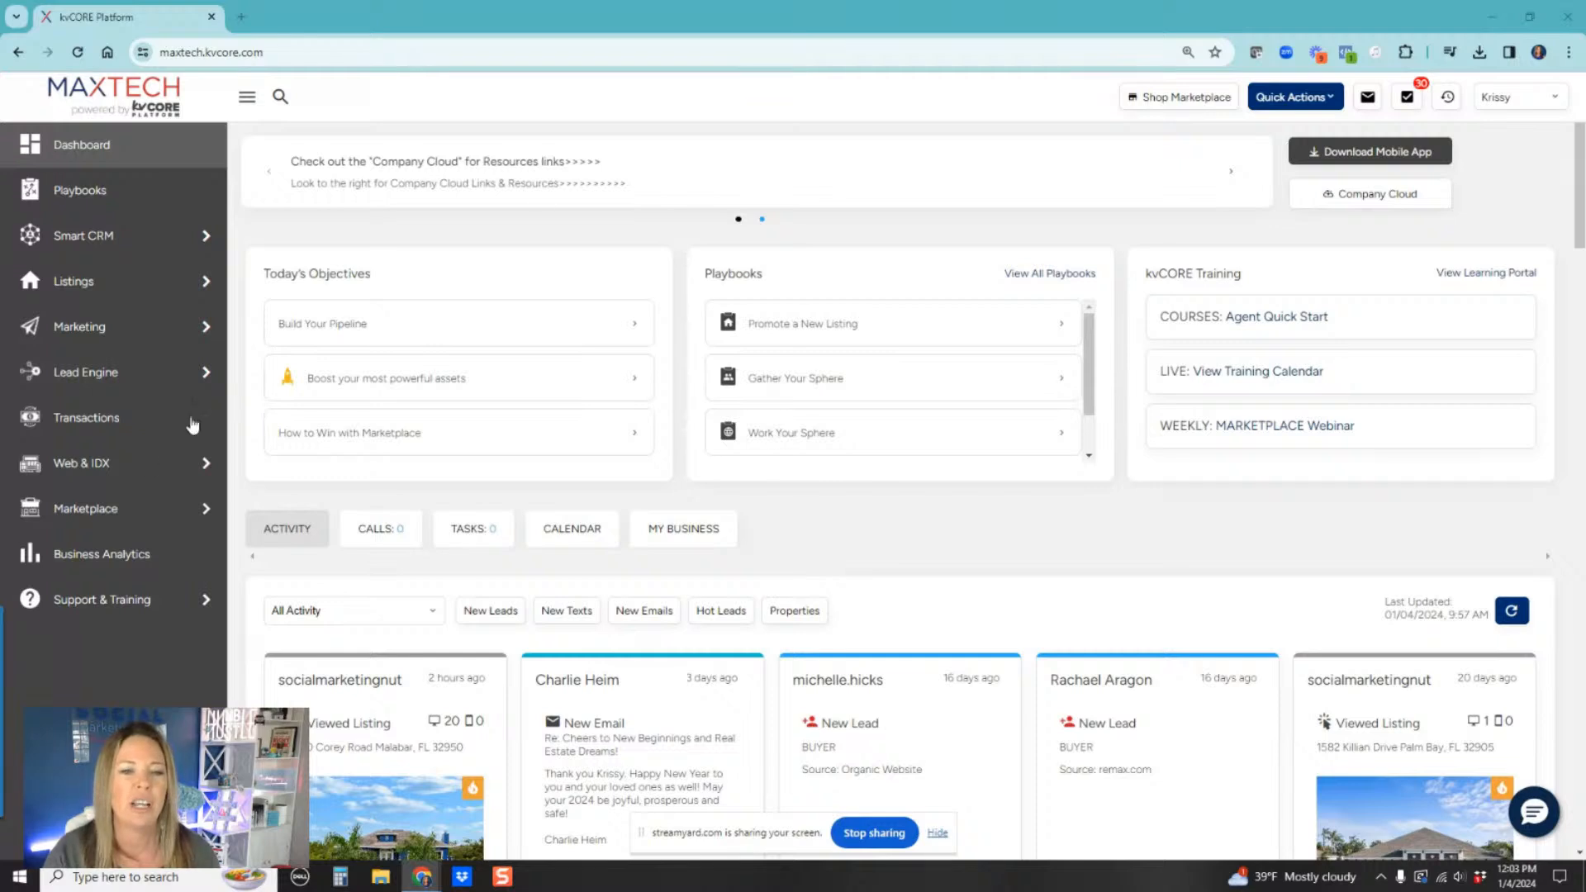
Step: Open CORE Present from the marketing section and go to its customization settings
mouse_move(119, 325)
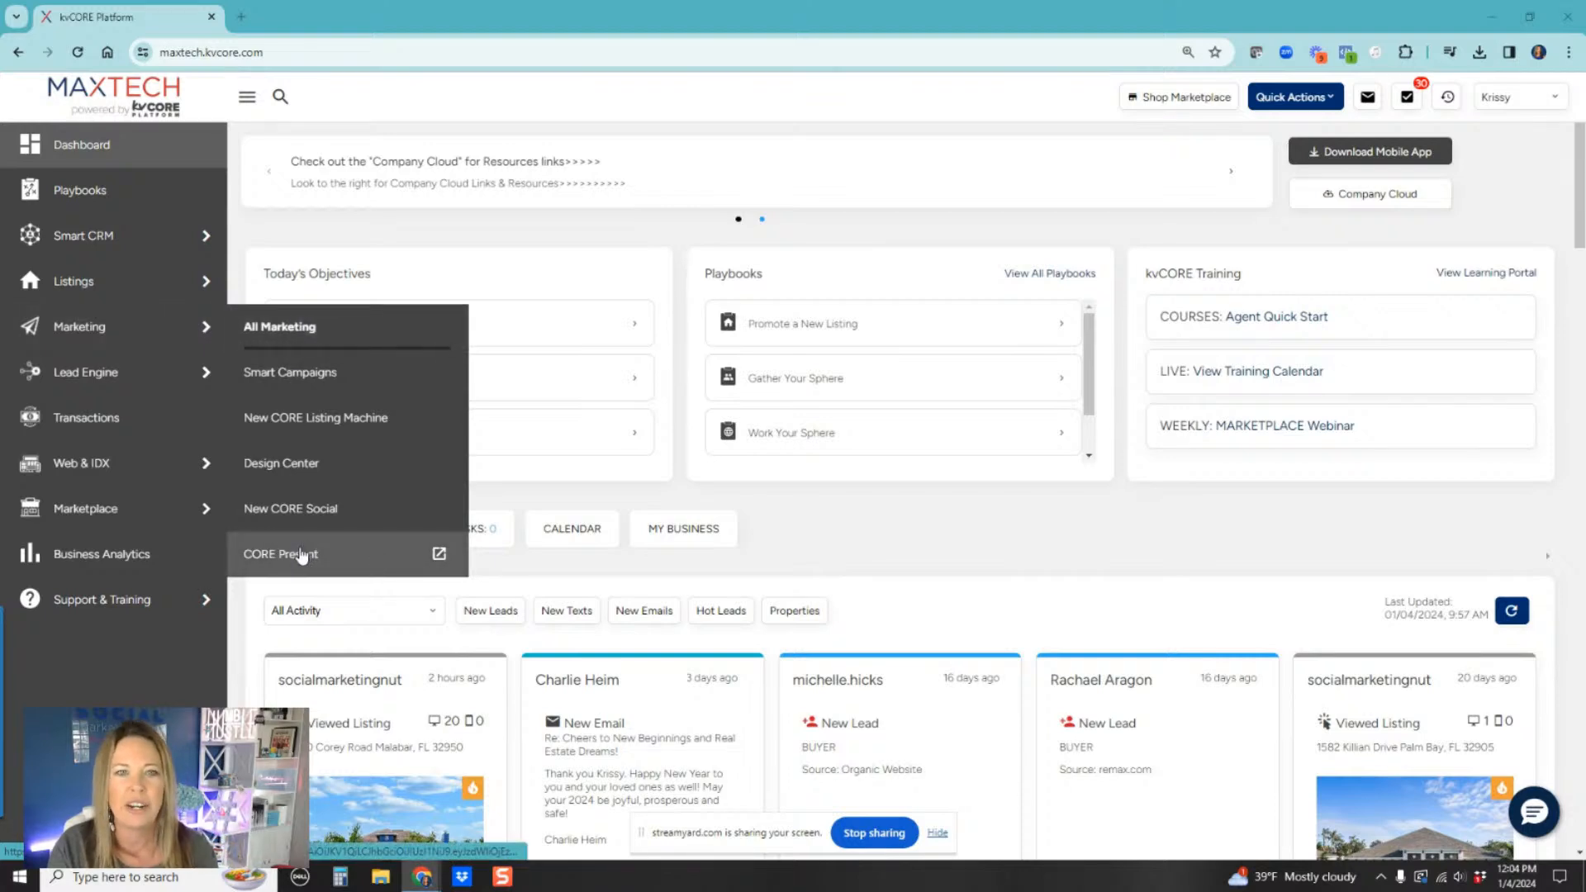
left_click(302, 555)
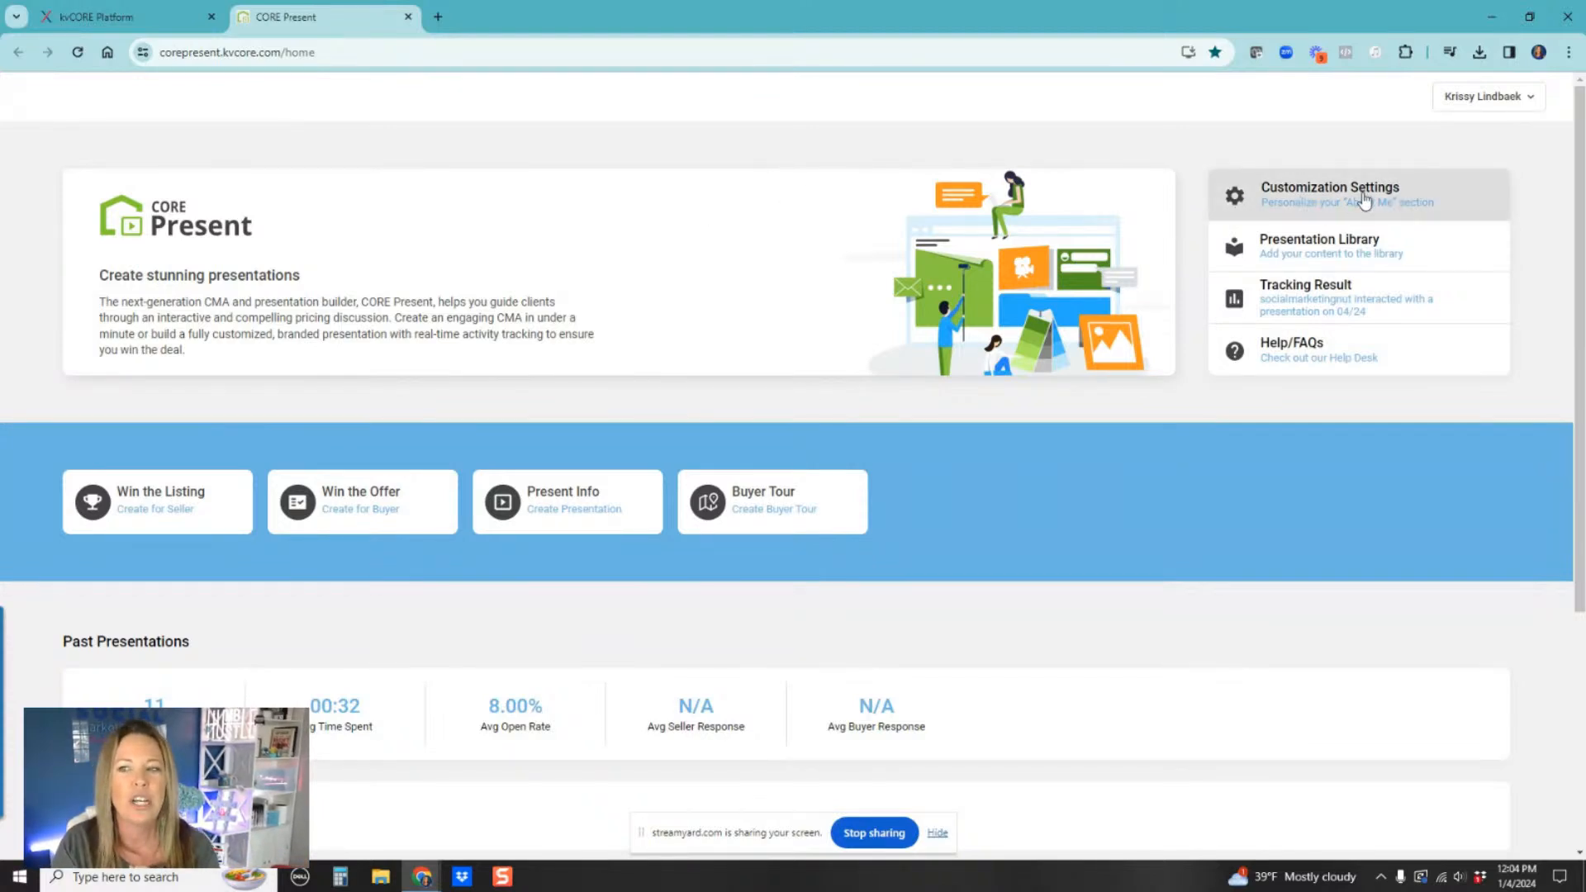
left_click(1330, 199)
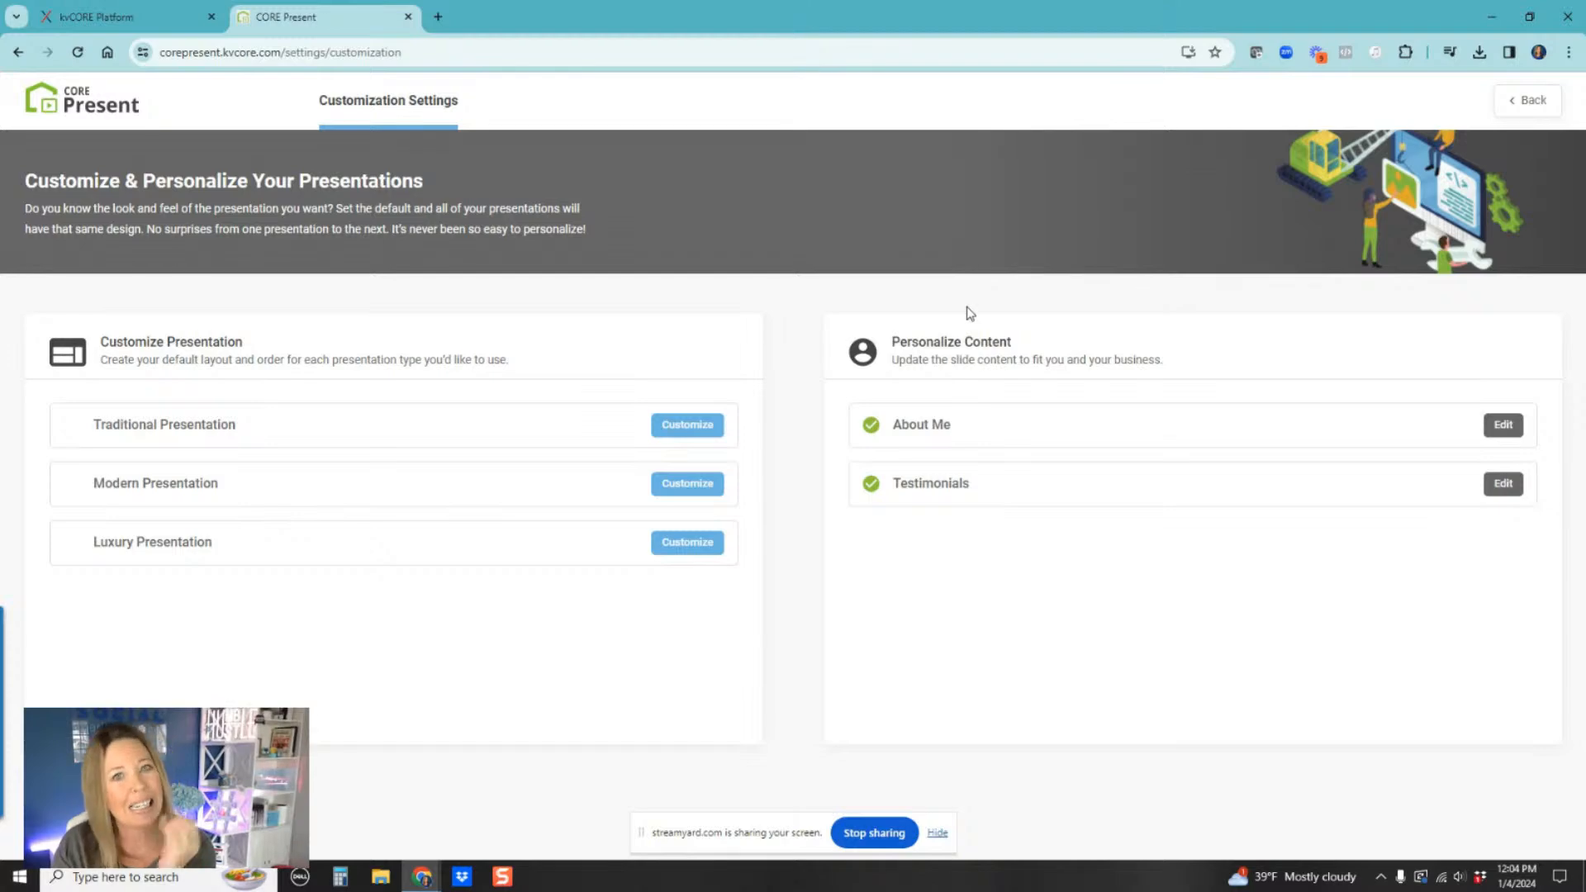
Step: Review the About Me and Testimonials slide content, saving each without changes
left_click(1503, 426)
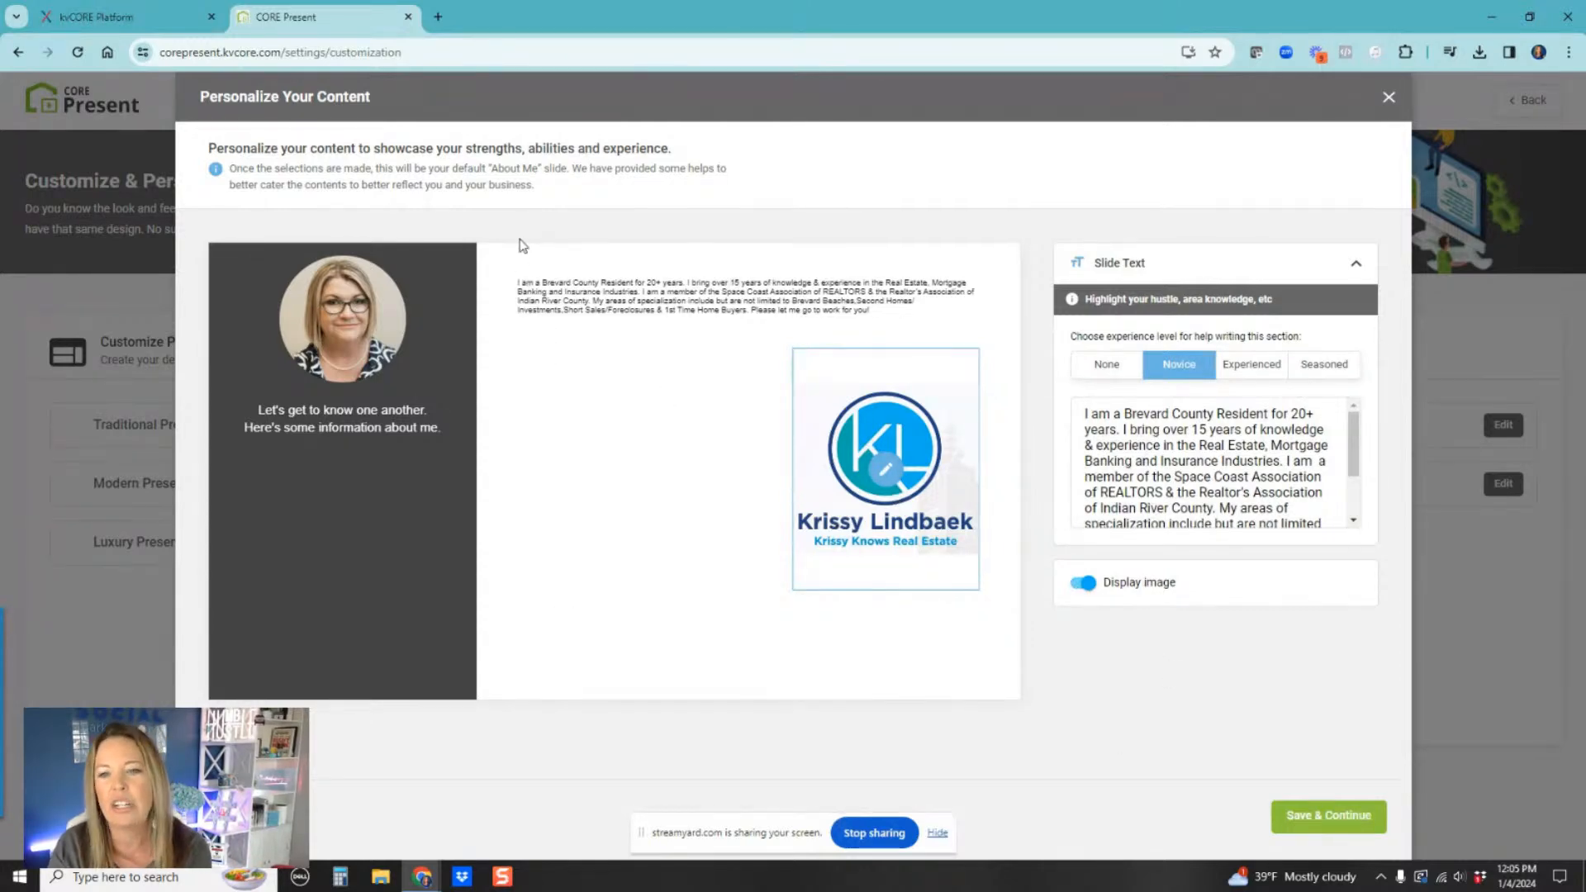
left_click(1323, 813)
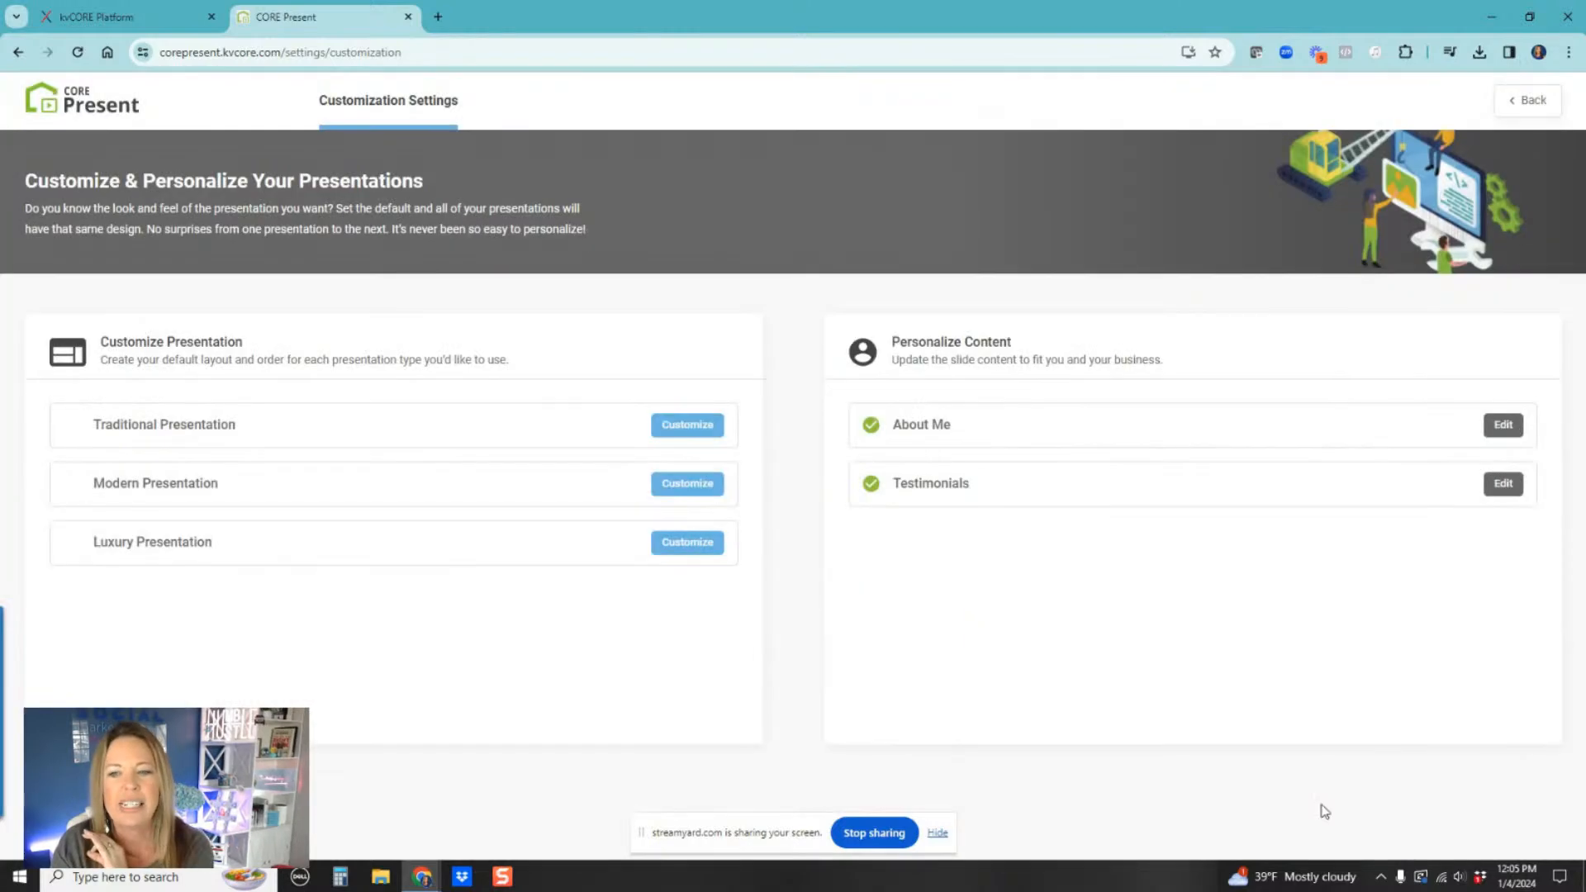
left_click(1503, 493)
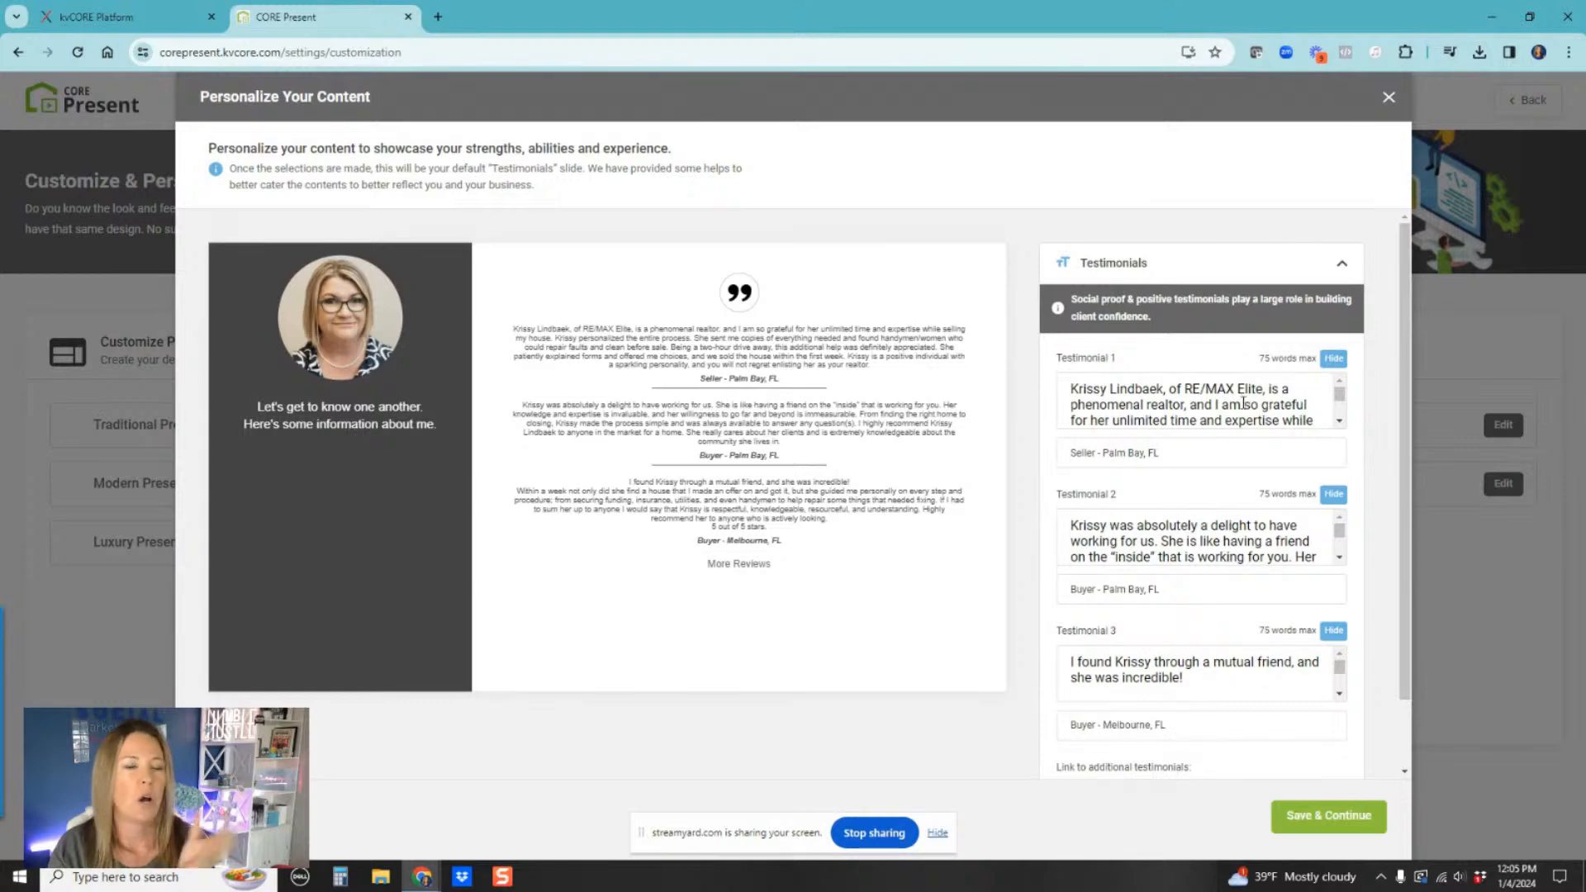
scroll(1237, 405, "down", 2)
scroll(1237, 405, "down", 2)
scroll(1198, 537, "down", 3)
scroll(1412, 440, "down", 2)
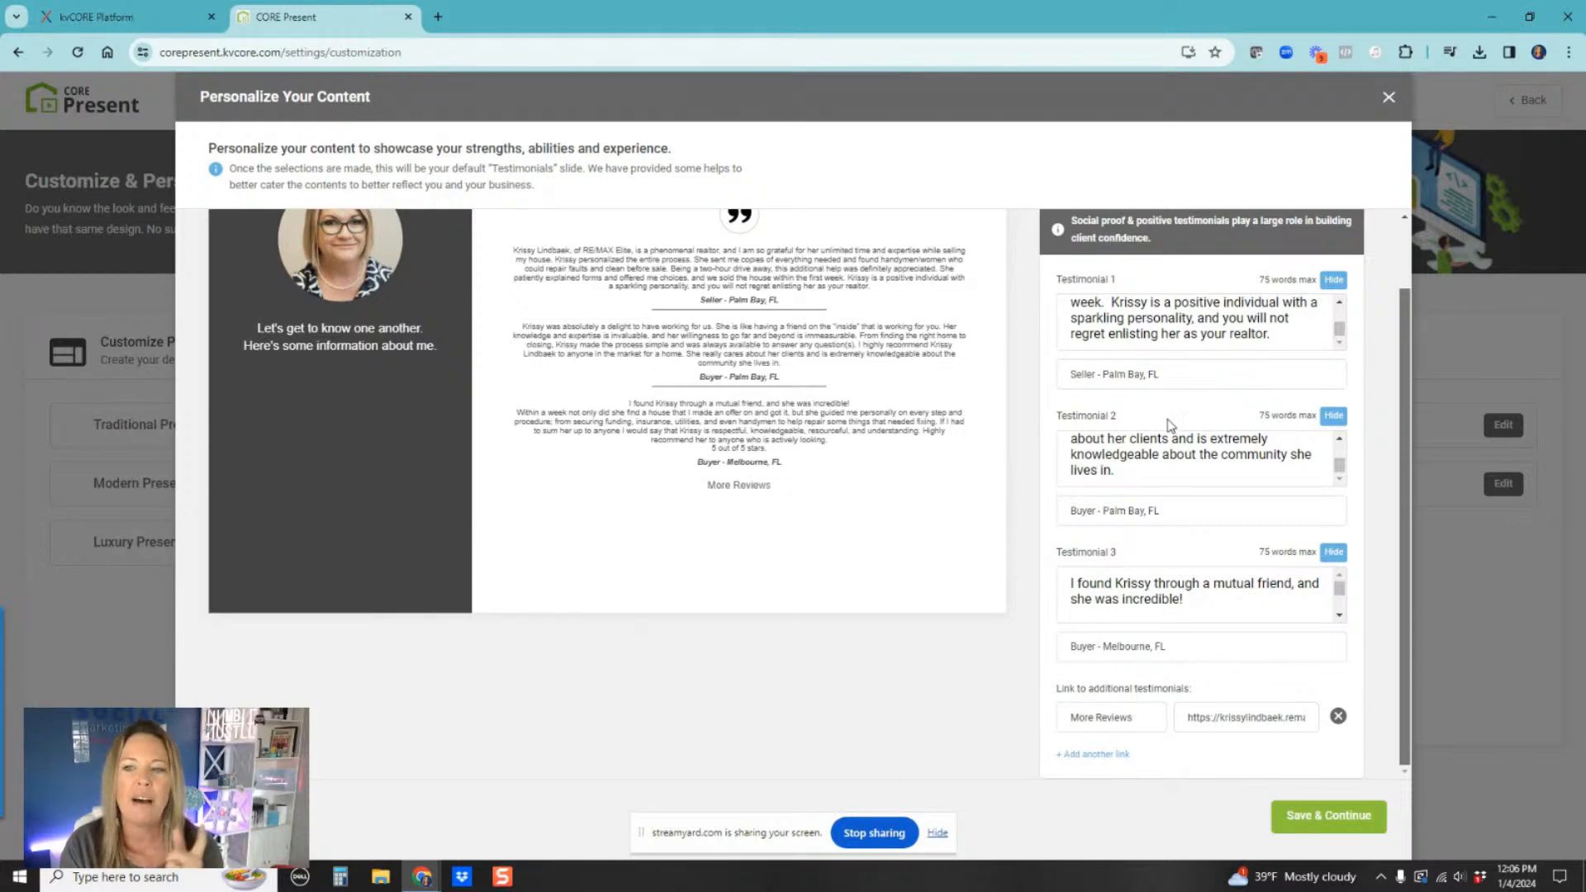
scroll(1234, 586, "down", 3)
left_click(1310, 820)
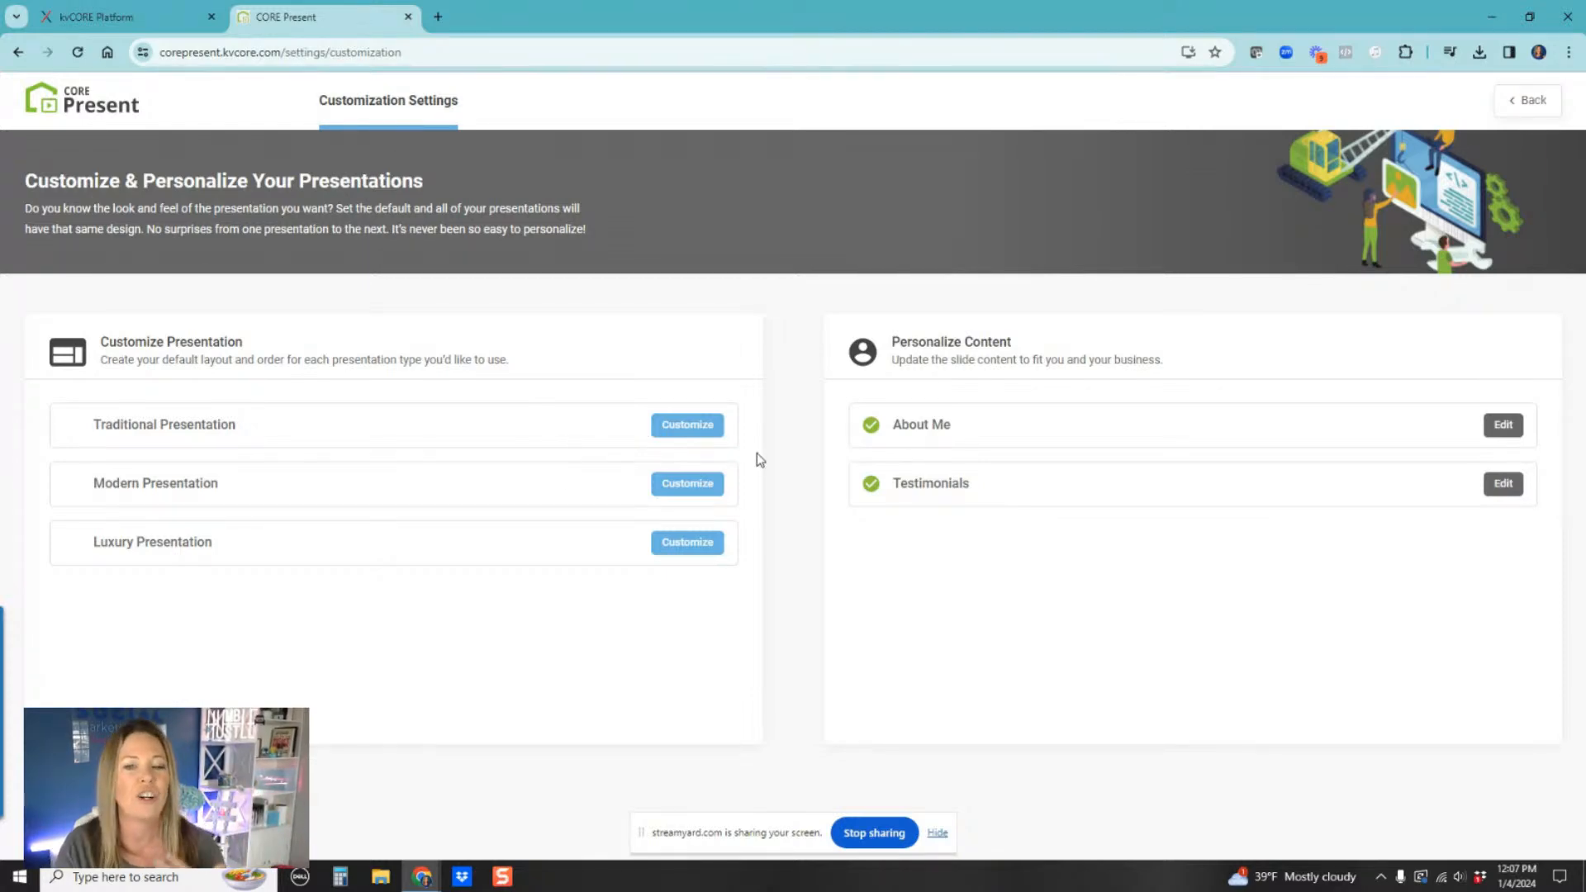
Step: Open the Traditional presentation customization and pick the first theme after previewing the others
left_click(717, 427)
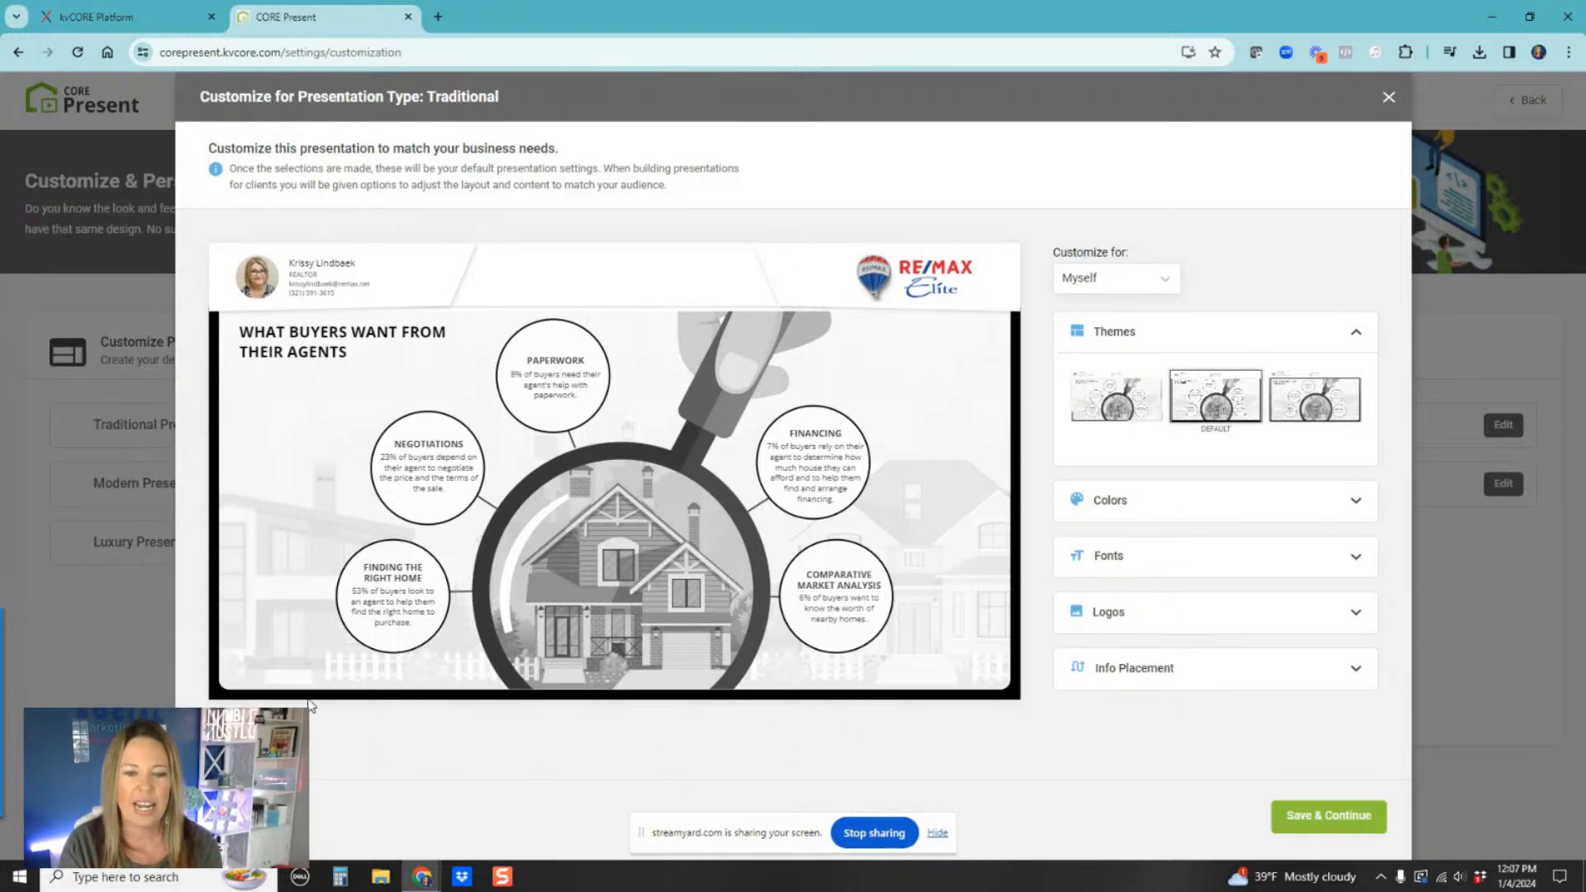
left_click(1089, 401)
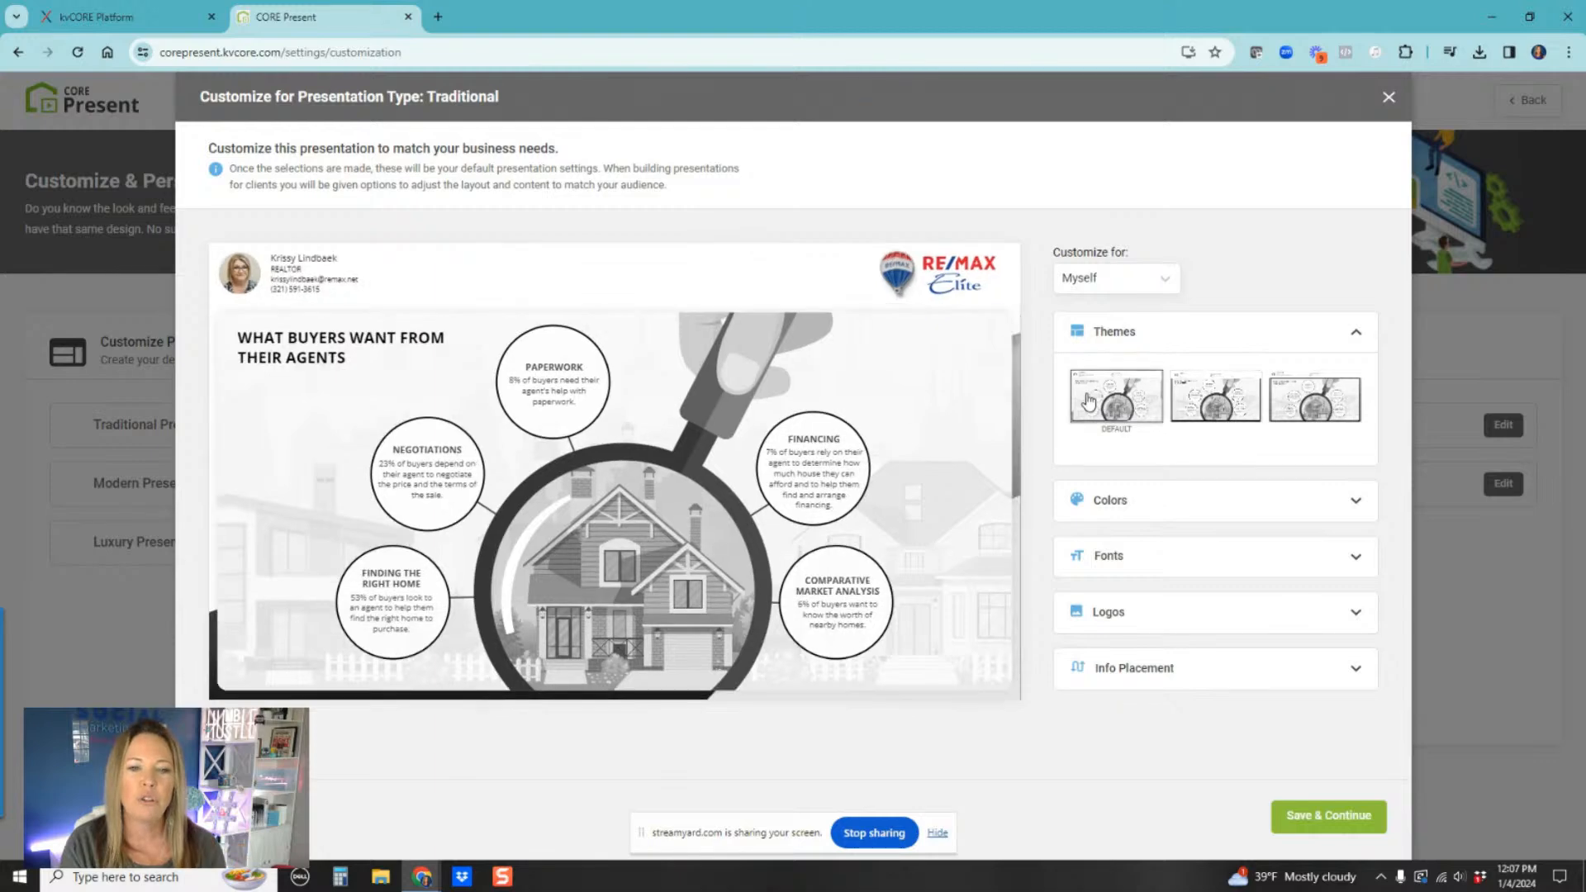
left_click(1237, 404)
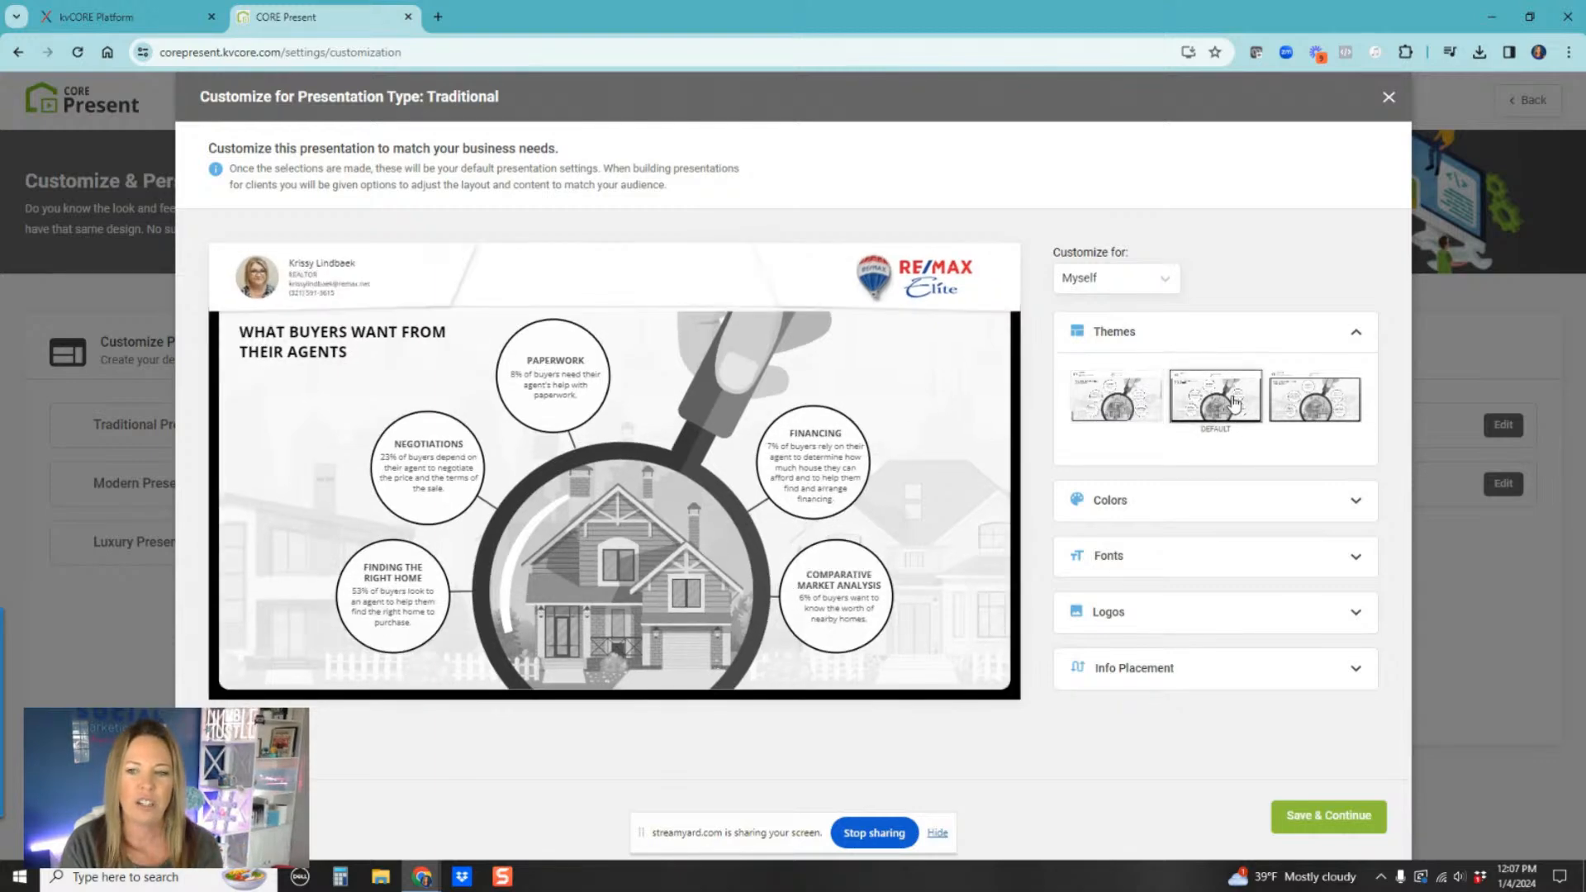
left_click(1323, 410)
left_click(1240, 411)
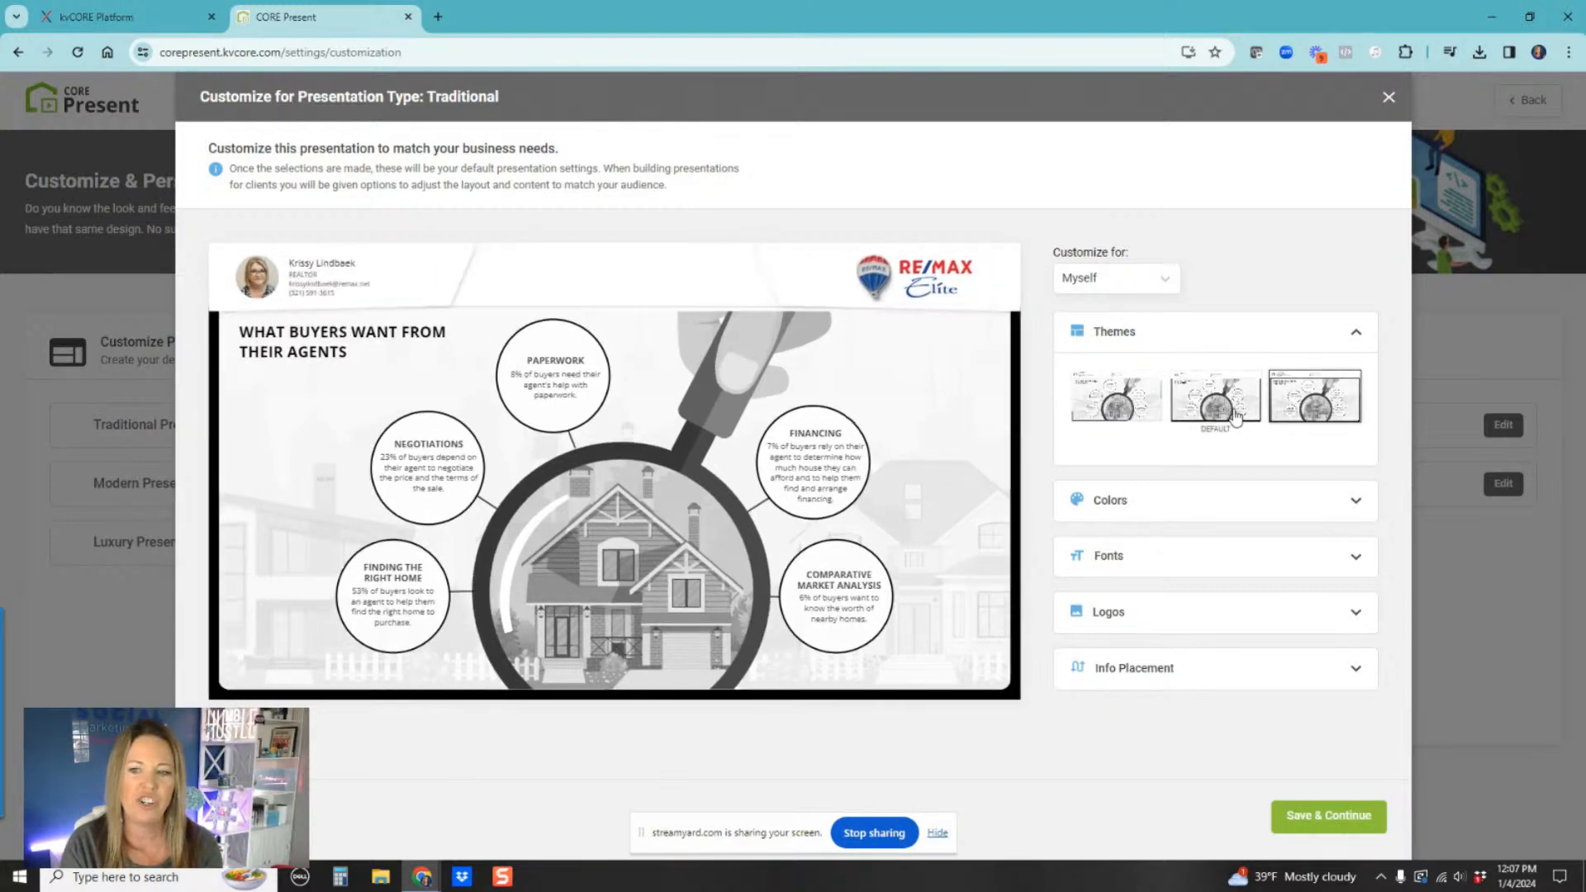
left_click(1120, 410)
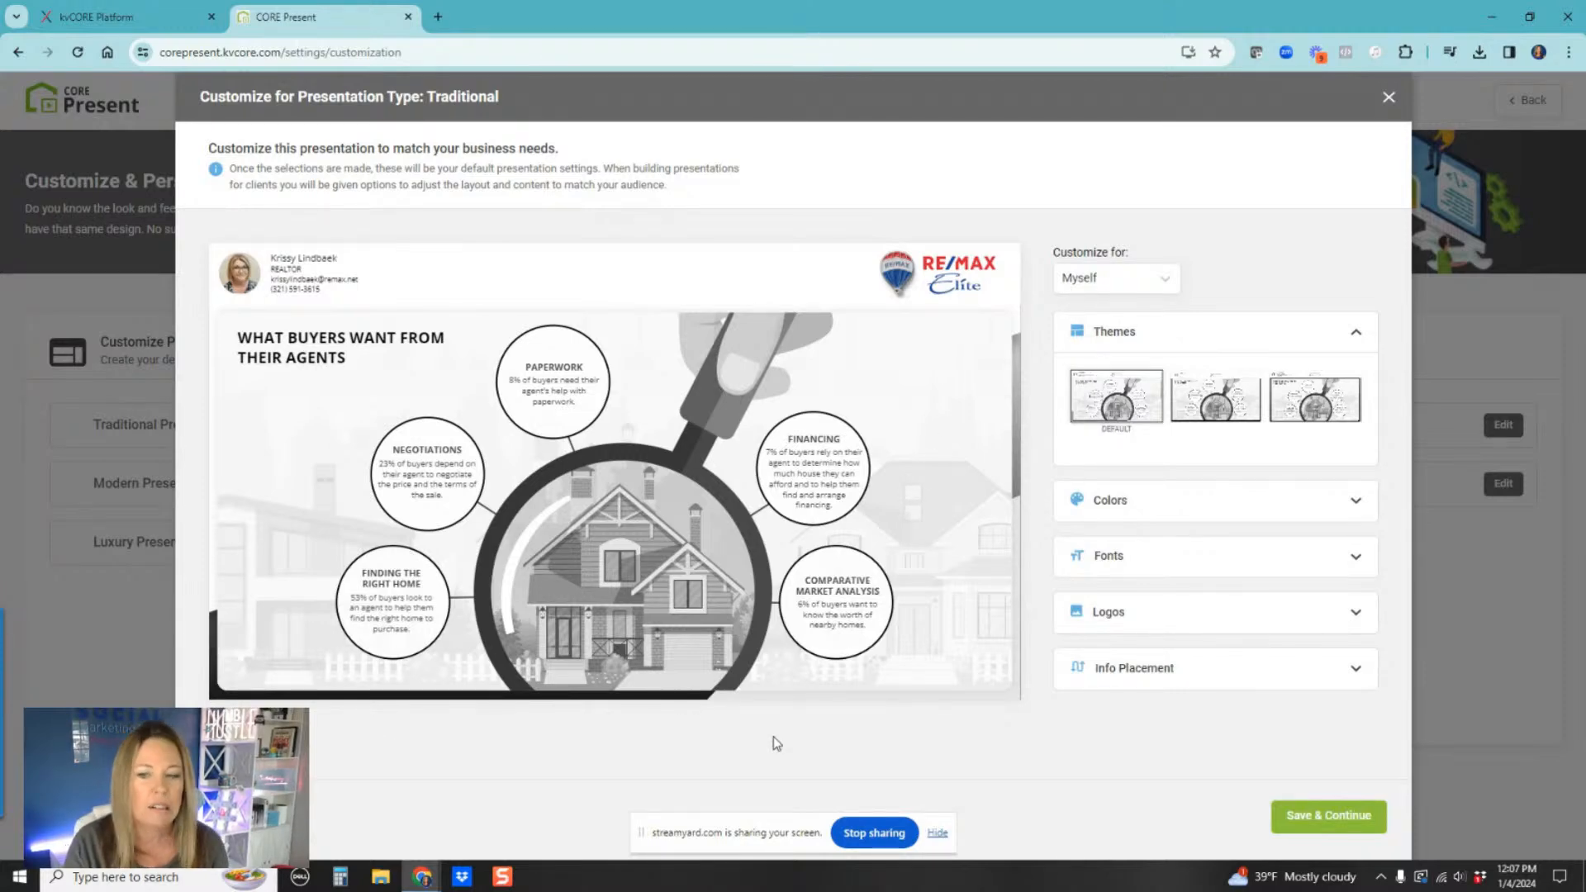
Step: Set the primary color to a bright teal-blue with the color picker
left_click(1228, 500)
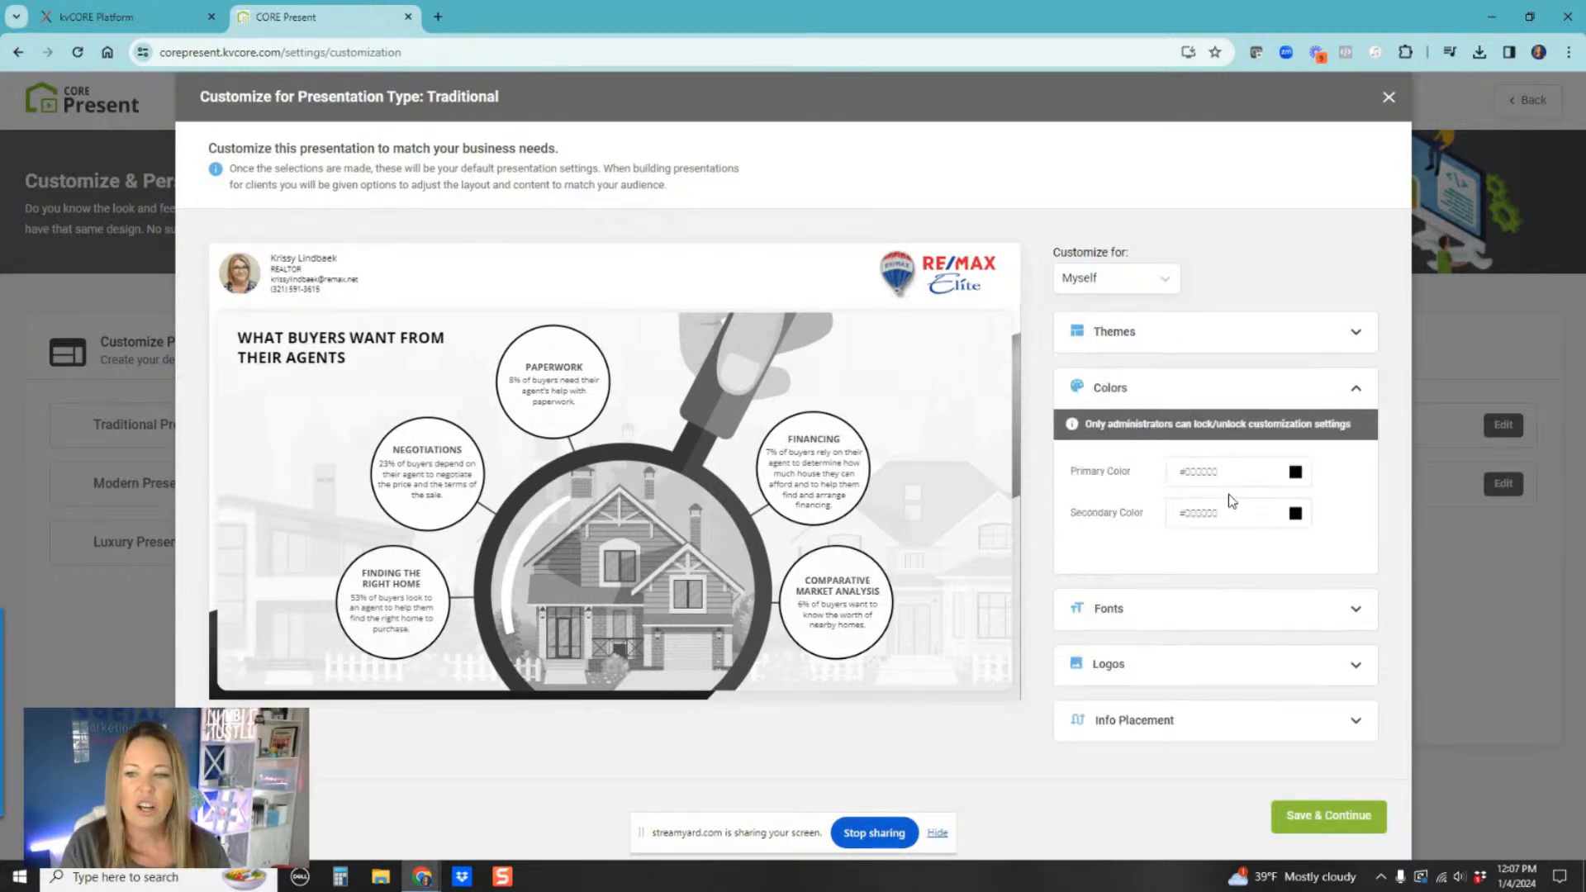
left_click(1295, 472)
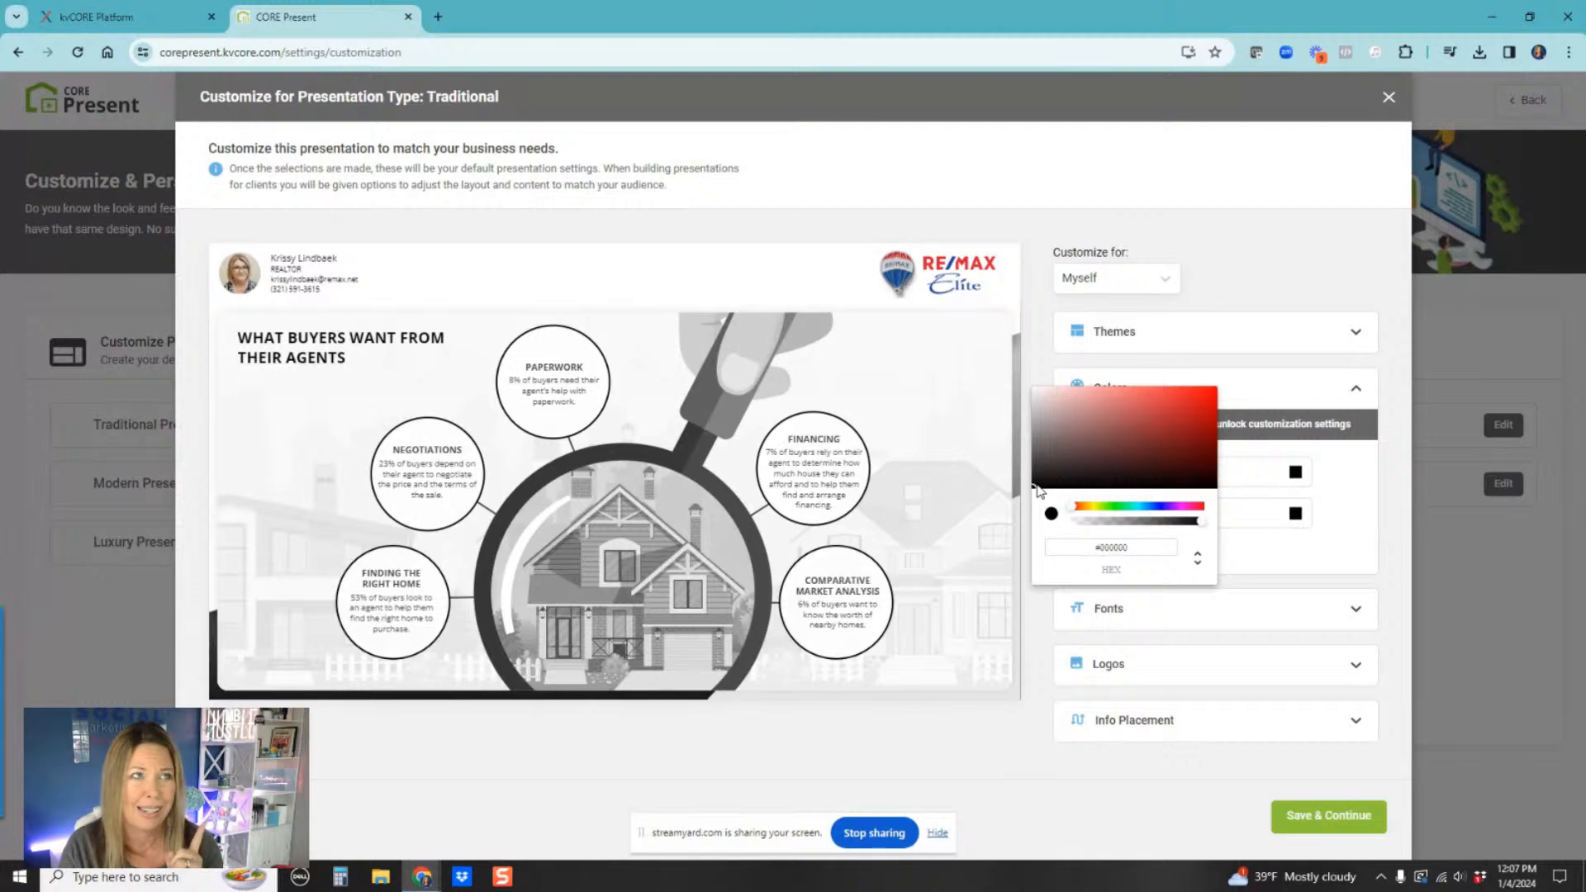
mouse_move(1038, 491)
left_mouse_down()
mouse_move(1052, 425)
mouse_move(1183, 428)
mouse_move(1199, 394)
mouse_move(1196, 459)
left_mouse_up()
left_click(1140, 506)
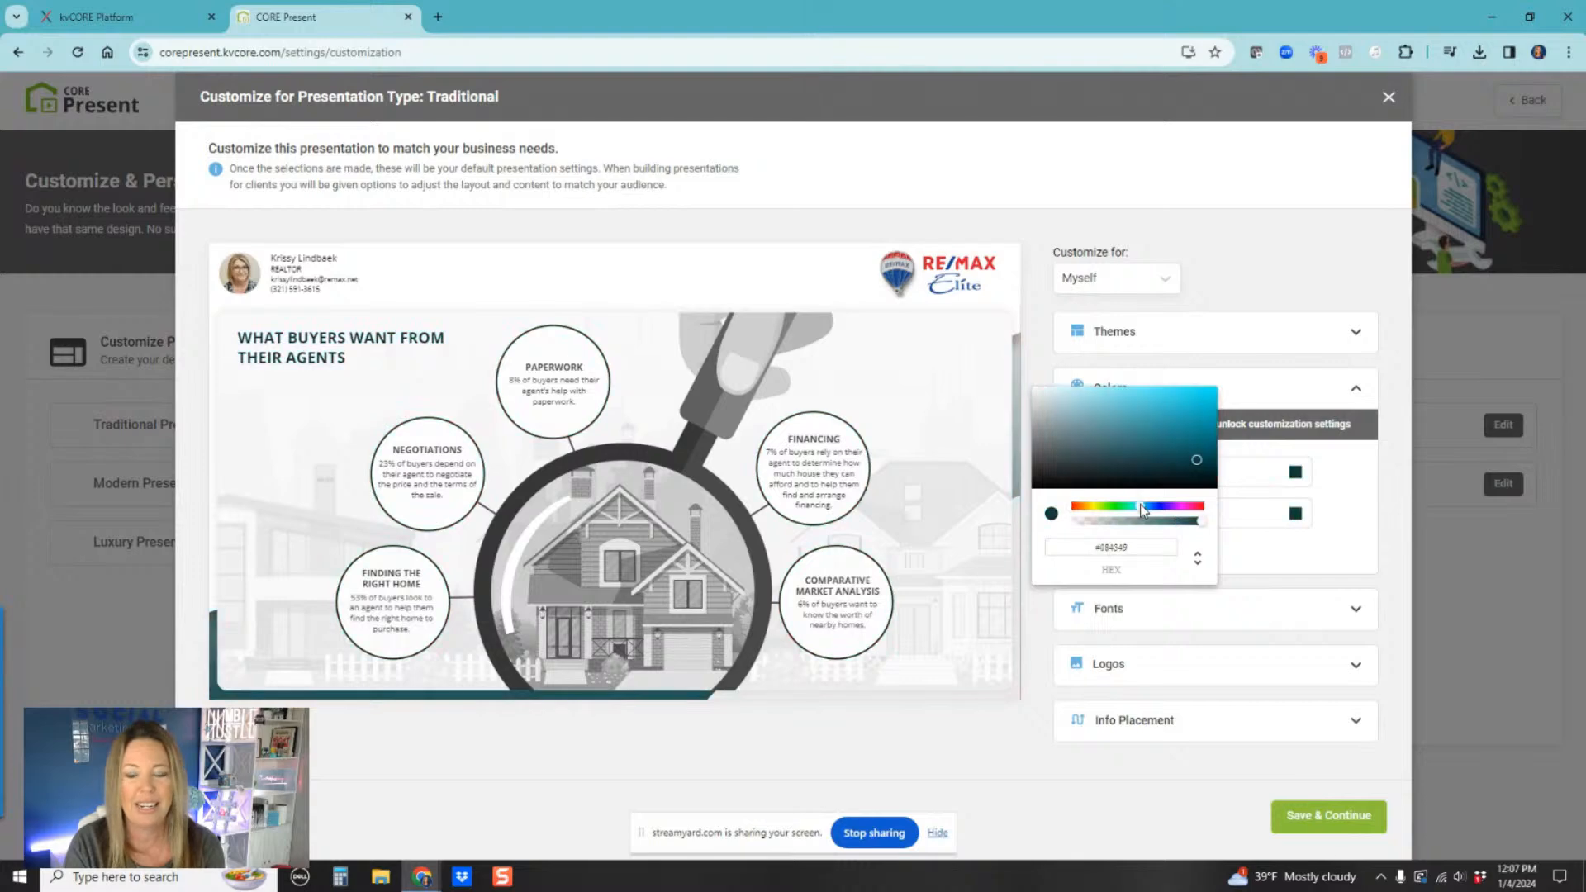
left_click_drag(1192, 457, 1199, 412)
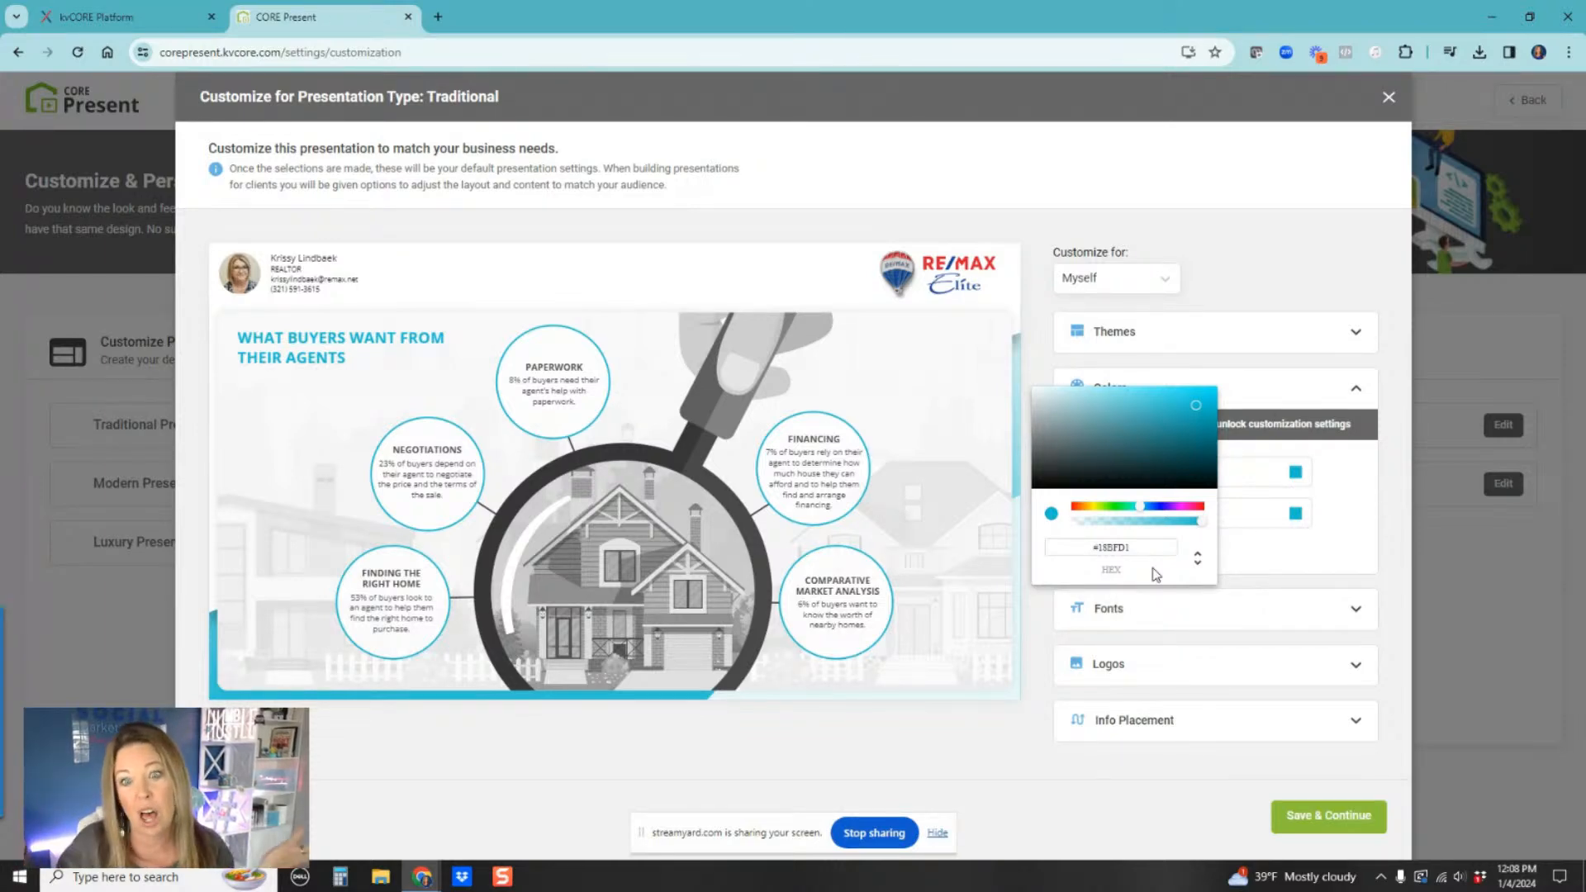
left_click(1331, 536)
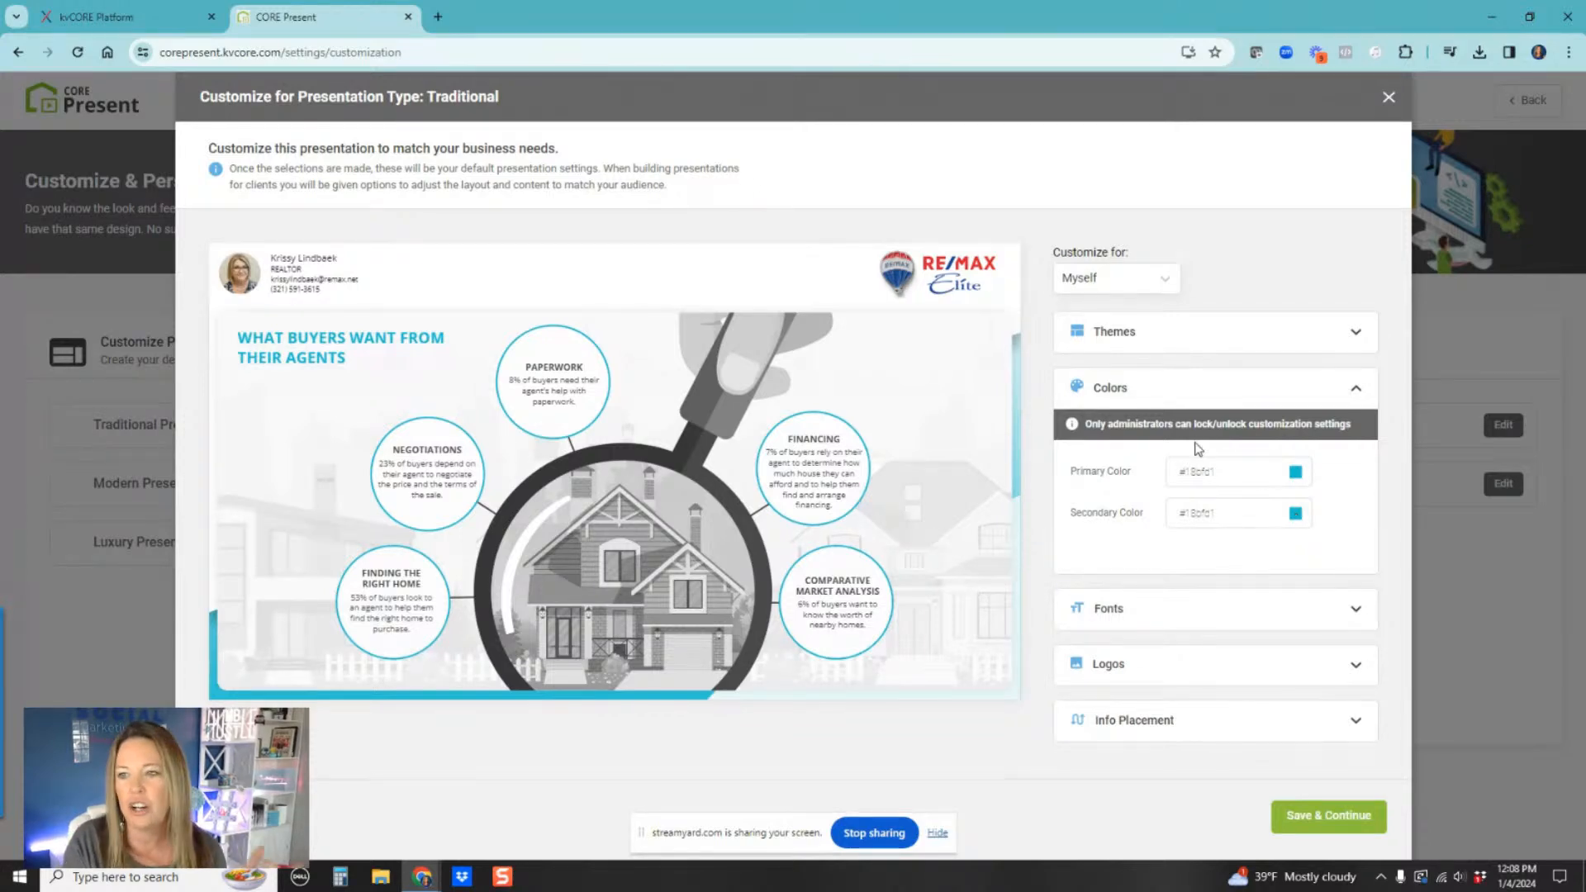
left_click(1201, 469)
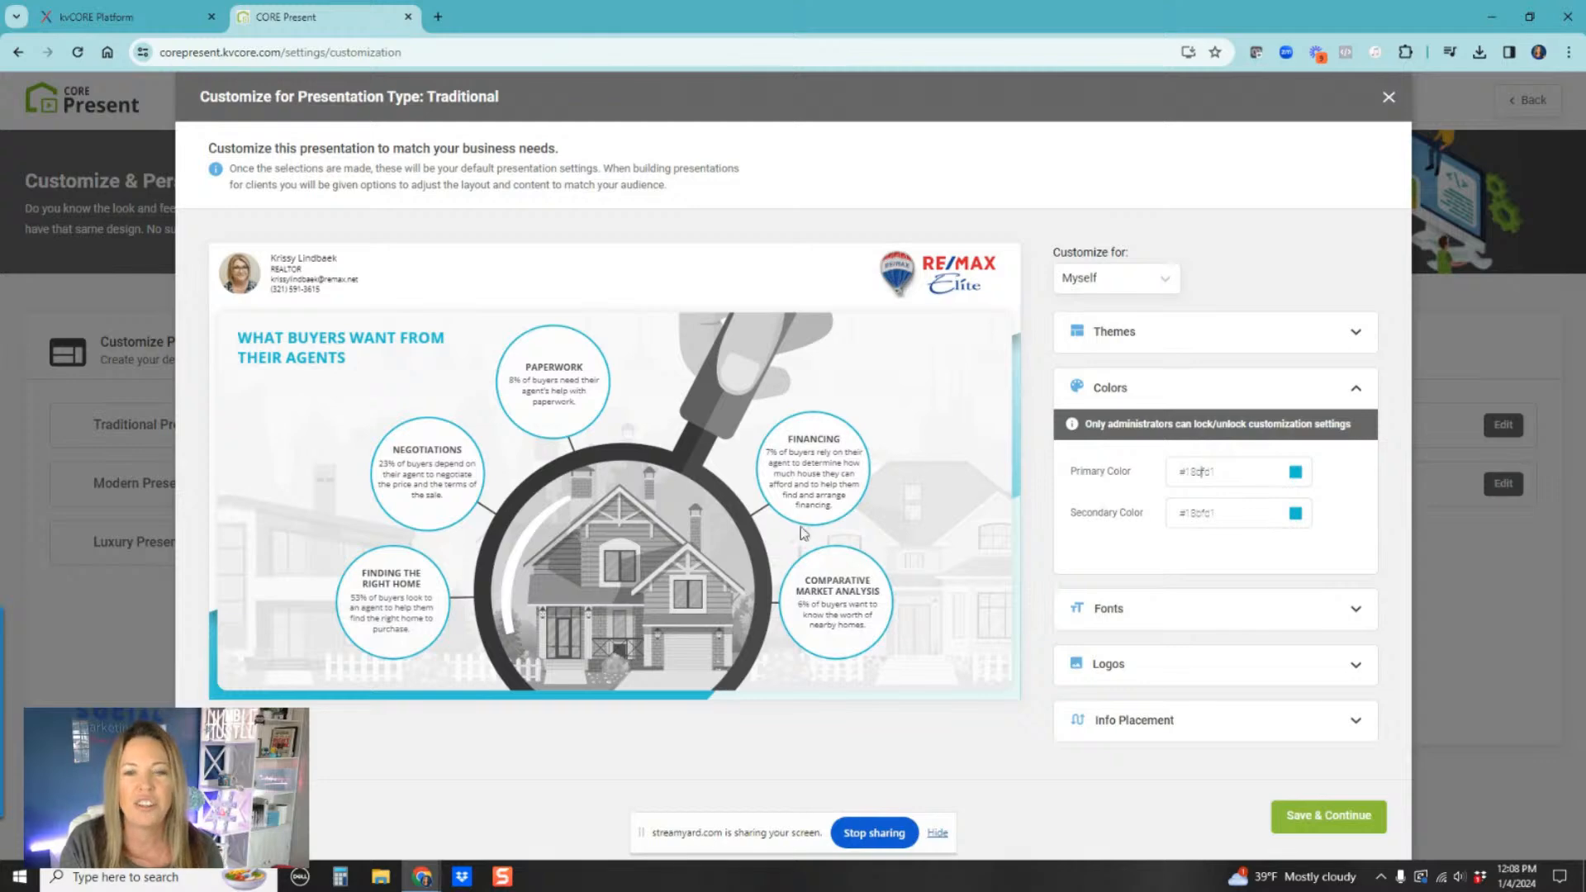
Step: Set the header font to Montserrat
left_click(1161, 611)
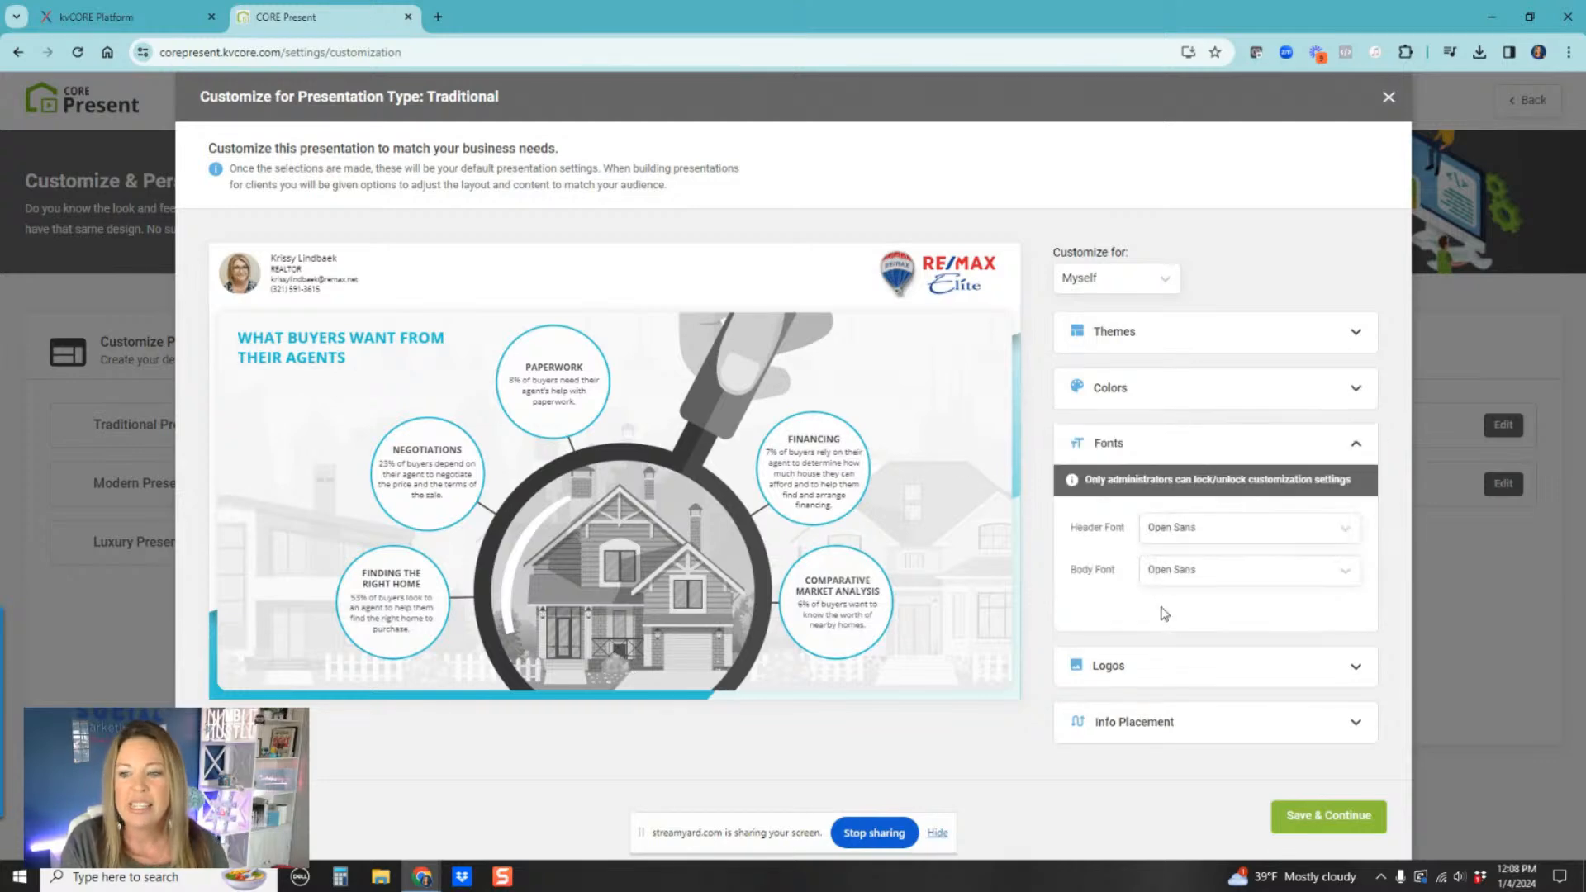
left_click(1251, 528)
scroll(1206, 693, "down", 5)
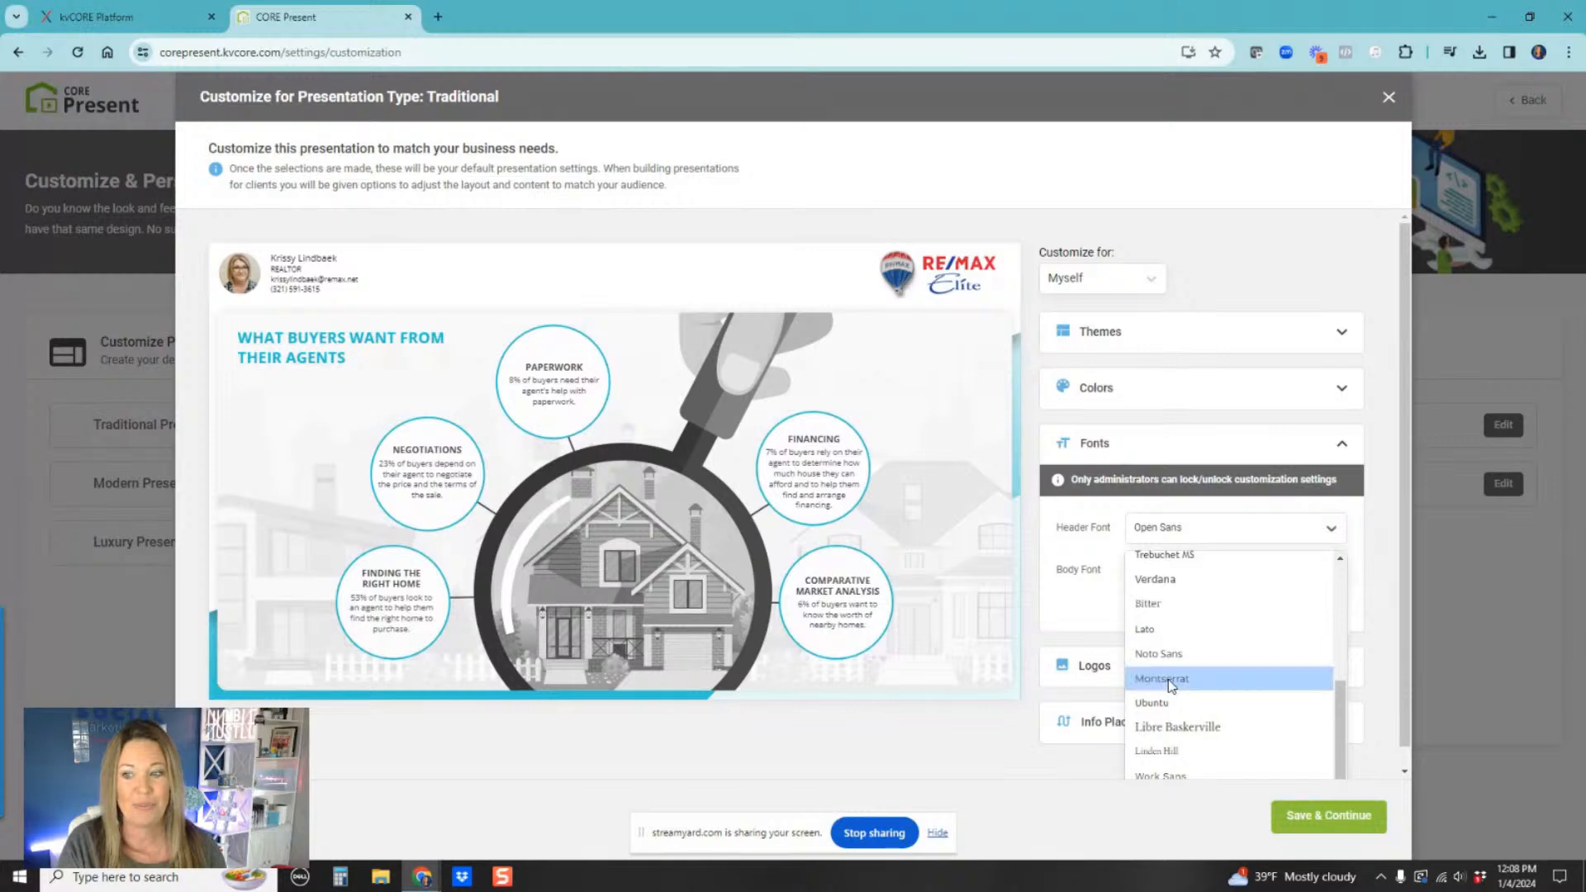
left_click(1170, 680)
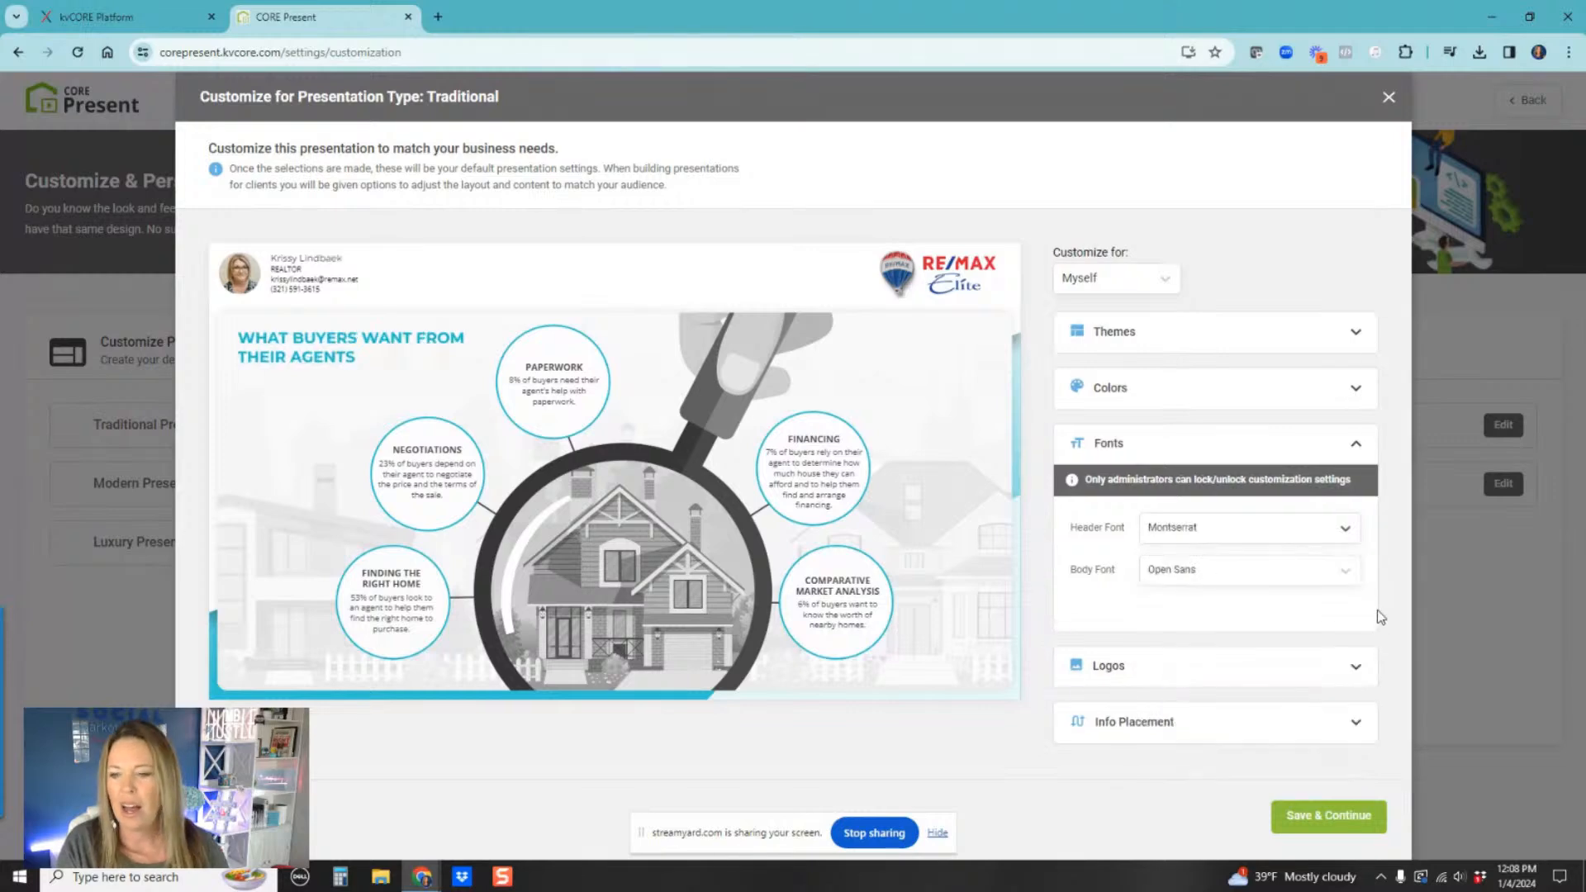
Step: Try Roboto as the body font, then switch the body font back to Open Sans
left_click(1212, 573)
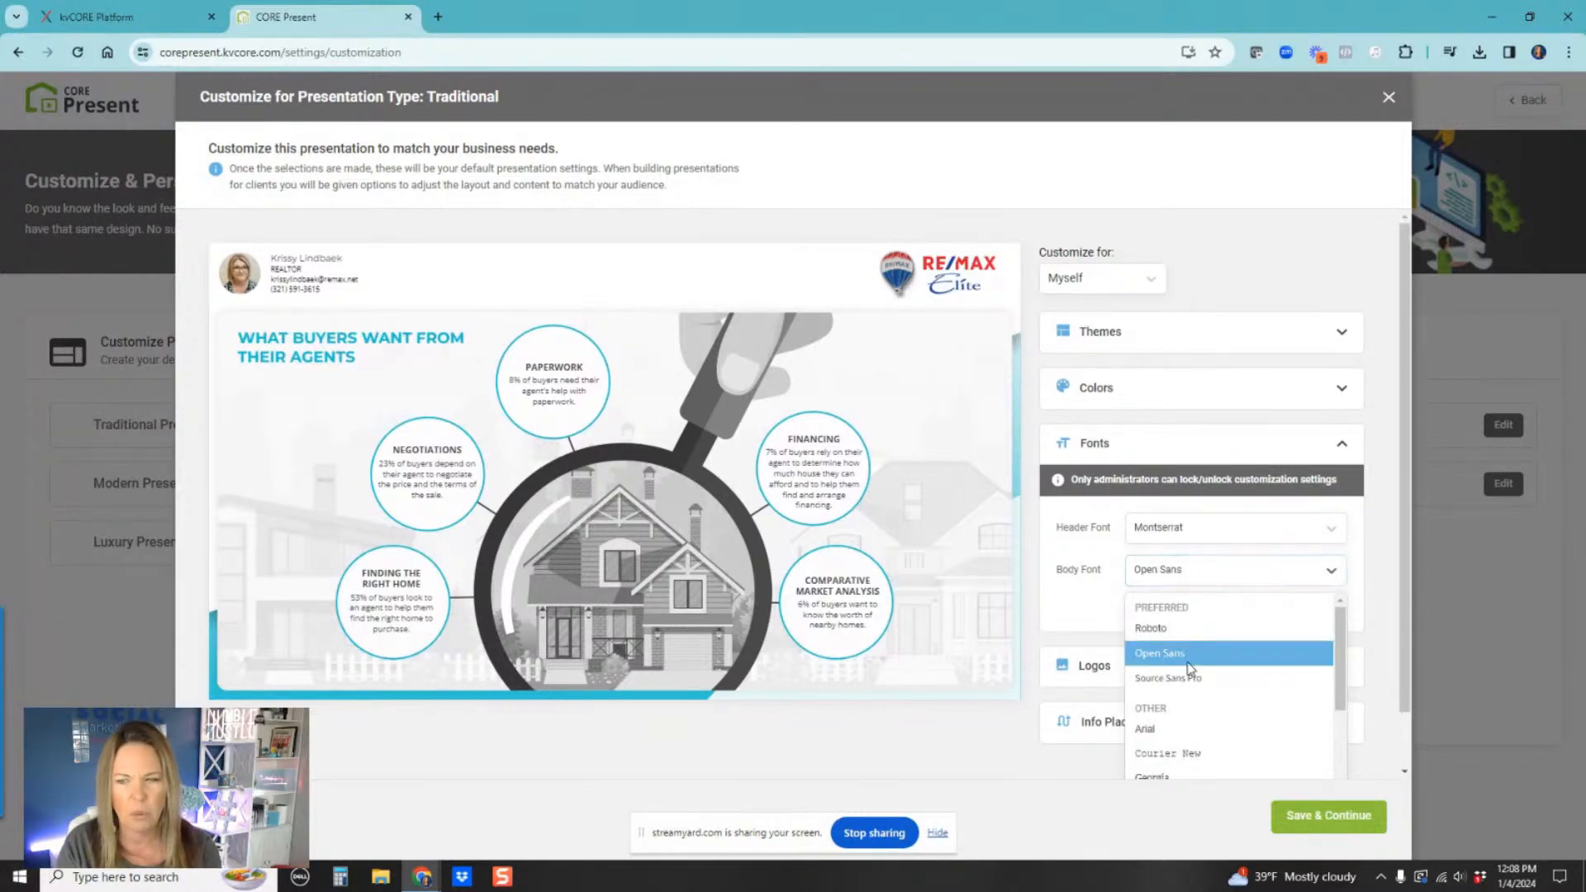
scroll(1193, 698, "down", 3)
scroll(1190, 698, "down", 2)
scroll(1182, 711, "up", 4)
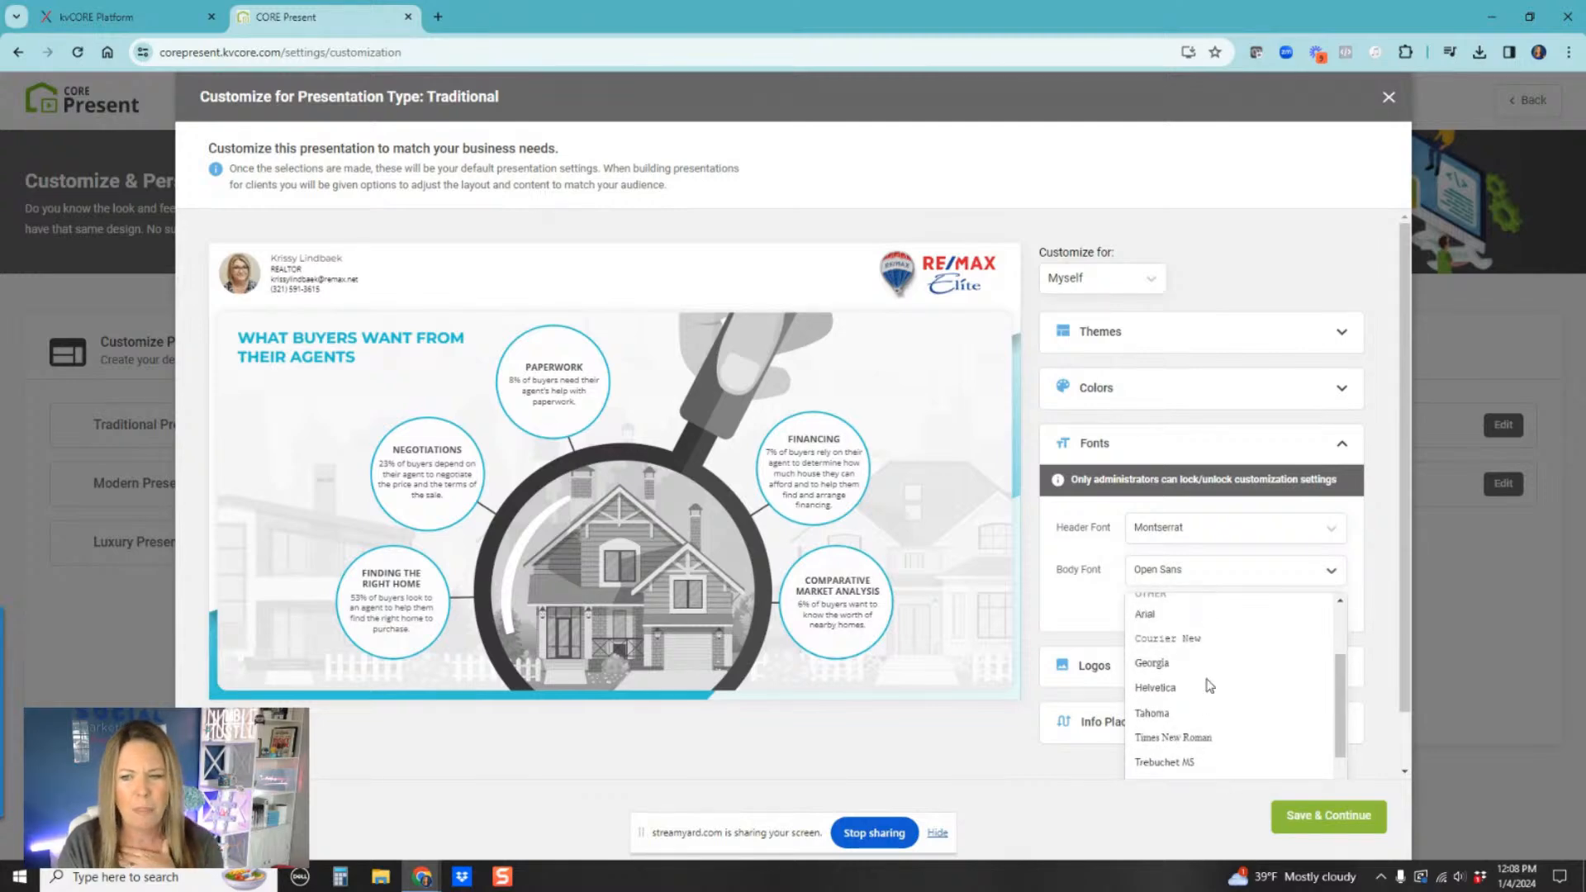
scroll(1190, 698, "up", 3)
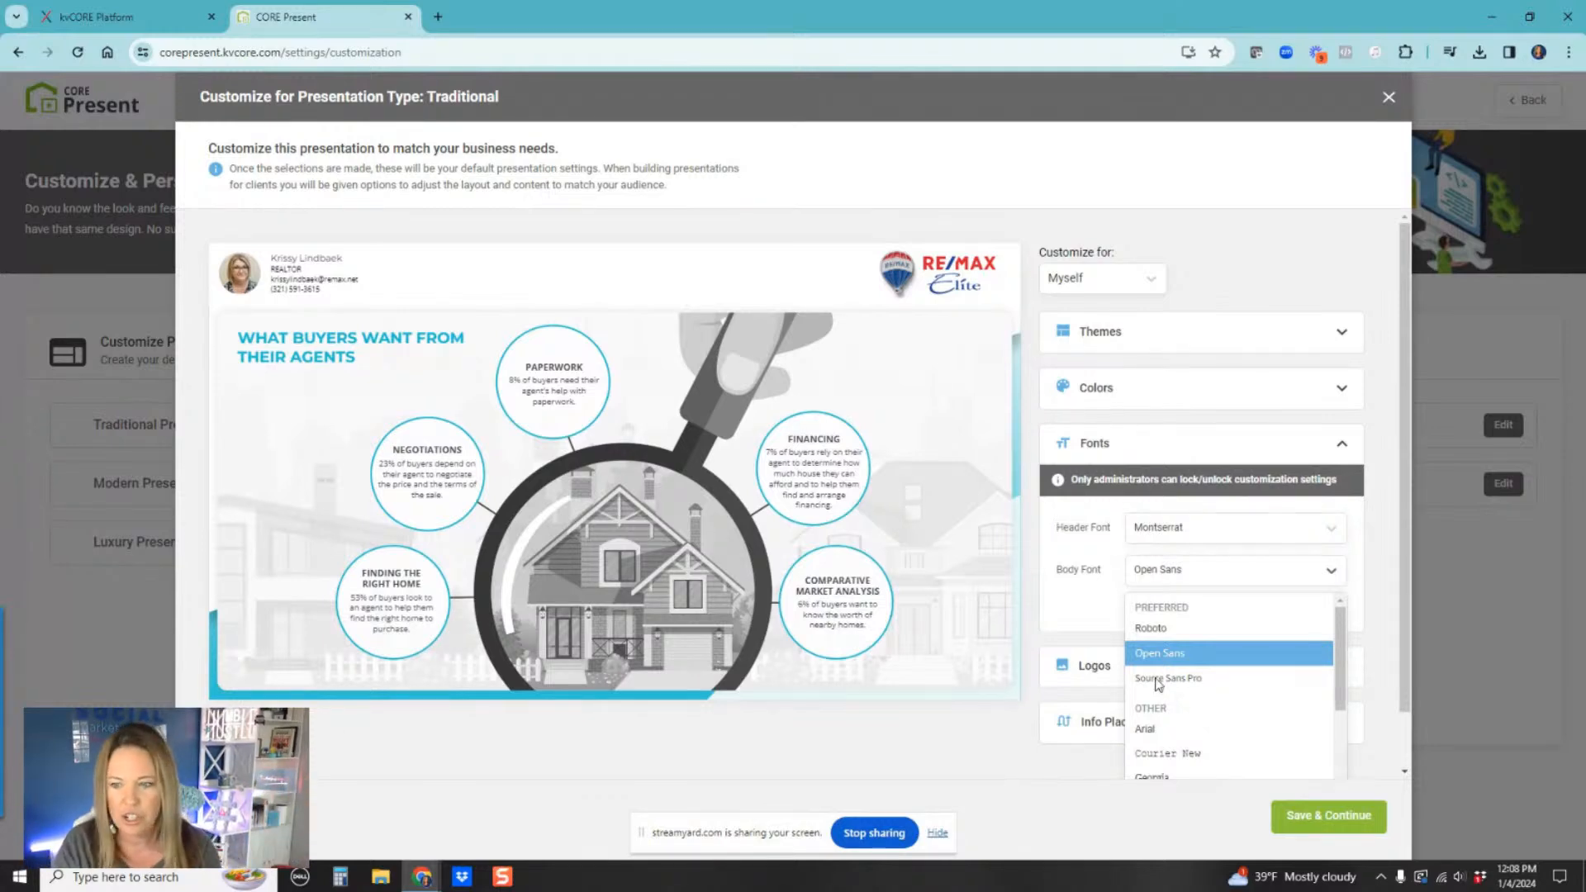
left_click(1153, 624)
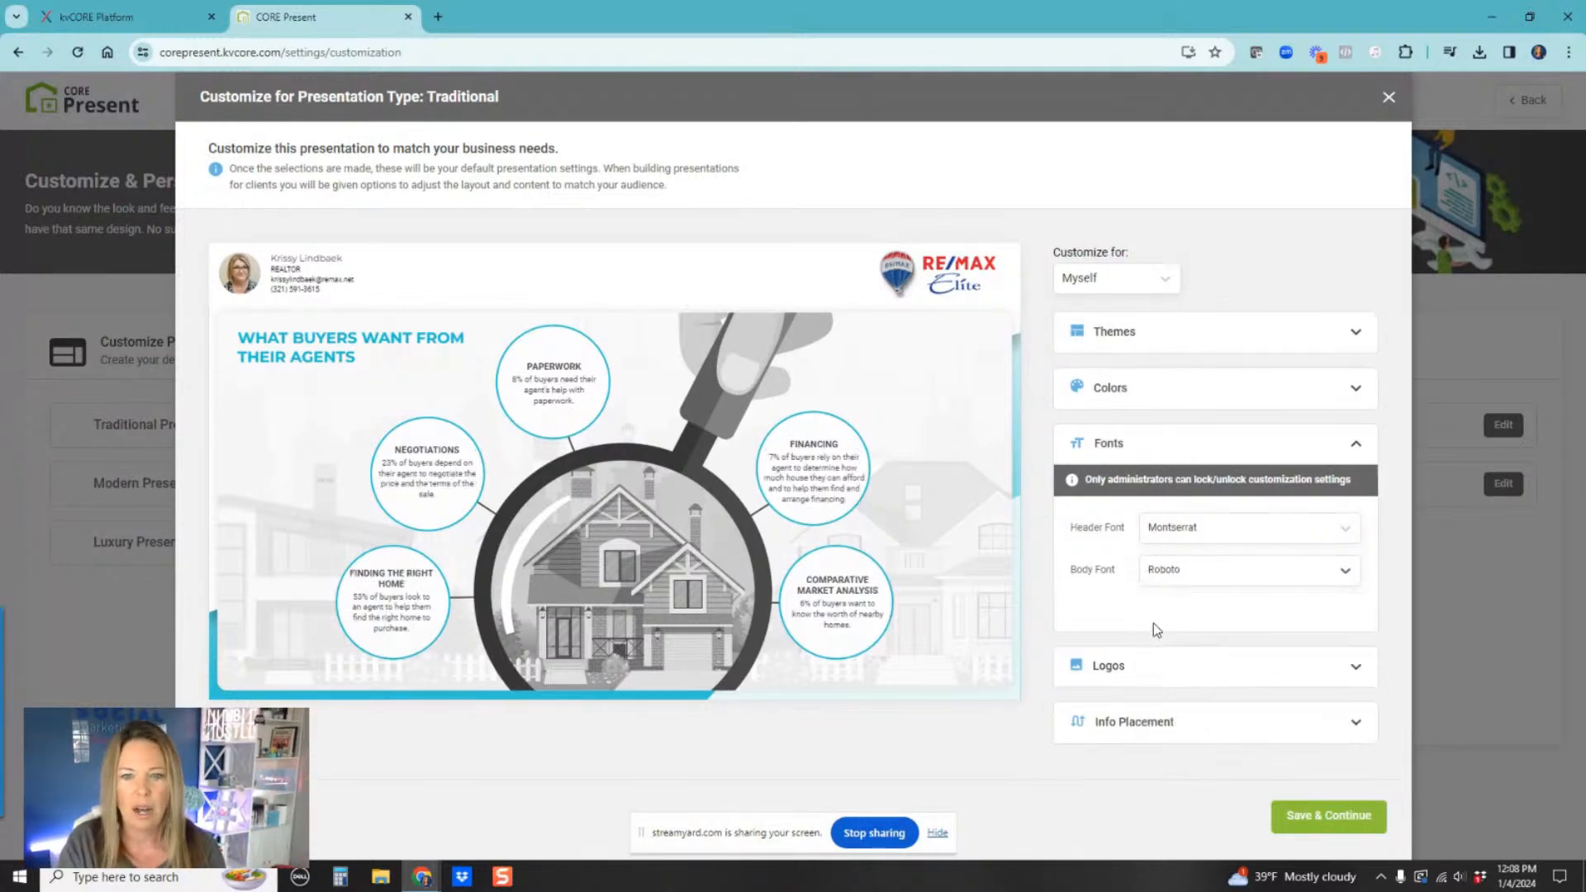
left_click(1193, 571)
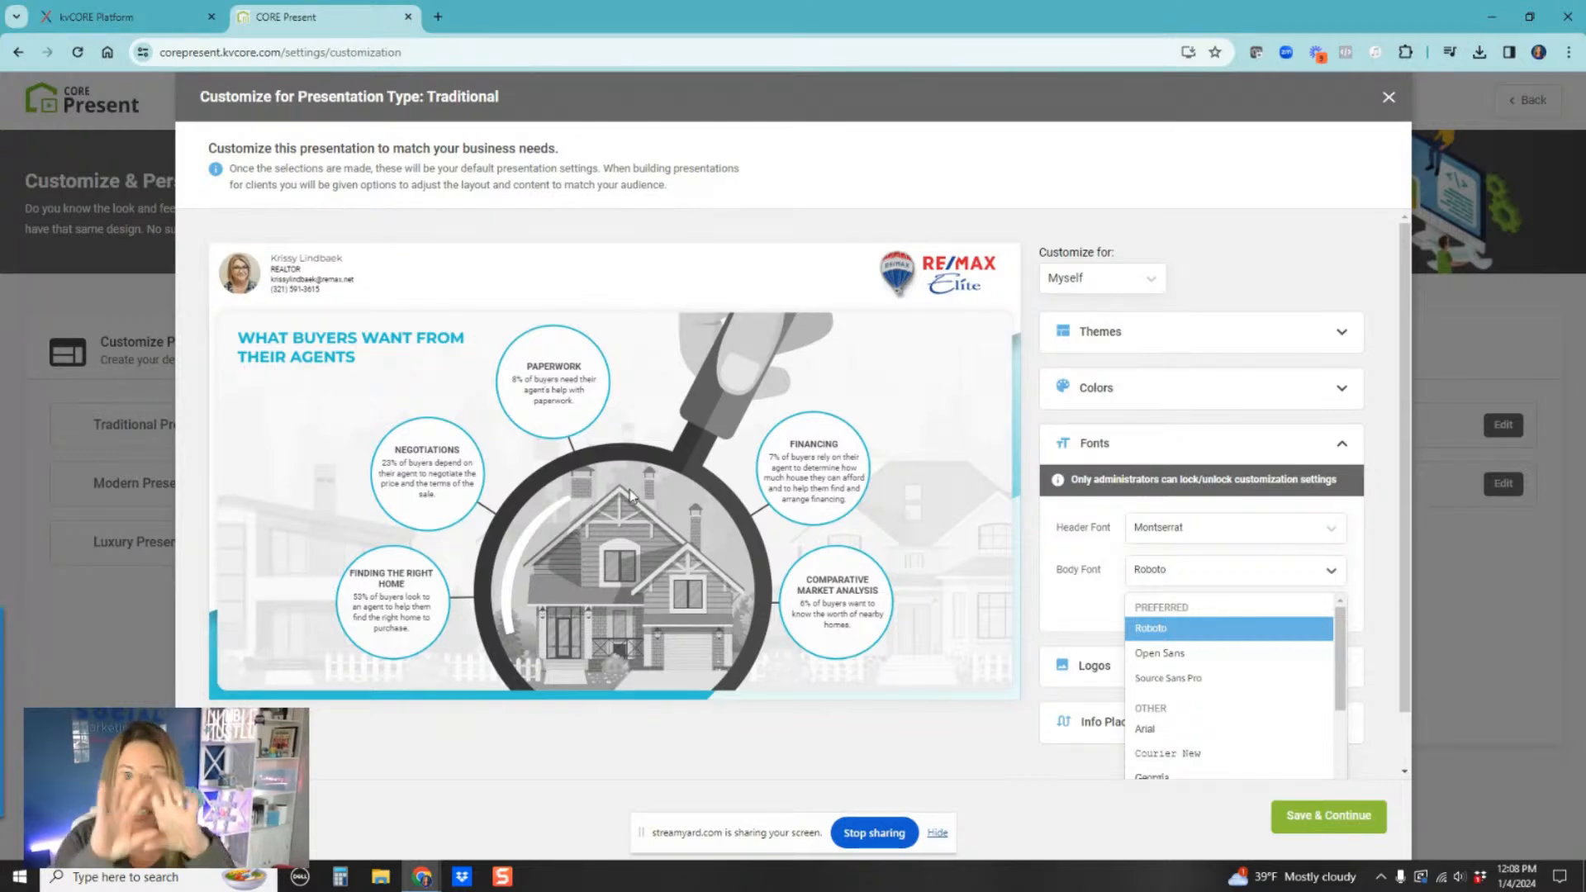
left_click(1166, 654)
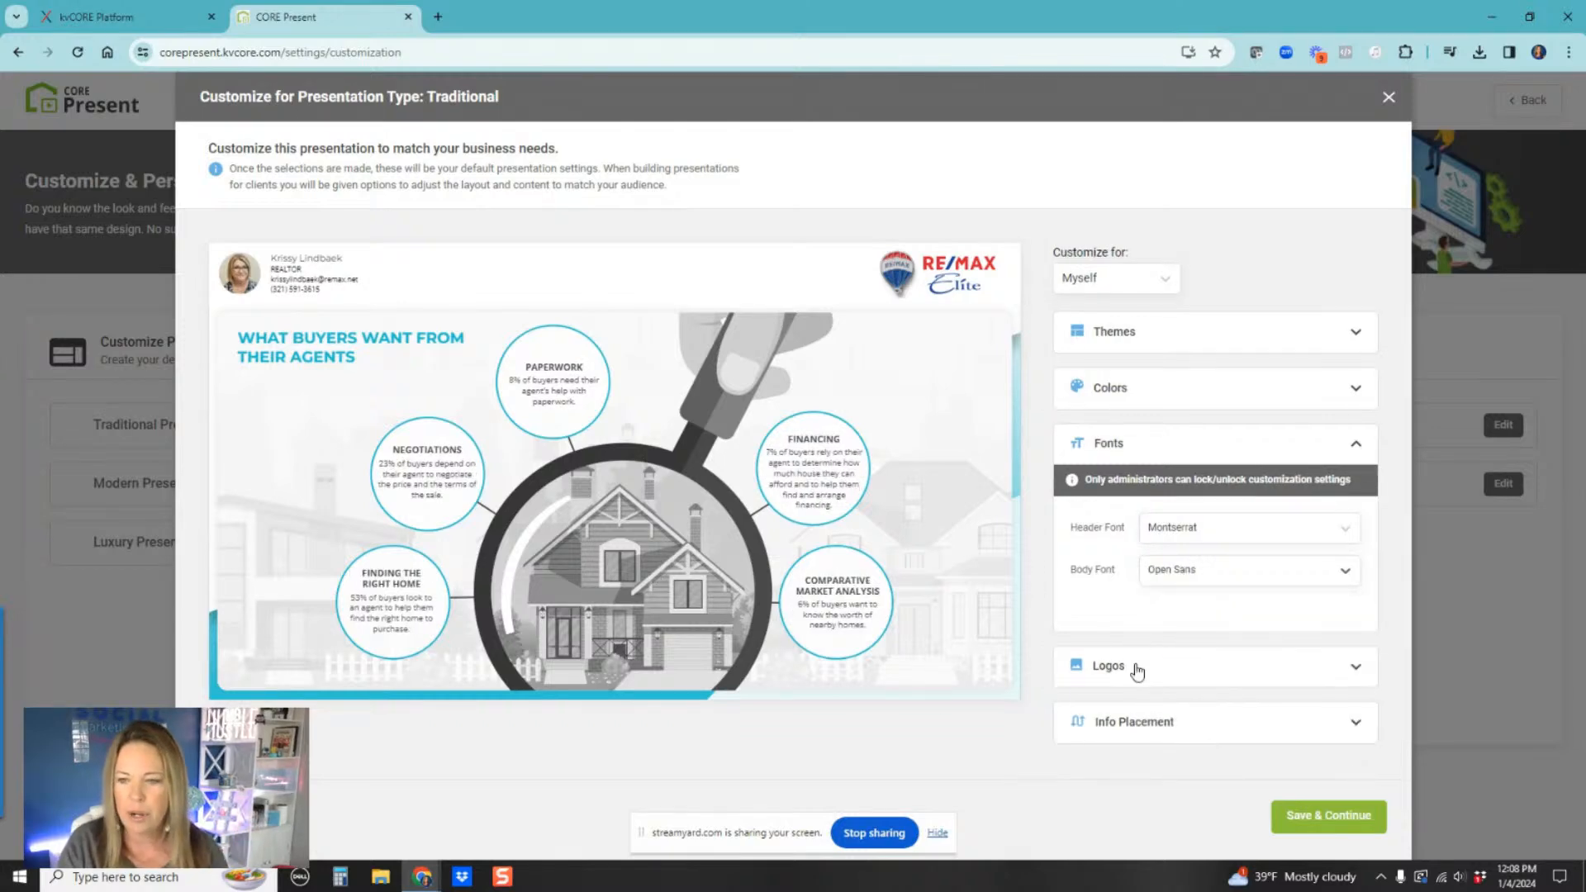
Step: Open the Logos section and review the logo slots
left_click(1136, 661)
scroll(1353, 672, "down", 1)
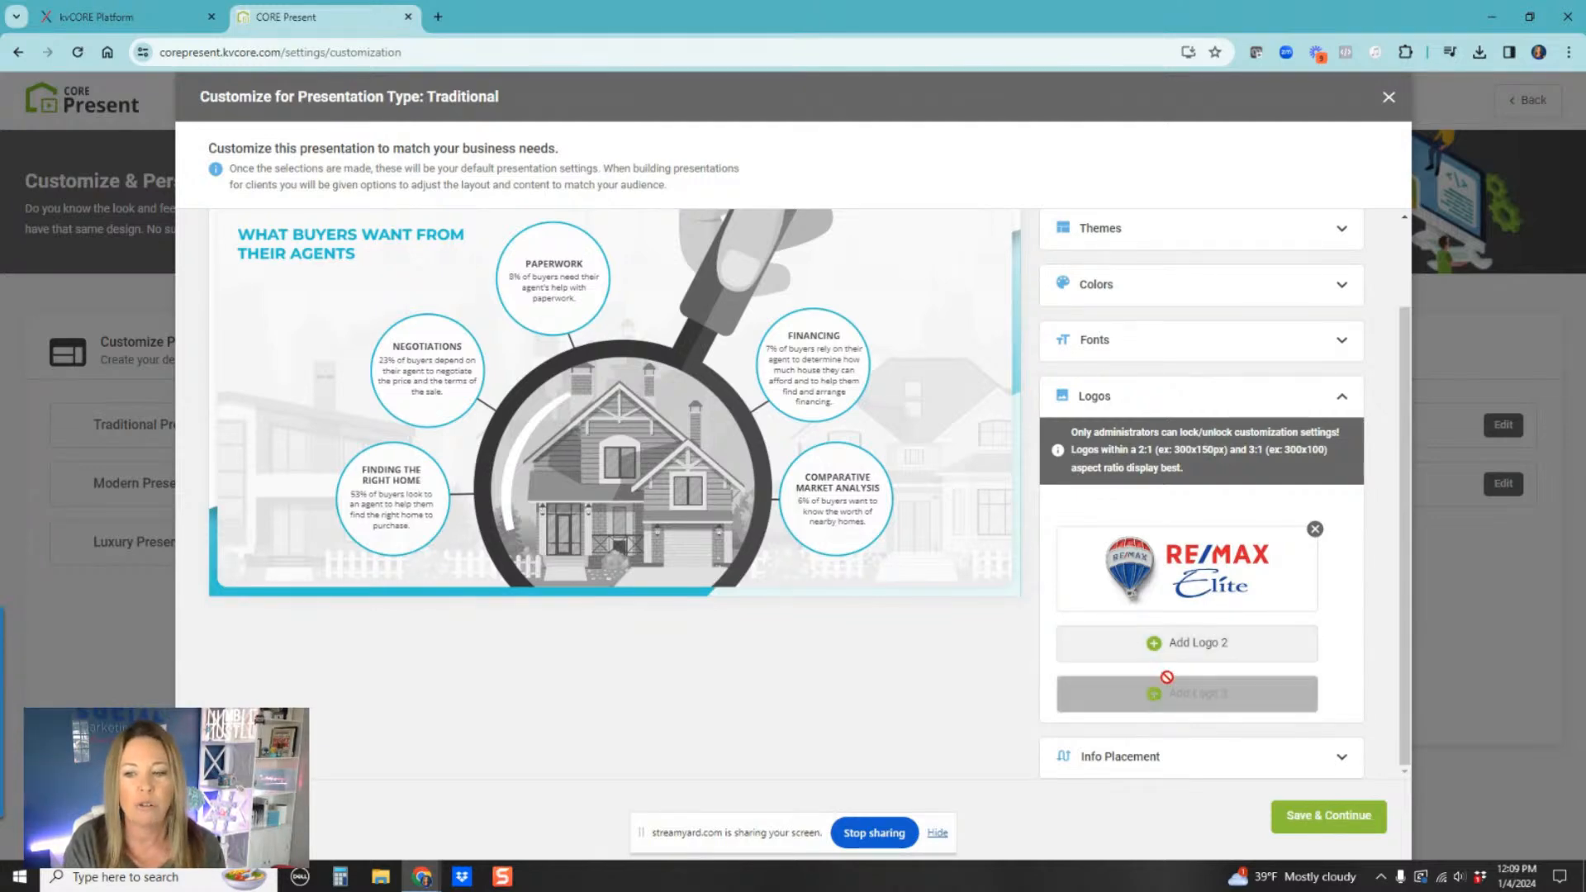
scroll(620, 433, "up", 2)
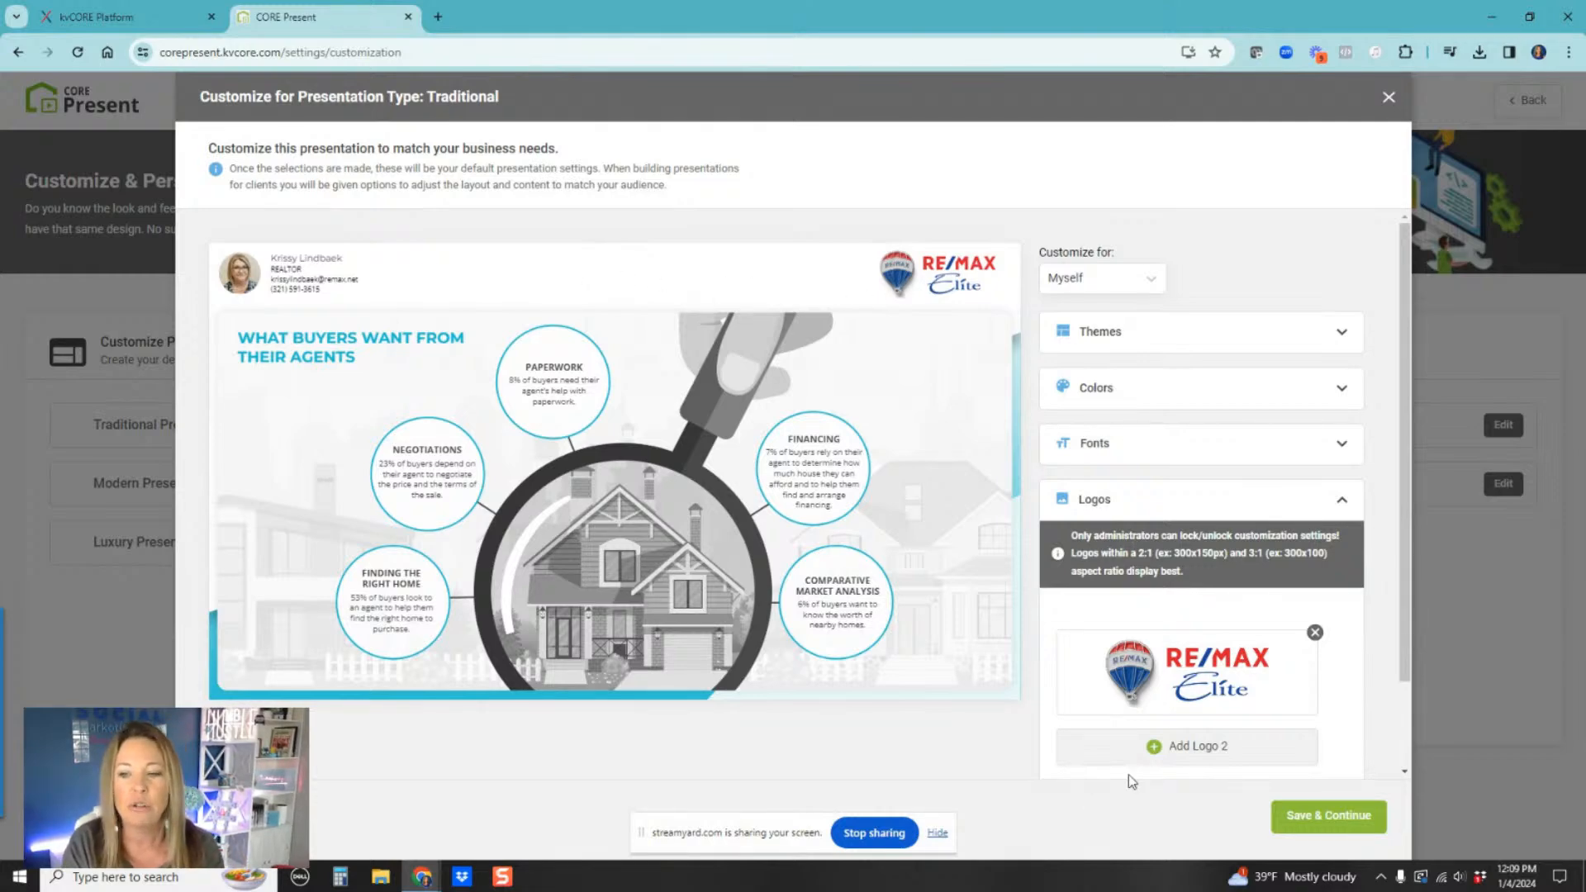
scroll(1123, 743, "down", 2)
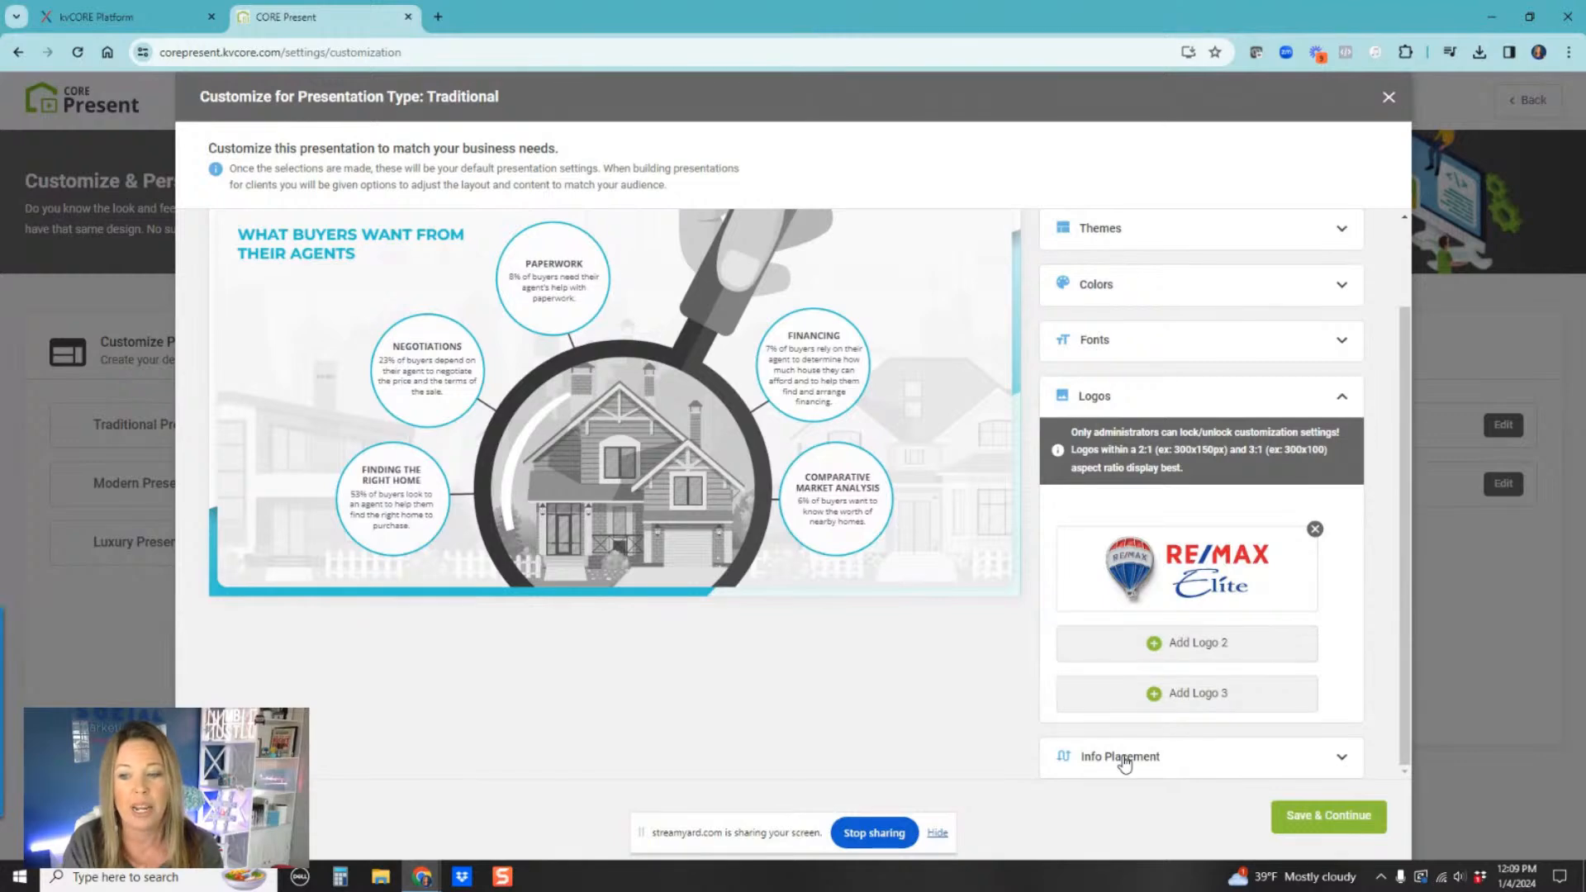
Step: Preview the bottom info placement, return it to top, and save the Traditional customization
left_click(1125, 759)
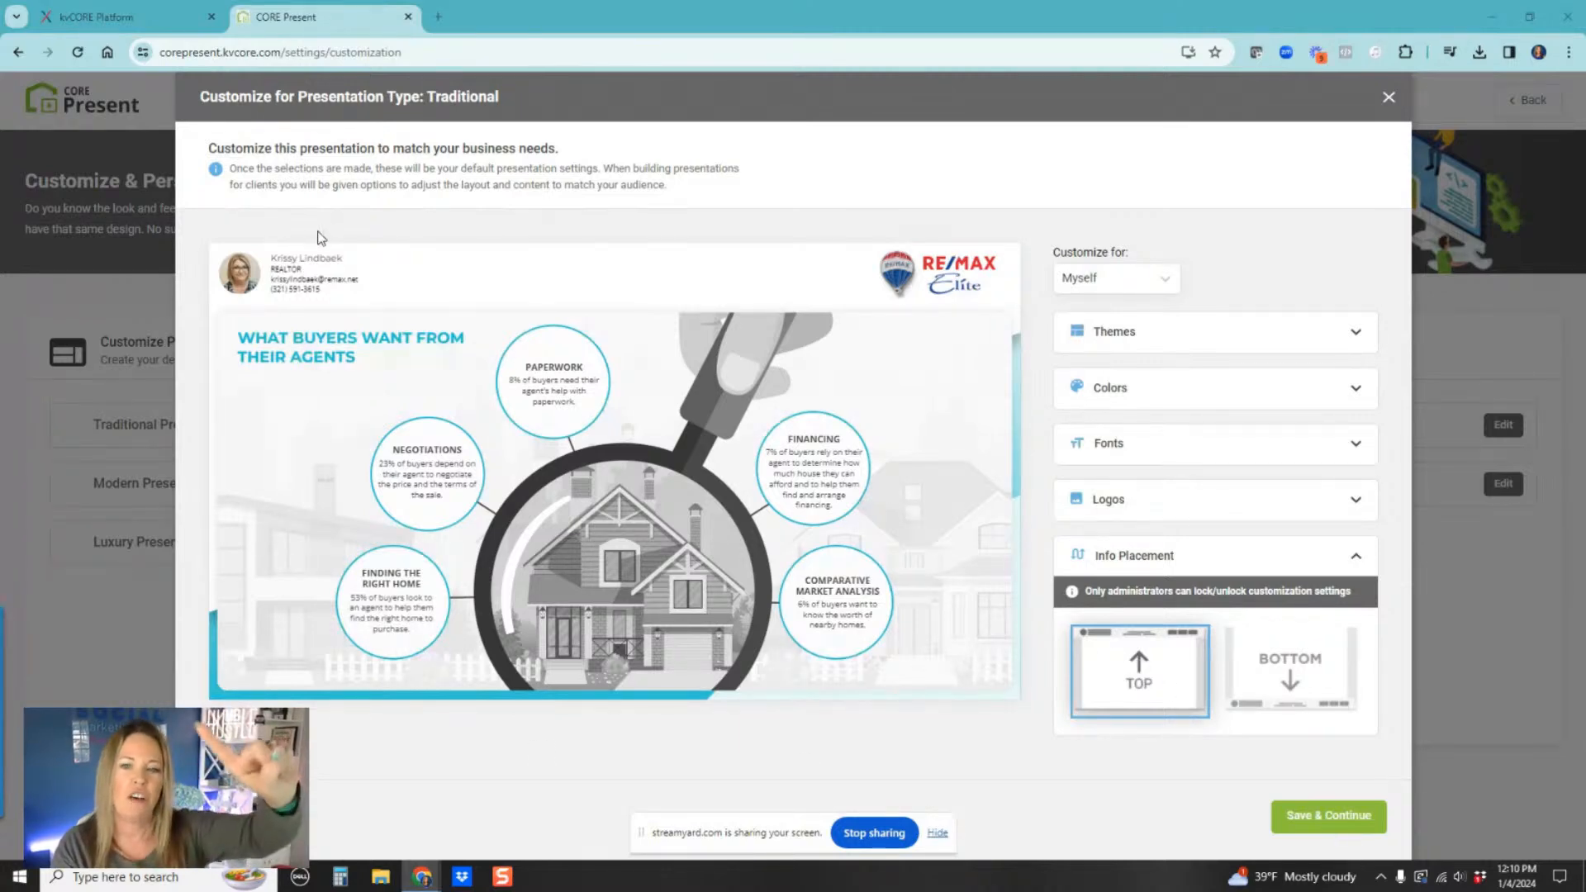
left_click(1290, 669)
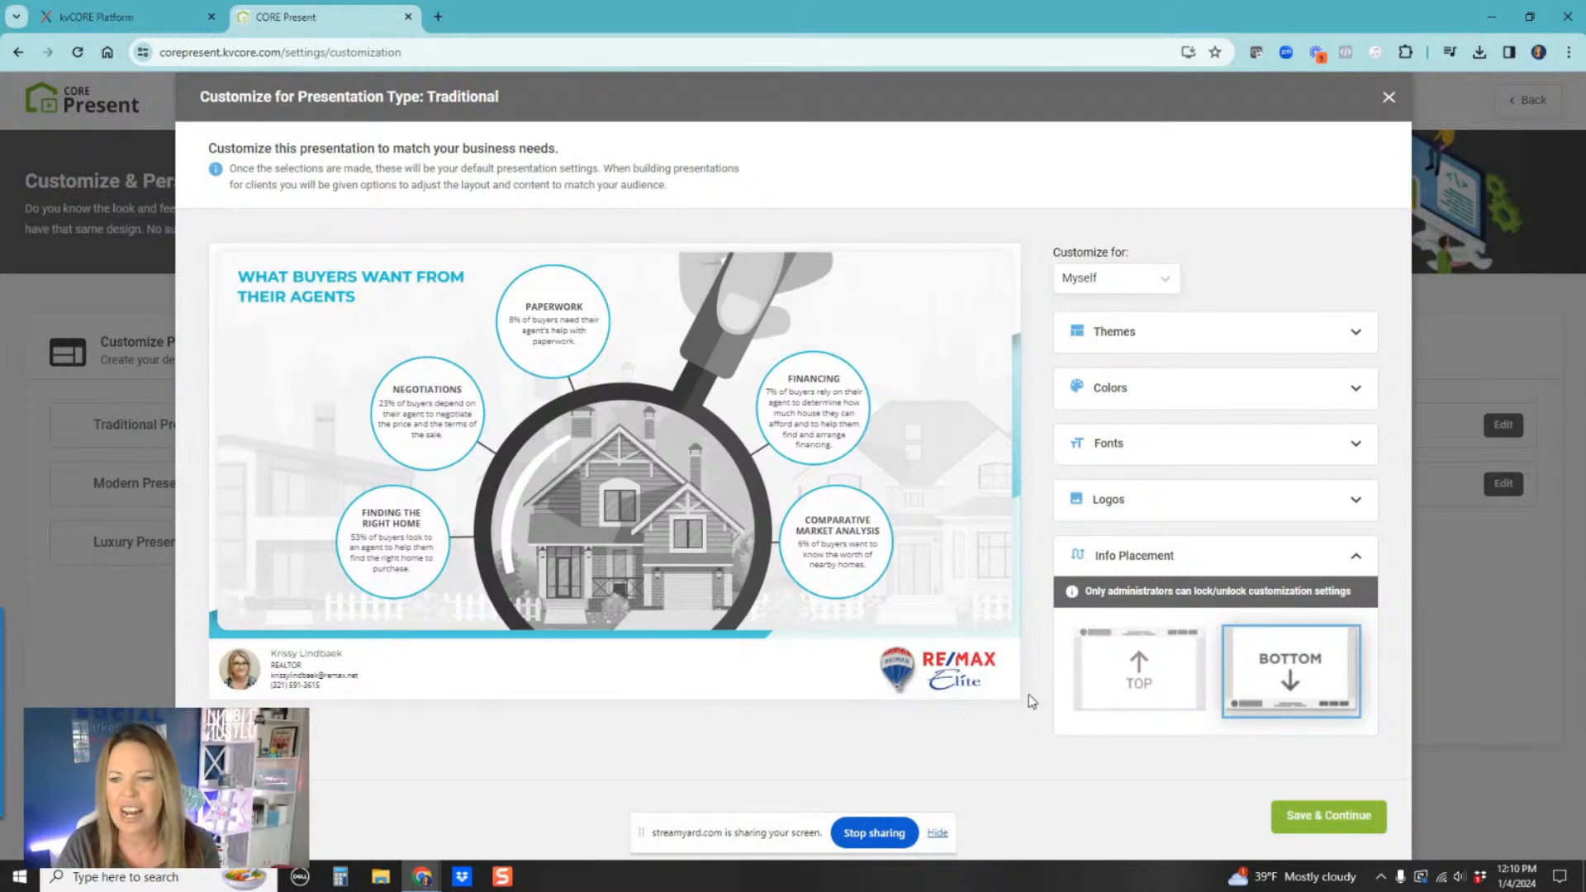
left_click(1132, 700)
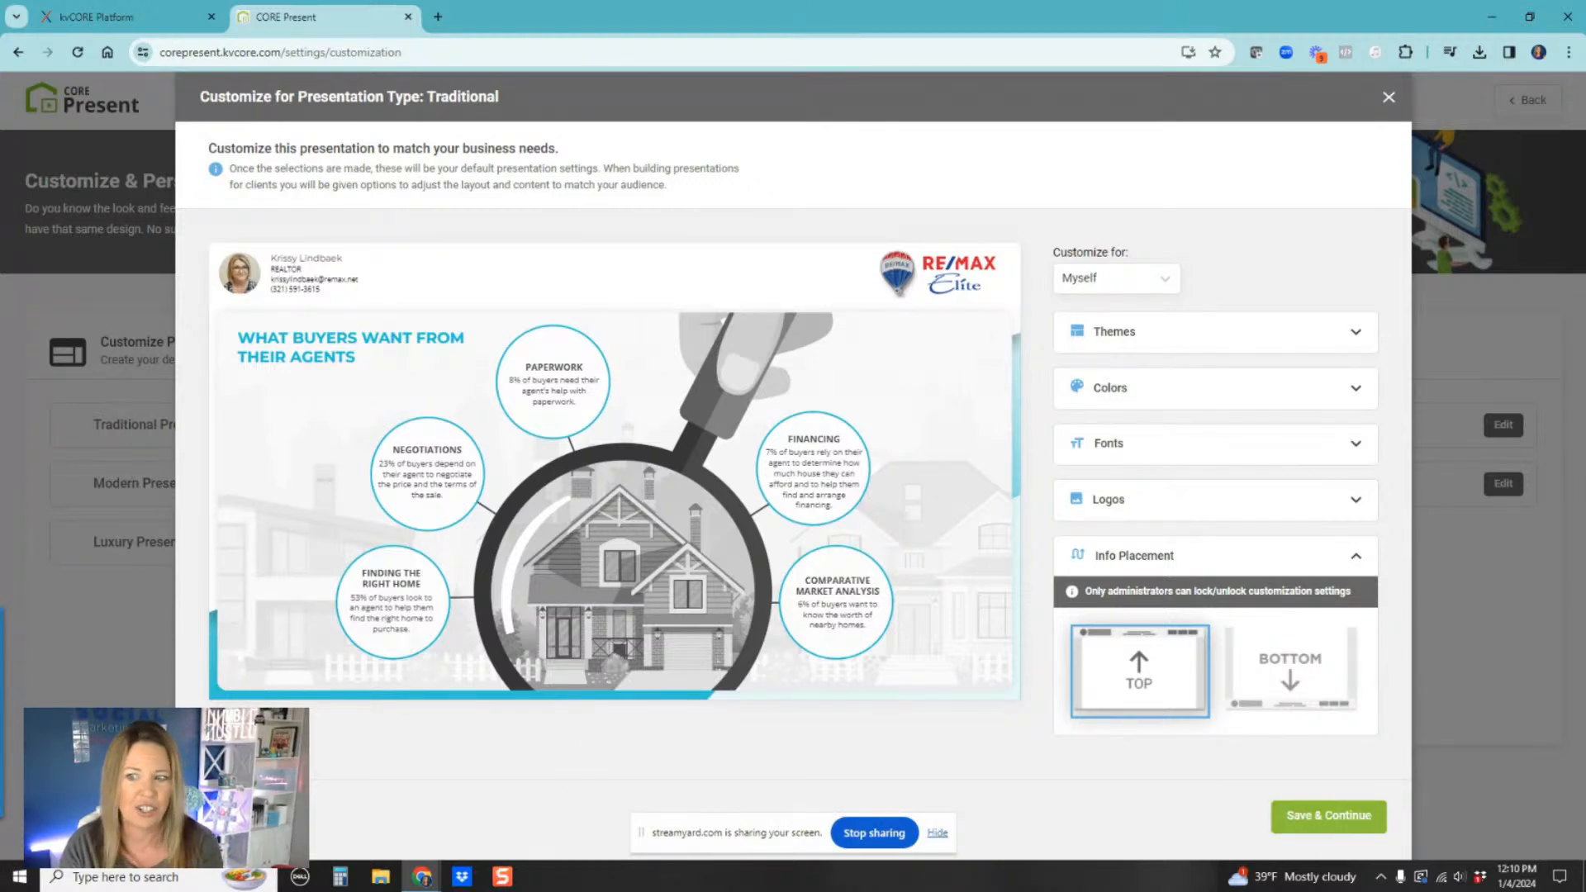
left_click(1328, 818)
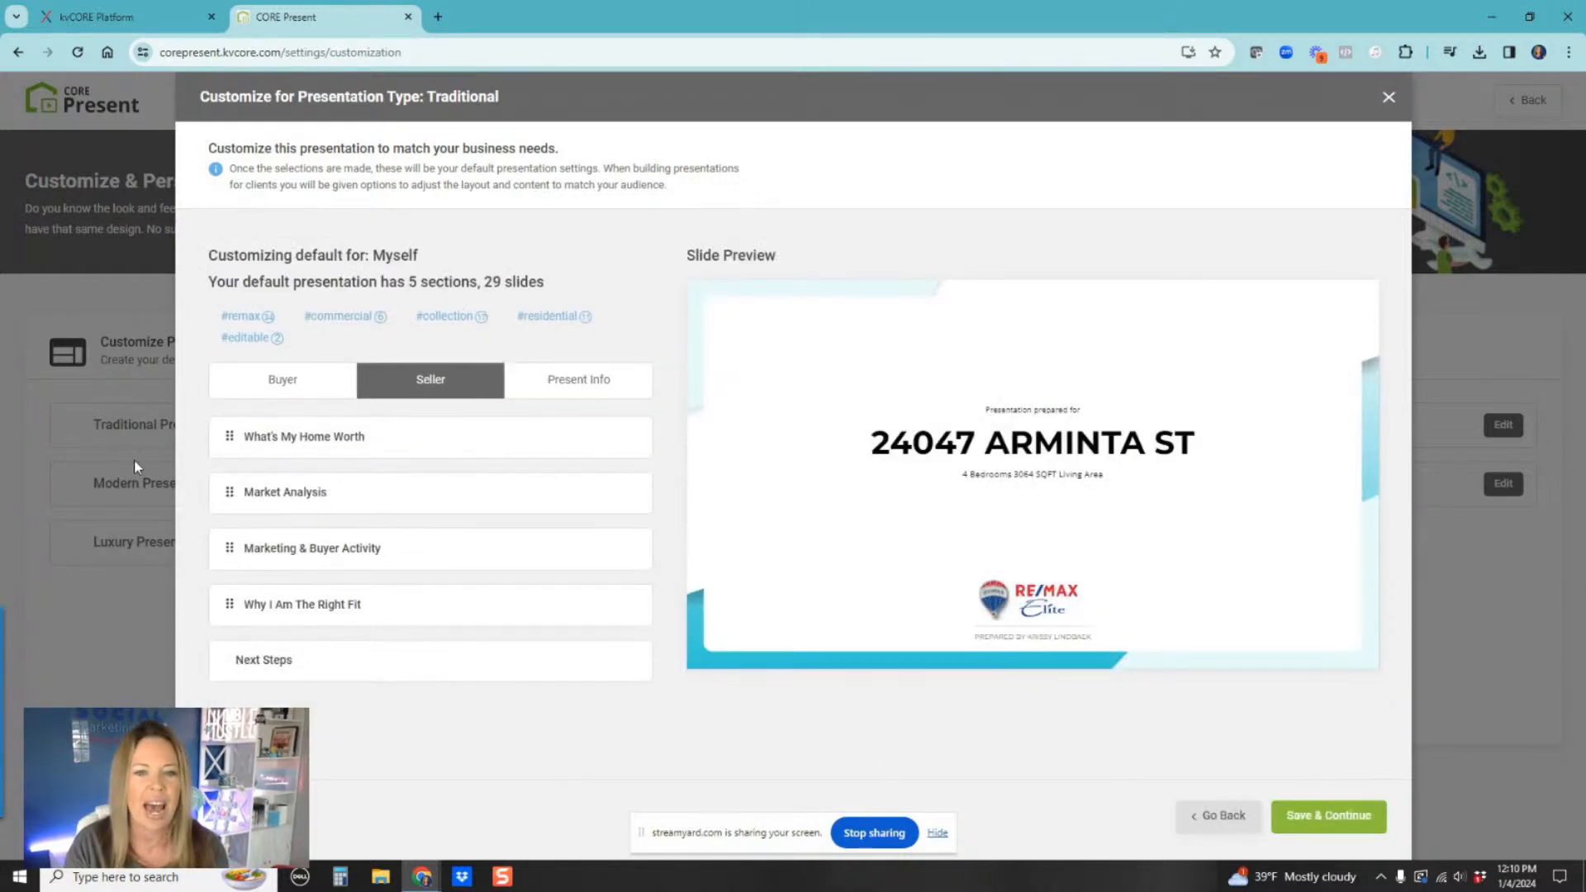
Step: Switch to the Buyer presentation, open Why I Am The Right Fit, and turn on the About Me and My Testimonials slides
left_click(309, 385)
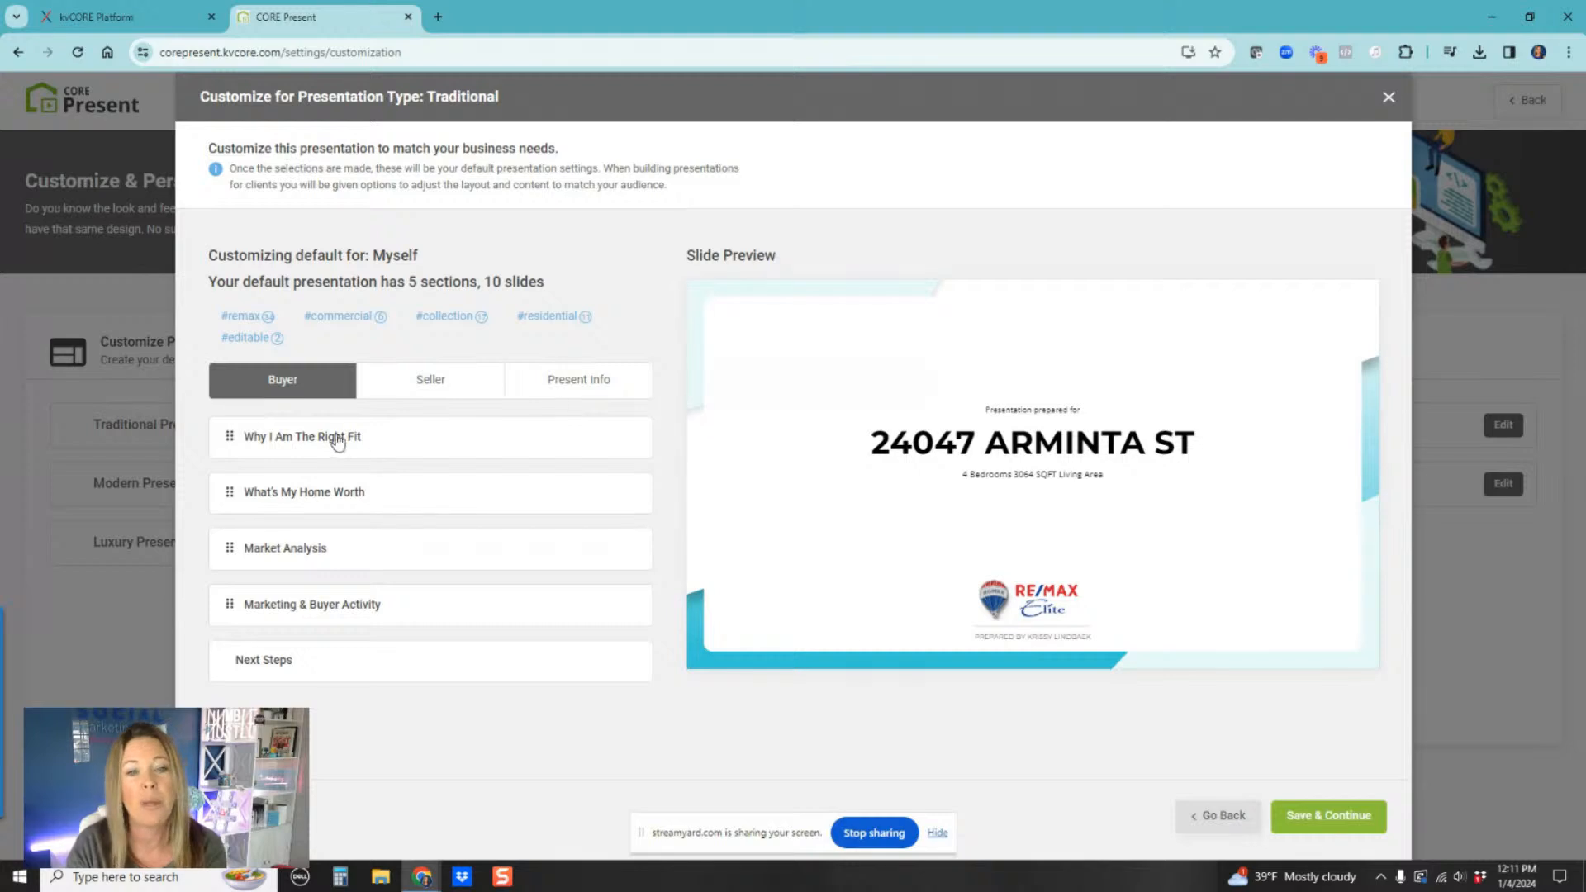
left_click(257, 444)
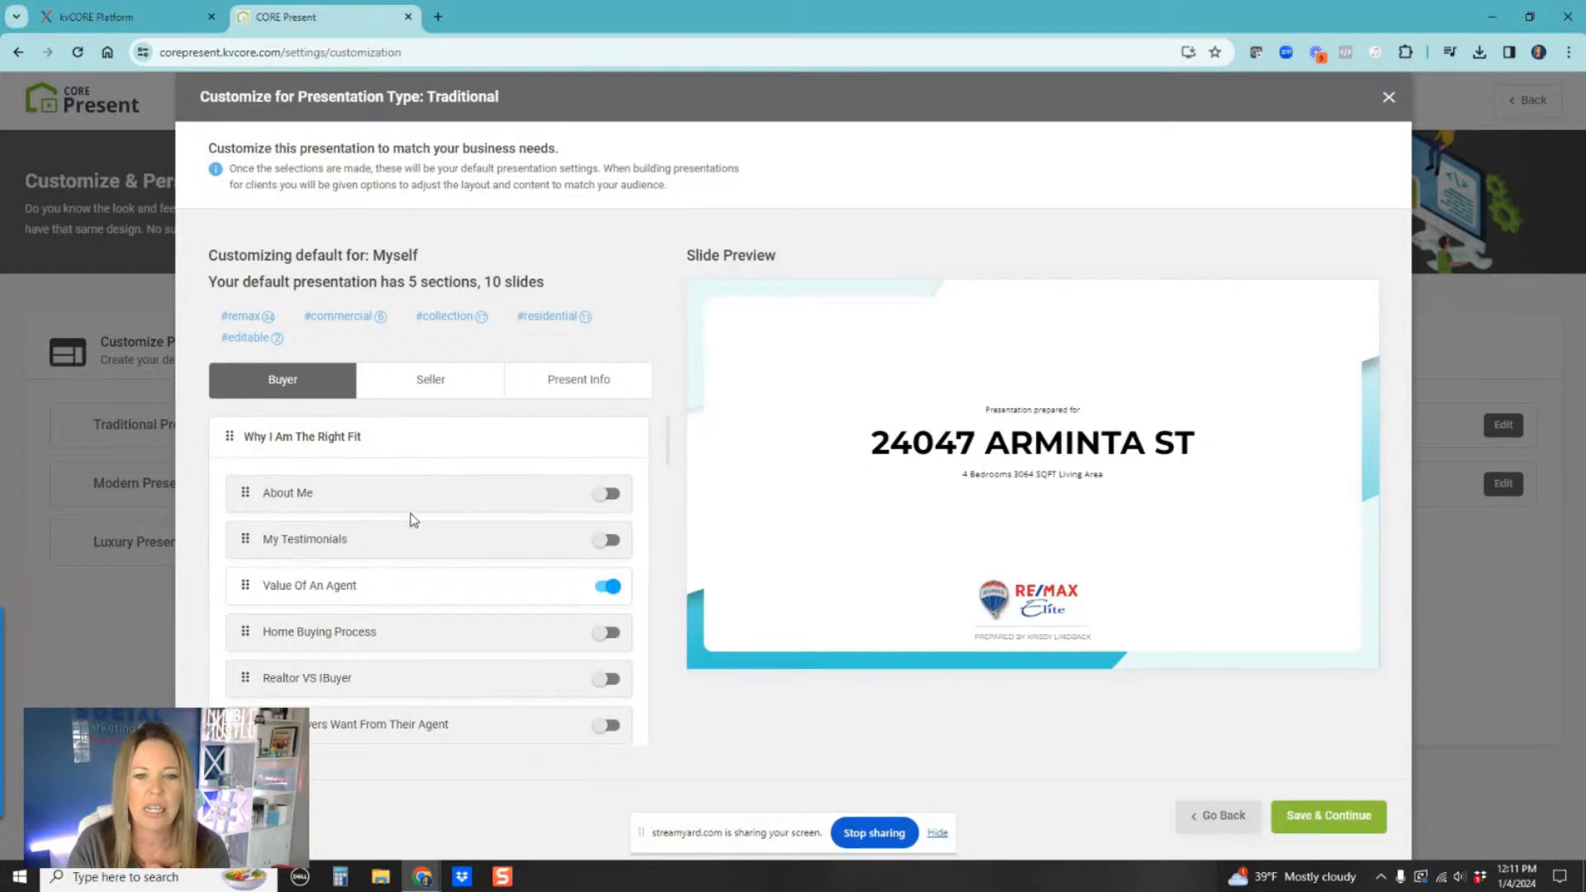
left_click(365, 505)
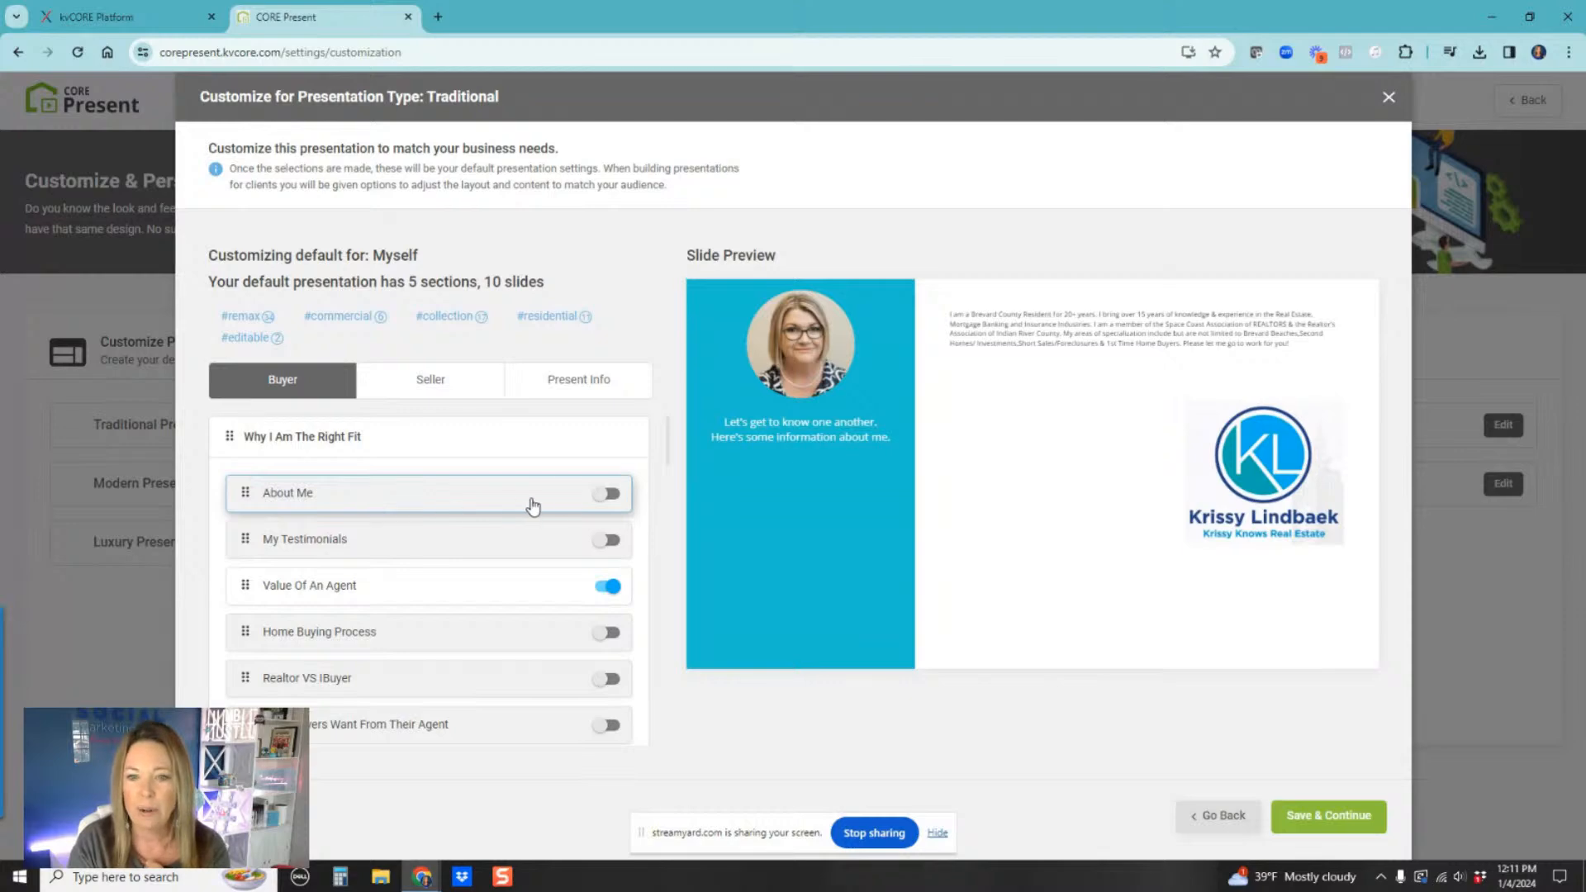
left_click(609, 494)
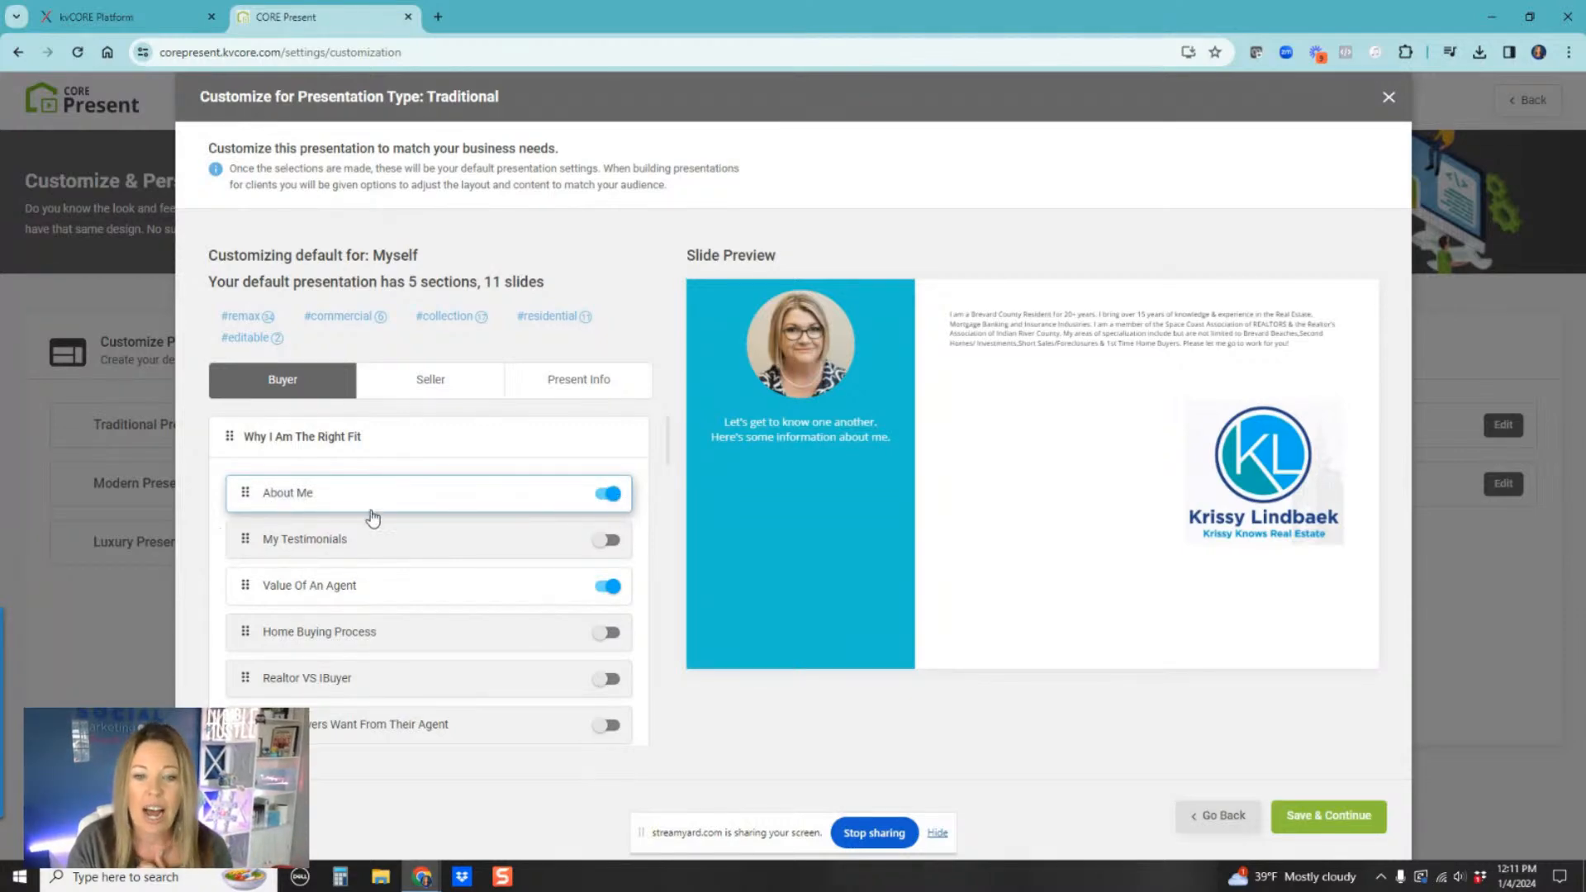
left_click(364, 543)
left_click(611, 542)
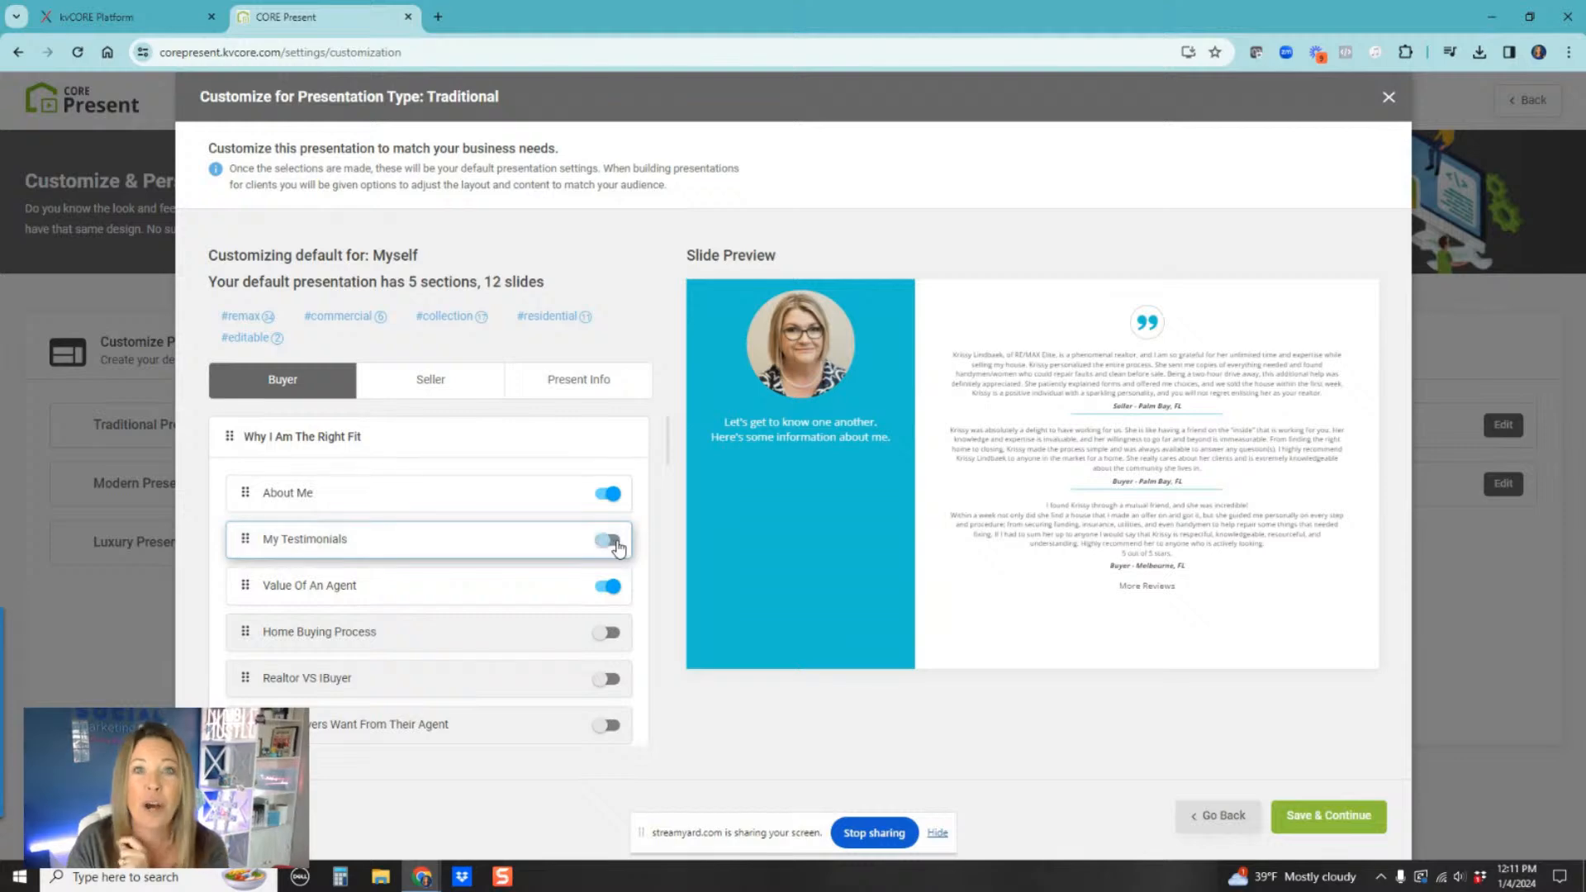
Step: Preview the Value Of An Agent and Home Buying Process slides, then turn on the Realtor VS IBuyer slide
left_click(406, 595)
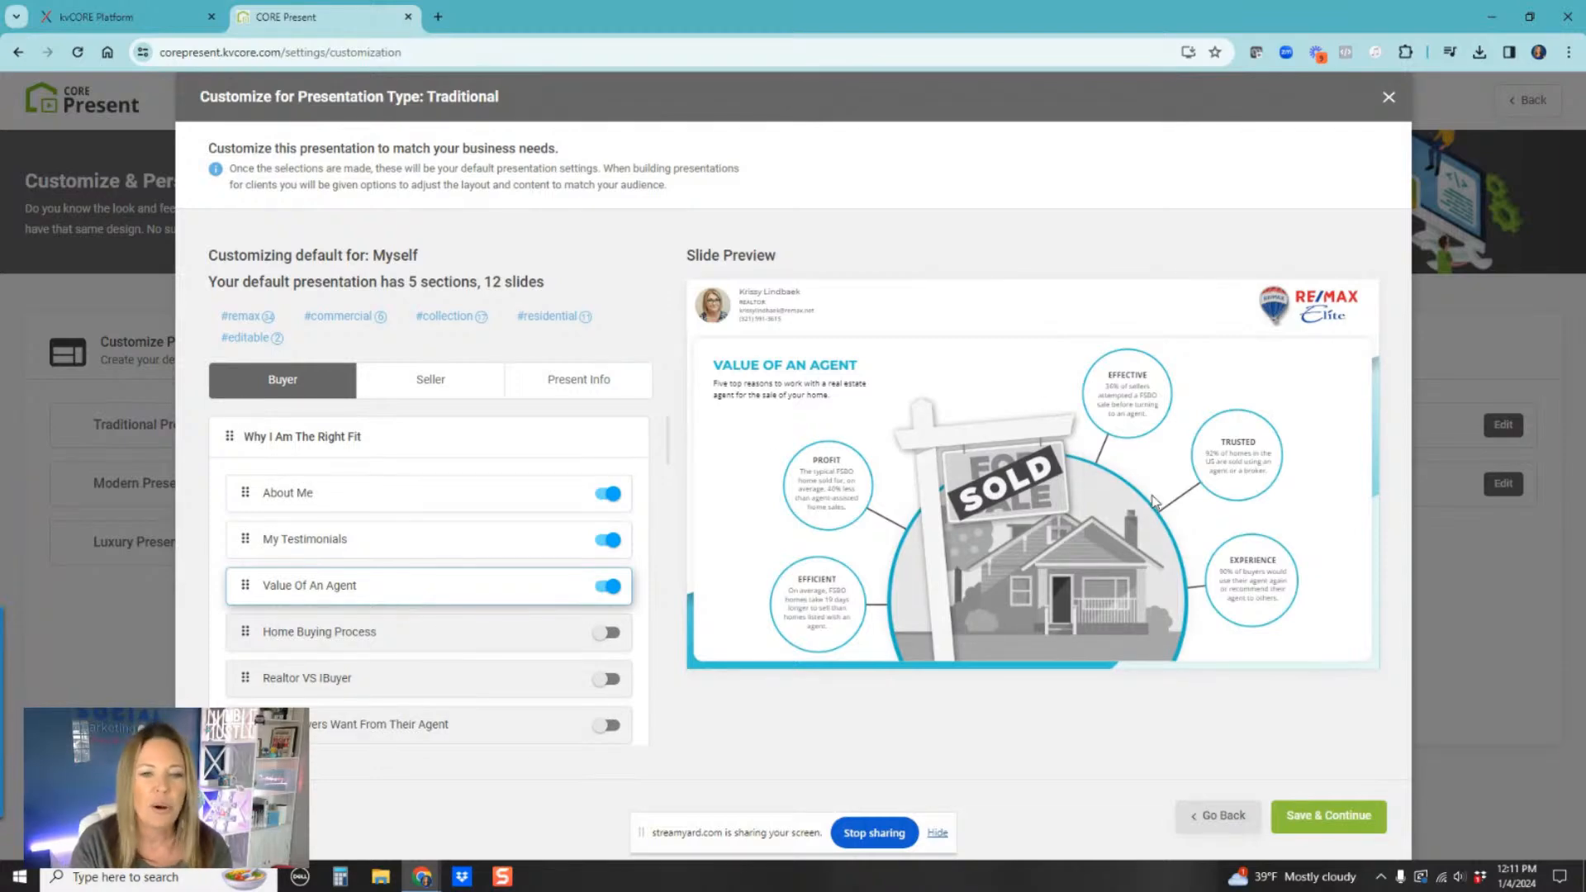
left_click(346, 638)
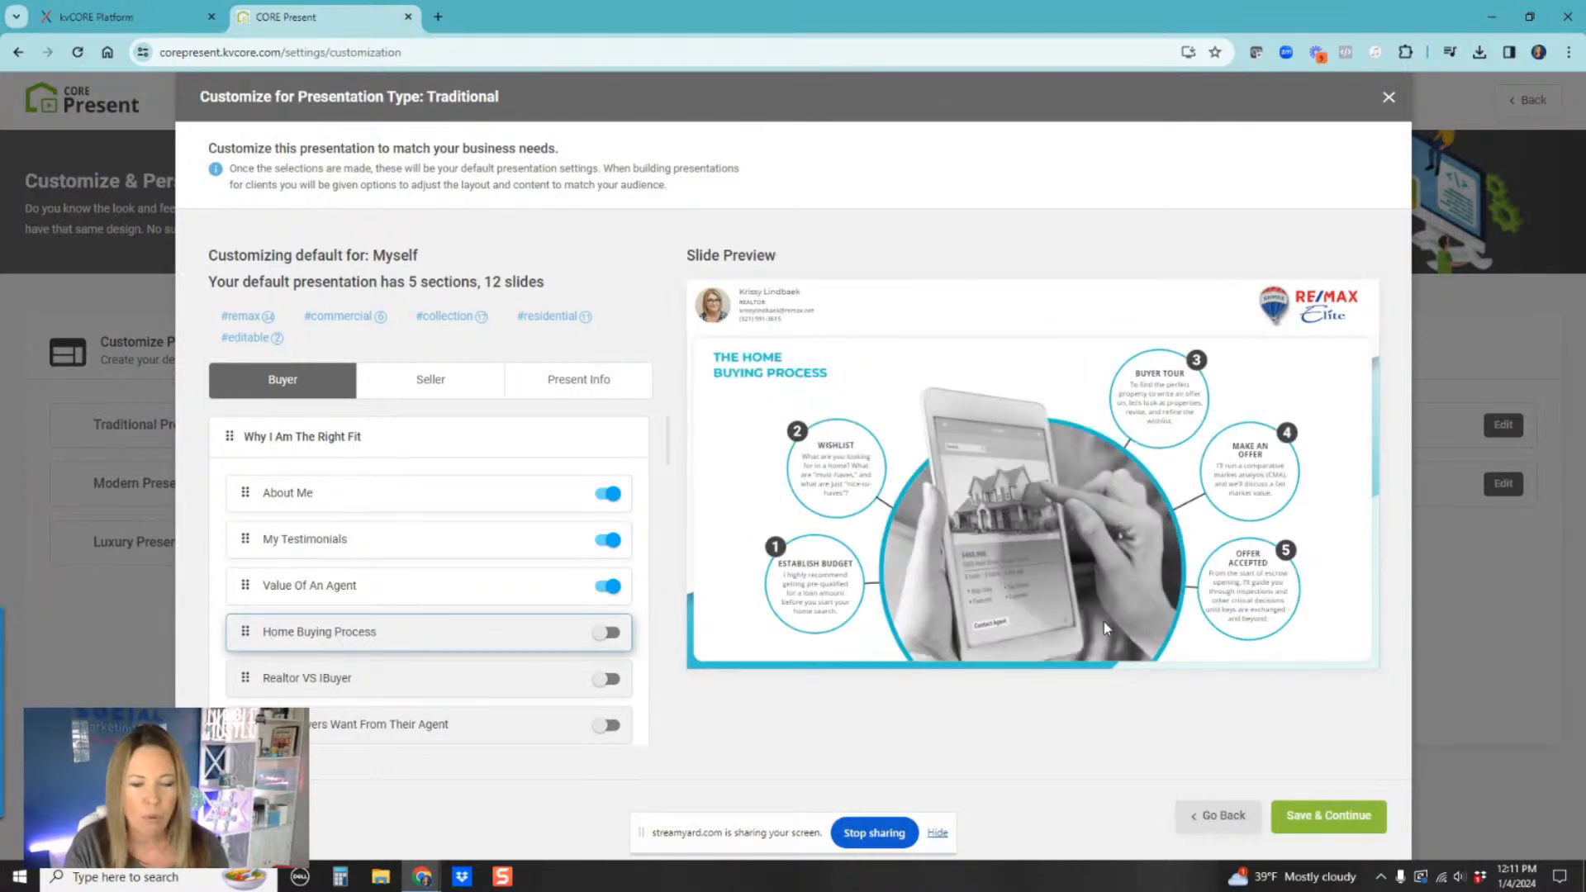
scroll(475, 682, "down", 3)
scroll(388, 502, "up", 1)
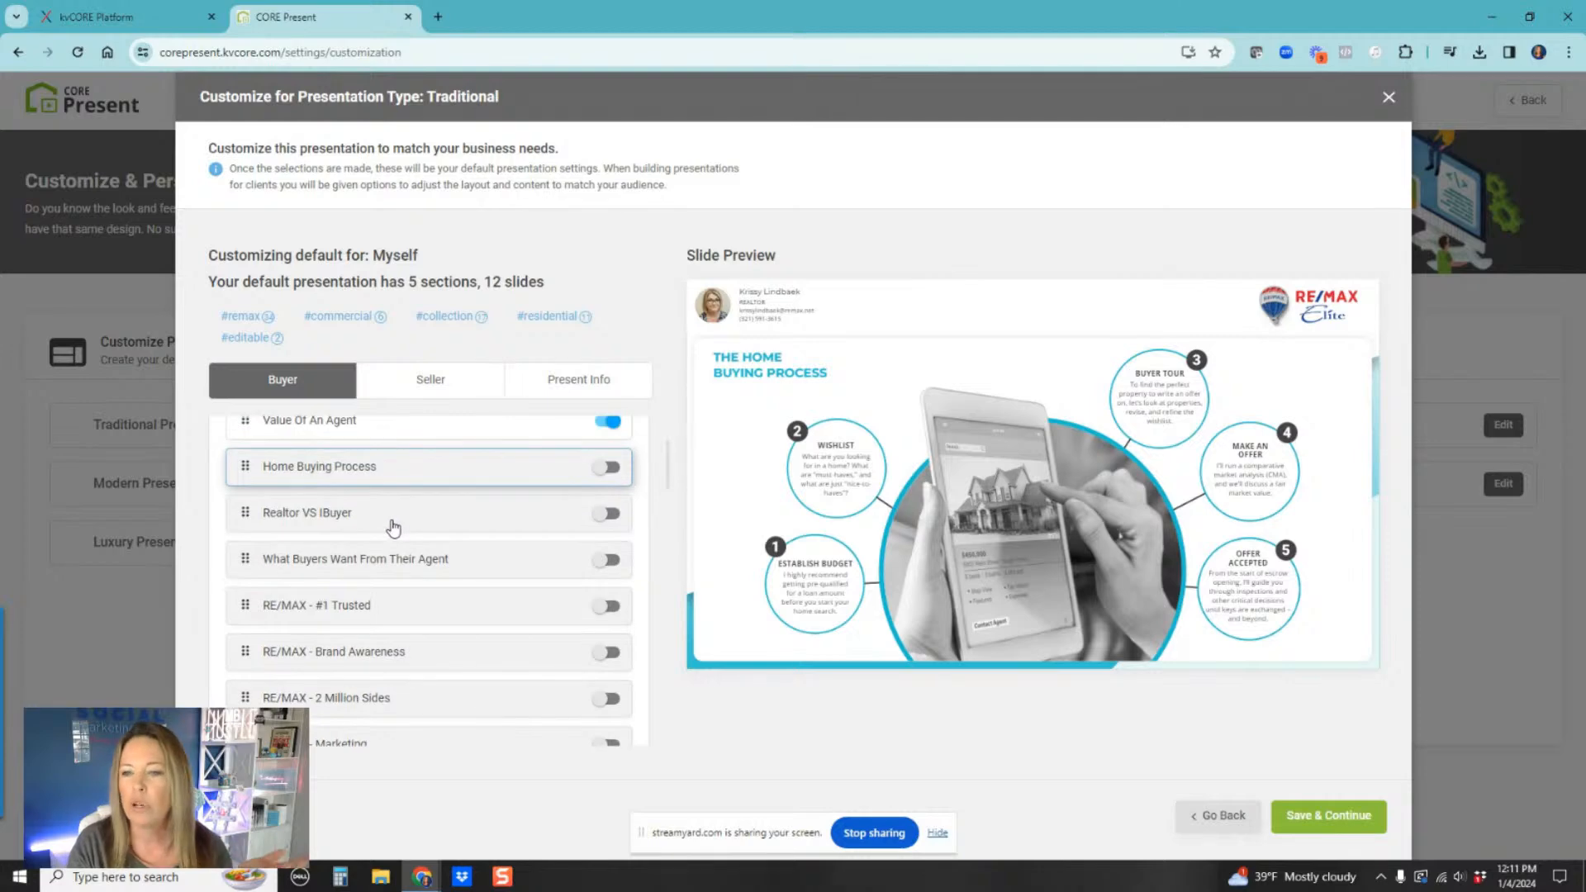
left_click(389, 522)
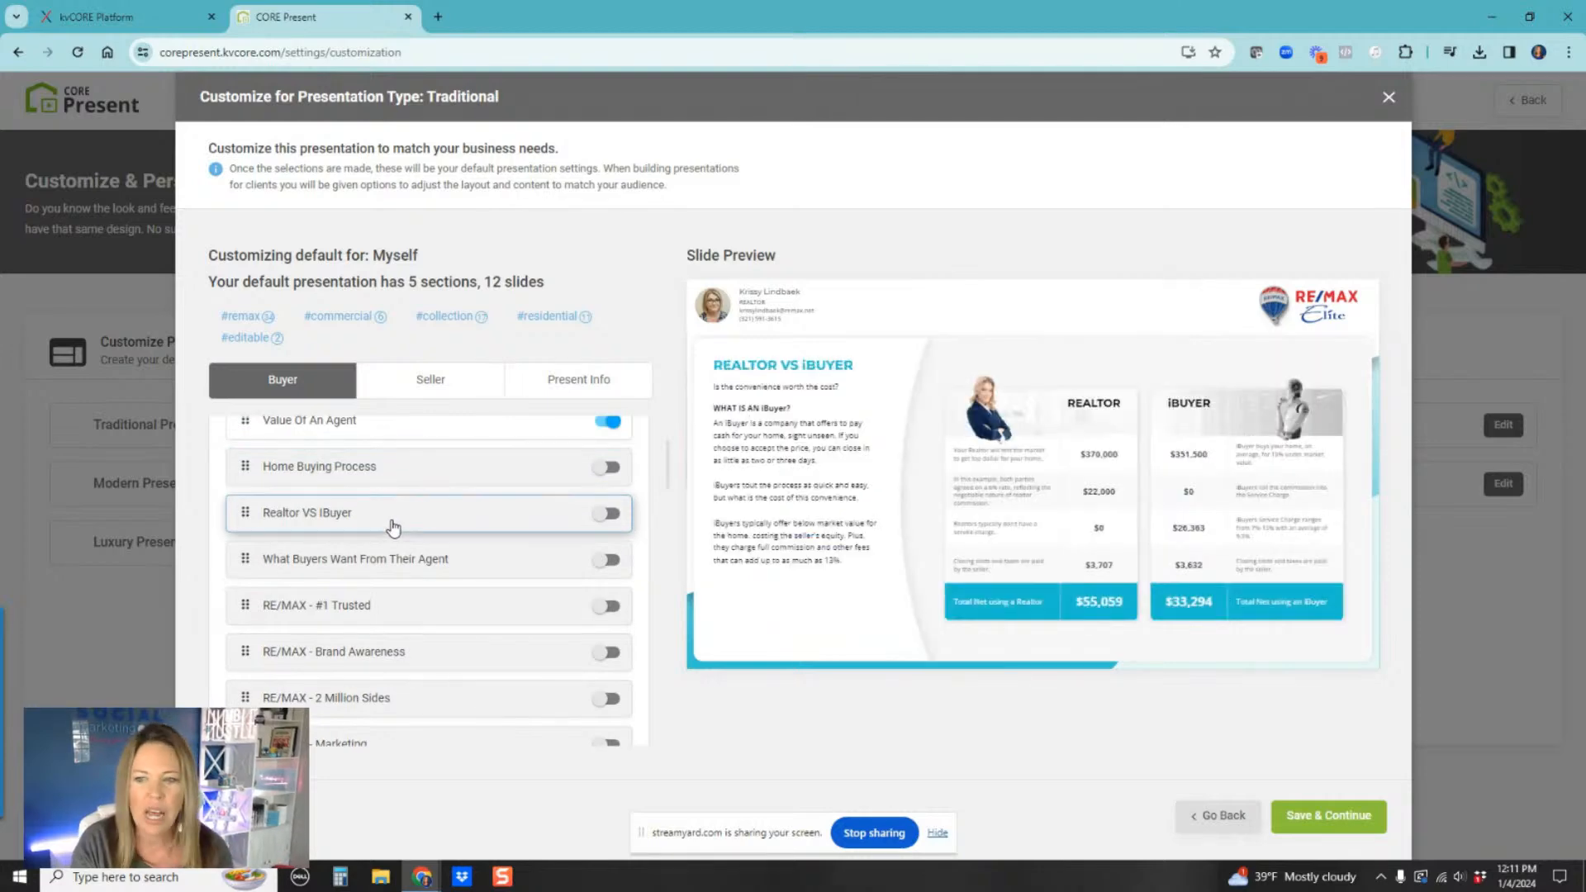
left_click(611, 514)
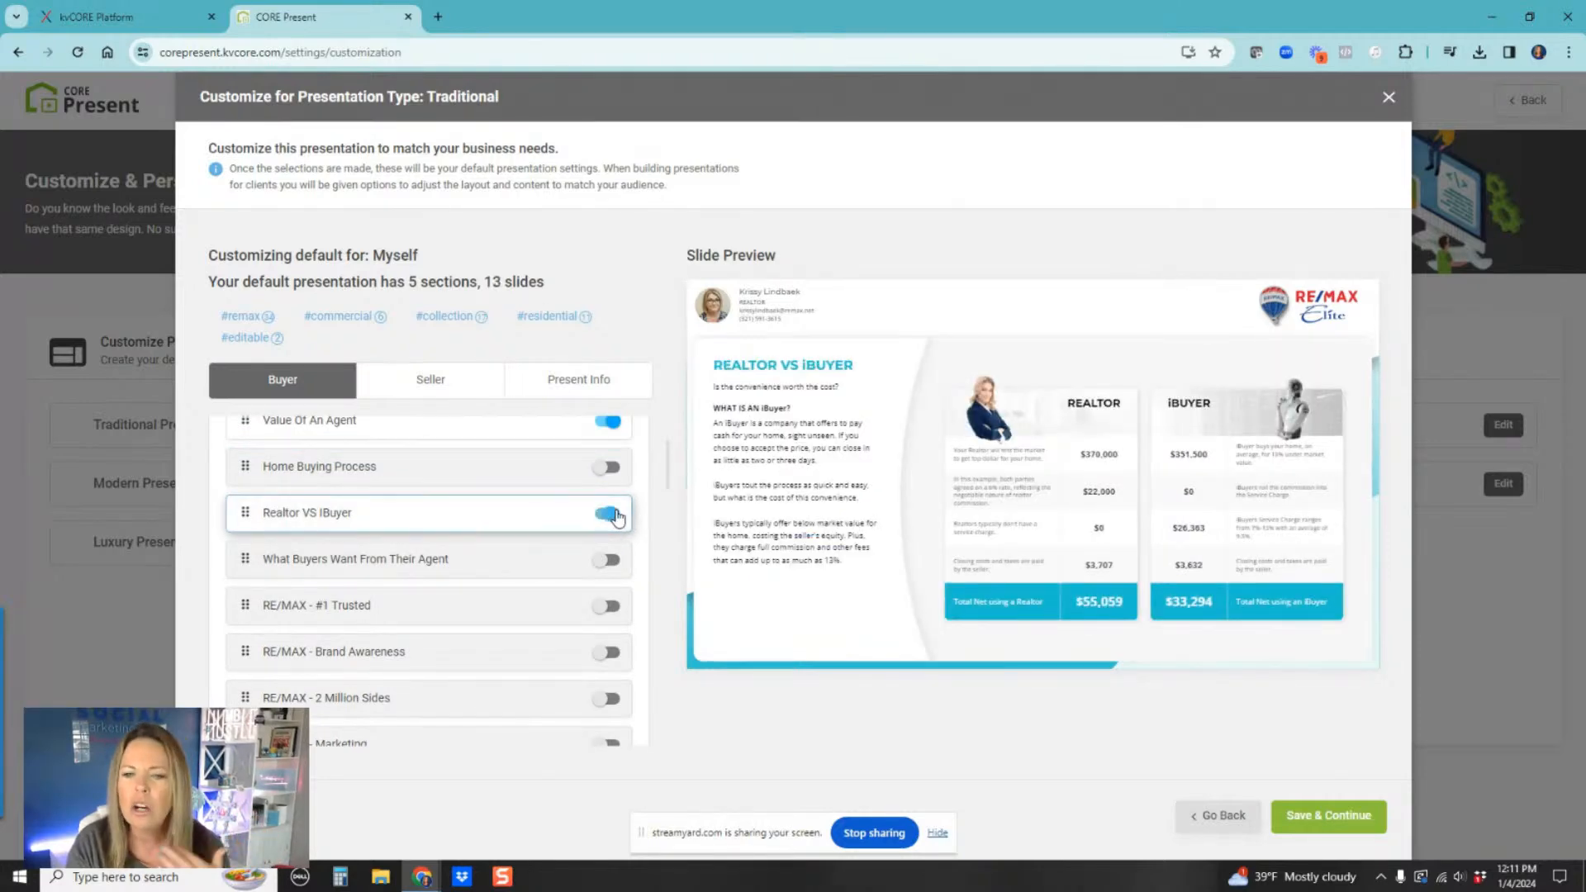
Step: Preview What Buyers Want From Their Agent, the RE/MAX branding slides and Commercial - Big Brand
left_click(401, 574)
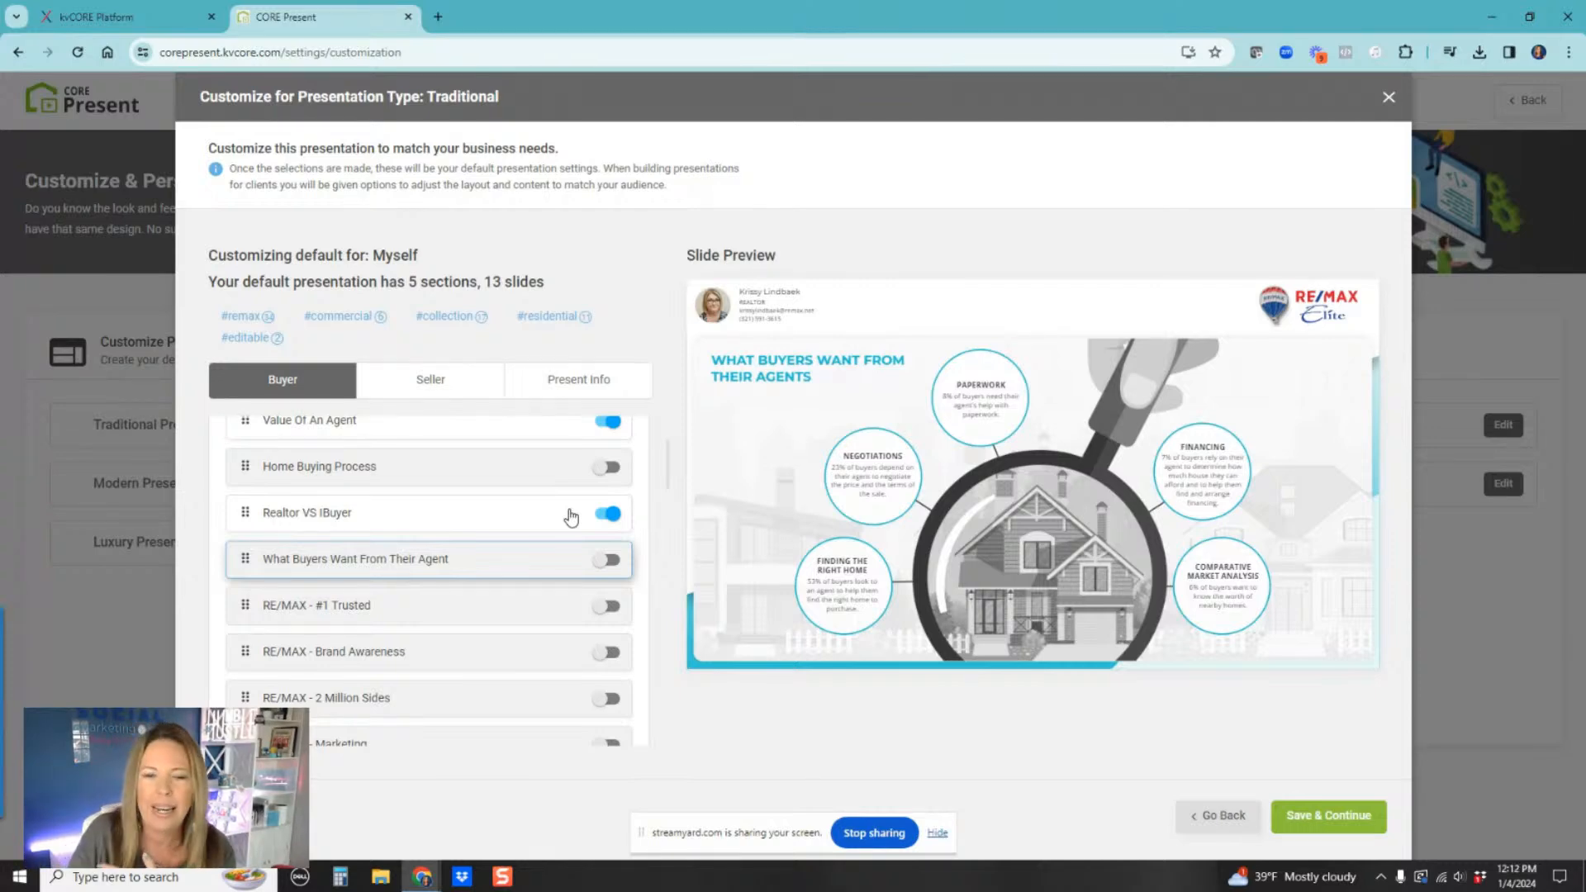
left_click(413, 607)
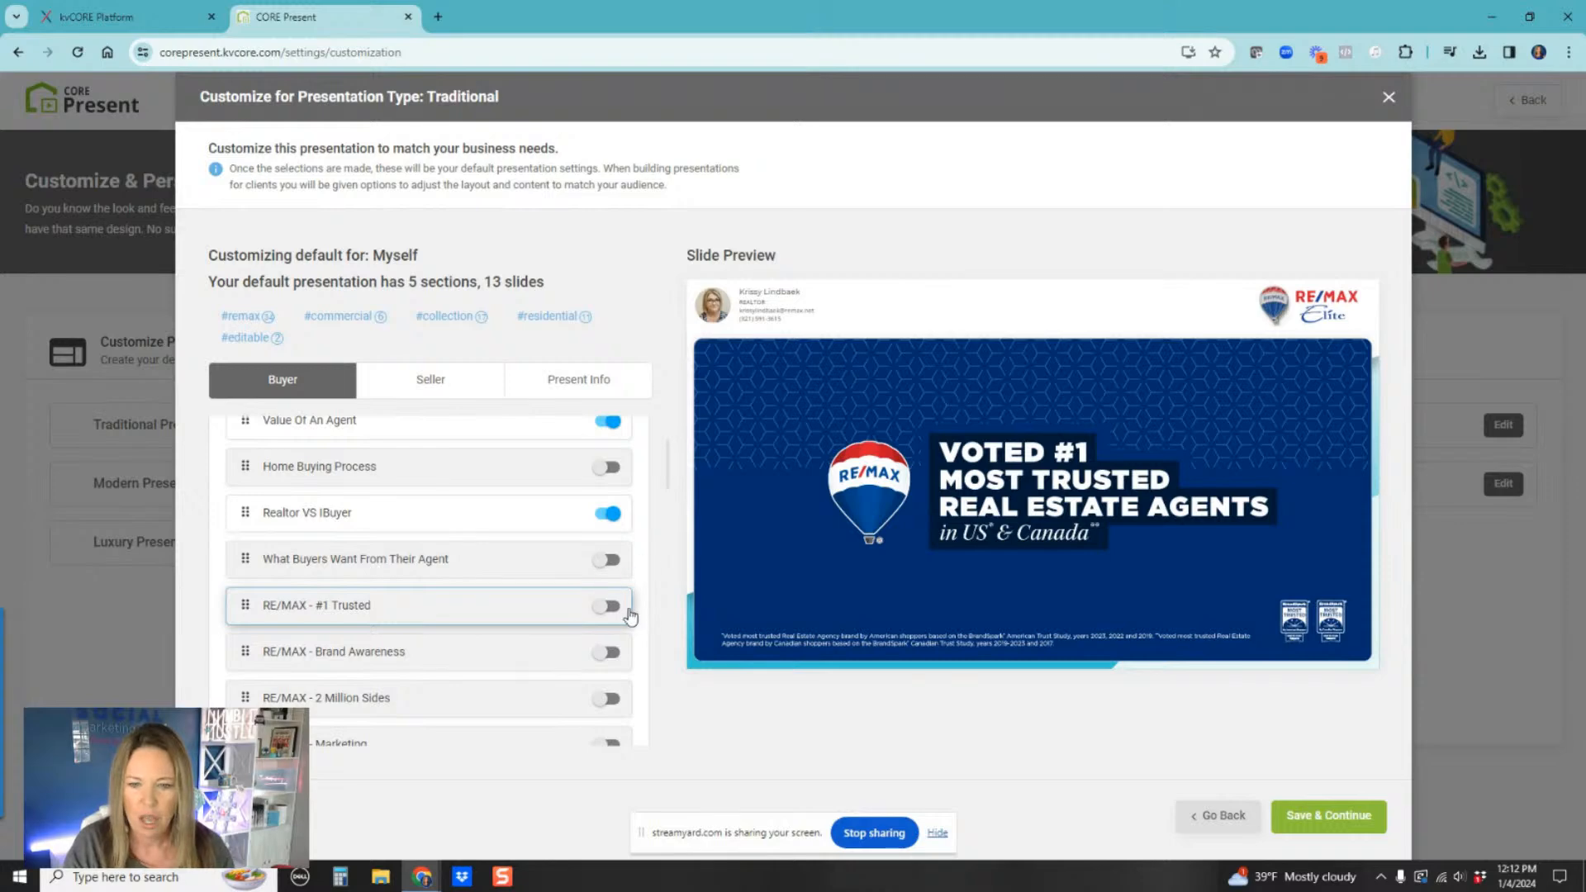
left_click(451, 653)
scroll(451, 652, "down", 2)
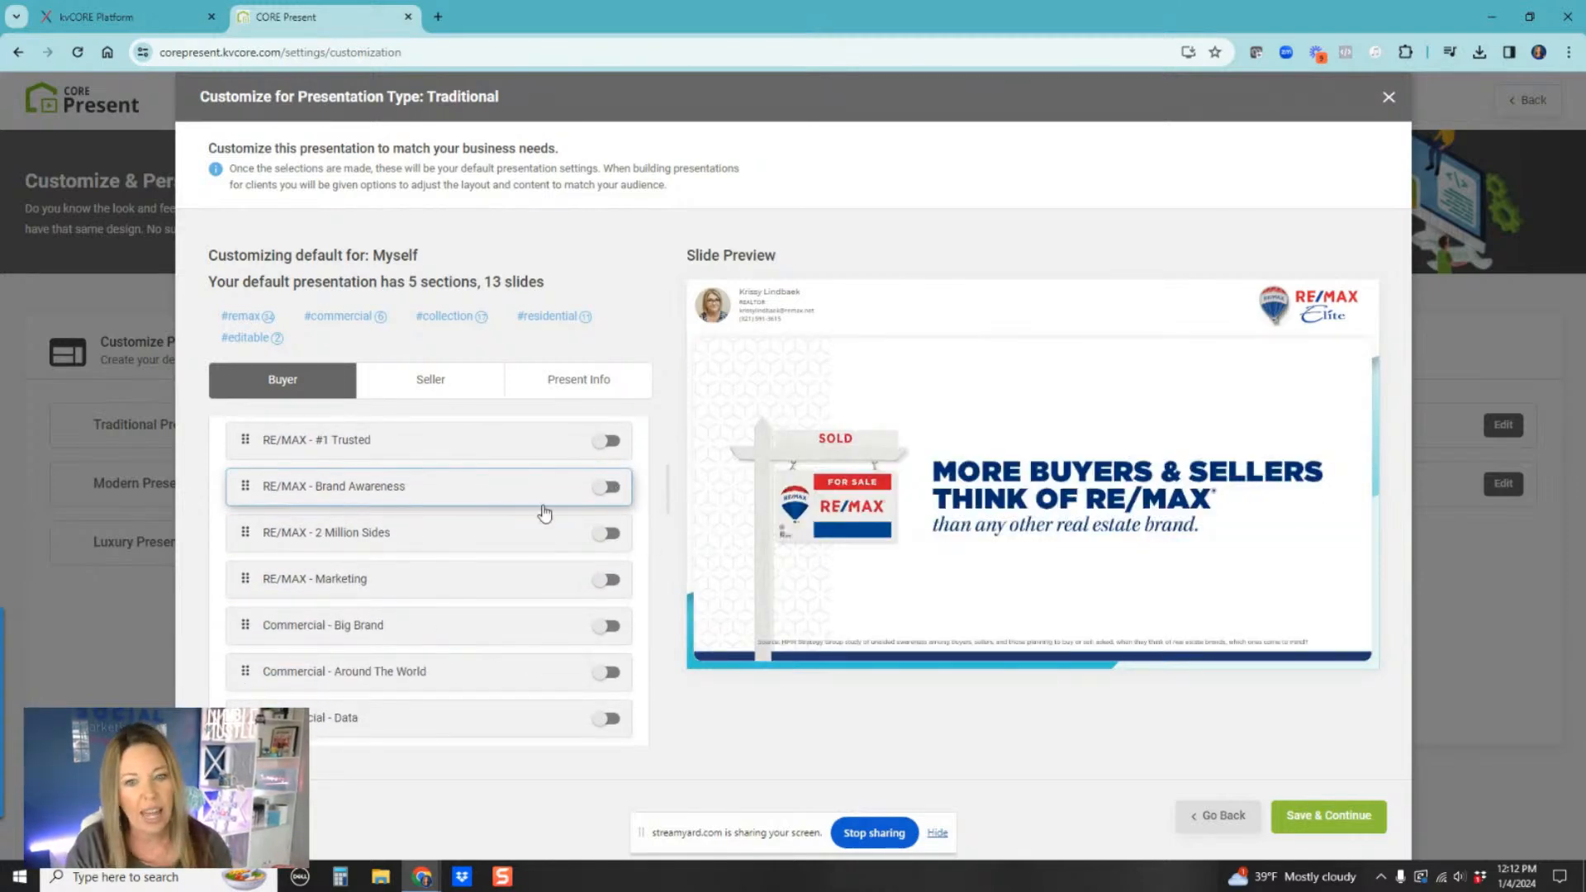
left_click(518, 537)
left_click(500, 586)
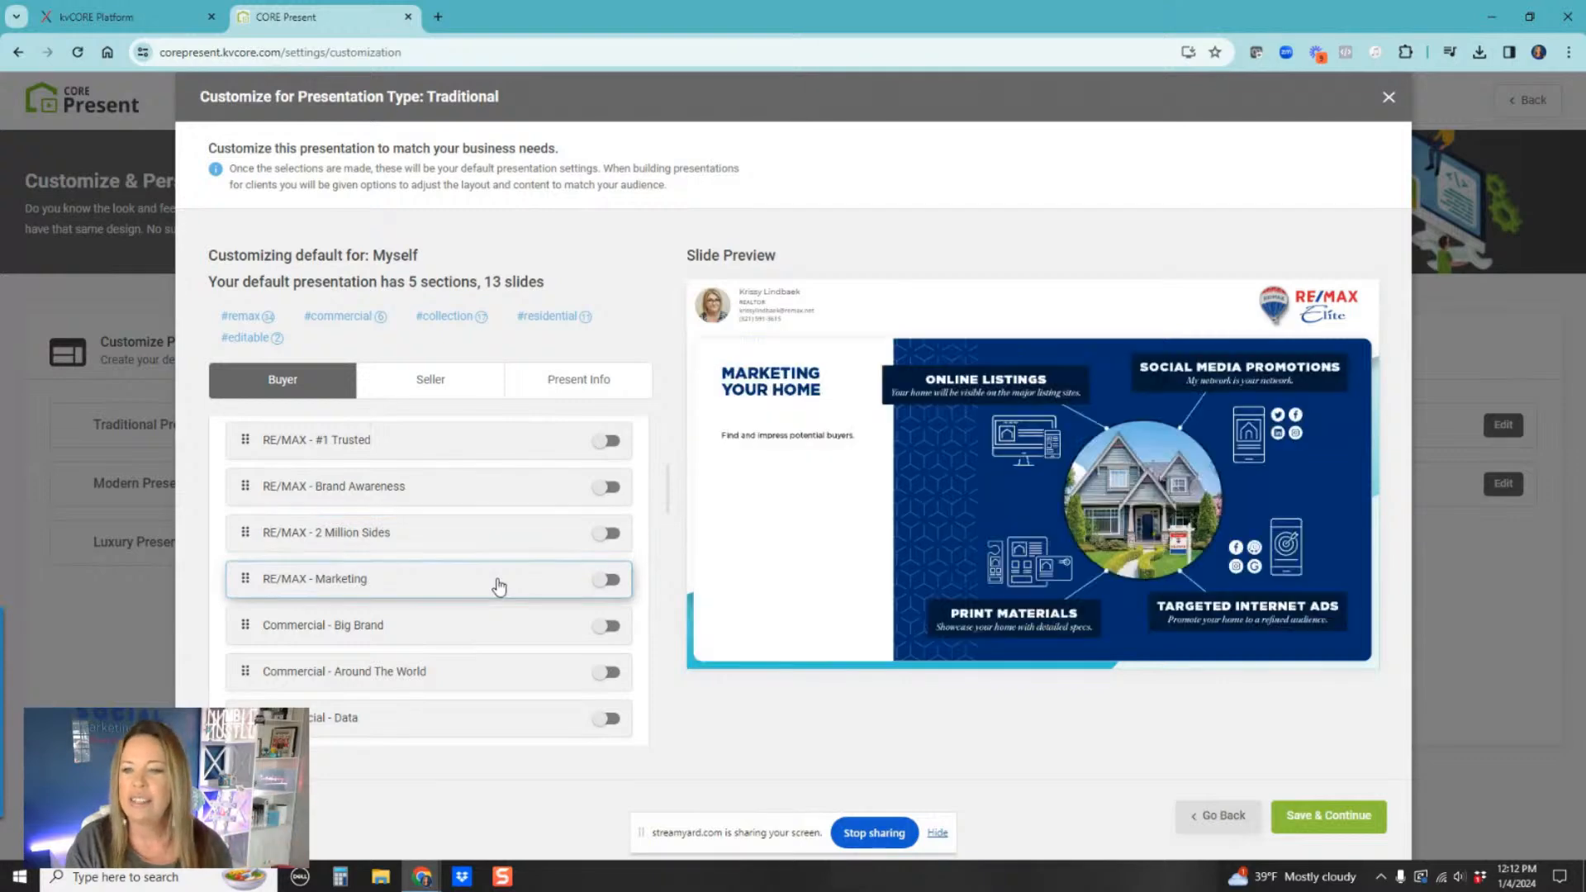
left_click(431, 627)
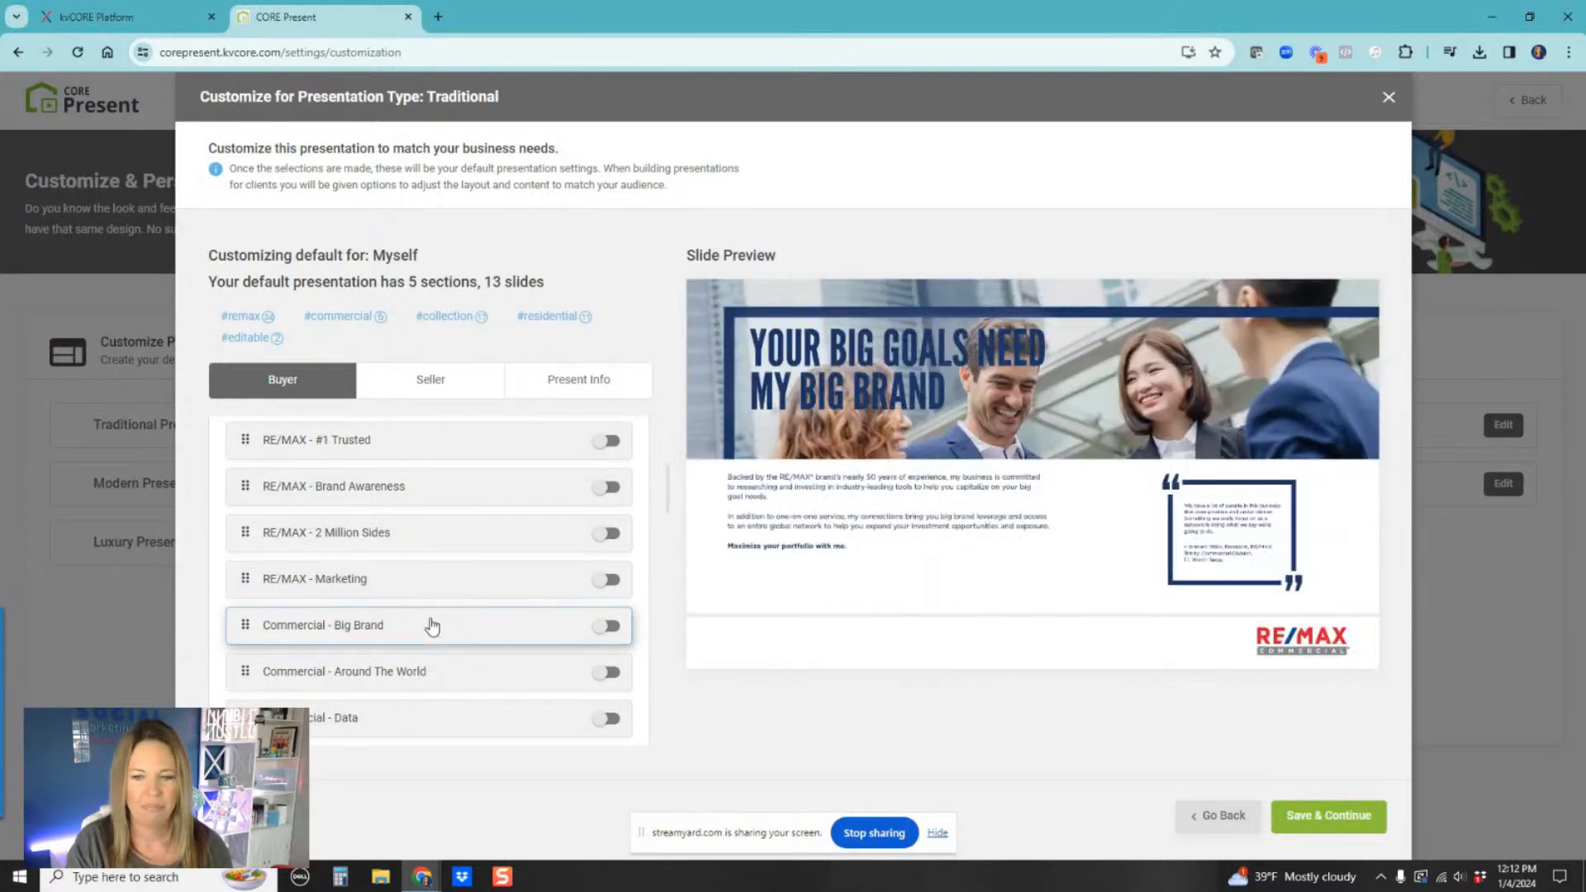
scroll(435, 636, "down", 1)
scroll(436, 636, "down", 1)
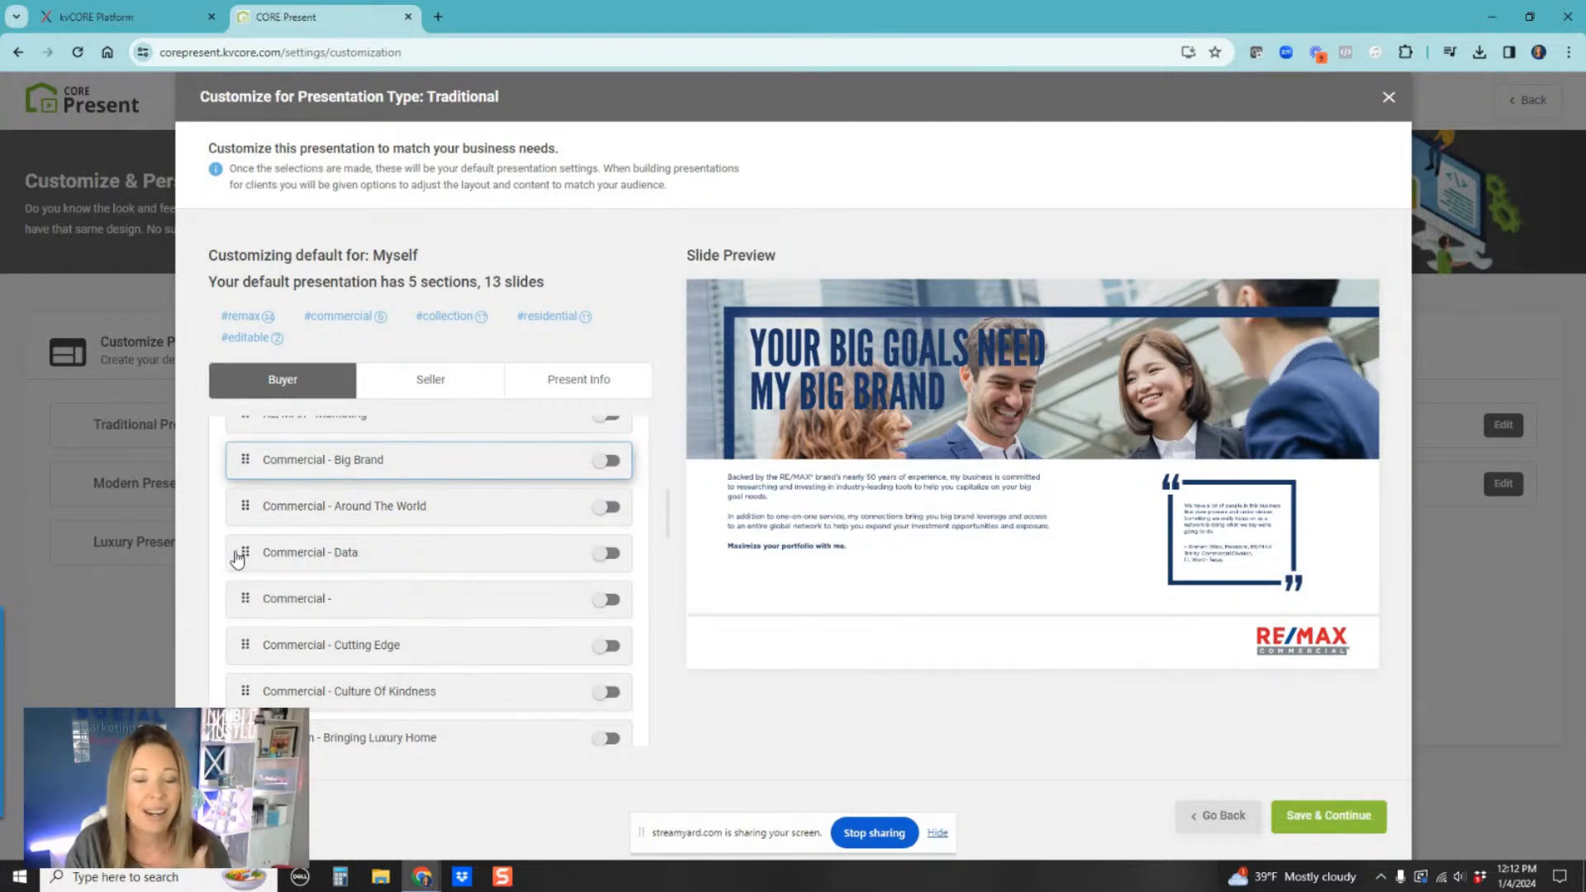
Step: Preview the Commercial and Collection slides further down the Why I Am The Right Fit list
left_click(339, 519)
left_click(324, 554)
left_click(312, 610)
left_click(318, 648)
scroll(322, 653, "down", 3)
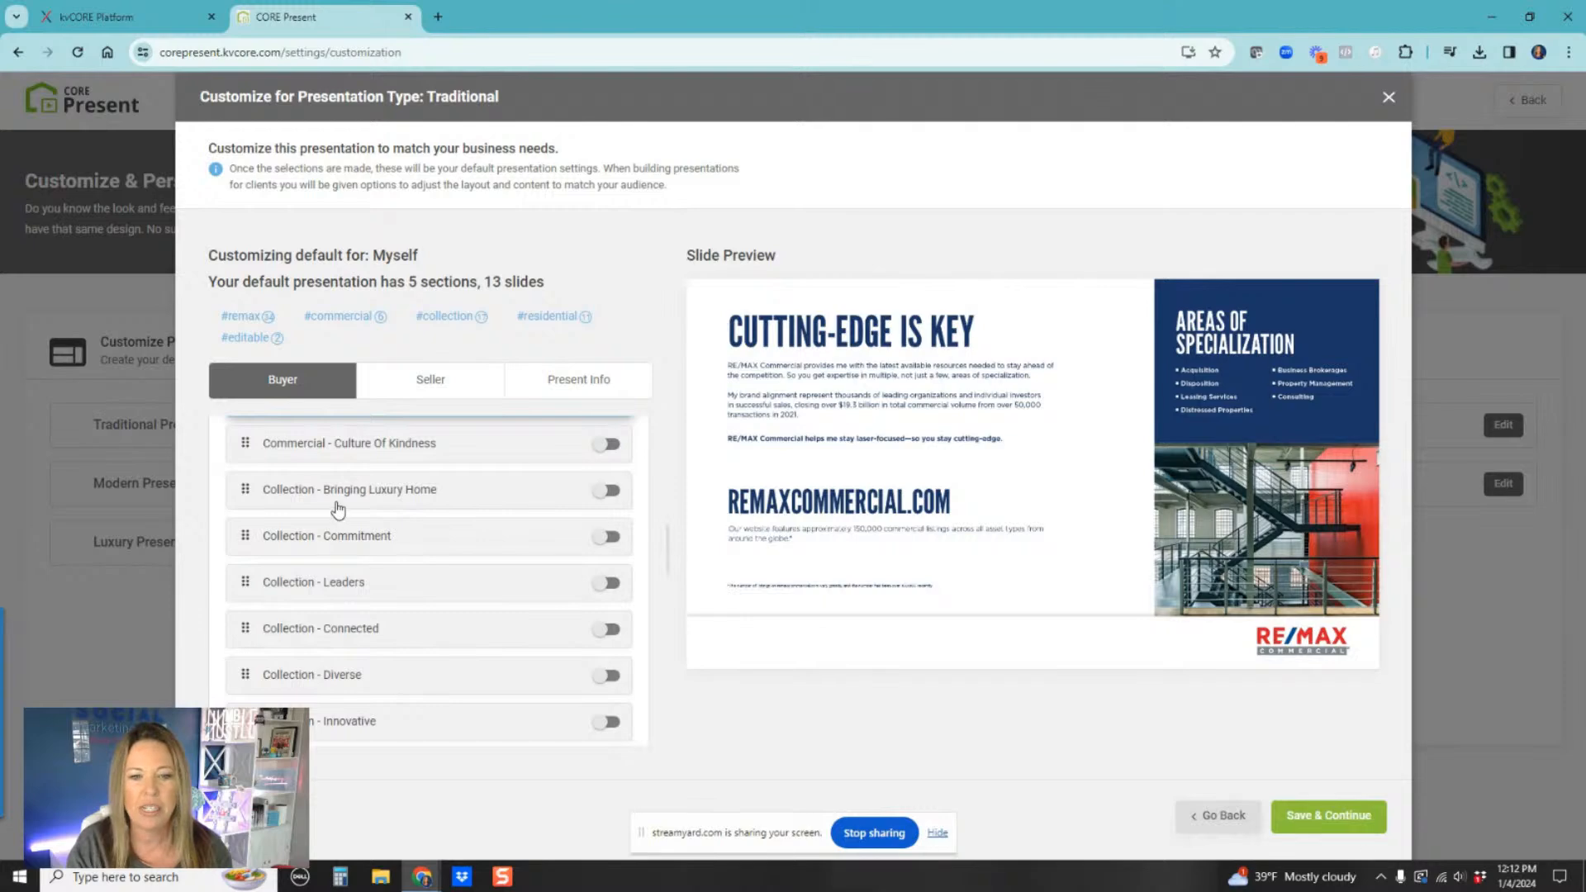
scroll(285, 529, "up", 1)
left_click(289, 575)
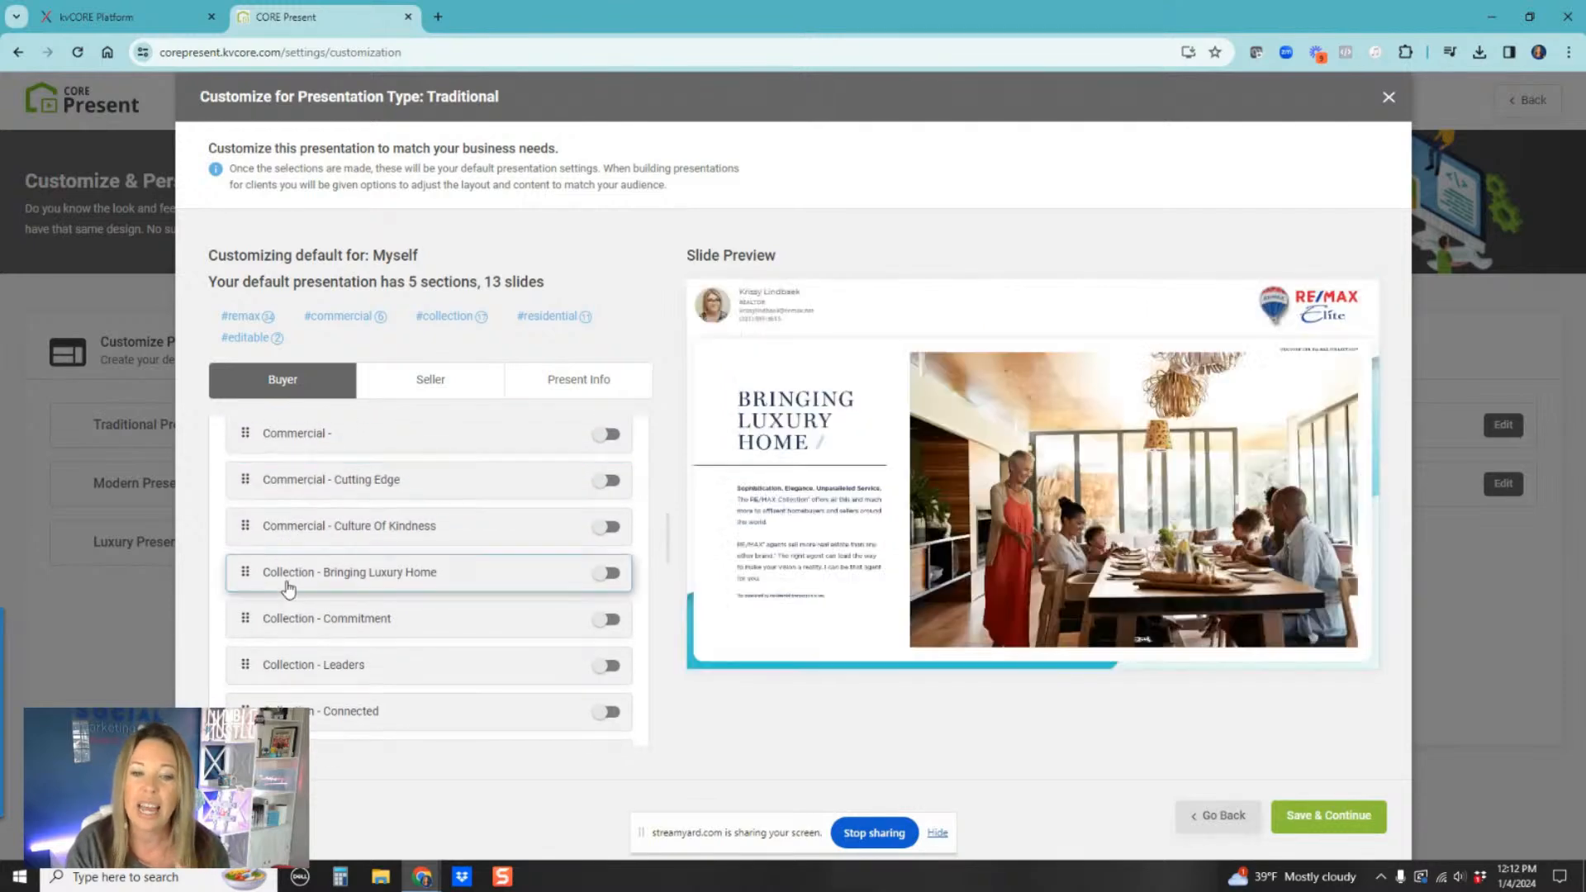
left_click(290, 624)
scroll(306, 595, "down", 1)
left_click(310, 582)
left_click(299, 629)
left_click(293, 674)
scroll(301, 594, "down", 3)
scroll(323, 603, "down", 2)
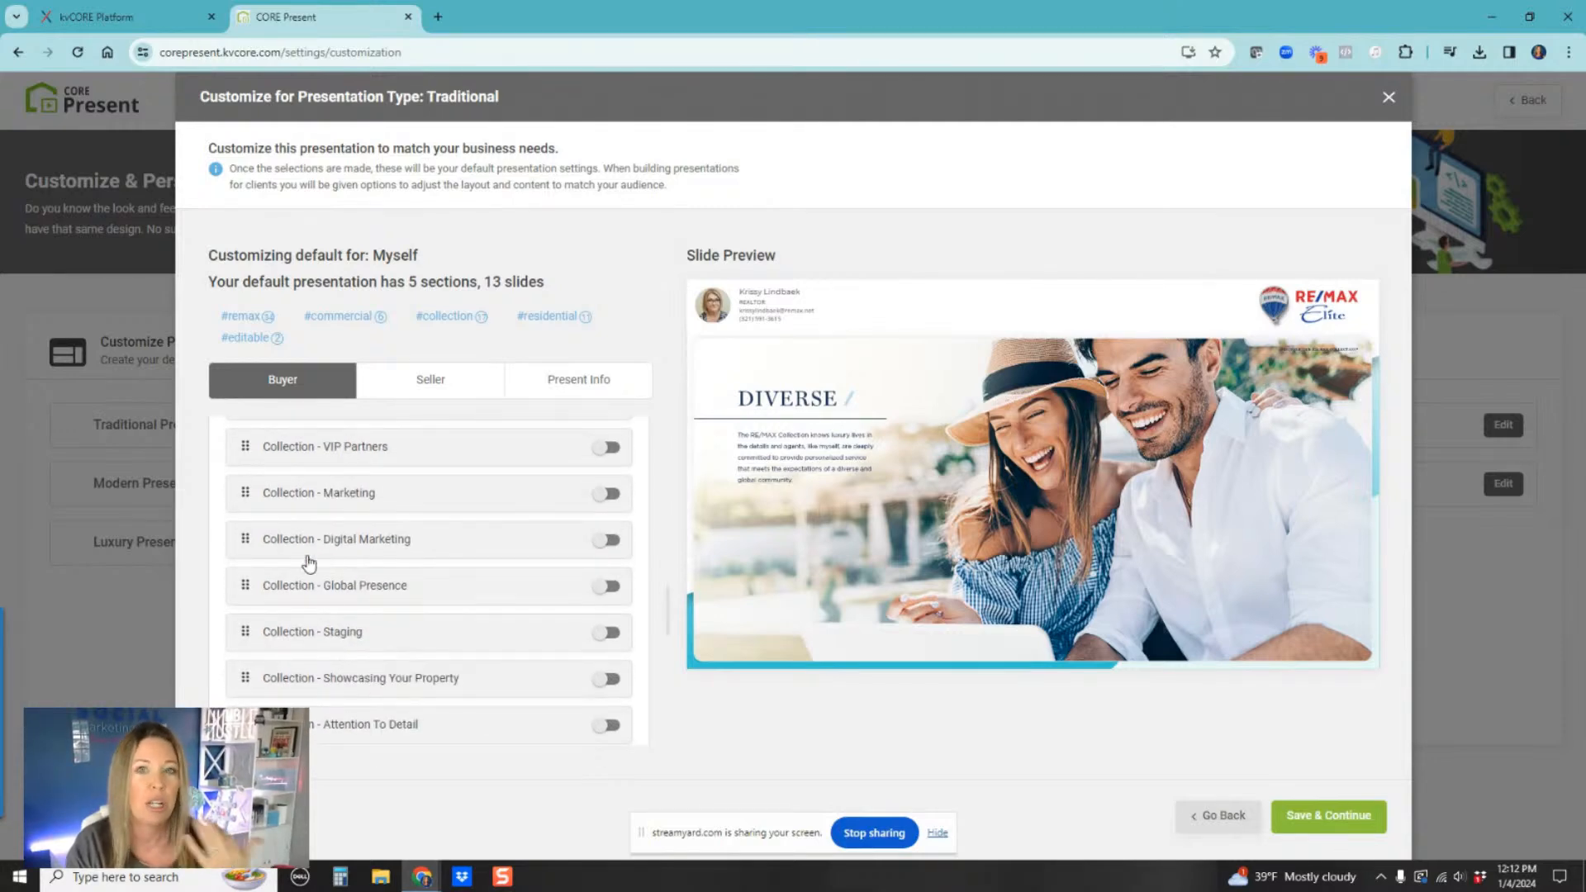
scroll(309, 570, "down", 2)
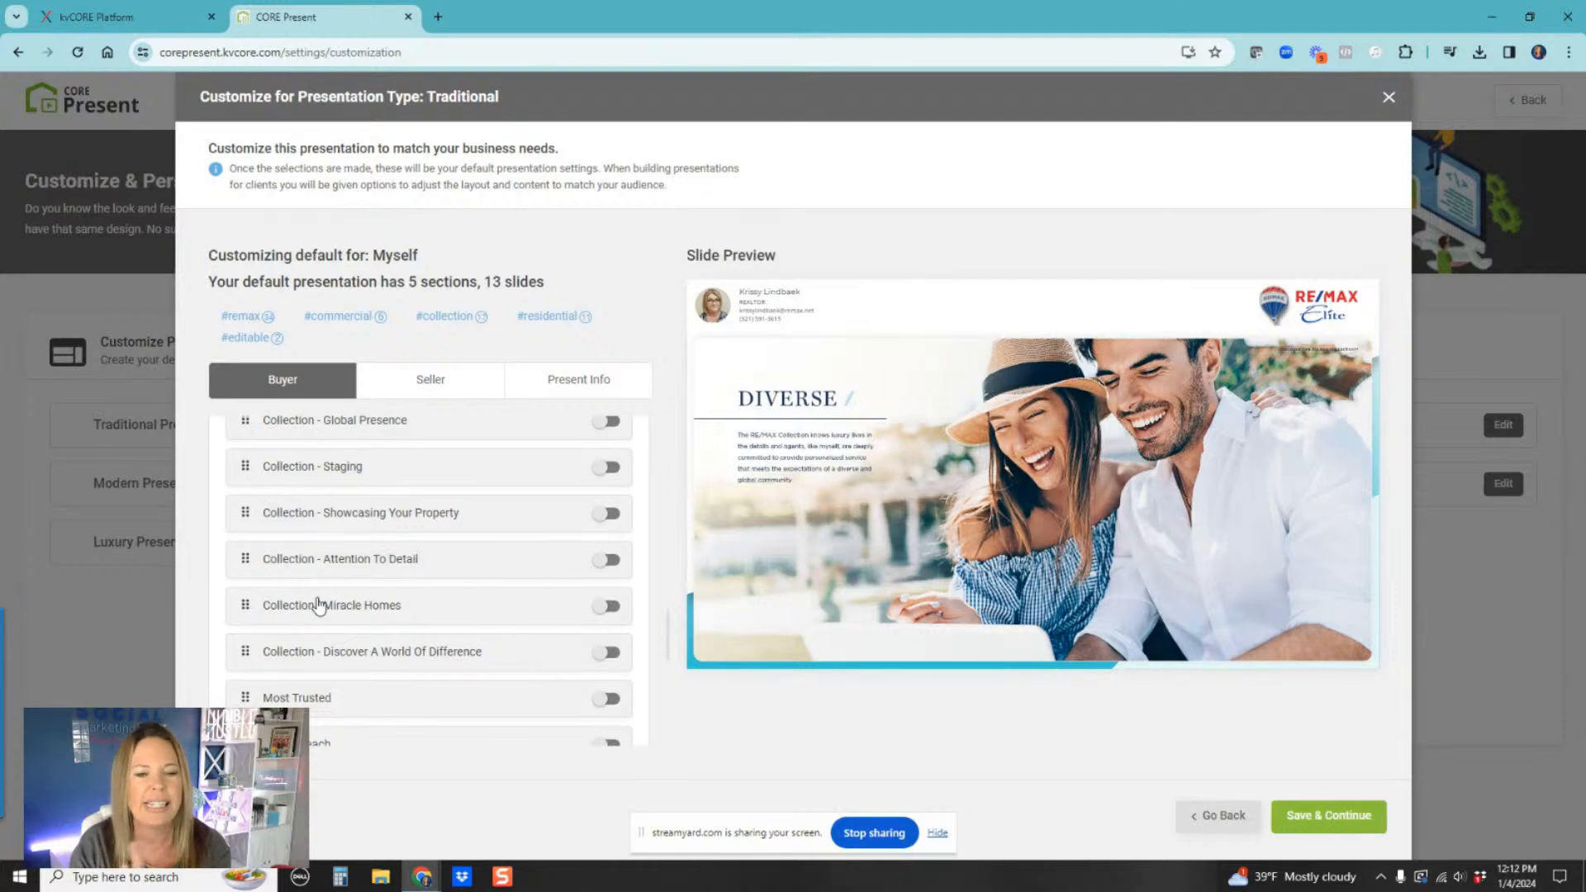
scroll(319, 605, "down", 2)
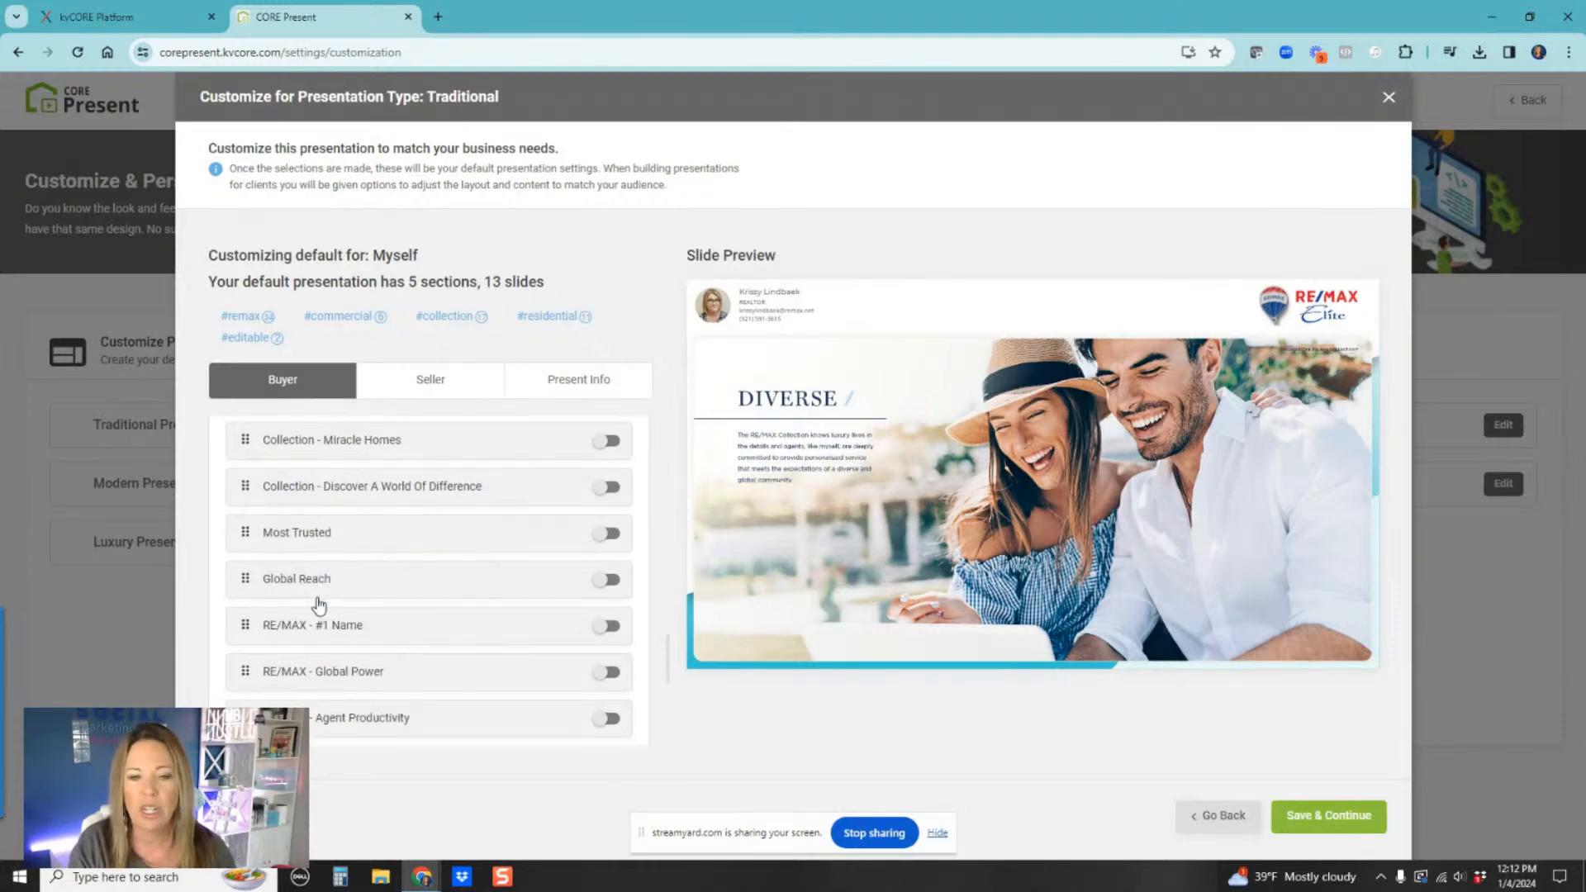
Step: Preview Most Trusted, Global Reach and RE/MAX - #1 Name, then turn on the RE/MAX - Global Power slide
left_click(319, 539)
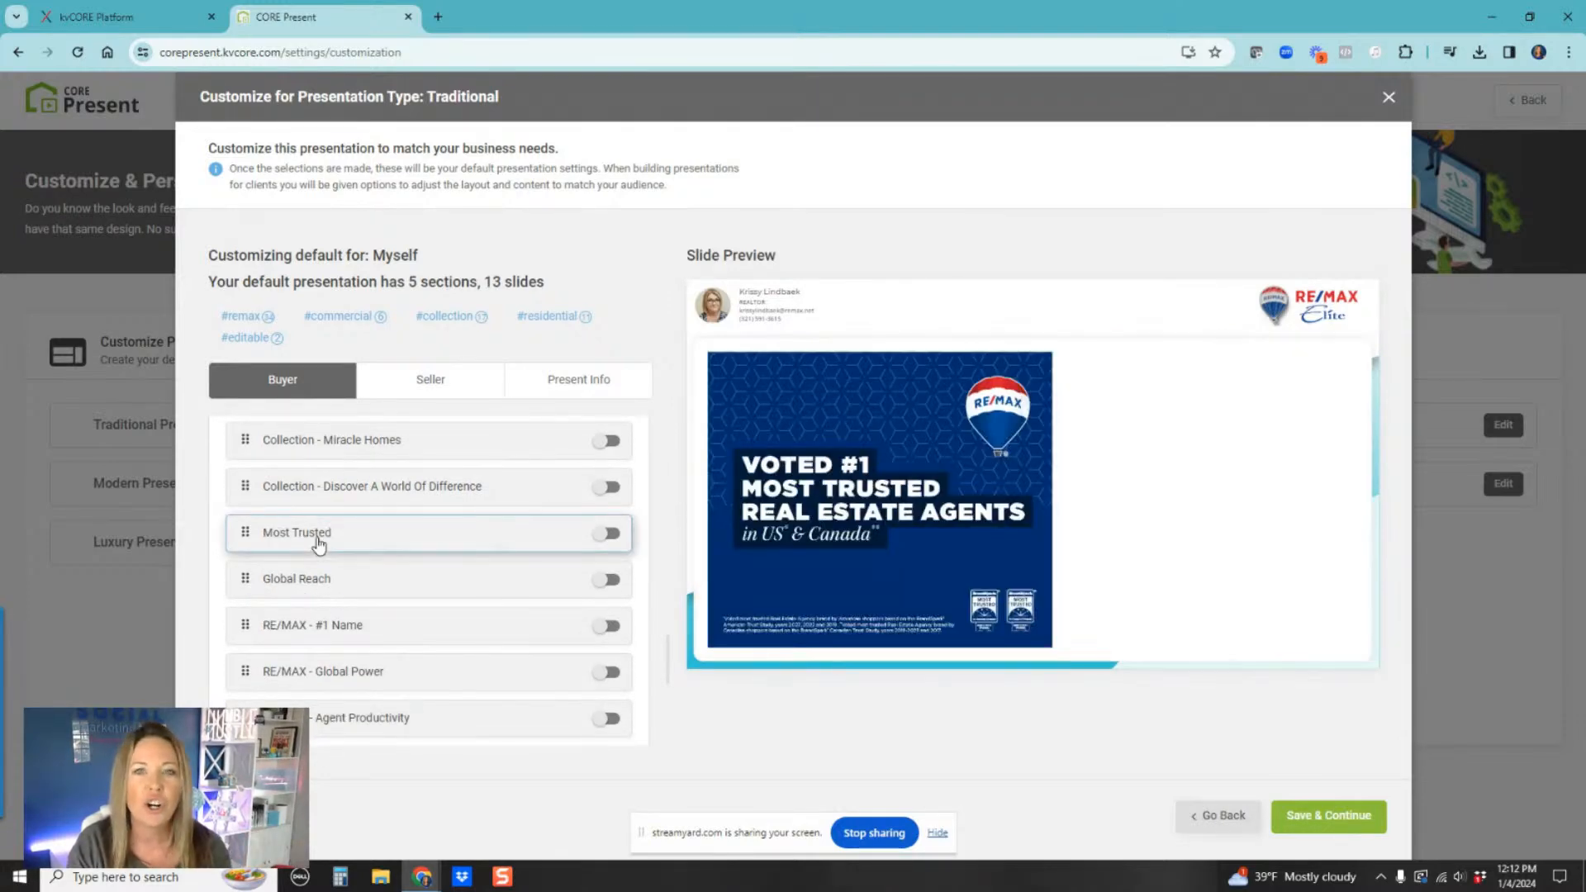
left_click(307, 580)
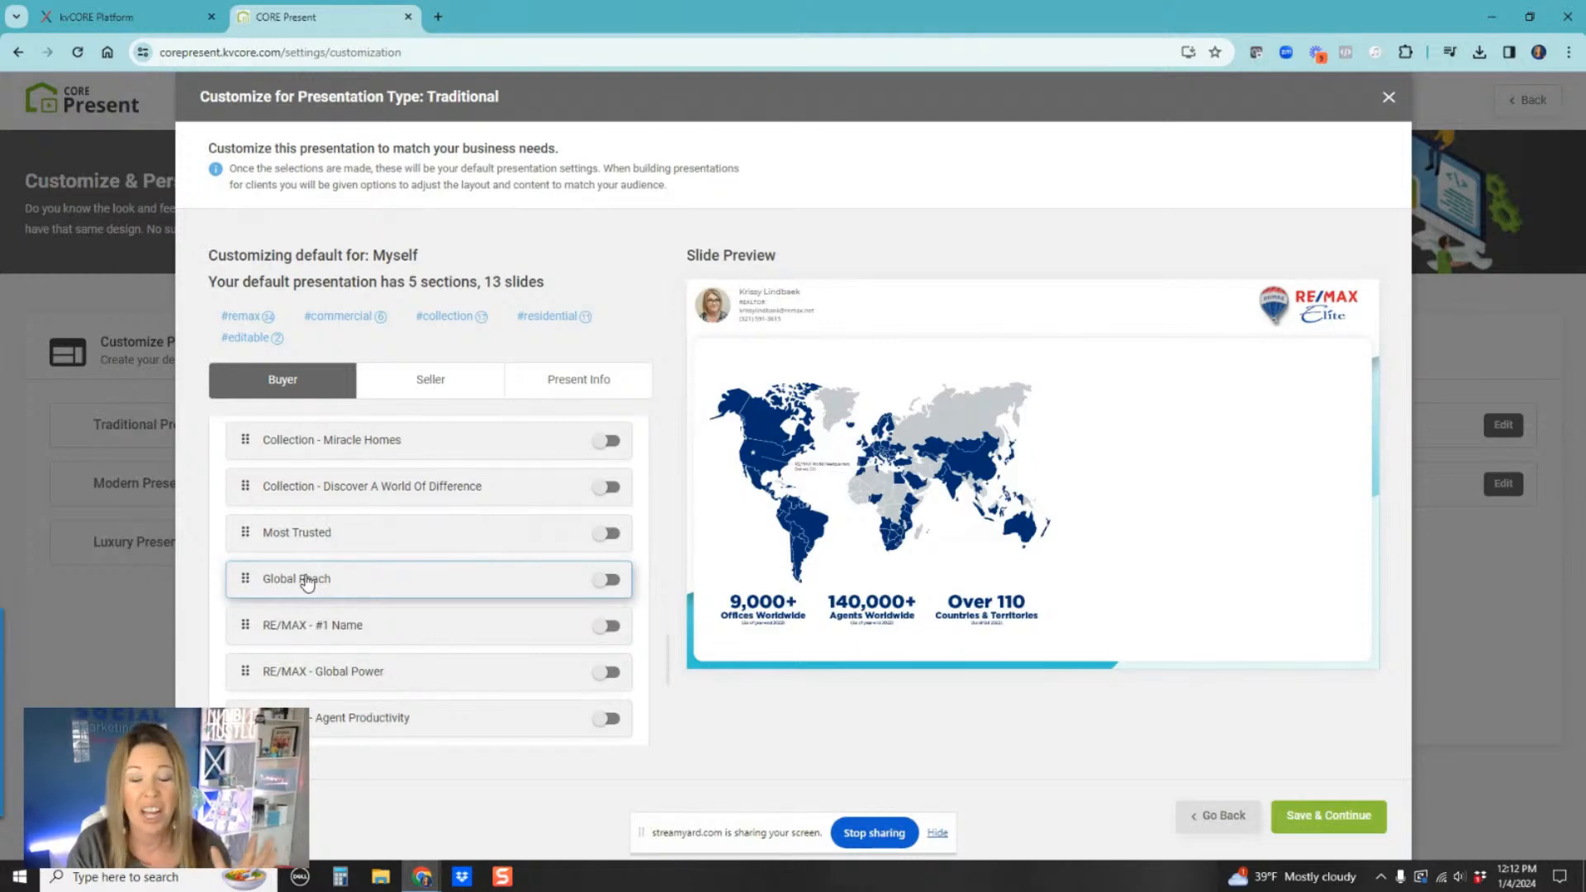
left_click(333, 634)
left_click(343, 674)
scroll(447, 675, "down", 1)
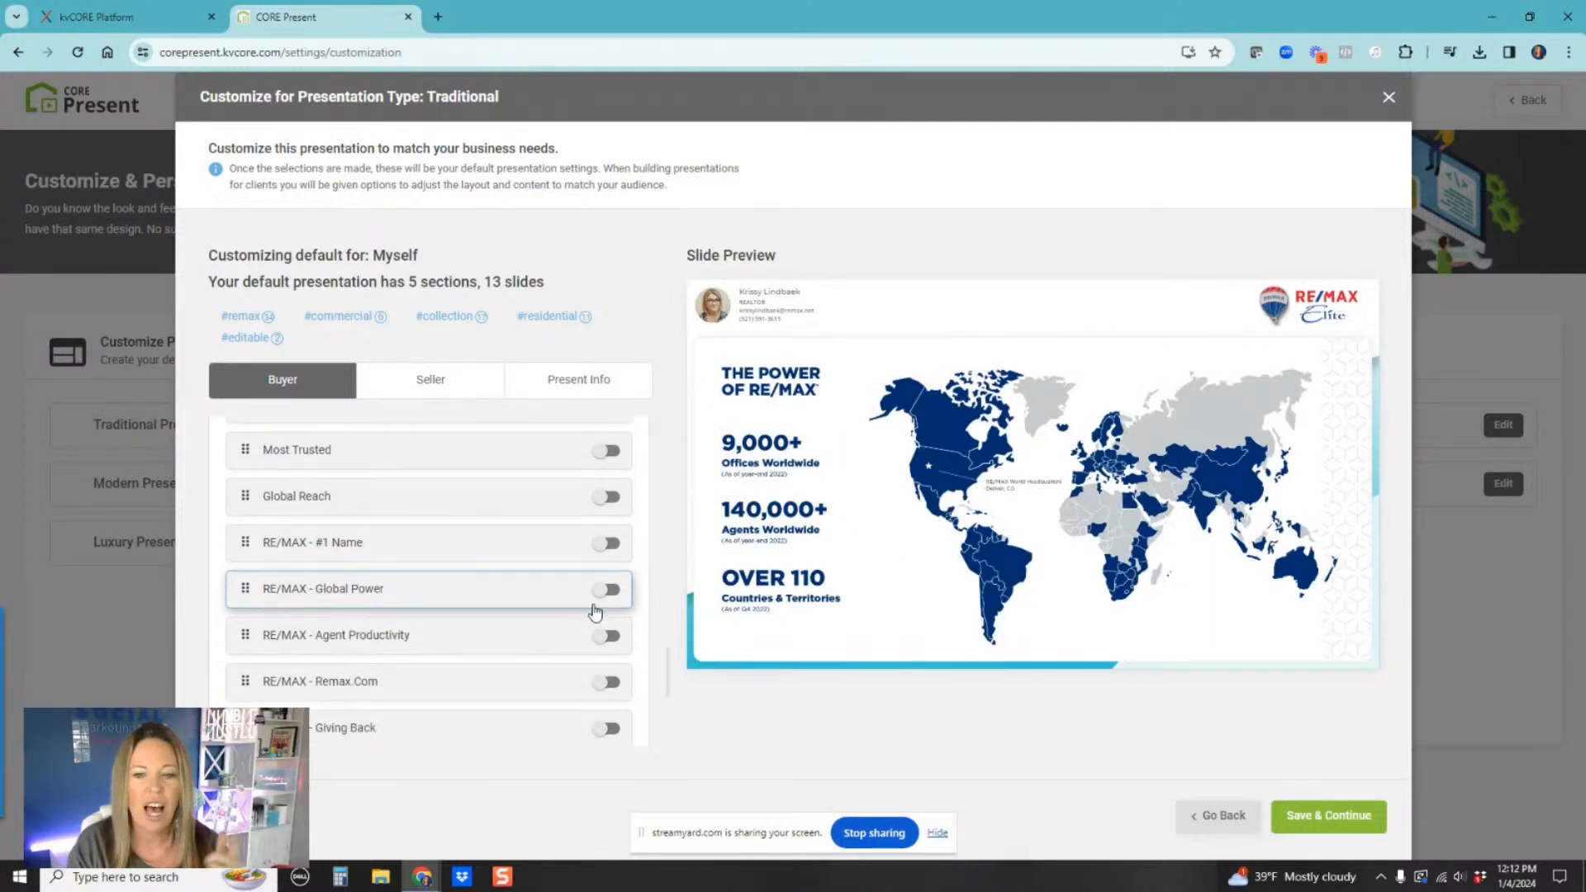
left_click(611, 590)
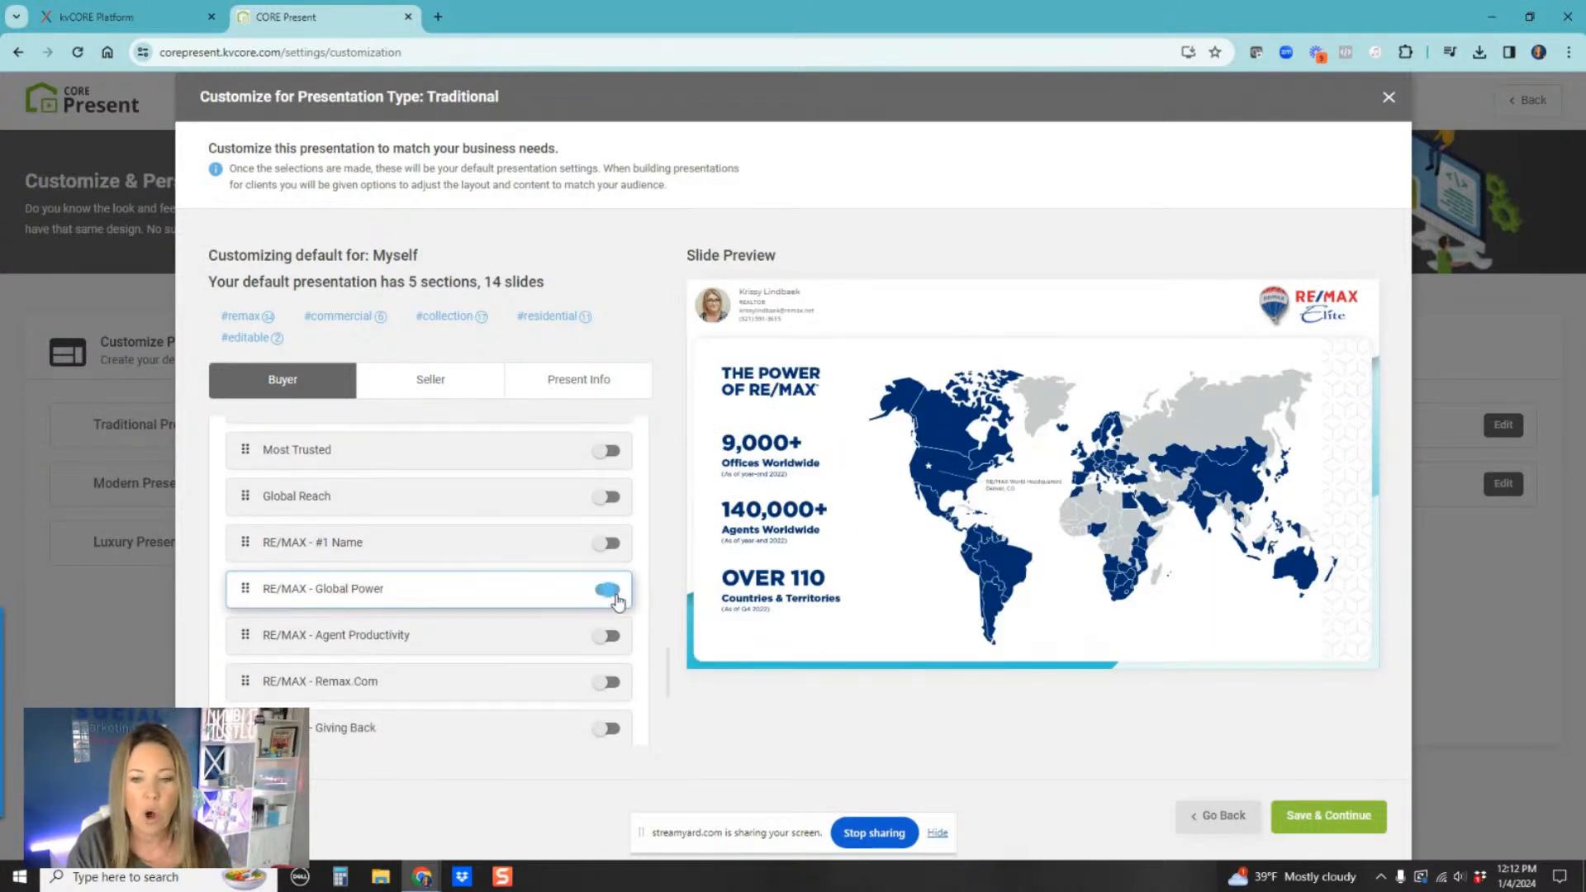
Step: Turn on the RE/MAX - Agent Productivity and RE/MAX - Remax.Com slides
left_click(372, 503)
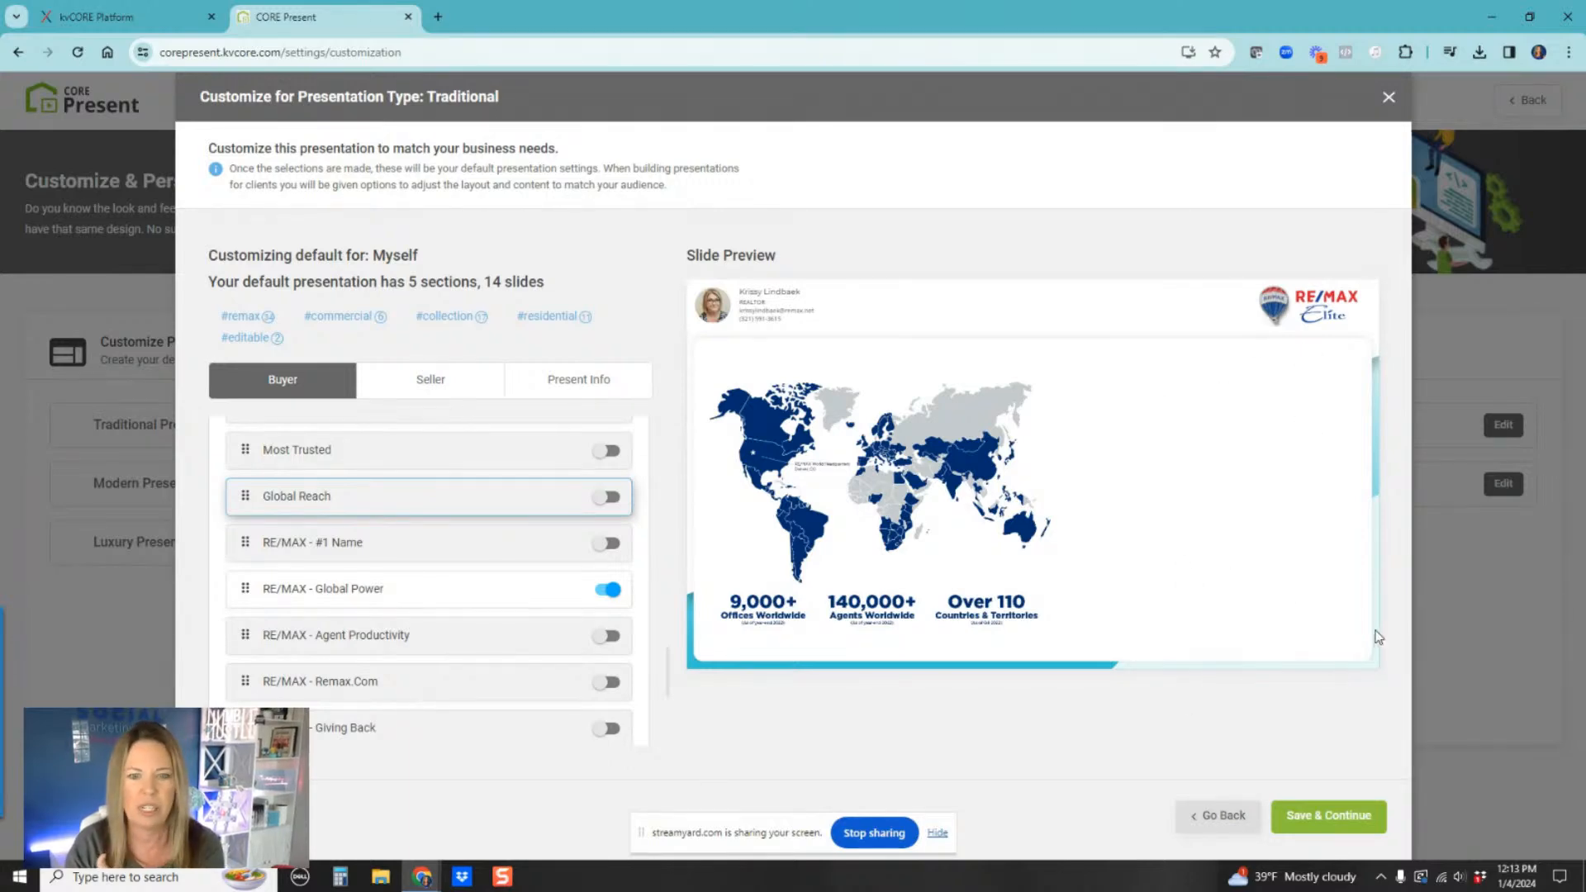
left_click(390, 594)
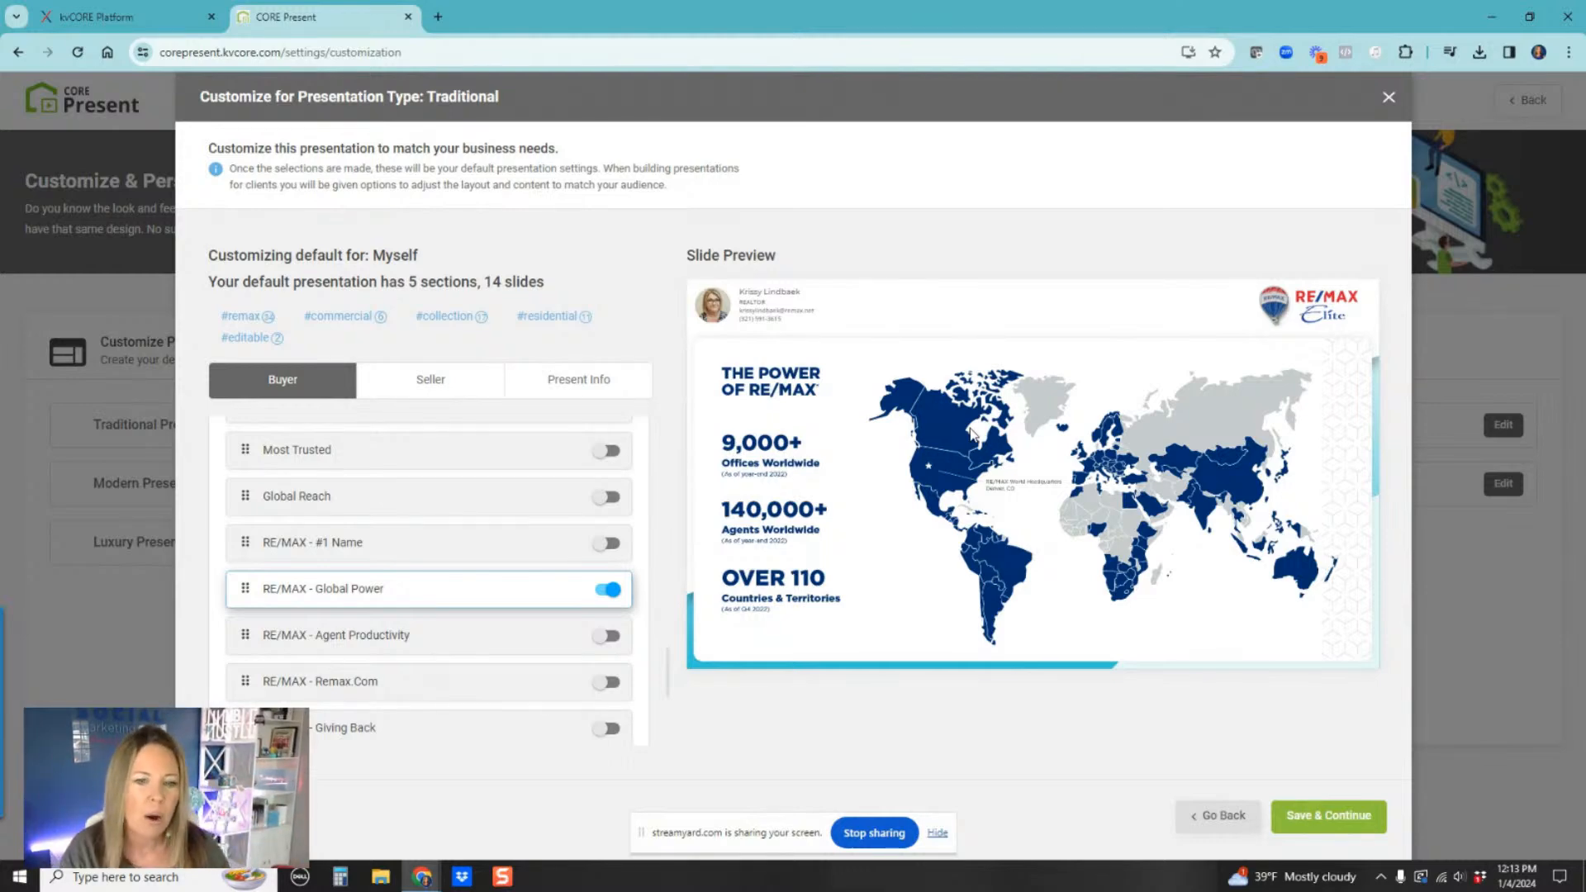
left_click(372, 642)
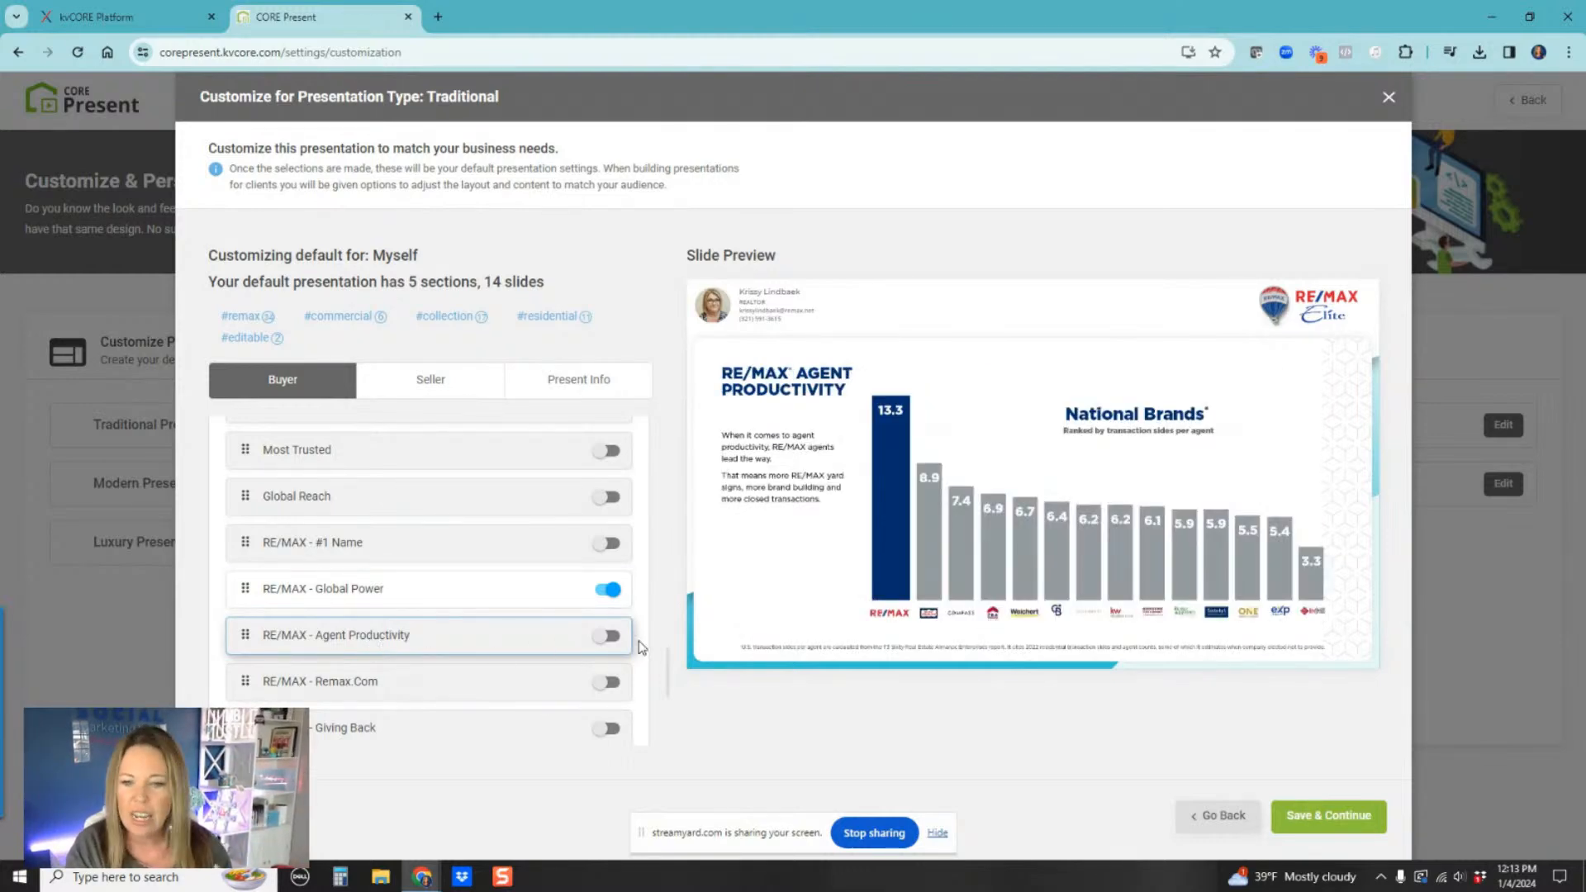
left_click(608, 636)
left_click(456, 692)
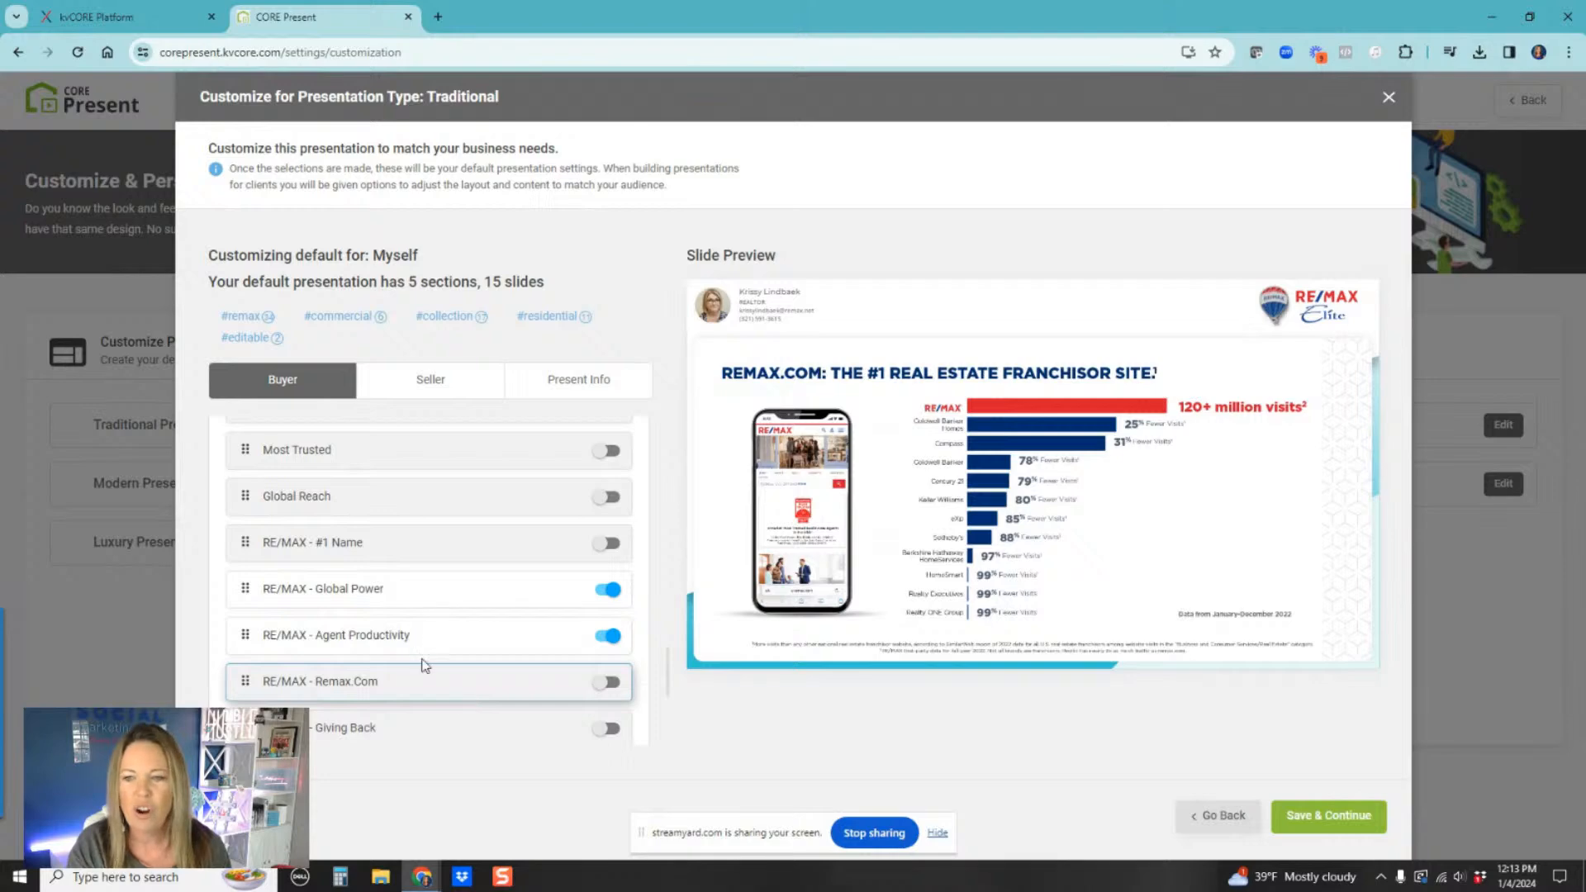
scroll(423, 663, "down", 1)
left_click(610, 602)
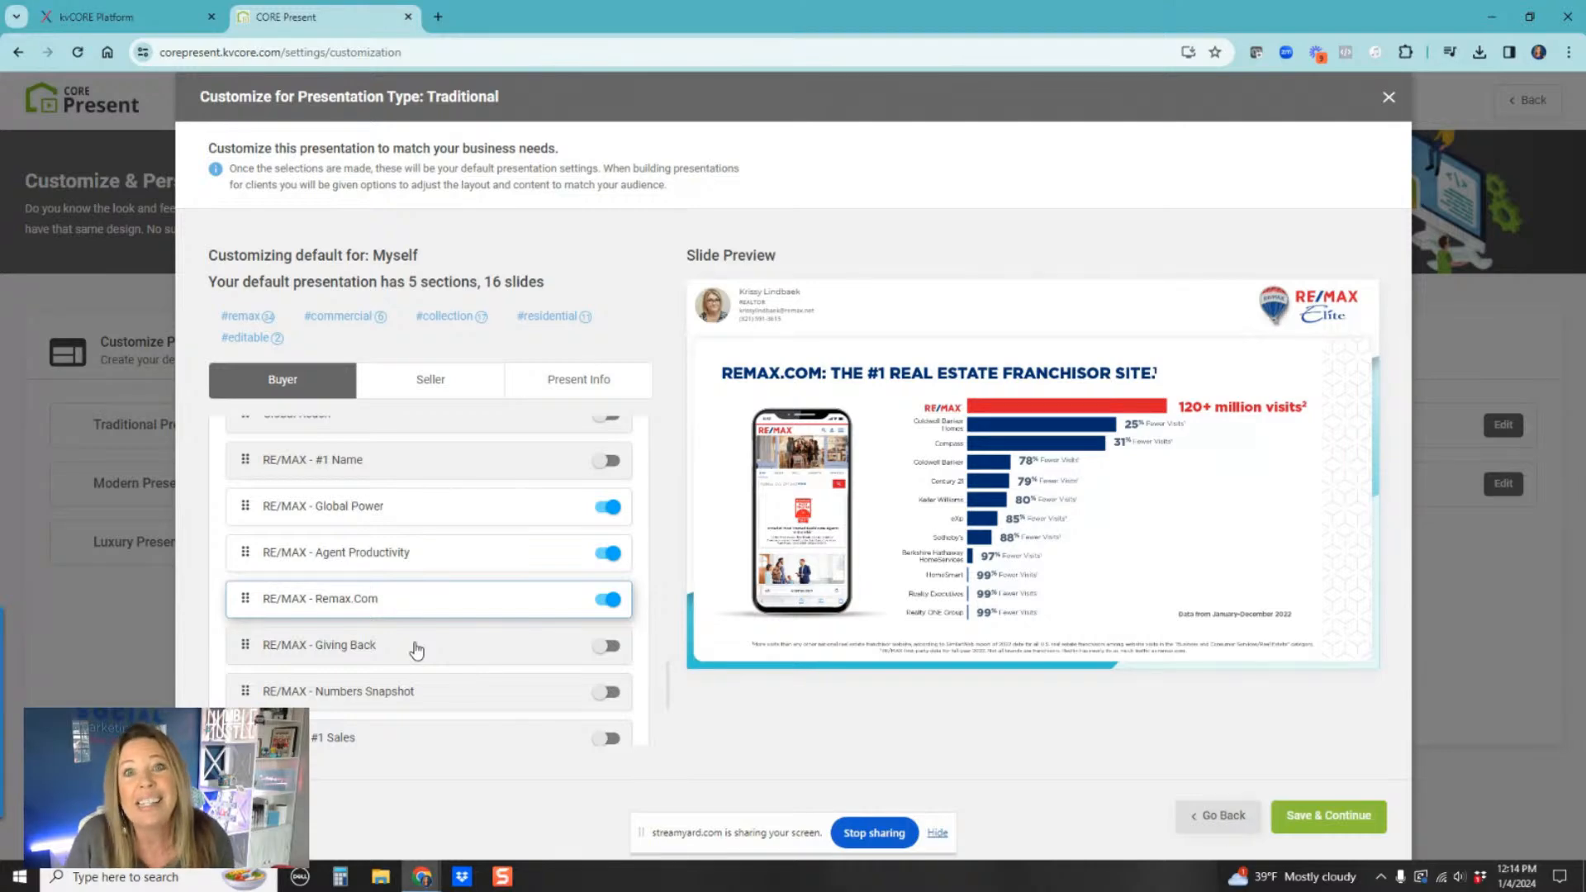
Step: Turn on the RE/MAX - Giving Back and RE/MAX - Numbers Snapshot slides
left_click(416, 650)
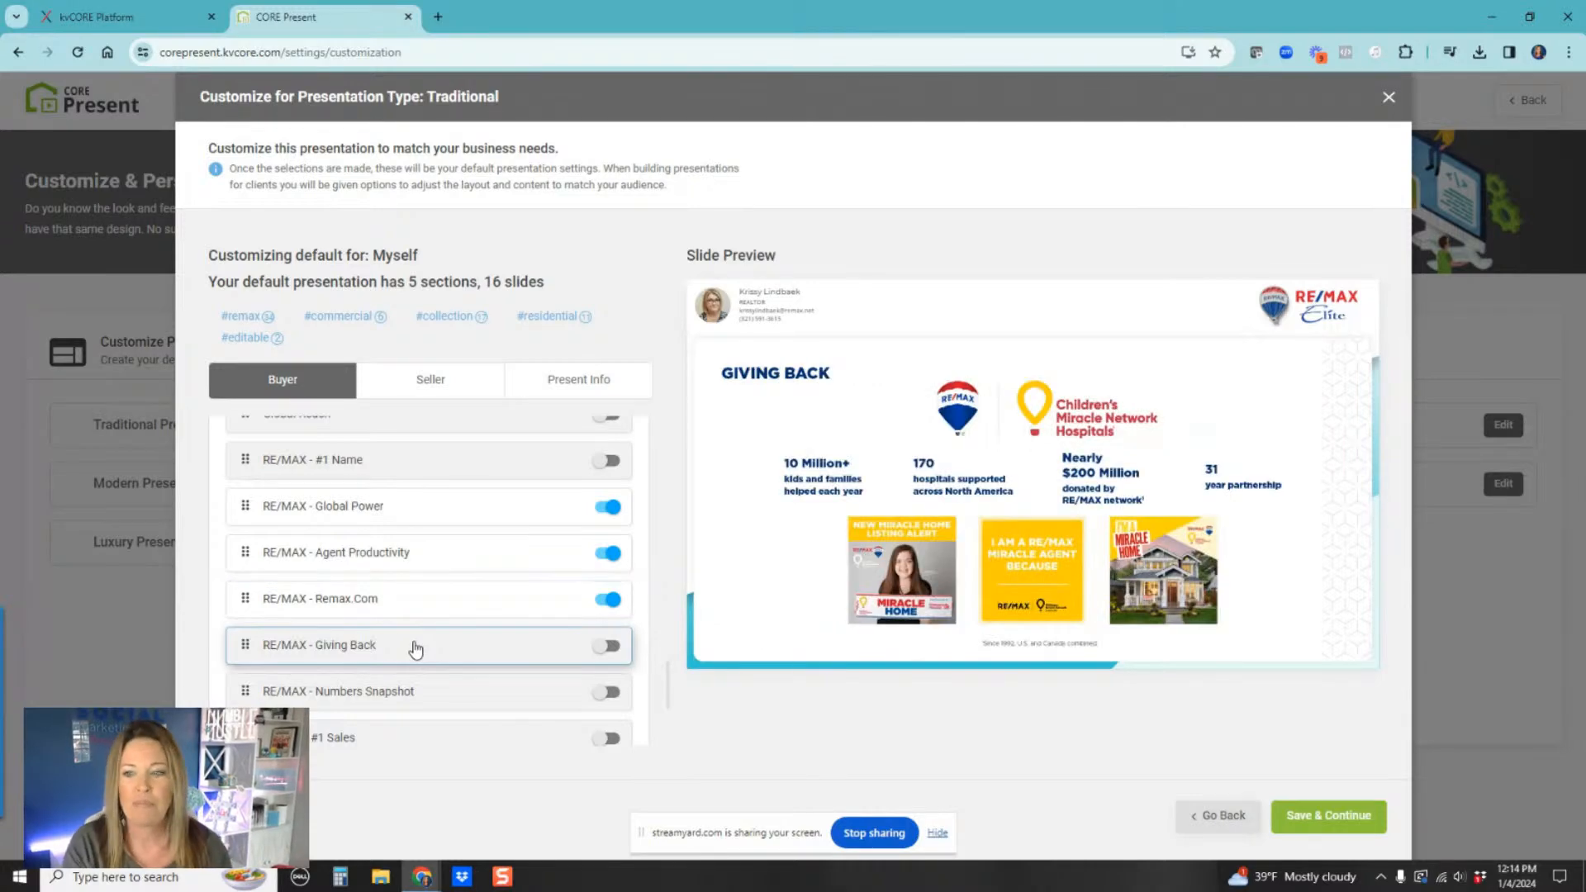
left_click(611, 647)
scroll(451, 630, "down", 2)
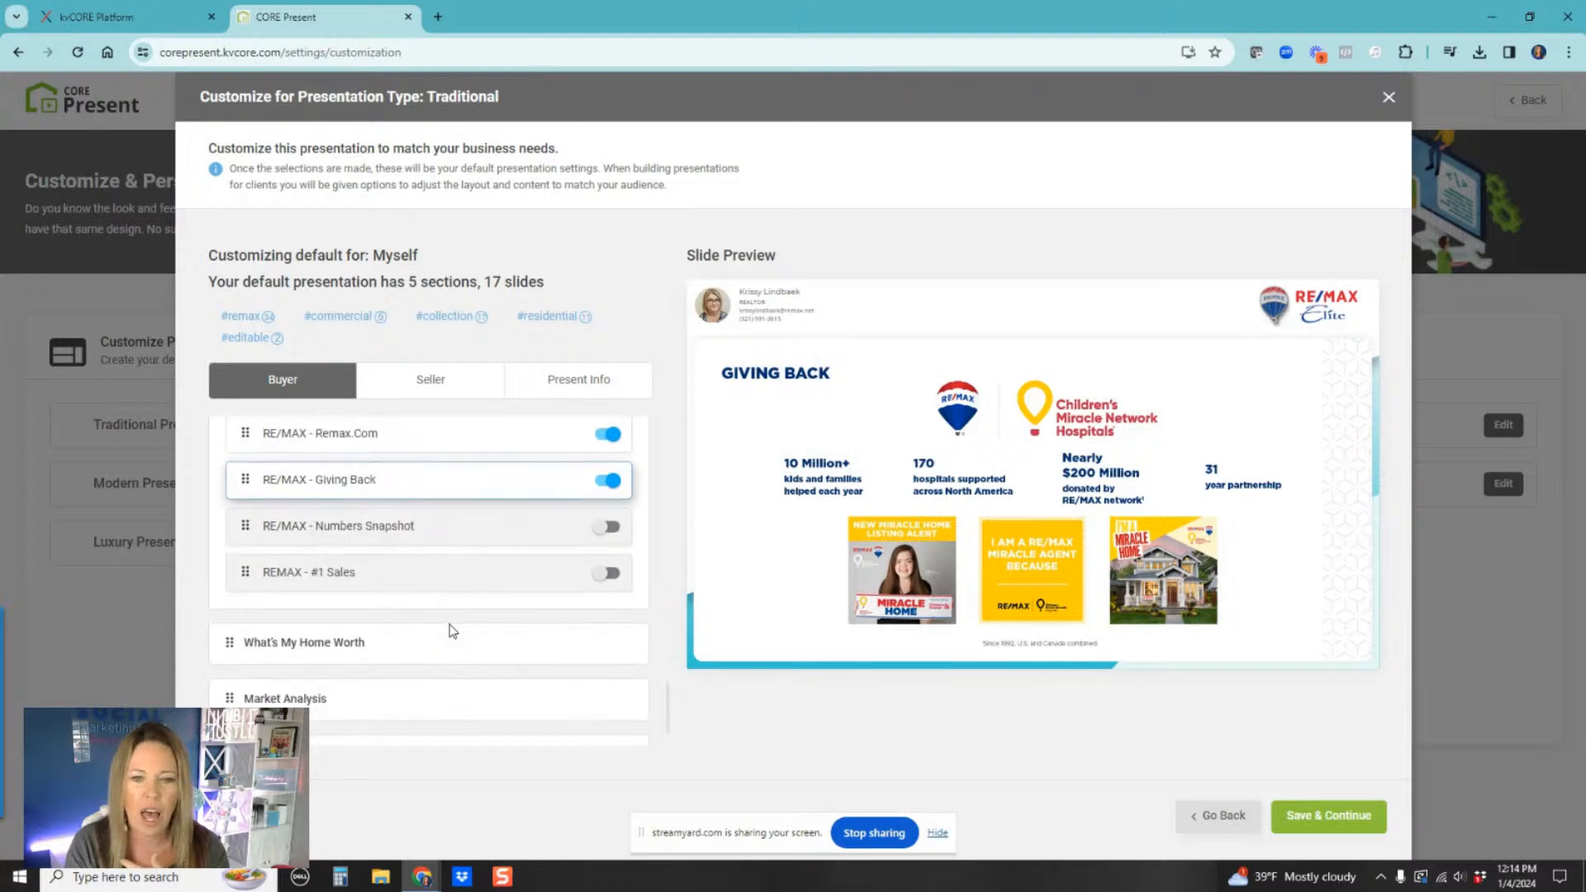
left_click(427, 531)
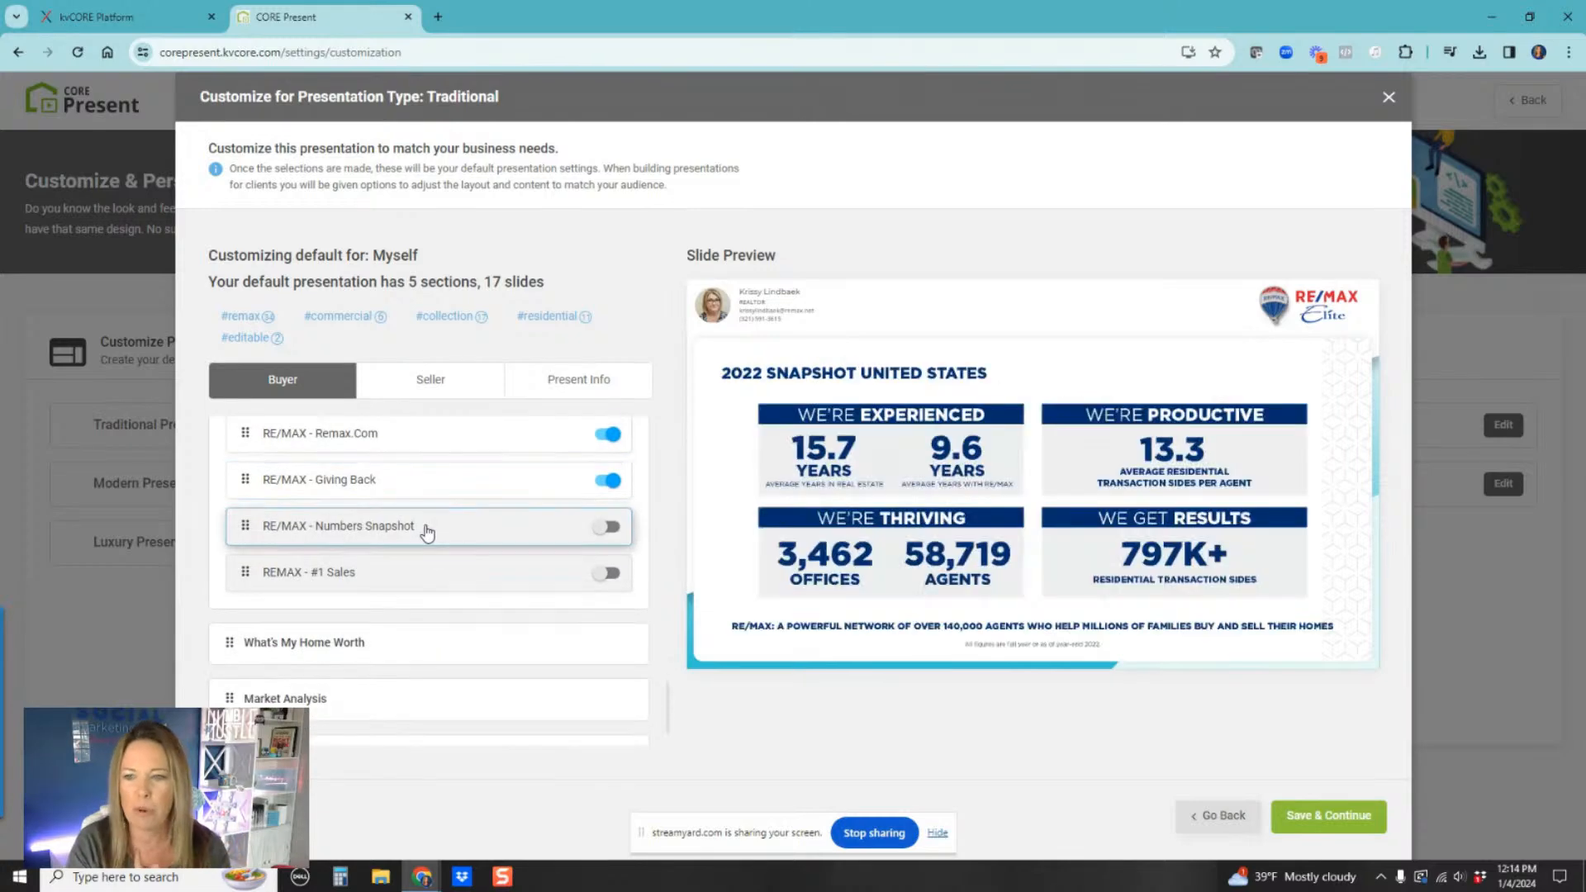
left_click(608, 527)
Step: Preview the REMAX - #1 Sales slide and open the What's My Home Worth section
left_click(399, 589)
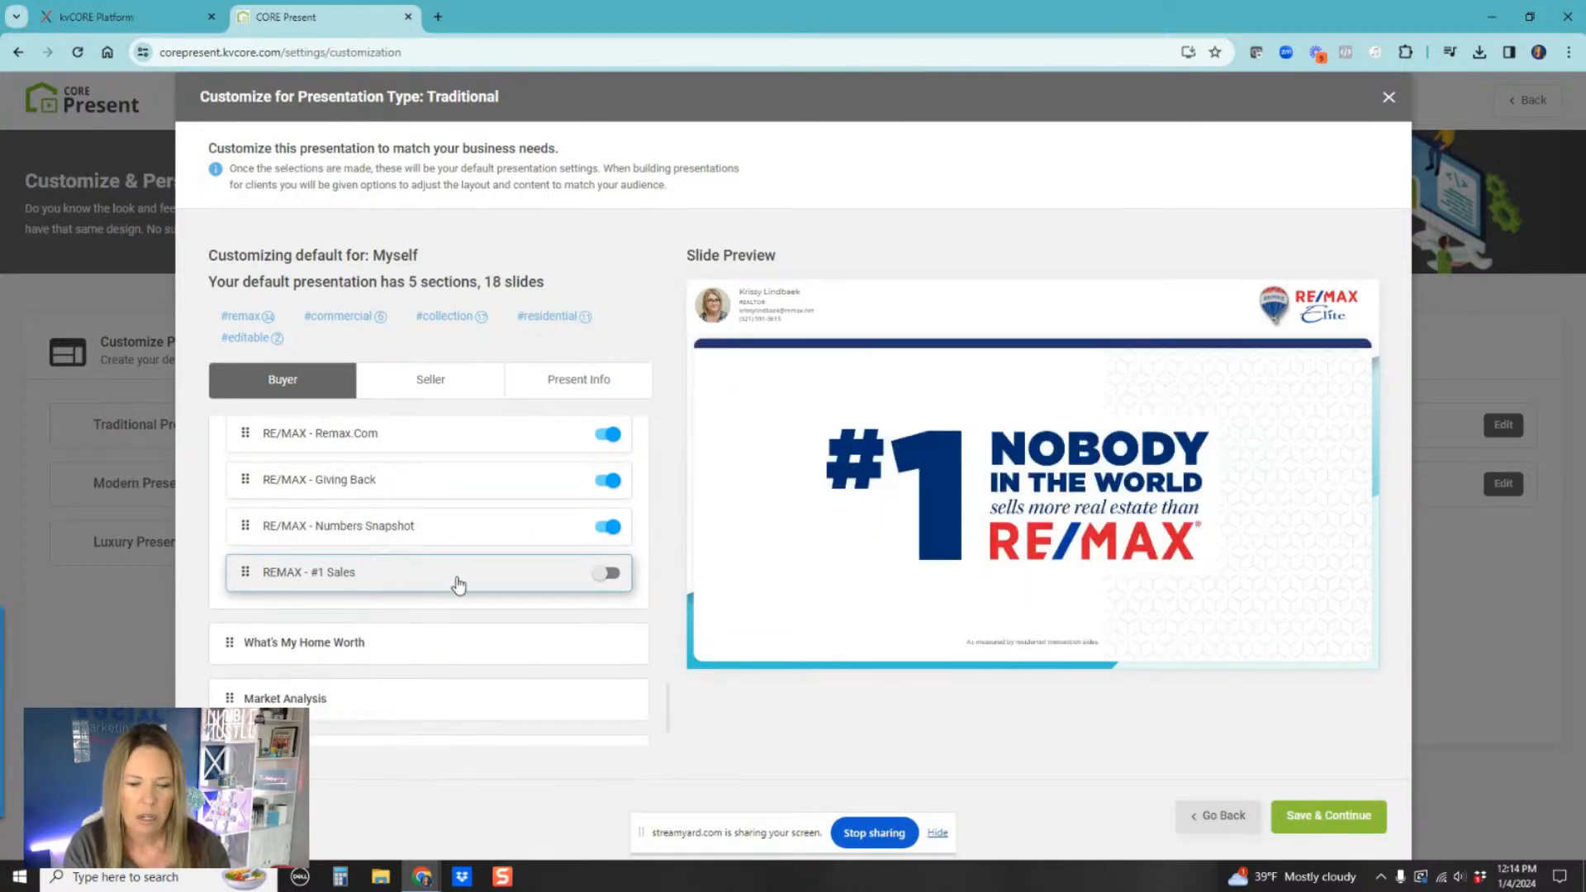
scroll(454, 584, "down", 1)
left_click(360, 552)
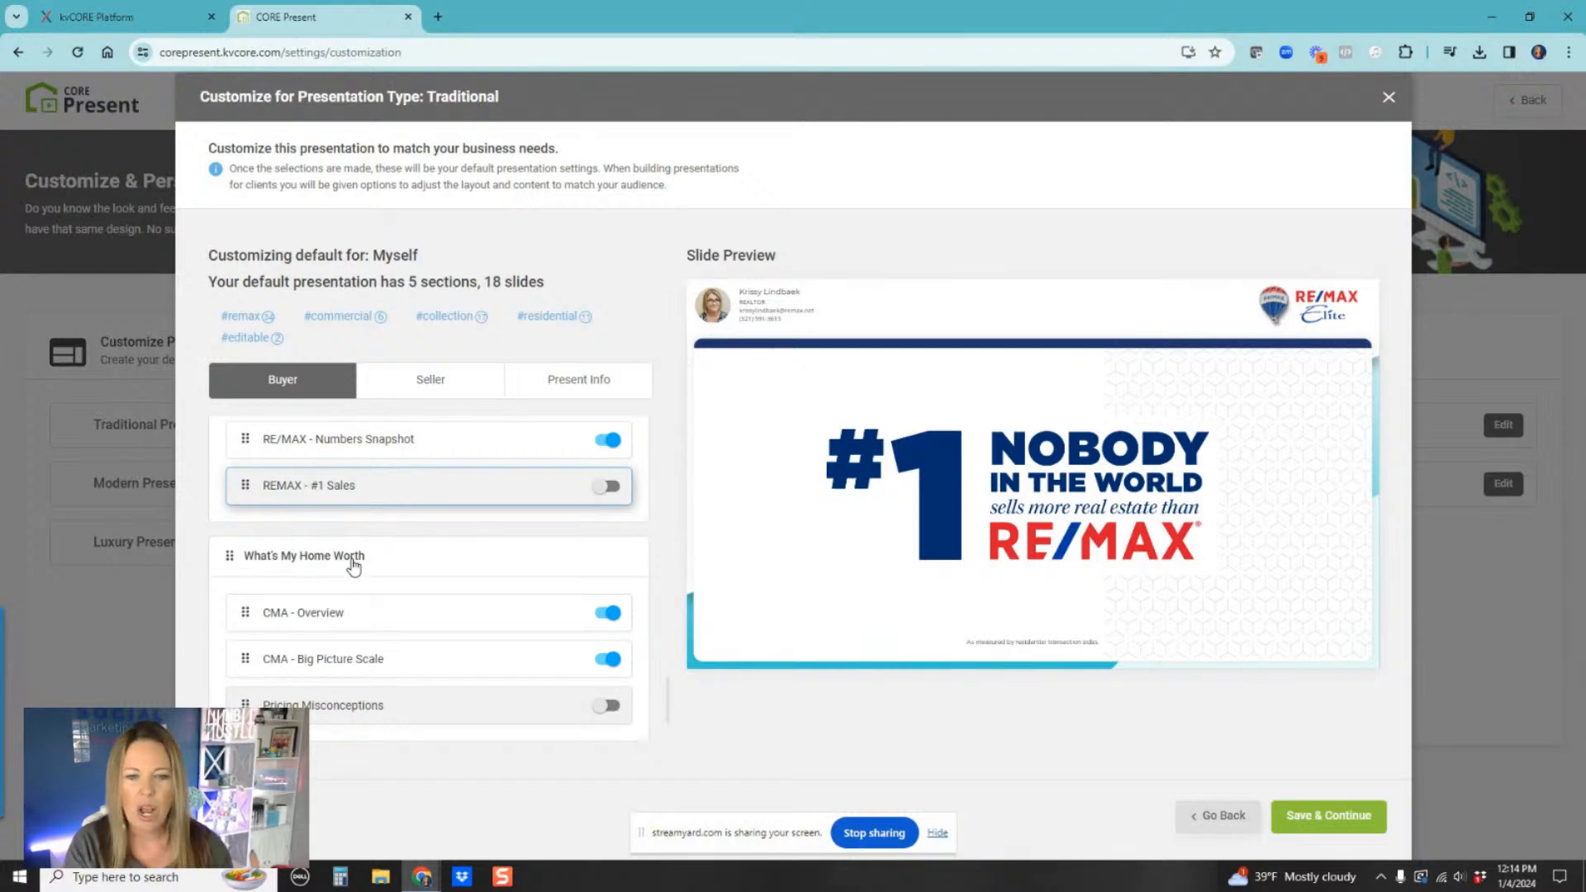
Step: Preview the CMA - Overview, CMA - Big Picture Scale and Pricing Misconceptions slides, then open the Market Analysis section
scroll(356, 595, "down", 1)
left_click(424, 542)
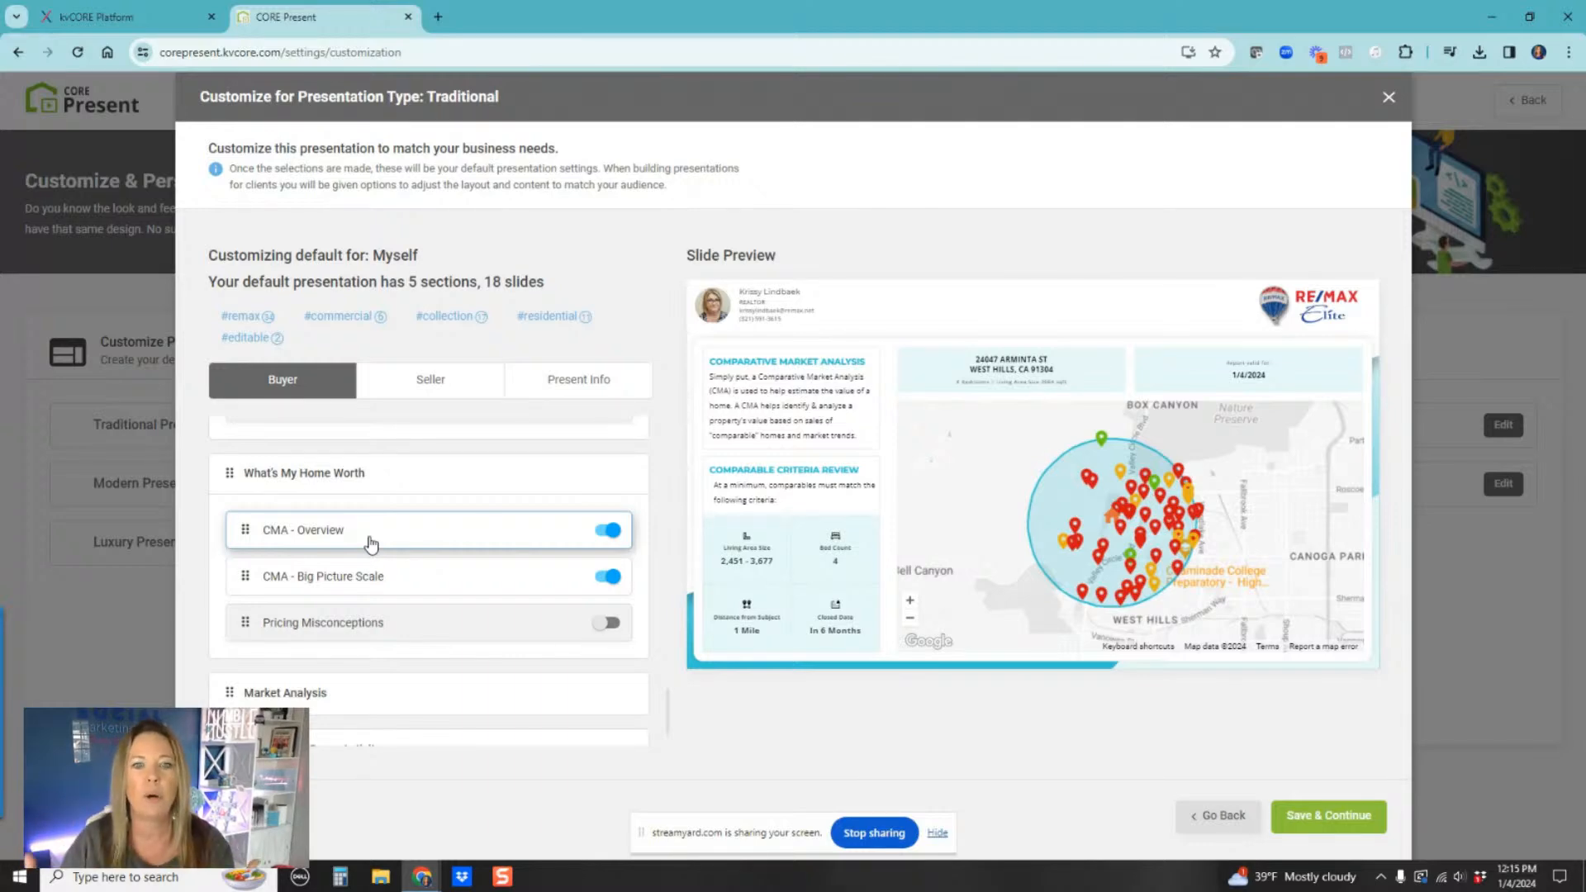
left_click(369, 575)
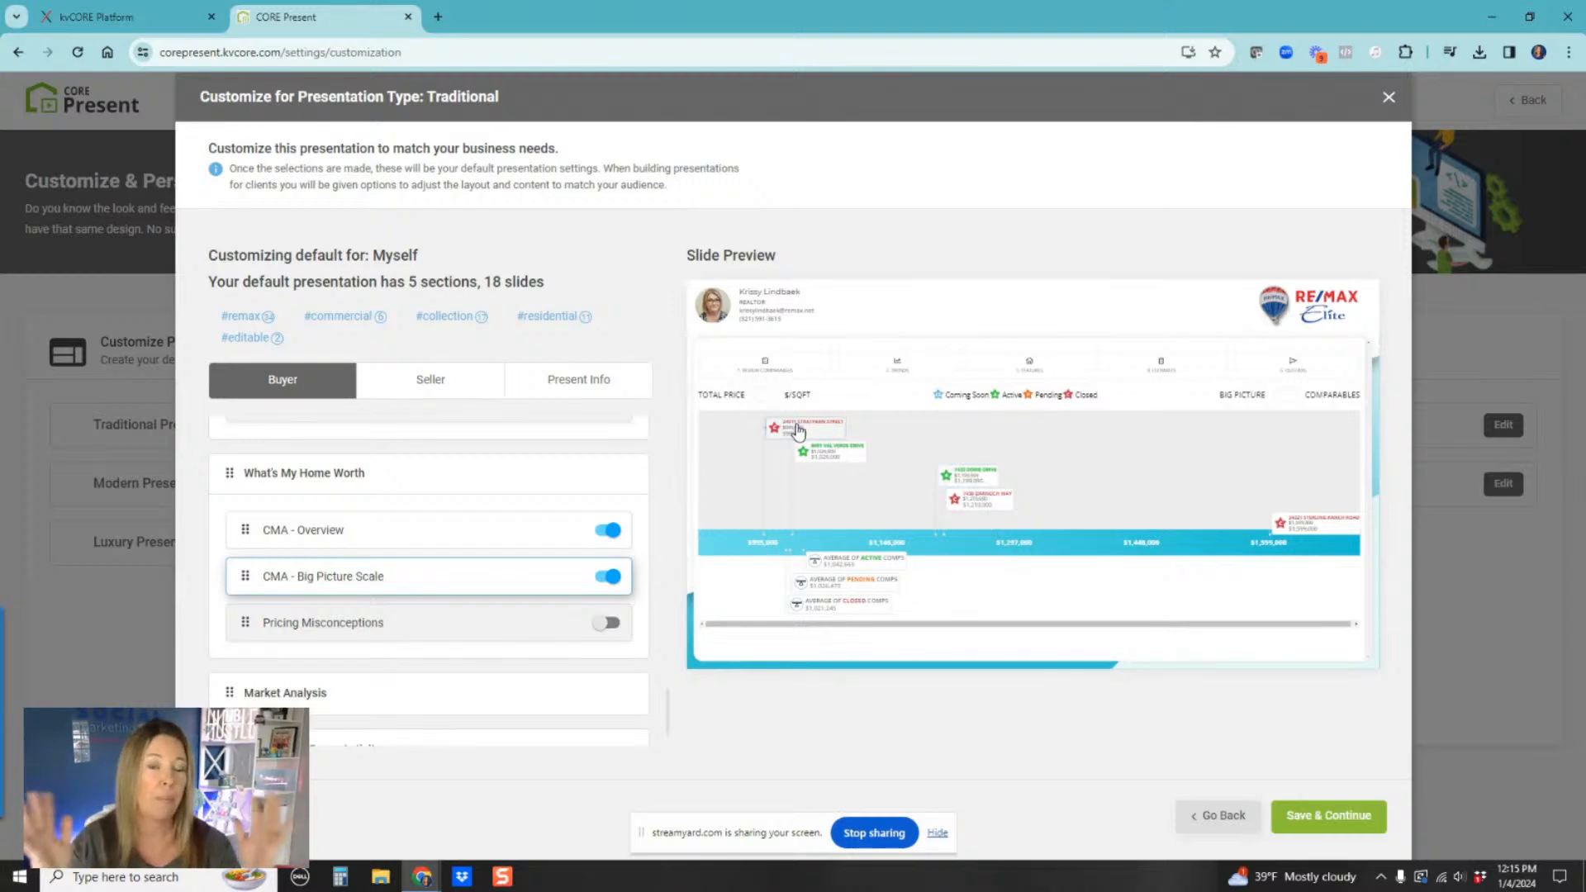
left_click(398, 627)
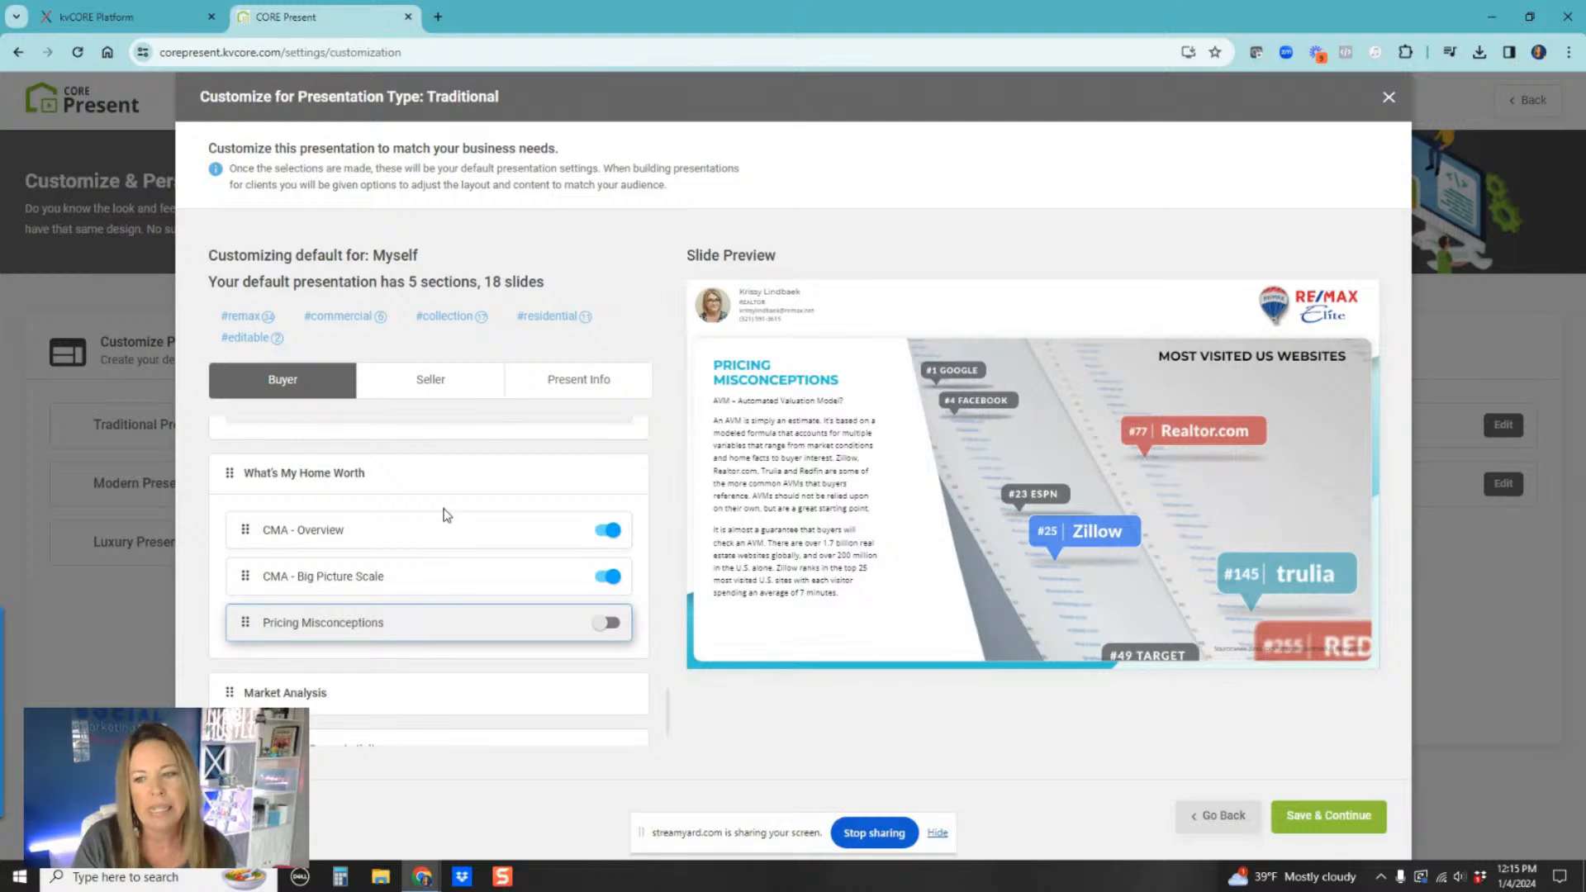
scroll(446, 514, "down", 1)
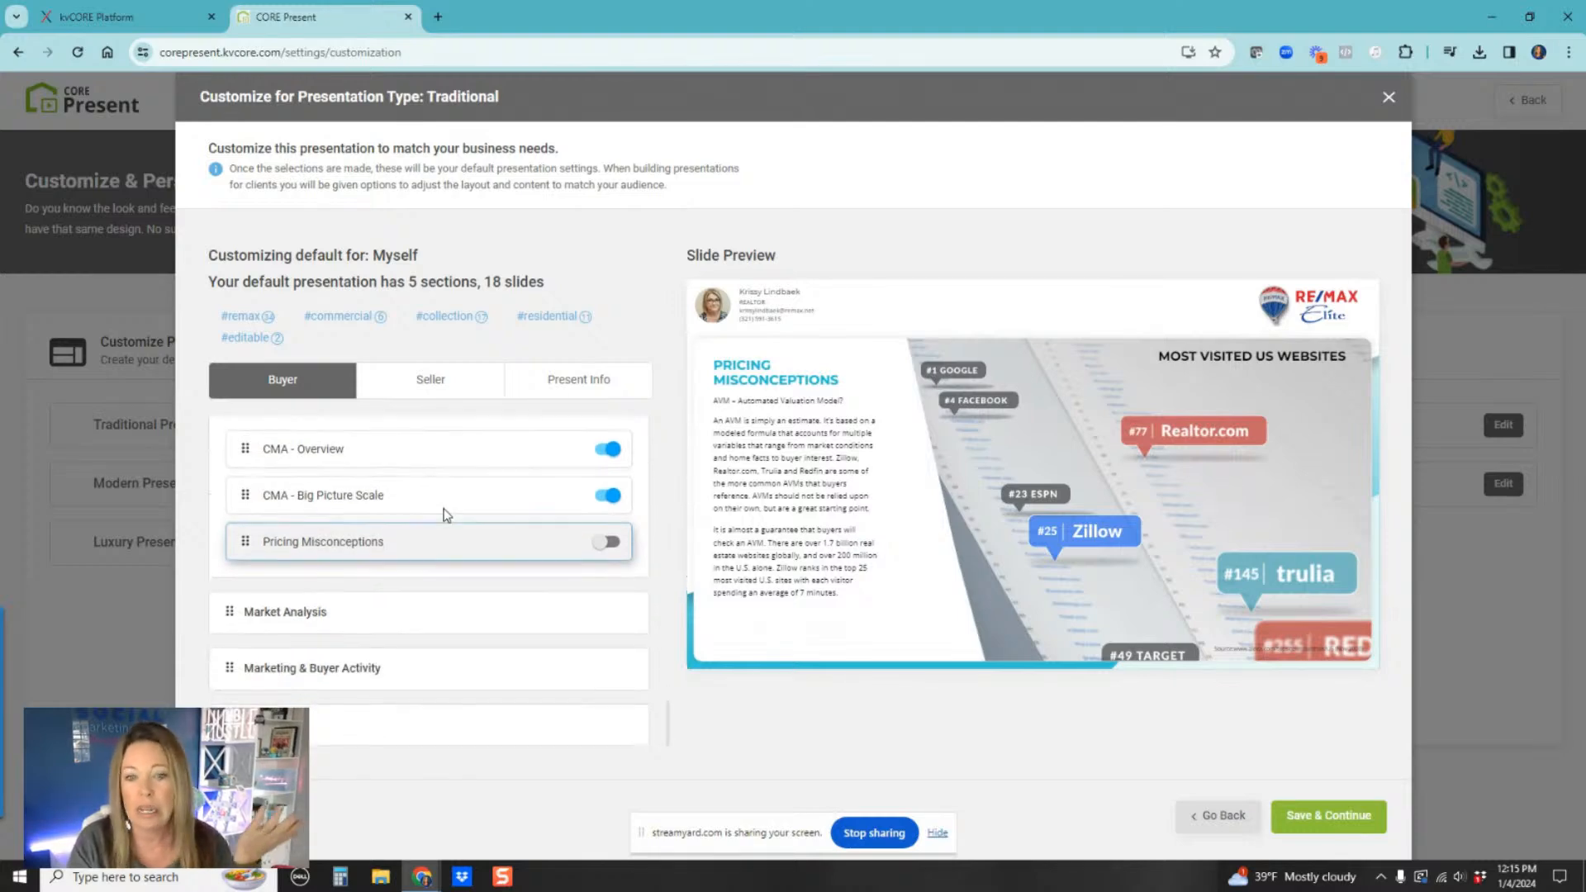
left_click(336, 616)
scroll(432, 592, "down", 3)
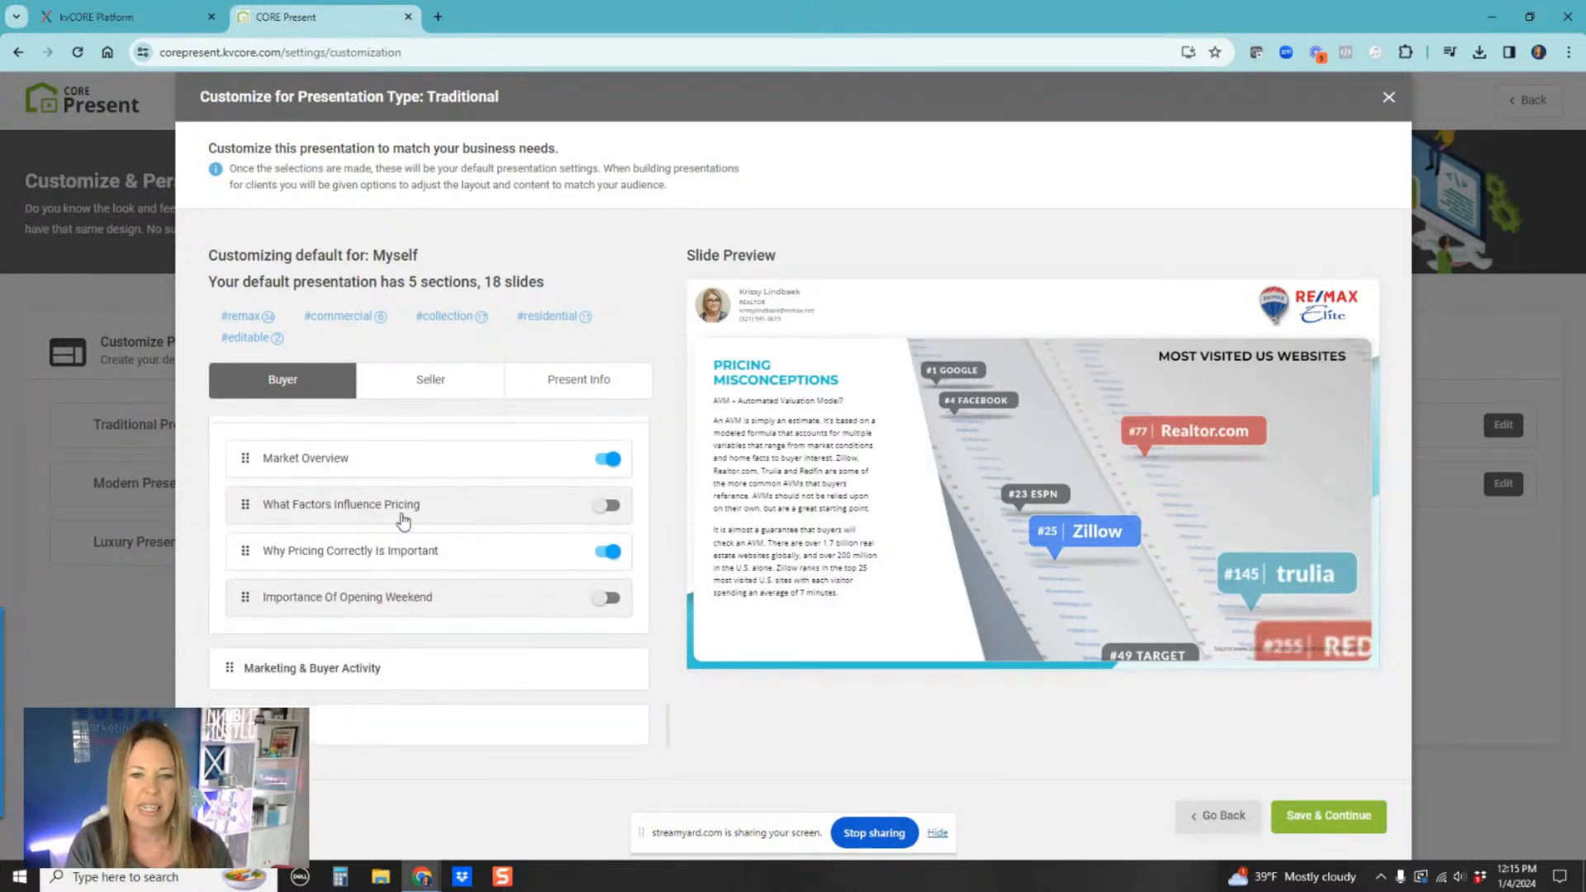
Step: Preview the Market Analysis slides and turn on the What Factors Influence Pricing slide
left_click(370, 469)
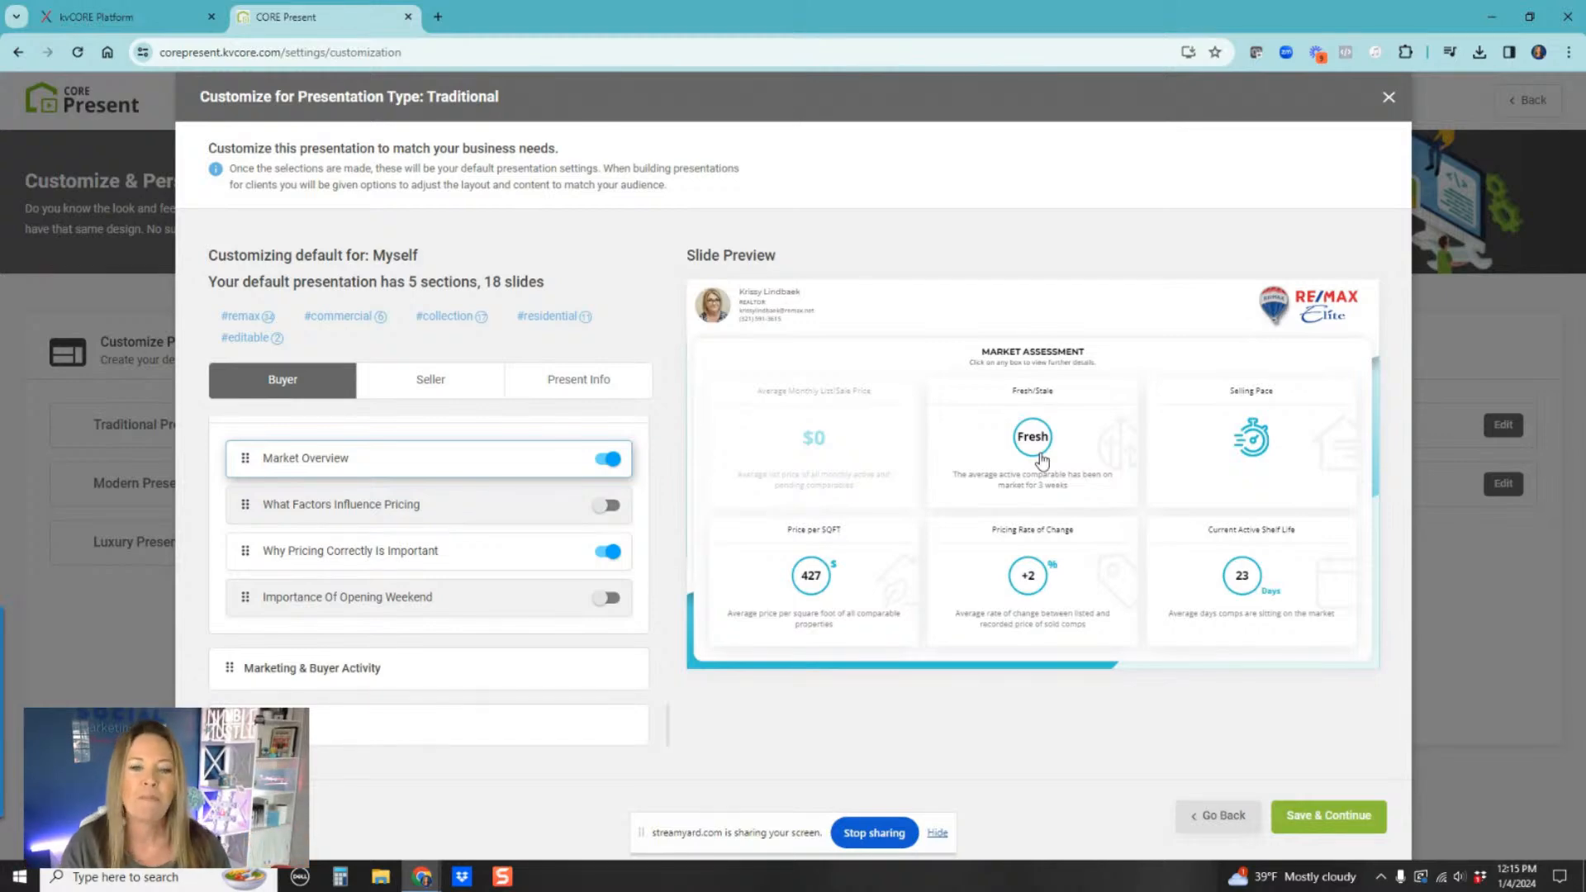
left_click(373, 549)
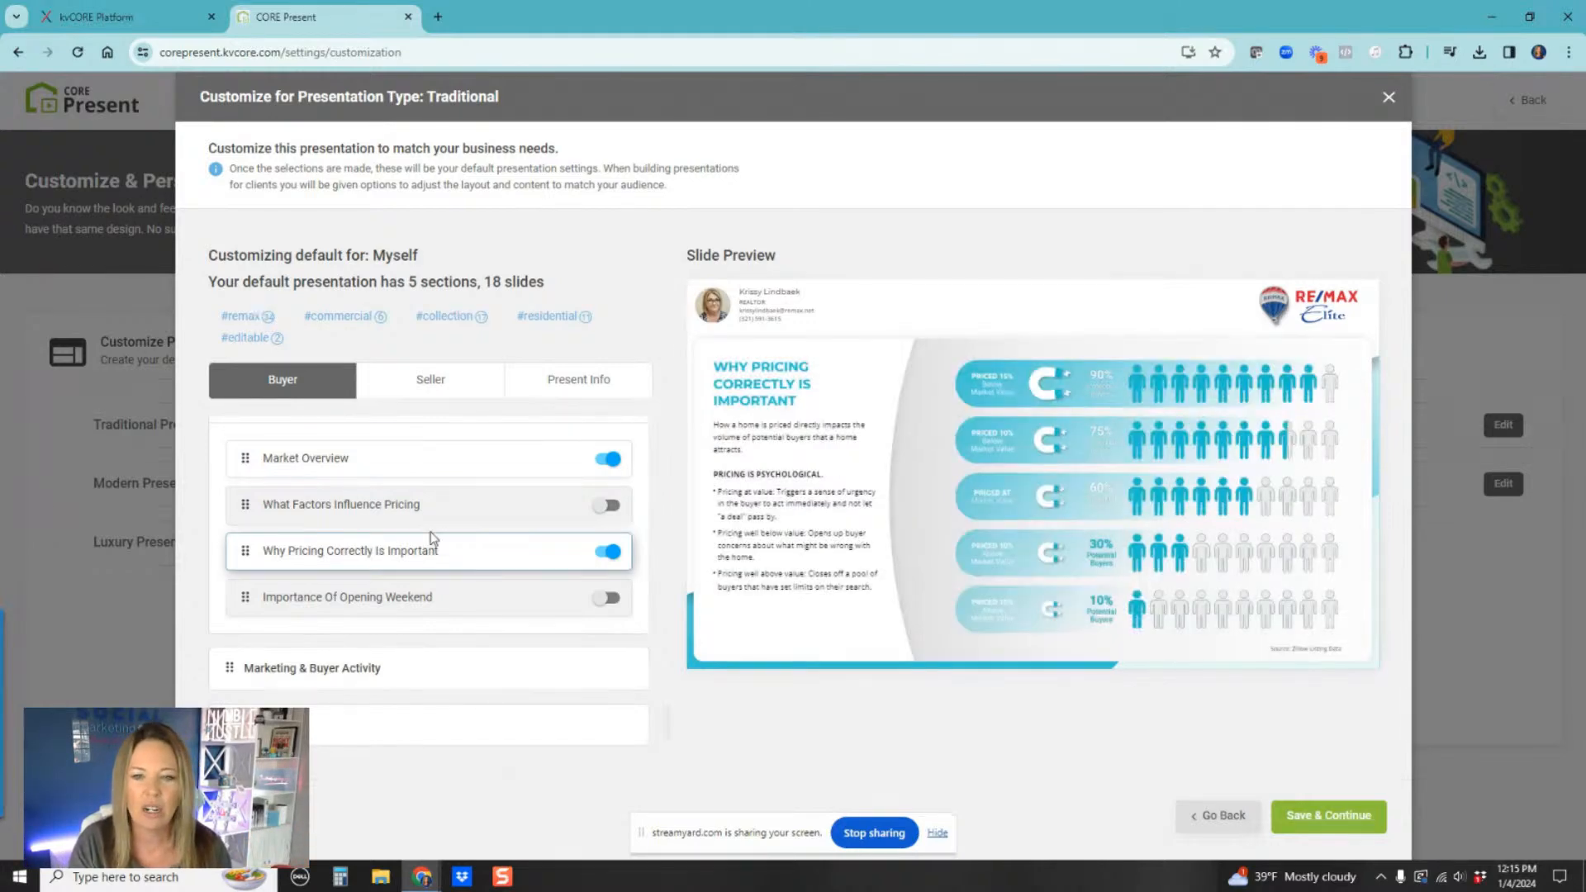
left_click(514, 507)
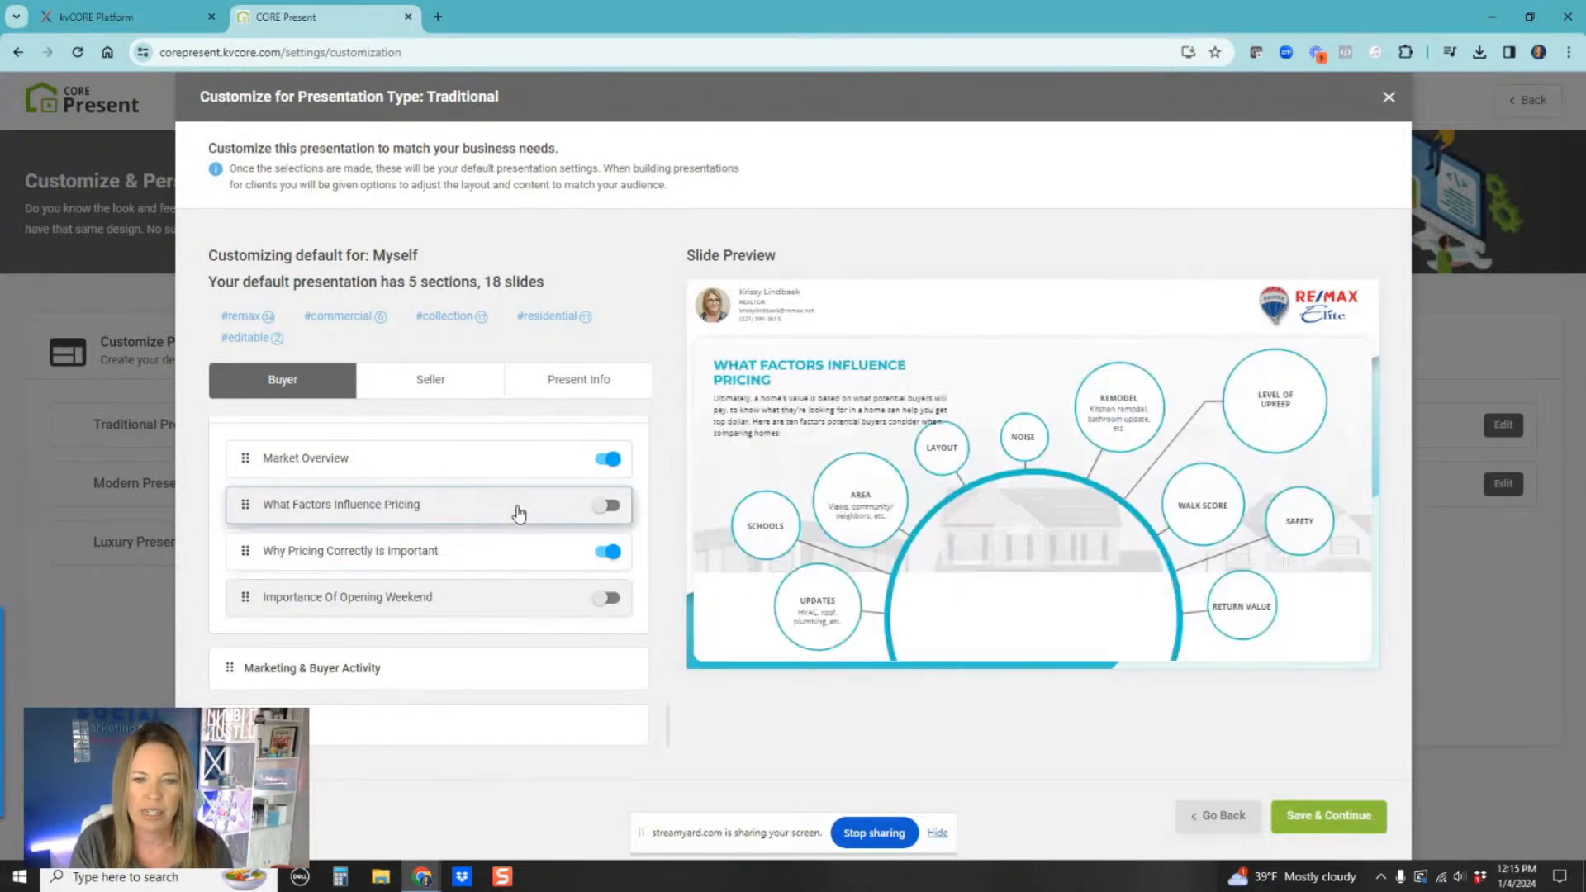
left_click(606, 506)
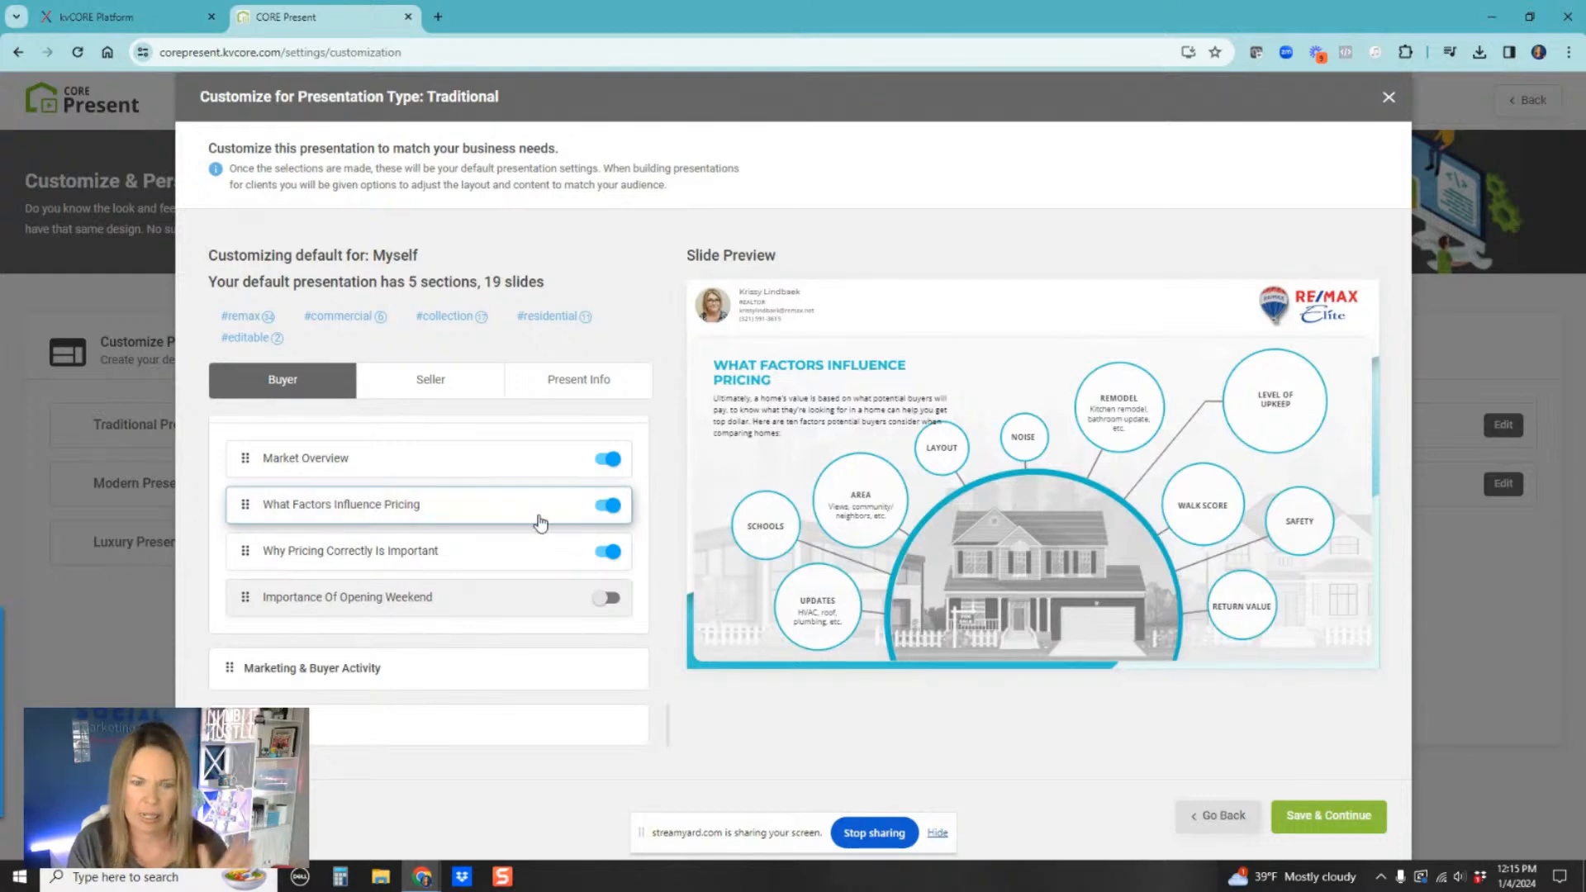
Step: Preview and turn on the Importance Of Opening Weekend slide
left_click(483, 558)
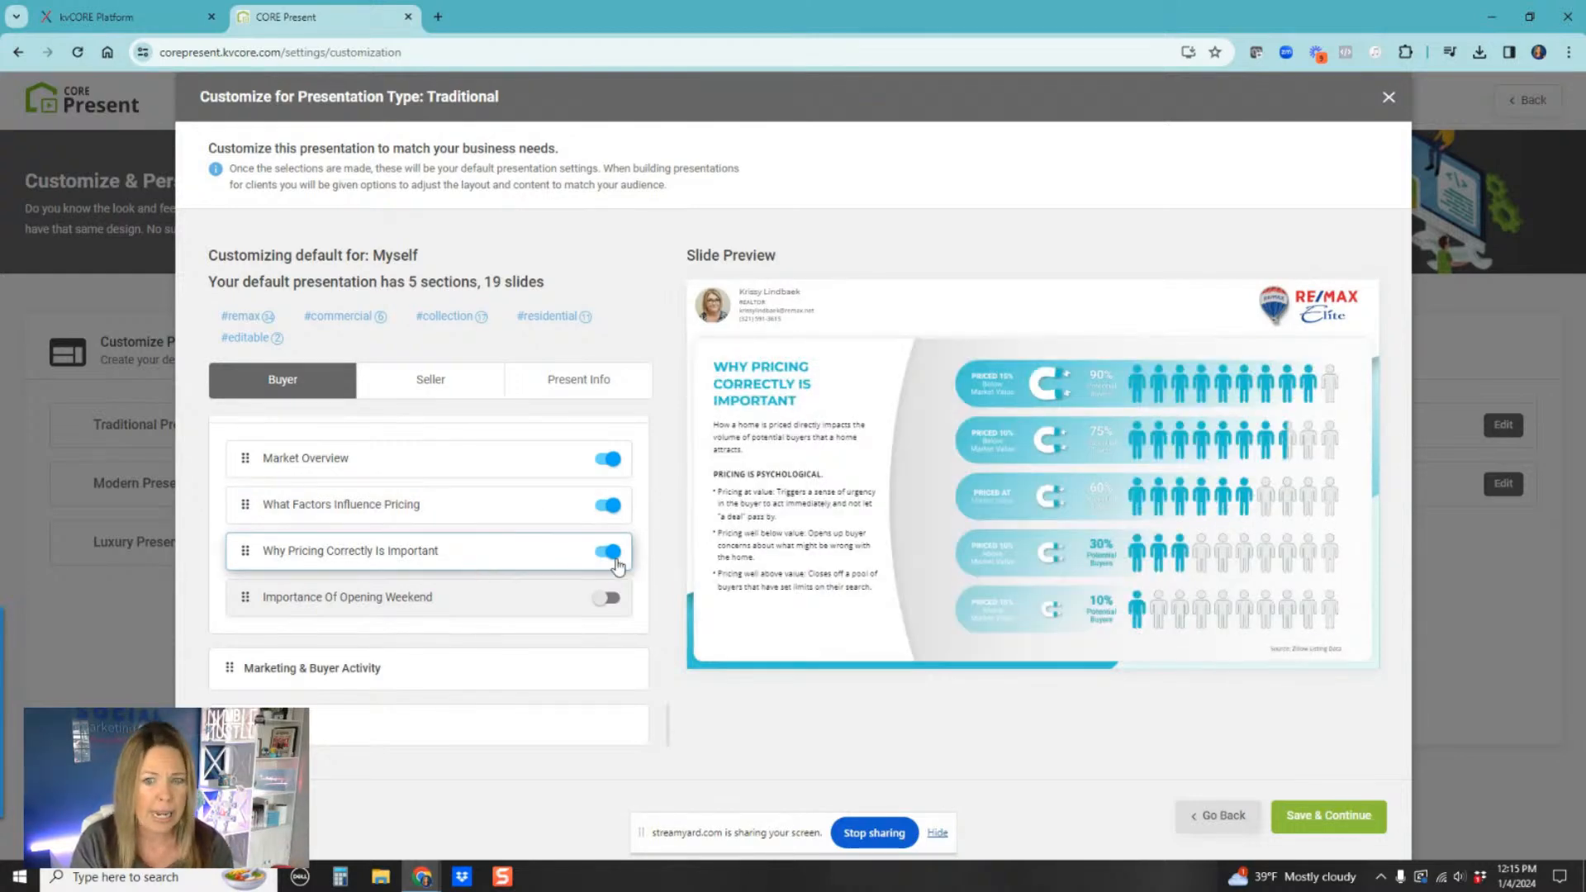
left_click(478, 603)
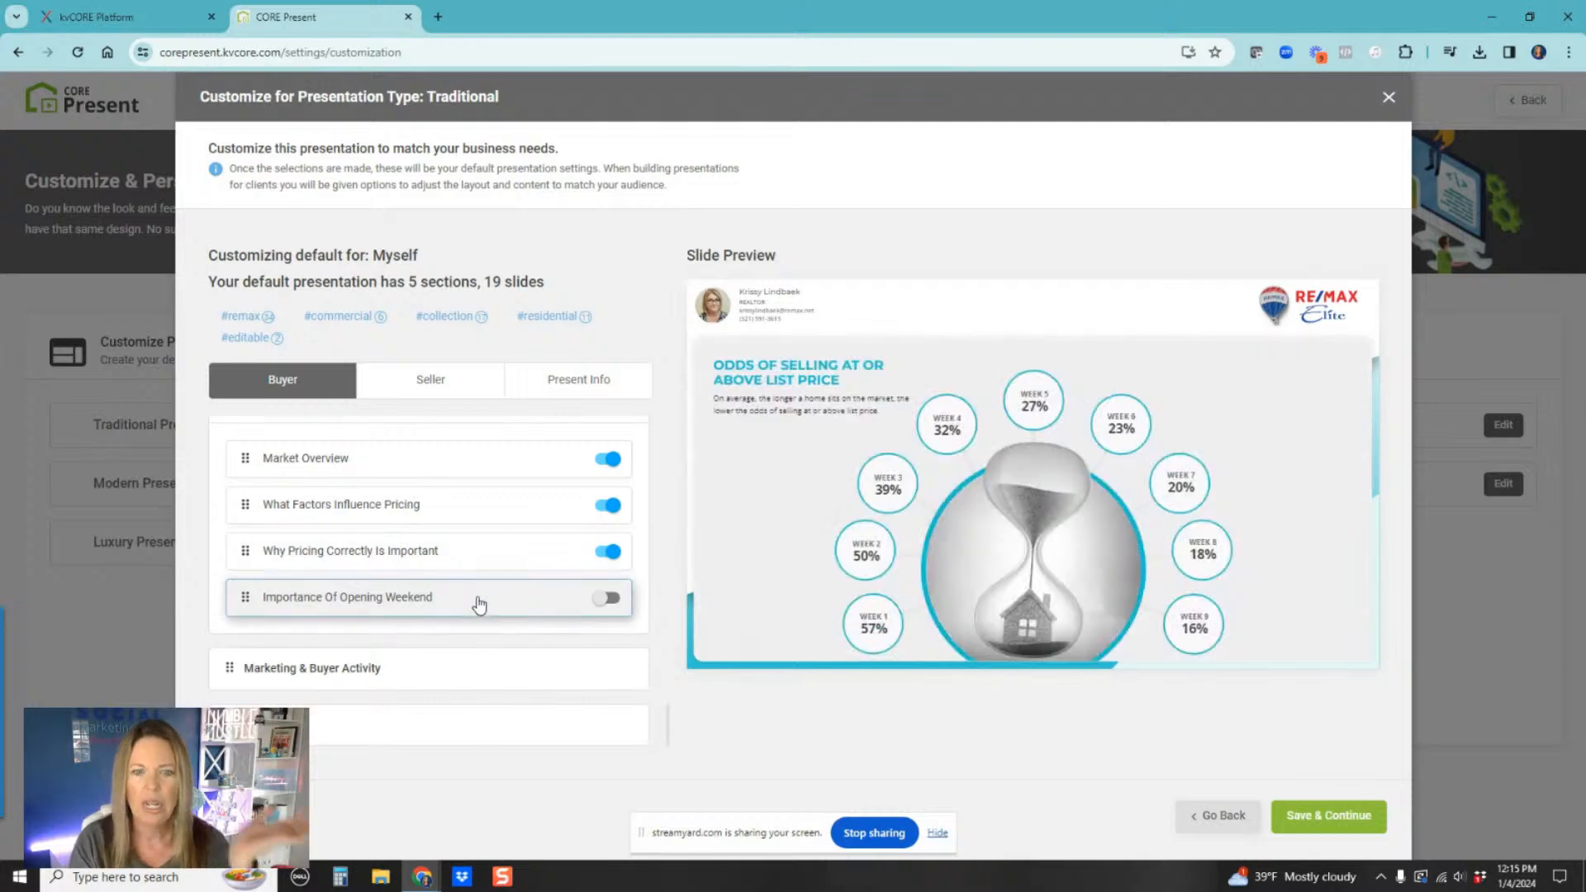
left_click(610, 599)
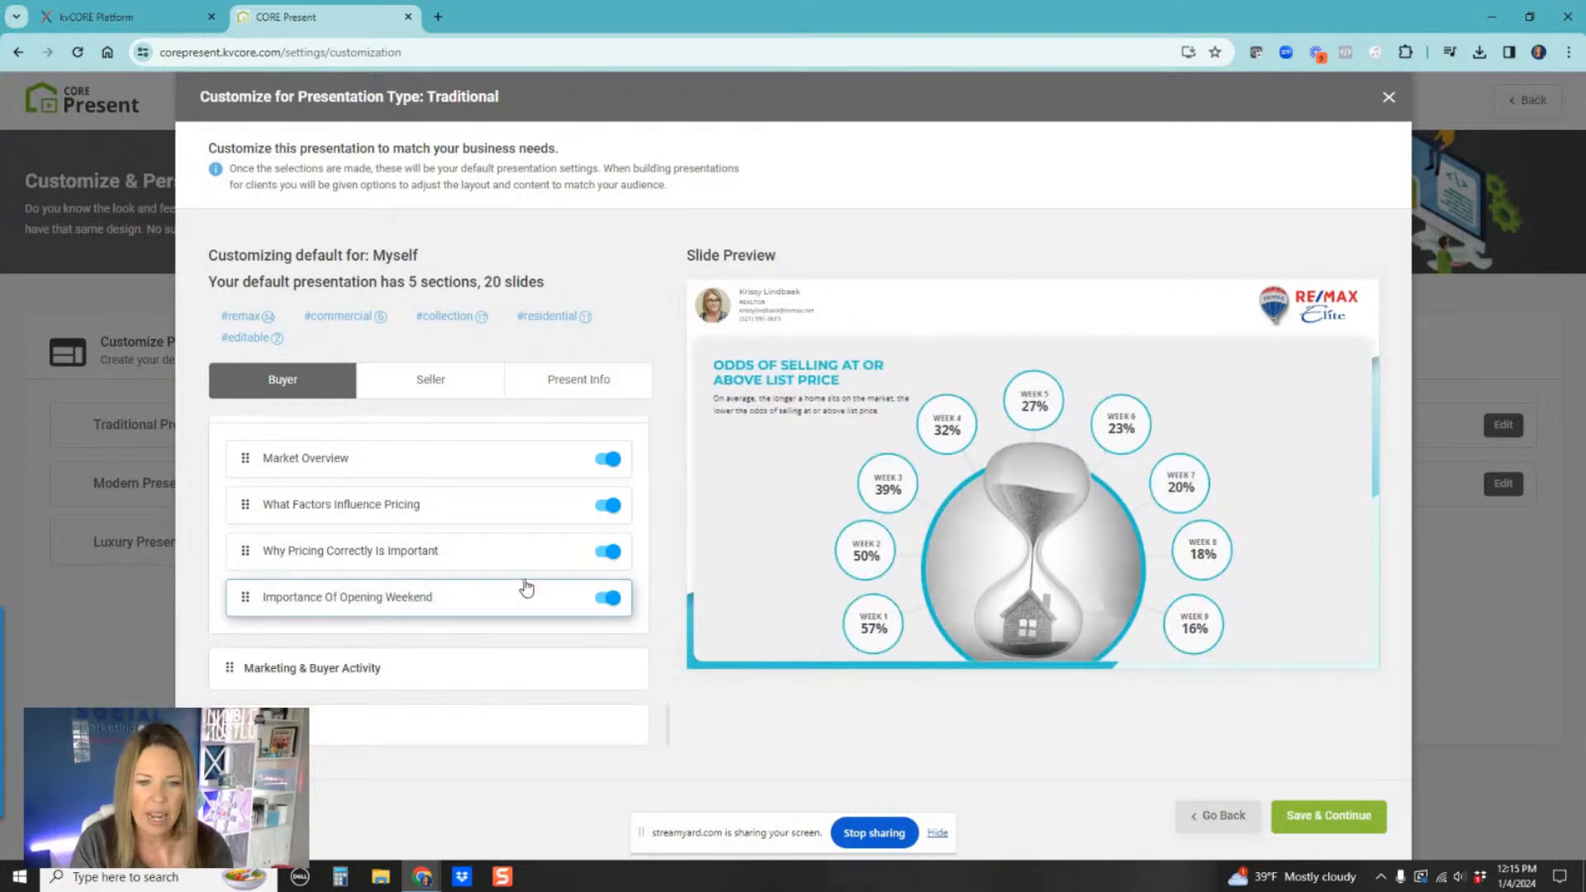
Step: Open the Marketing & Buyer Activity section, preview its slides and turn on the Importance Of Staging slide
left_click(421, 660)
scroll(425, 567, "down", 3)
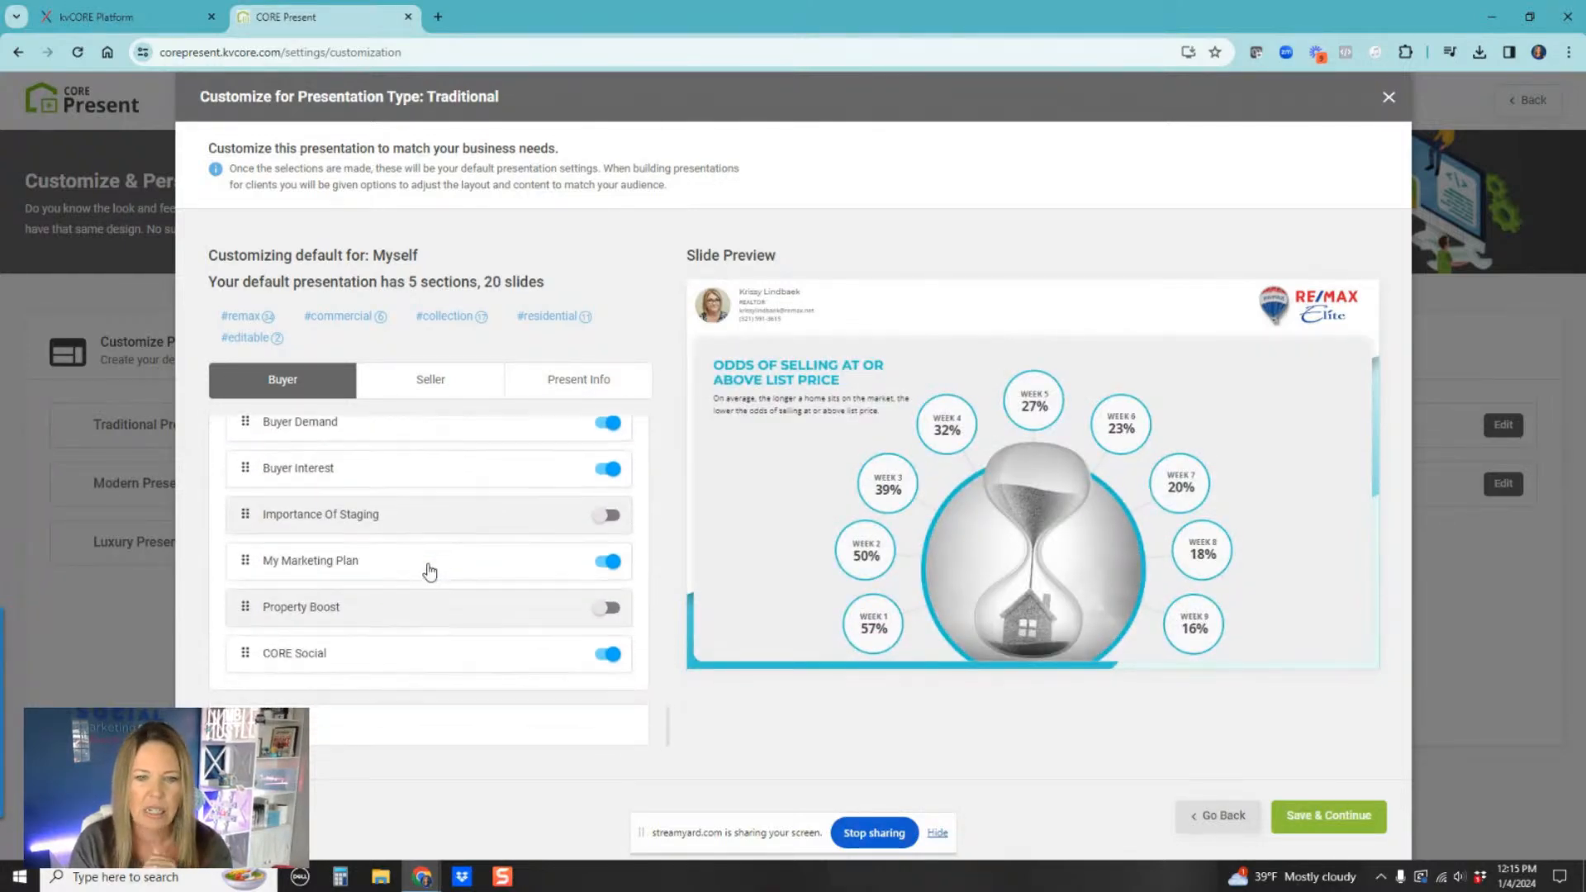
scroll(347, 513, "up", 1)
left_click(347, 513)
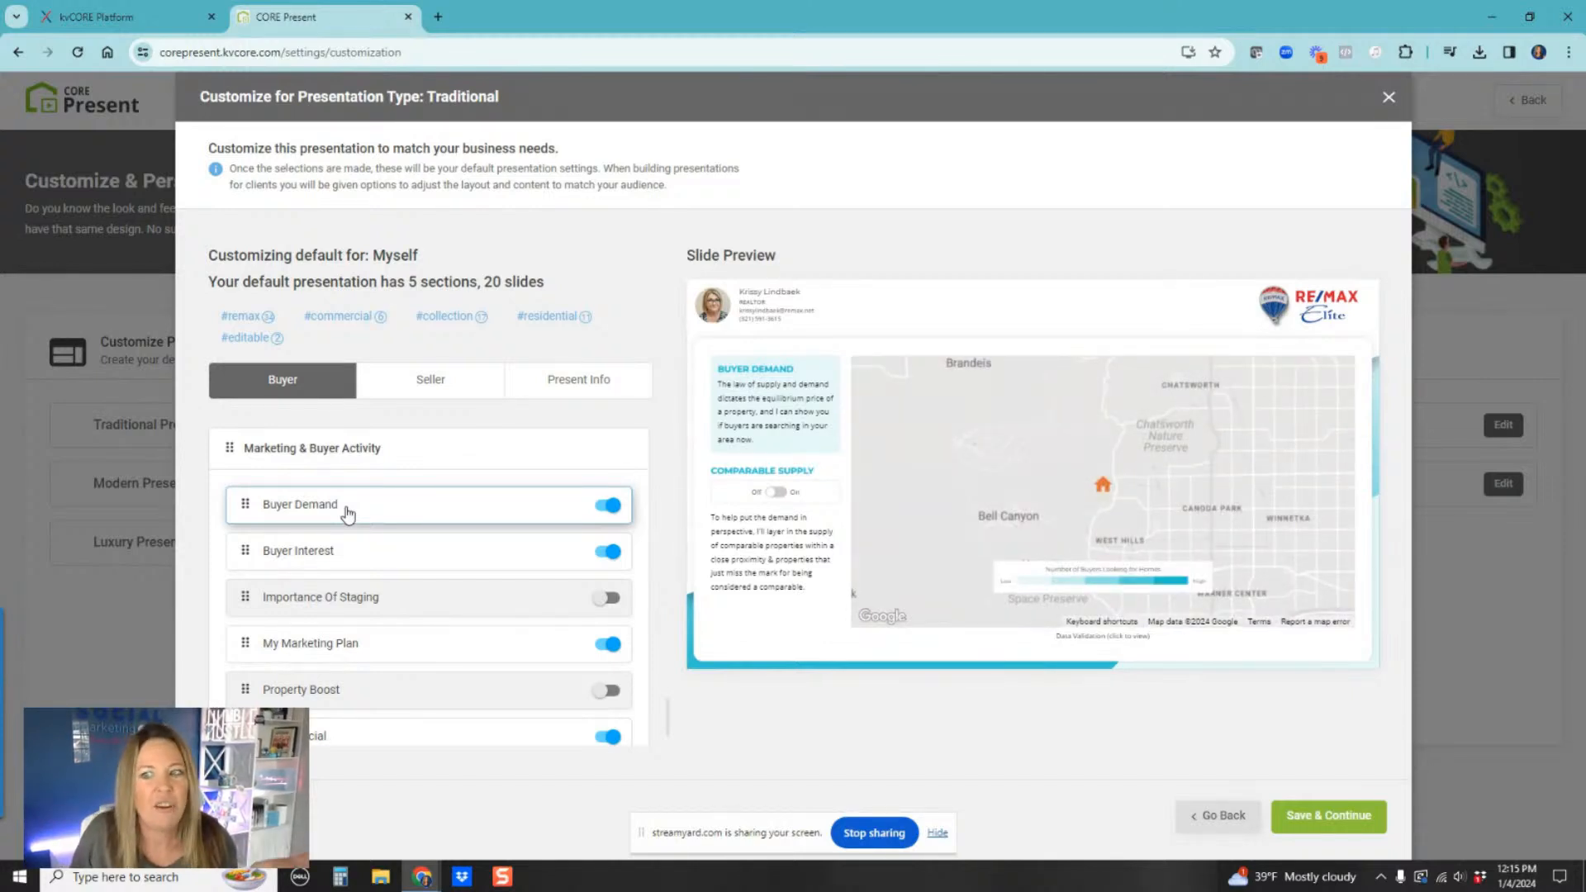
left_click(371, 562)
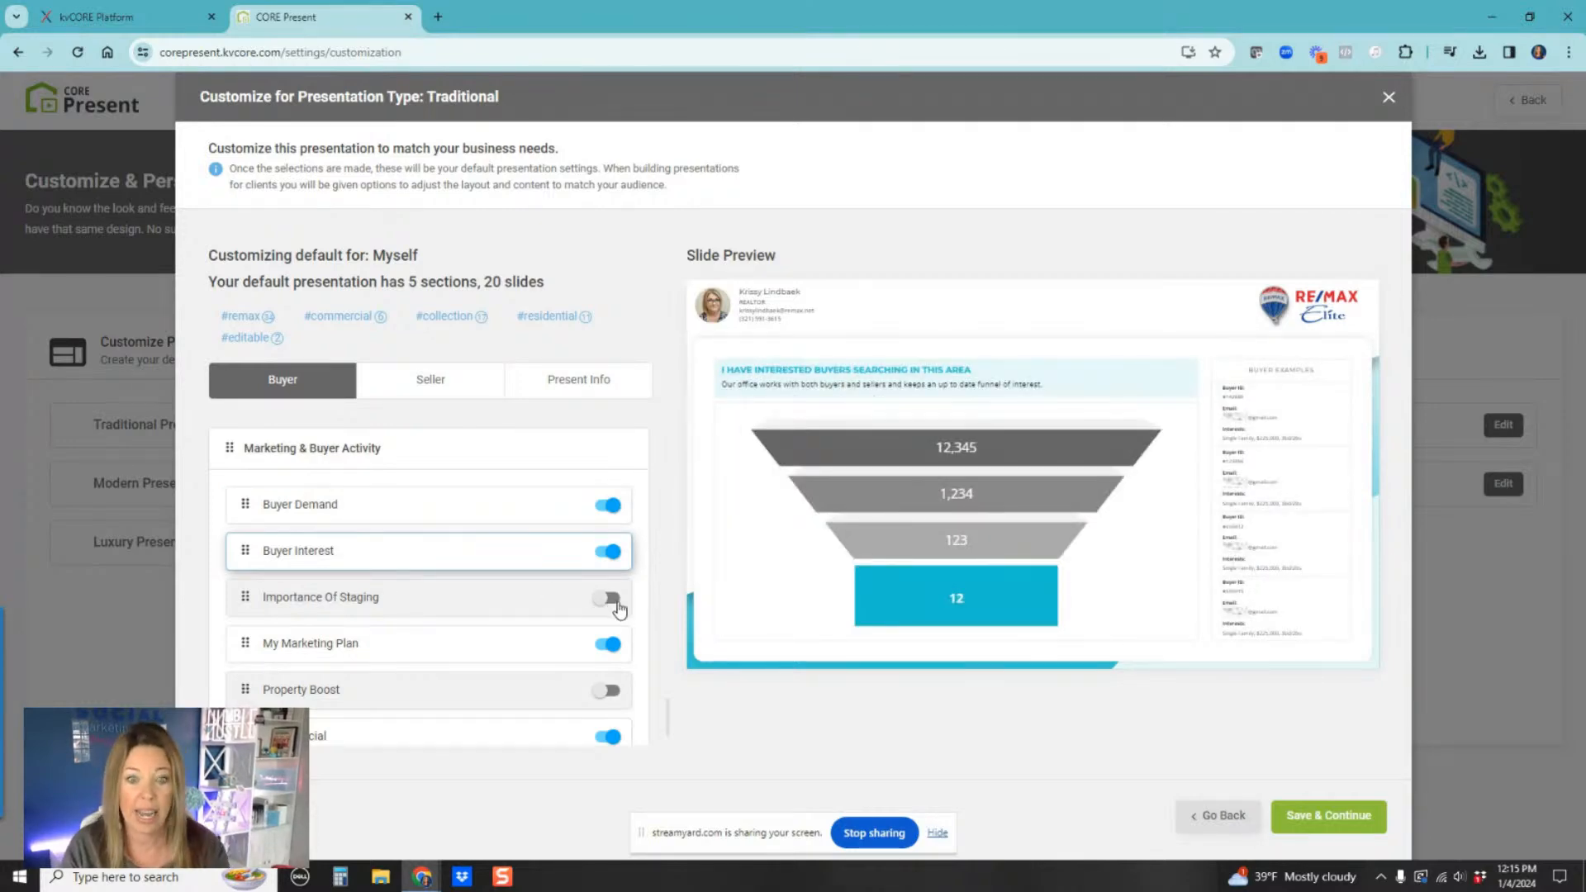
left_click(460, 605)
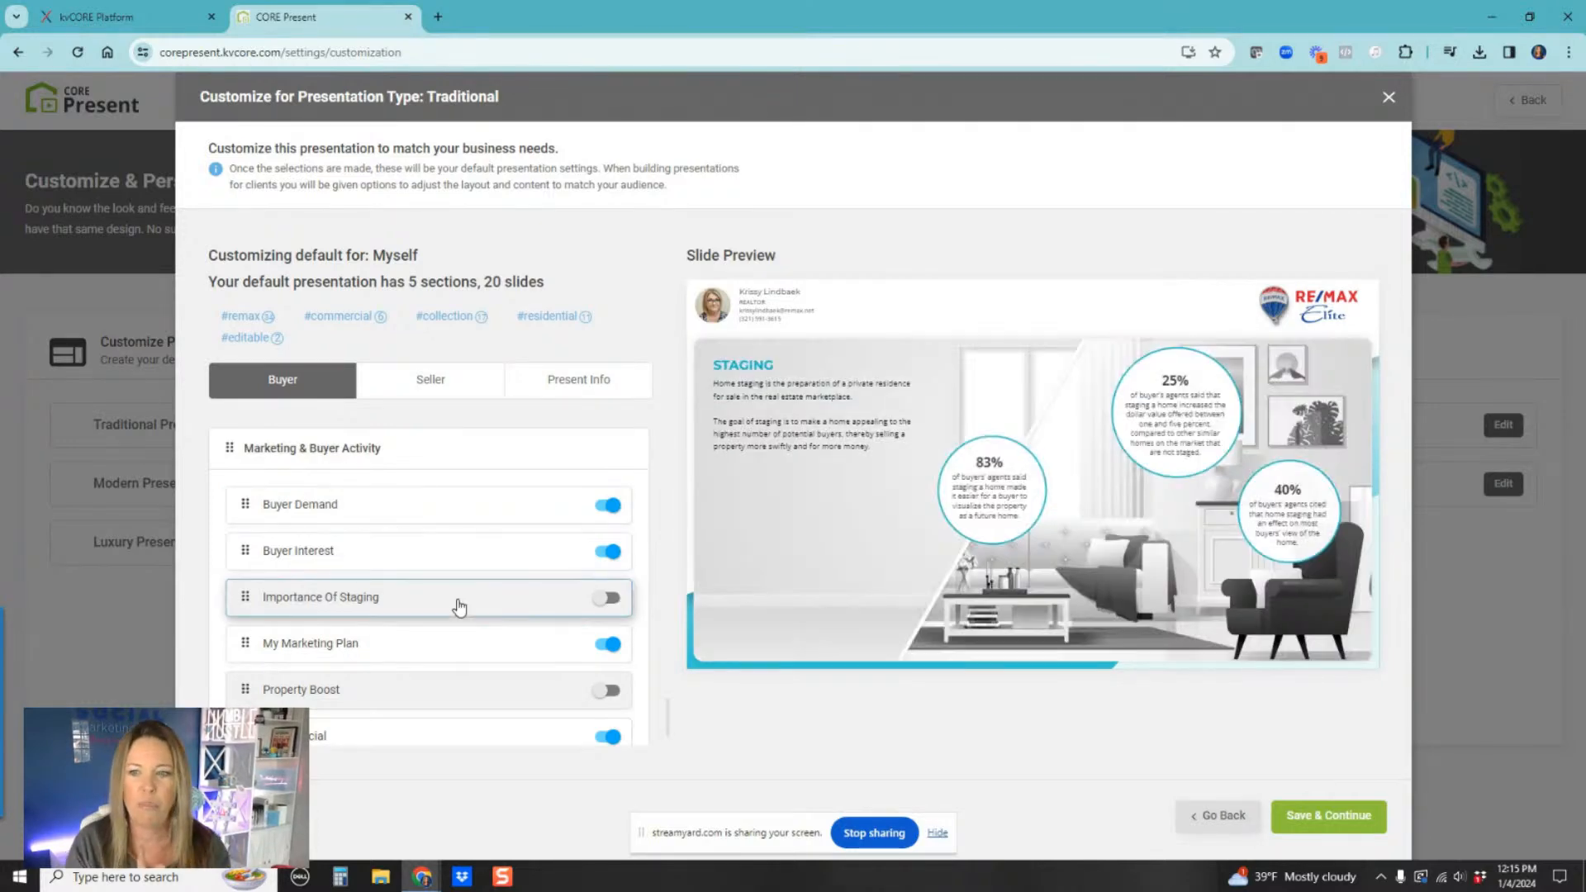
left_click(609, 598)
left_click(479, 652)
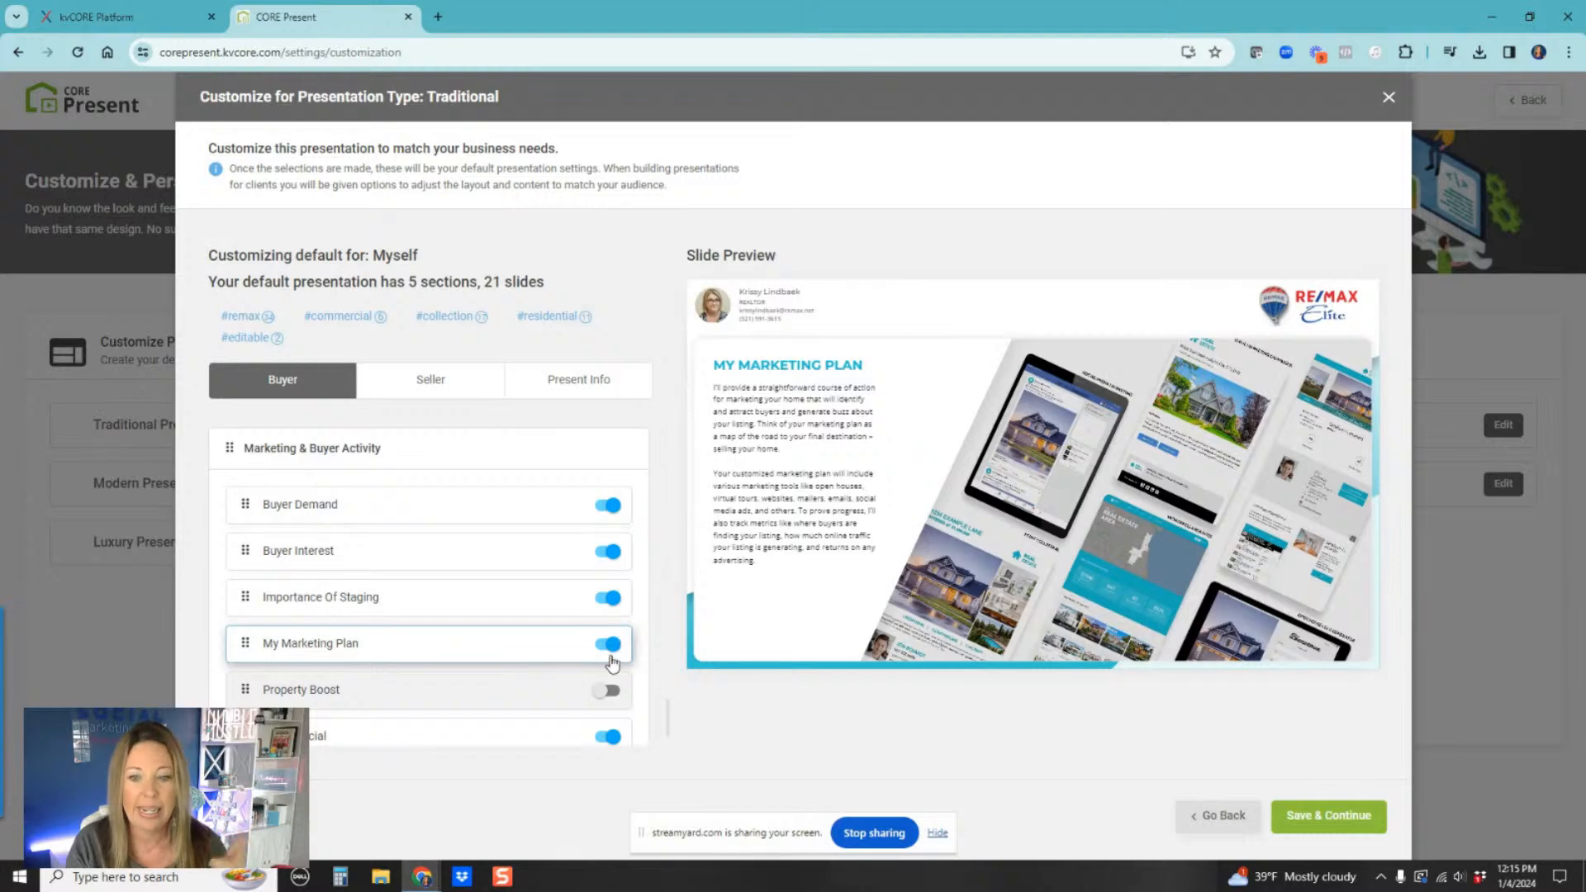
Step: Preview and turn on the Property Boost slide, then preview CORE Social
scroll(442, 692, "down", 1)
left_click(427, 612)
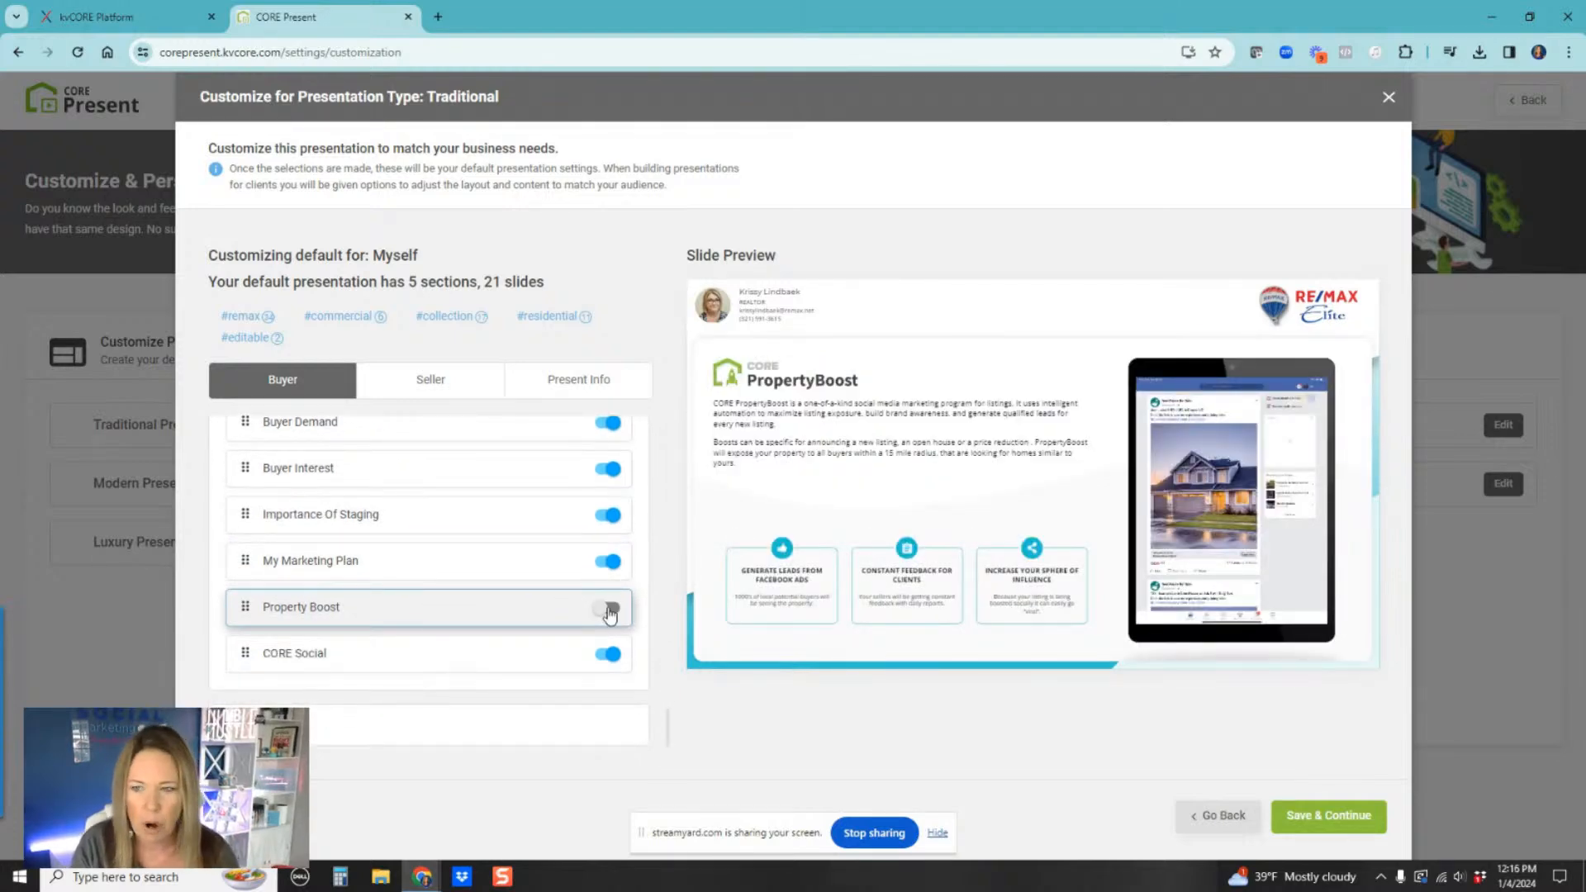
left_click(609, 612)
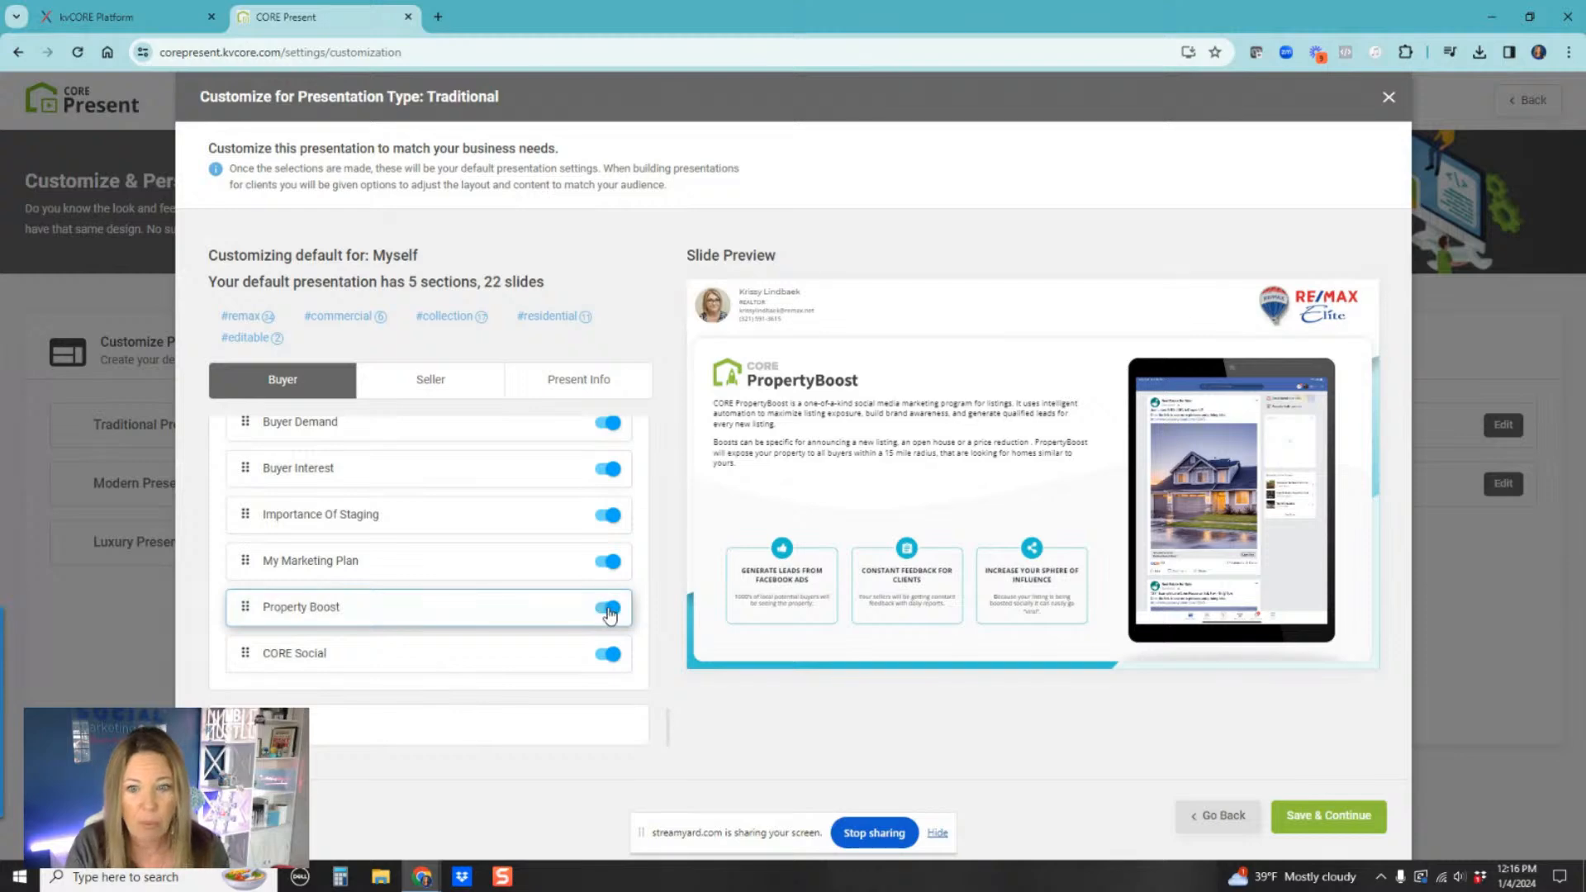
left_click(422, 661)
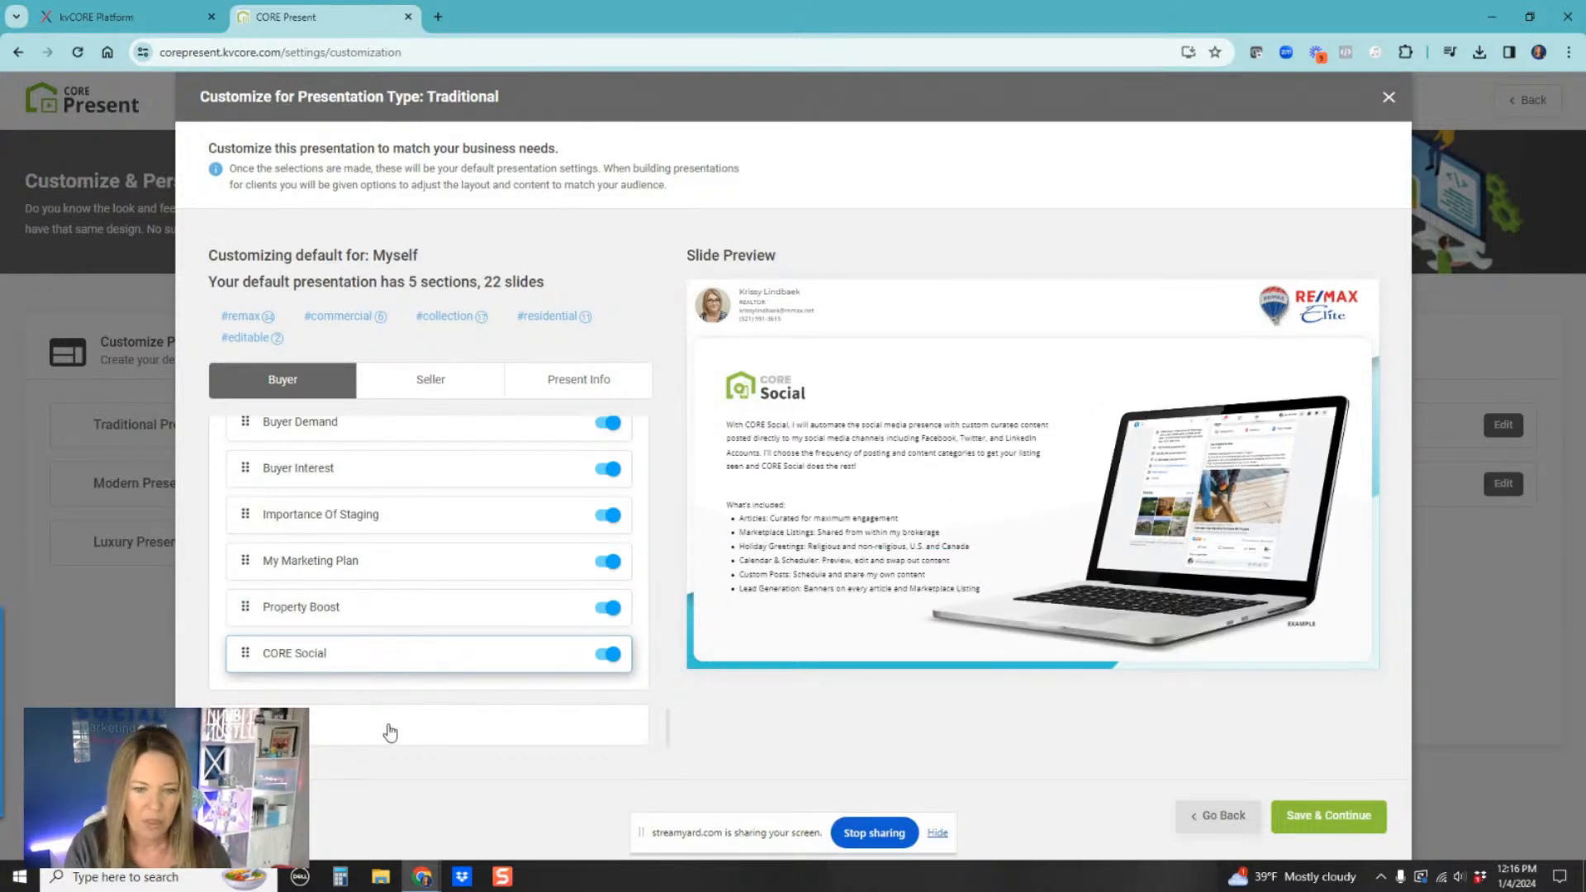
Step: Preview the Next Steps slide's Get Started and More Time / Info dialogs, then save the Traditional presentation settings
scroll(663, 721, "down", 1)
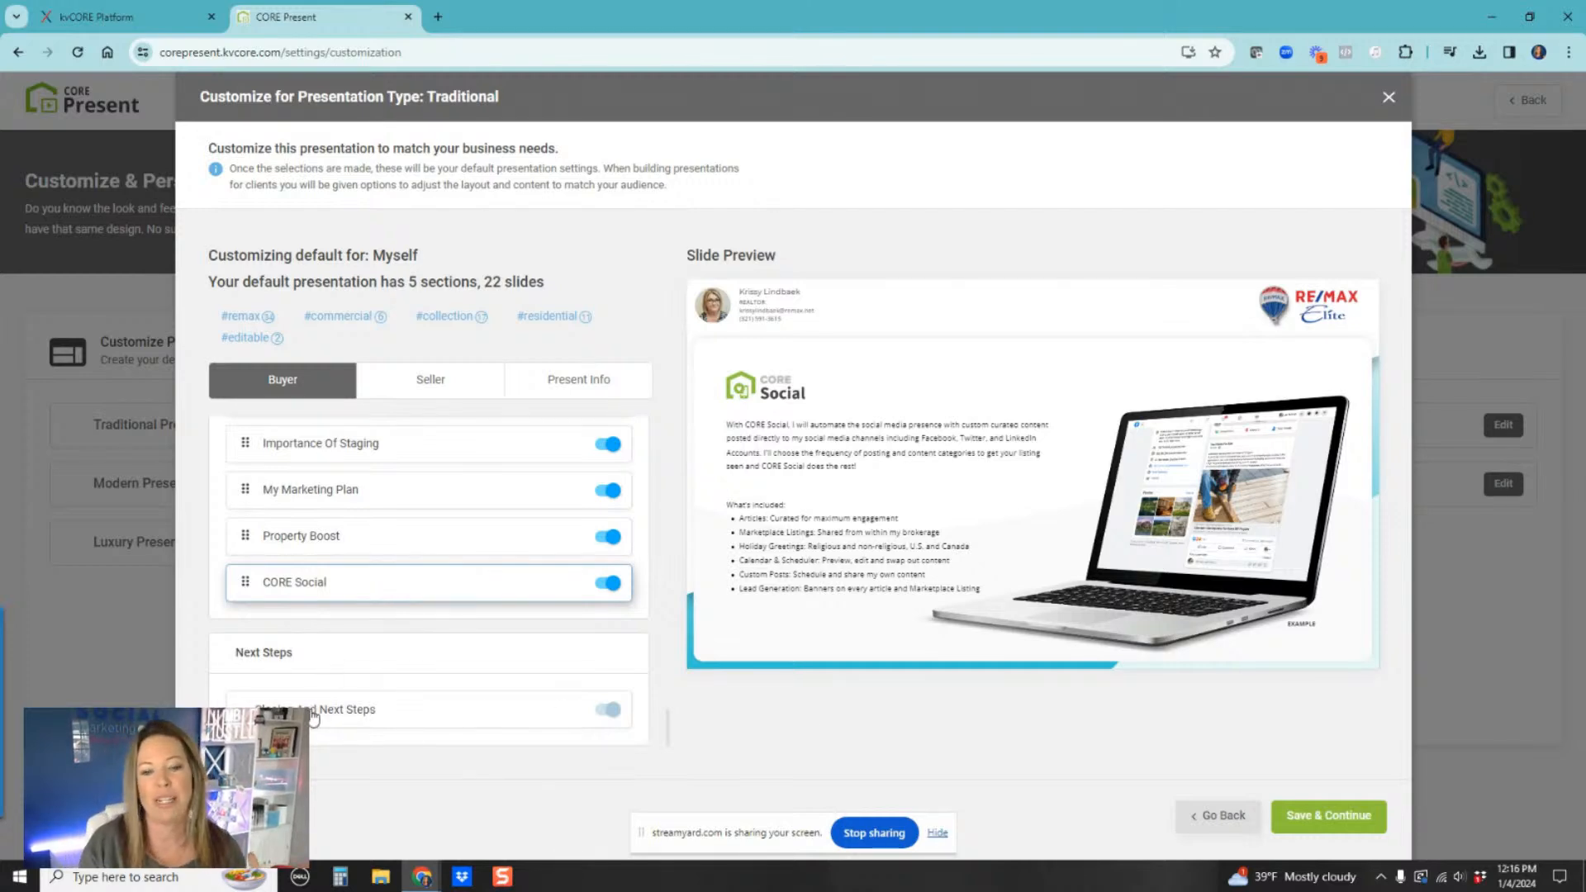
left_click(611, 711)
left_click(1054, 535)
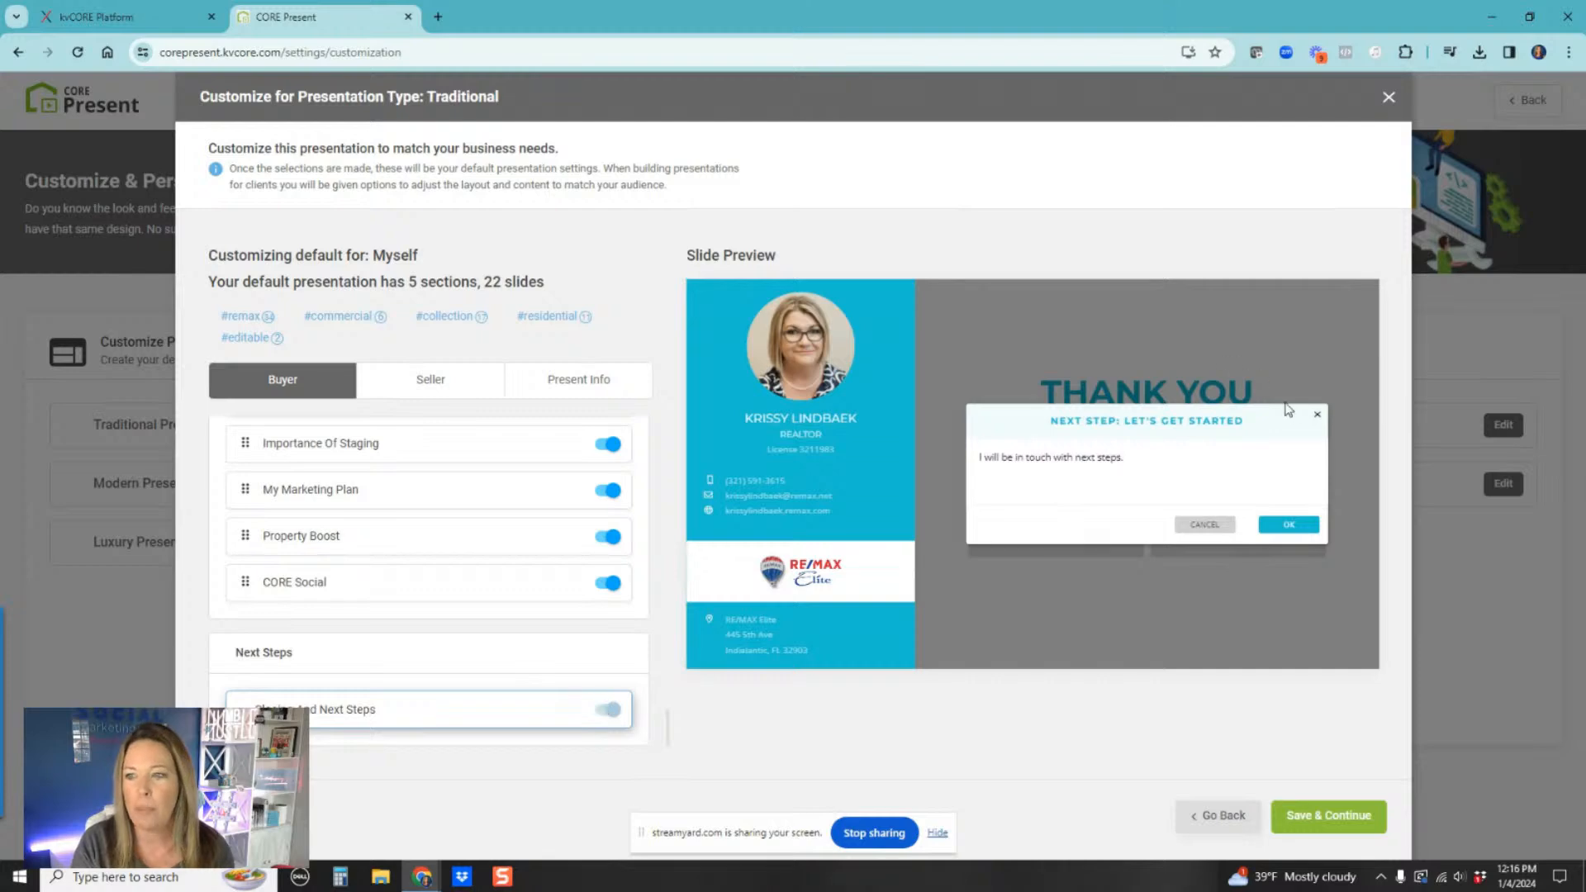
left_click(1317, 414)
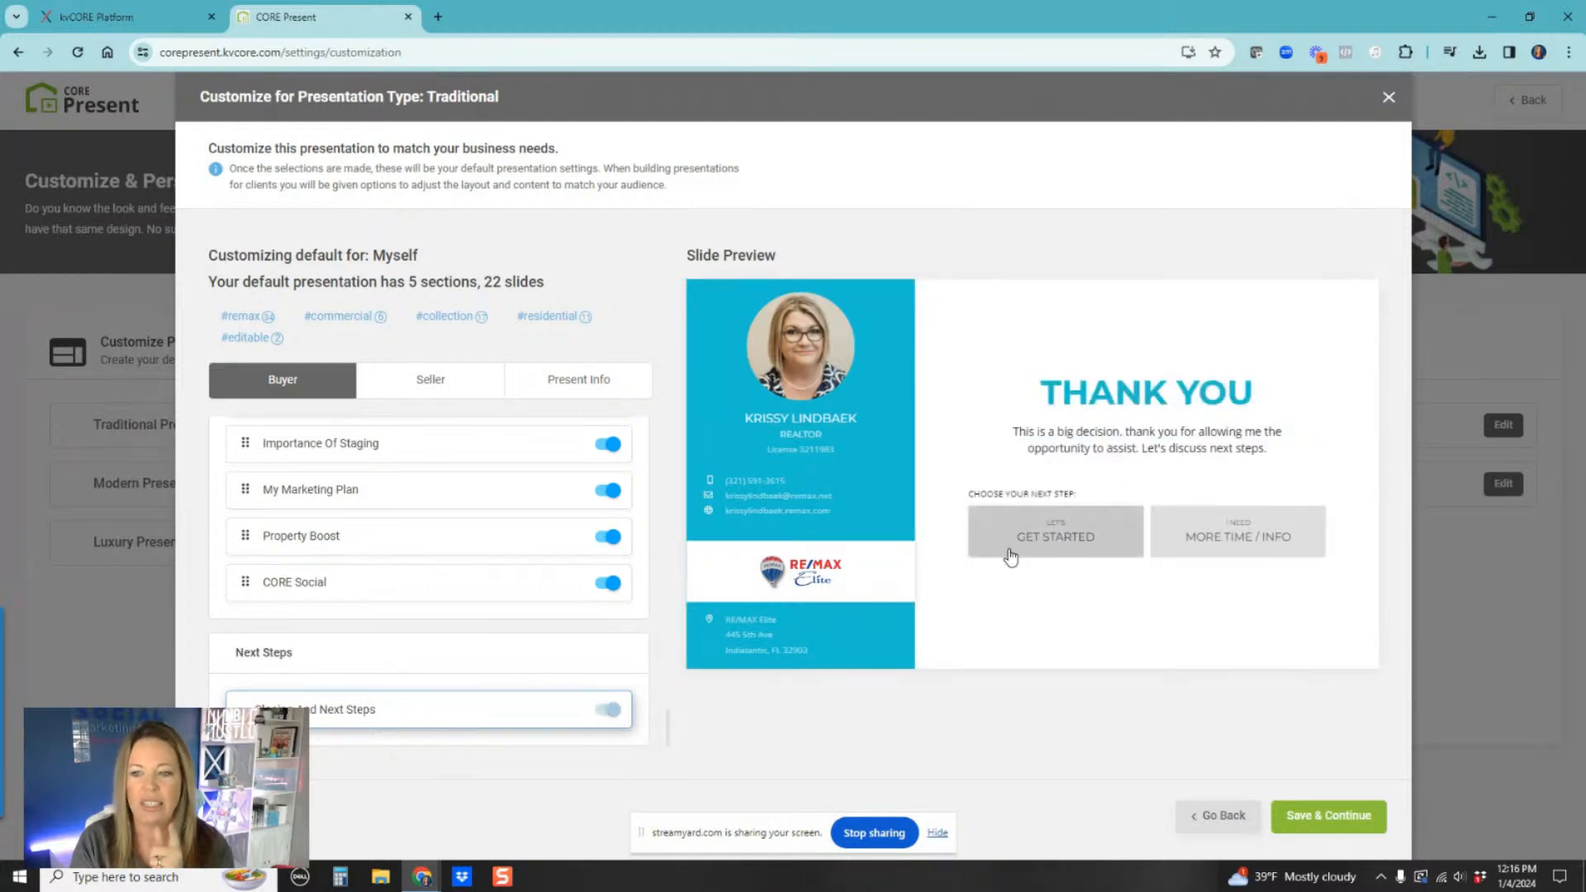
left_click(1249, 554)
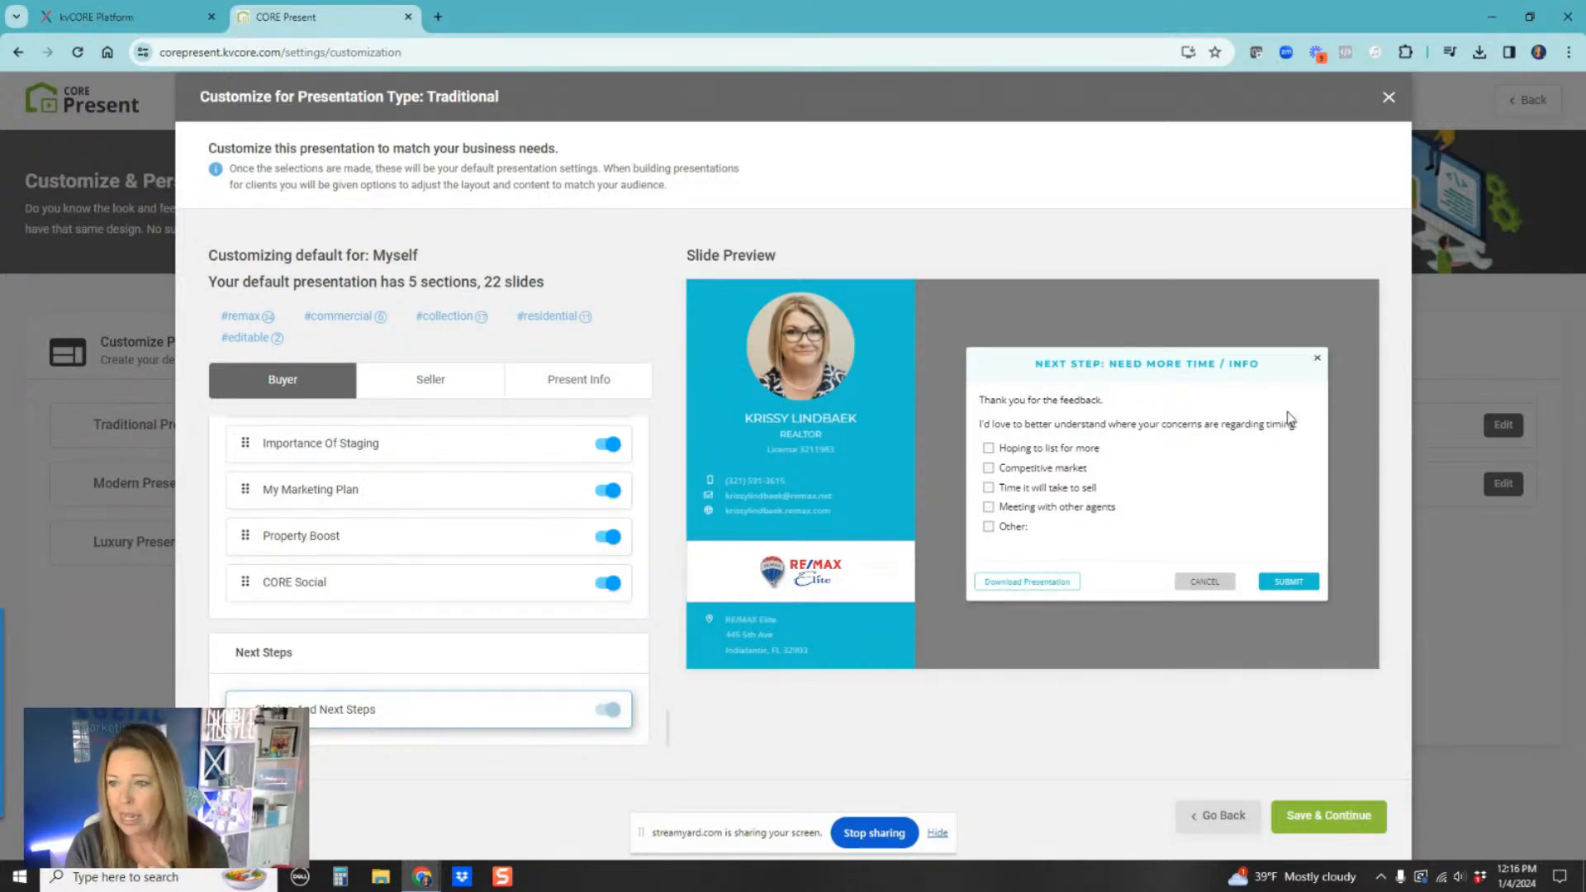
left_click(1318, 363)
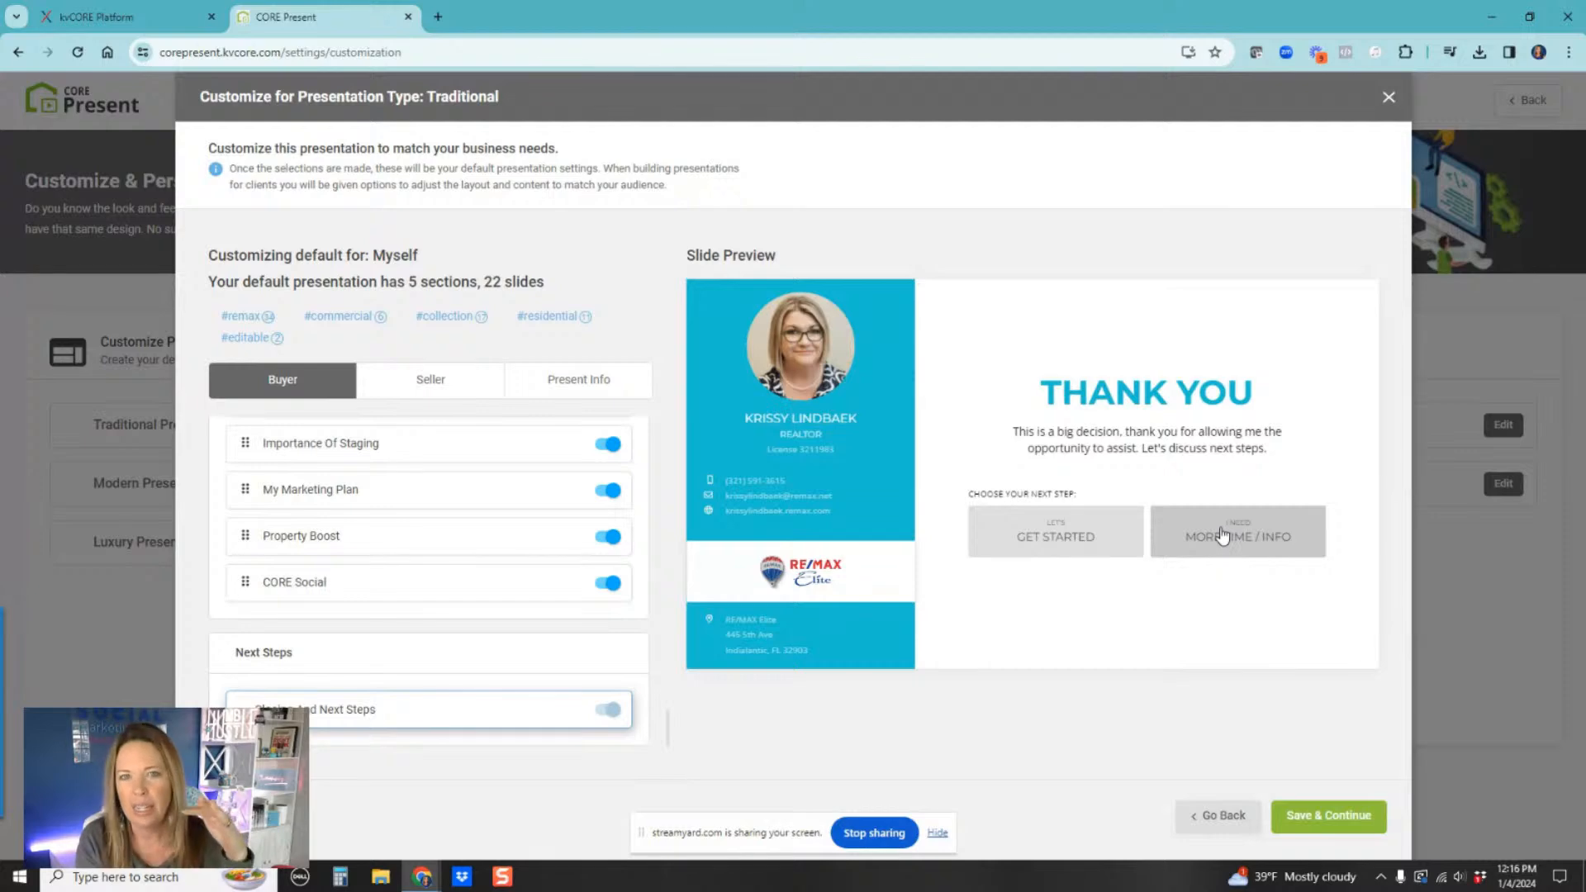
left_click(1330, 817)
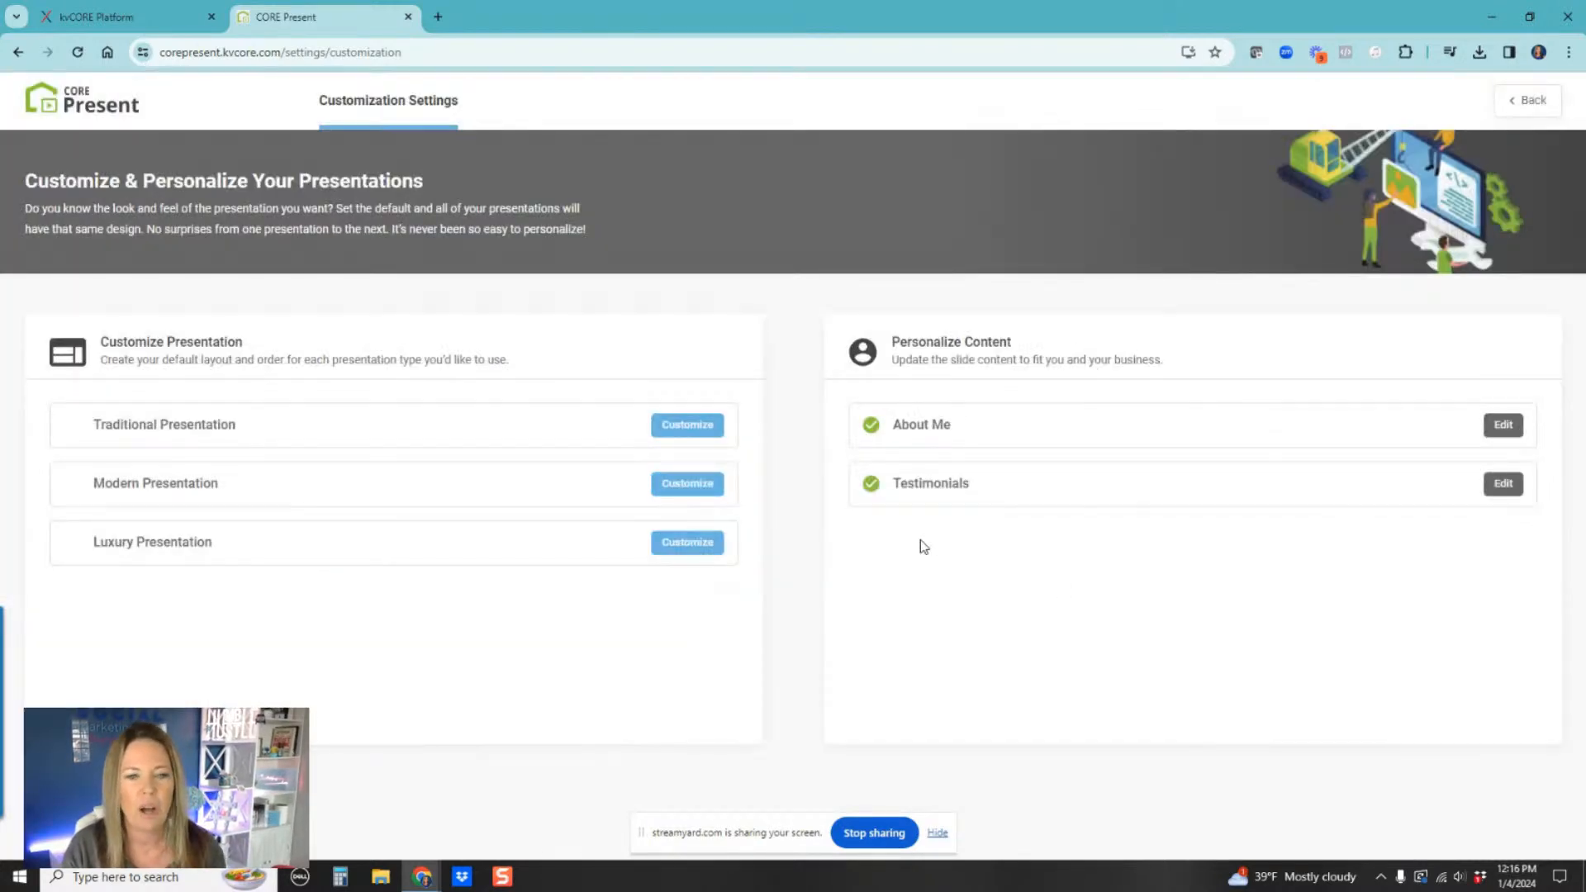
Step: Open the Modern presentation customization, compare the three themes and select the first theme
left_click(689, 485)
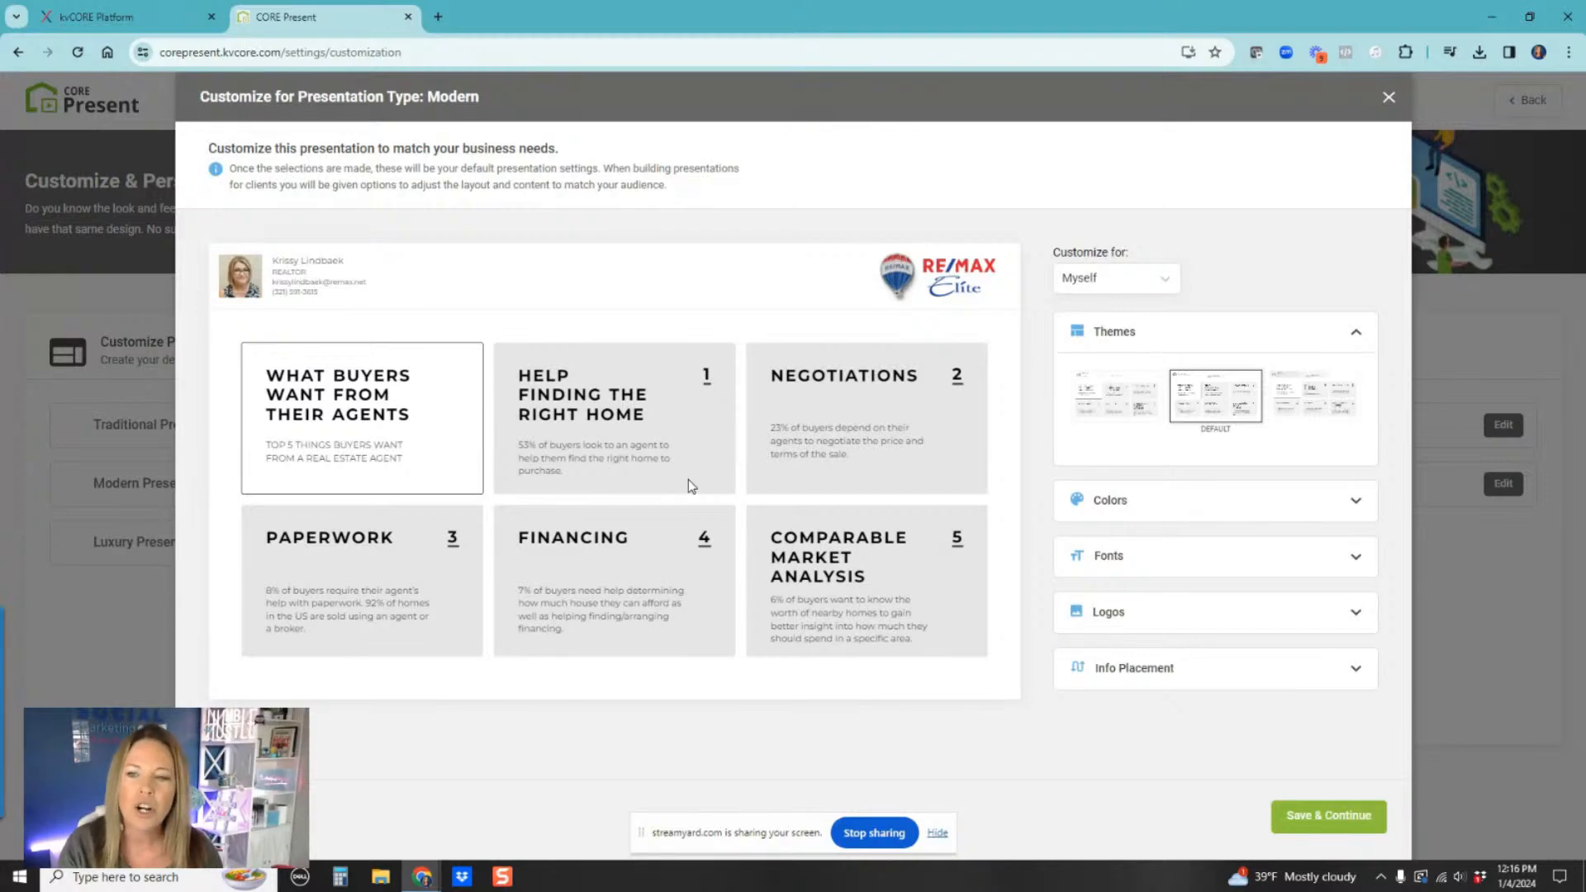
left_click(1134, 407)
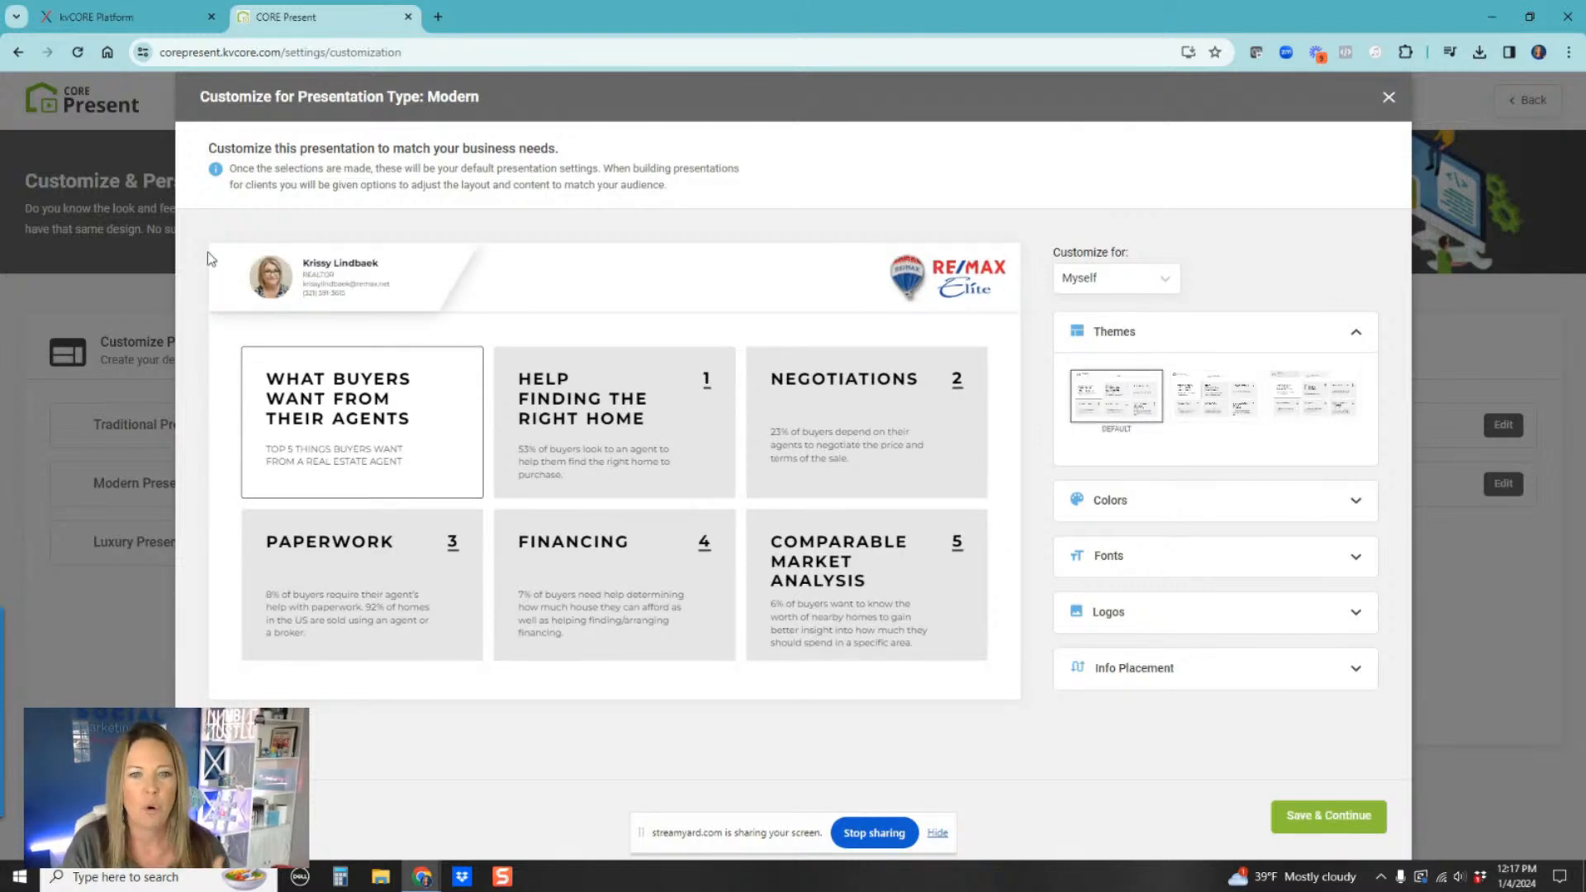
left_click(1205, 403)
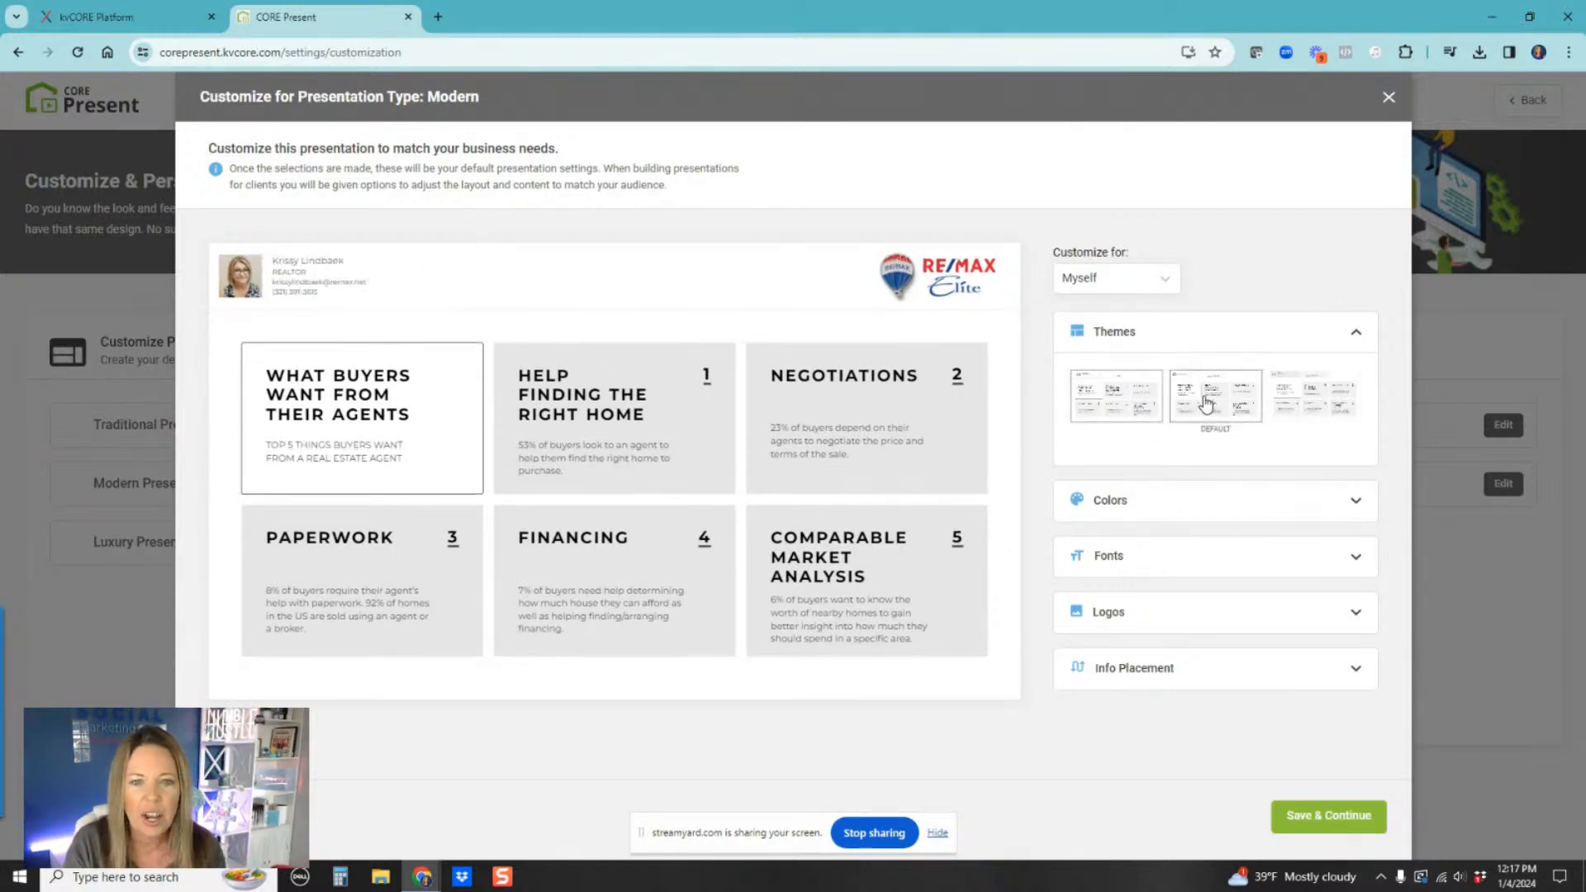
left_click(1299, 394)
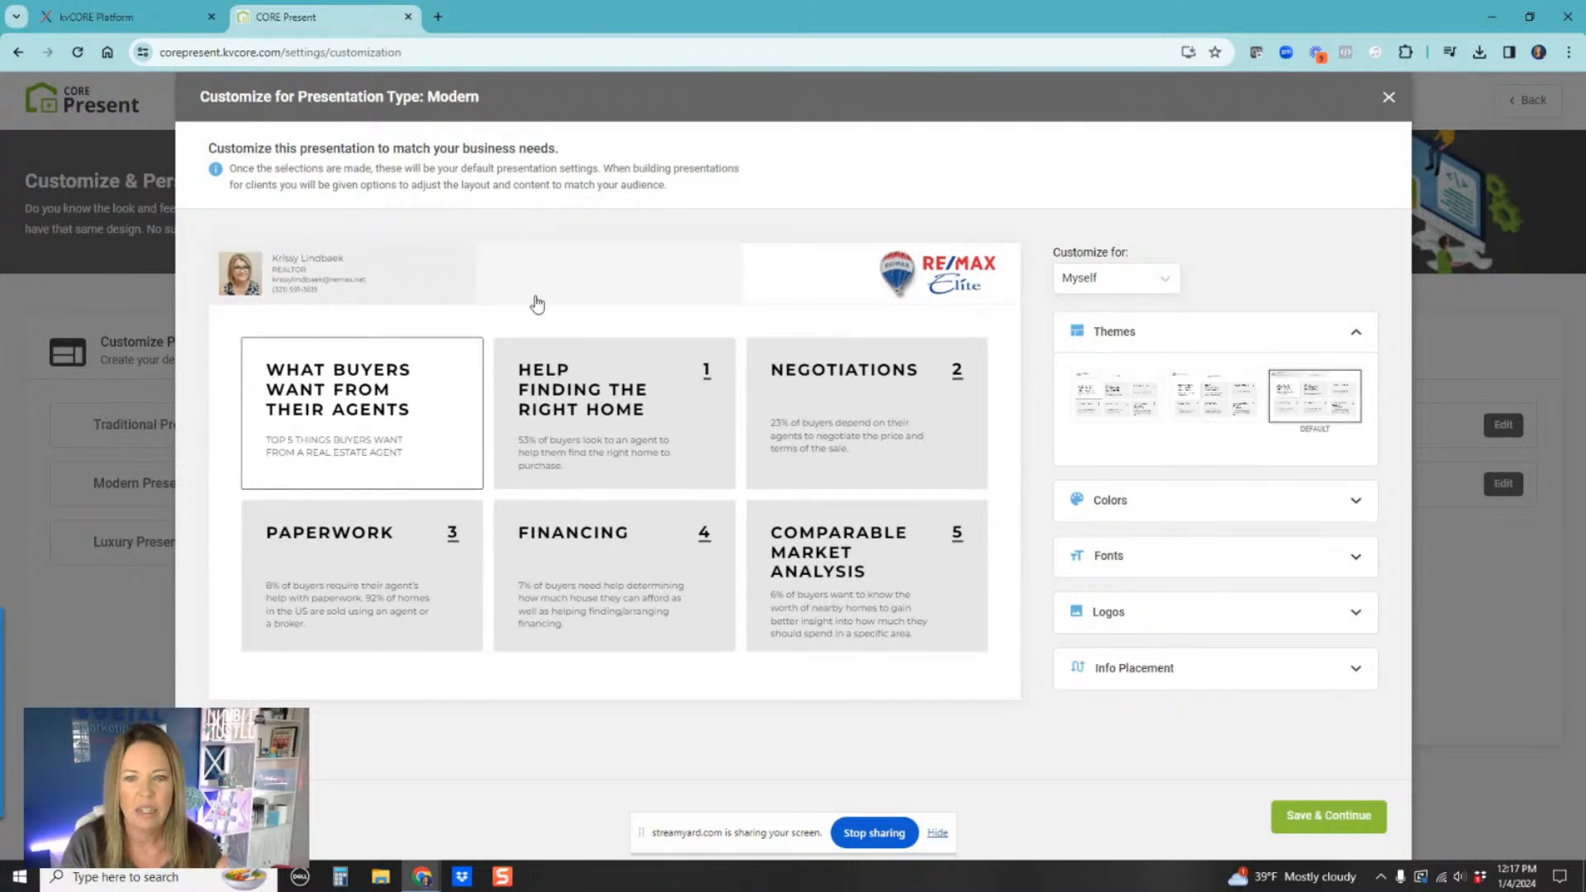
left_click(1089, 403)
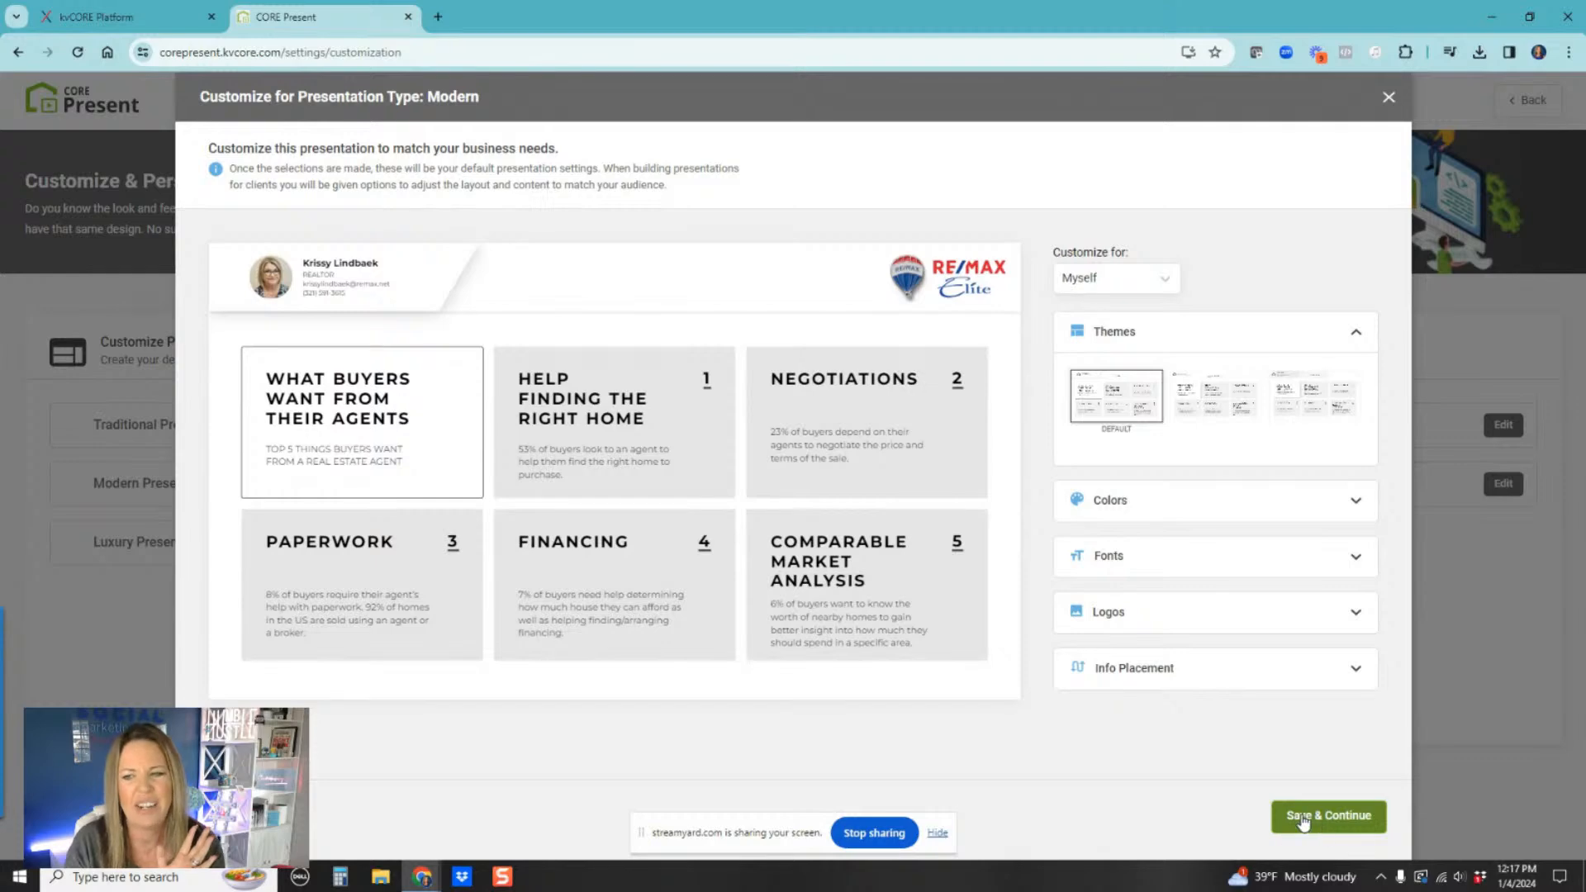
Step: Check the Modern primary color picker without changes and save the Modern presentation settings and slides
left_click(1192, 502)
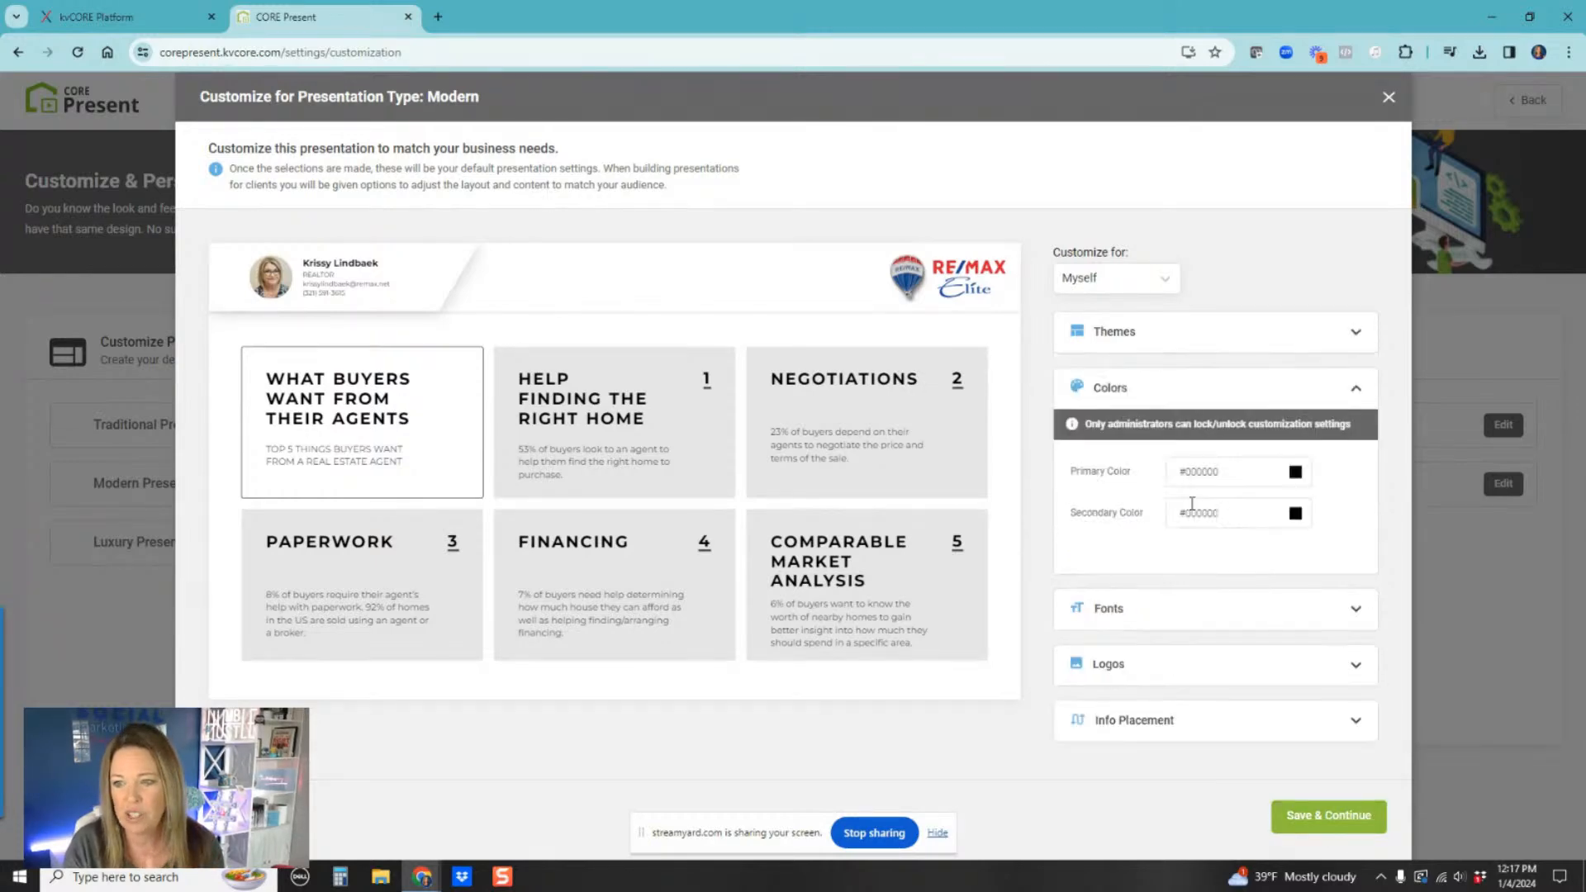
left_click(1295, 472)
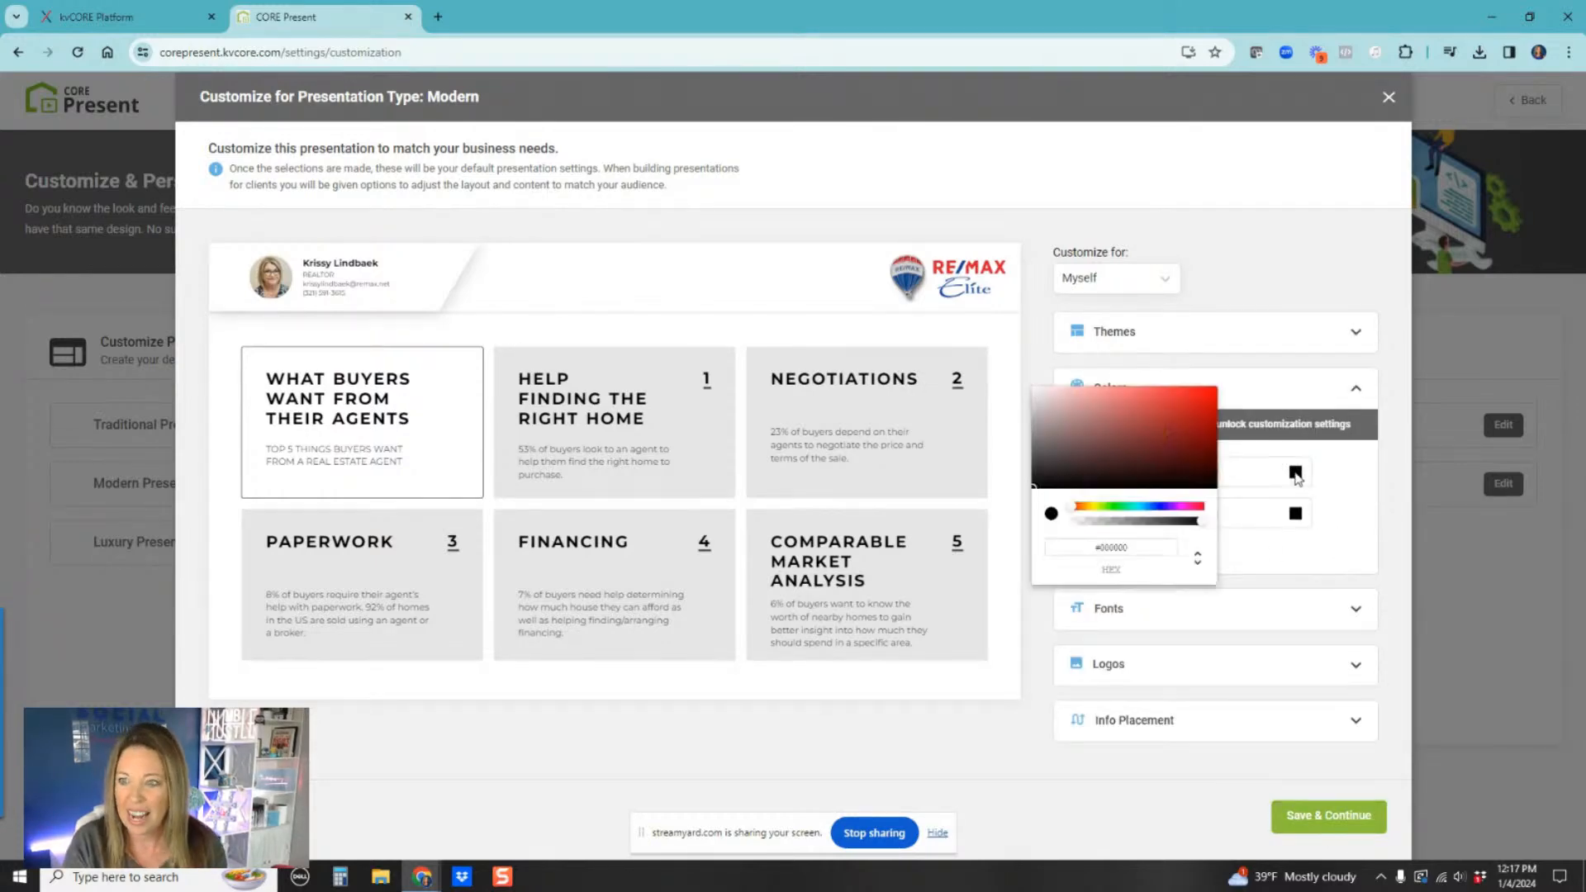
left_click(1331, 500)
left_click(1344, 819)
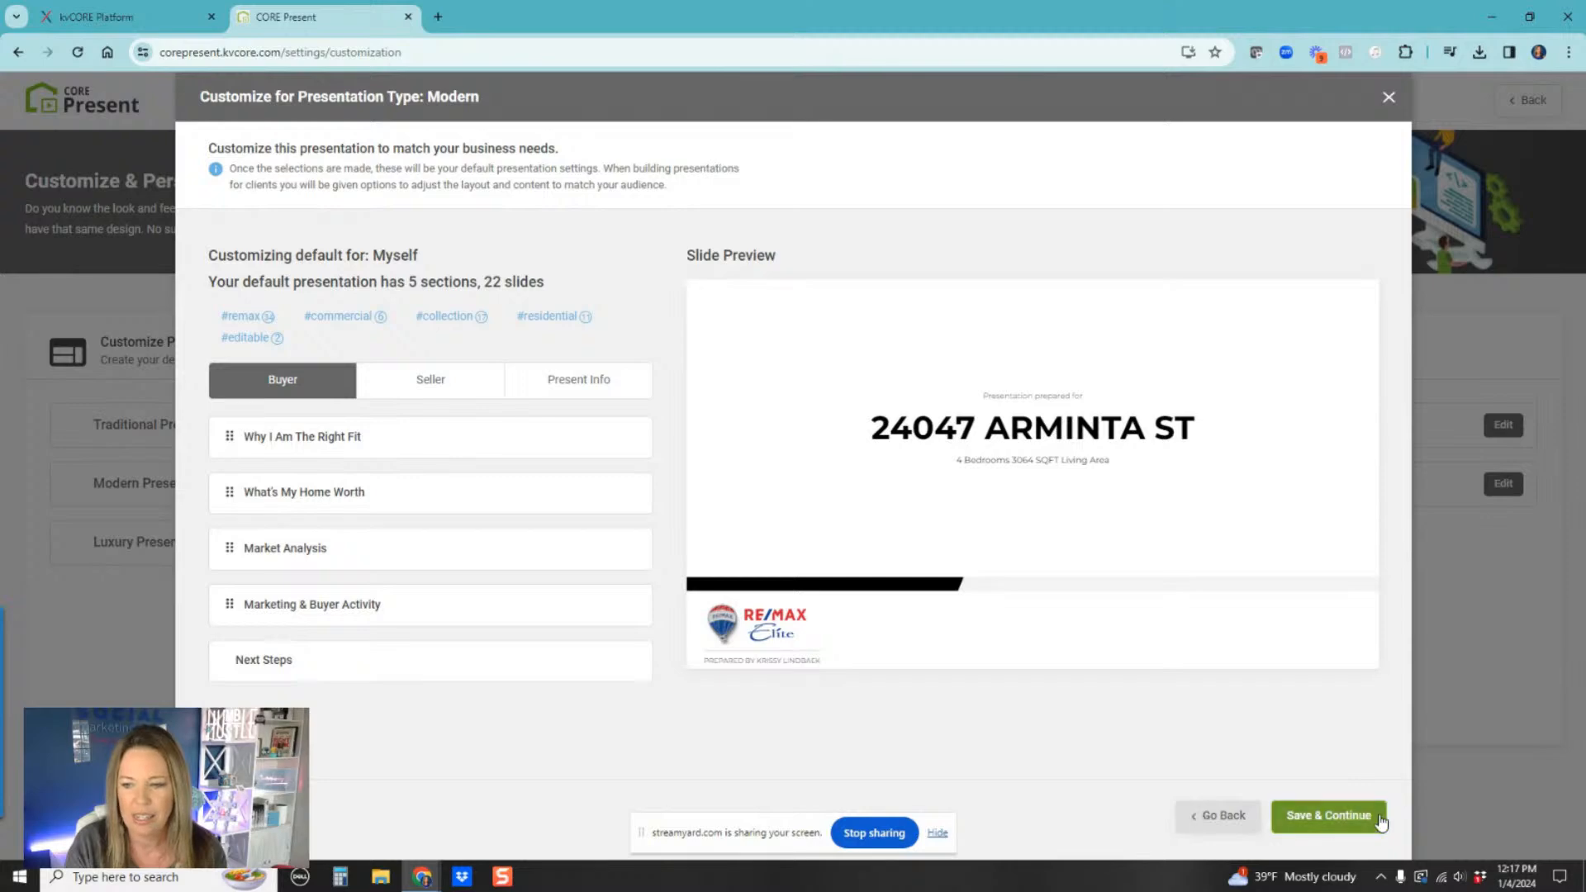
left_click(1330, 818)
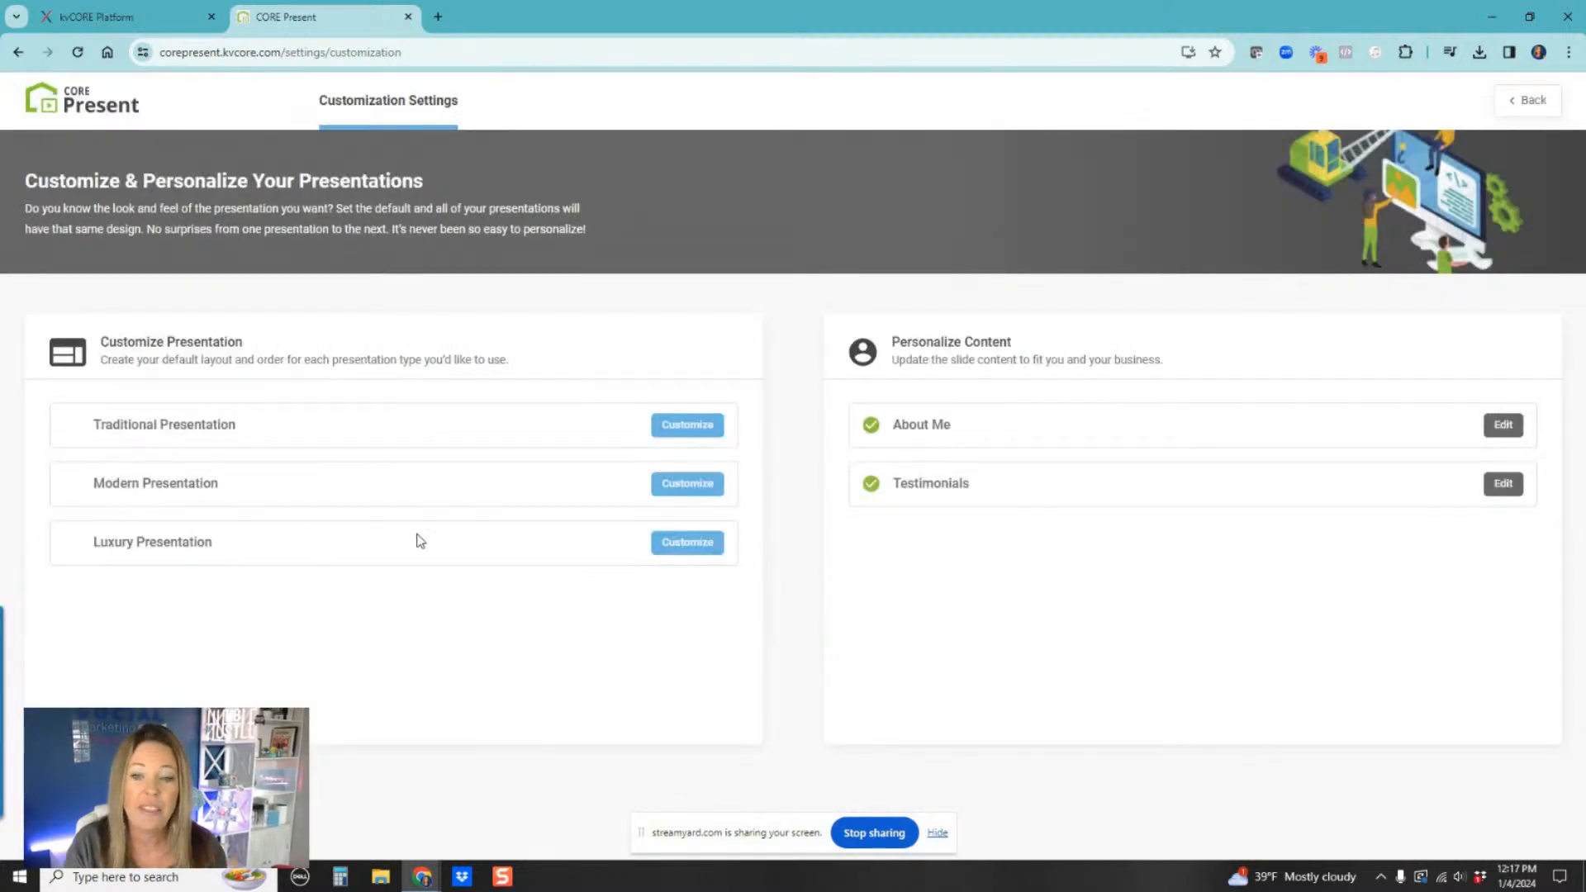
Step: Open the Luxury presentation customization and set its primary color to dark navy #05135f
left_click(679, 548)
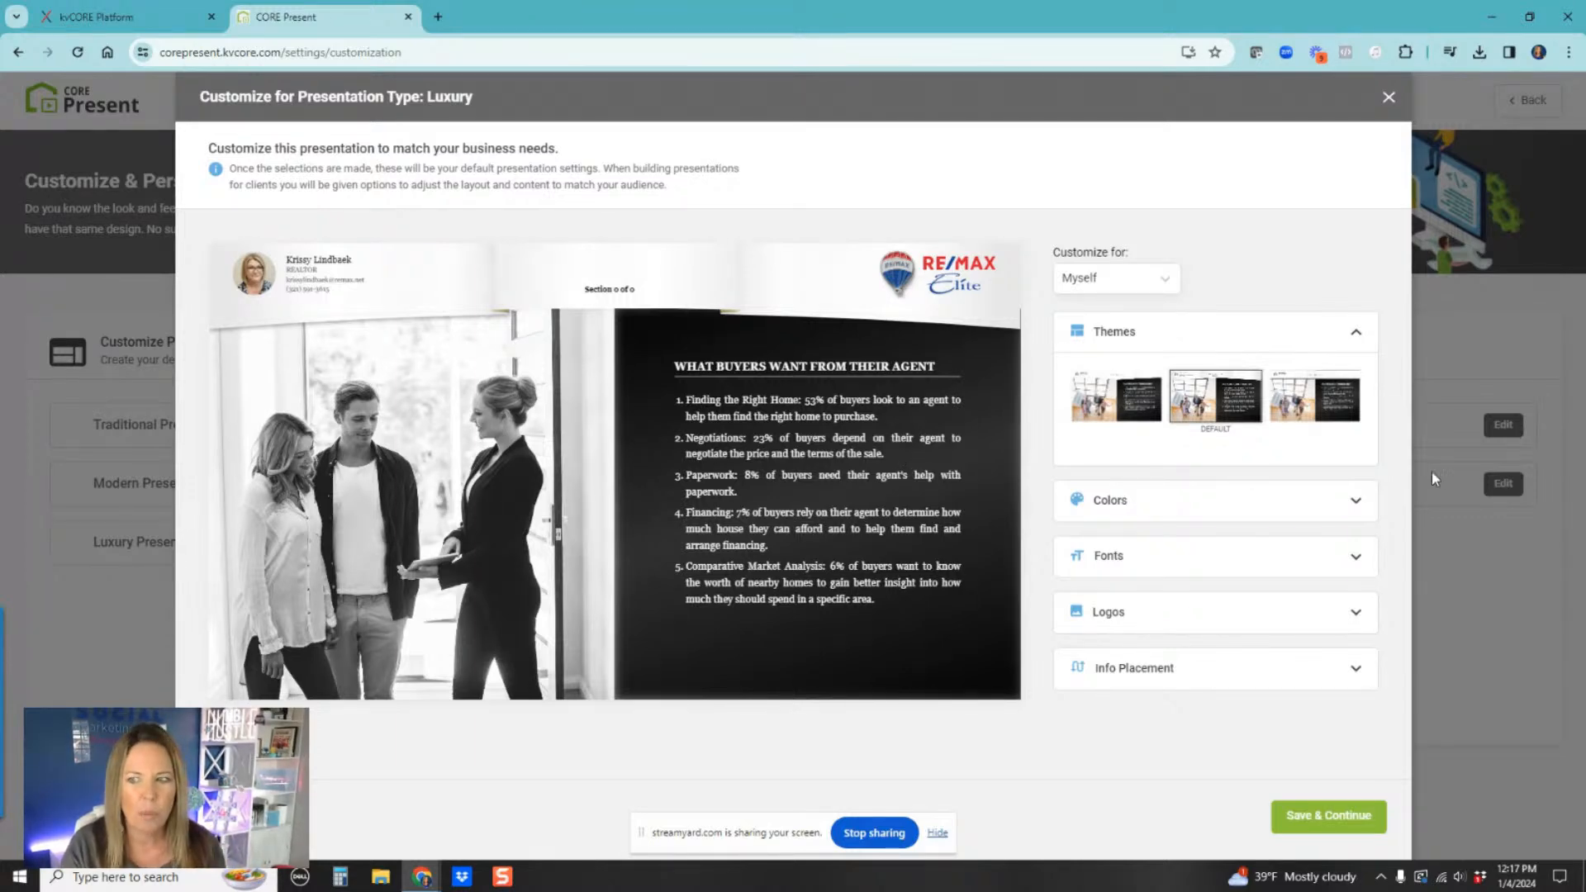
left_click(1359, 502)
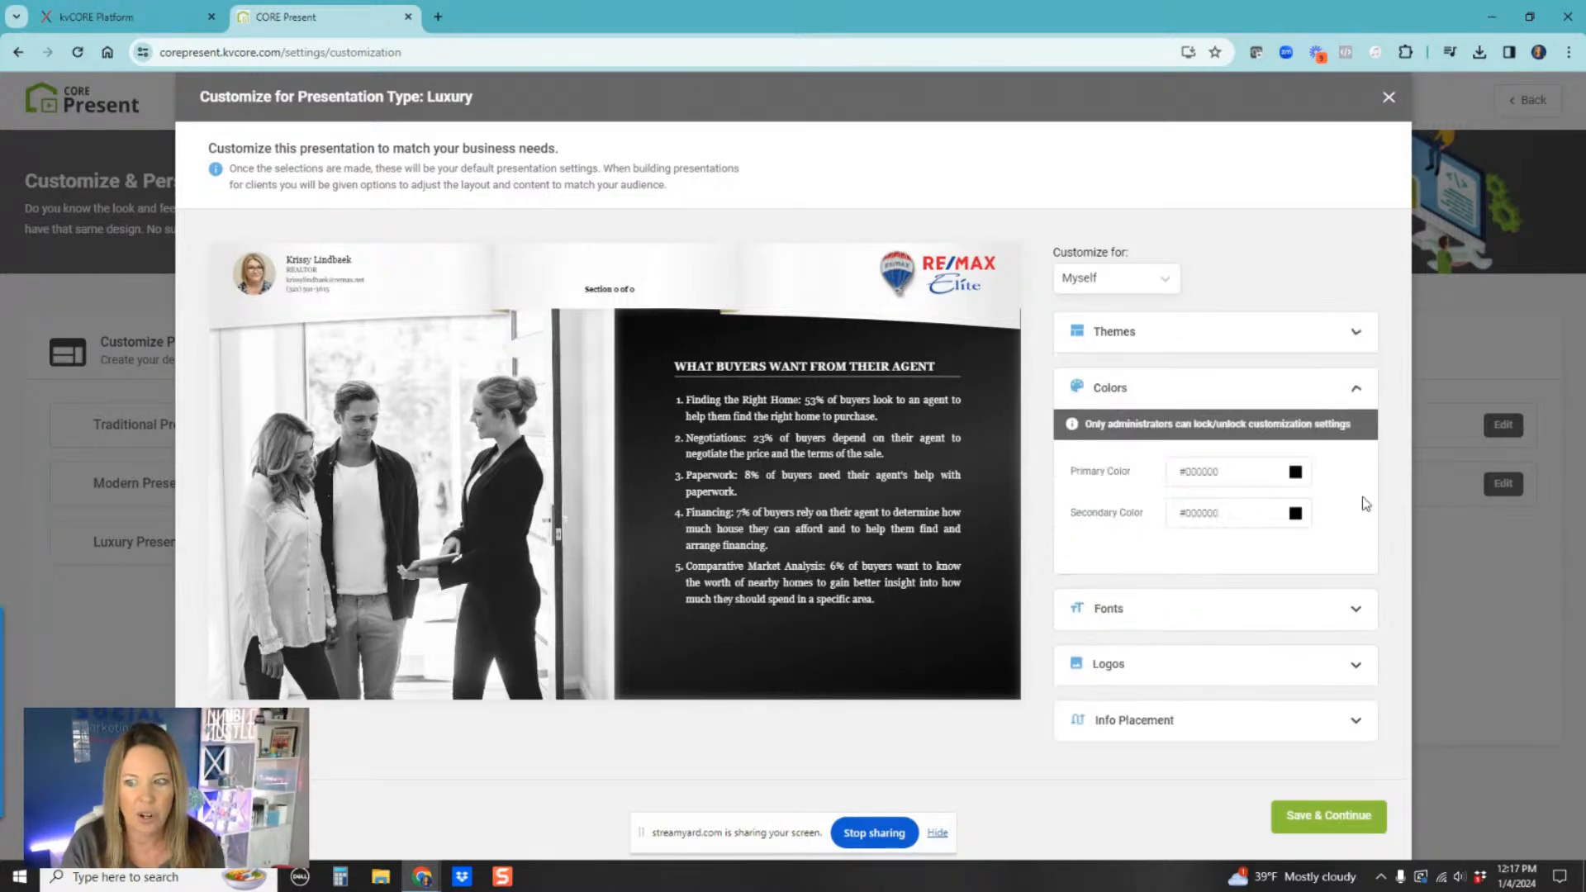
left_click(1295, 475)
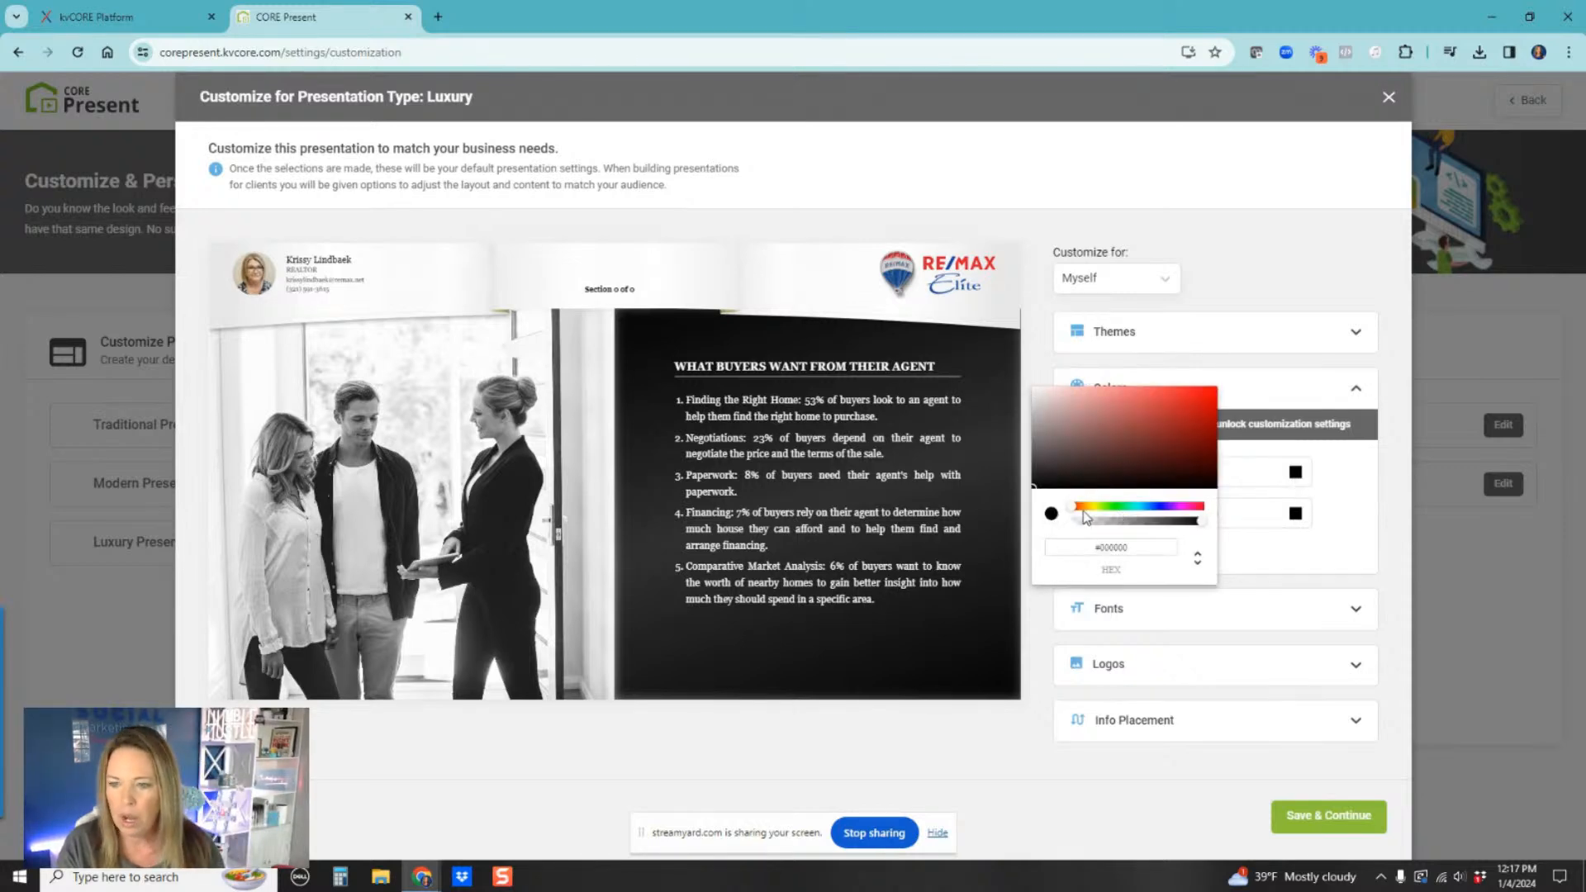
left_click_drag(1079, 512, 1159, 523)
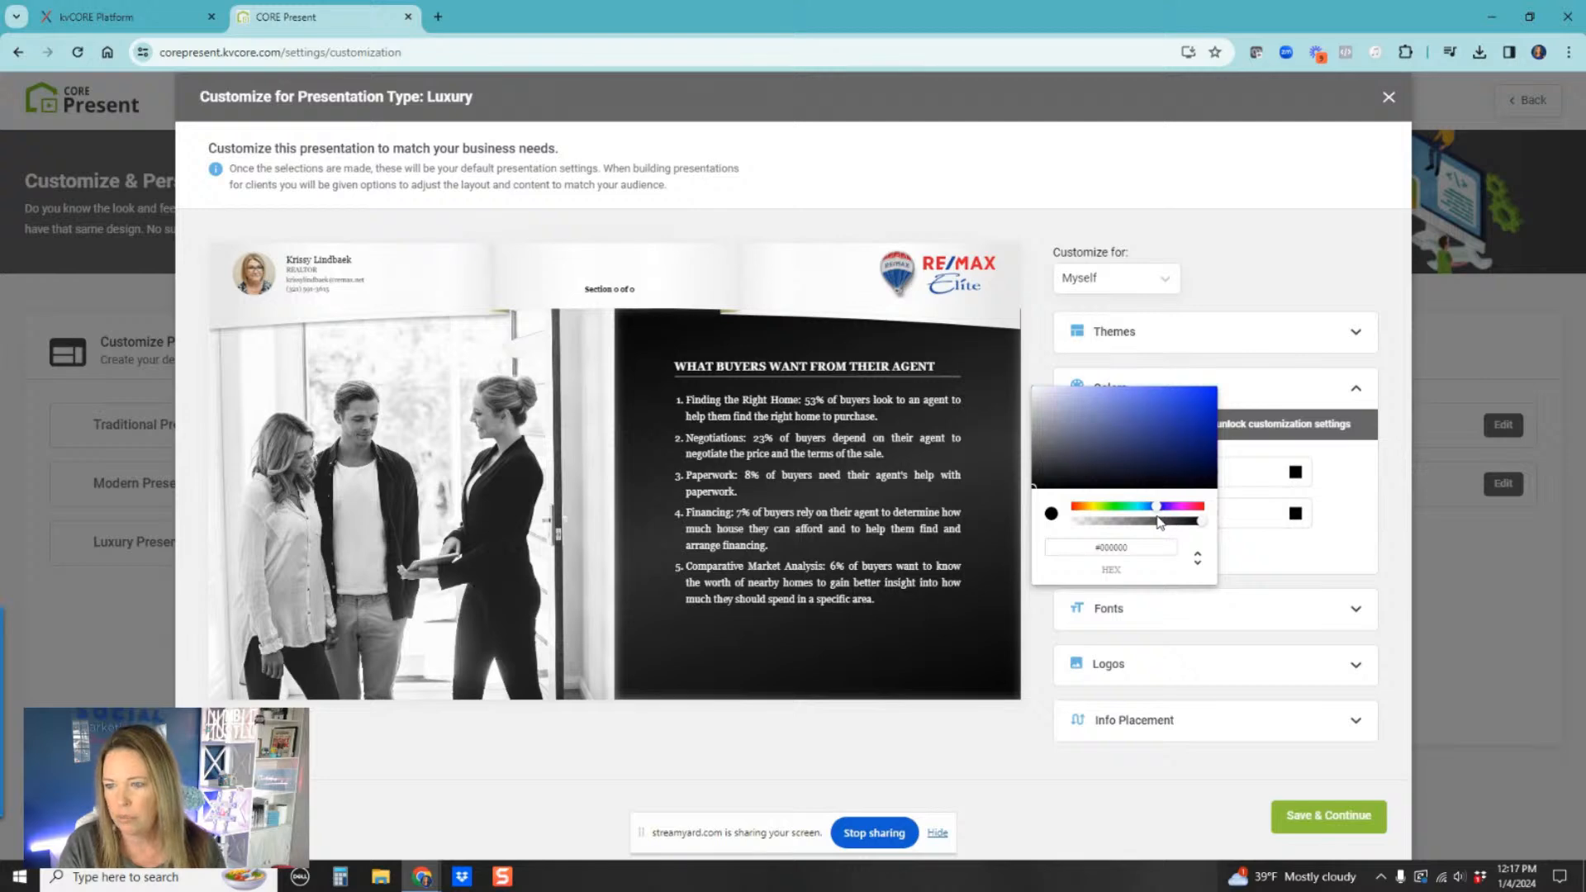
left_click(1209, 452)
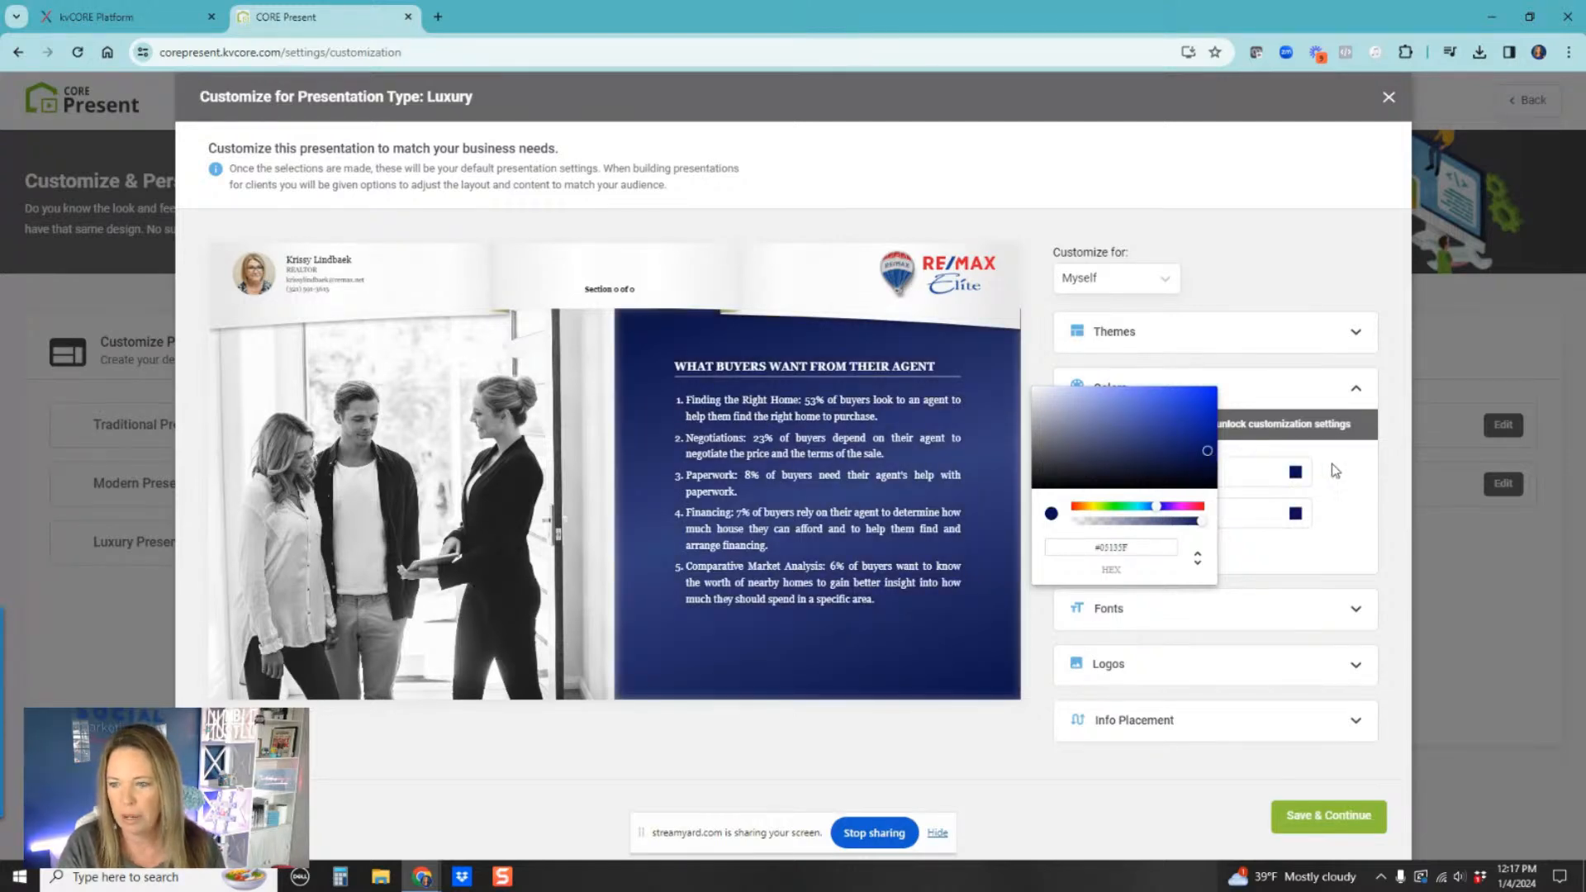
left_click(1338, 494)
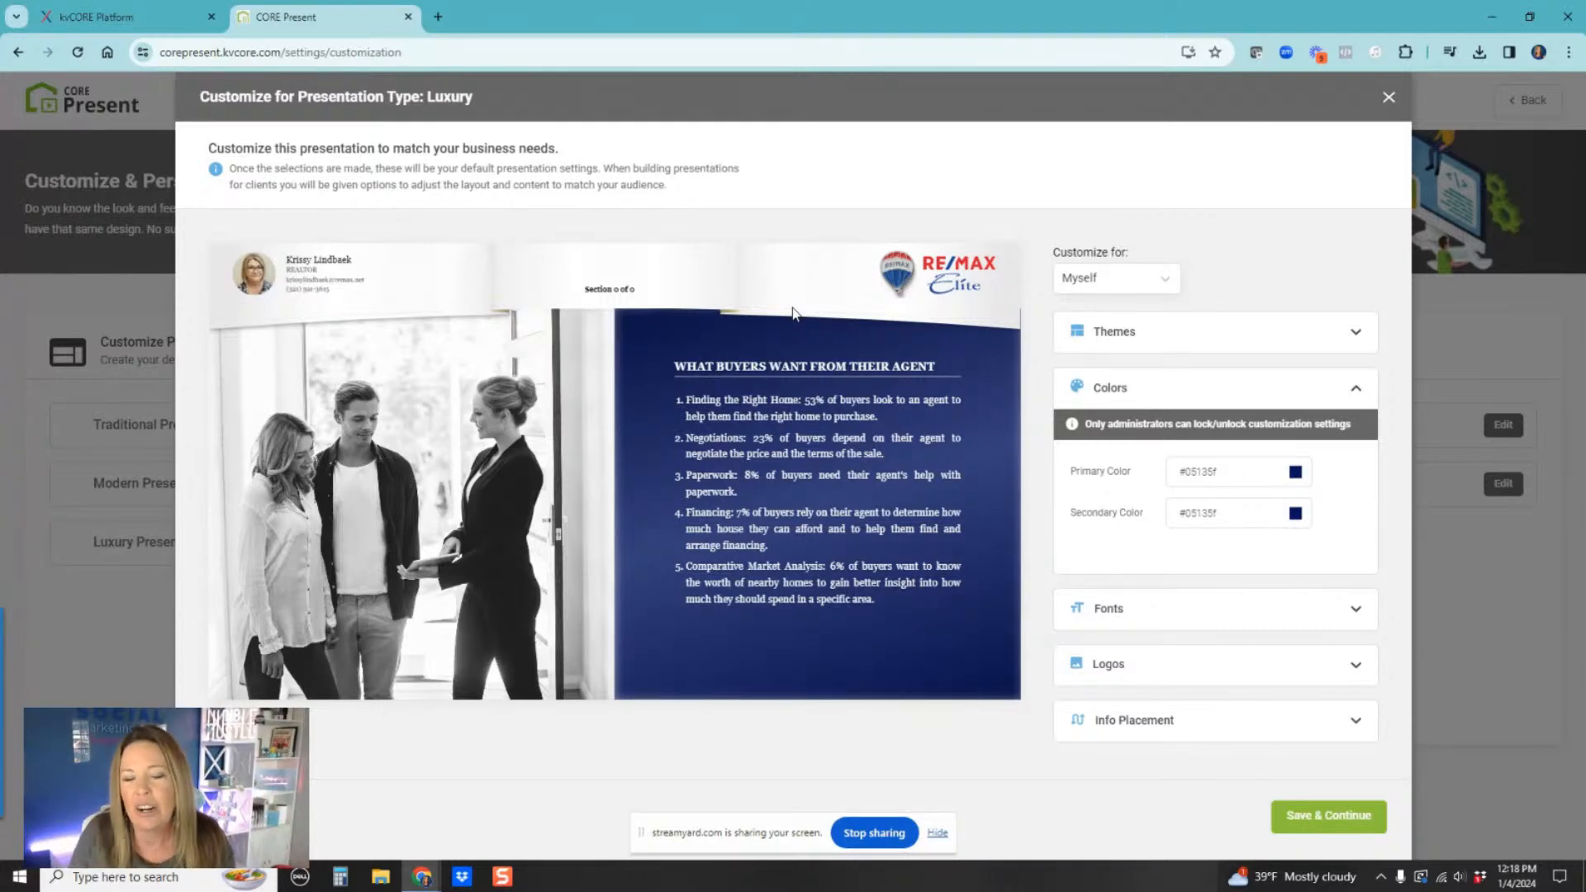
Step: Review the Luxury logos, save the Luxury presentation settings and close the slide ordering dialog
left_click(1356, 665)
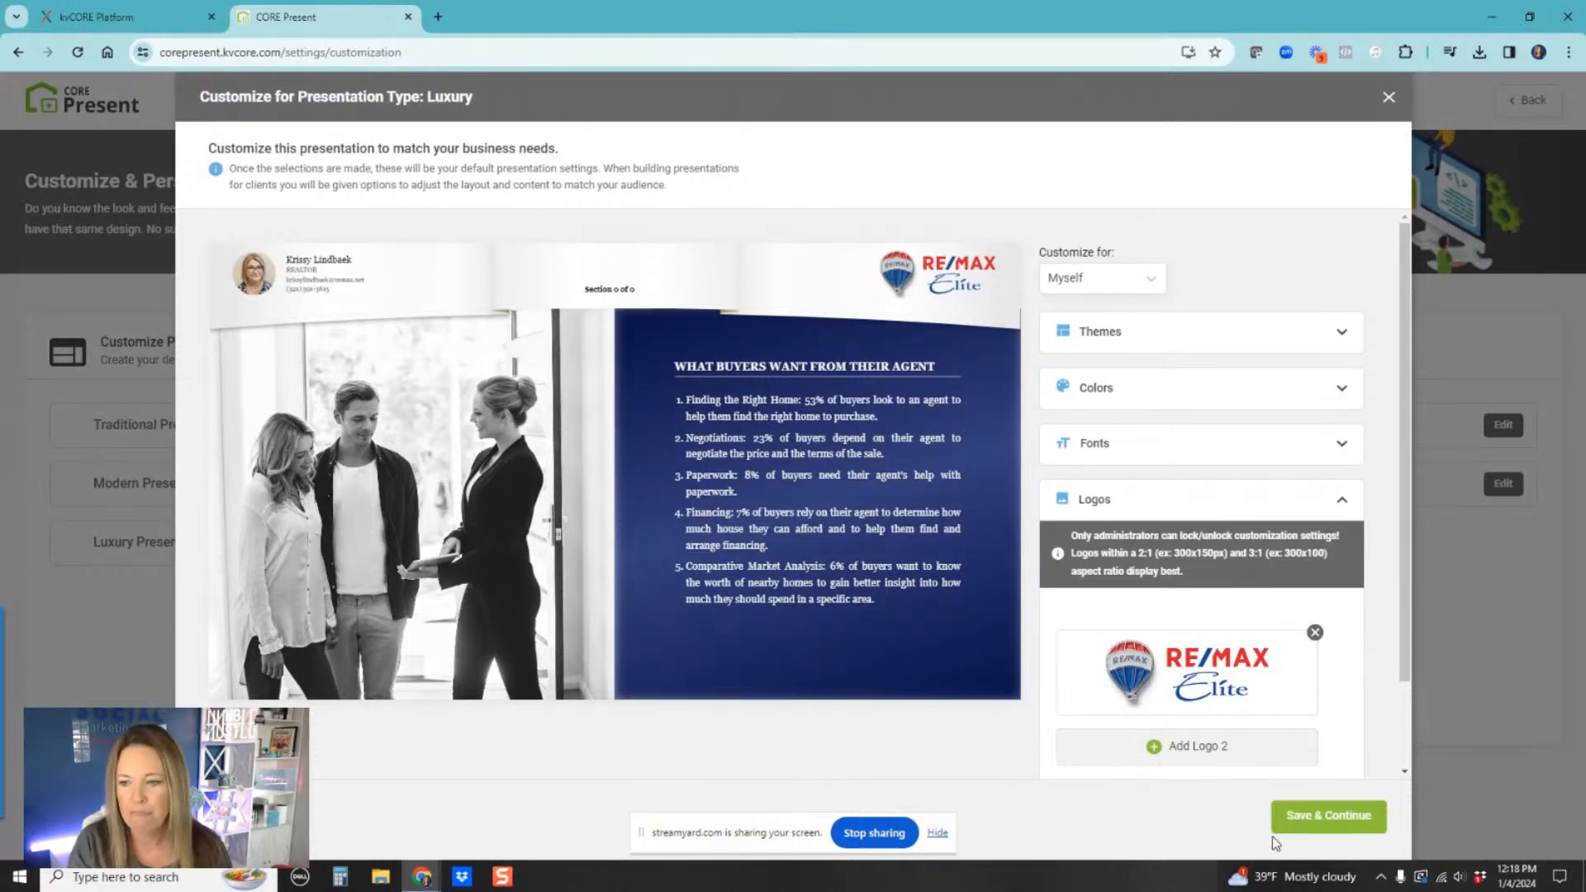
left_click(1329, 816)
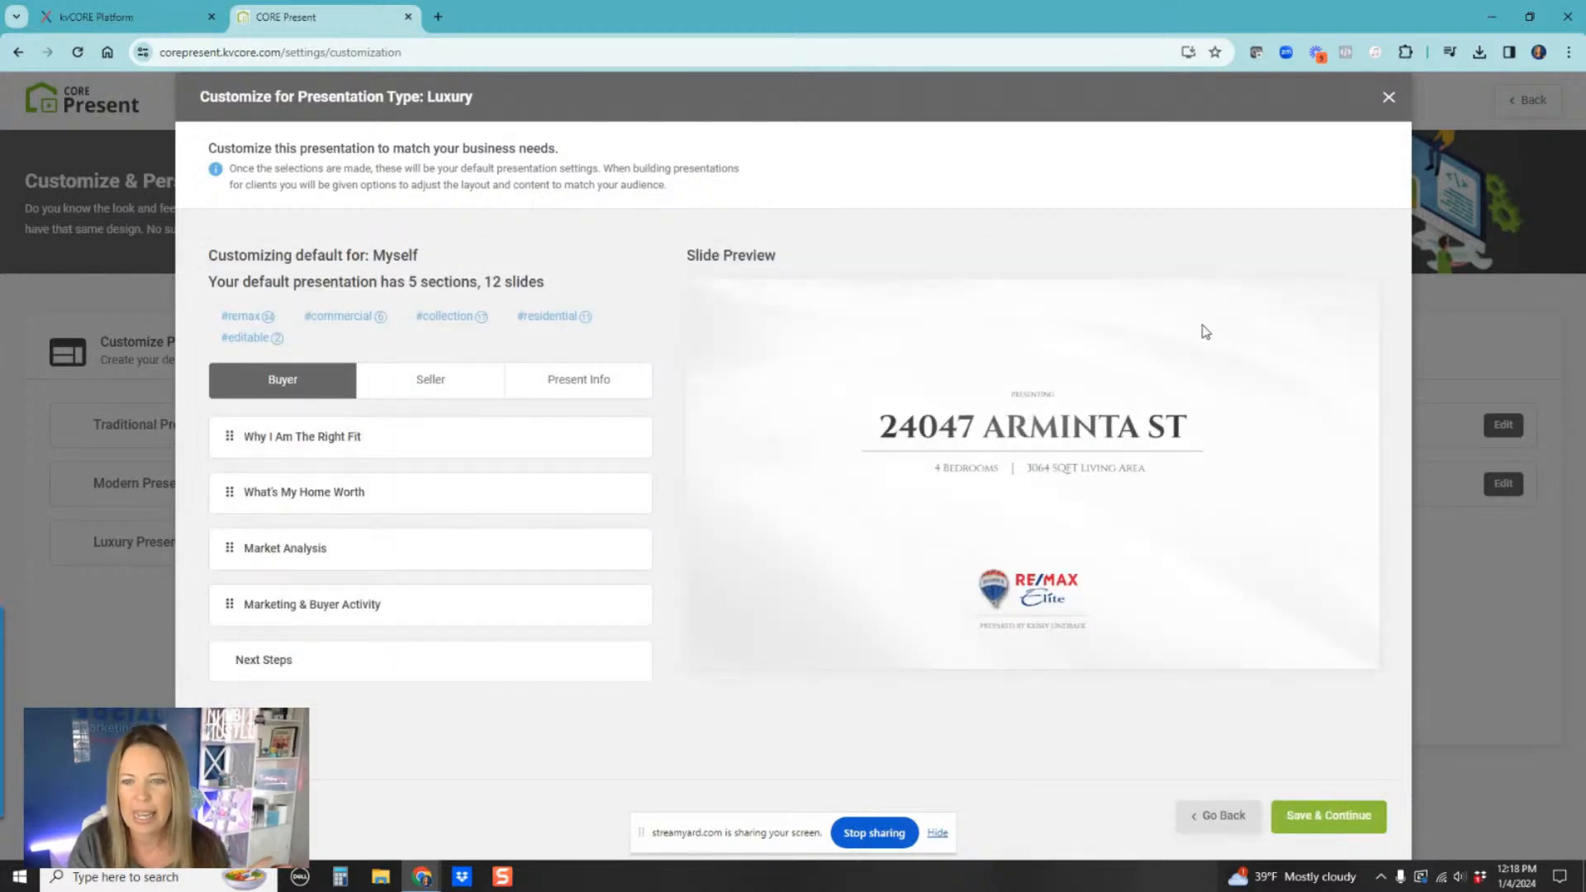
left_click(1389, 97)
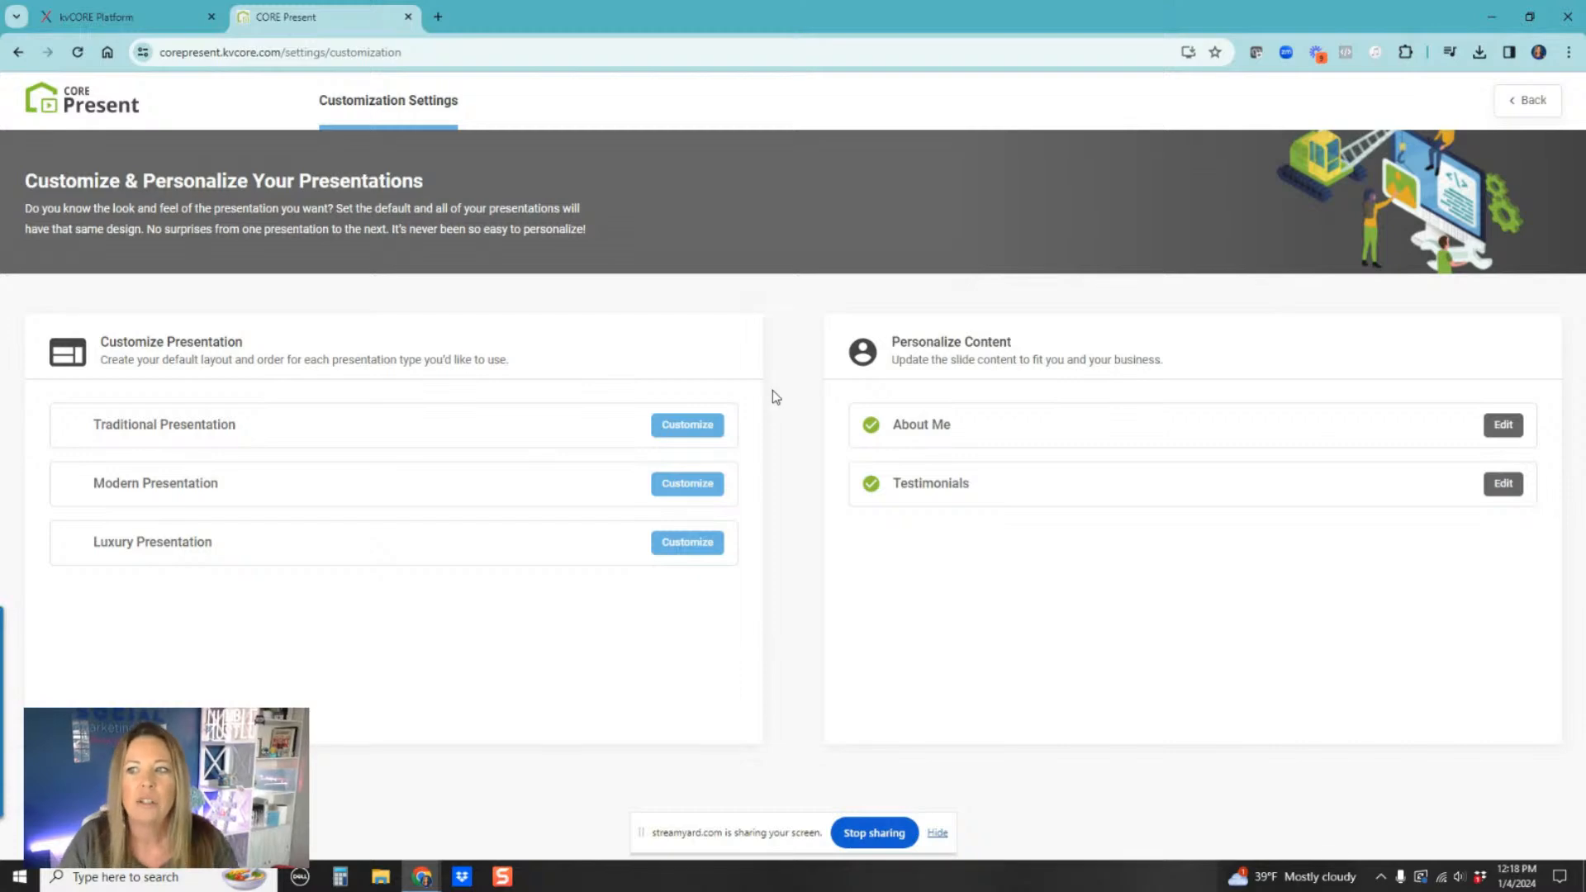
Step: Open the Create a Slide dialog from the slide library and review its layout and upload options
left_click(85, 109)
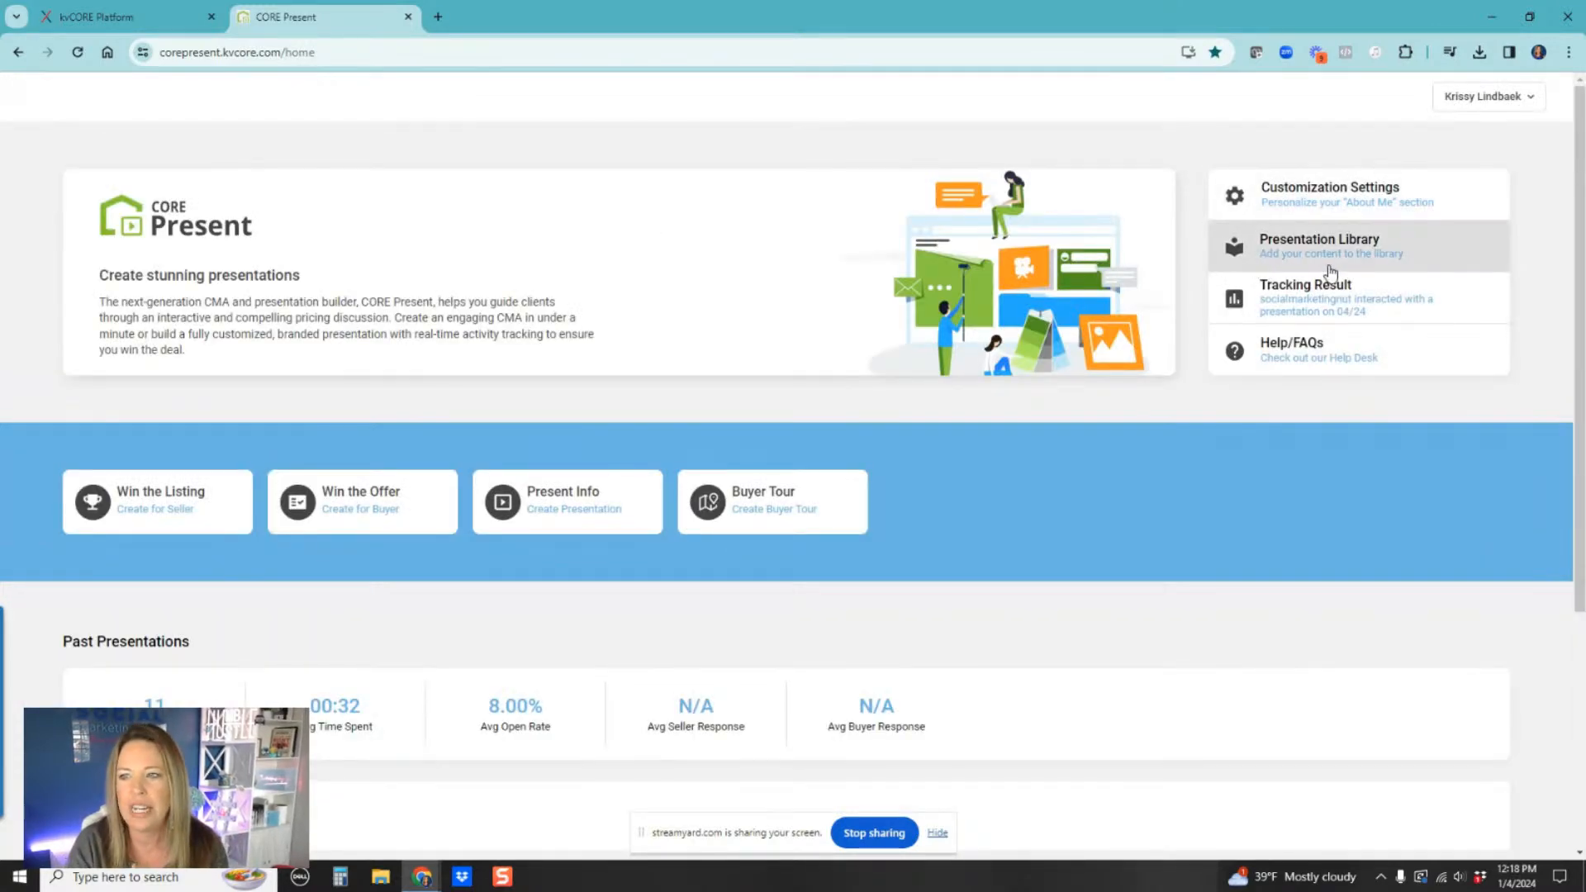
left_click(1325, 249)
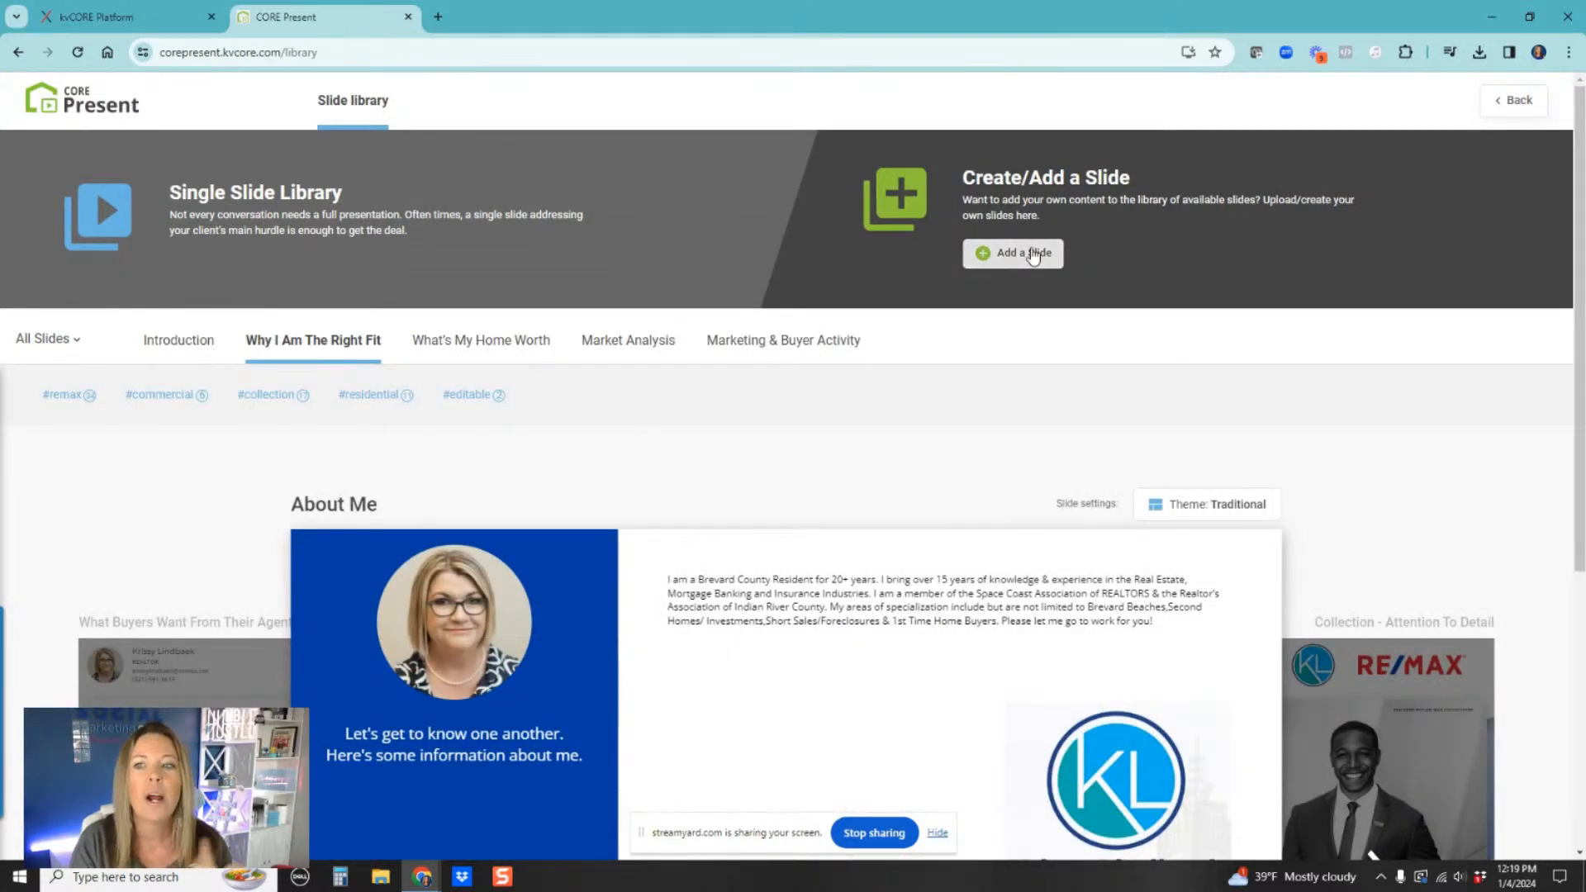
left_click(1033, 257)
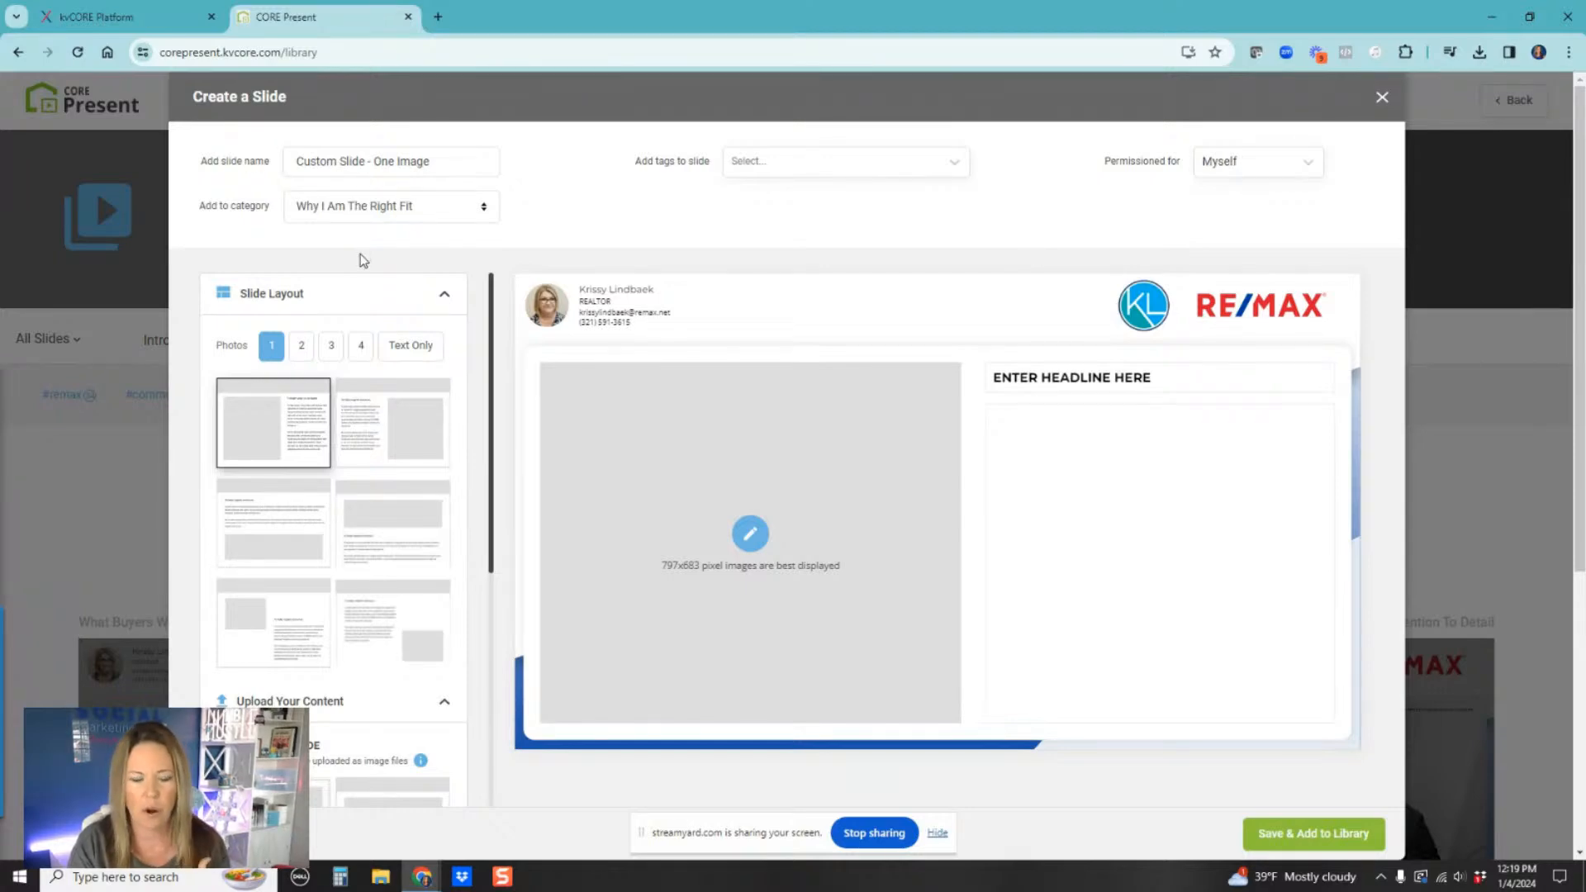
scroll(676, 542, "down", 1)
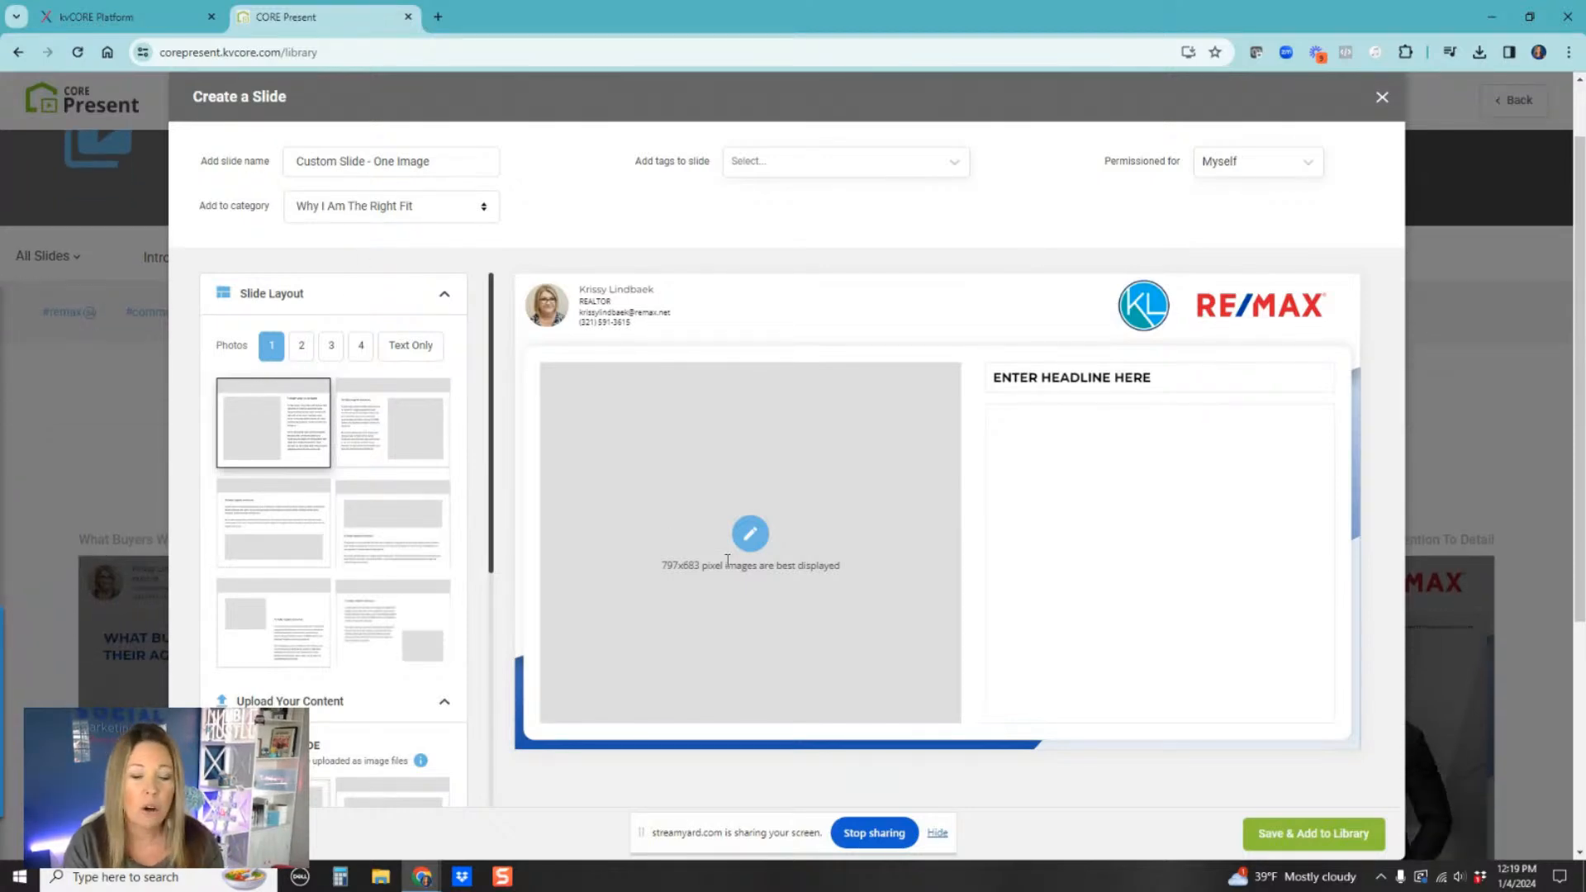
scroll(1063, 538, "down", 3)
scroll(347, 684, "down", 4)
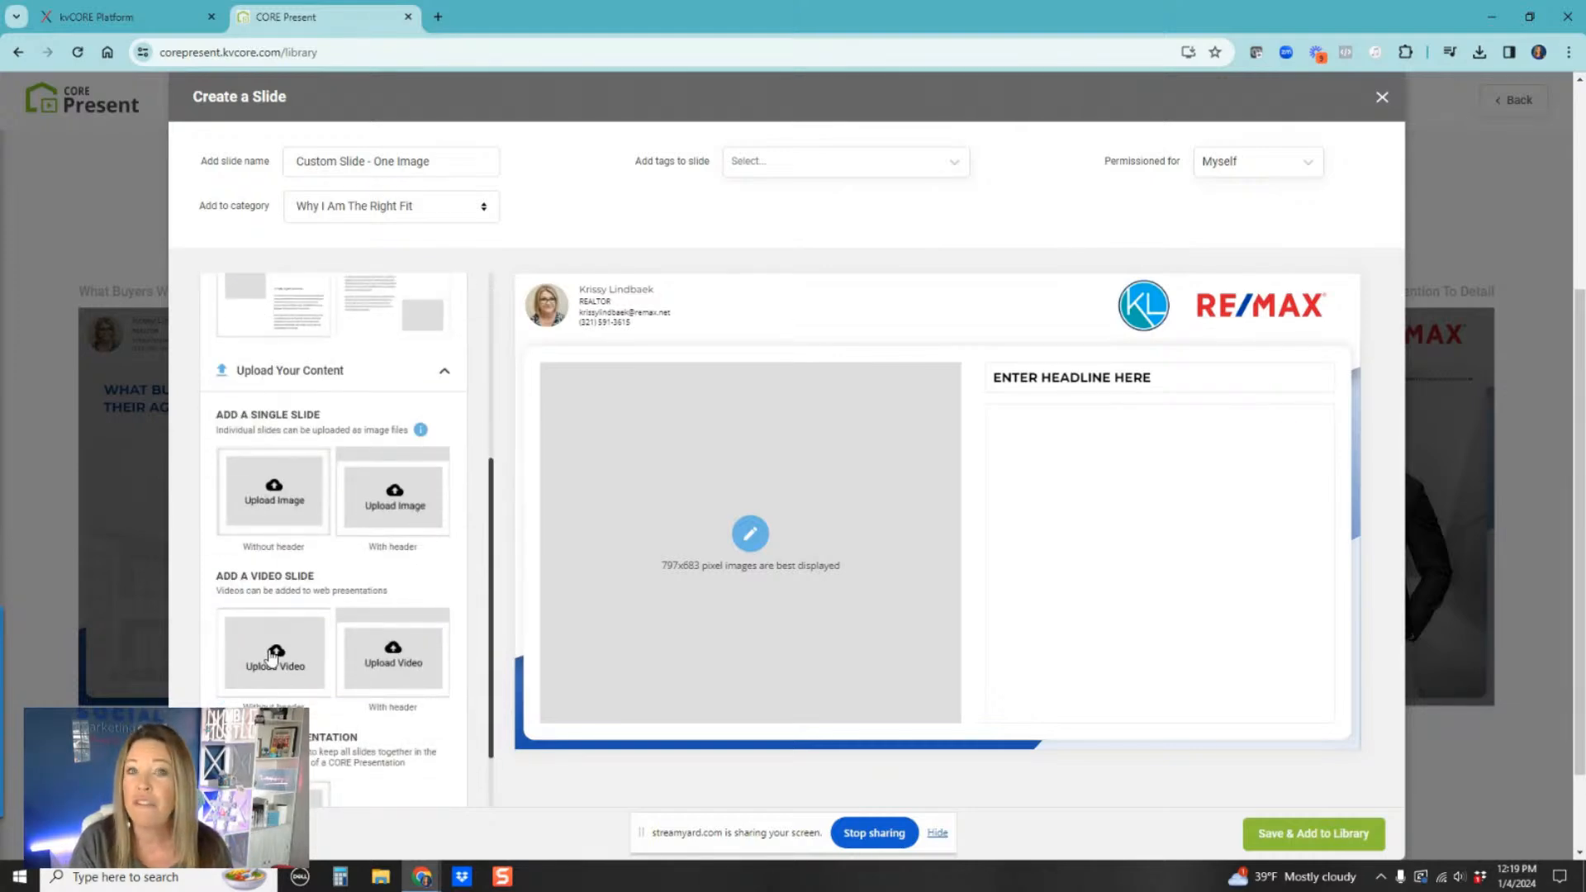
scroll(272, 655, "down", 1)
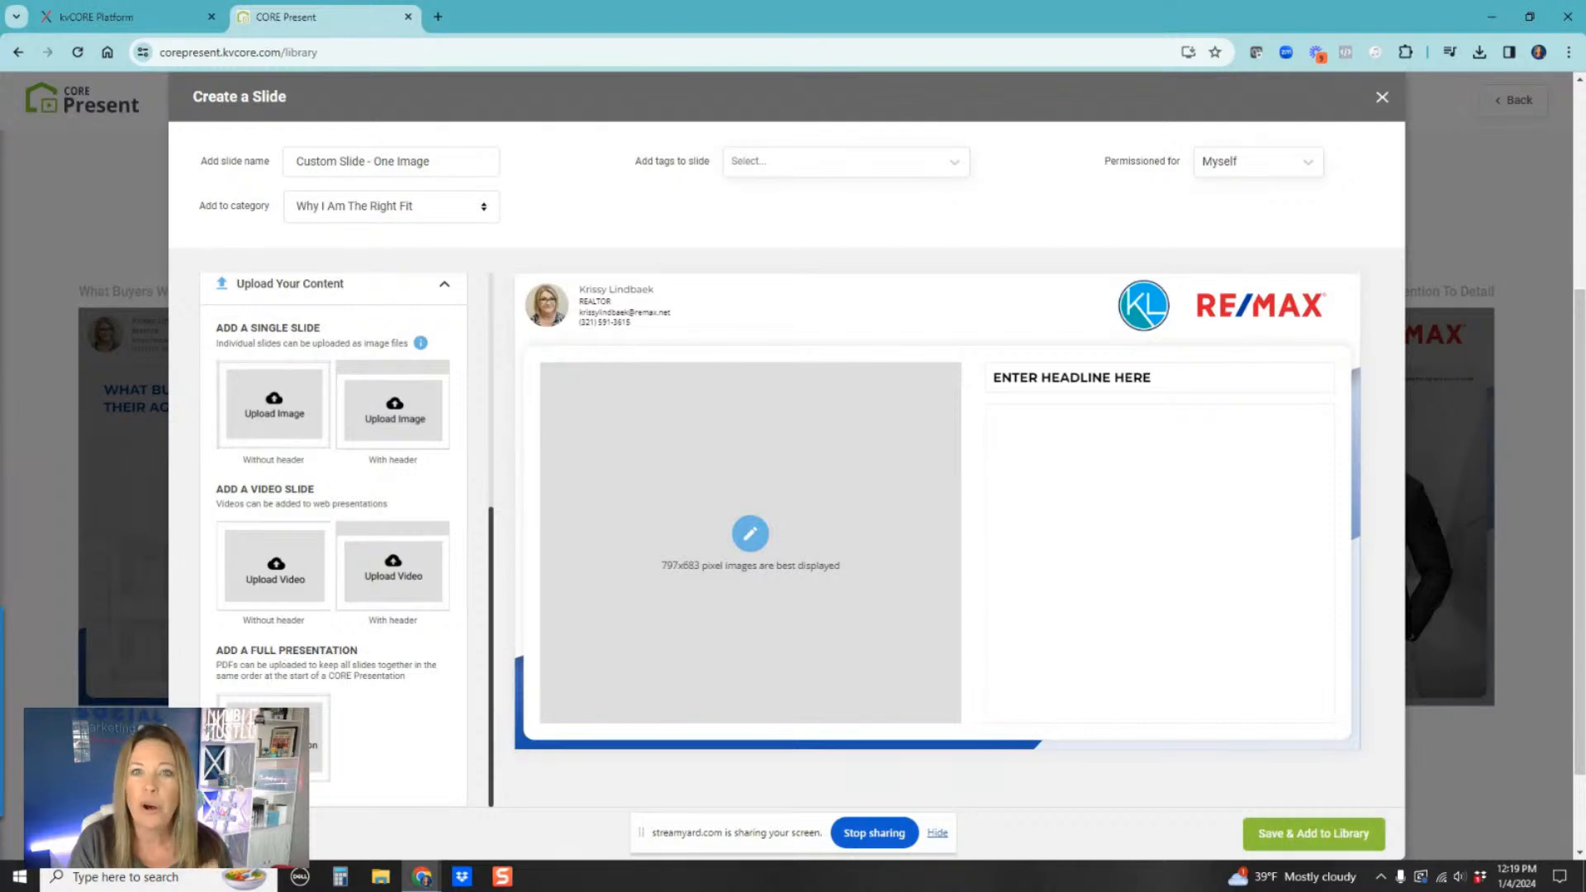
scroll(439, 719, "down", 1)
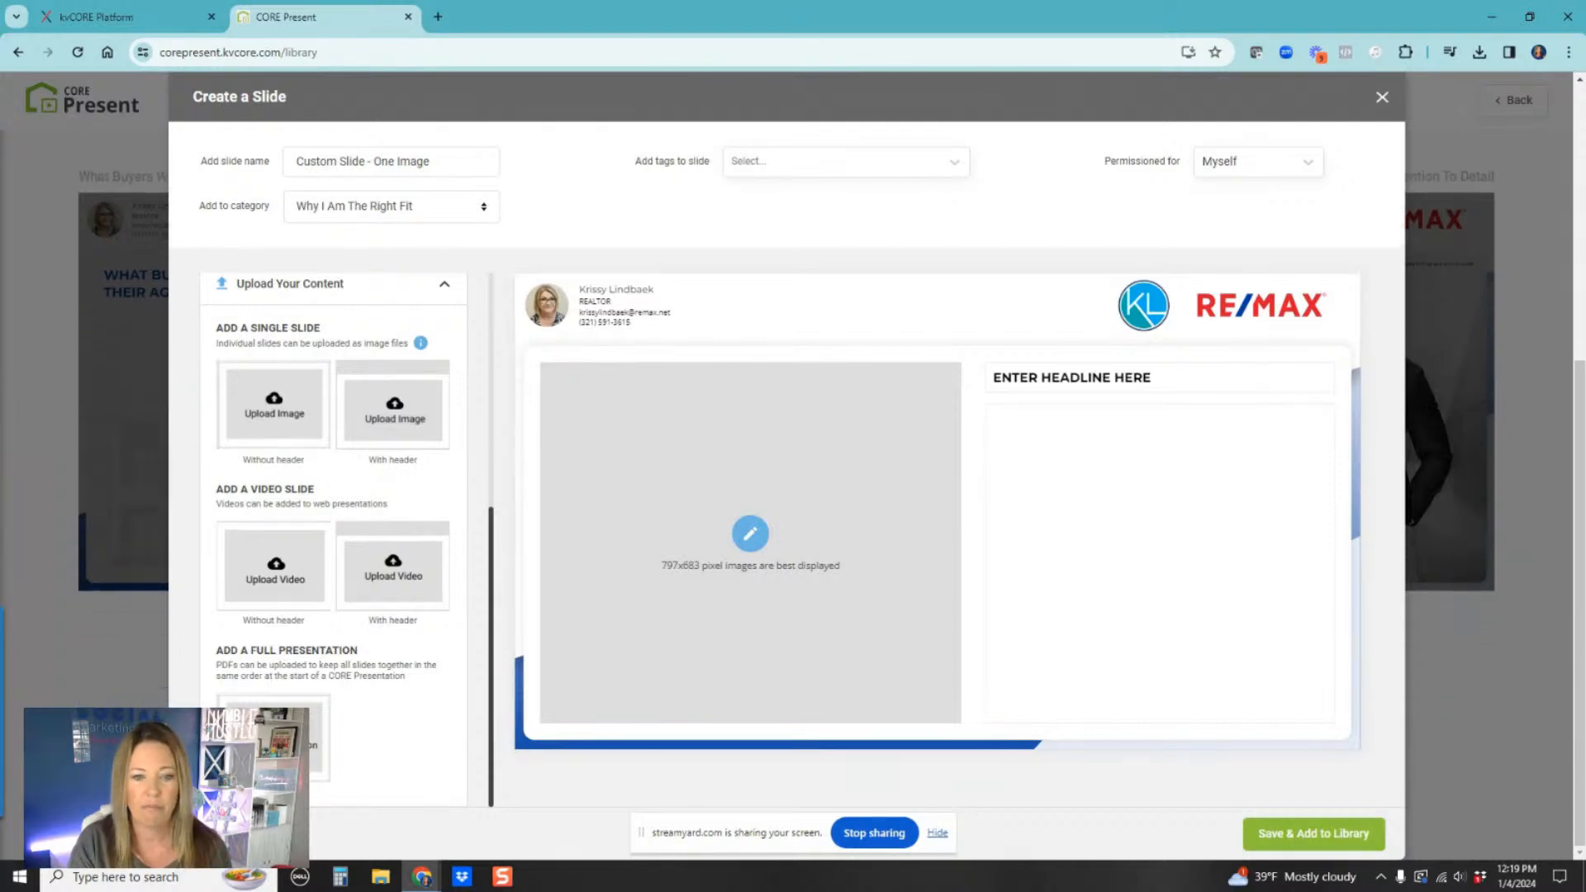
Step: Open the full-presentation PDF upload, then close it and the Create a Slide dialog without saving
left_click(272, 738)
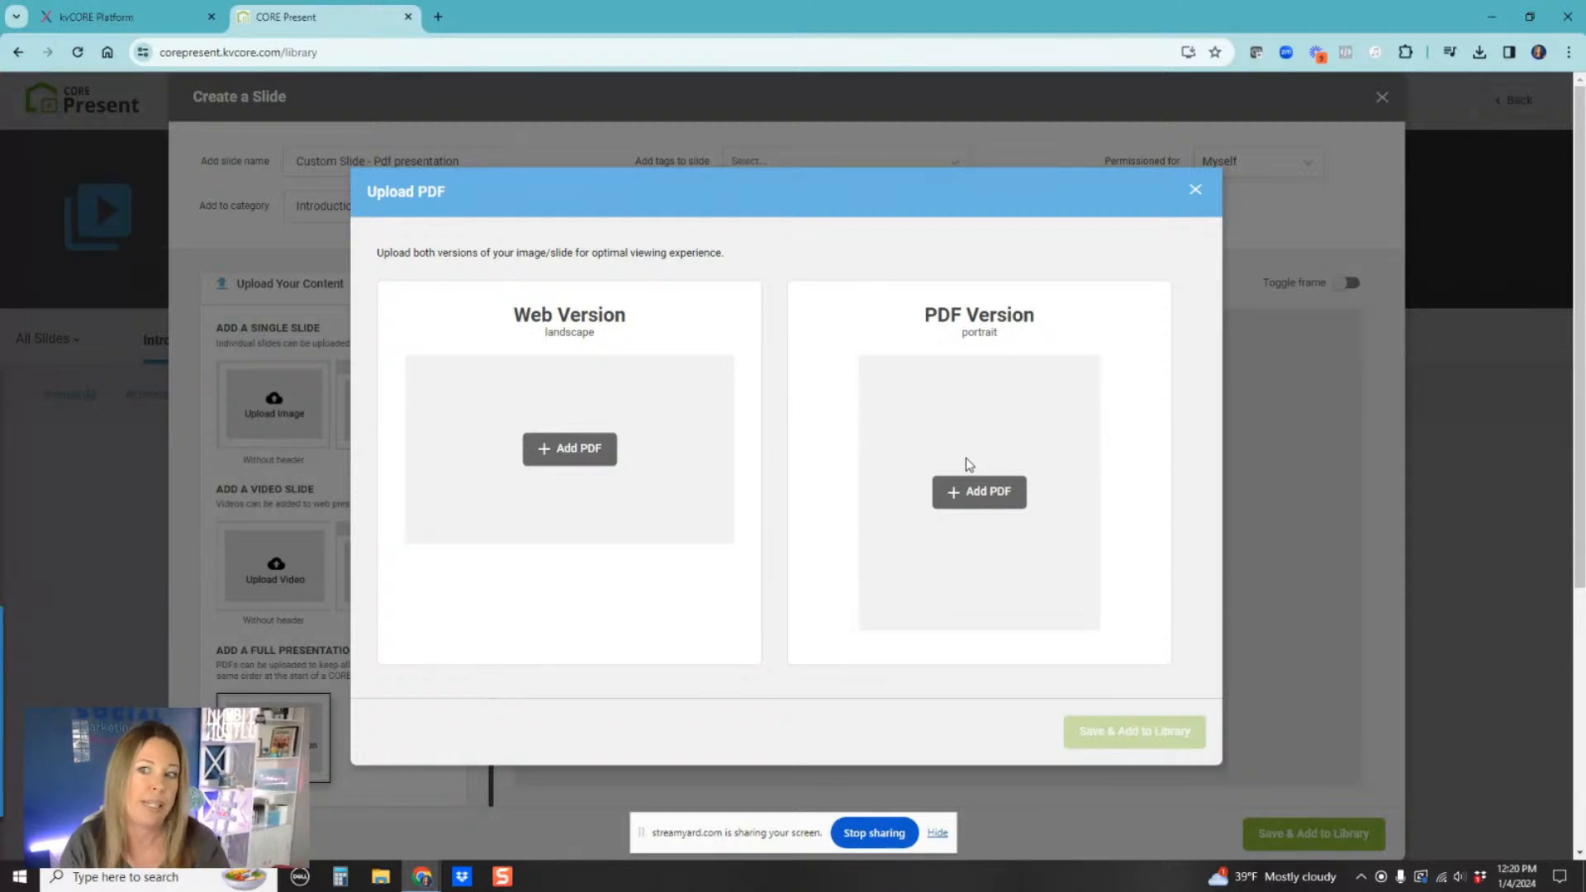
left_click(1195, 193)
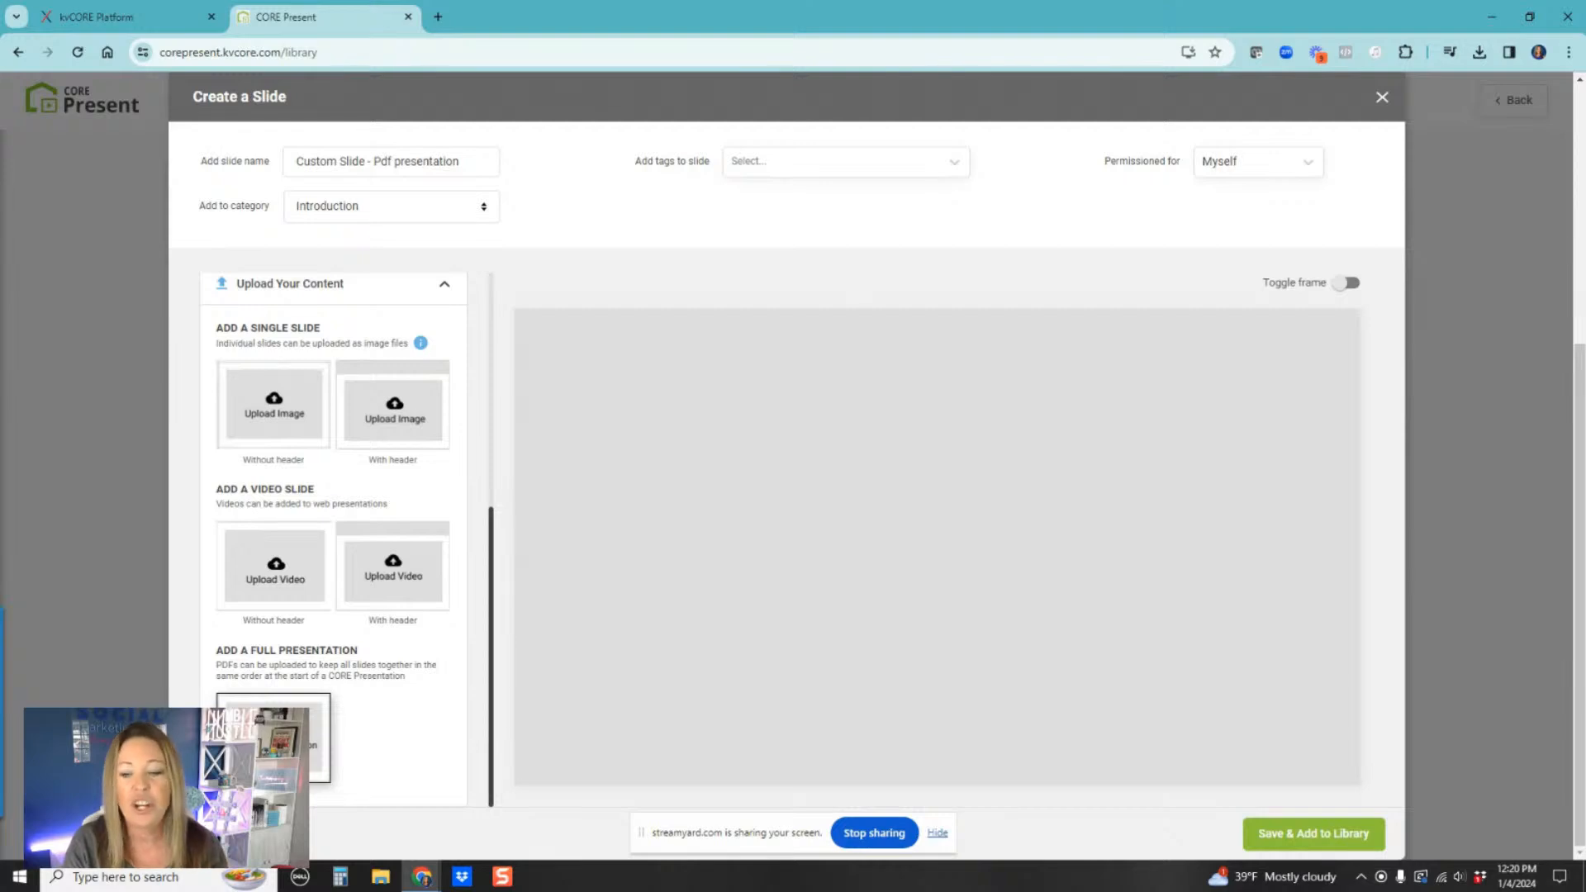
scroll(305, 529, "up", 5)
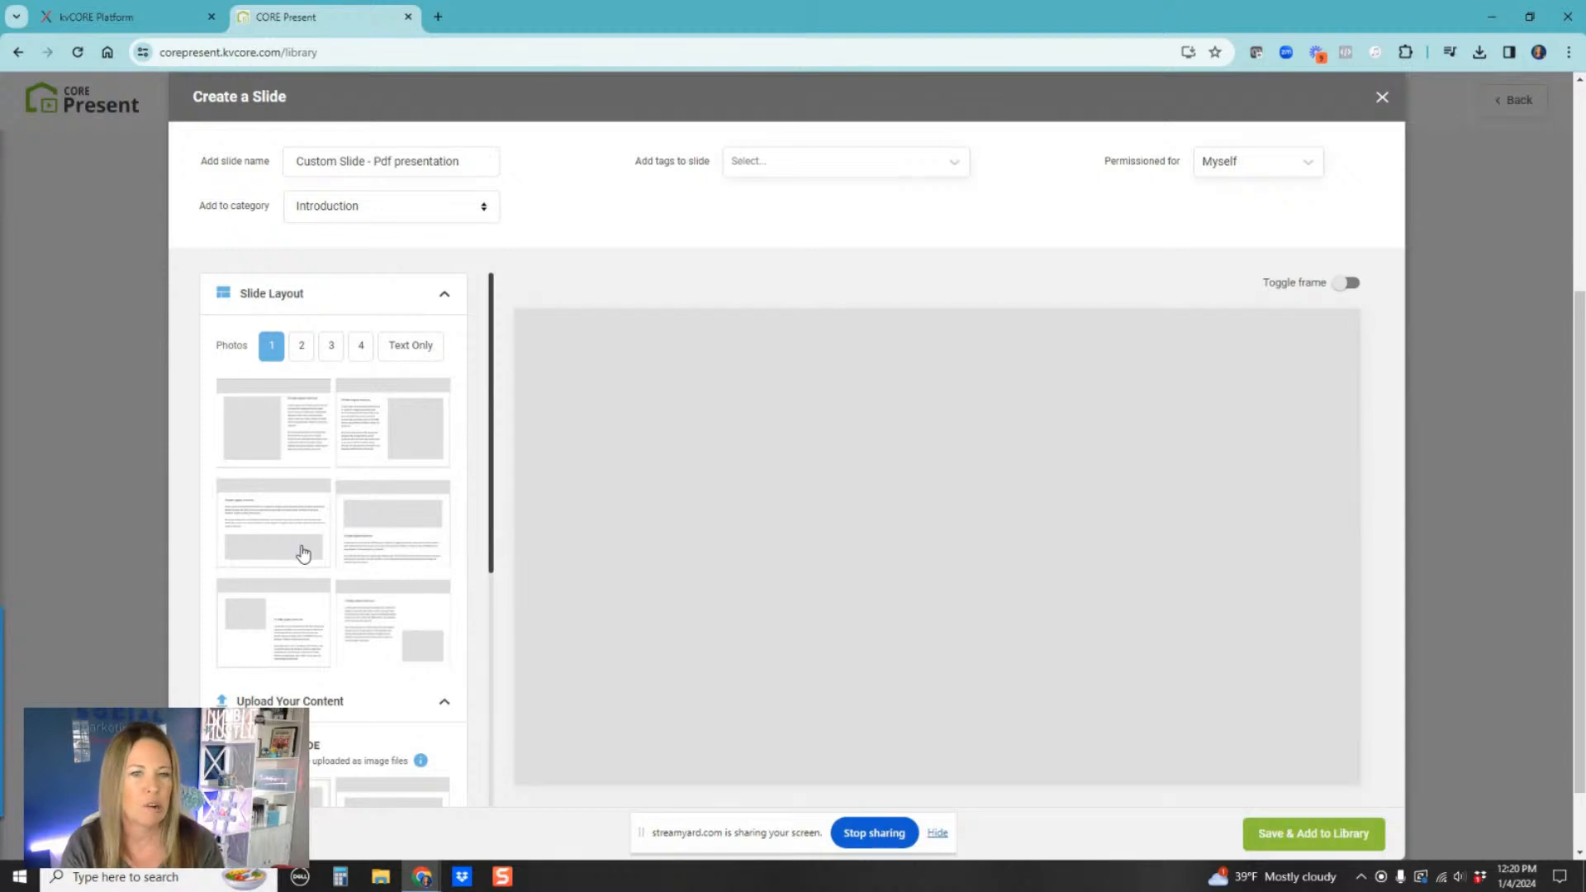
left_click(1382, 97)
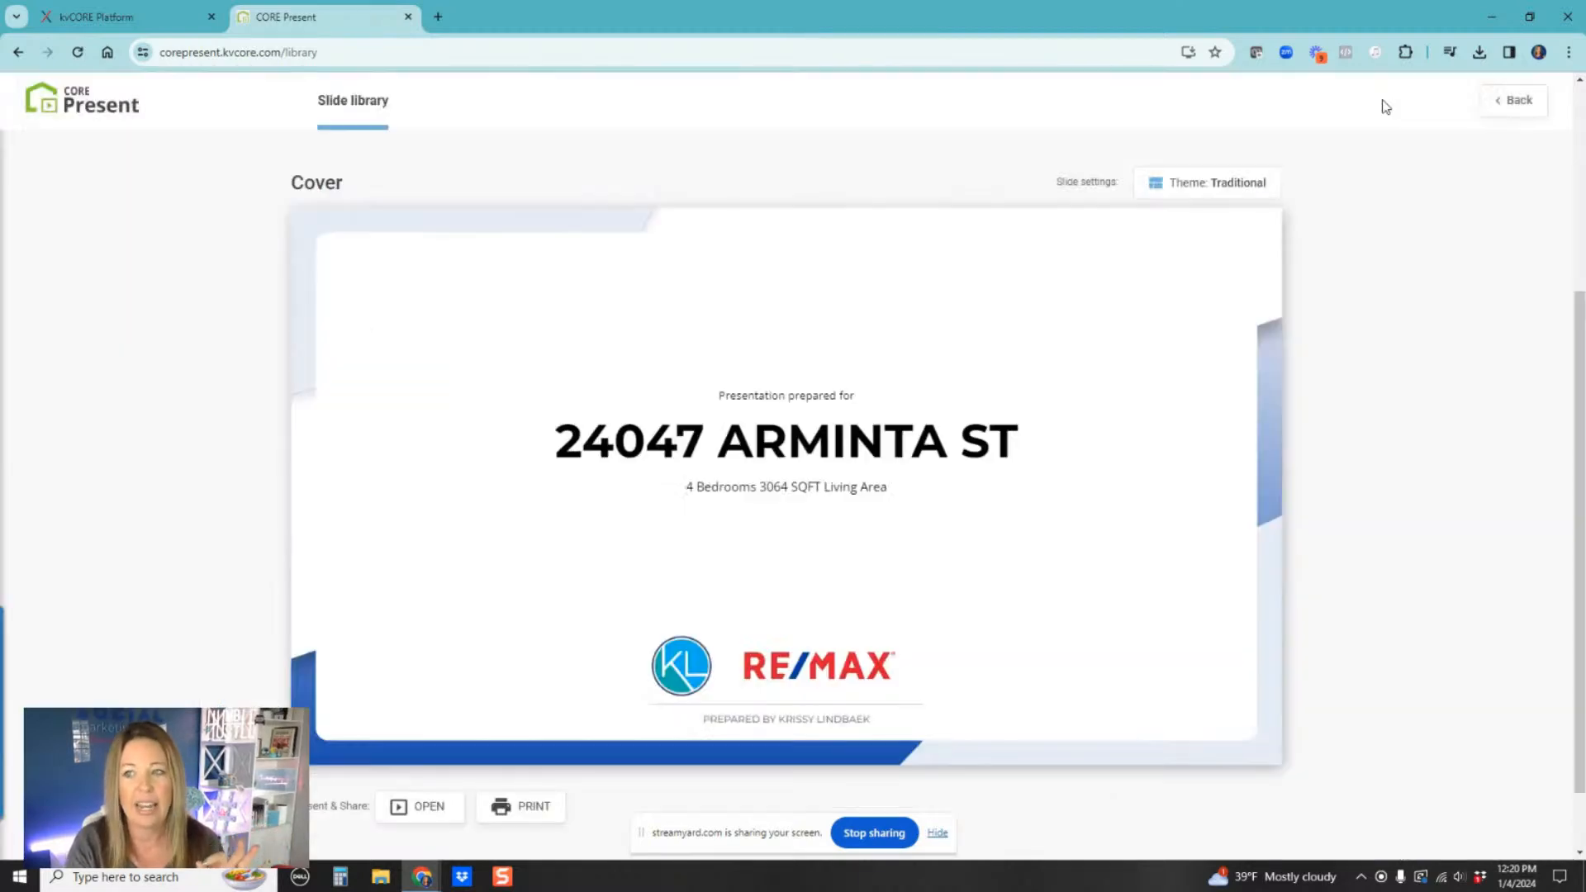
Step: Open the tracking result analytics and inspect the CMA - Big Picture Scale slide's details
left_click(74, 115)
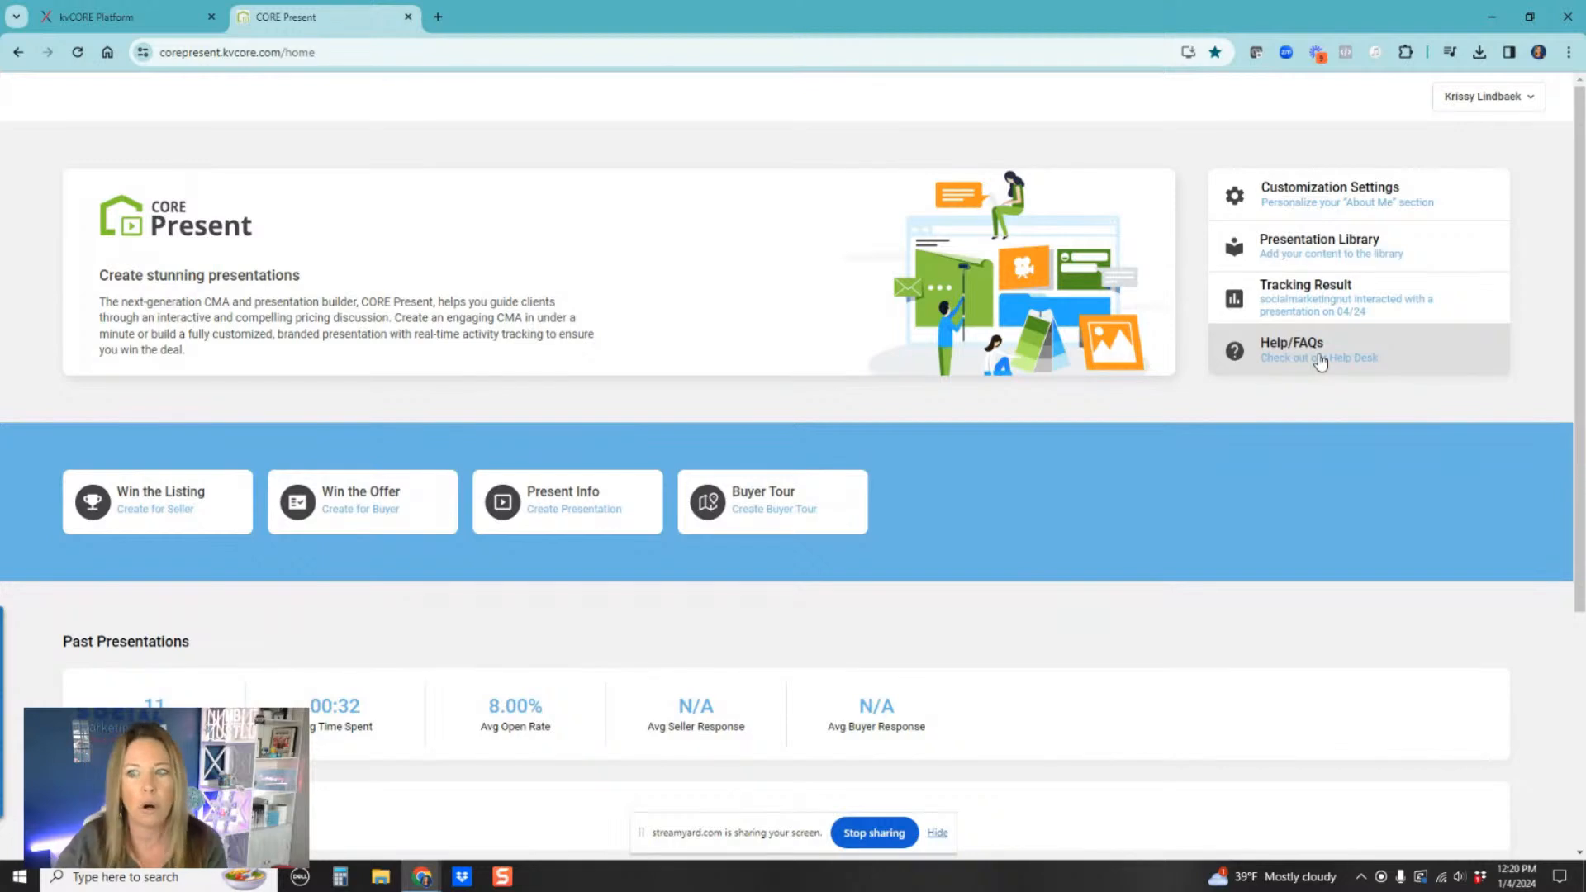
left_click(1306, 304)
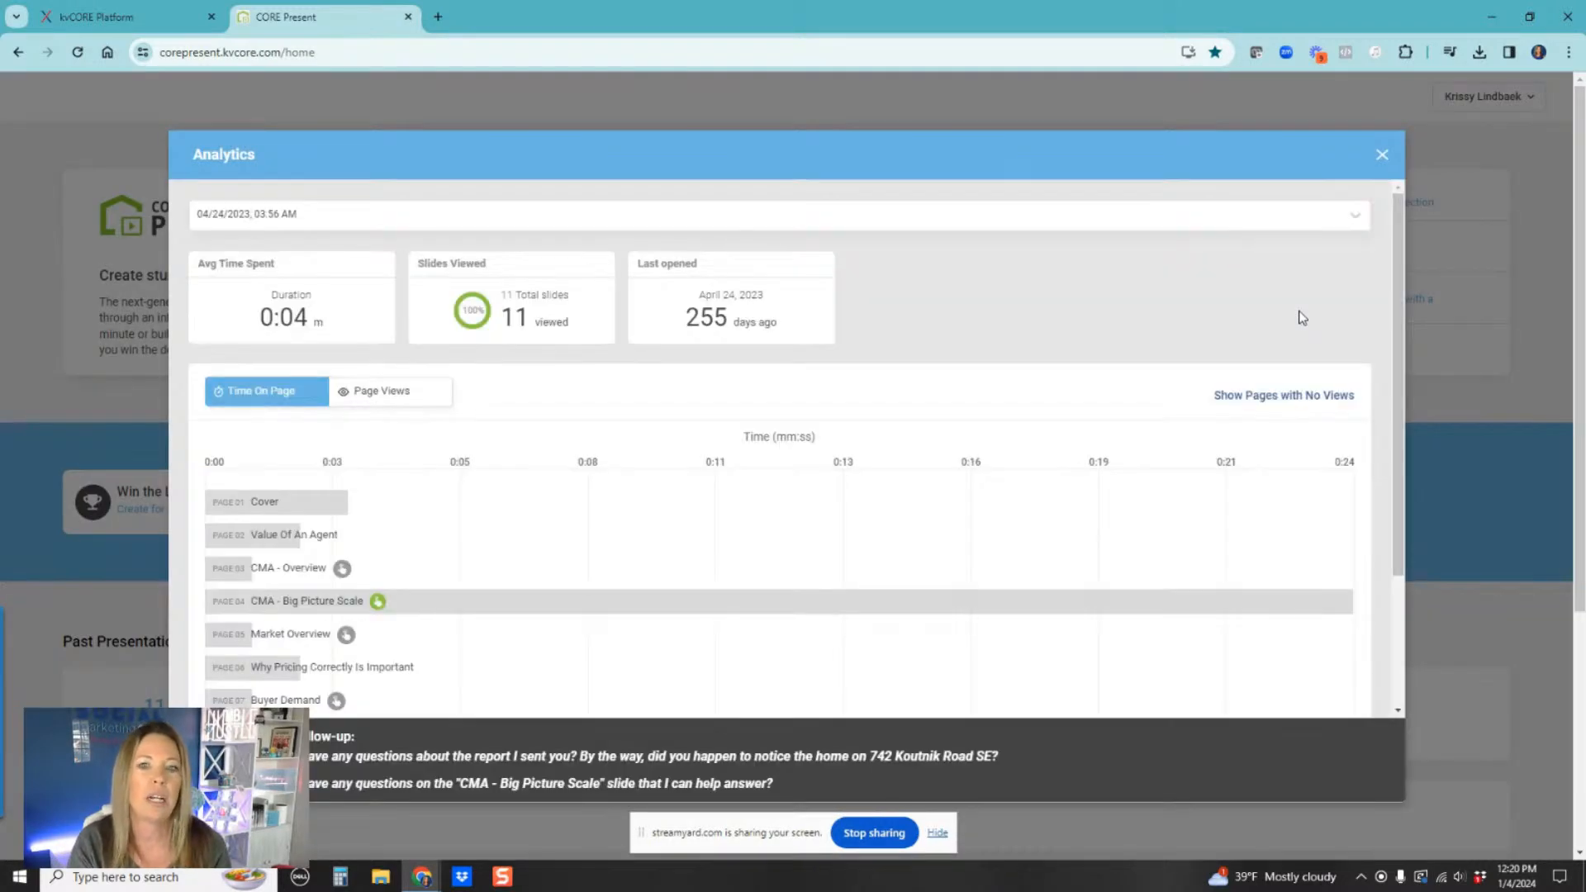
scroll(576, 512, "down", 3)
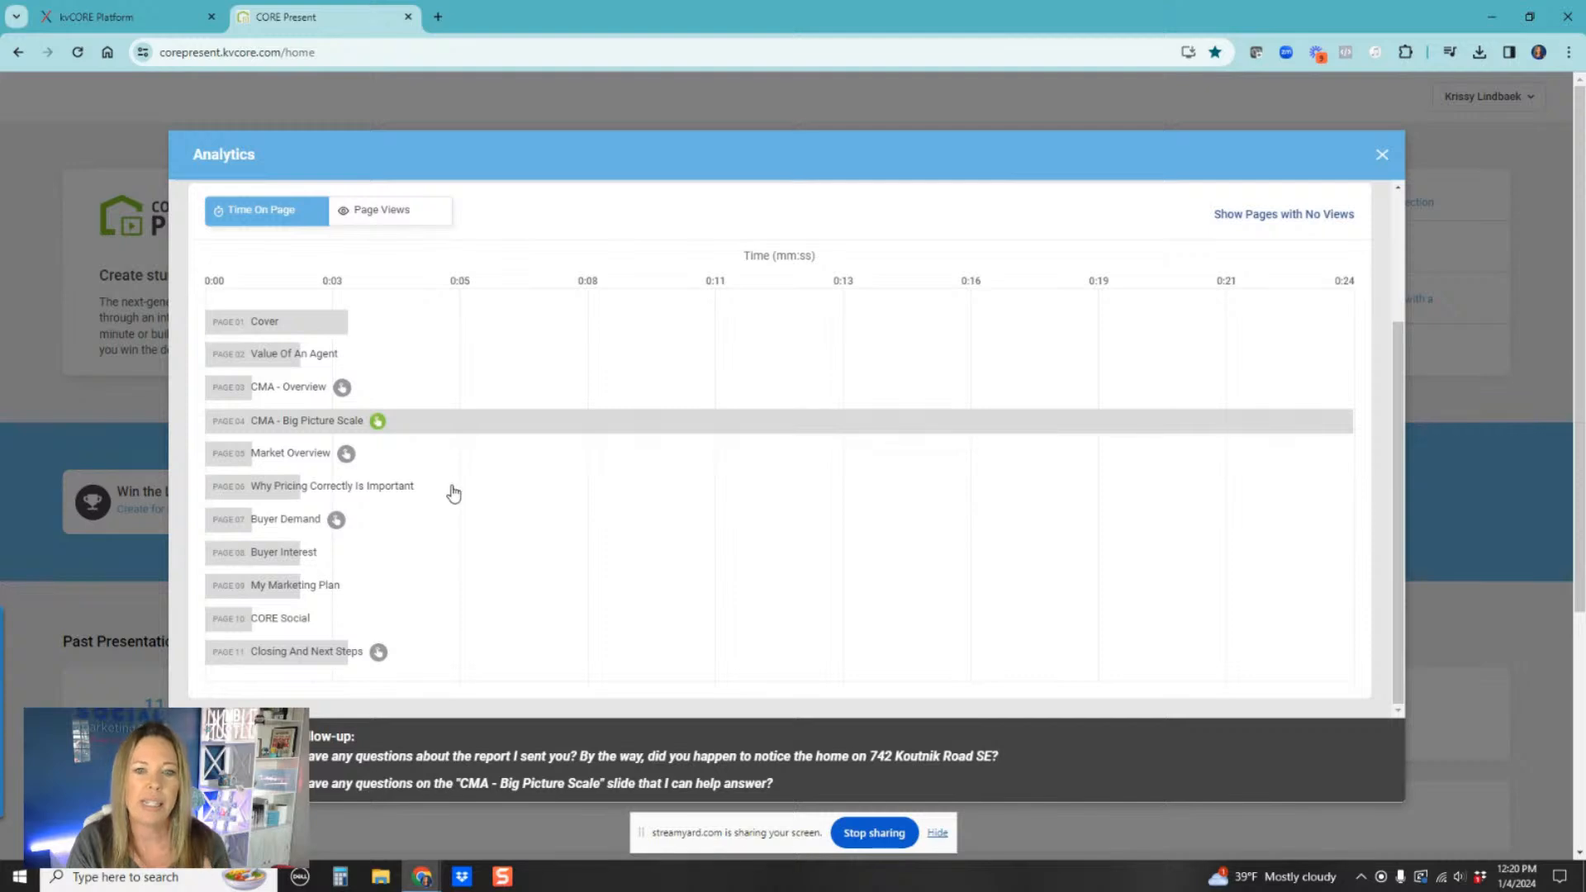
left_click(378, 423)
mouse_move(681, 604)
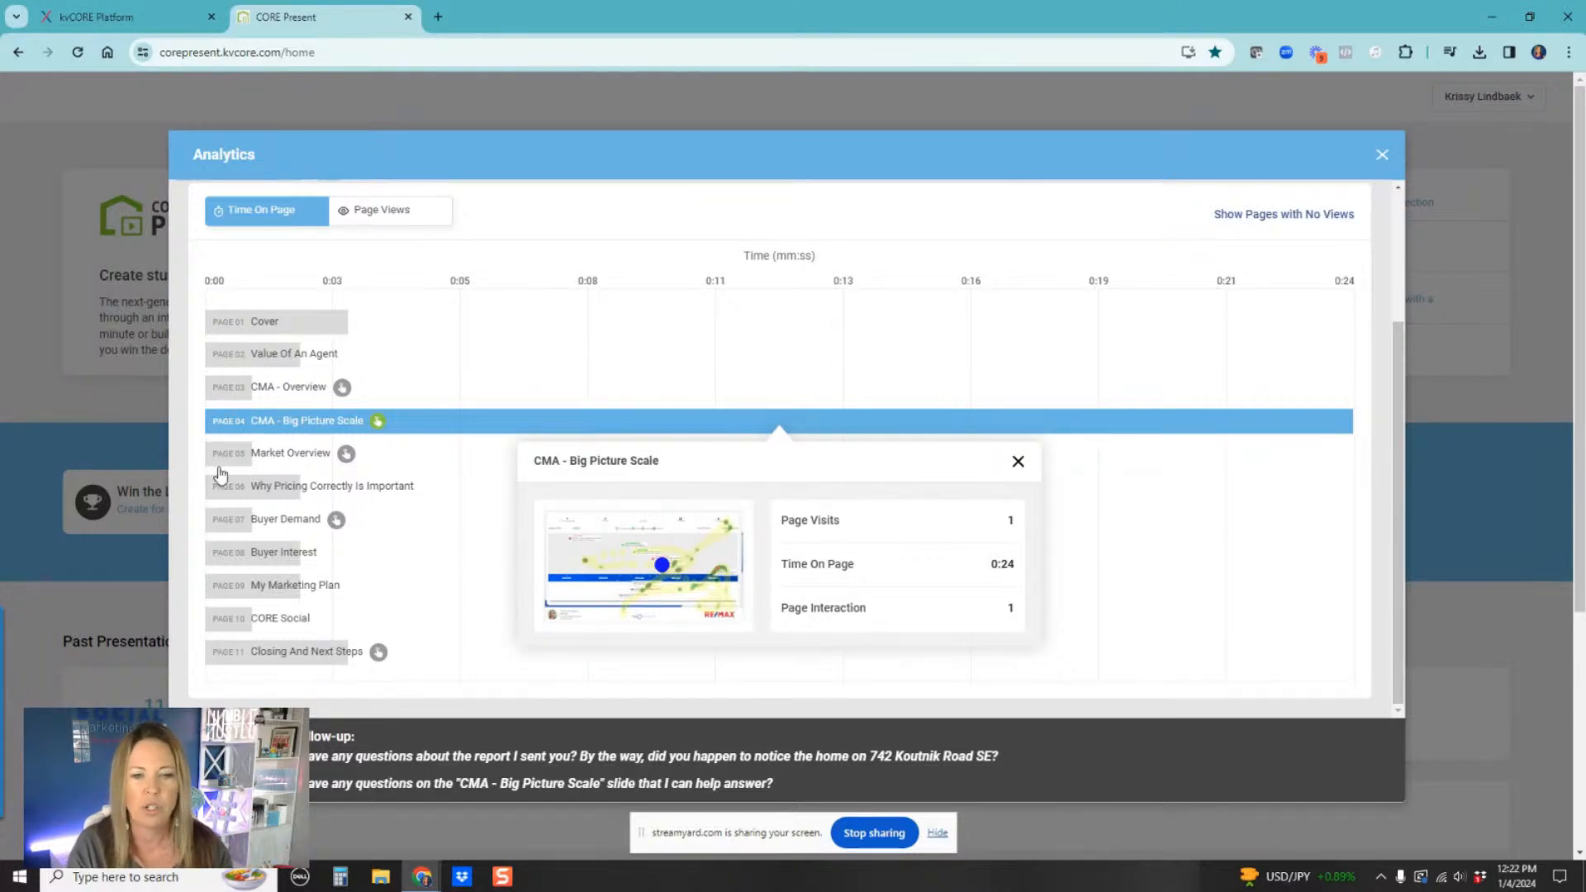
Step: Compare page views with time on page, inspect the Buyer Demand slide's details, and close the analytics
left_click(374, 213)
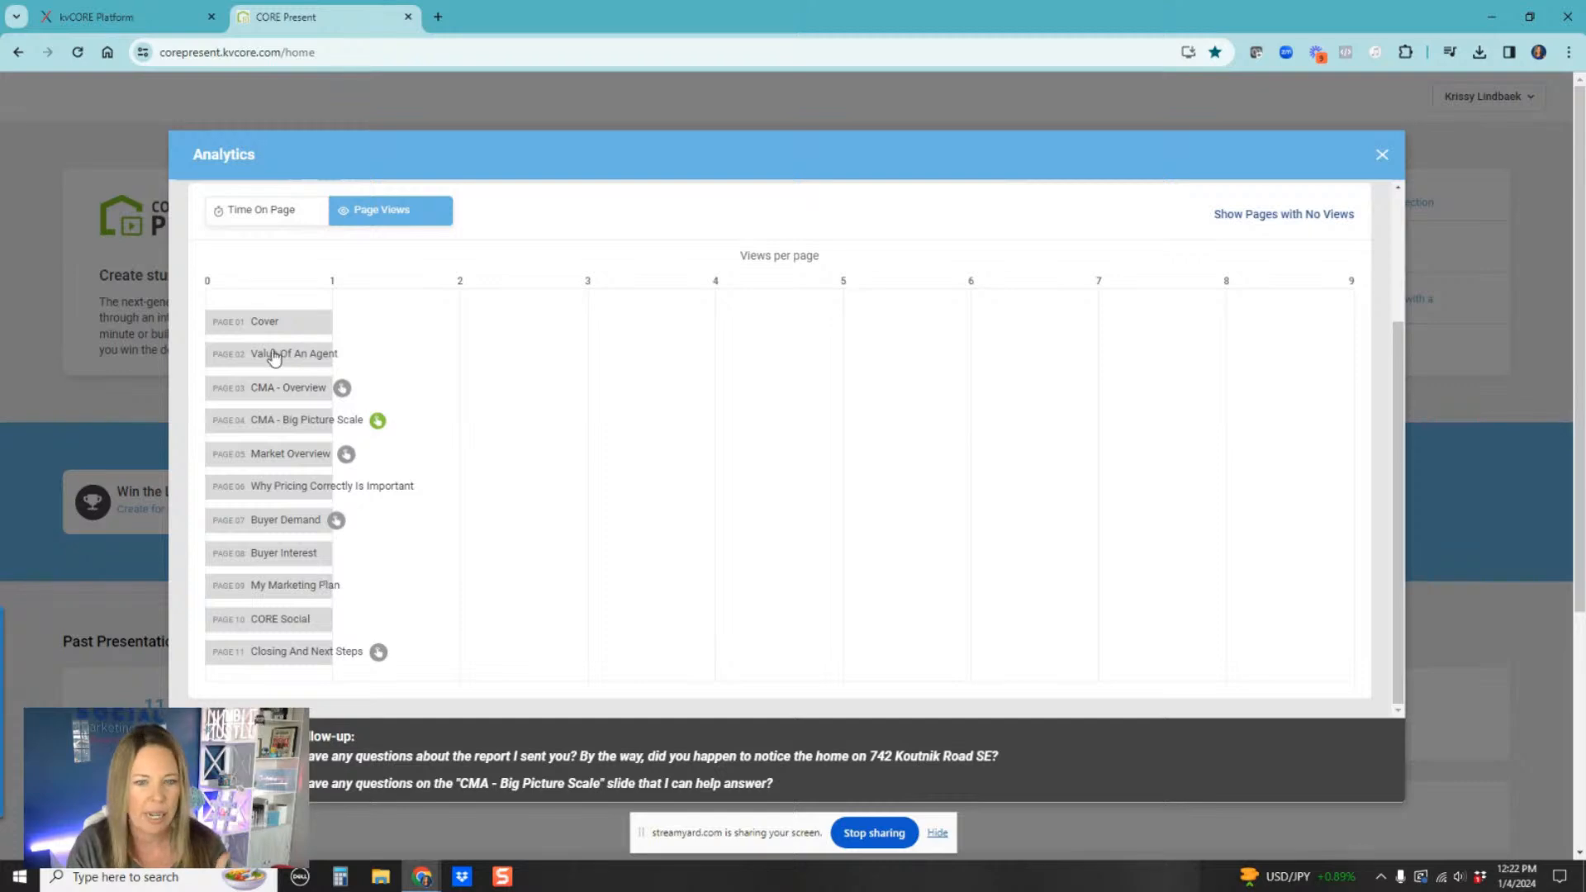
left_click(273, 321)
left_click(282, 218)
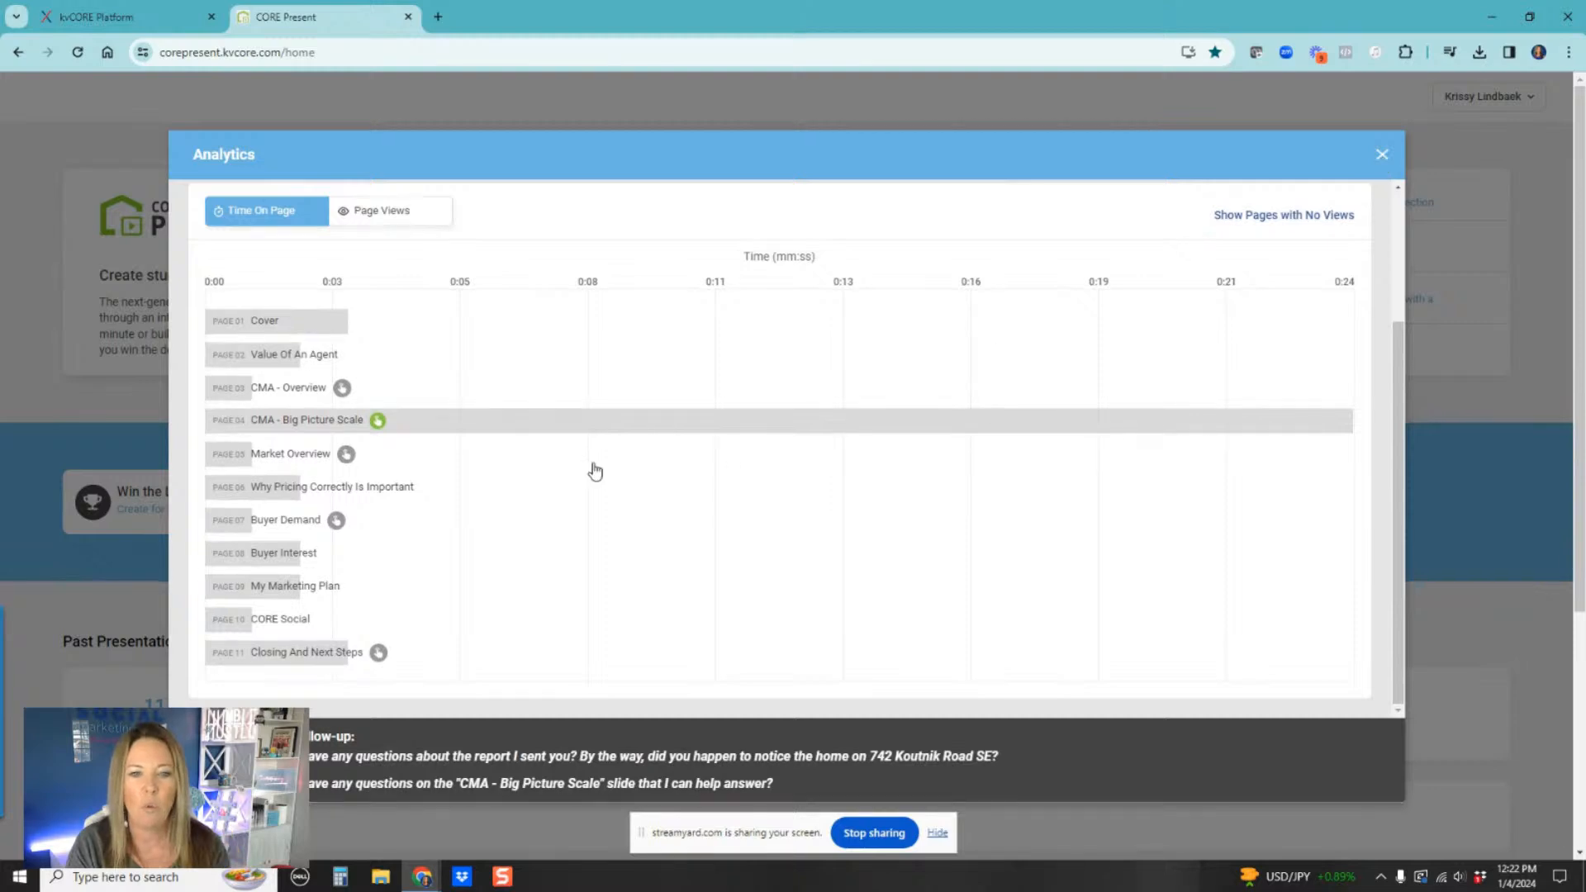
left_click(335, 524)
mouse_move(701, 340)
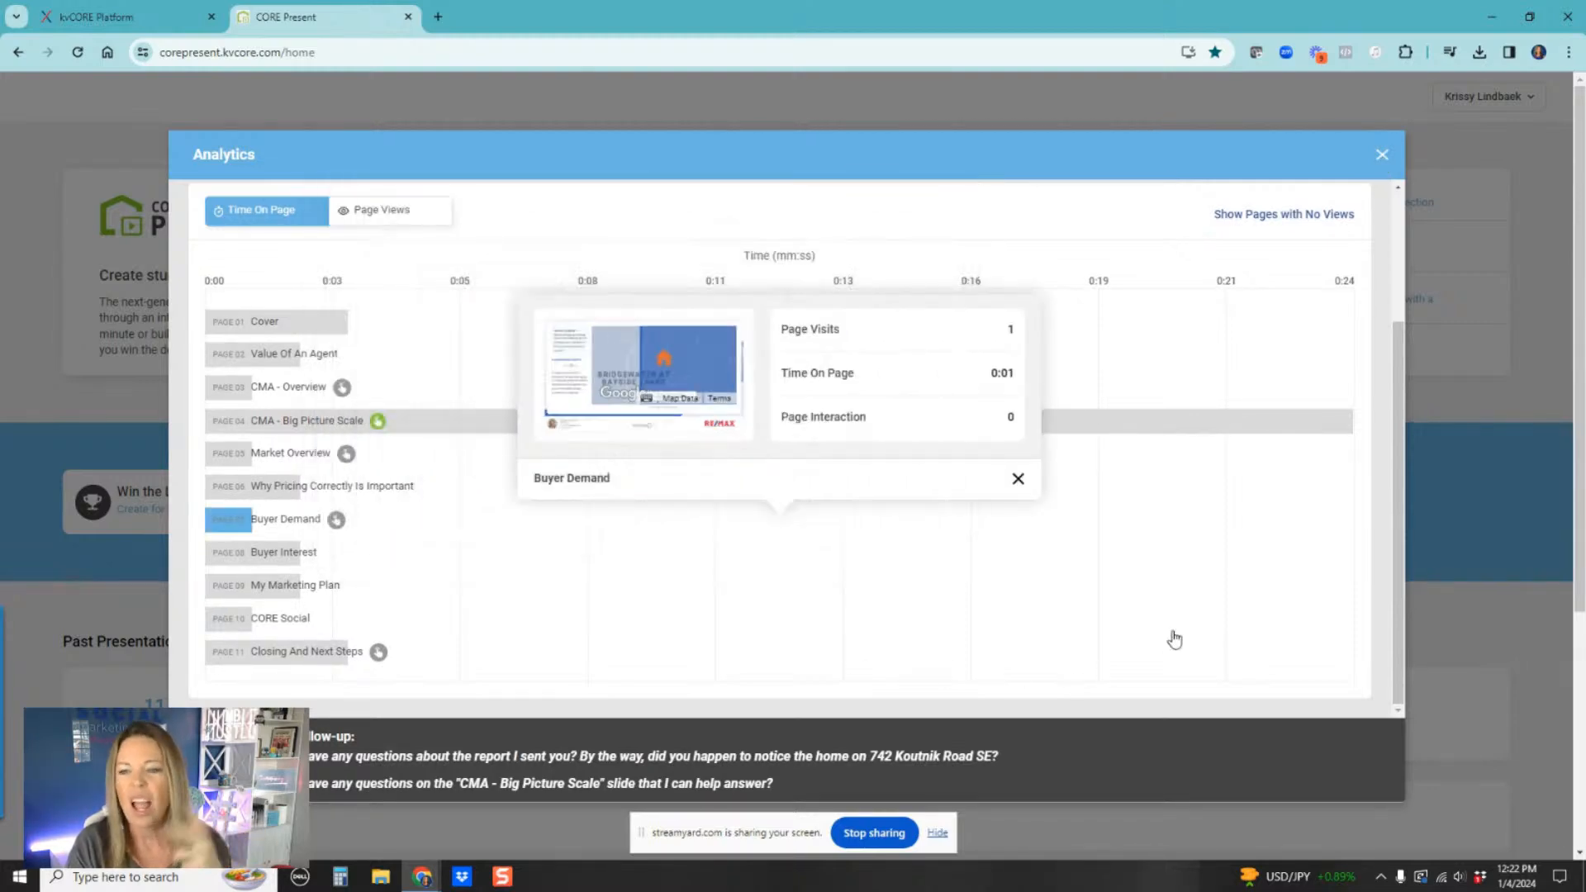
left_click(1382, 155)
left_click(1382, 155)
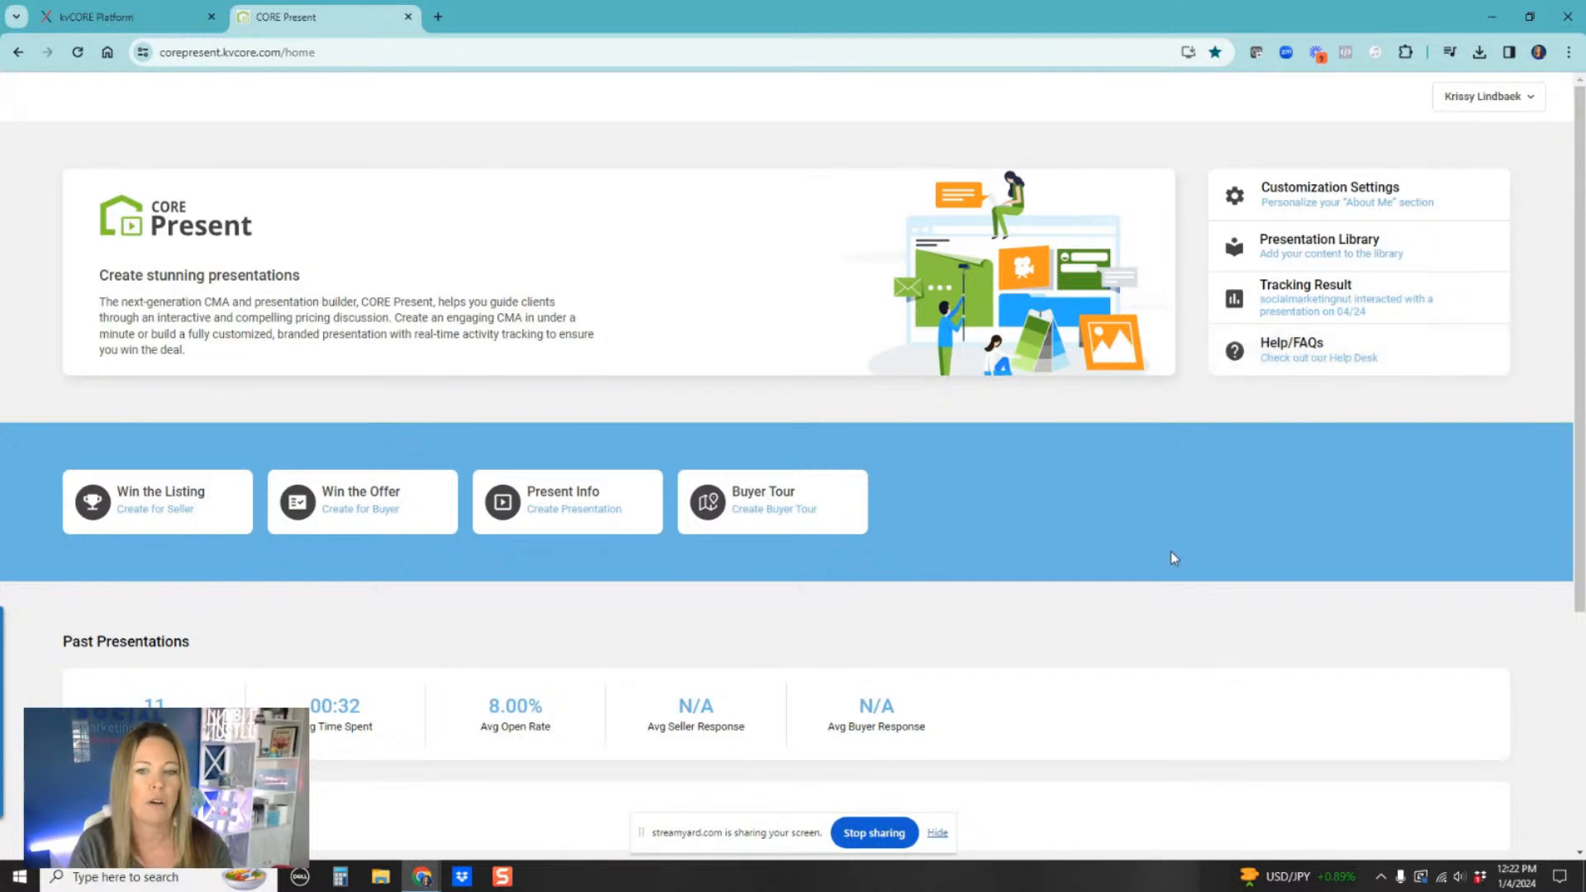
Step: Review the past presentations list with its presentation, analytics and action columns
scroll(1171, 552, "down", 4)
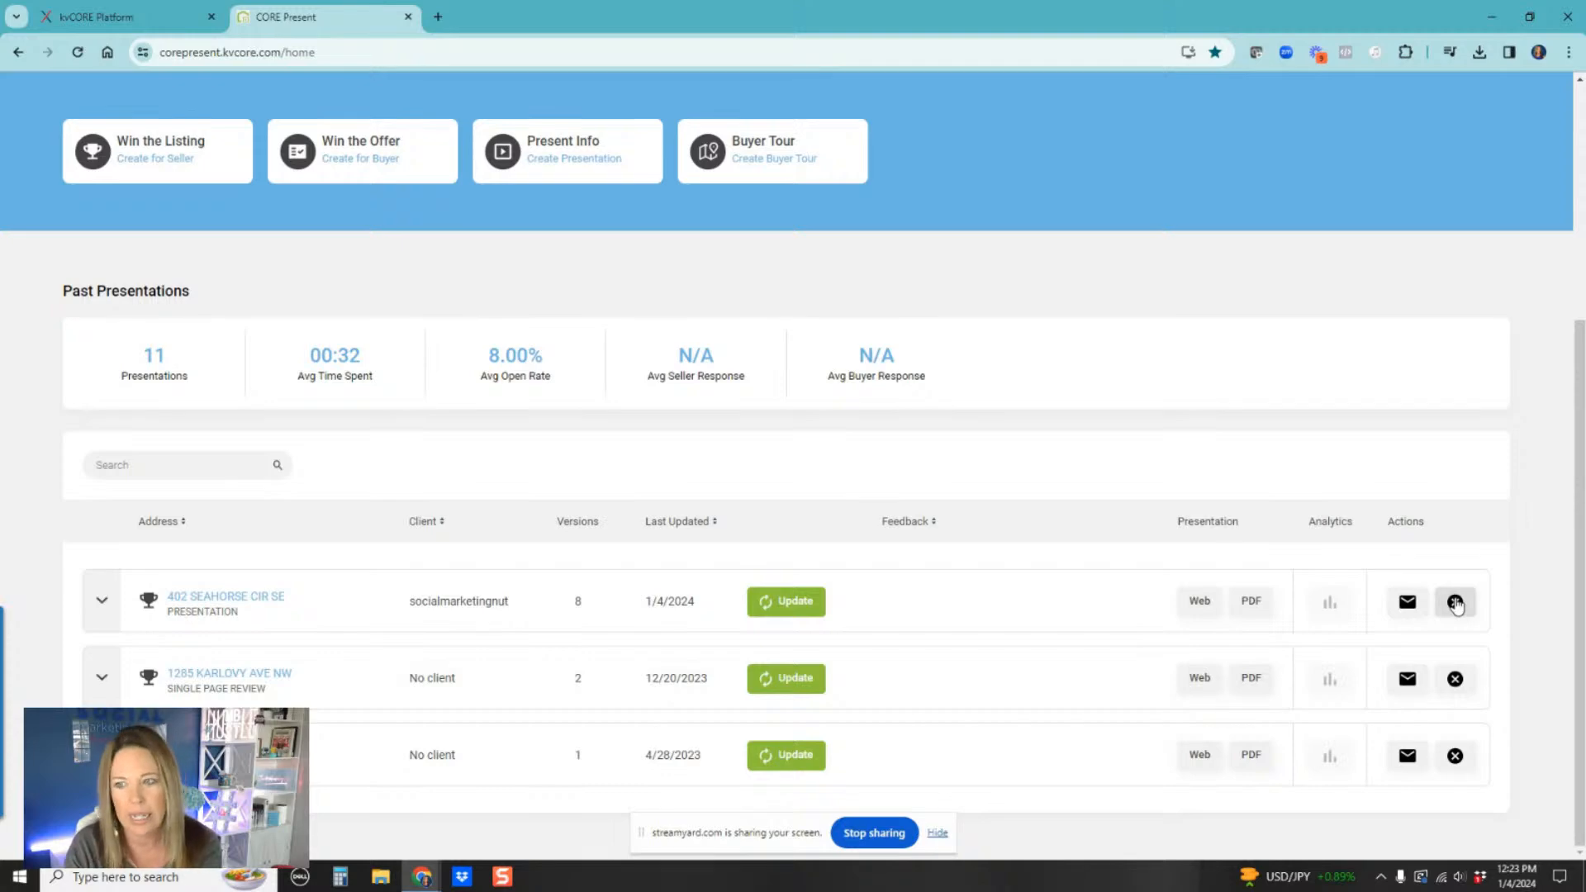
double_click(1327, 614)
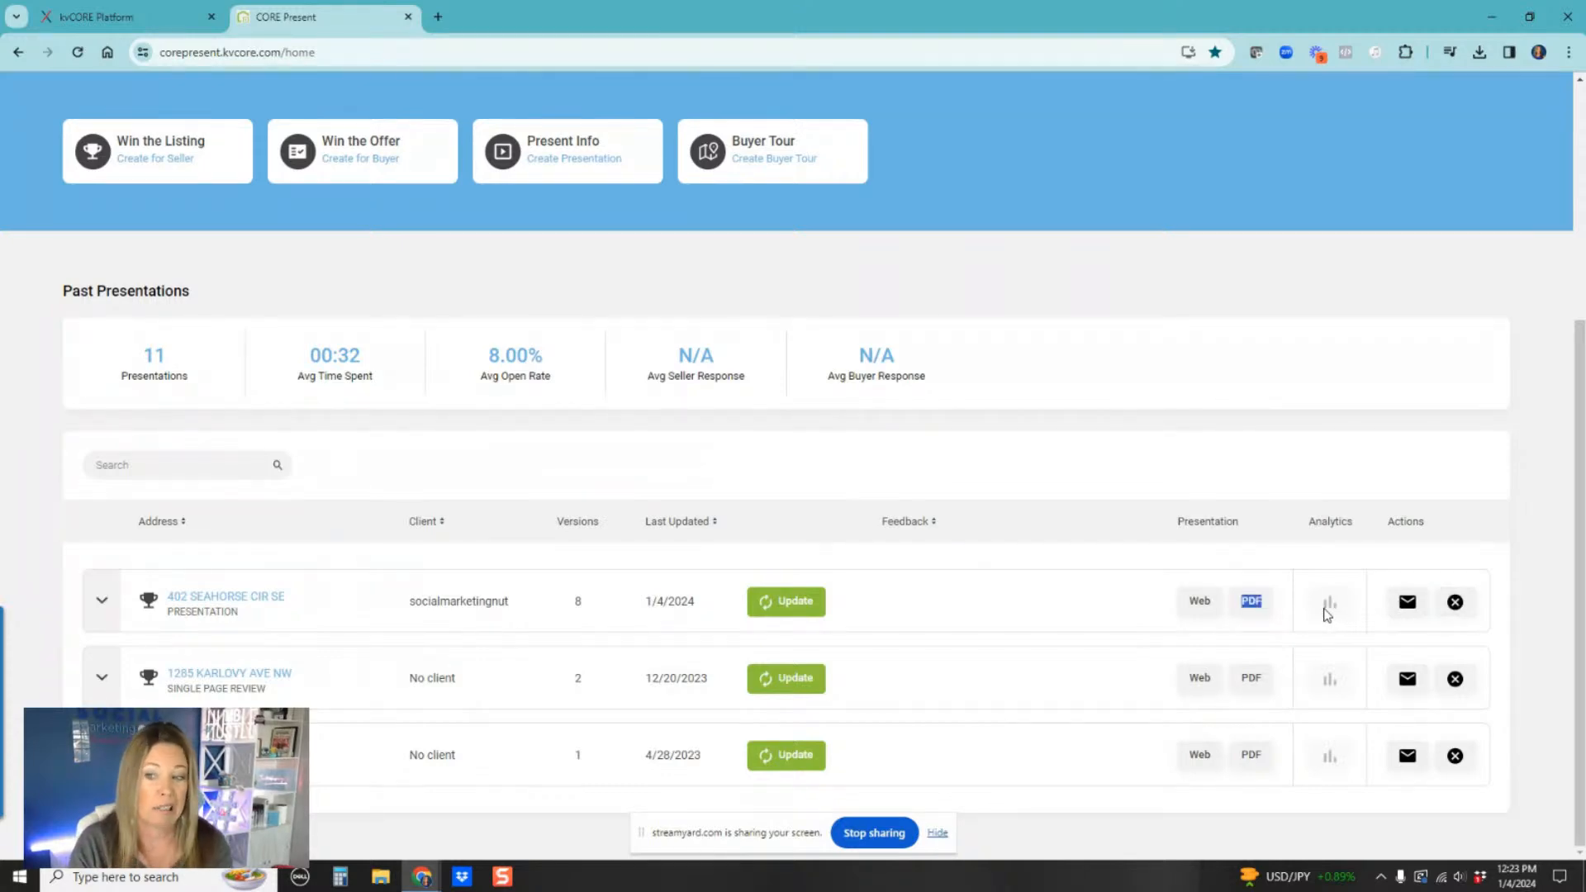
scroll(1283, 549, "up", 5)
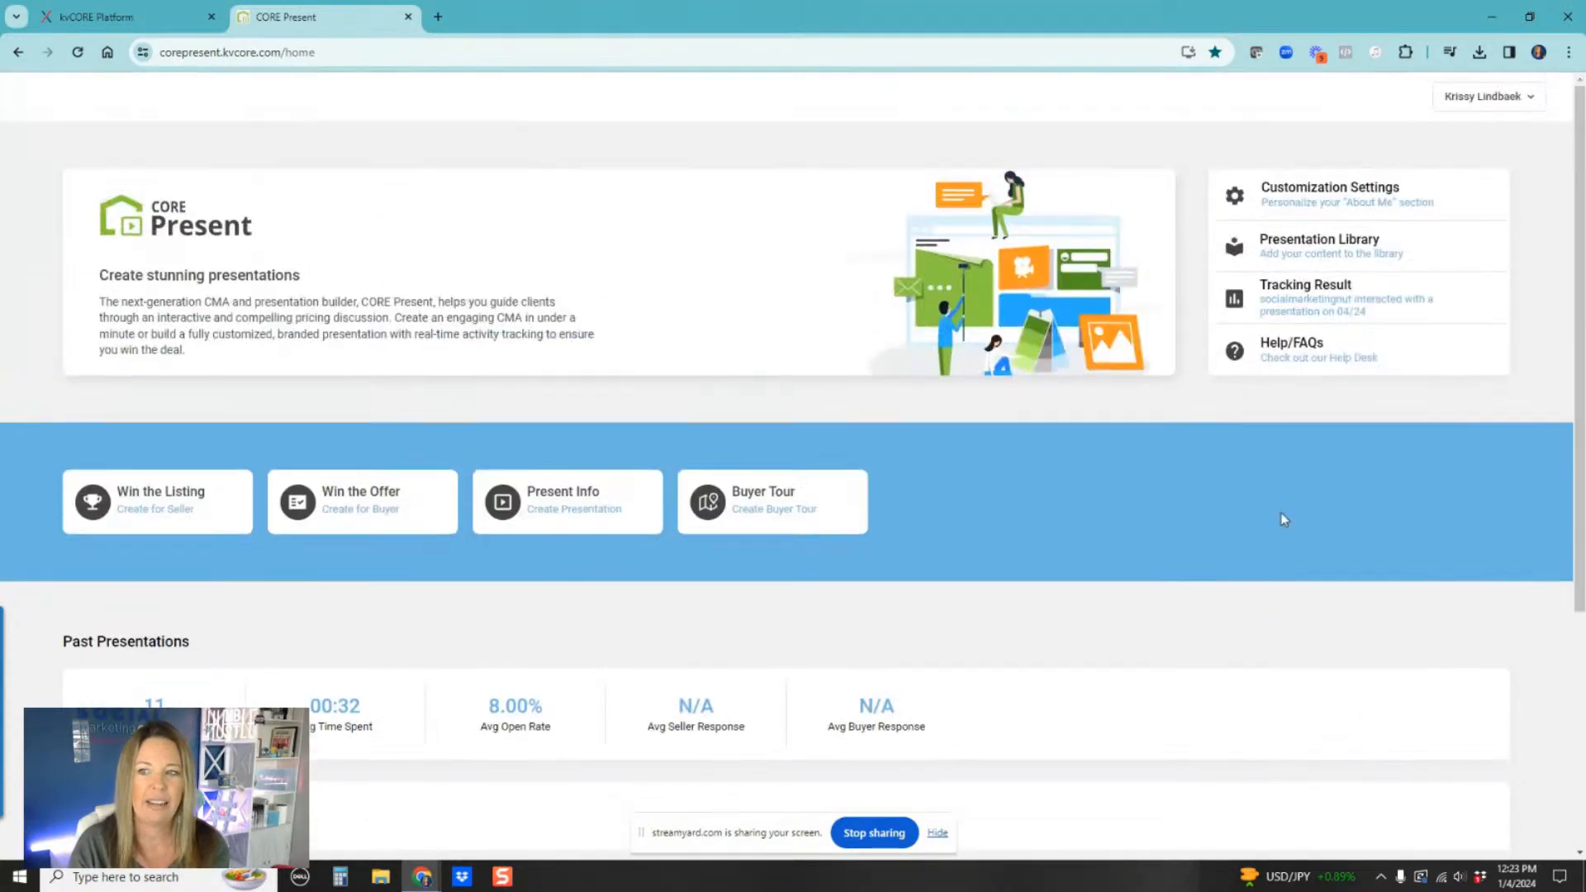
scroll(1193, 683, "down", 5)
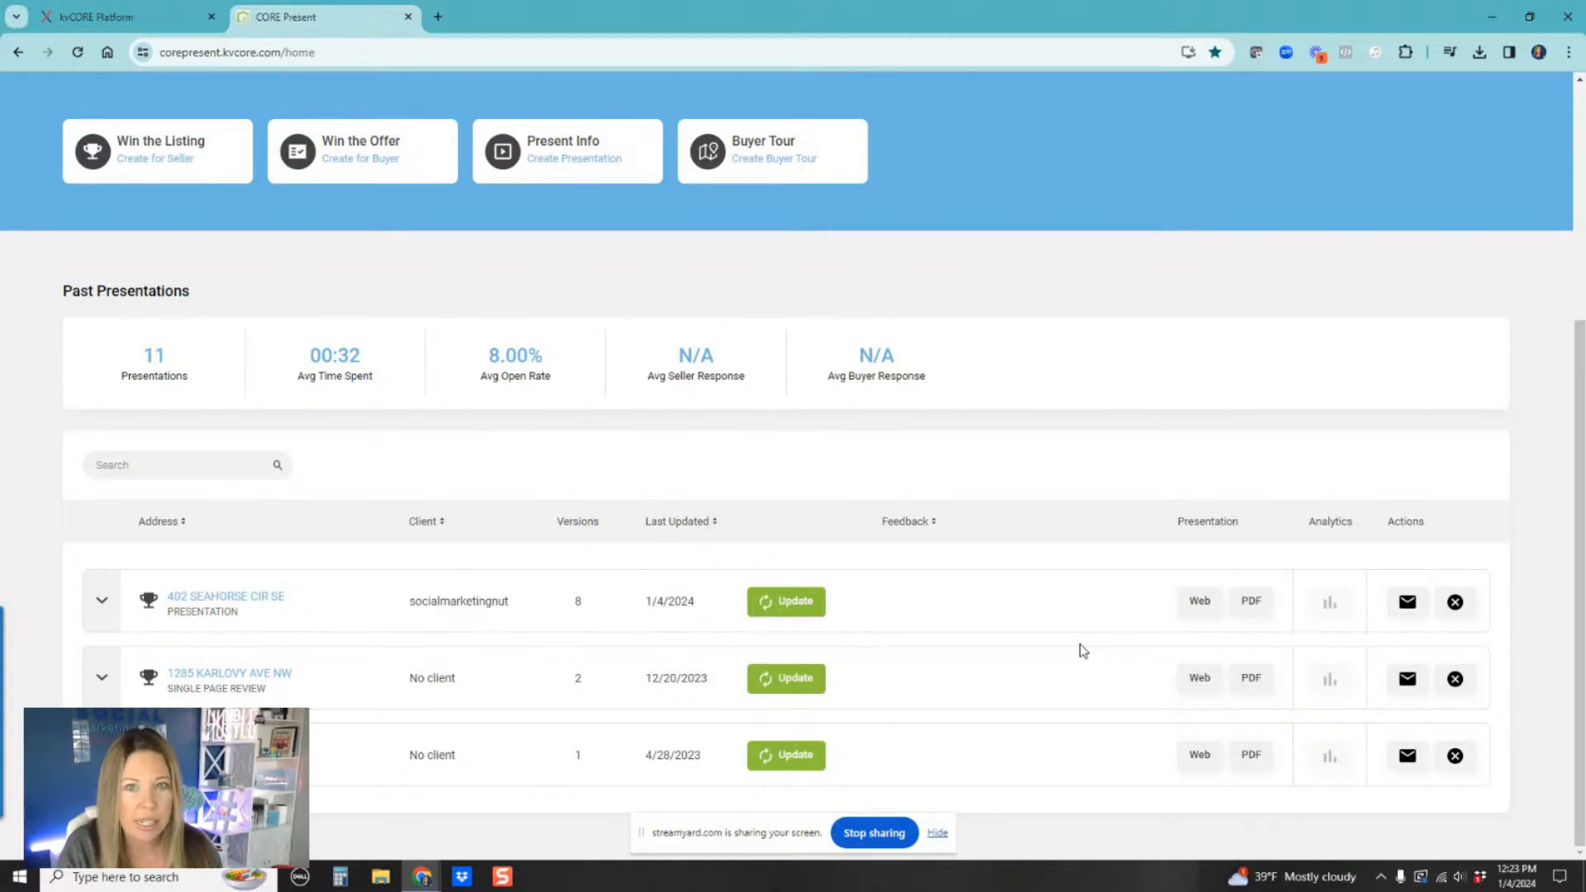
scroll(825, 531, "up", 3)
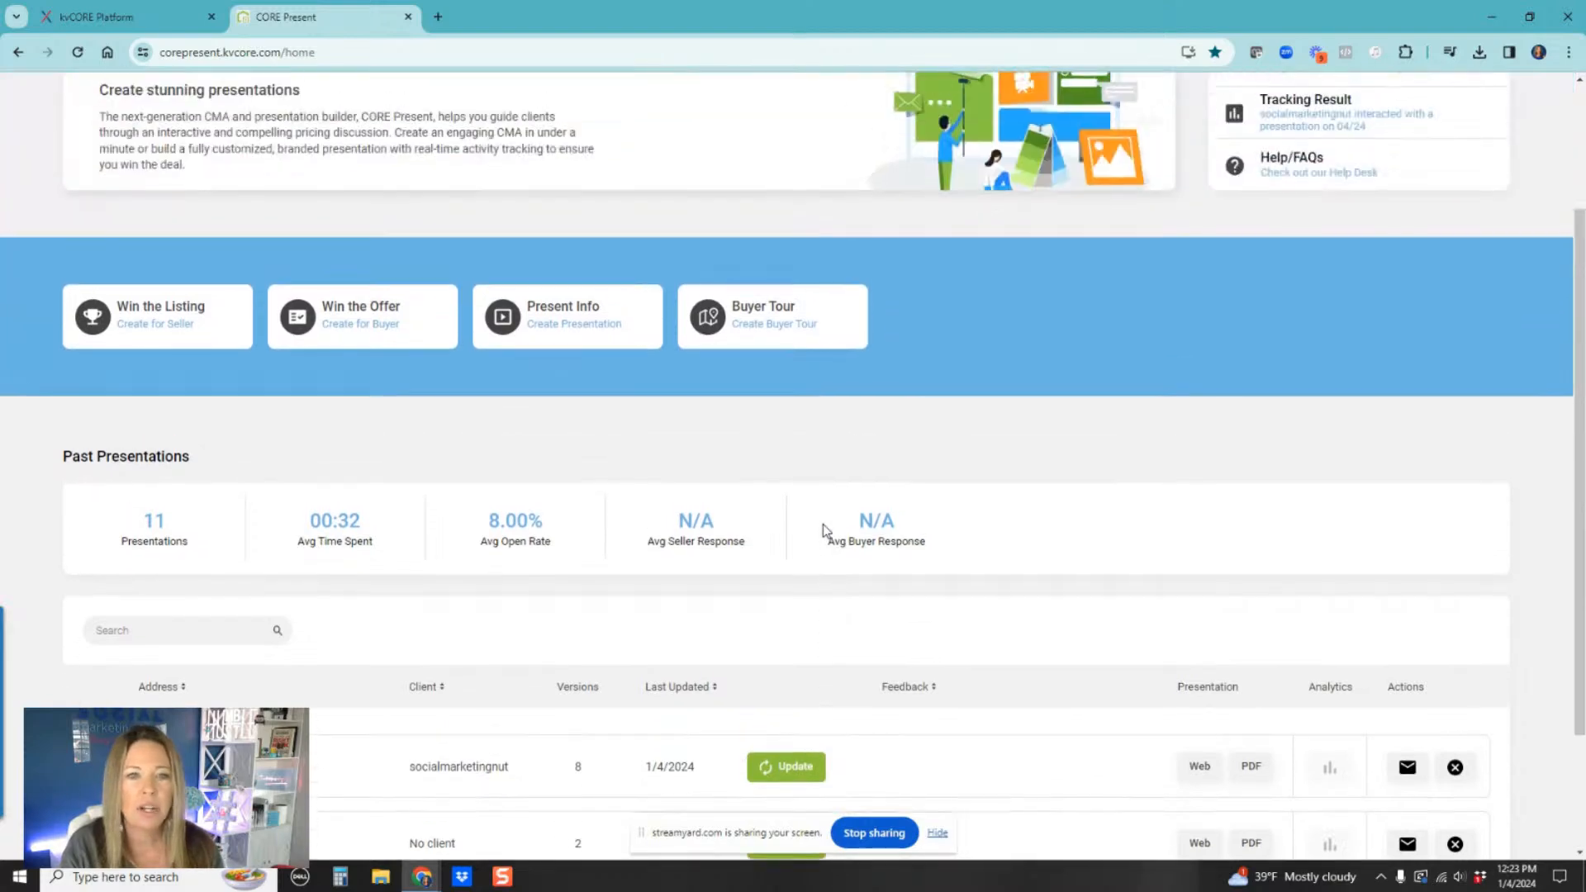
scroll(1022, 506, "up", 1)
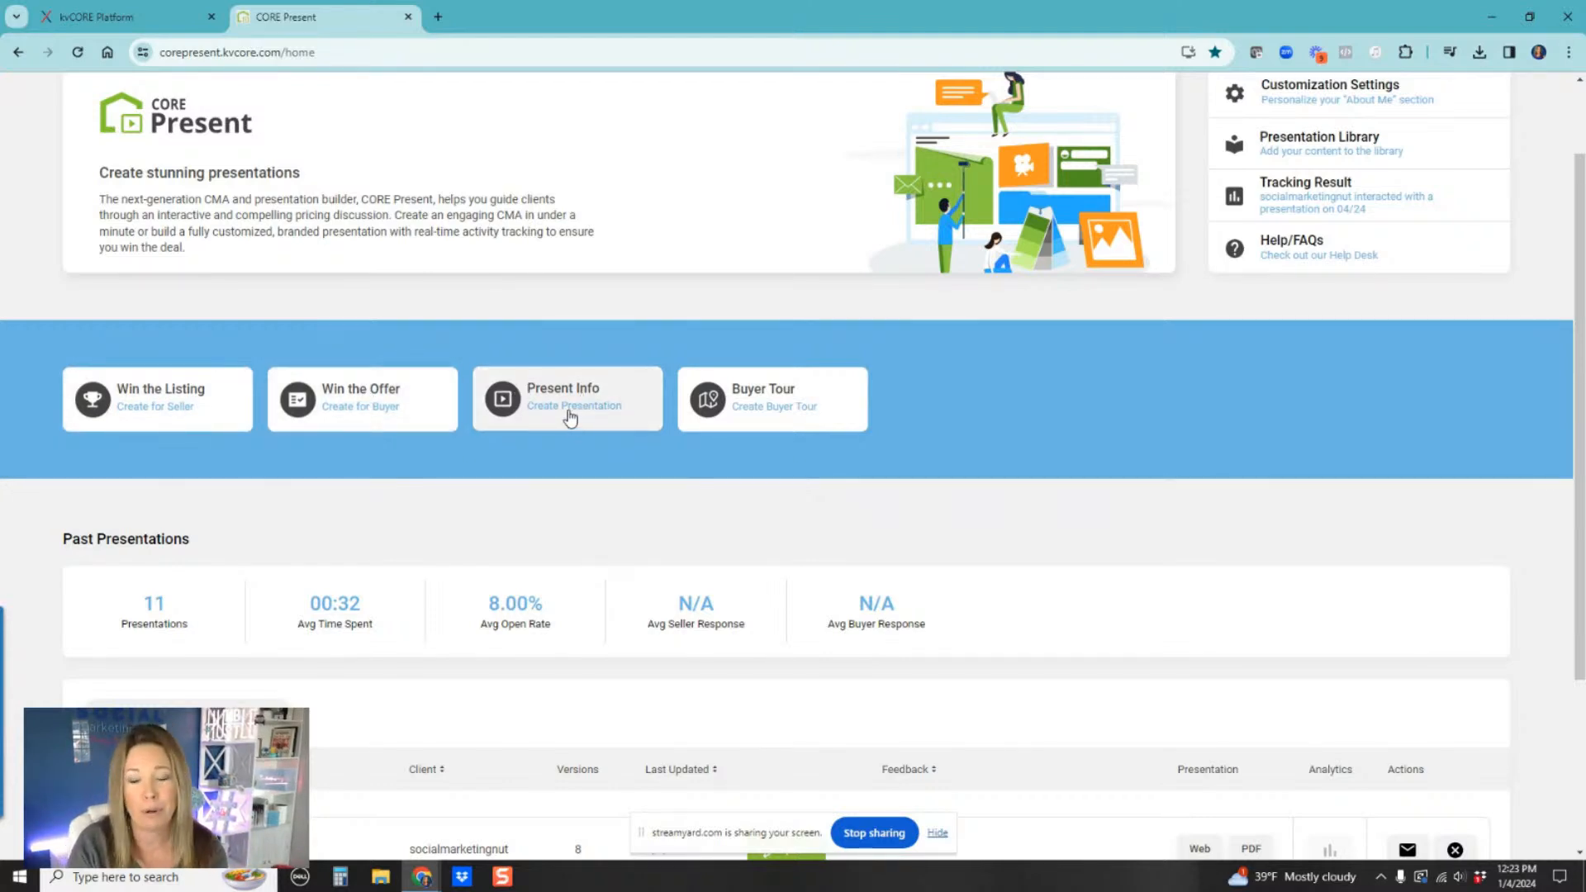
Step: Start creating a new Buyer Tour presentation
left_click(773, 400)
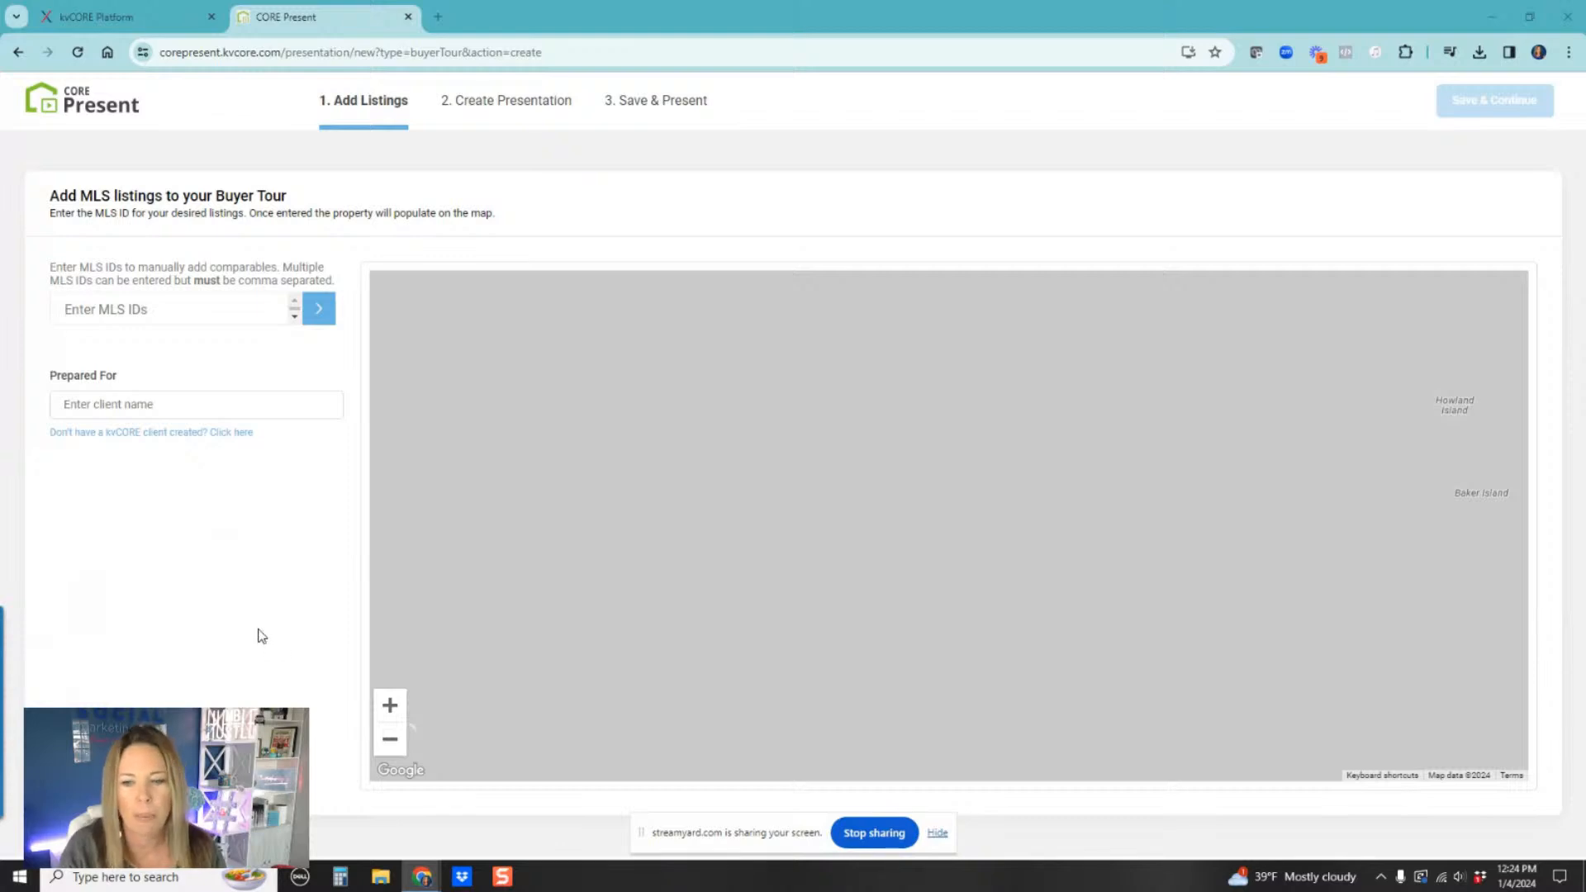
Step: Add MLS listings 982123, 976451 and 978631 to the Buyer Tour, then move 978631 into second position
left_click(112, 309)
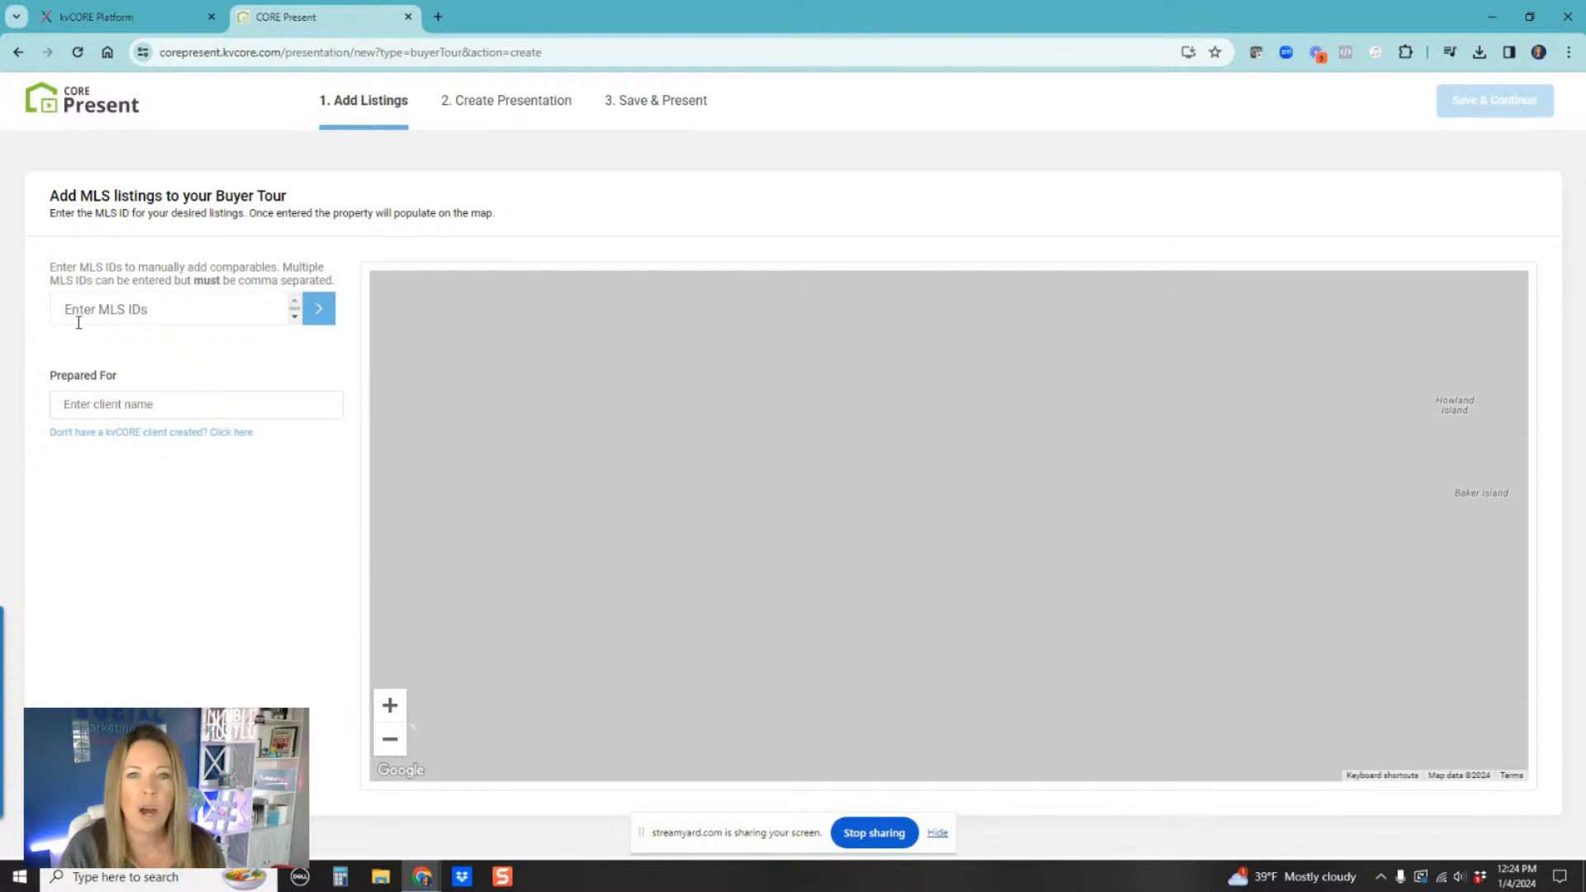
type("982123,976451,978631")
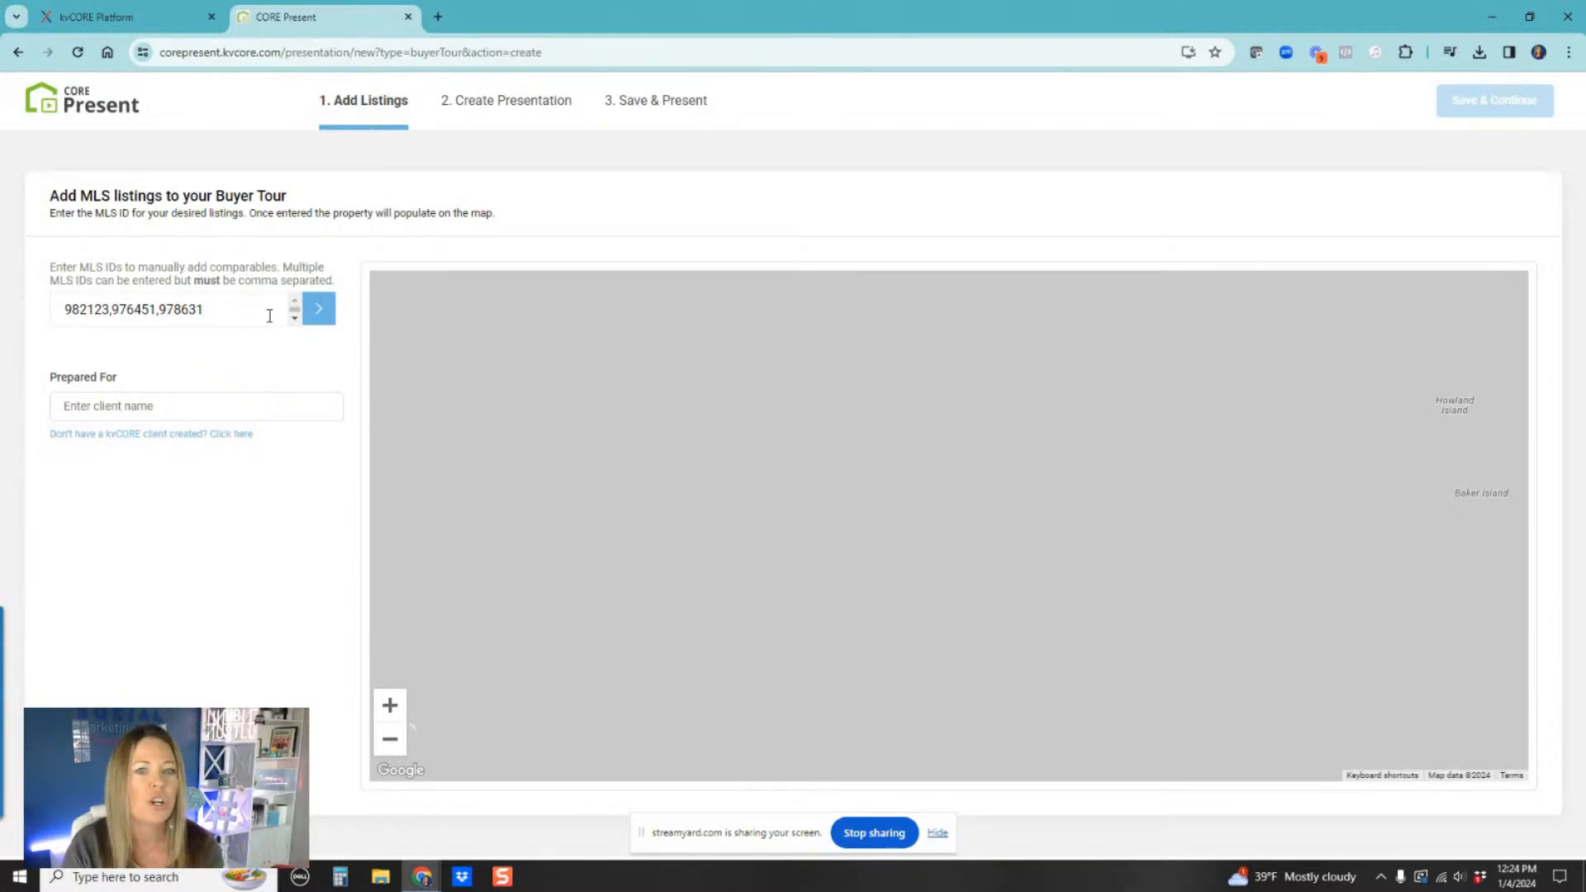
left_click(320, 311)
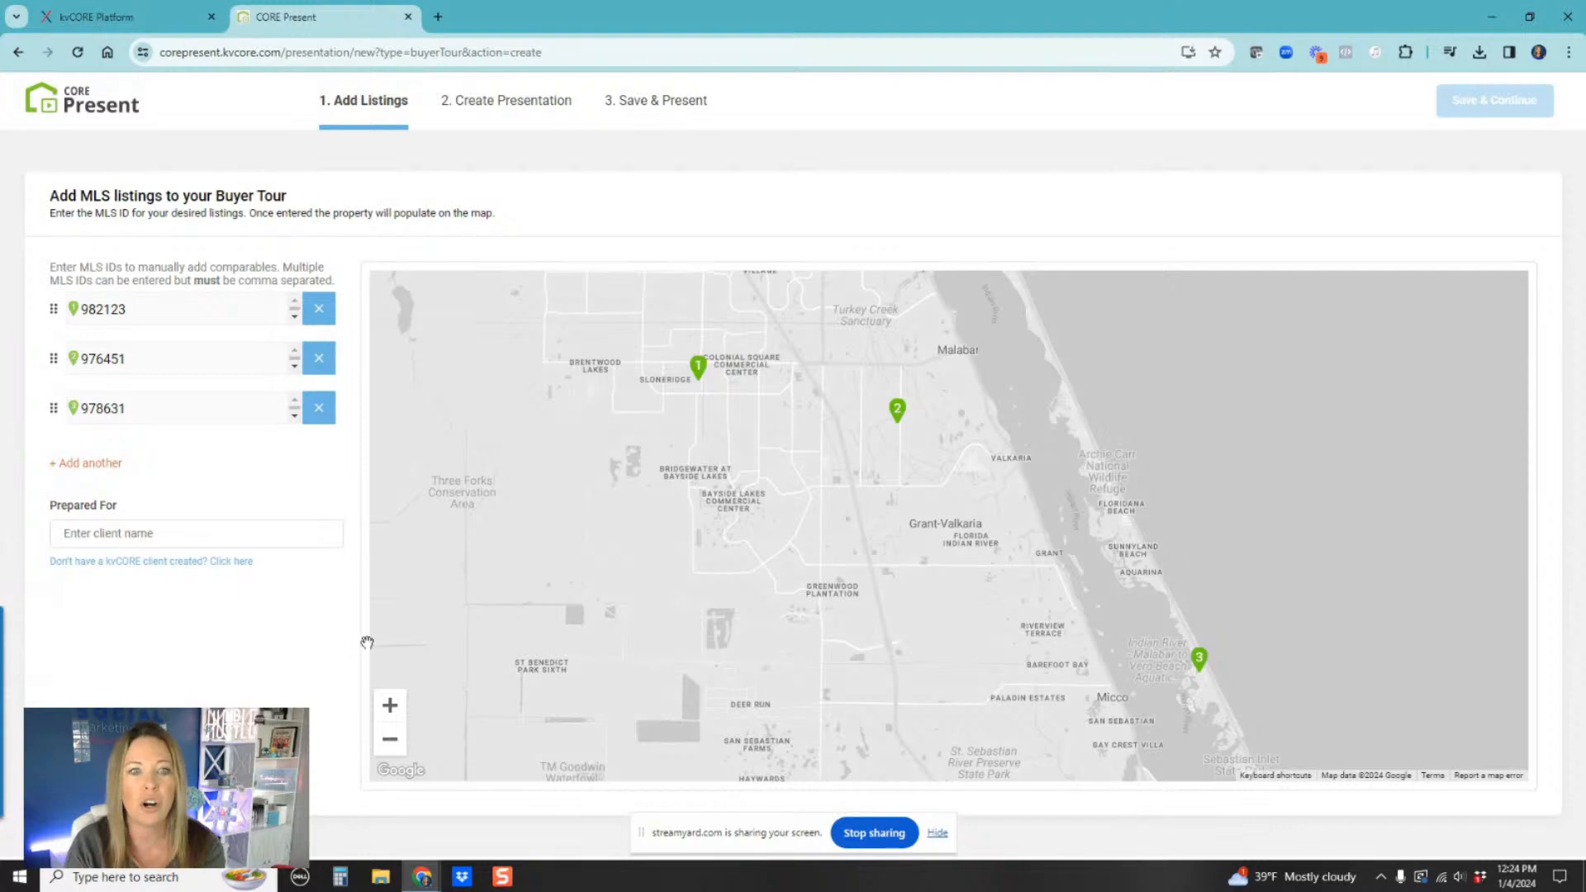
left_click_drag(52, 411, 54, 355)
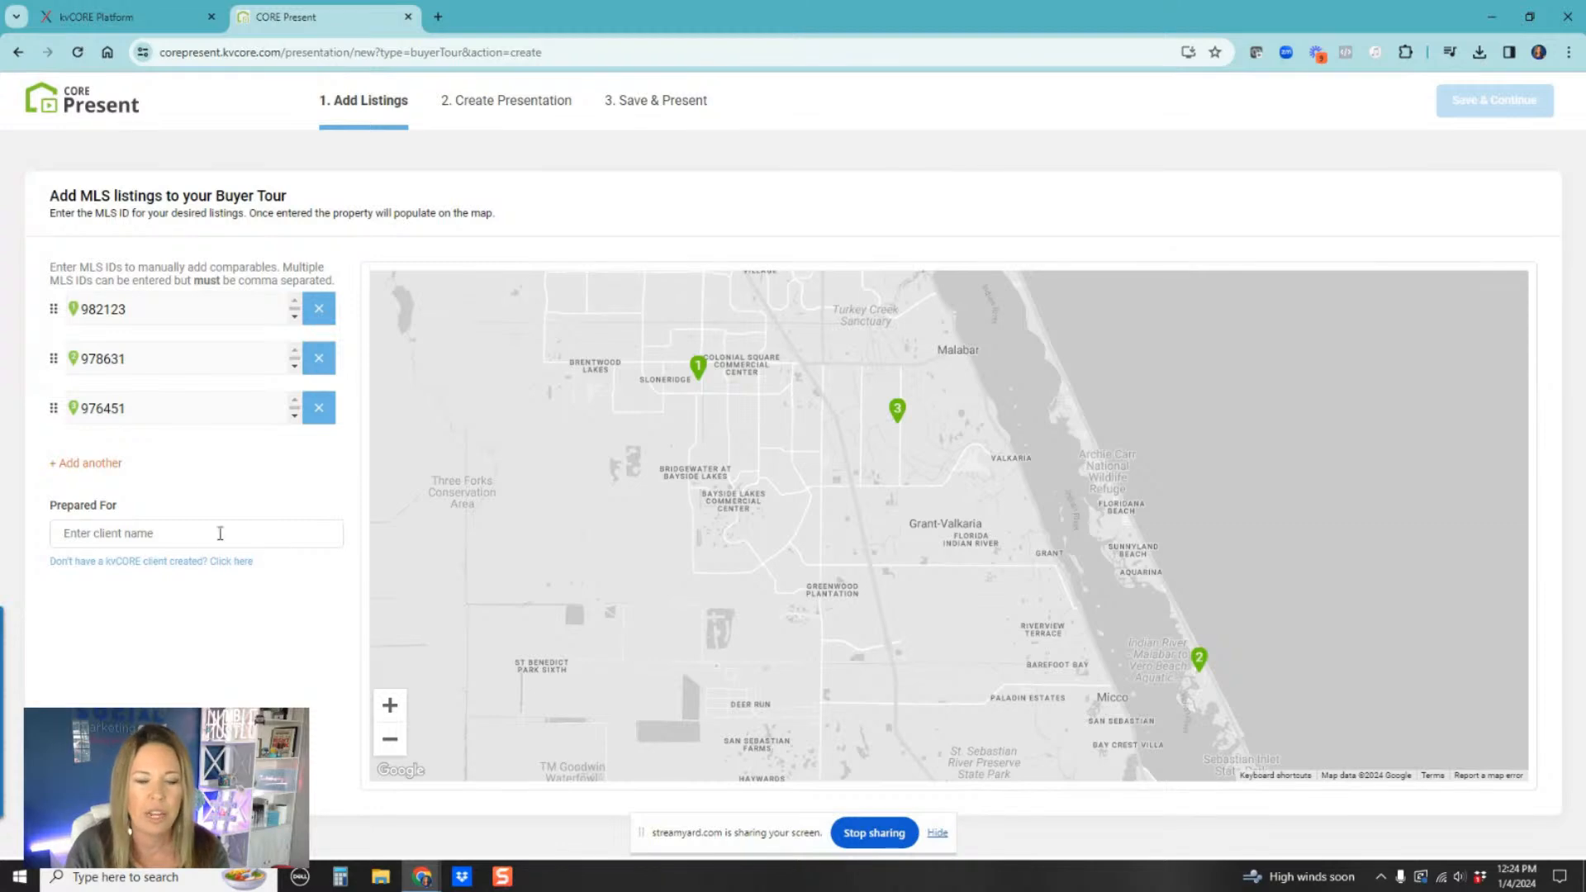
Step: Search for and select the client in the Prepared For field, then save and continue to presentation creation
left_click(73, 533)
type("social")
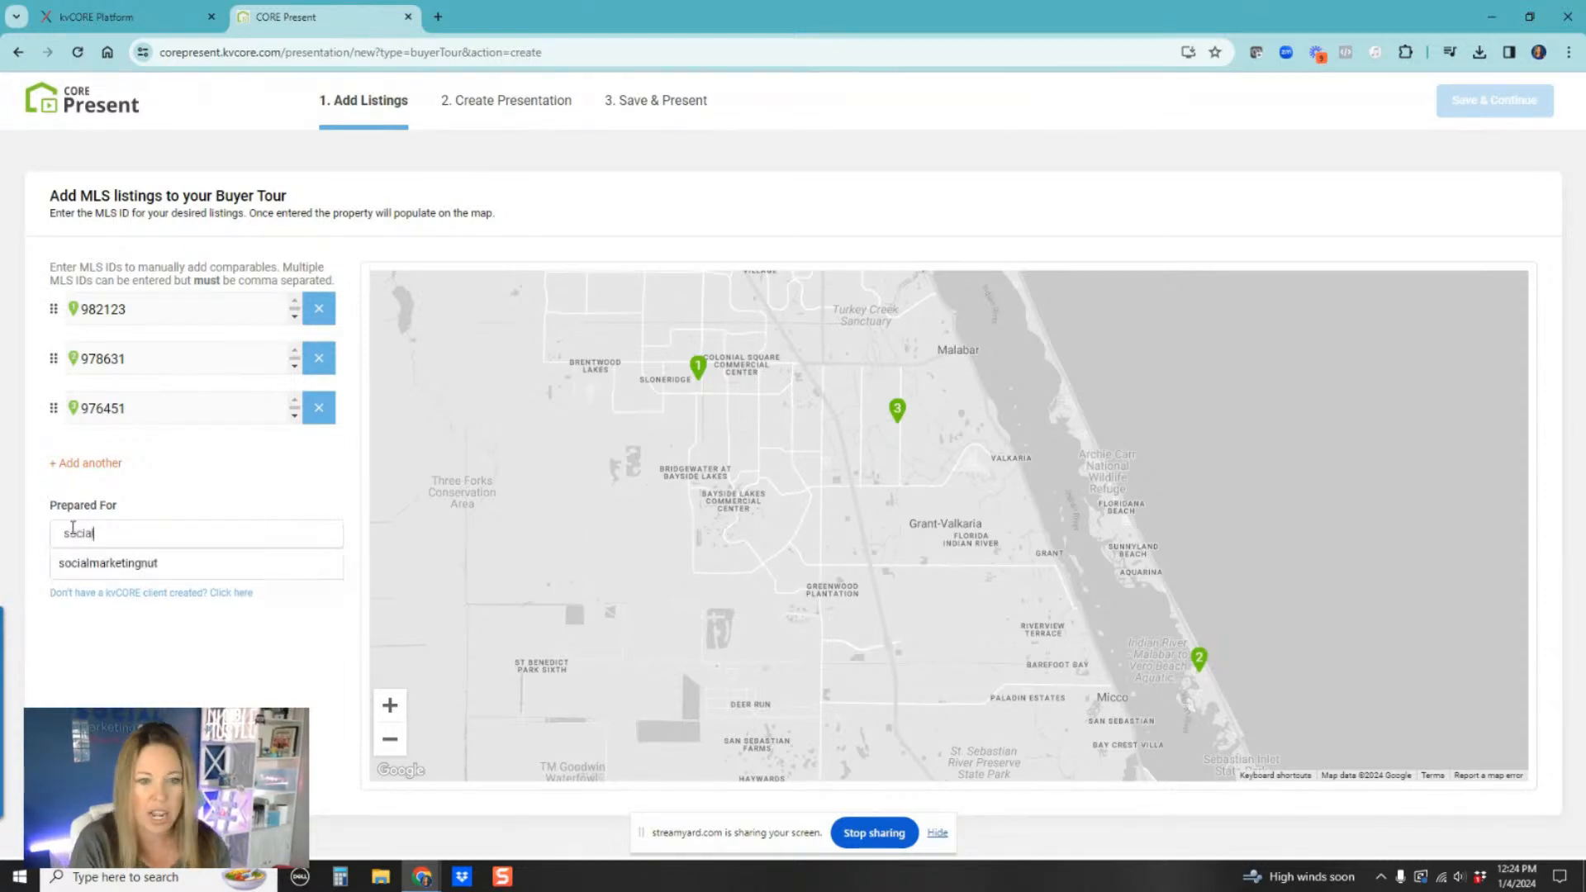
type("m")
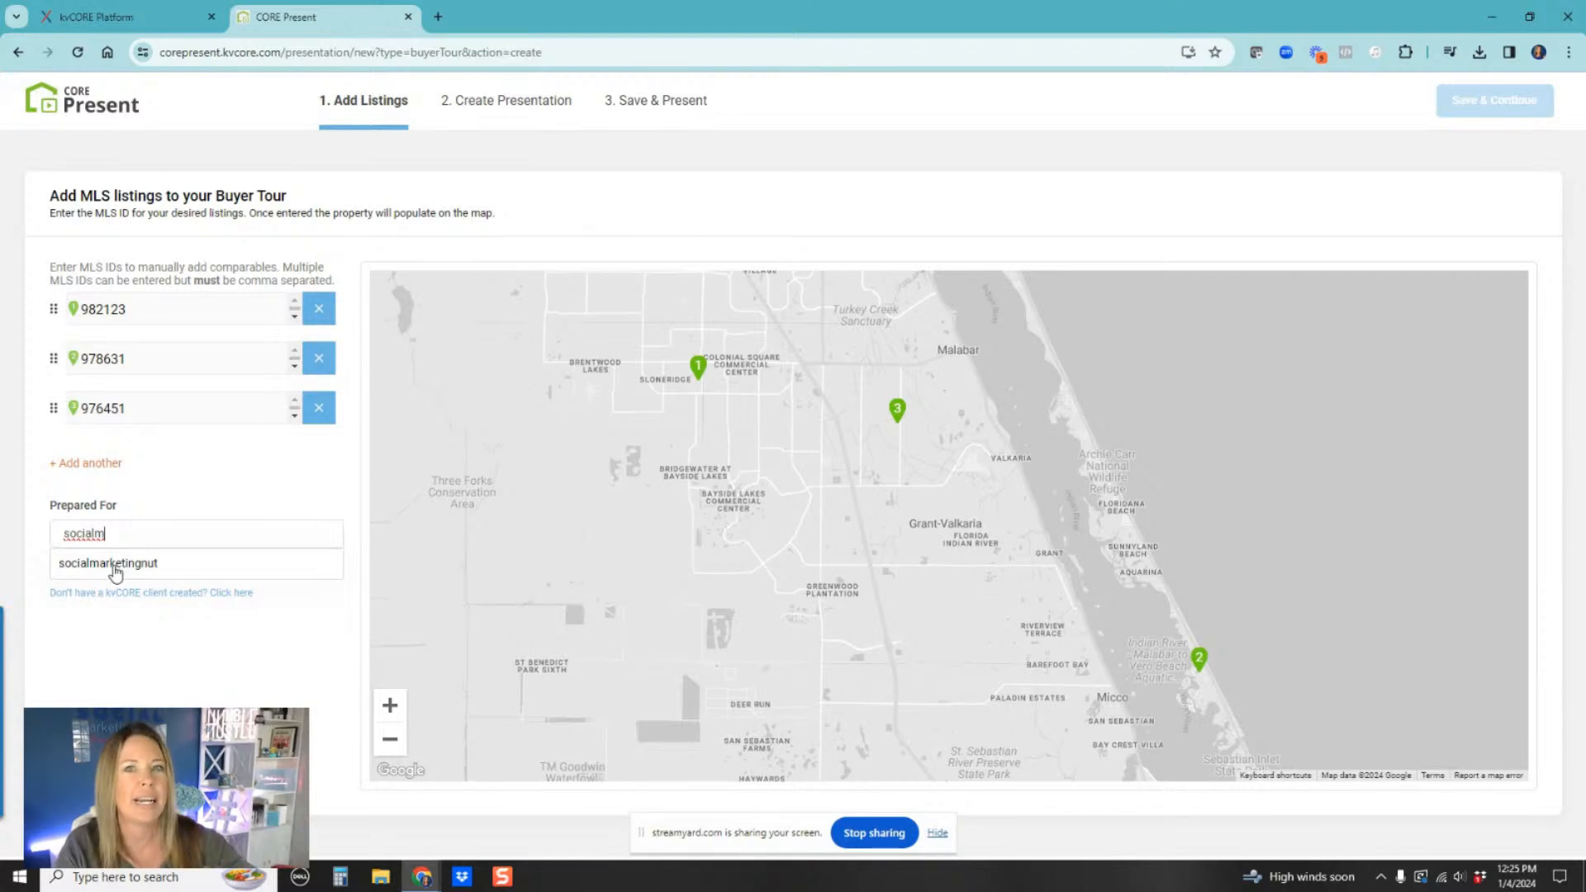
left_click(114, 569)
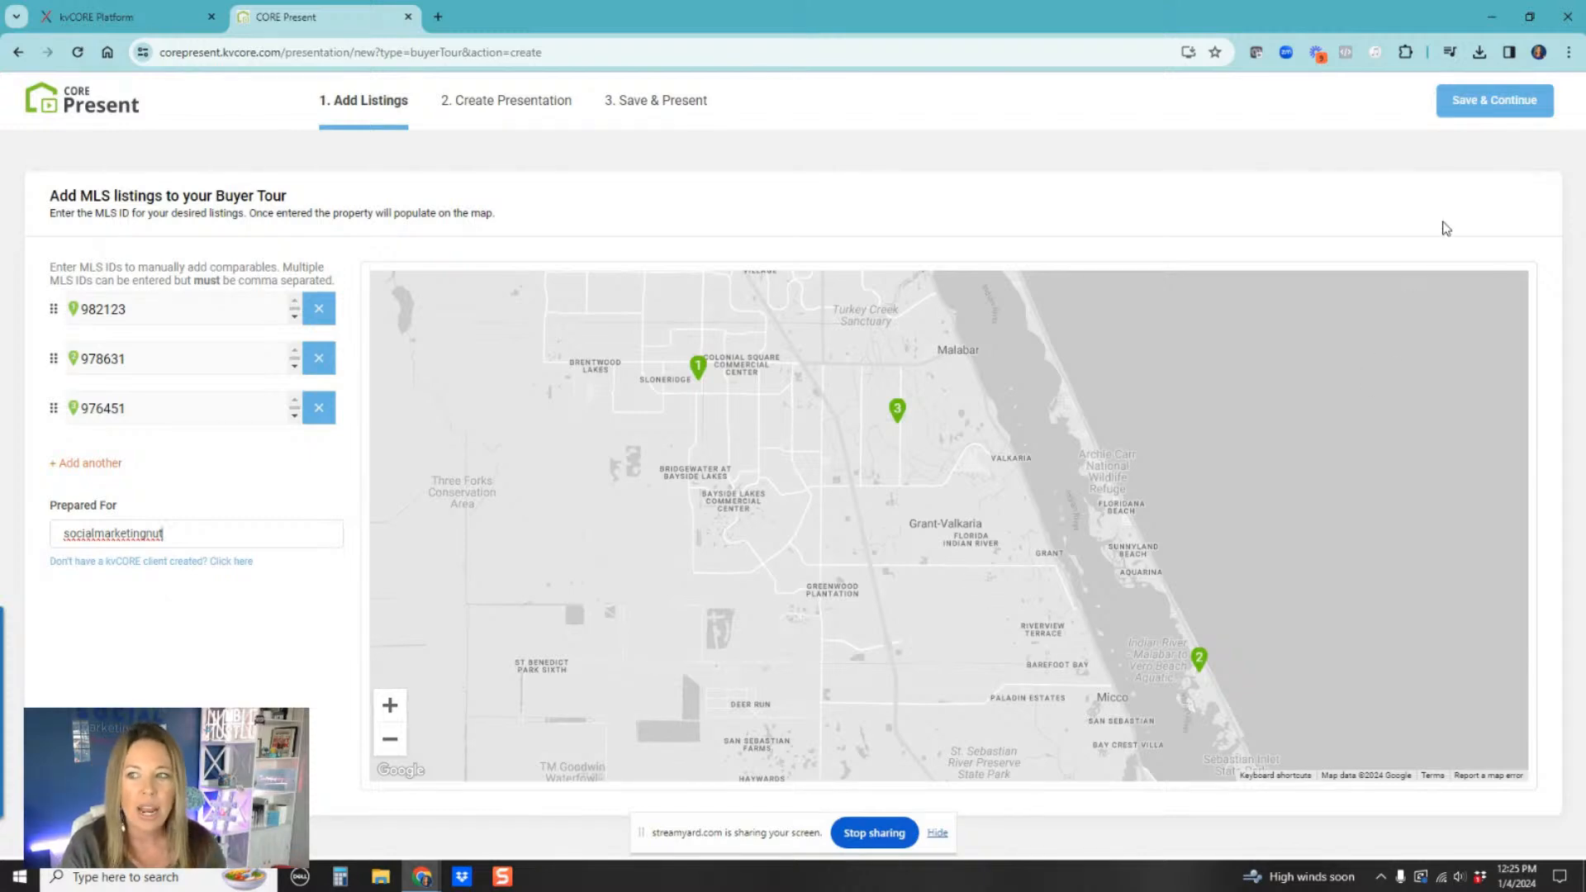
left_click(1506, 102)
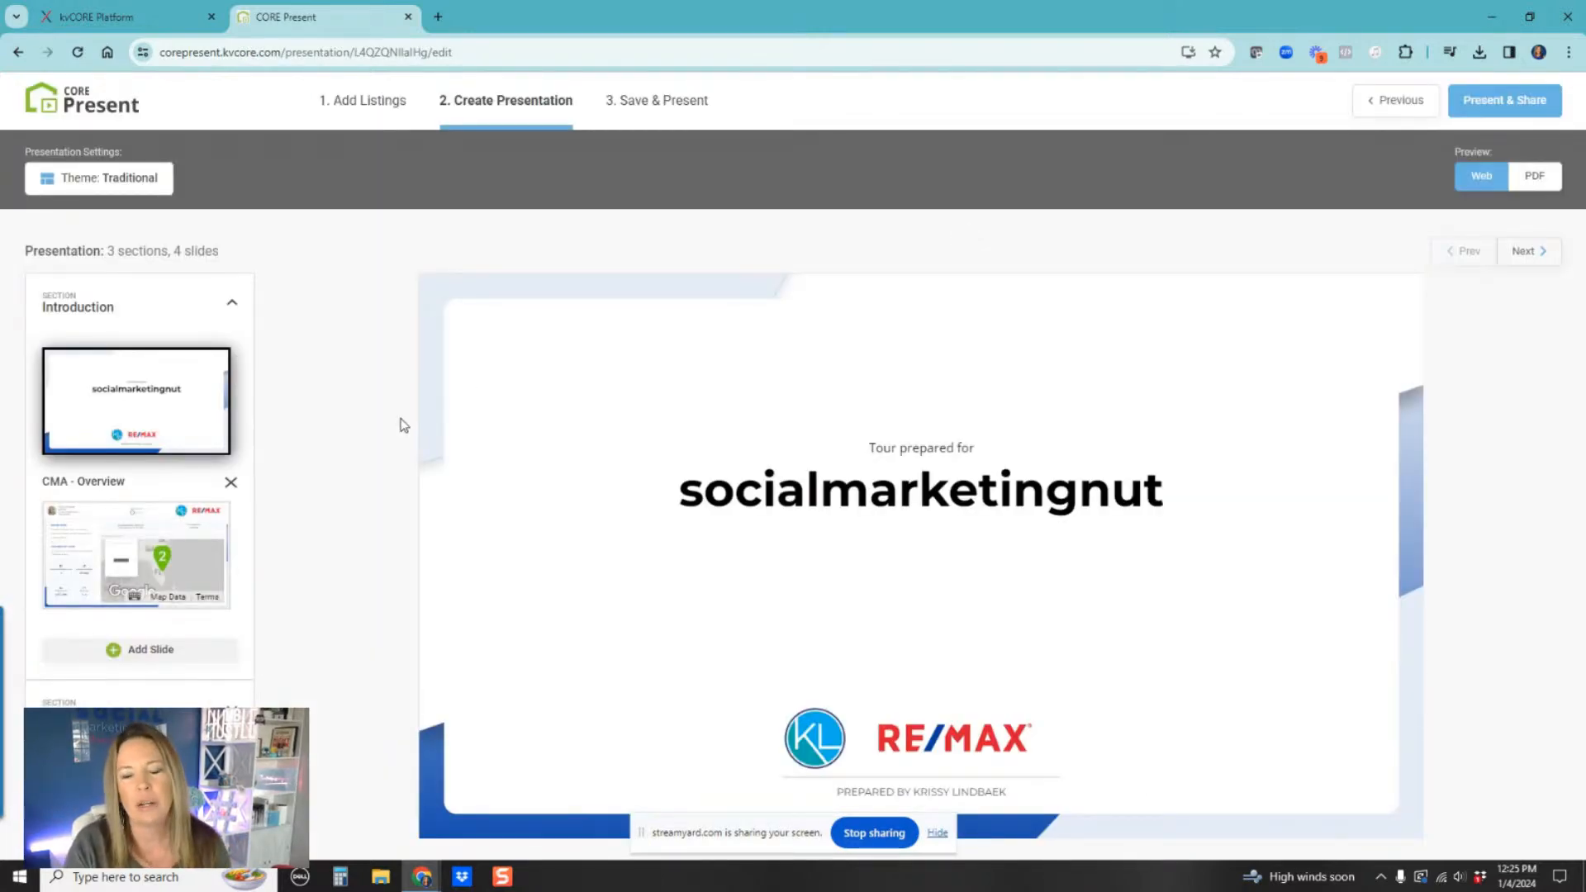
Step: Open the CMA - Overview slide and inspect its tour summary and property map
left_click(188, 567)
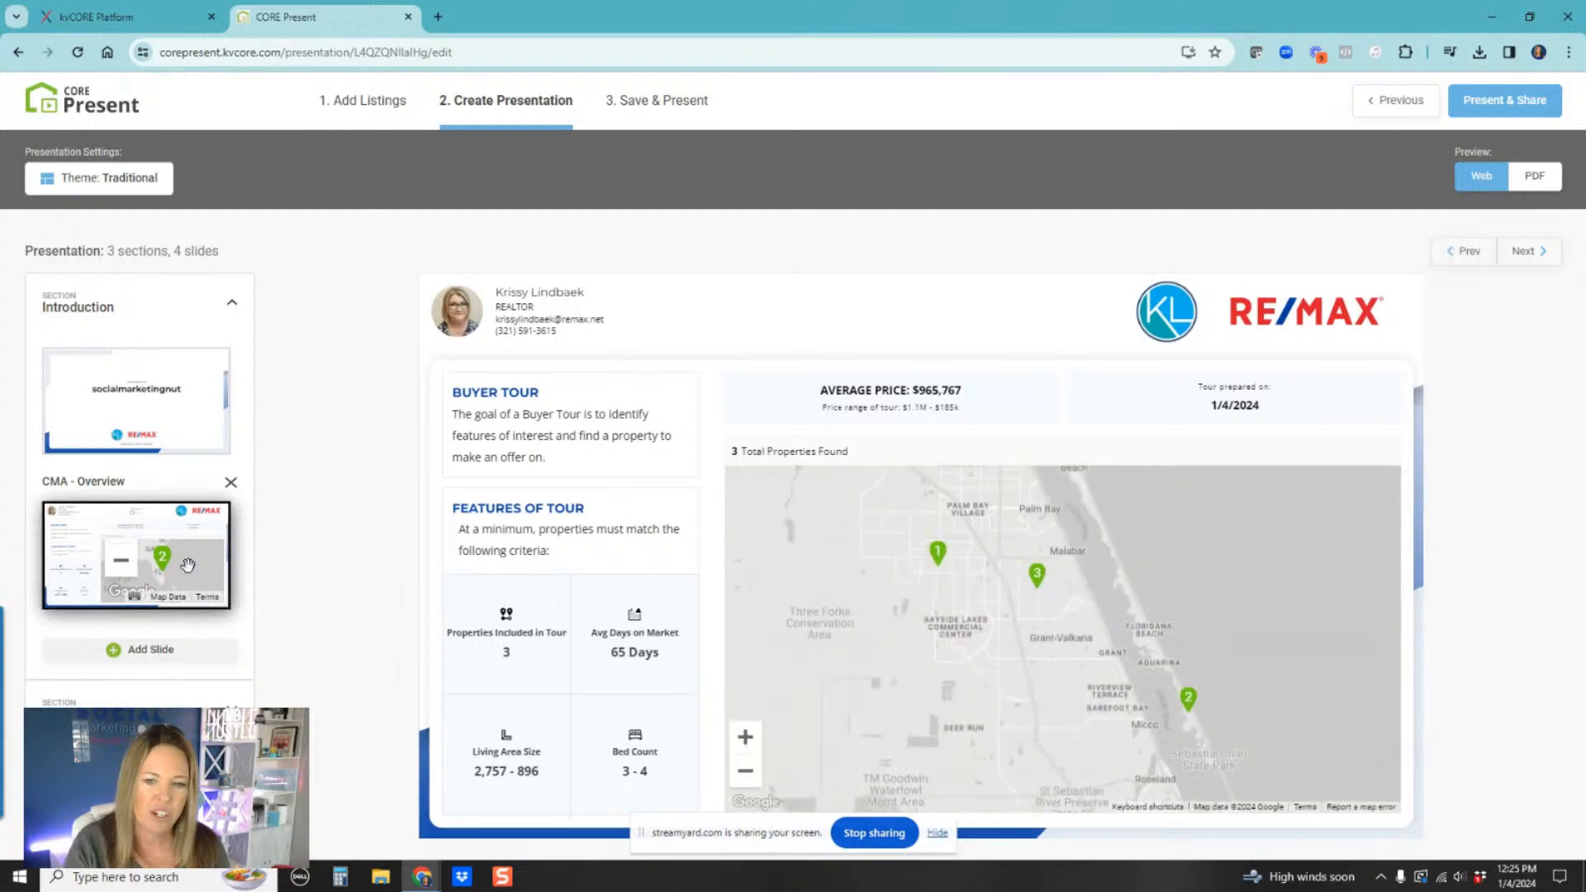
scroll(1355, 508, "down", 1)
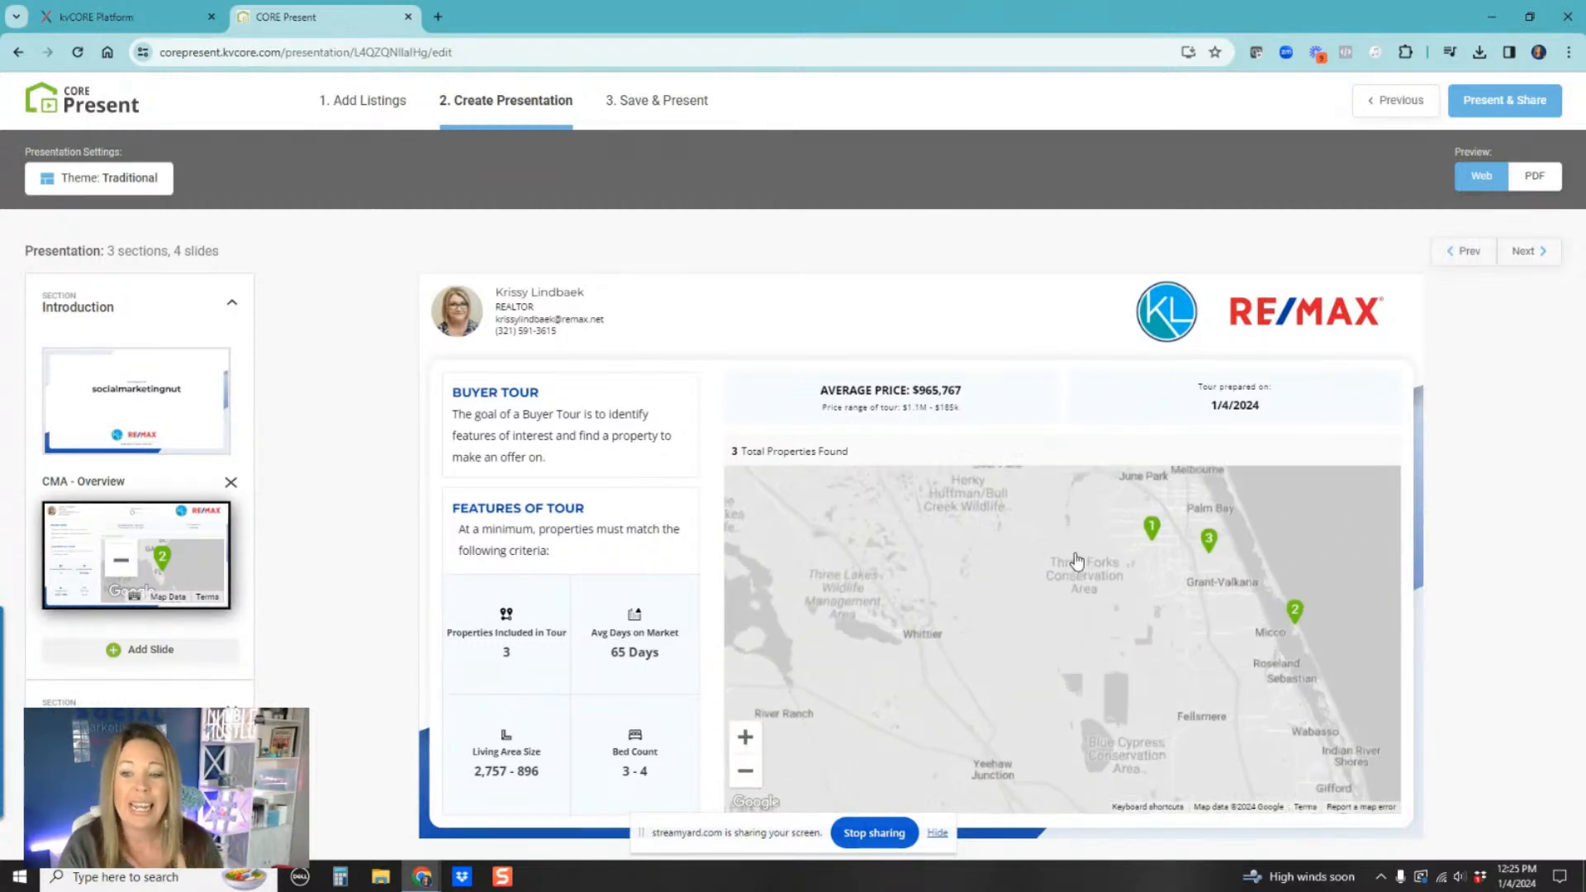
scroll(1074, 562, "up", 1)
left_click_drag(1179, 542, 876, 594)
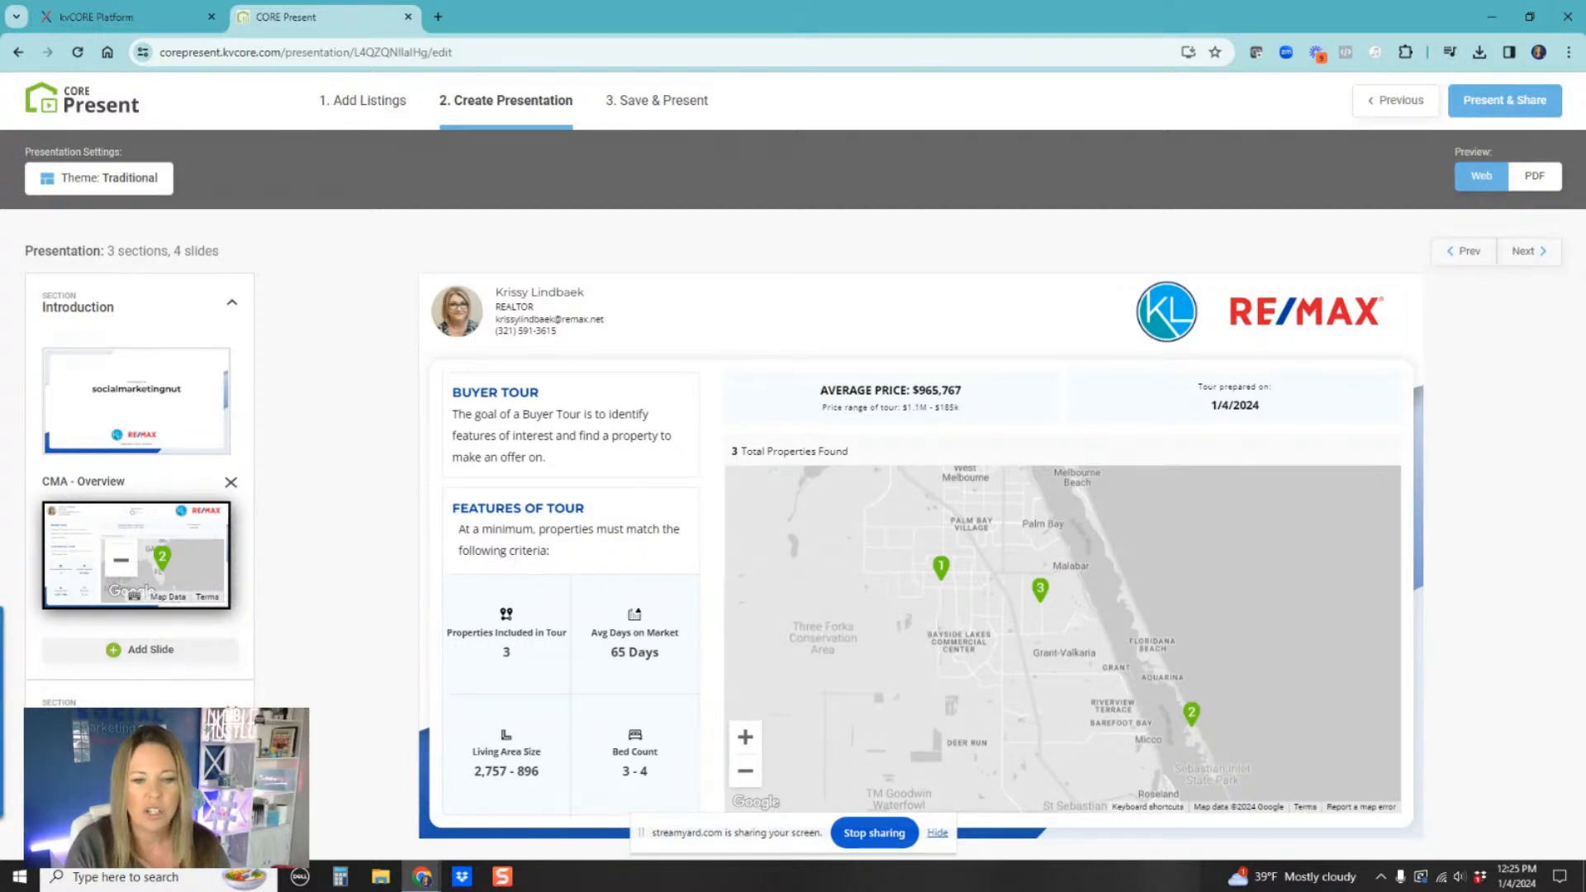
Step: Open The Properties section's Listing Details slide and browse each of the three listings' details
left_click(91, 712)
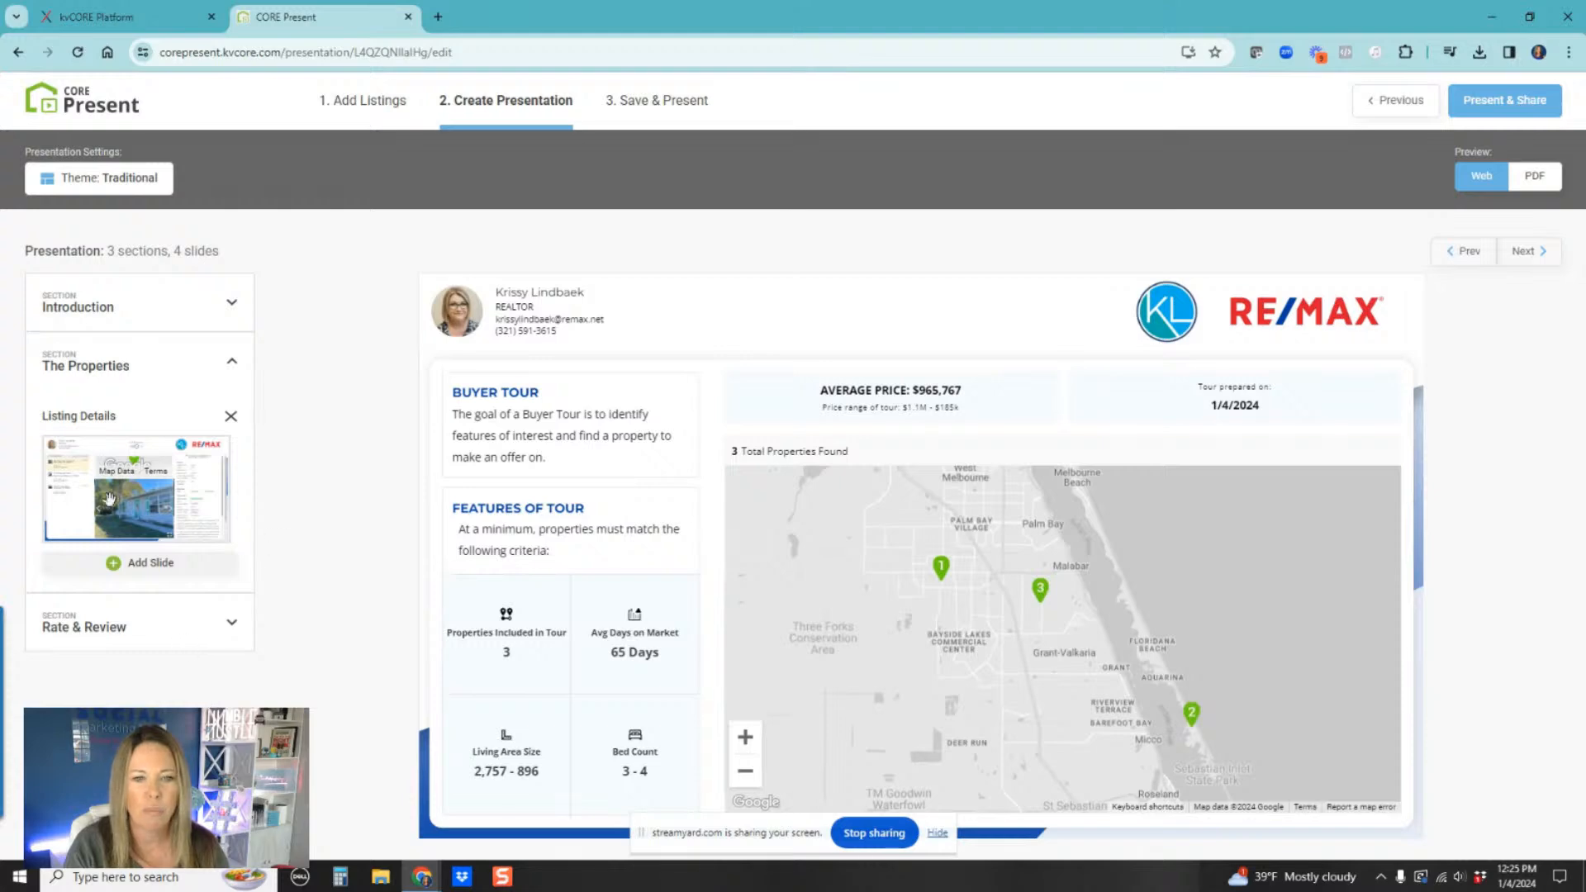
left_click(104, 502)
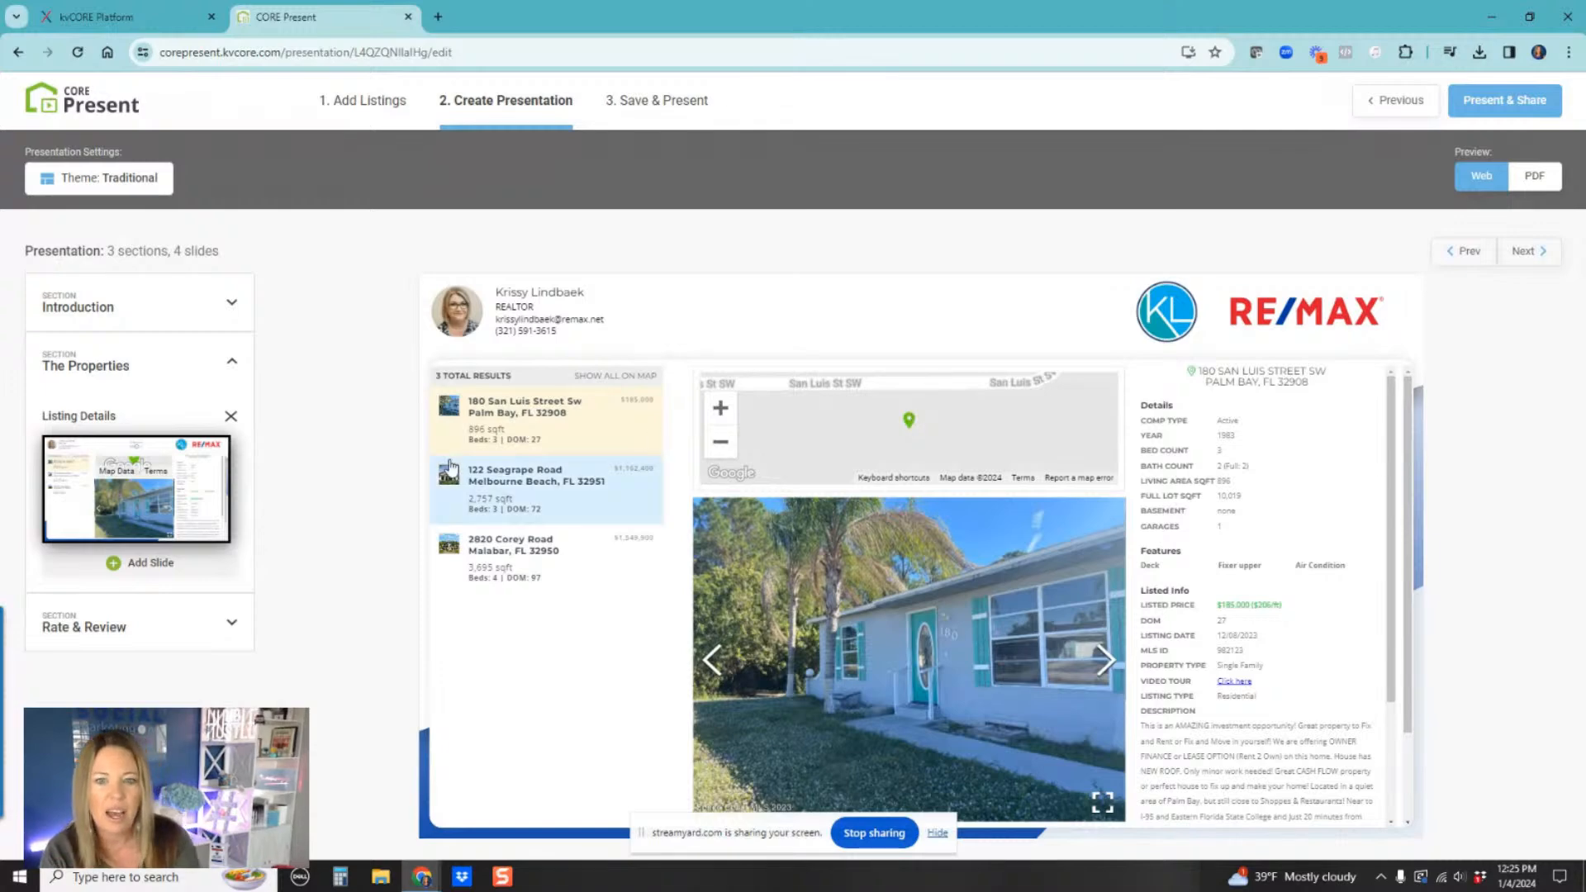
left_click(488, 492)
left_click(508, 569)
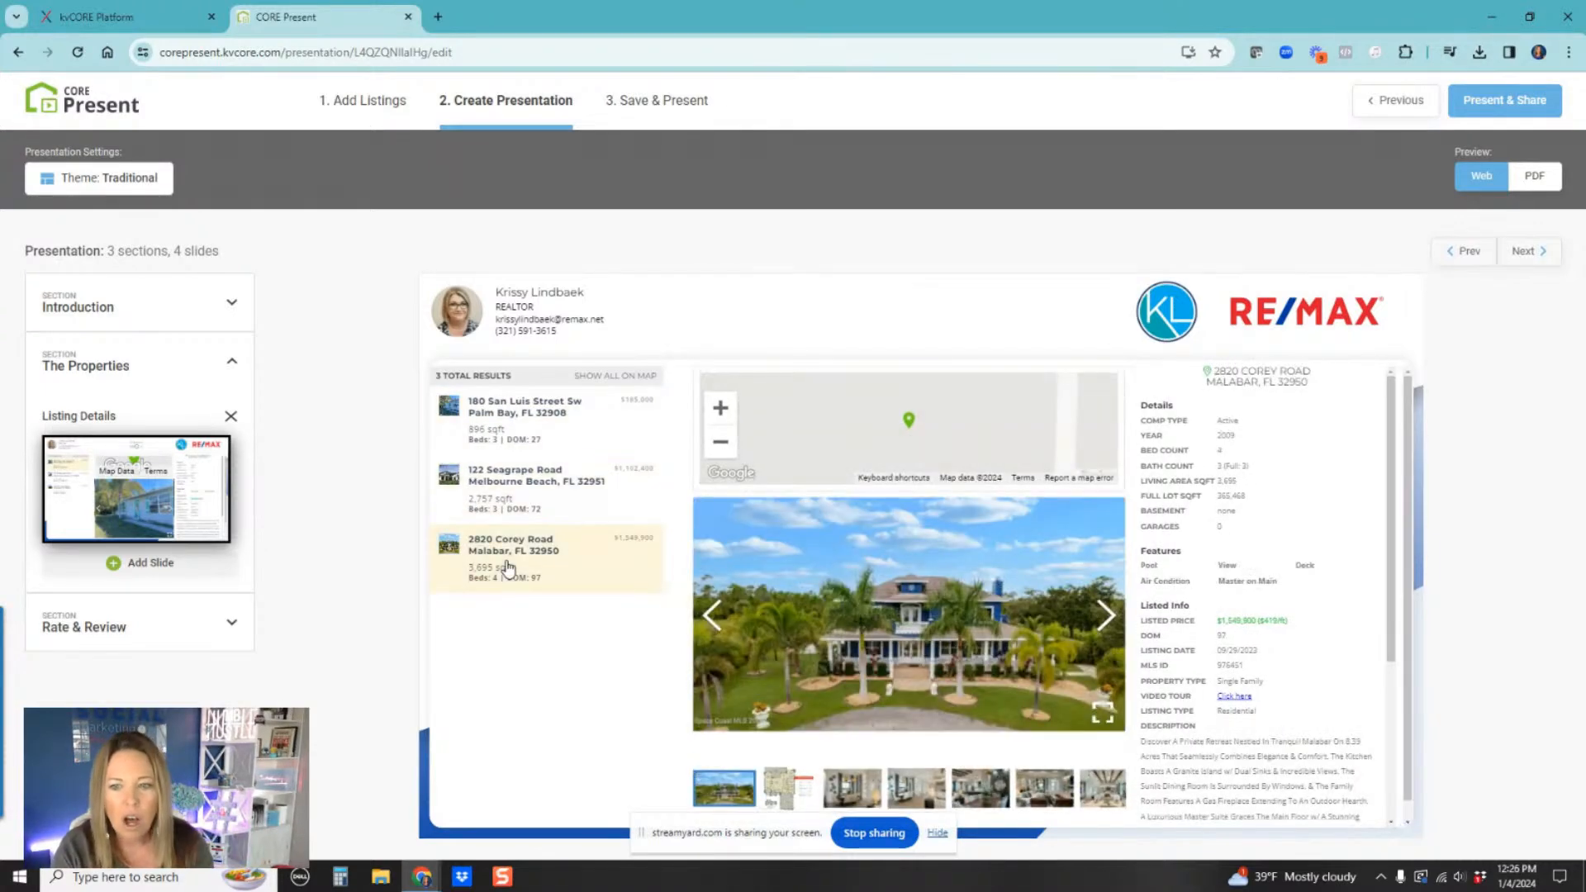
left_click(531, 486)
left_click(568, 416)
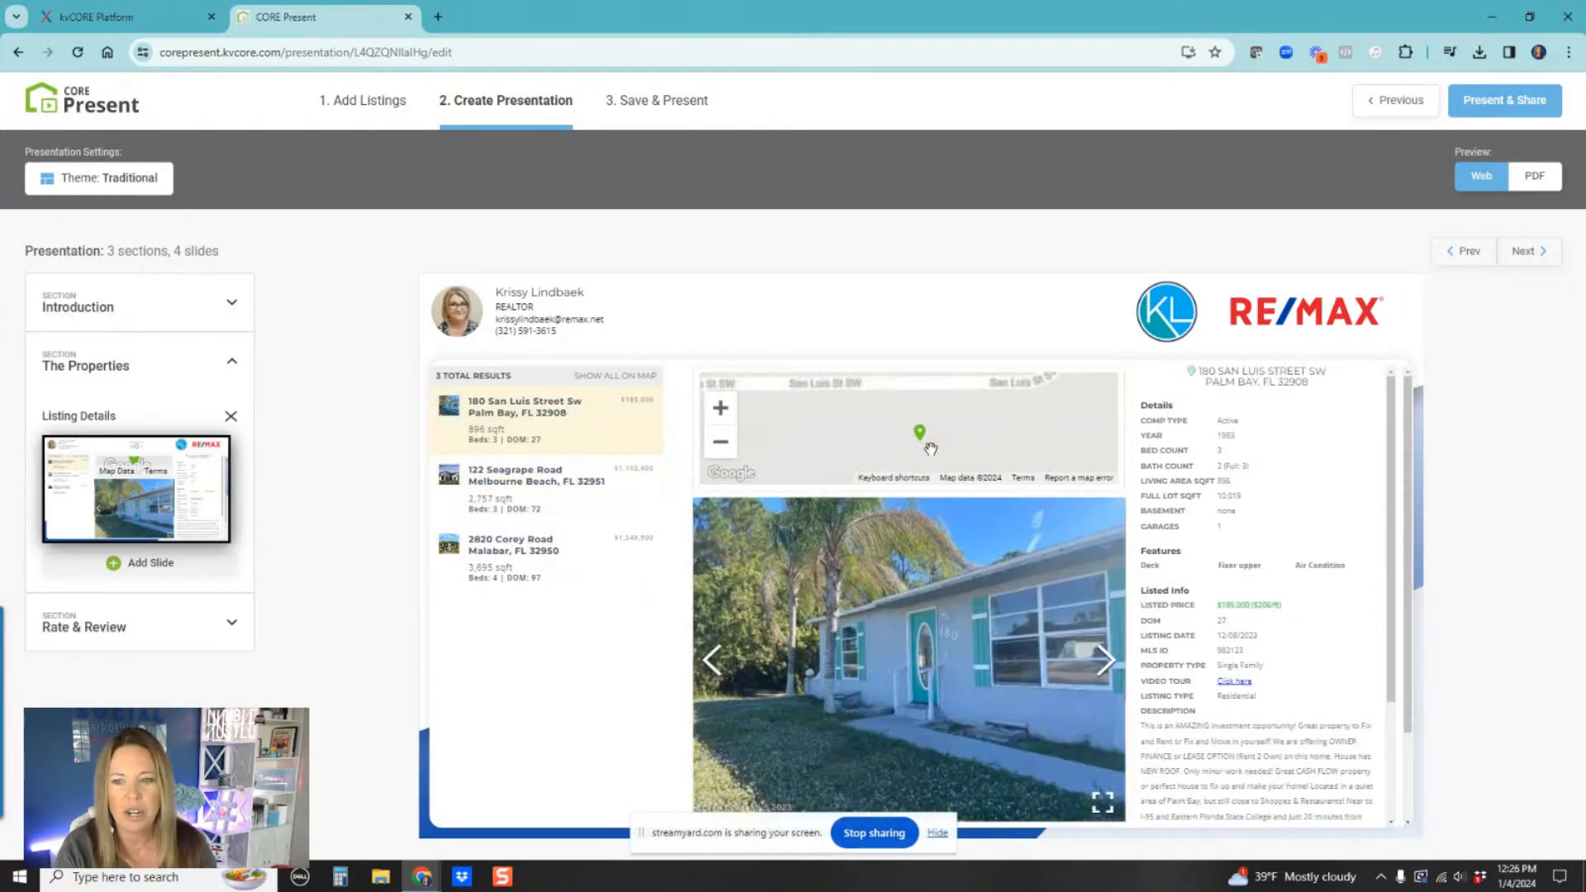
scroll(1258, 628, "down", 5)
scroll(1283, 685, "down", 1)
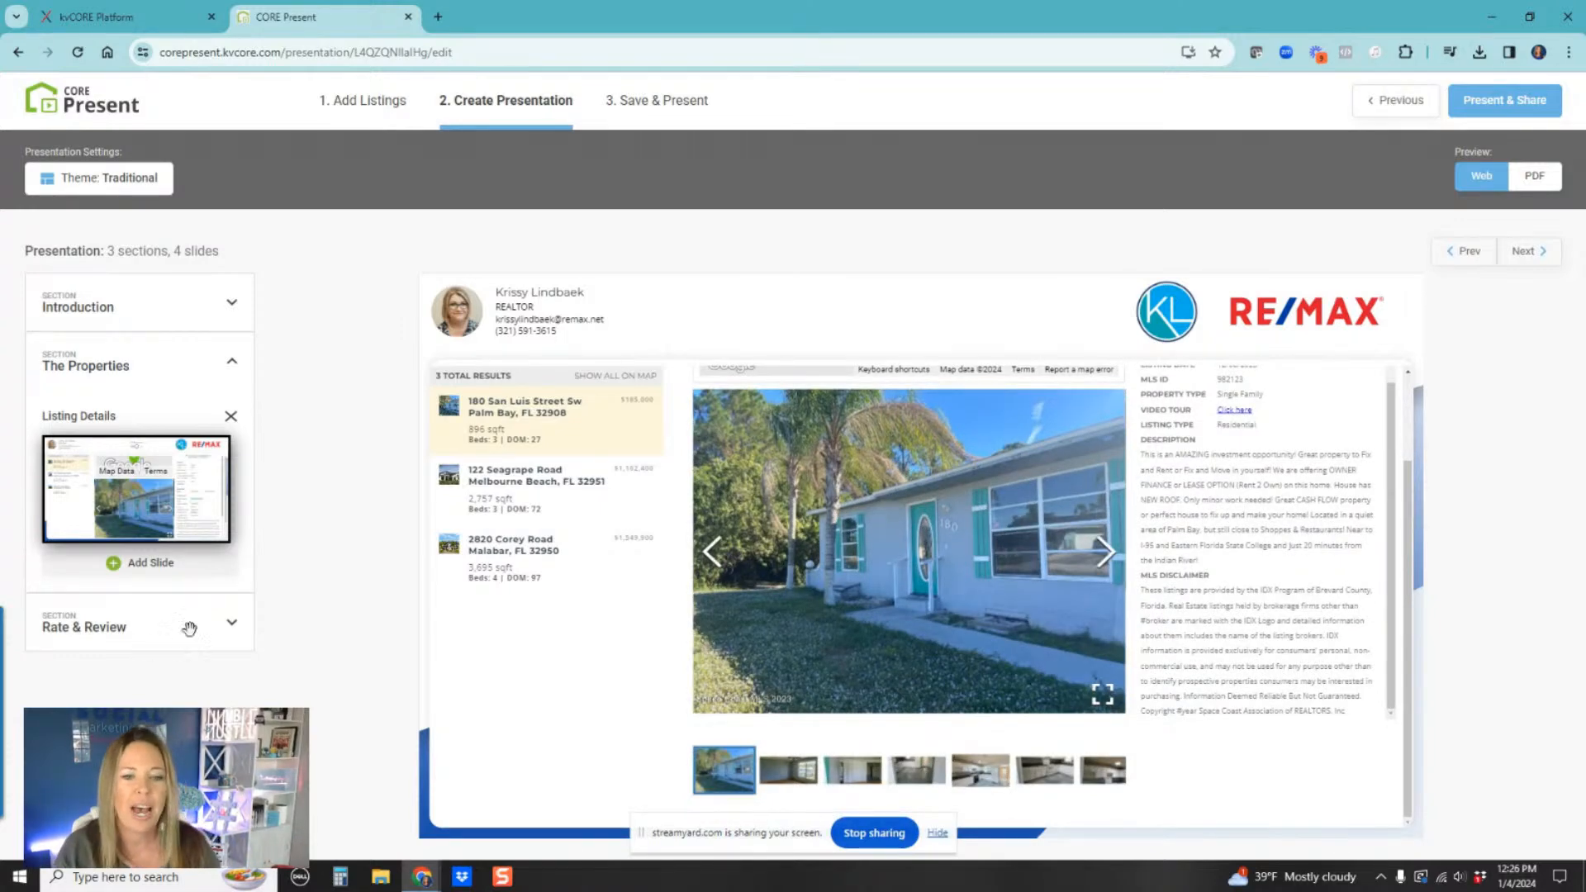
left_click(223, 632)
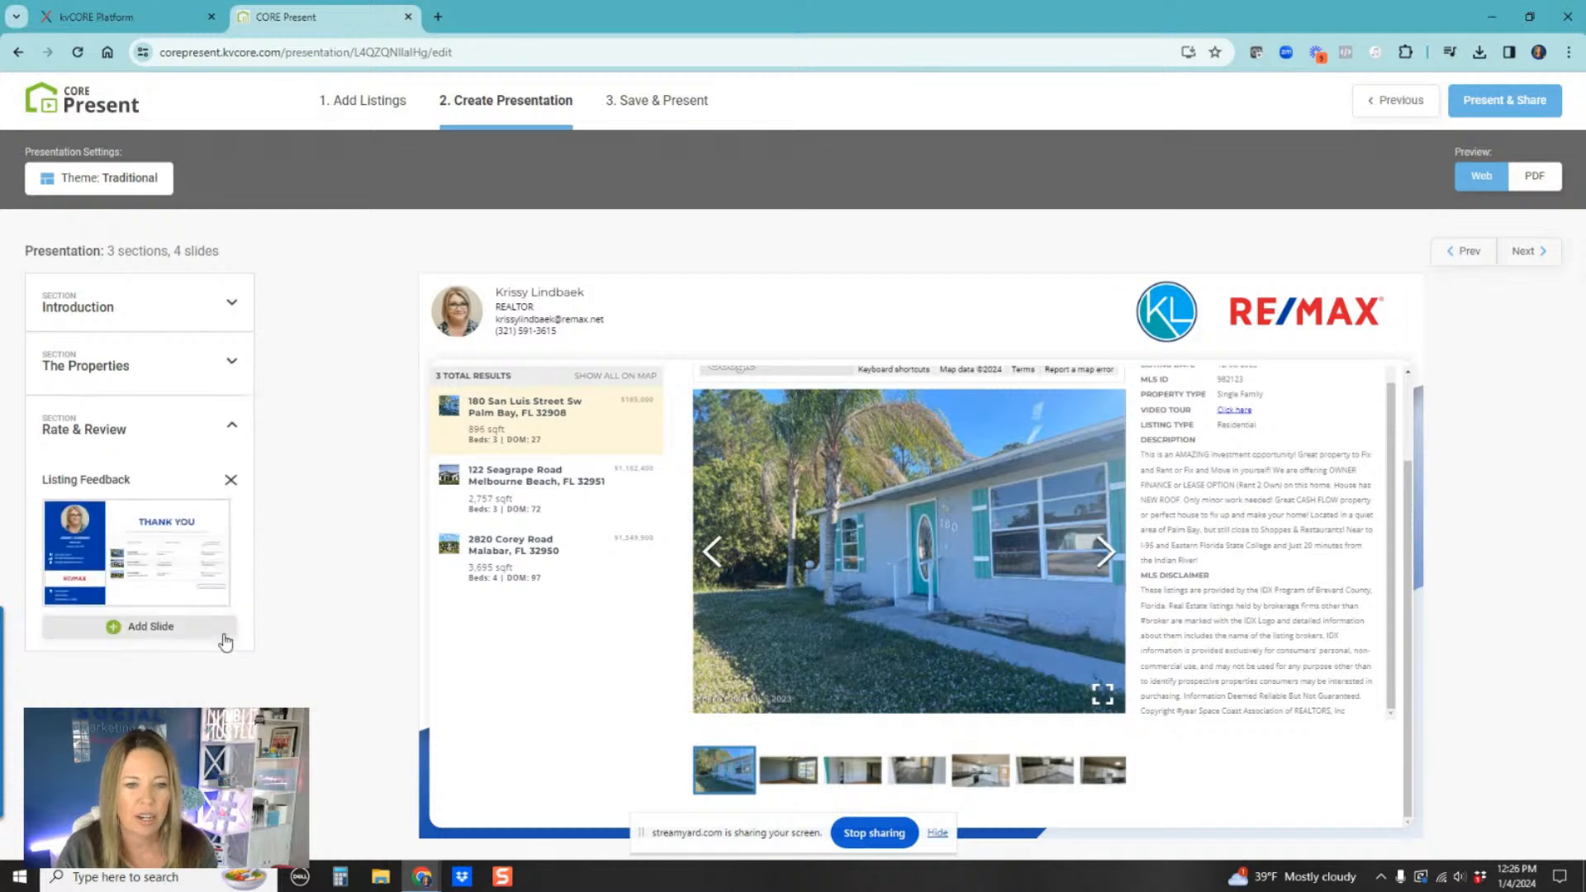
left_click(161, 542)
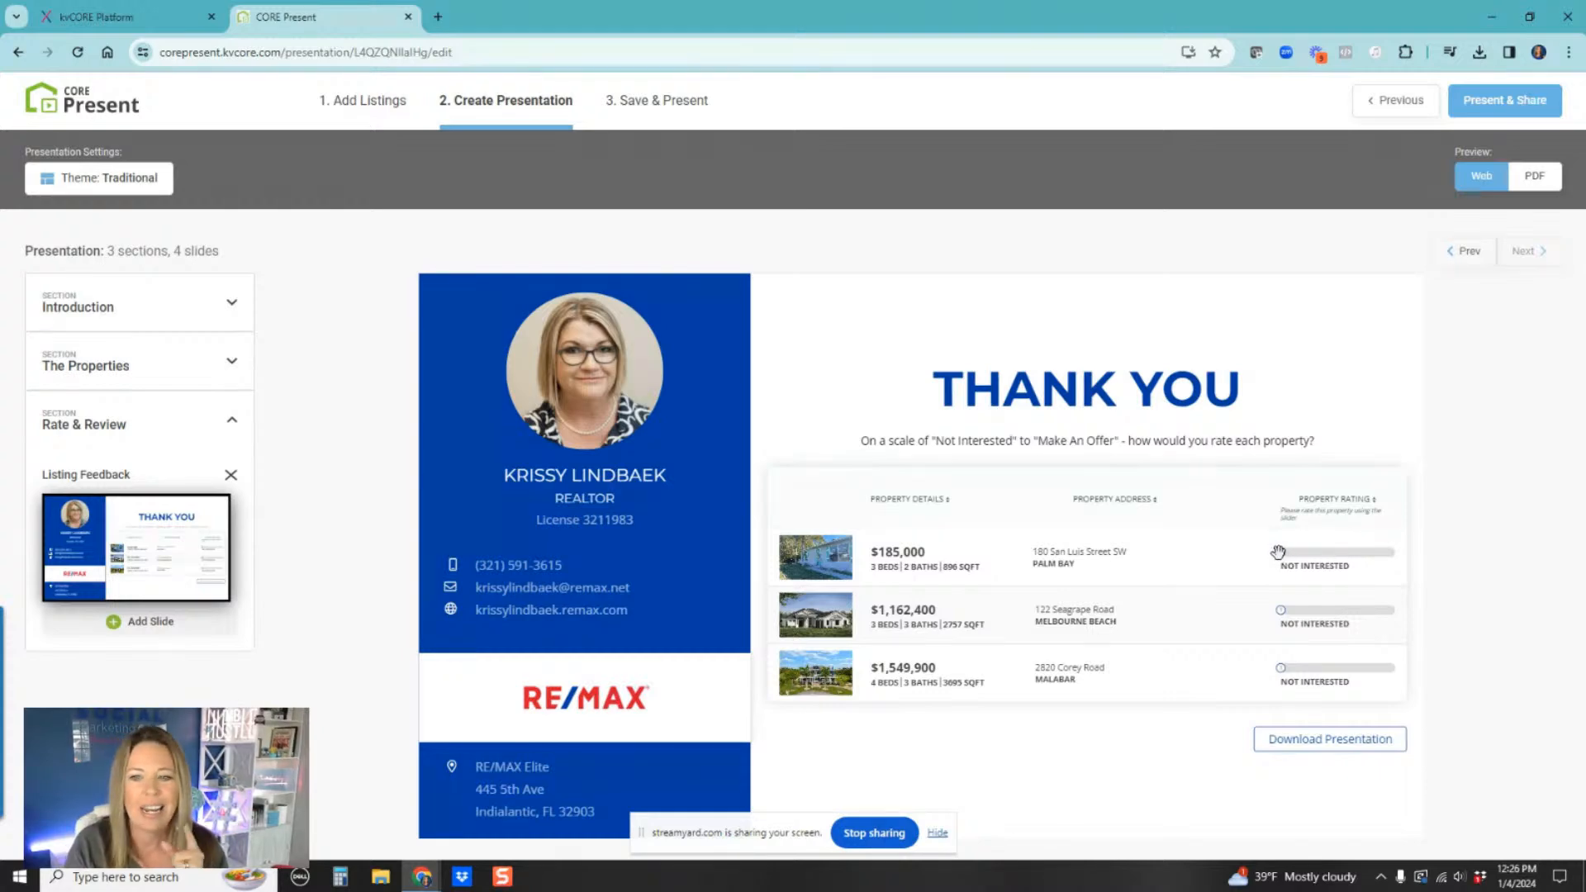
mouse_move(1279, 553)
left_mouse_down()
mouse_move(1325, 553)
mouse_move(1281, 553)
left_mouse_up()
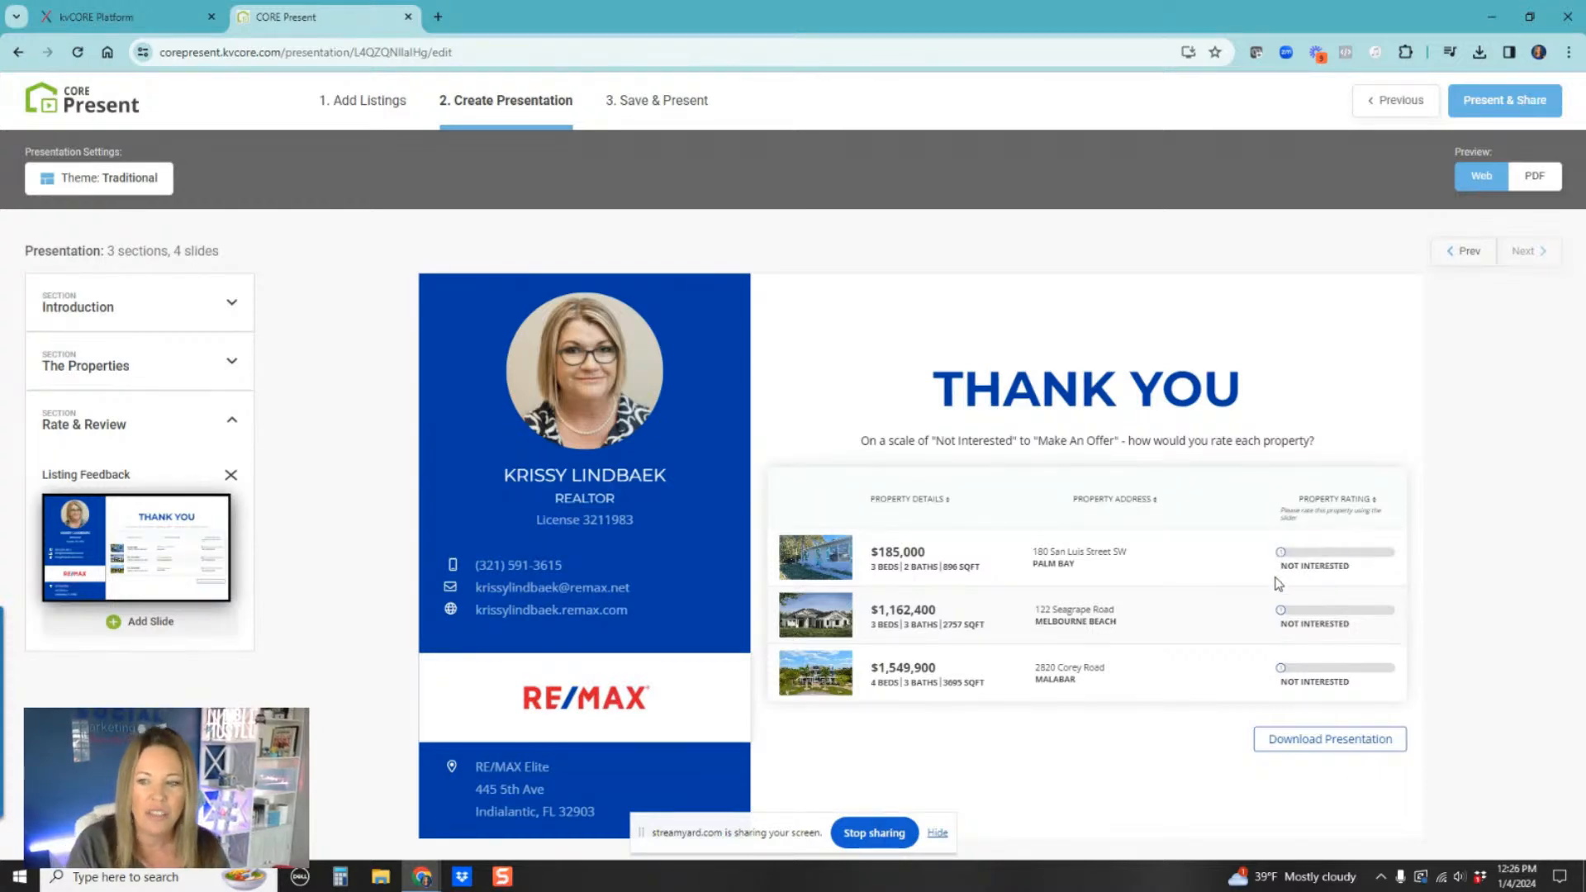
left_click_drag(1279, 611, 1326, 613)
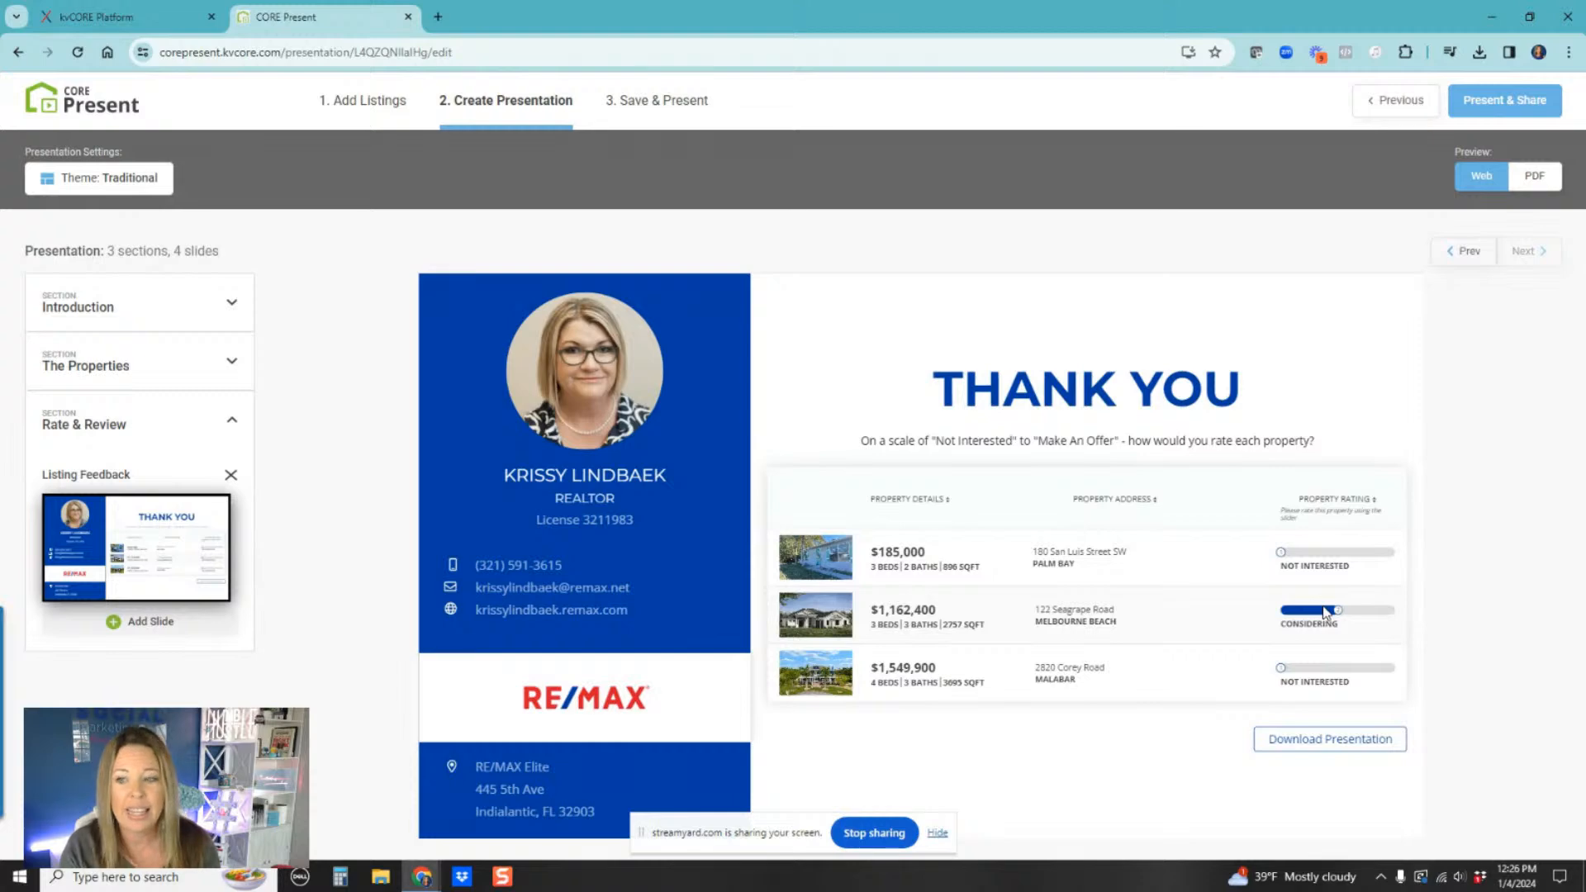
left_click_drag(1281, 667, 1396, 667)
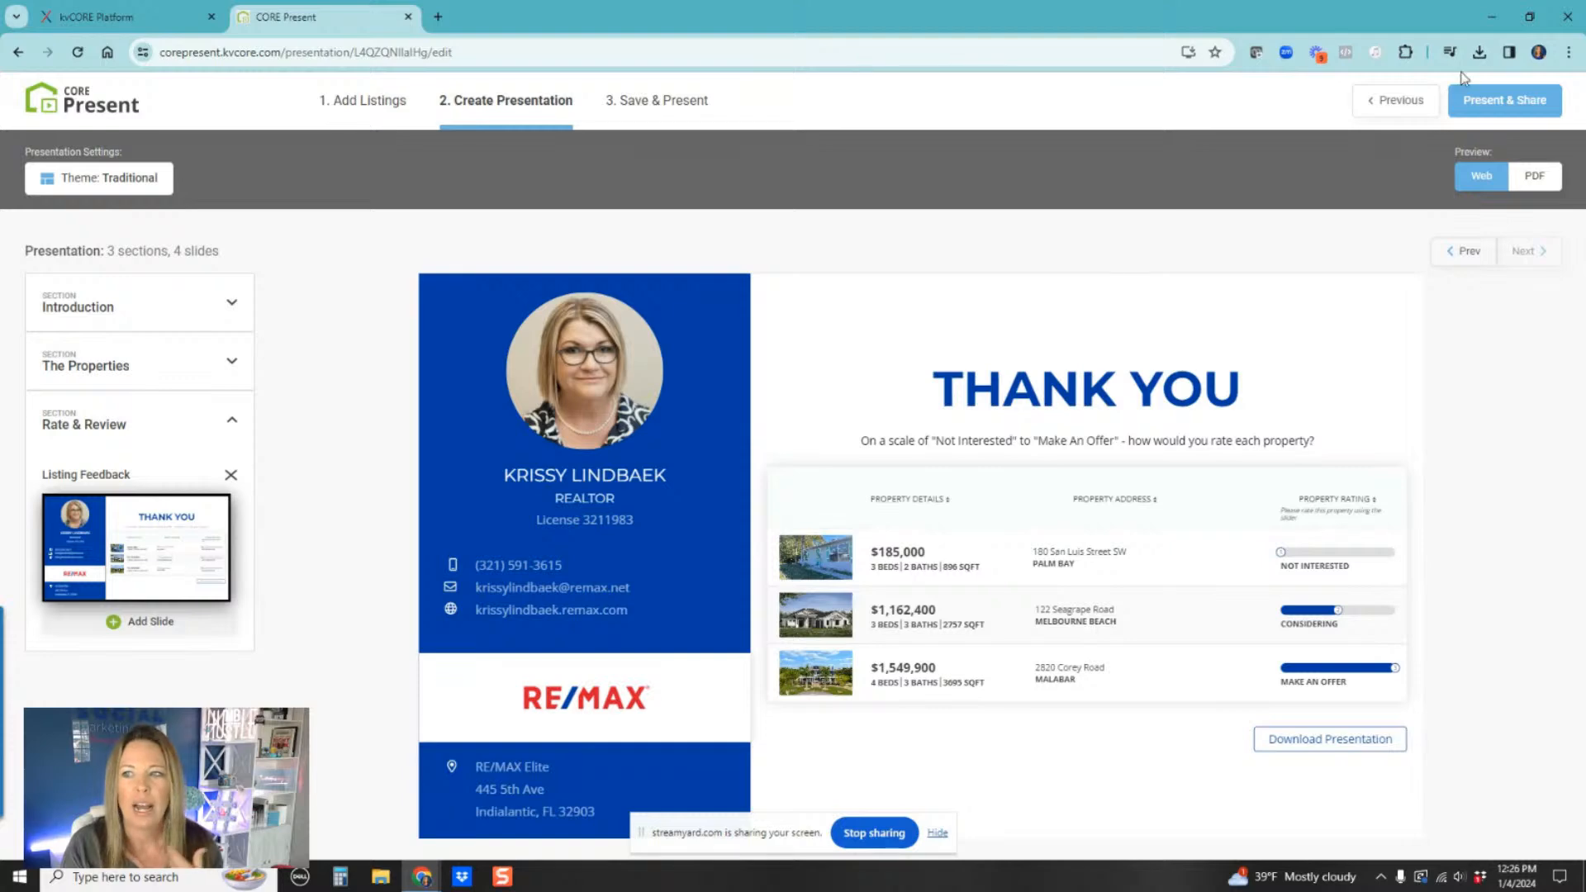
Step: Switch the preview to PDF and review the Introduction section's cover page
left_click(1533, 180)
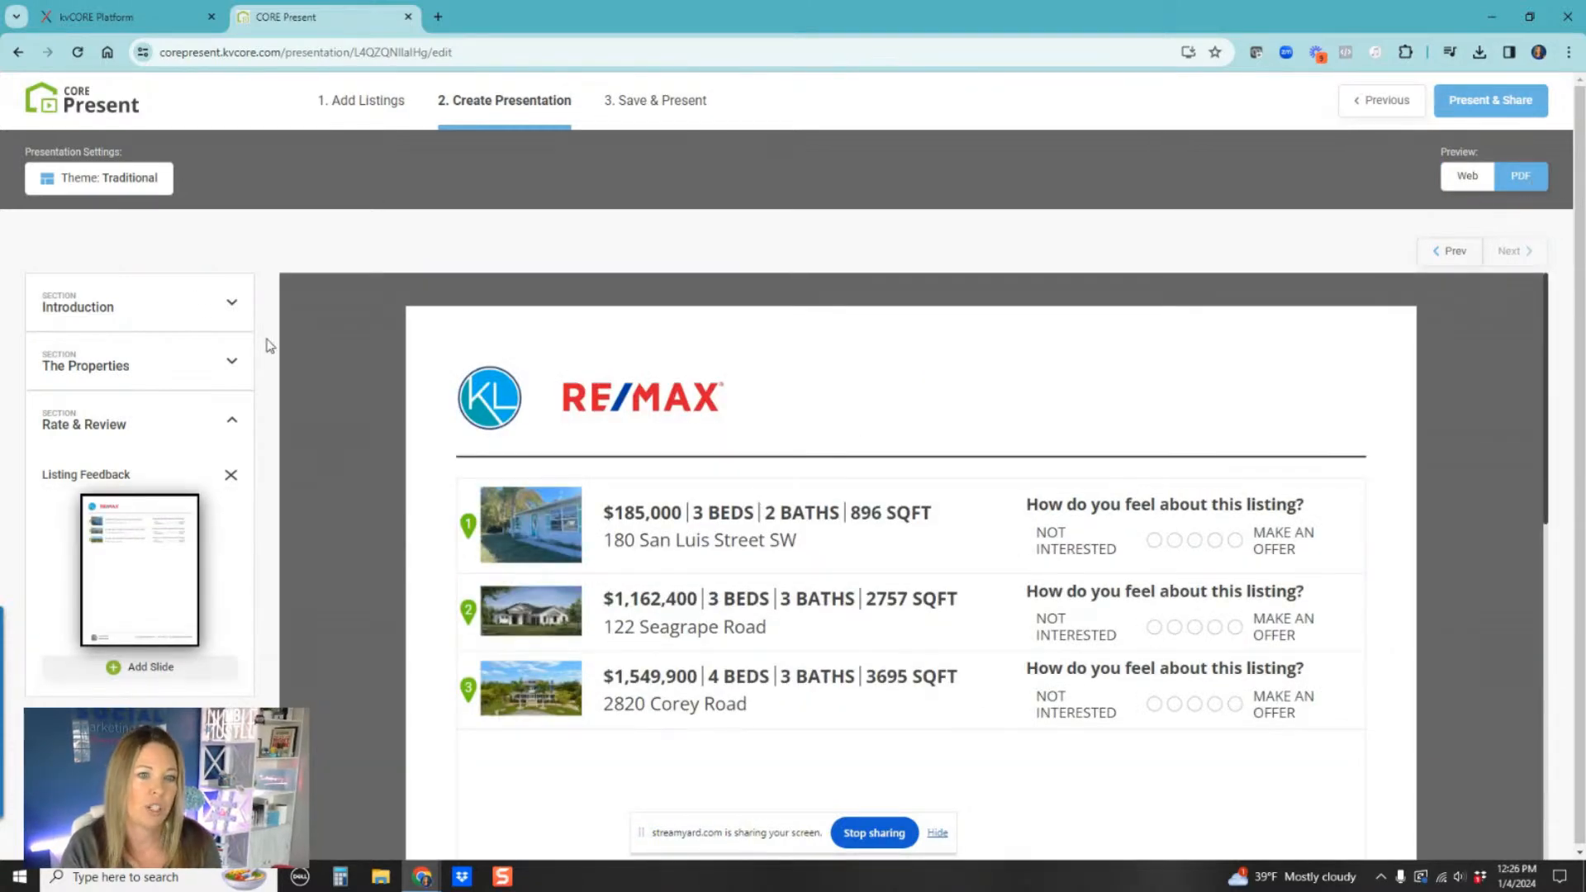
left_click(139, 351)
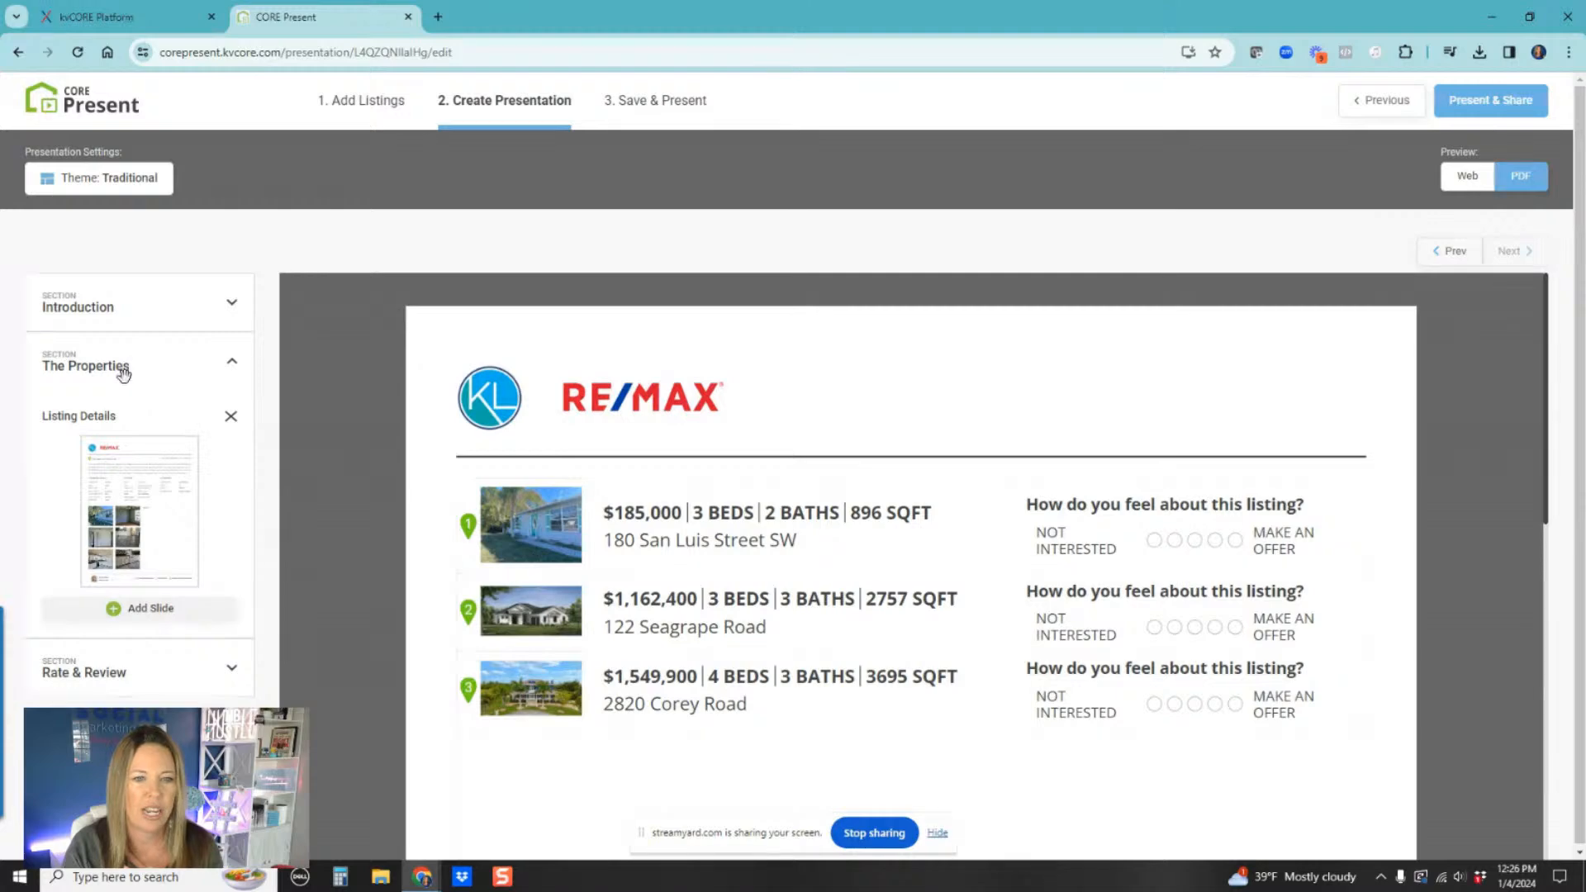
left_click(124, 371)
left_click(137, 313)
left_click(137, 423)
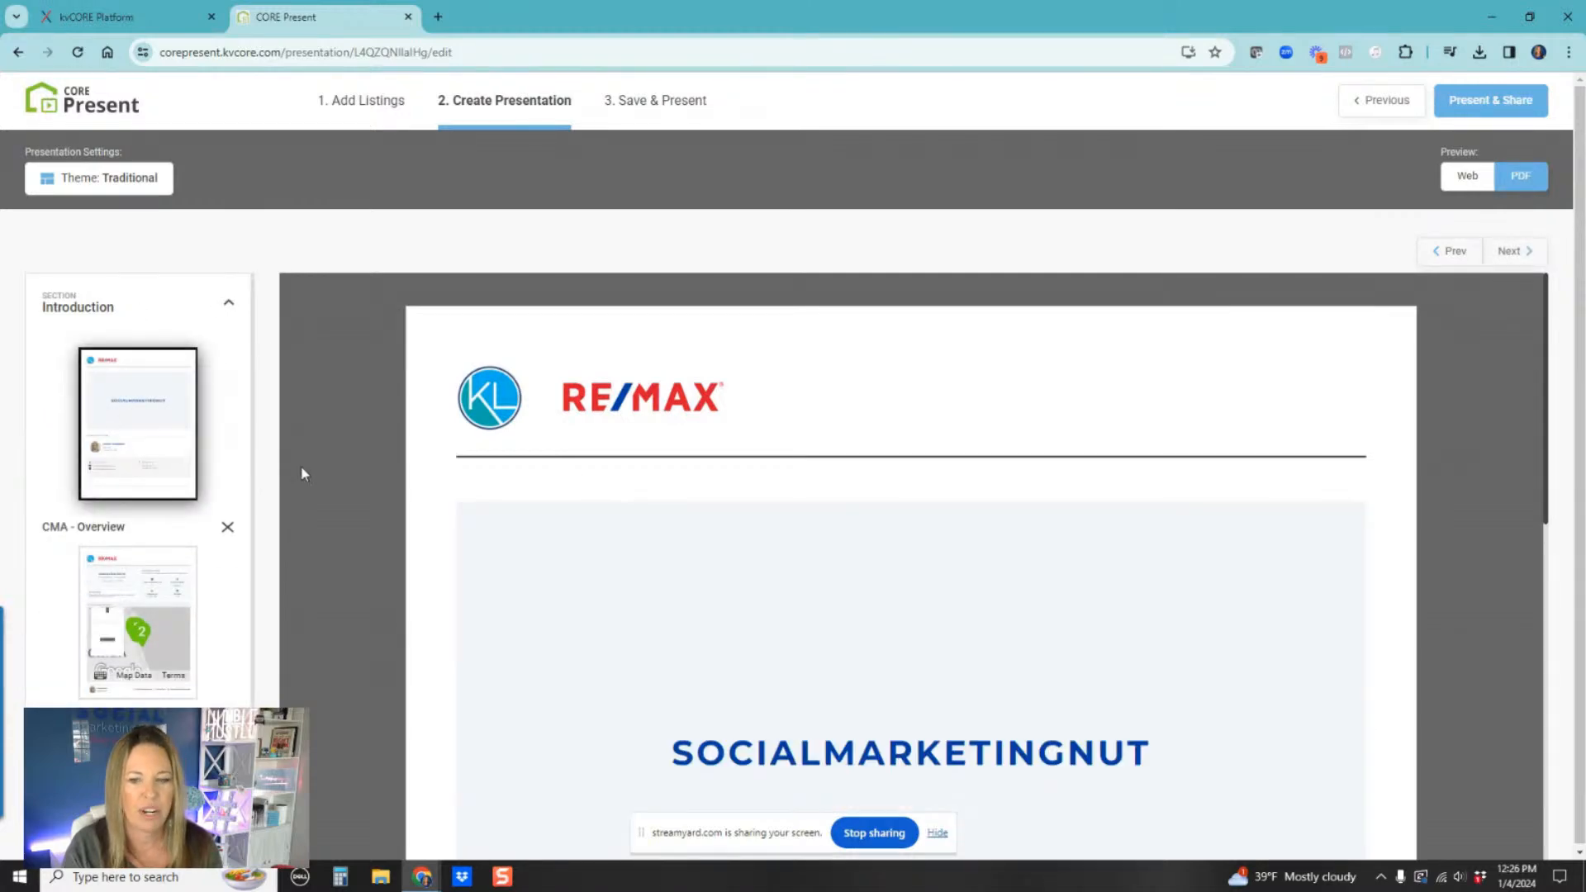
scroll(717, 601, "down", 3)
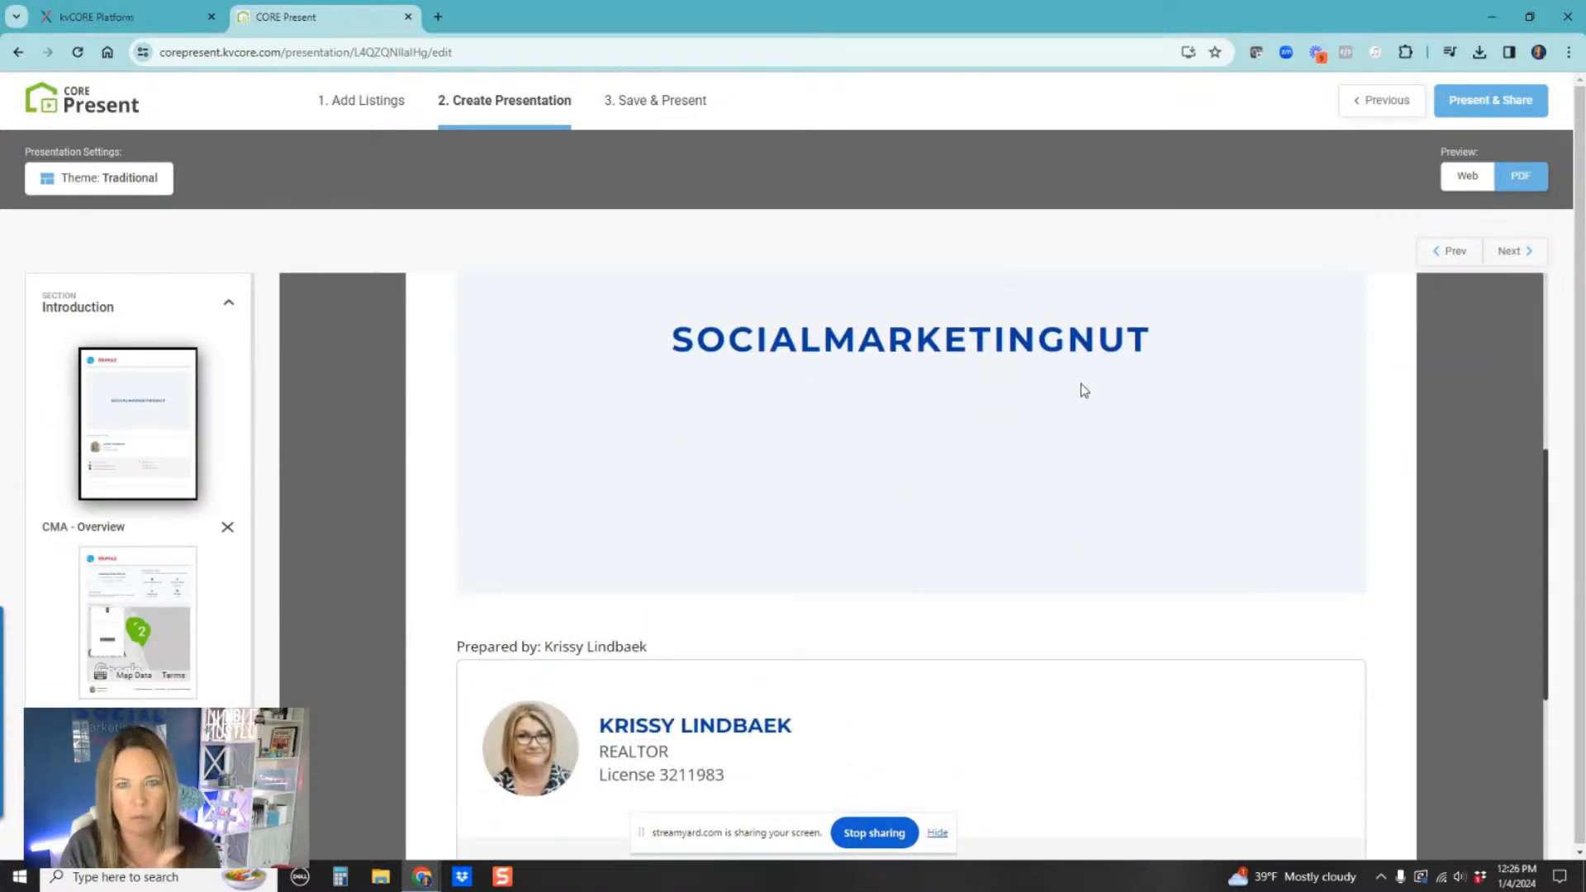
scroll(1031, 346, "down", 3)
Step: Review the CMA - Overview page in the PDF preview, including the tour summary and map
left_click(149, 596)
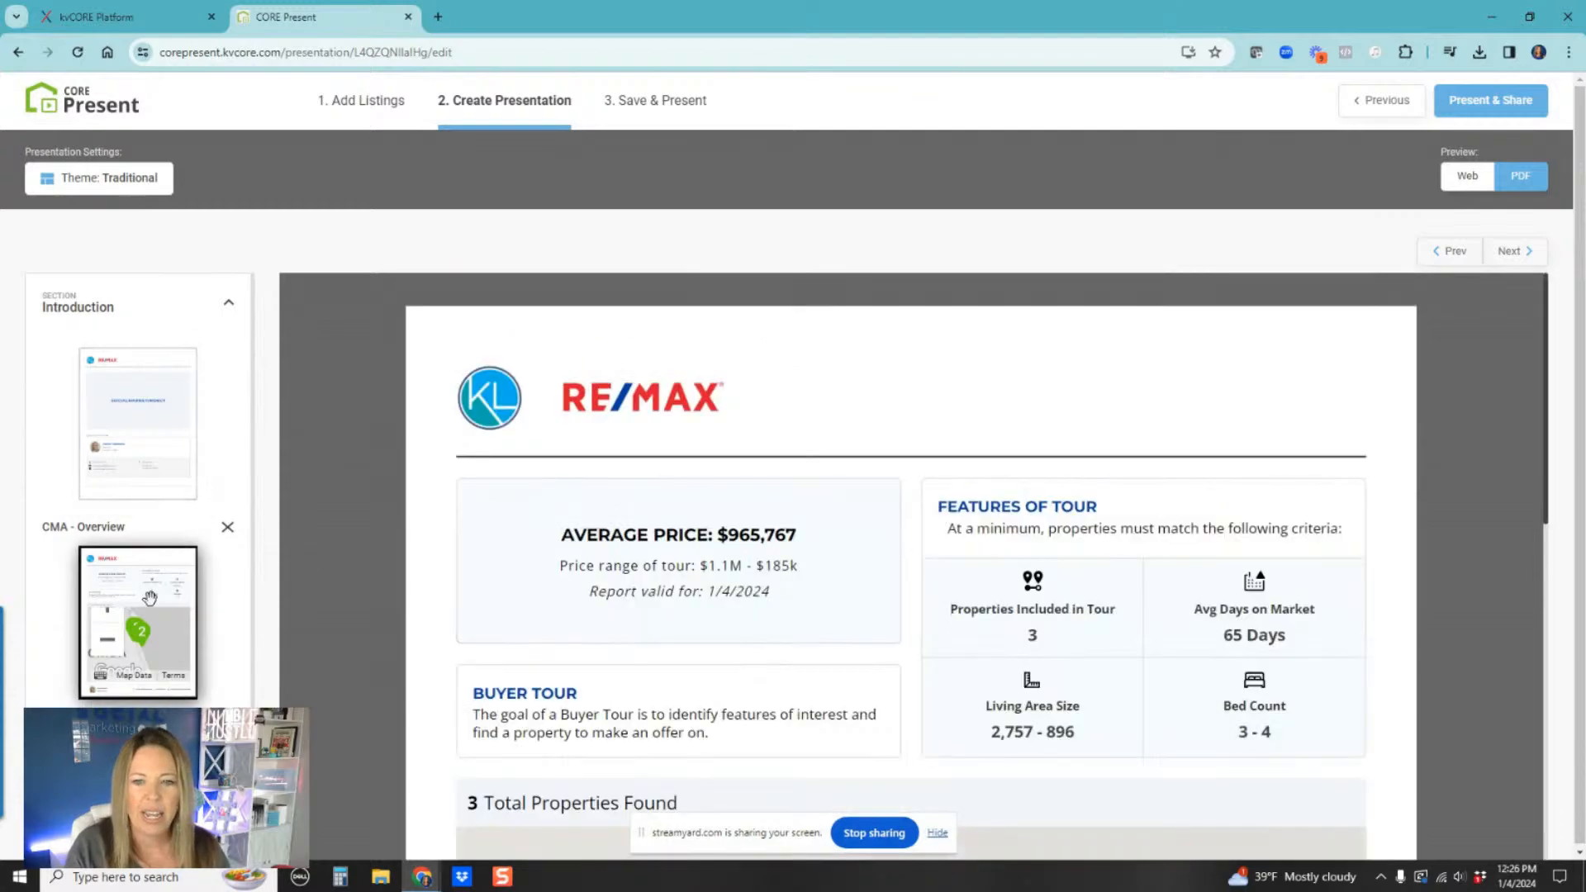
scroll(669, 425, "down", 3)
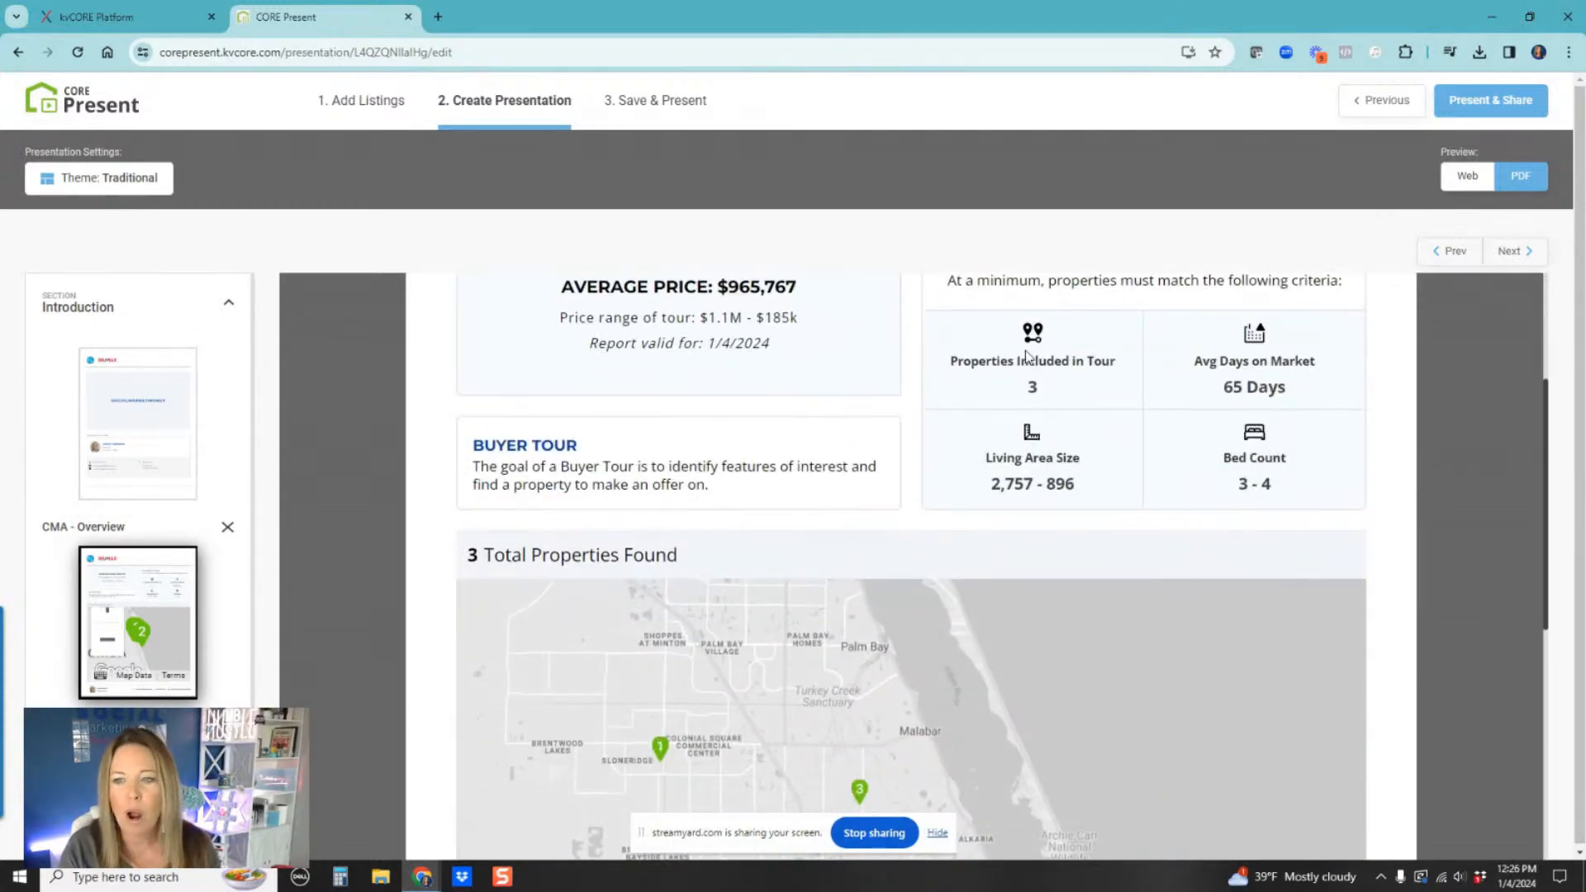
scroll(493, 517, "down", 3)
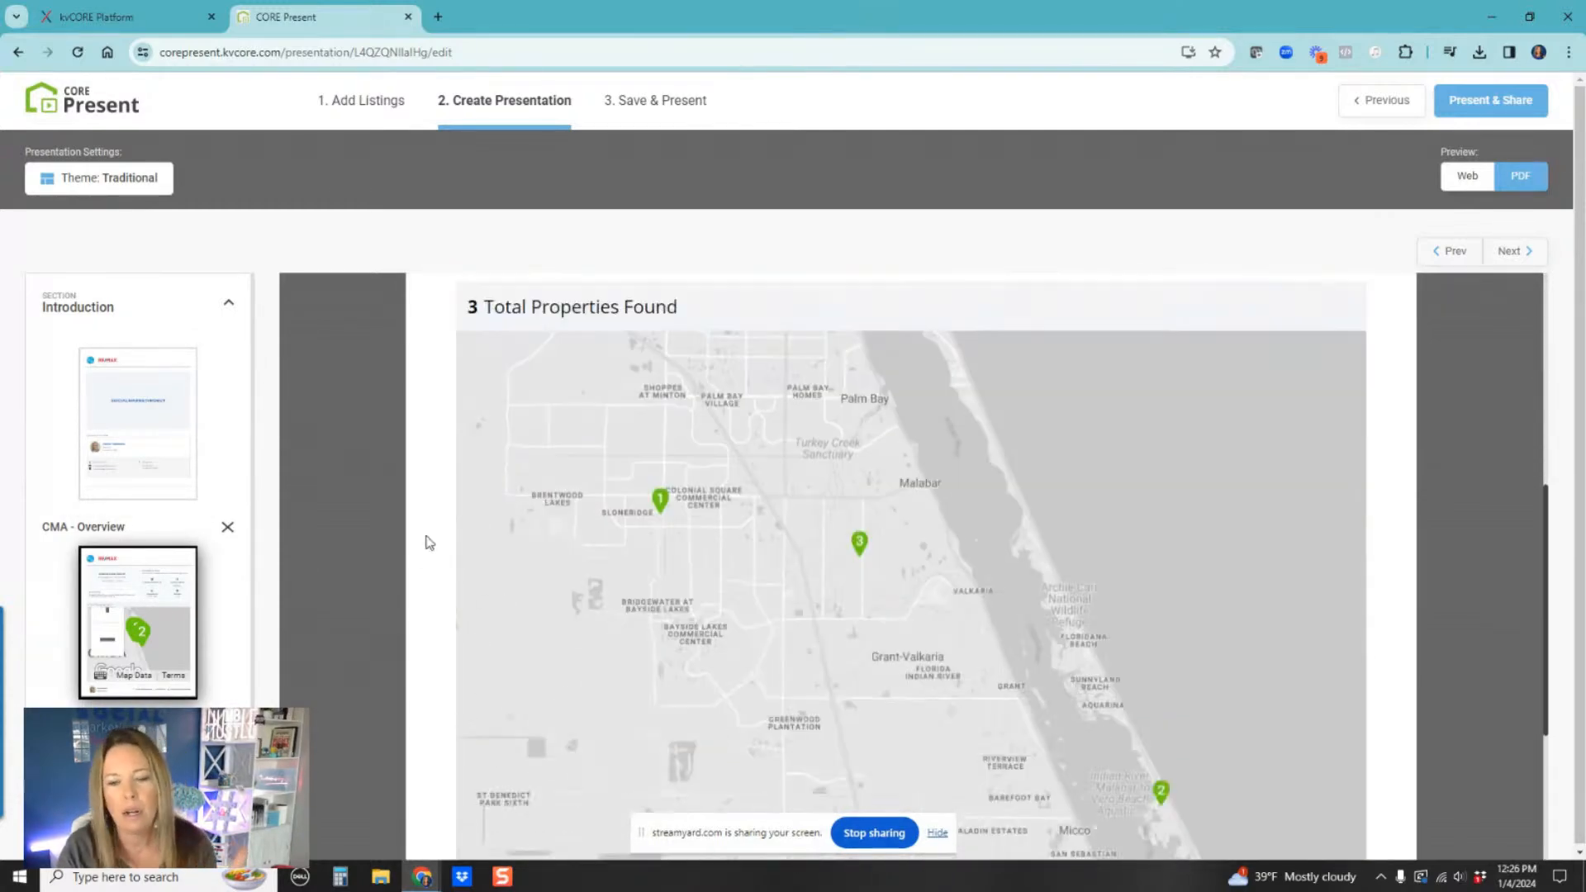
scroll(951, 558, "up", 1)
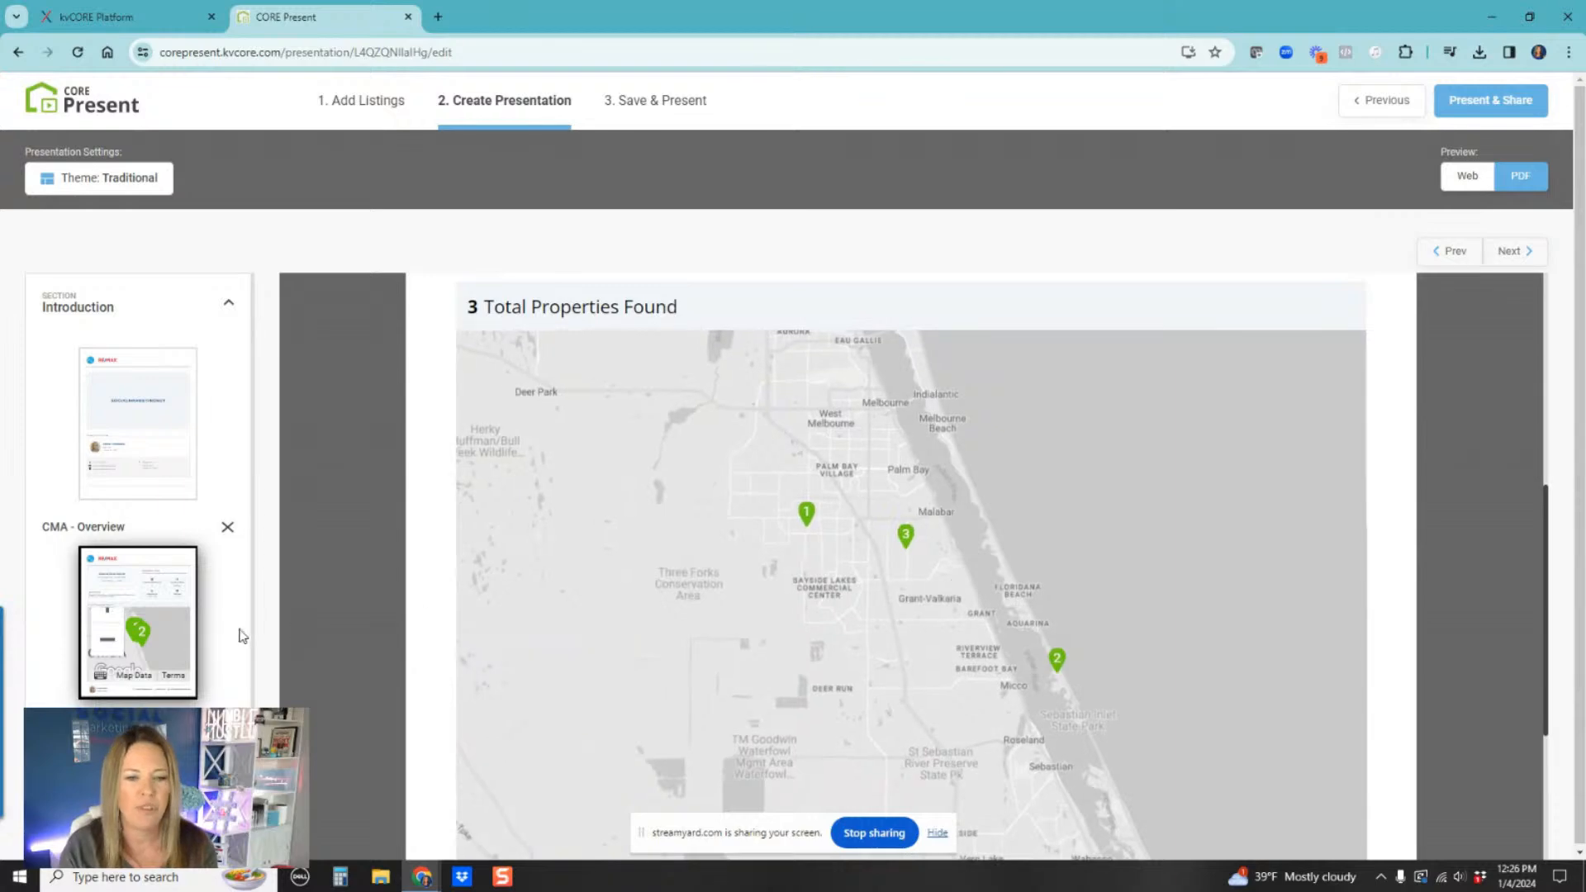
scroll(227, 647, "down", 1)
Step: Open the Listing Details page in the PDF preview and scroll through each property's details and photos
left_click(217, 720)
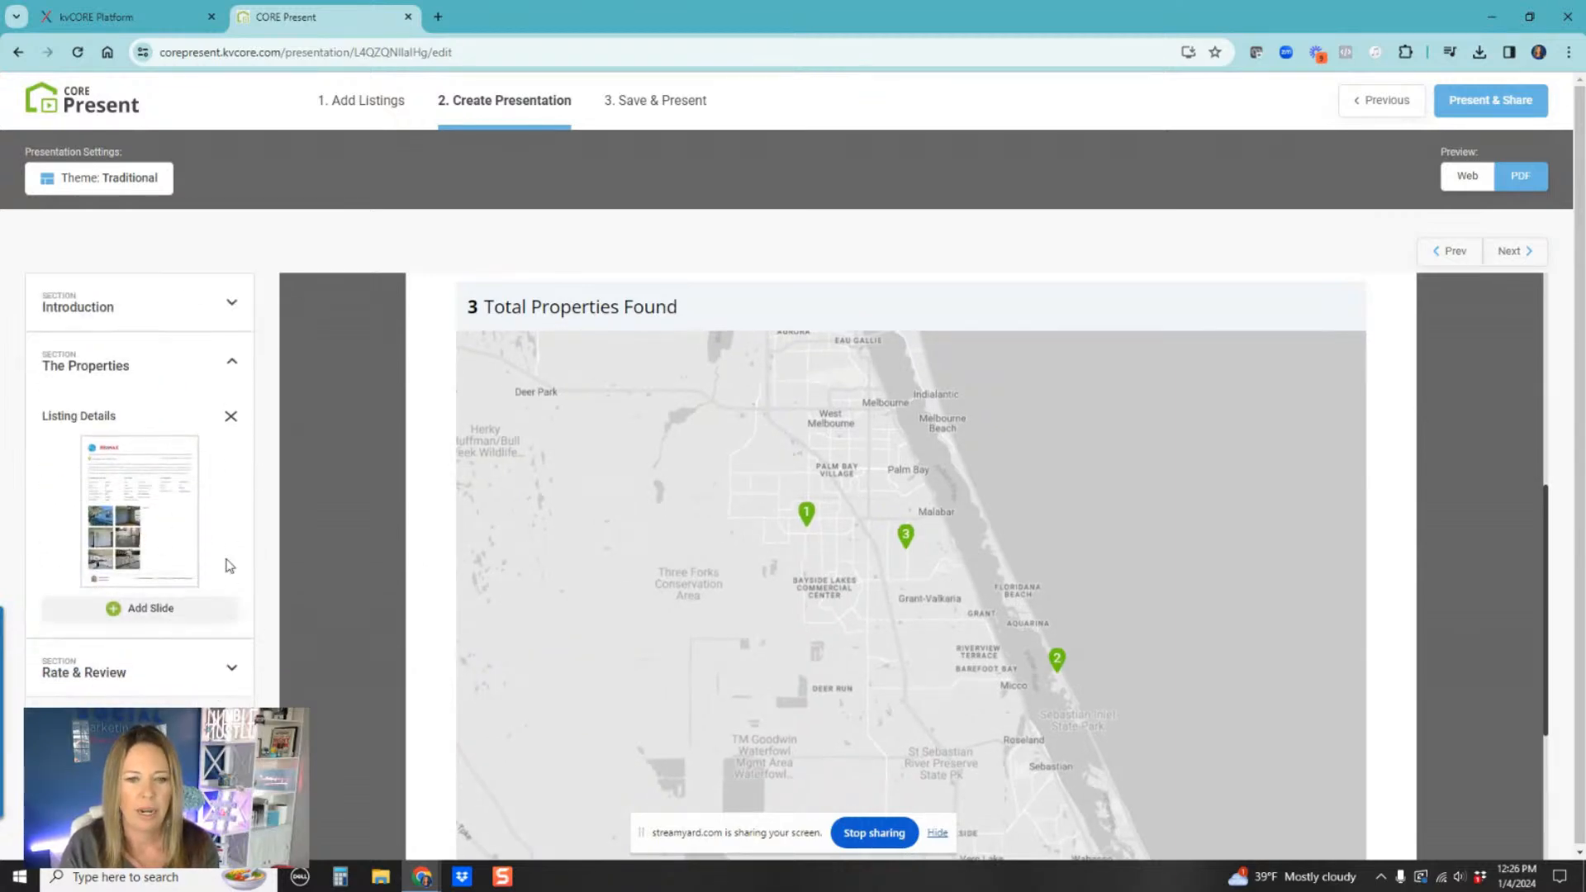
left_click(95, 514)
scroll(1148, 529, "down", 5)
scroll(1177, 562, "down", 7)
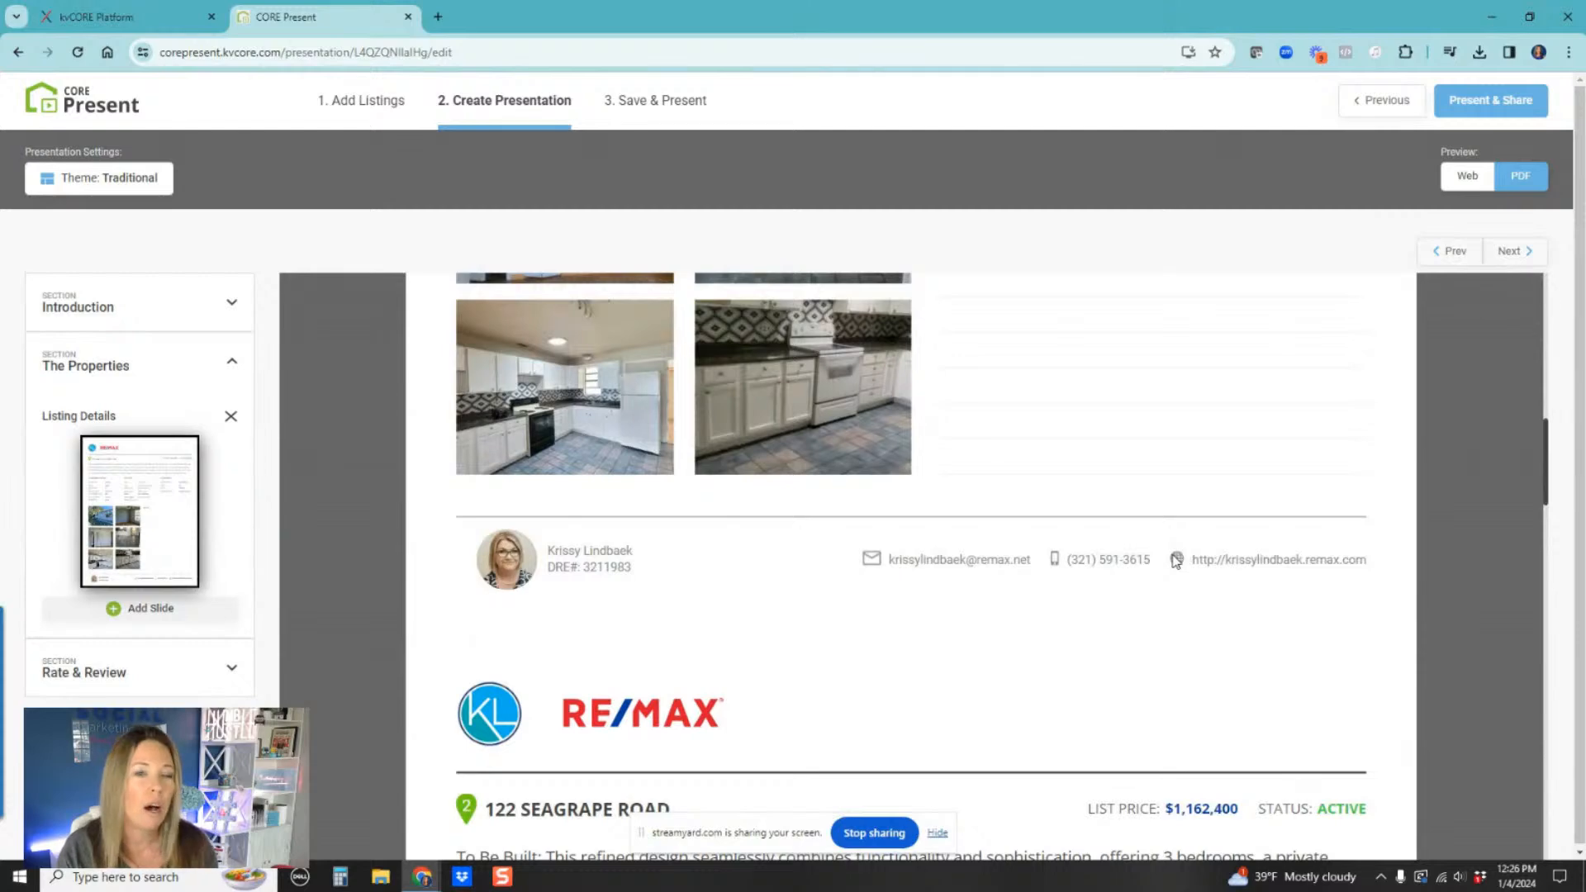
scroll(1177, 562, "up", 5)
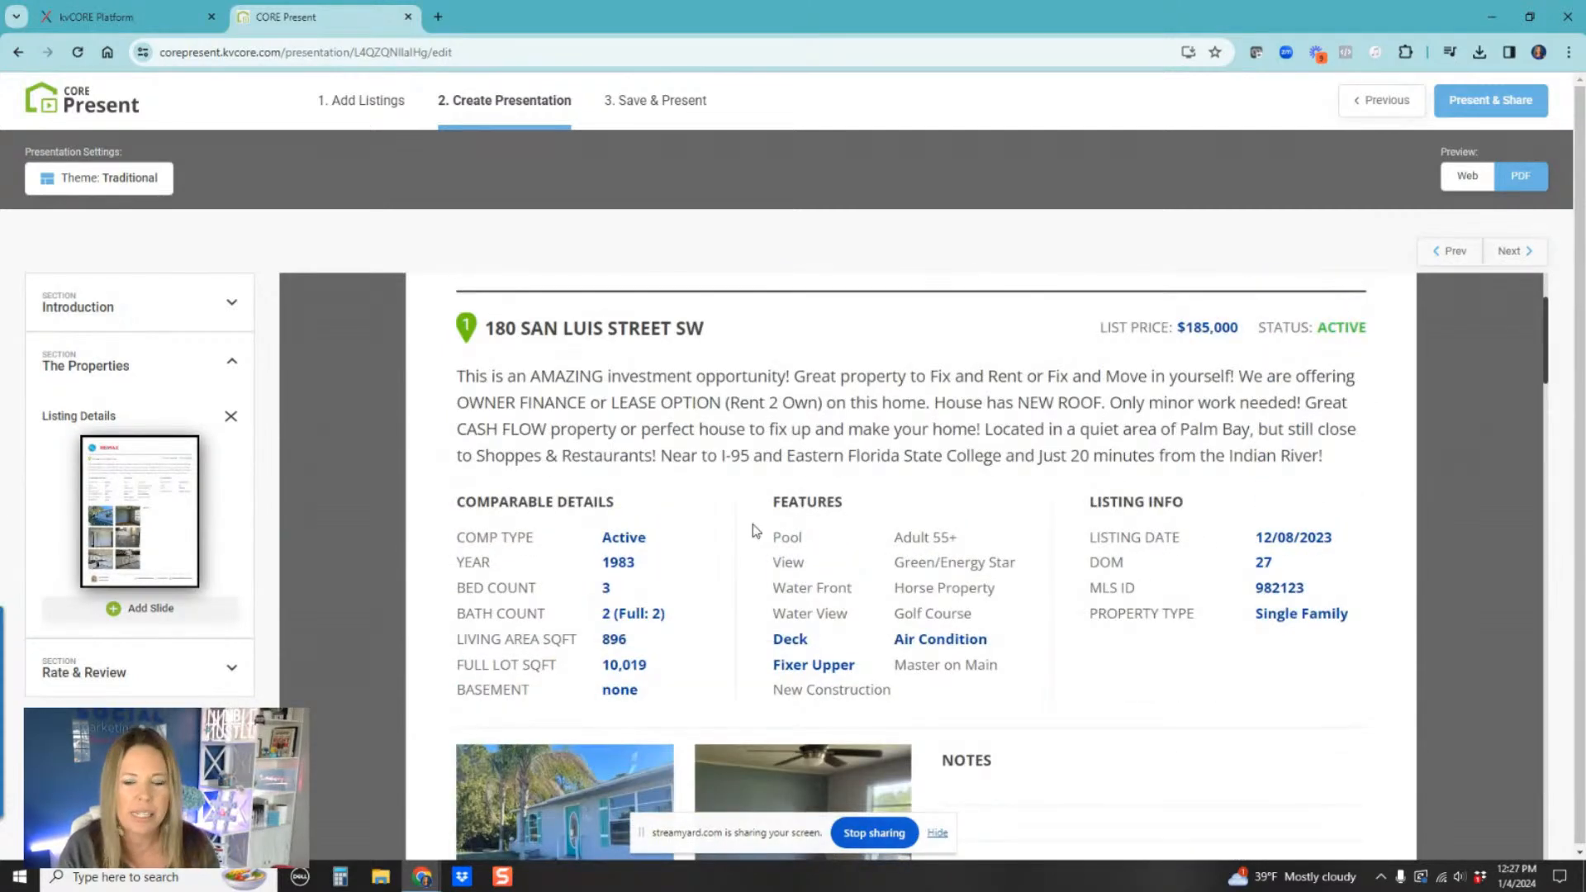
scroll(752, 524, "down", 5)
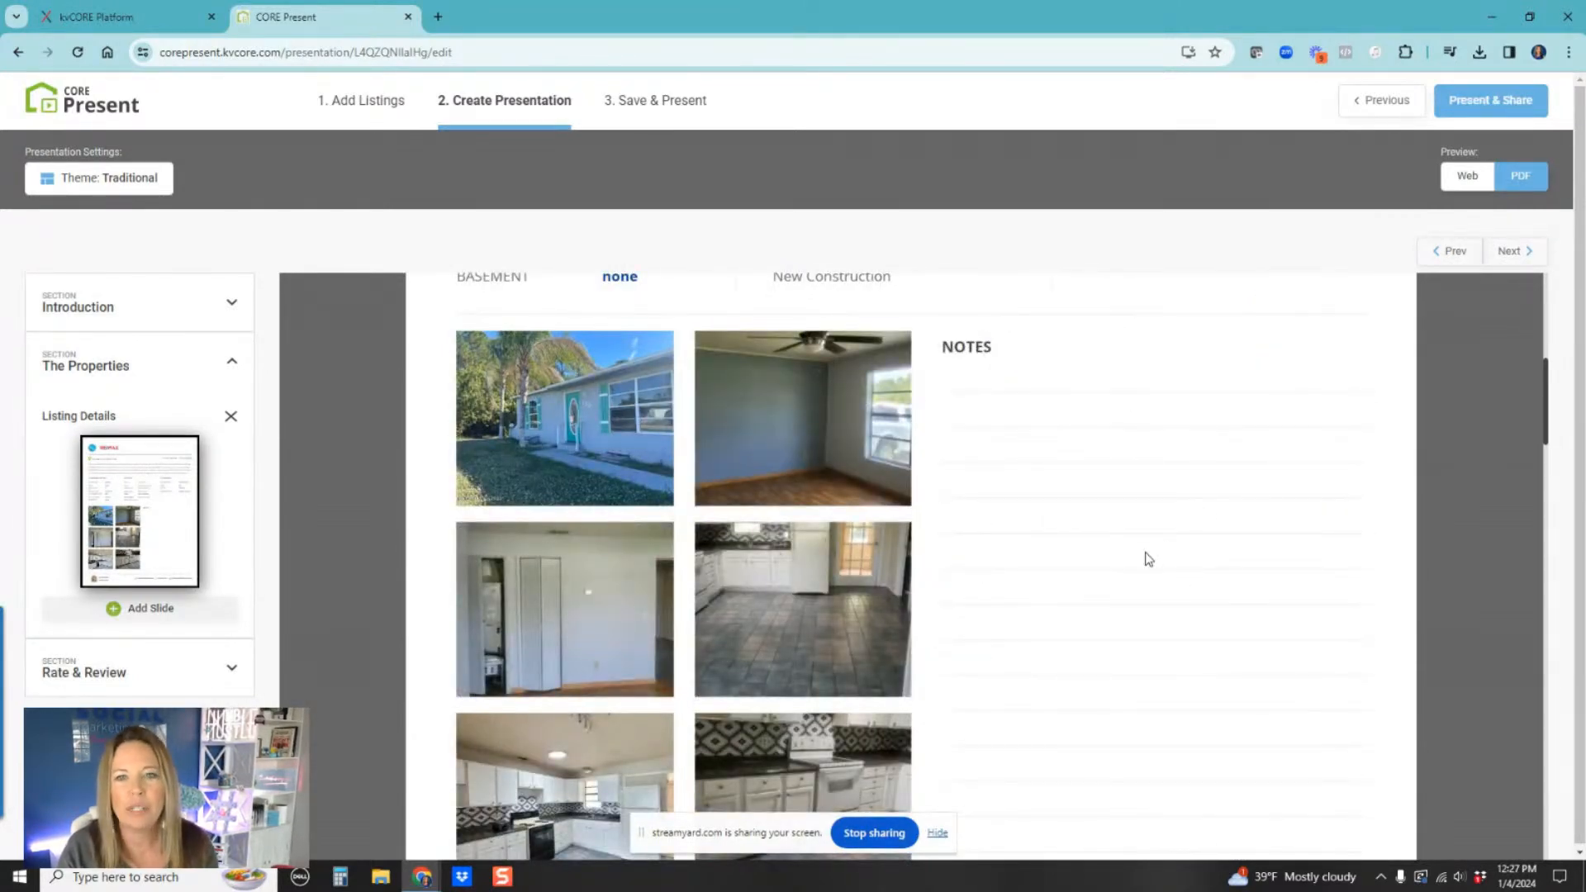
scroll(1161, 541, "down", 5)
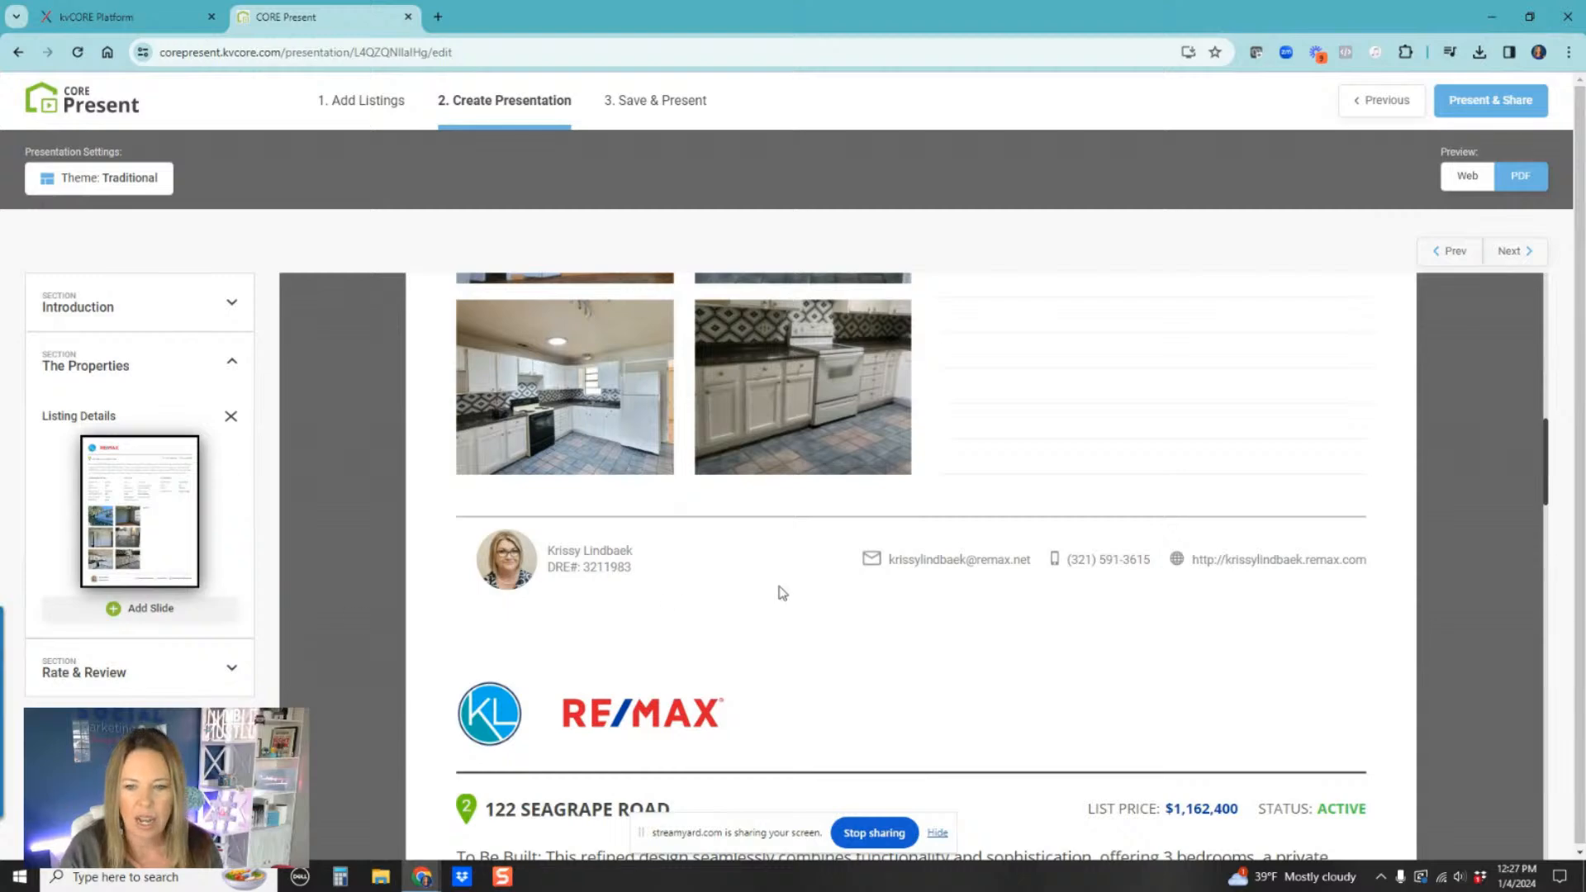
scroll(684, 608, "down", 12)
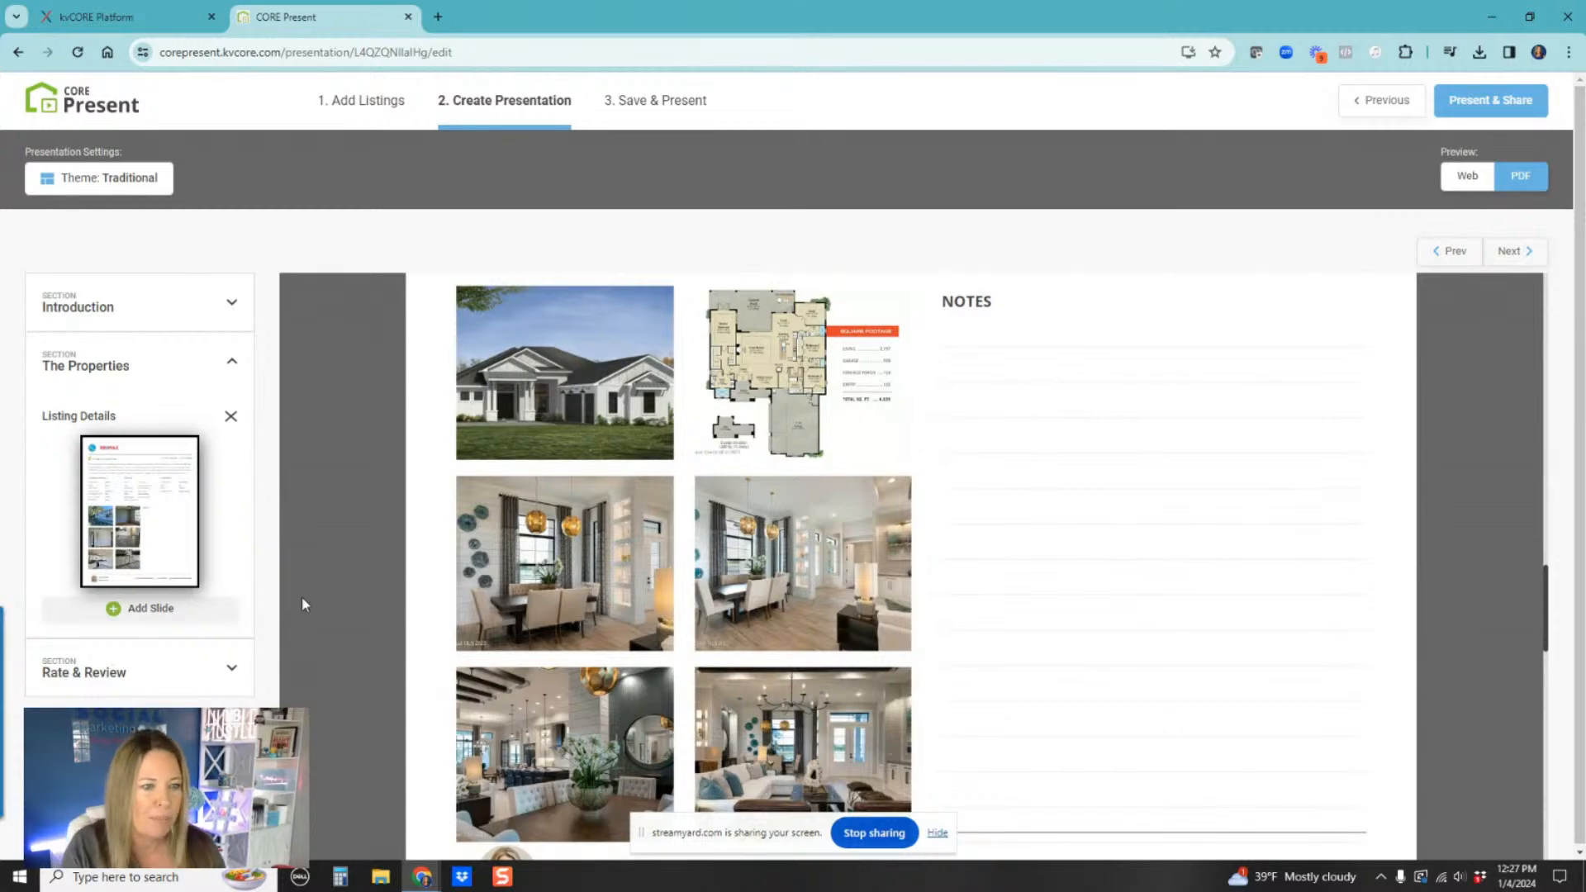
Step: Scroll through the remaining listing pages, then open the Rate & Review section's Listing Feedback page in the PDF preview
scroll(1058, 520, "down", 5)
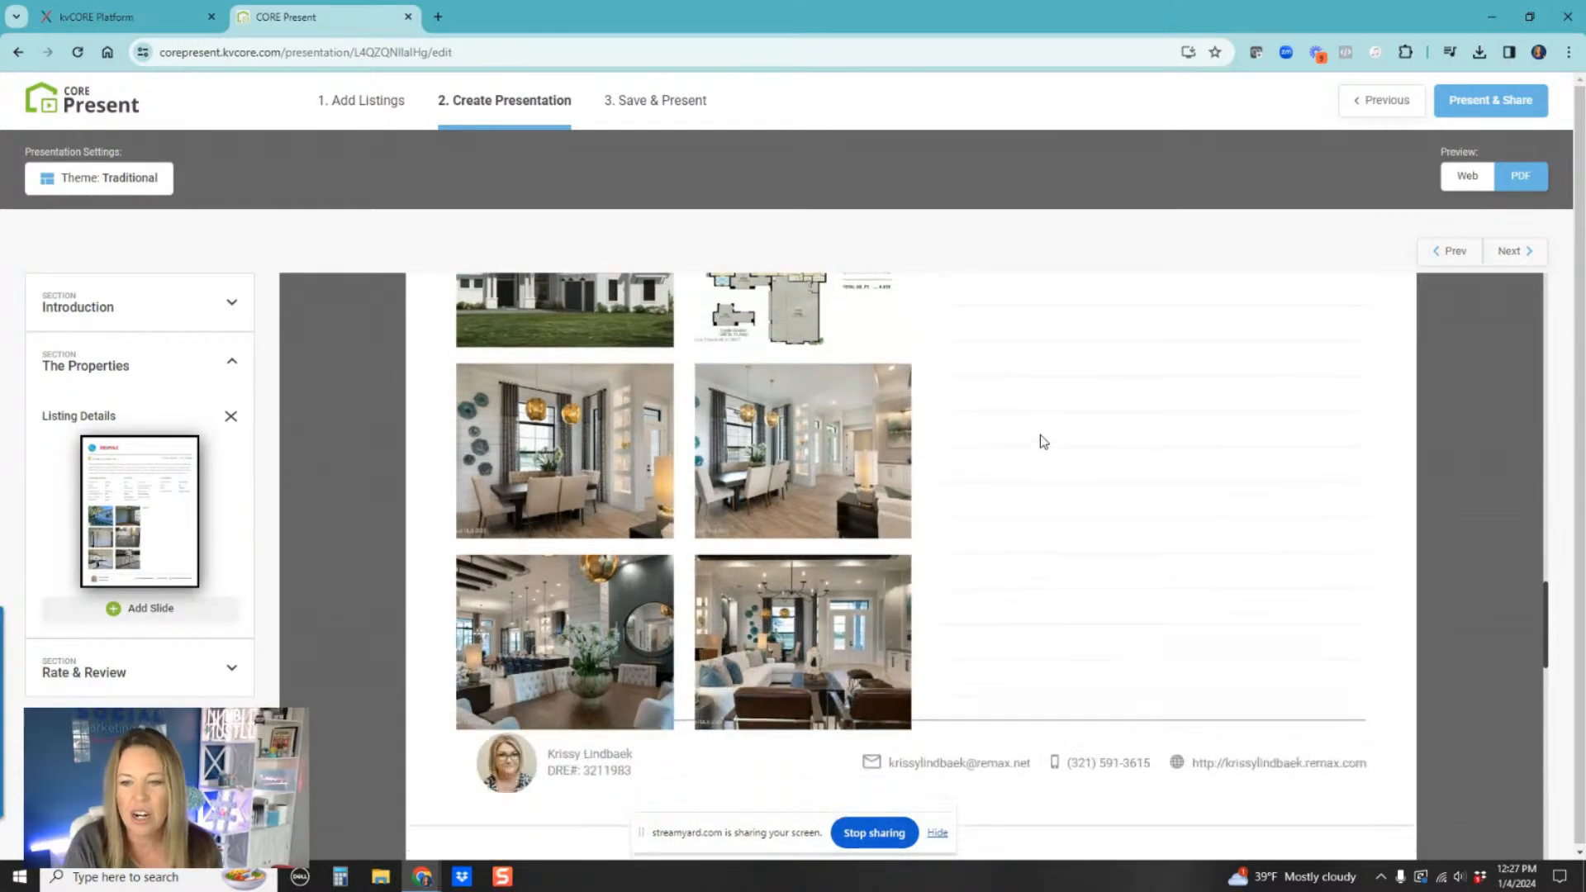
scroll(787, 737, "down", 6)
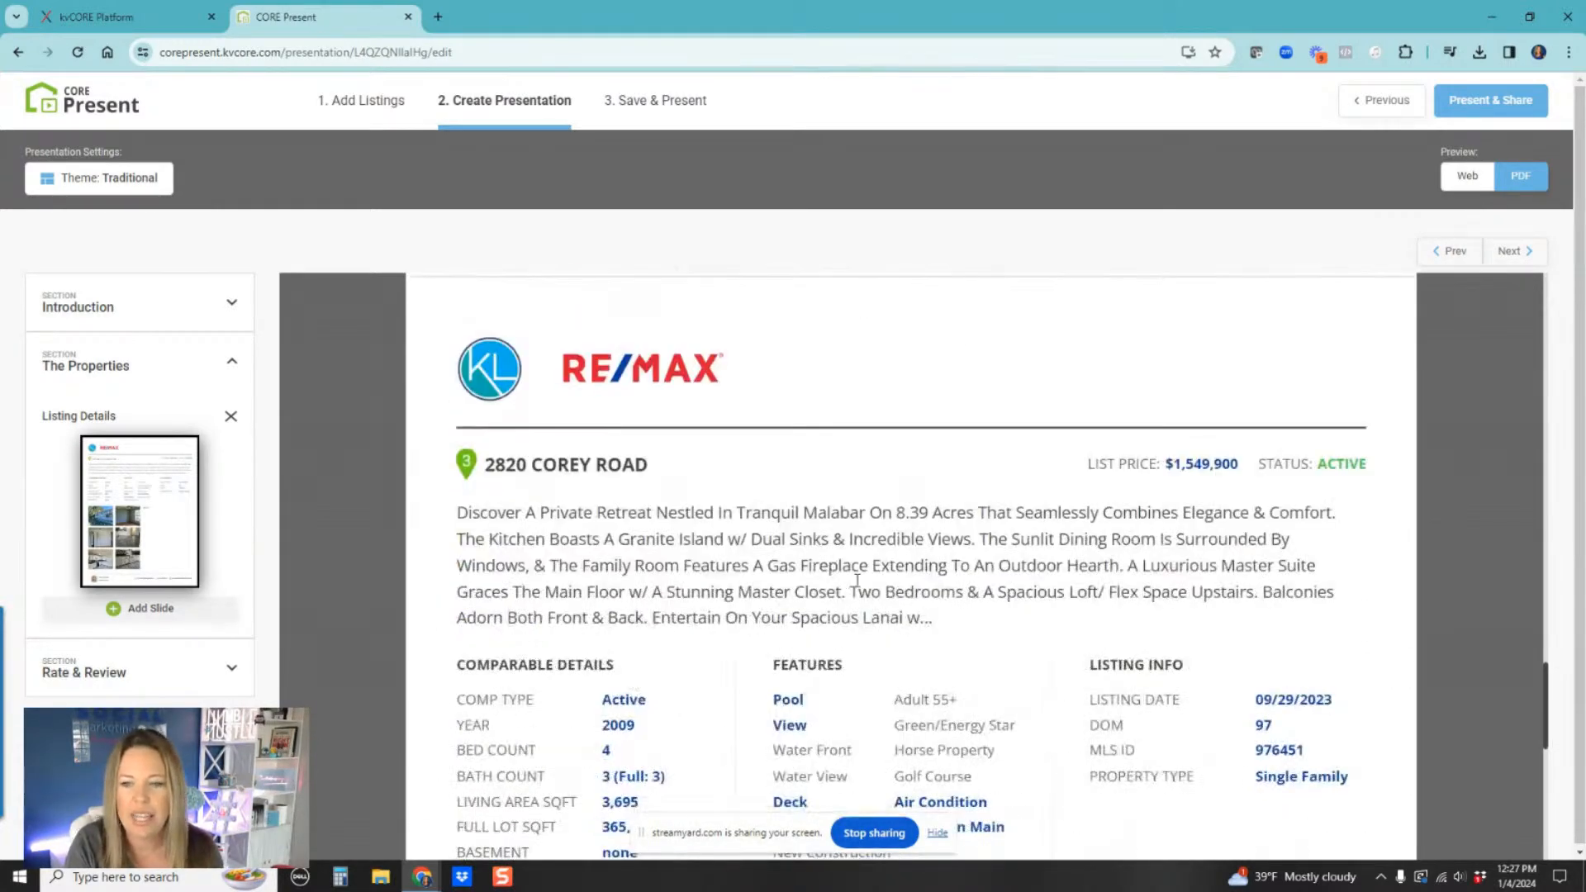
scroll(824, 609, "down", 1)
scroll(710, 579, "down", 3)
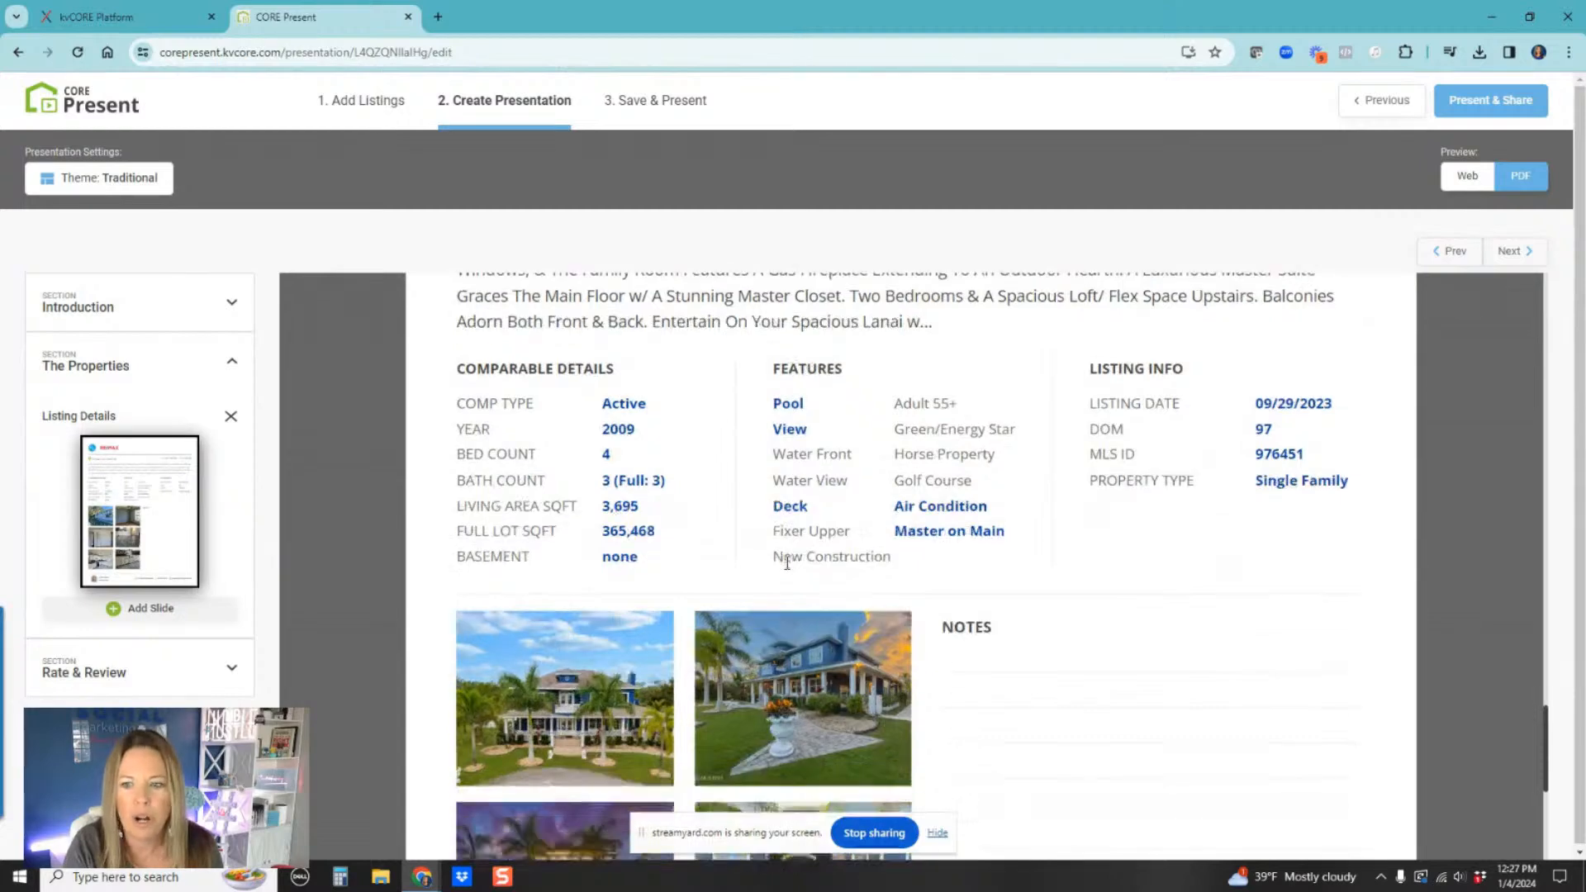
scroll(1179, 556, "down", 3)
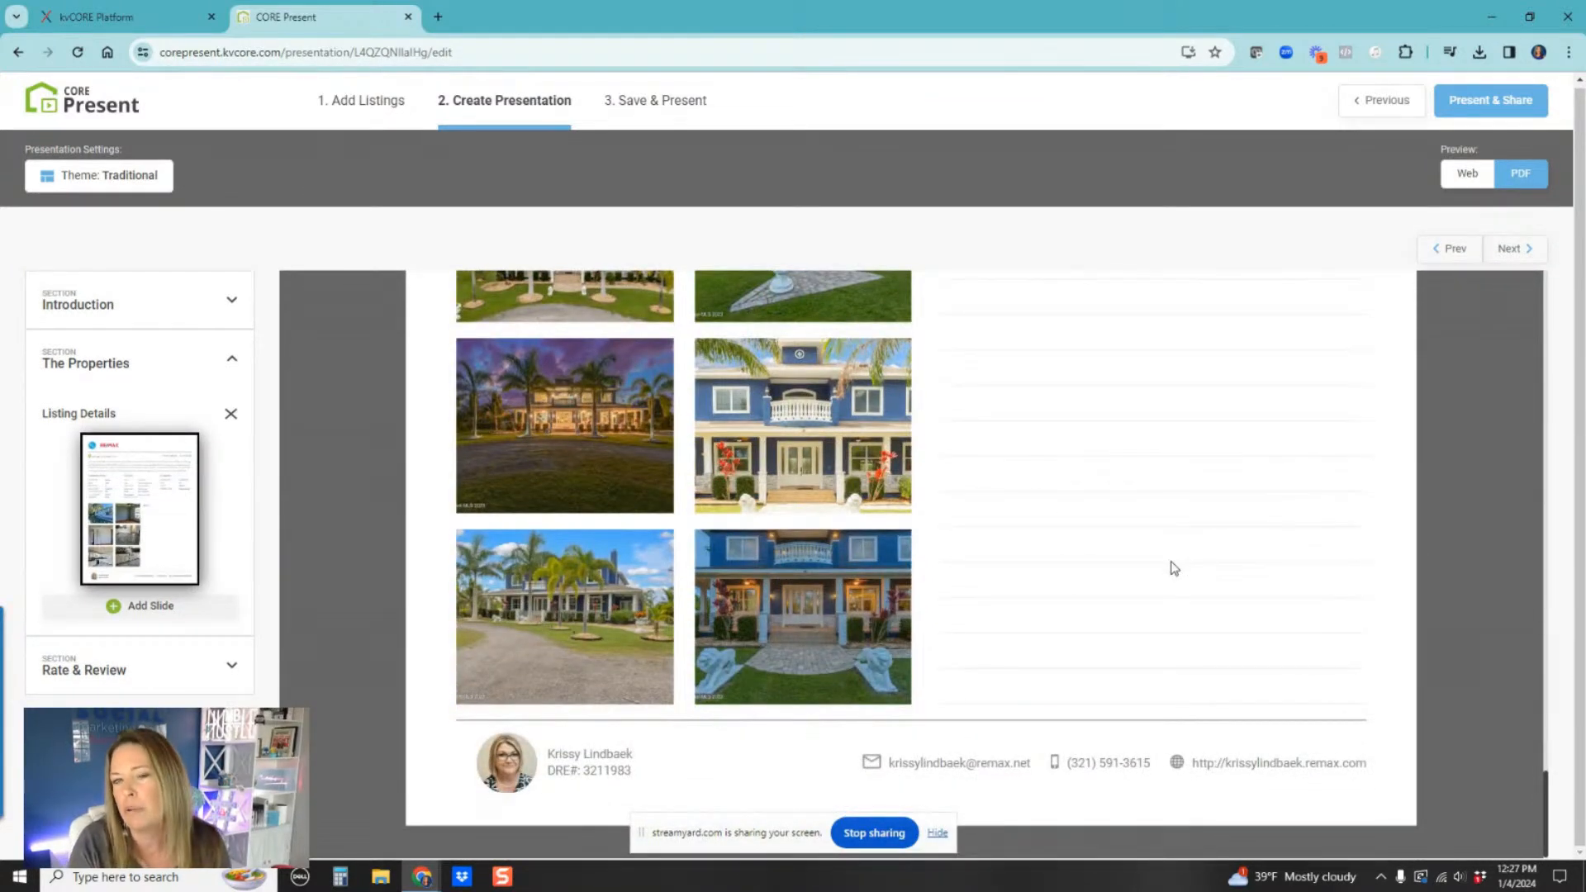
left_click(232, 666)
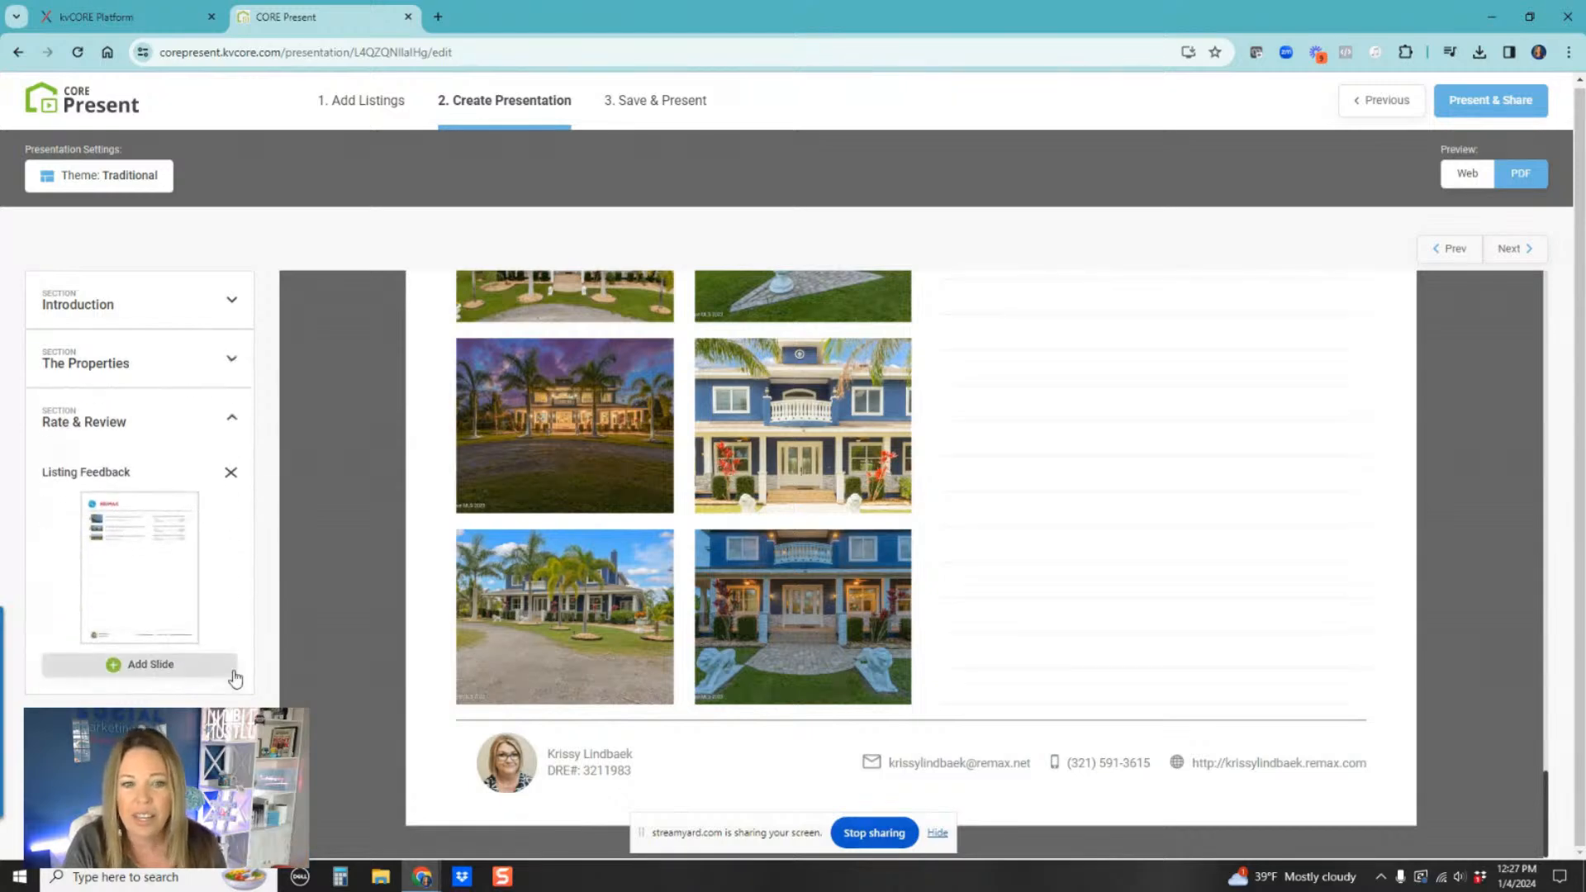
left_click(192, 633)
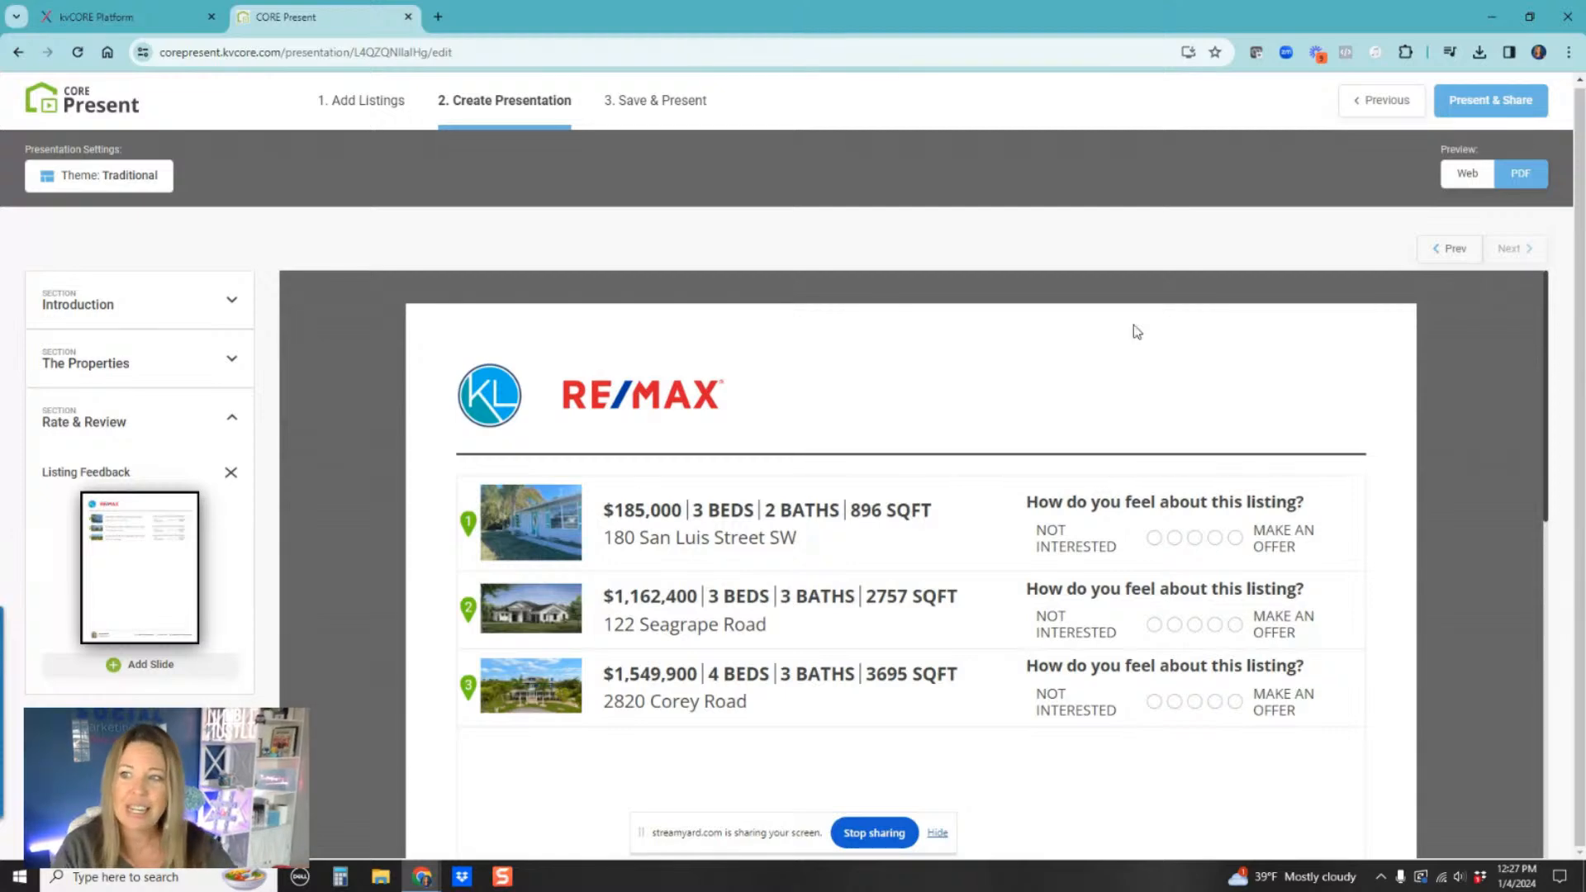
left_click(68, 110)
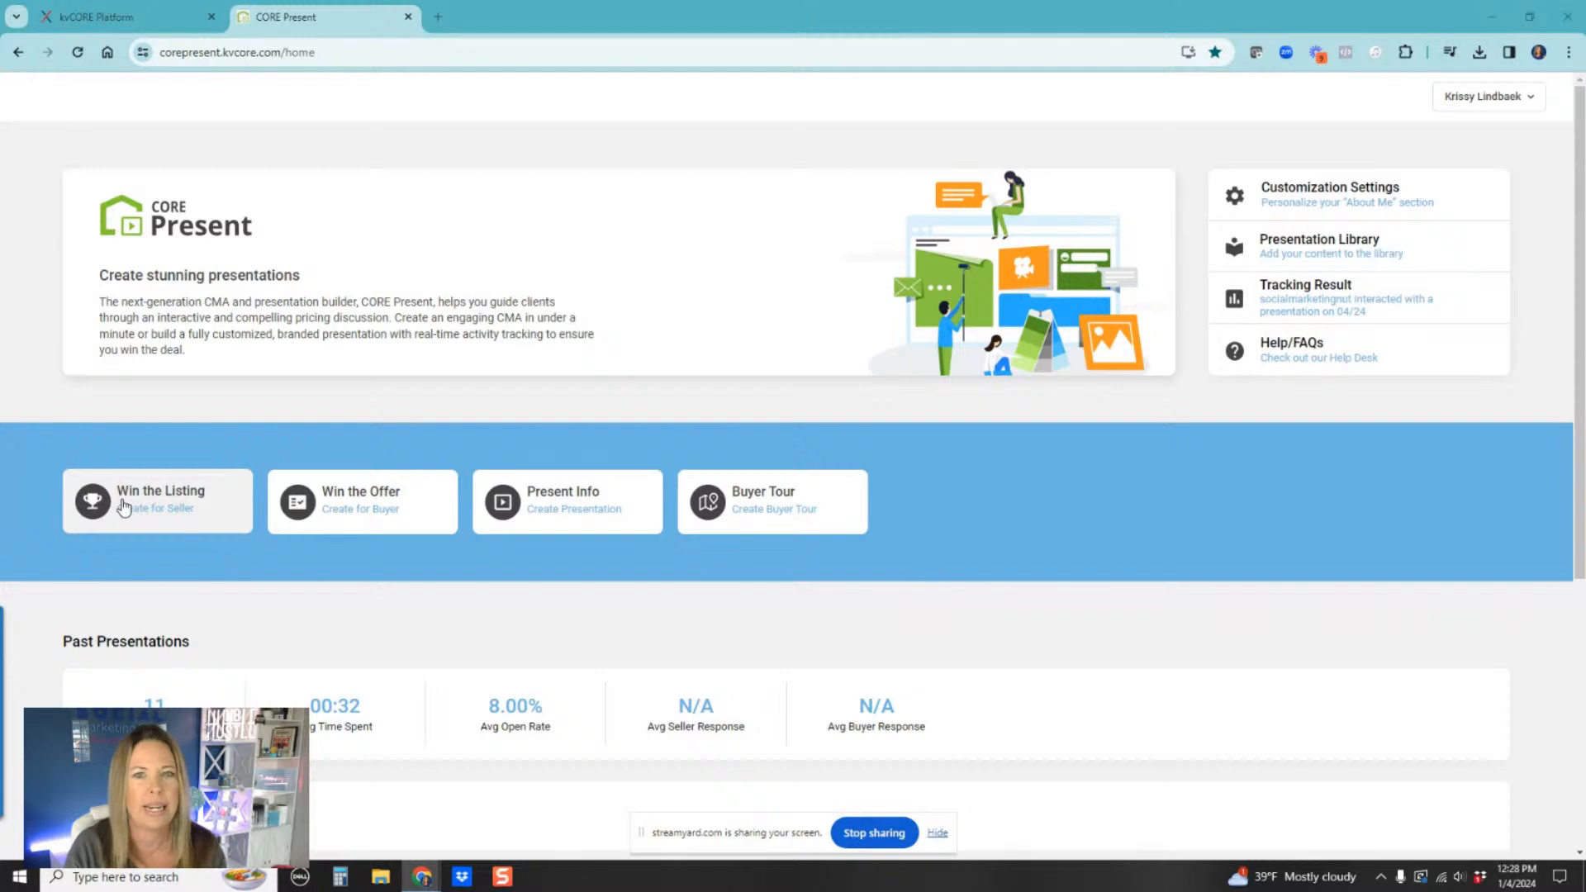
left_click(180, 511)
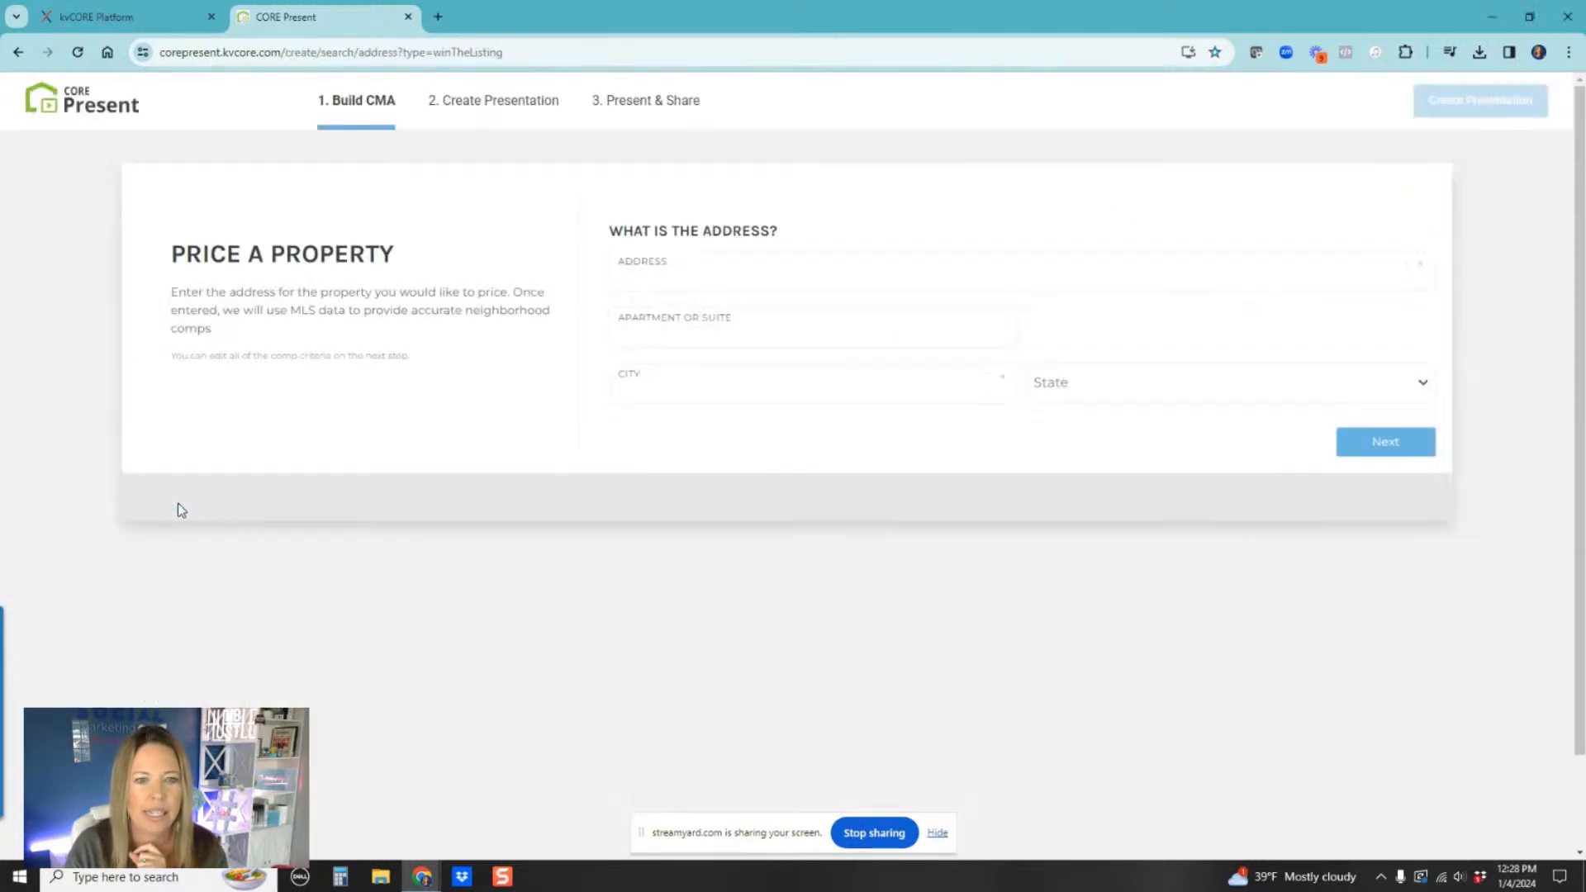
left_click(659, 277)
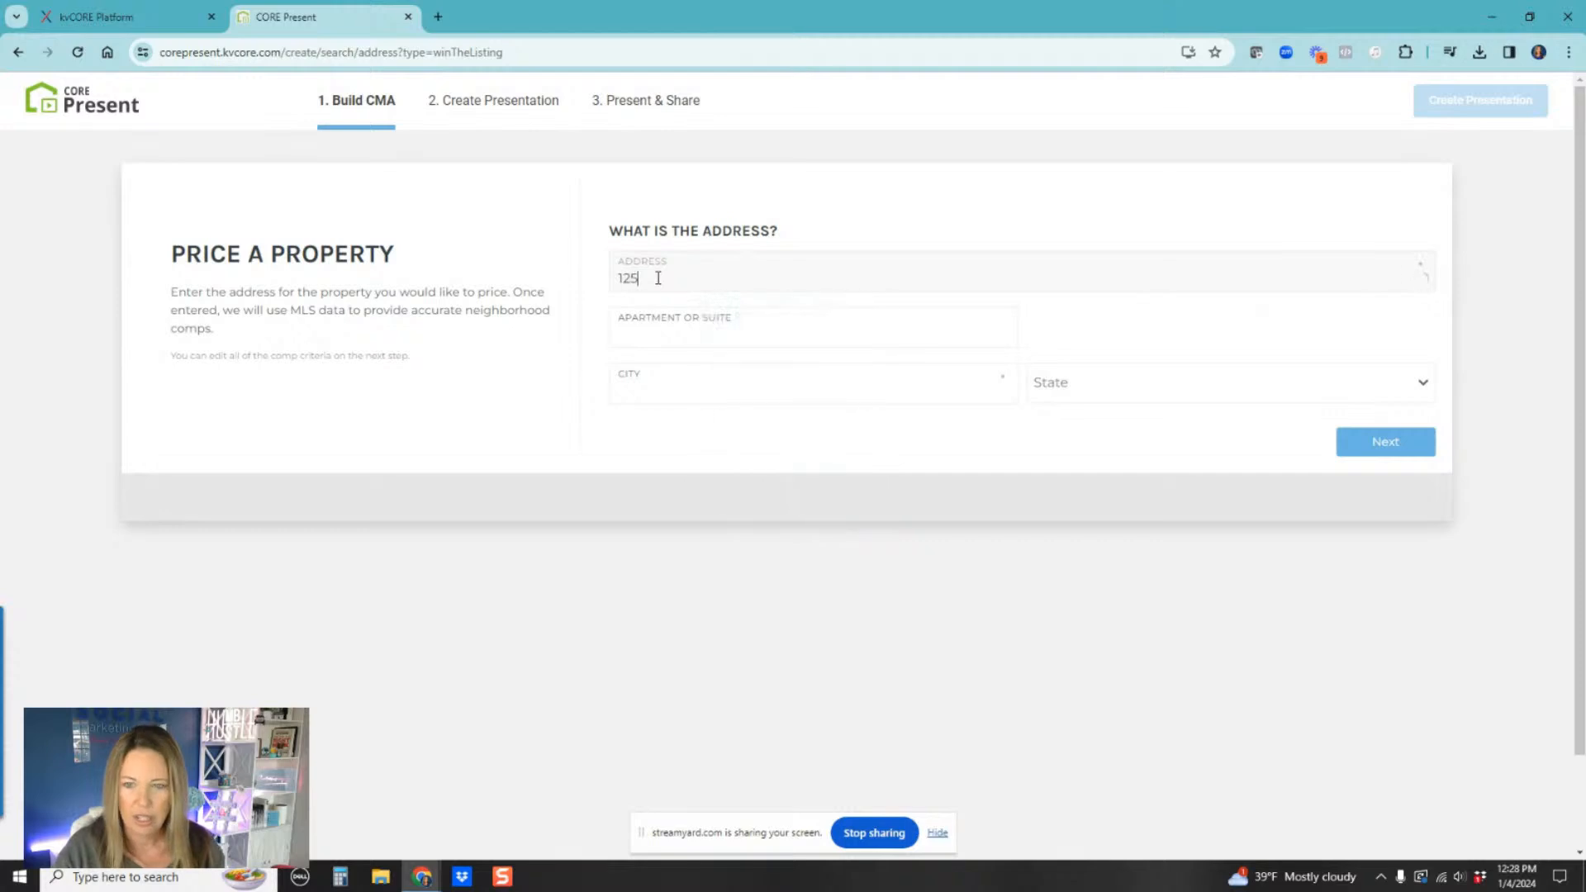
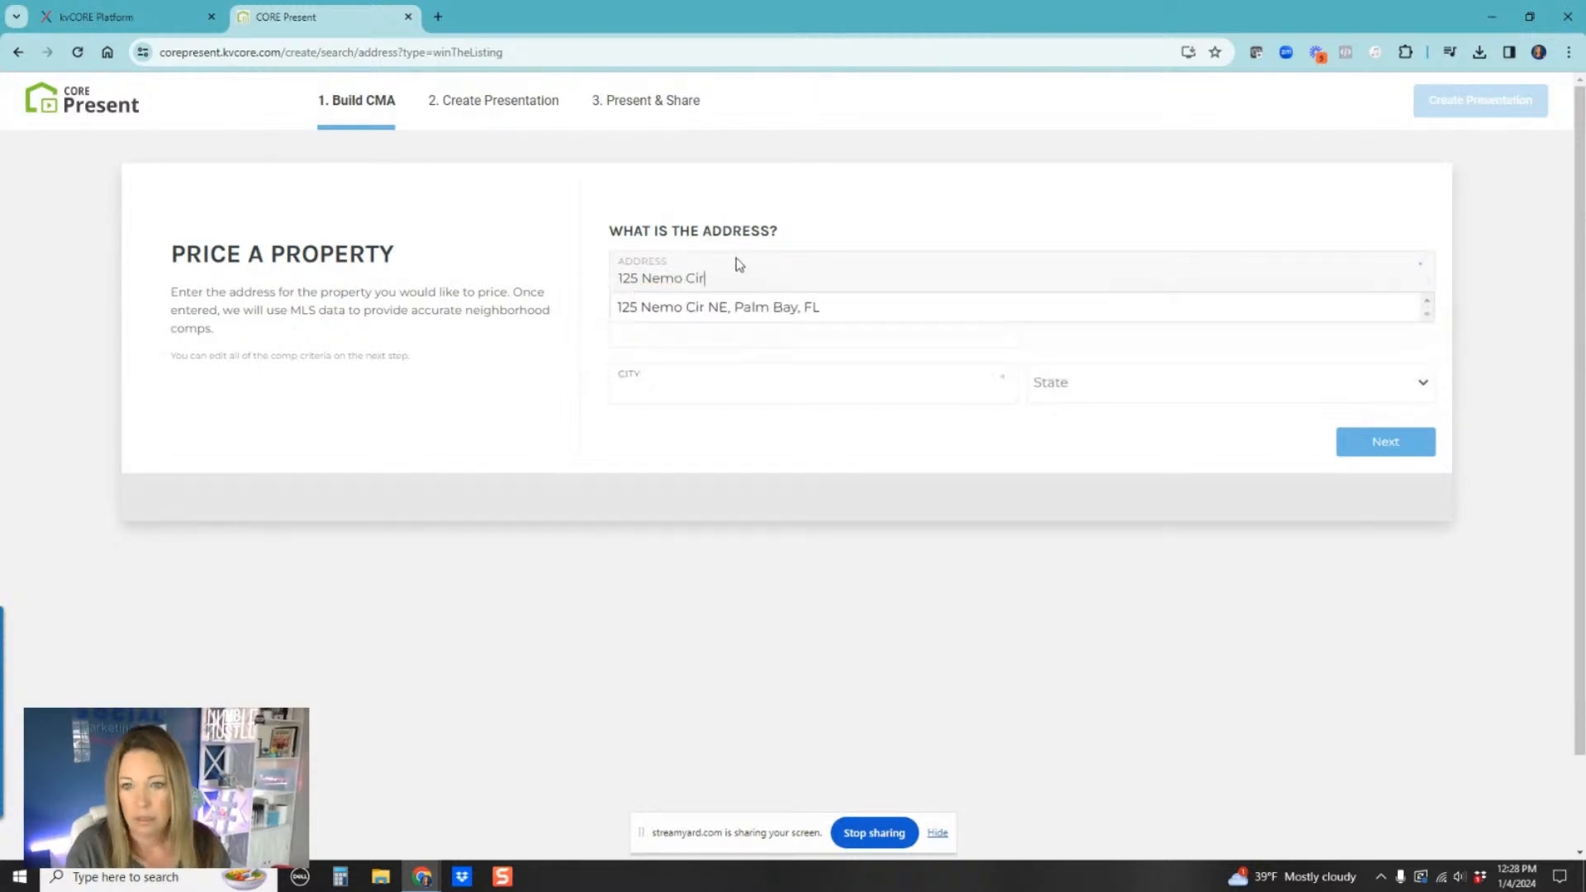
left_click(708, 309)
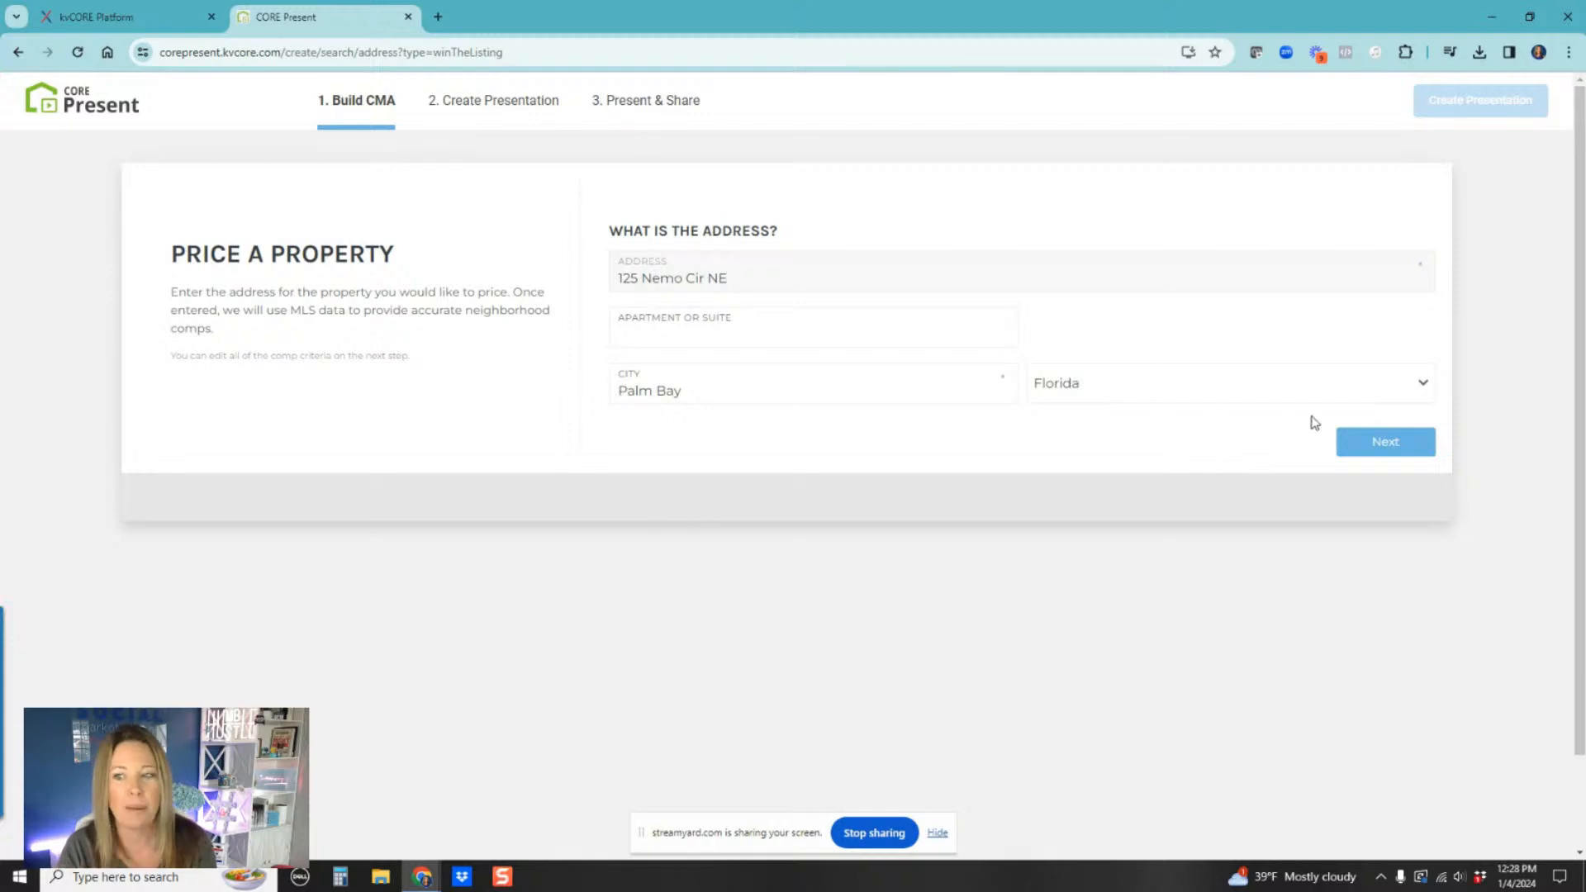
left_click(1411, 447)
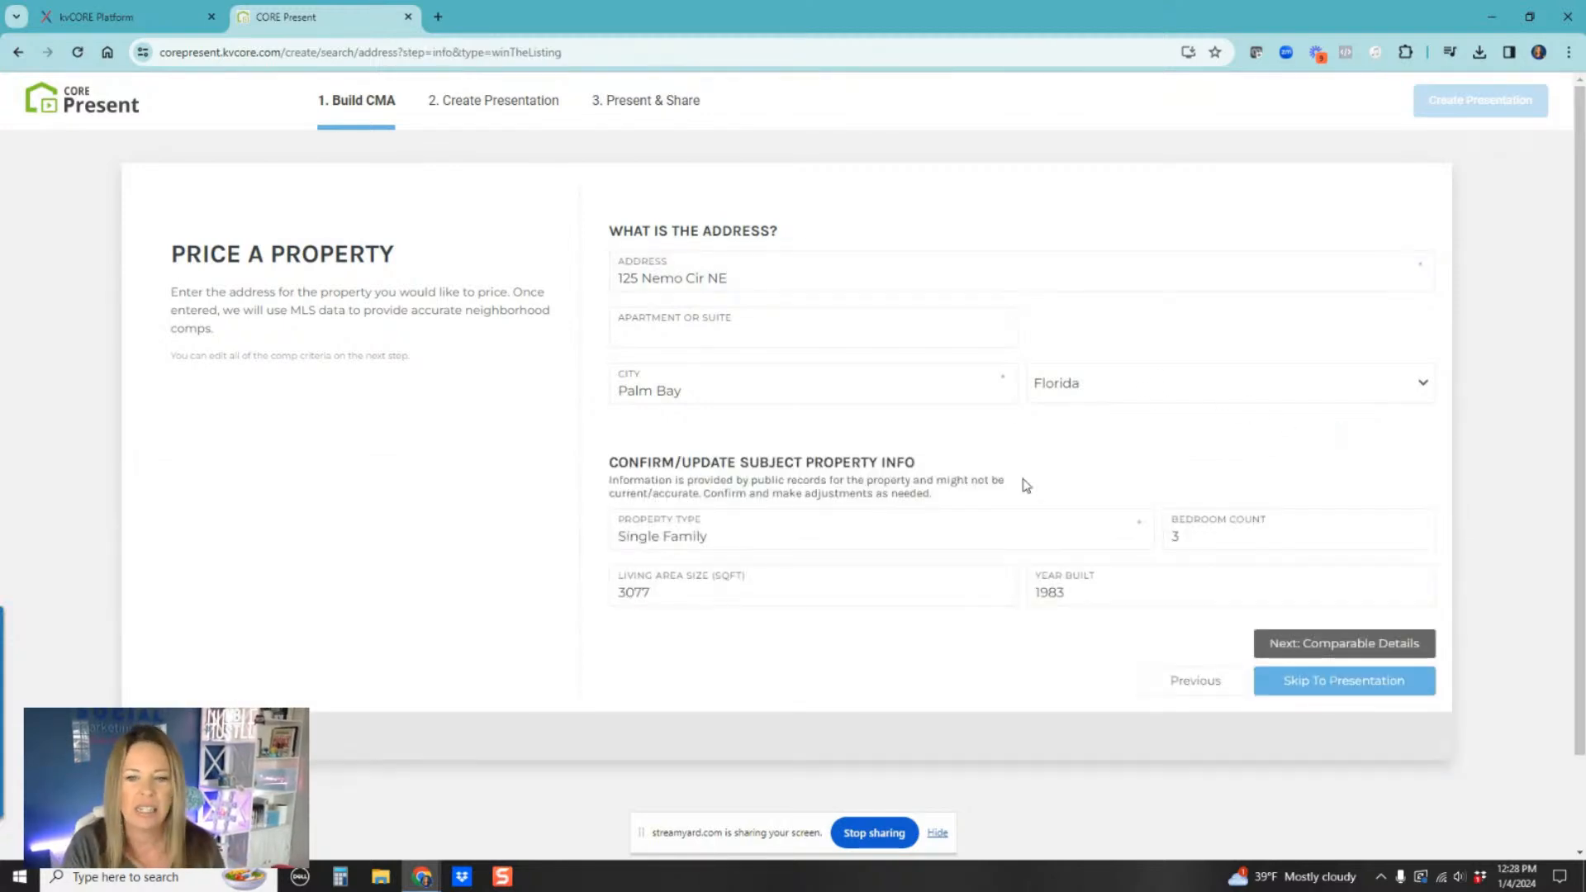
Step: Set the subject property's bedroom count to 5
scroll(727, 537, "down", 2)
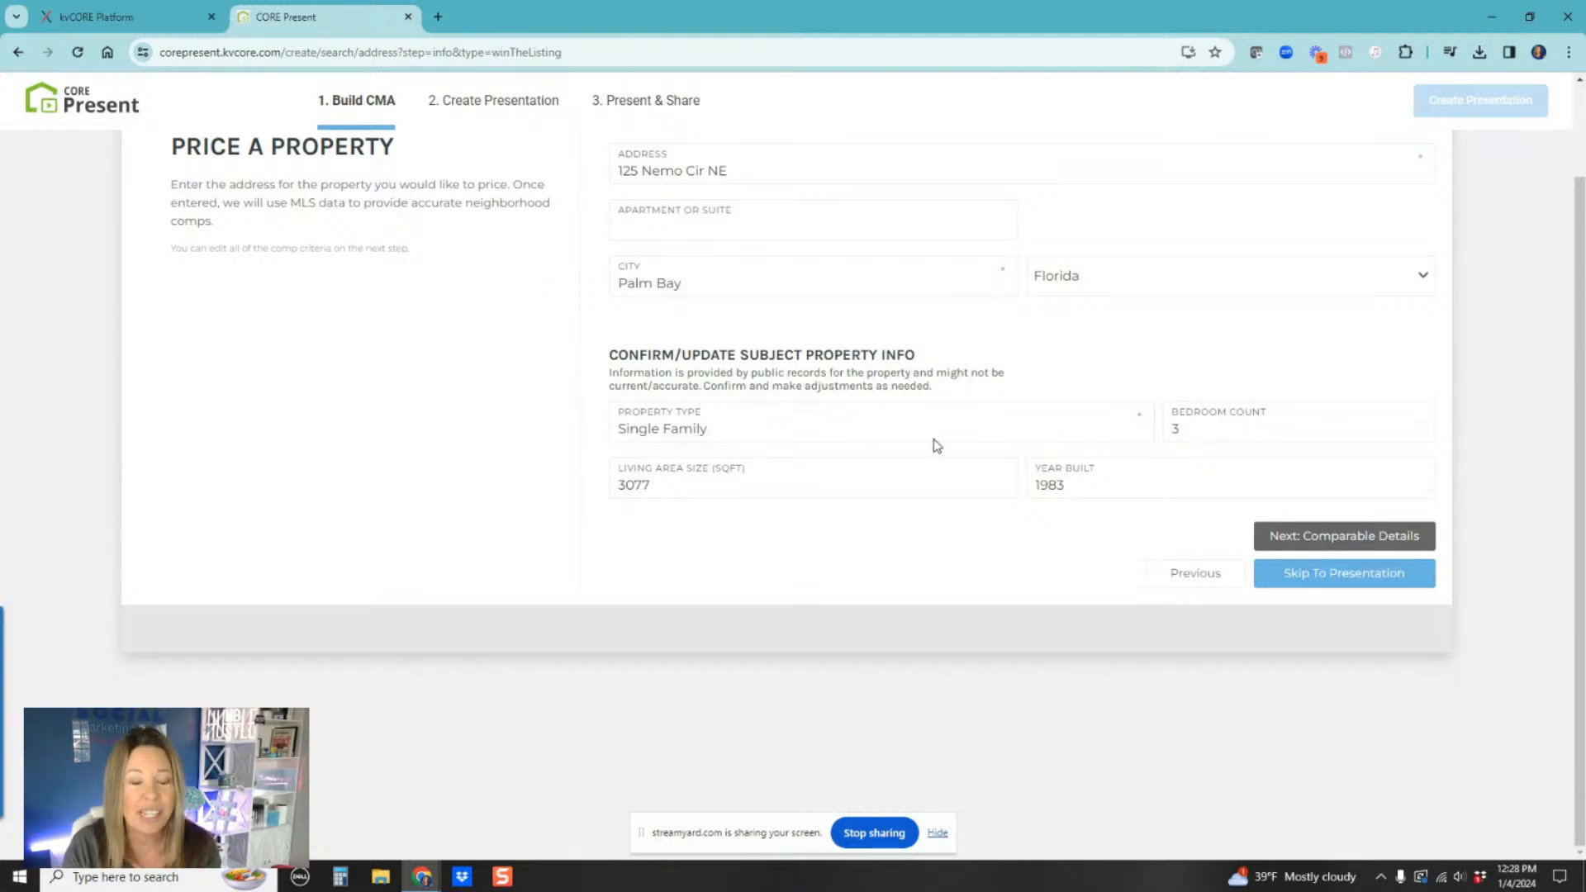
double_click(1177, 429)
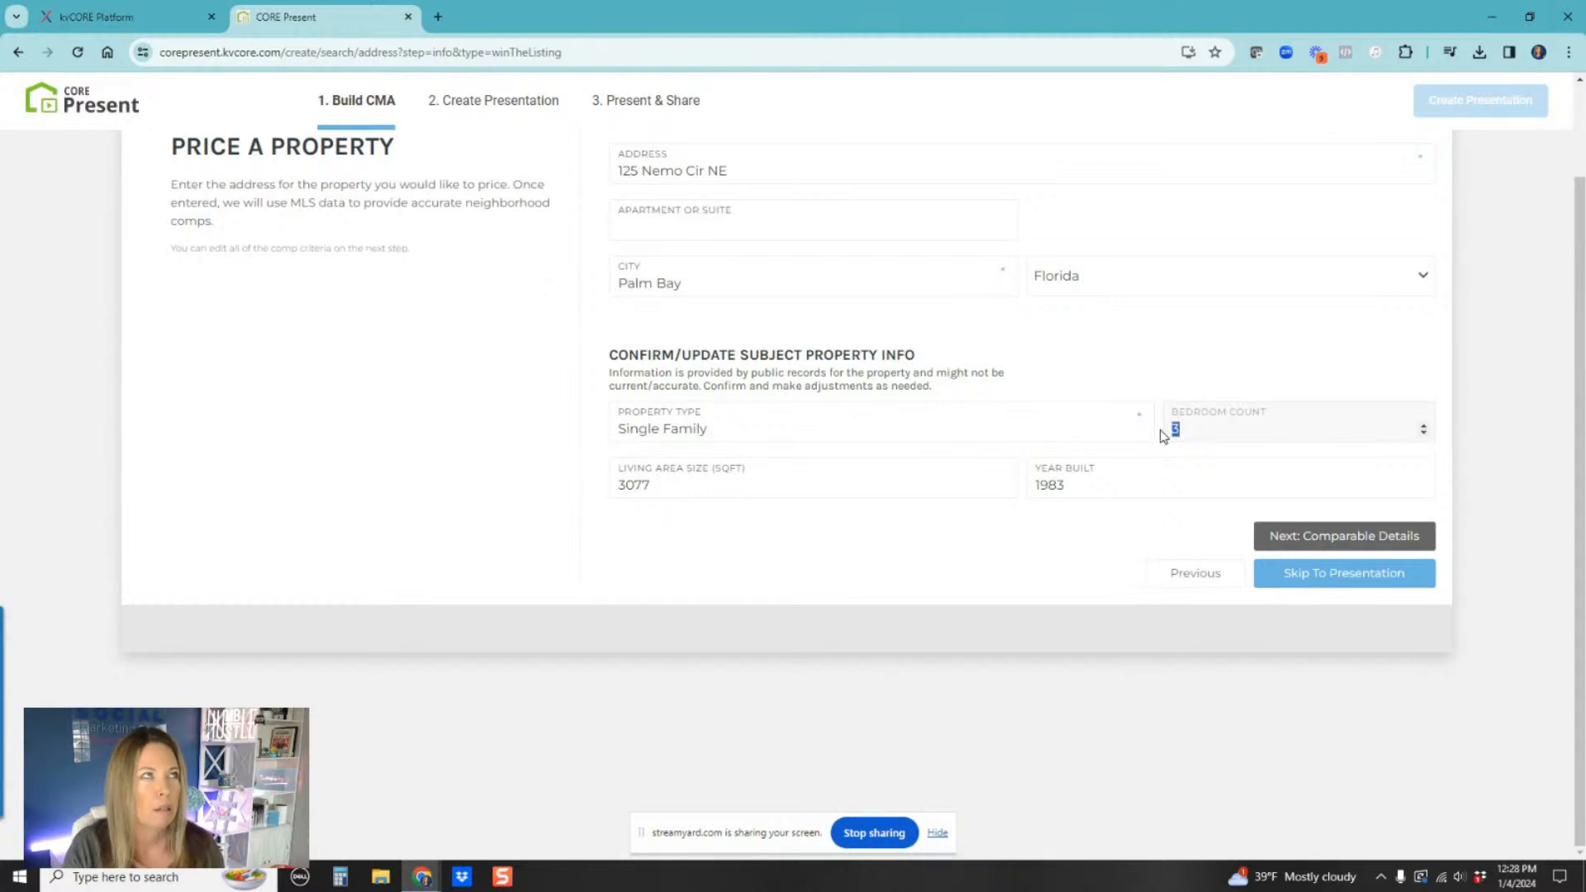
type("4")
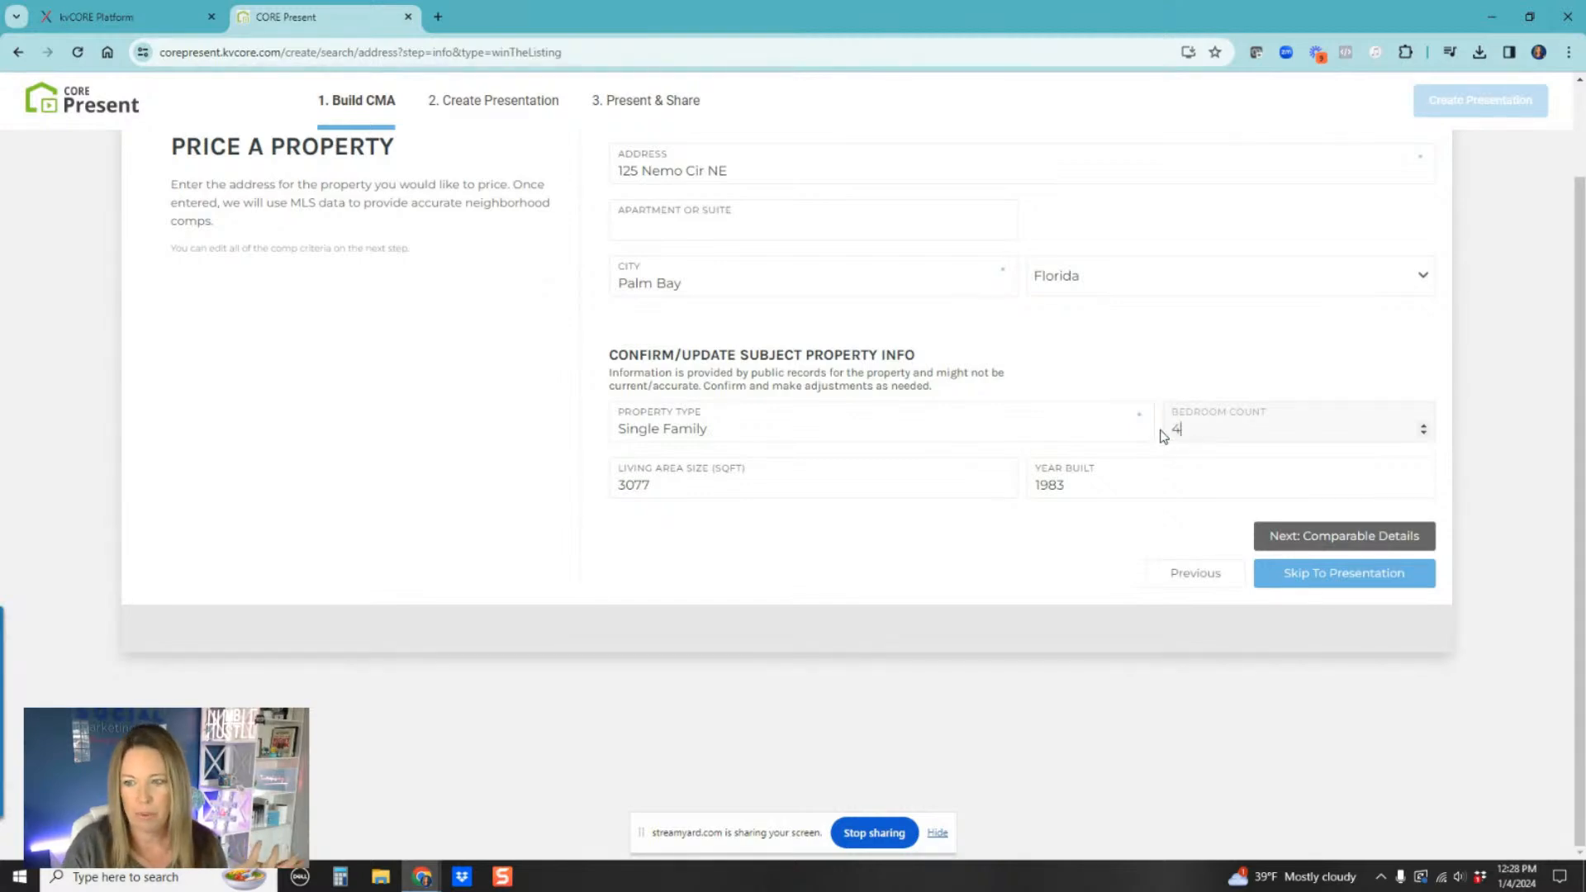
key("BackSpace")
type("5")
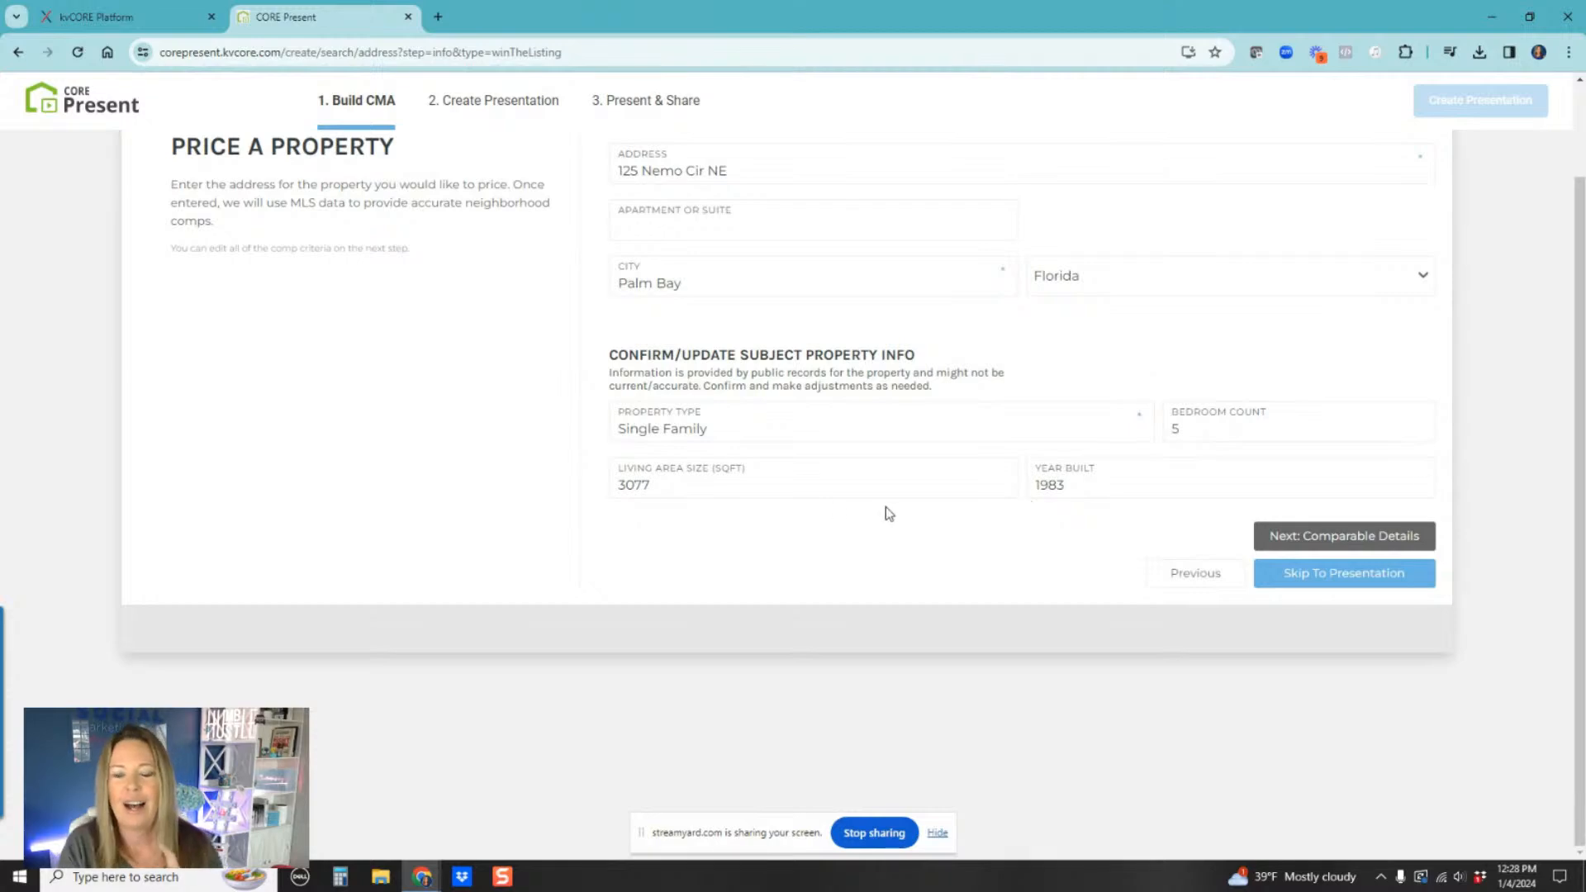
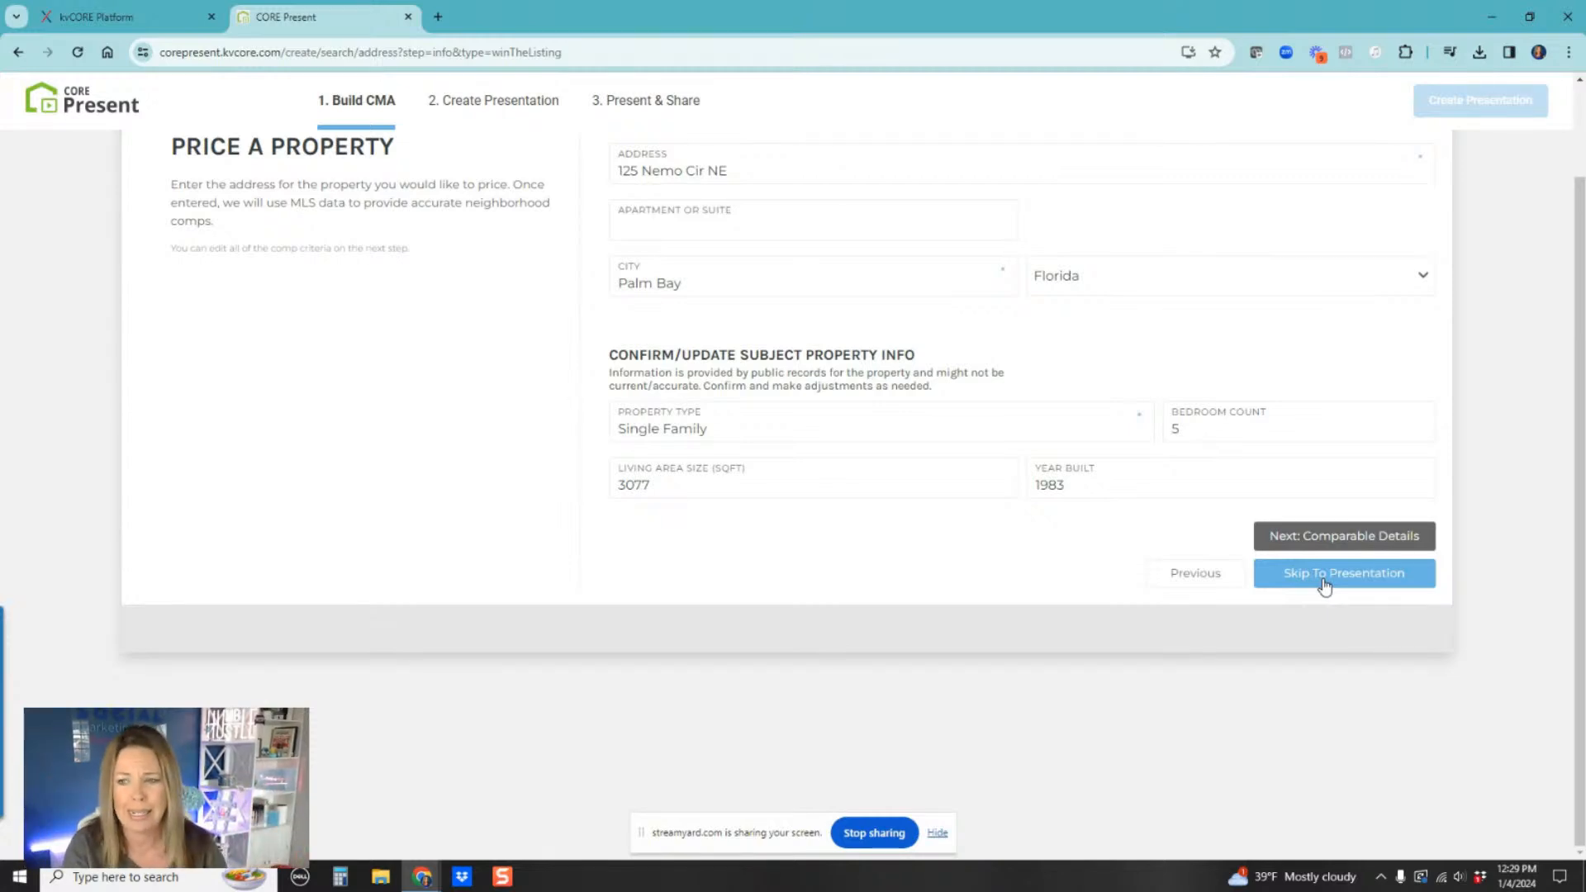
Step: Continue to the comparable details and widen the bed count criterion to match 3 to 5 beds
left_click(1326, 537)
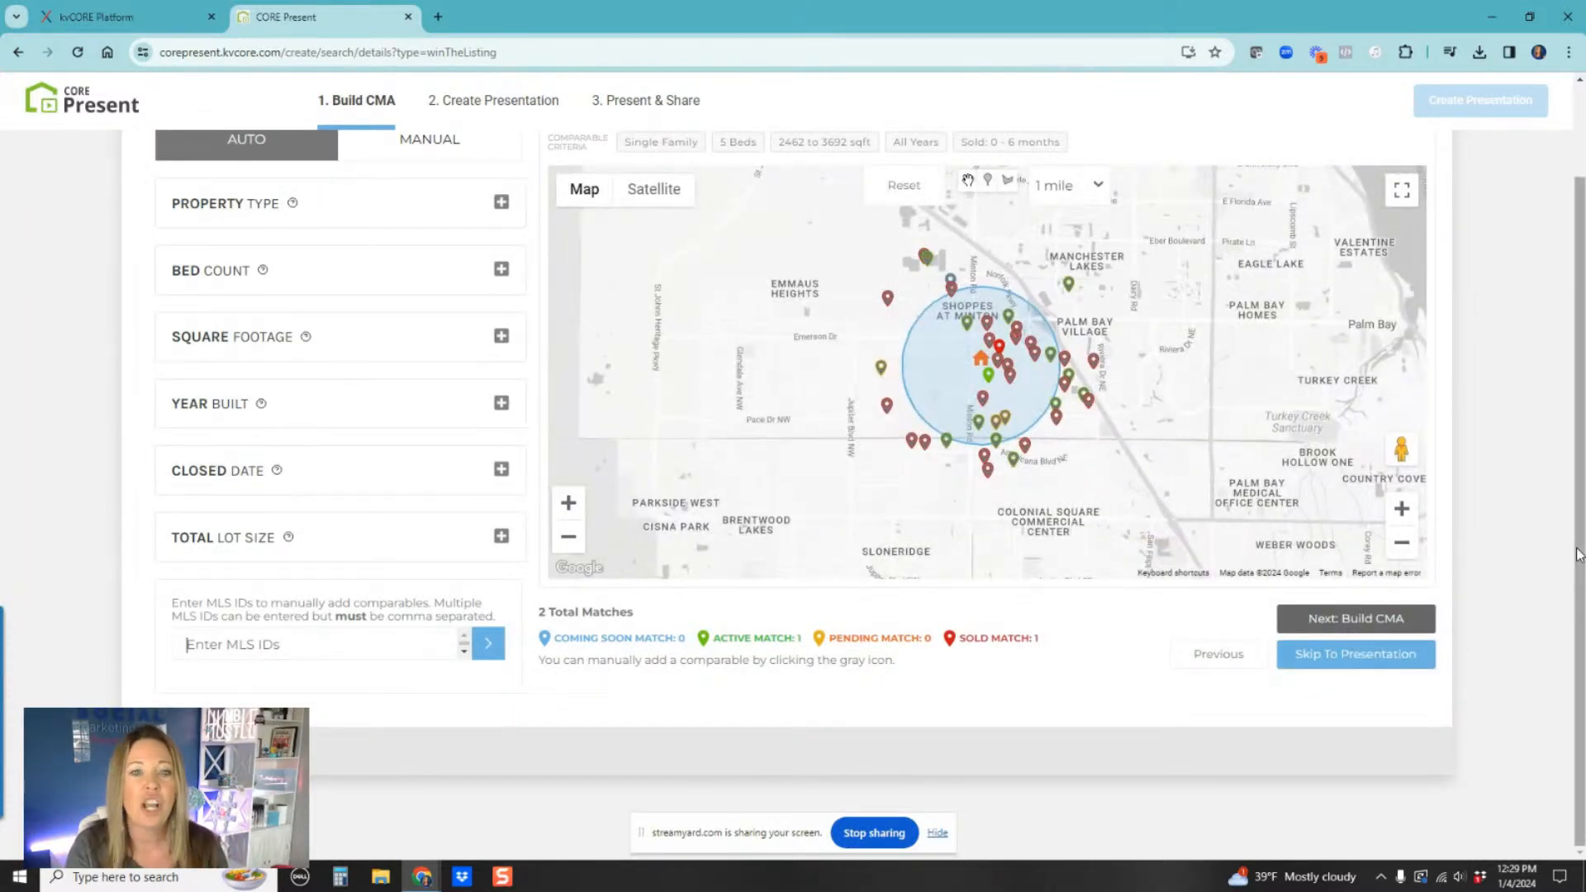
scroll(1578, 553, "up", 1)
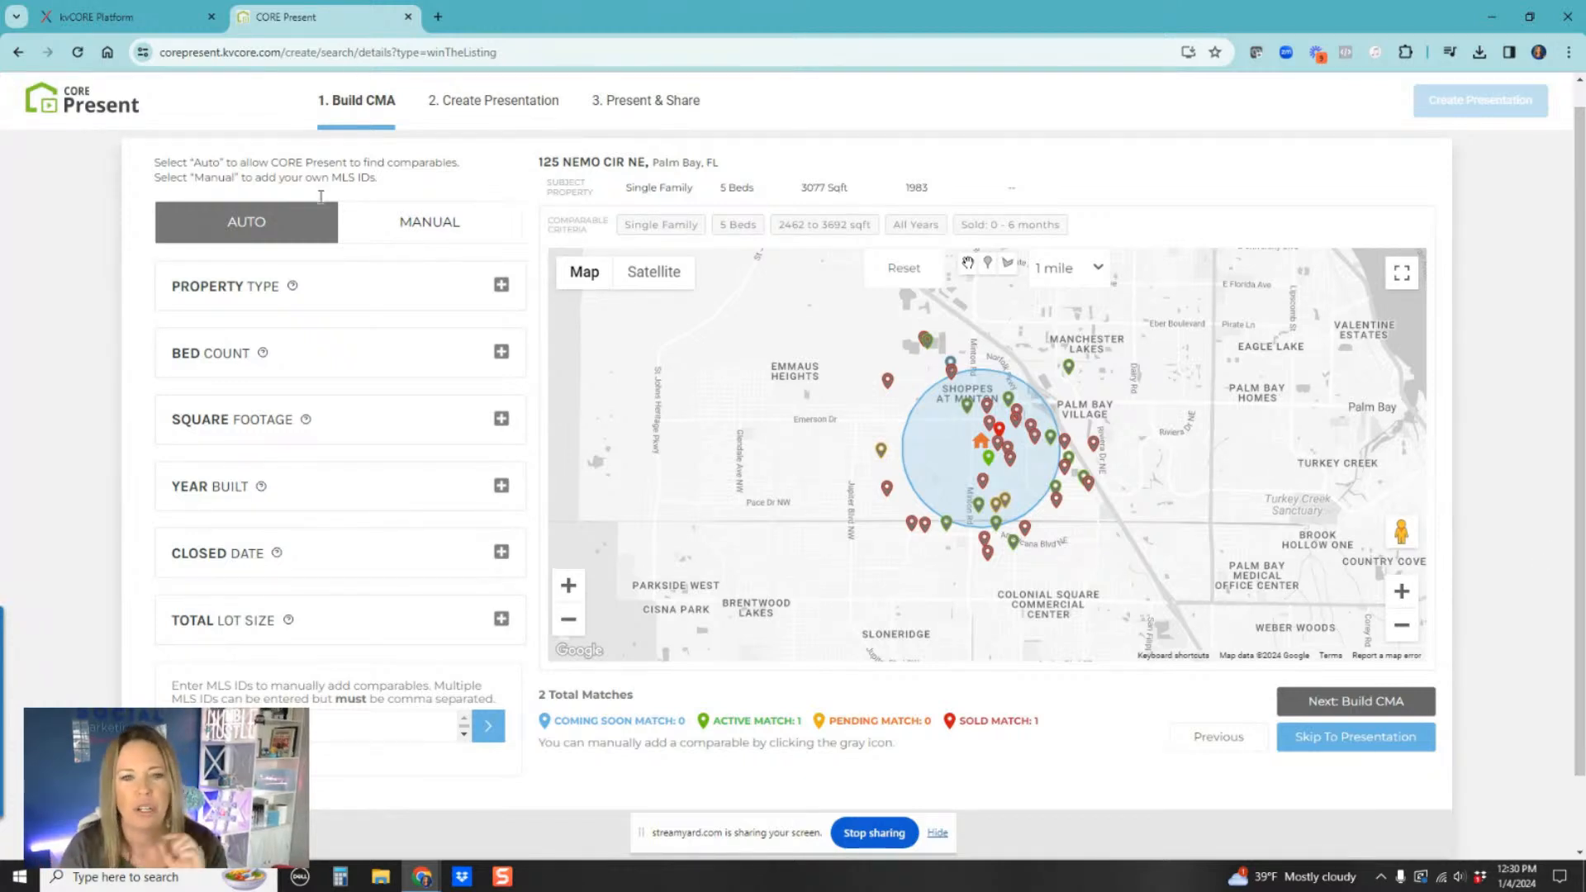
left_click(501, 284)
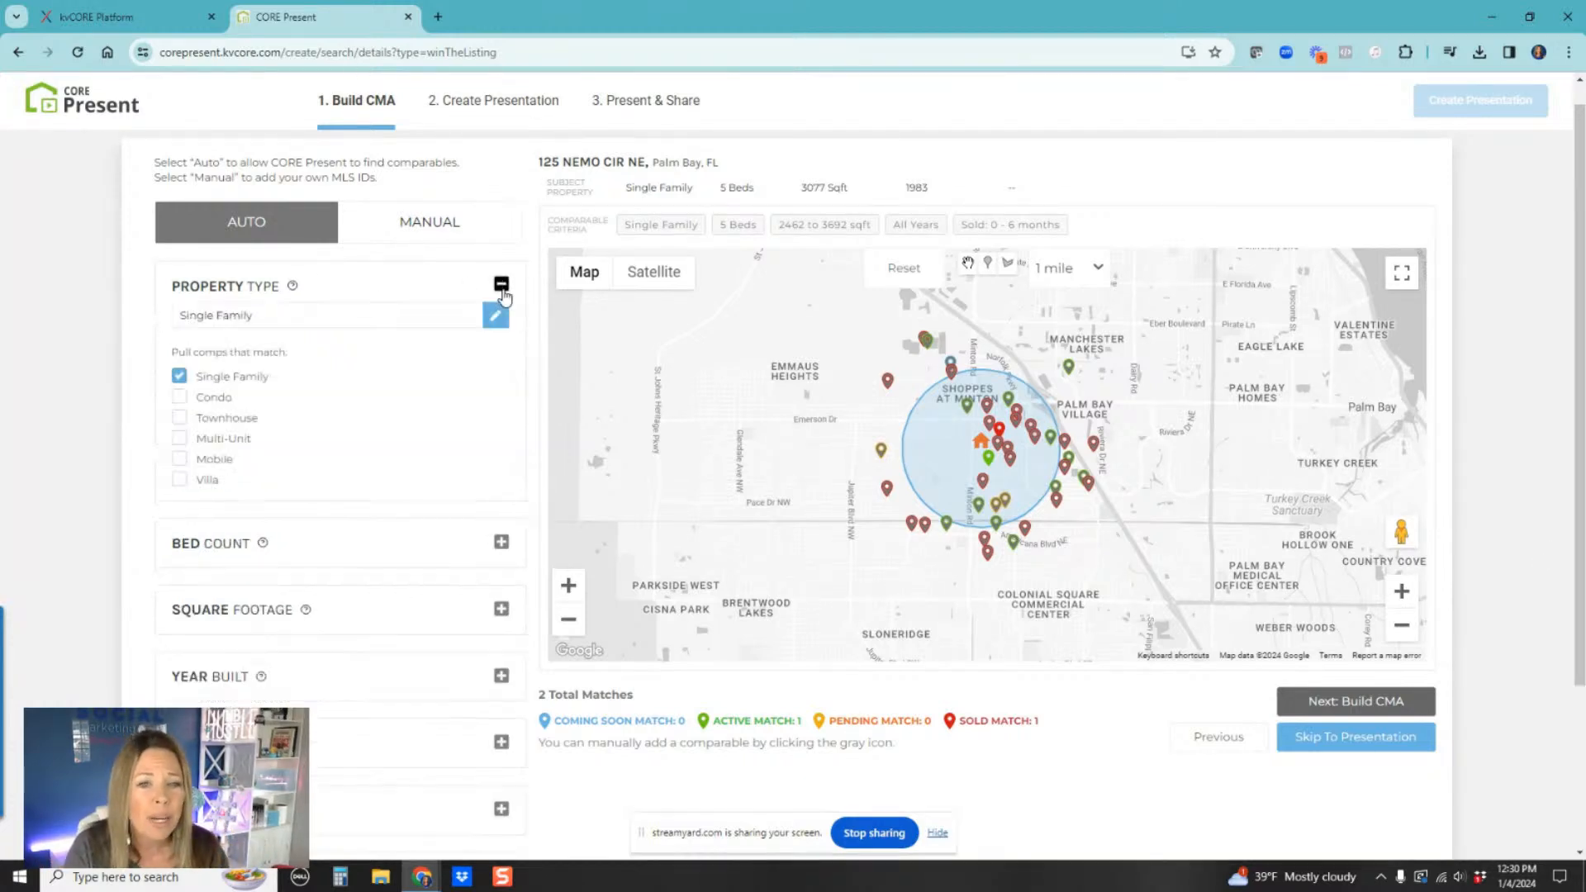
left_click(501, 543)
scroll(358, 578, "down", 1)
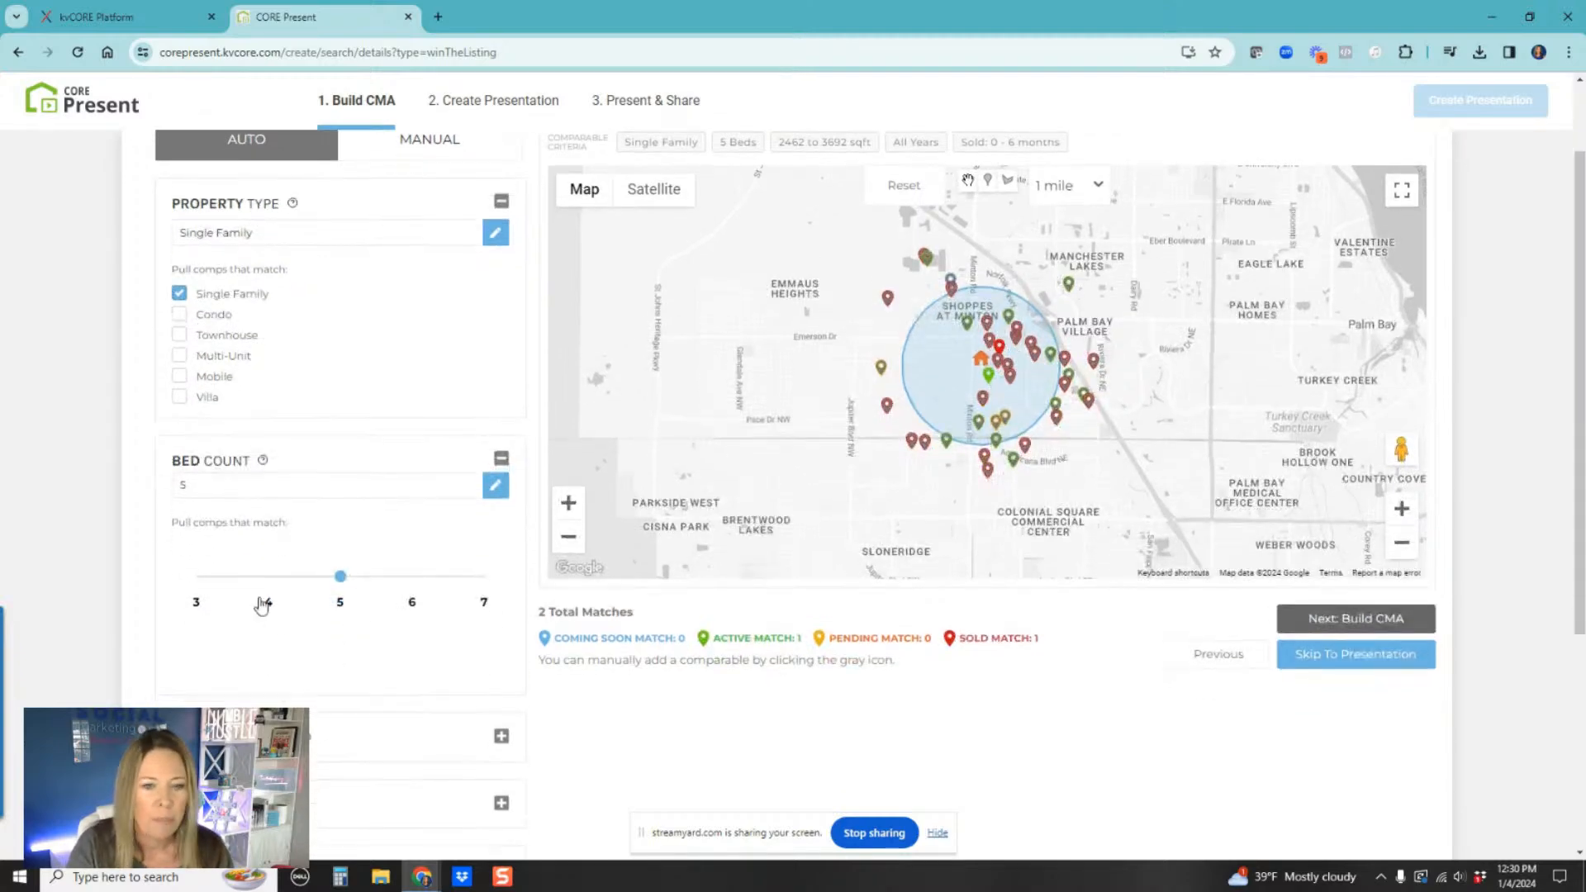
left_click(266, 578)
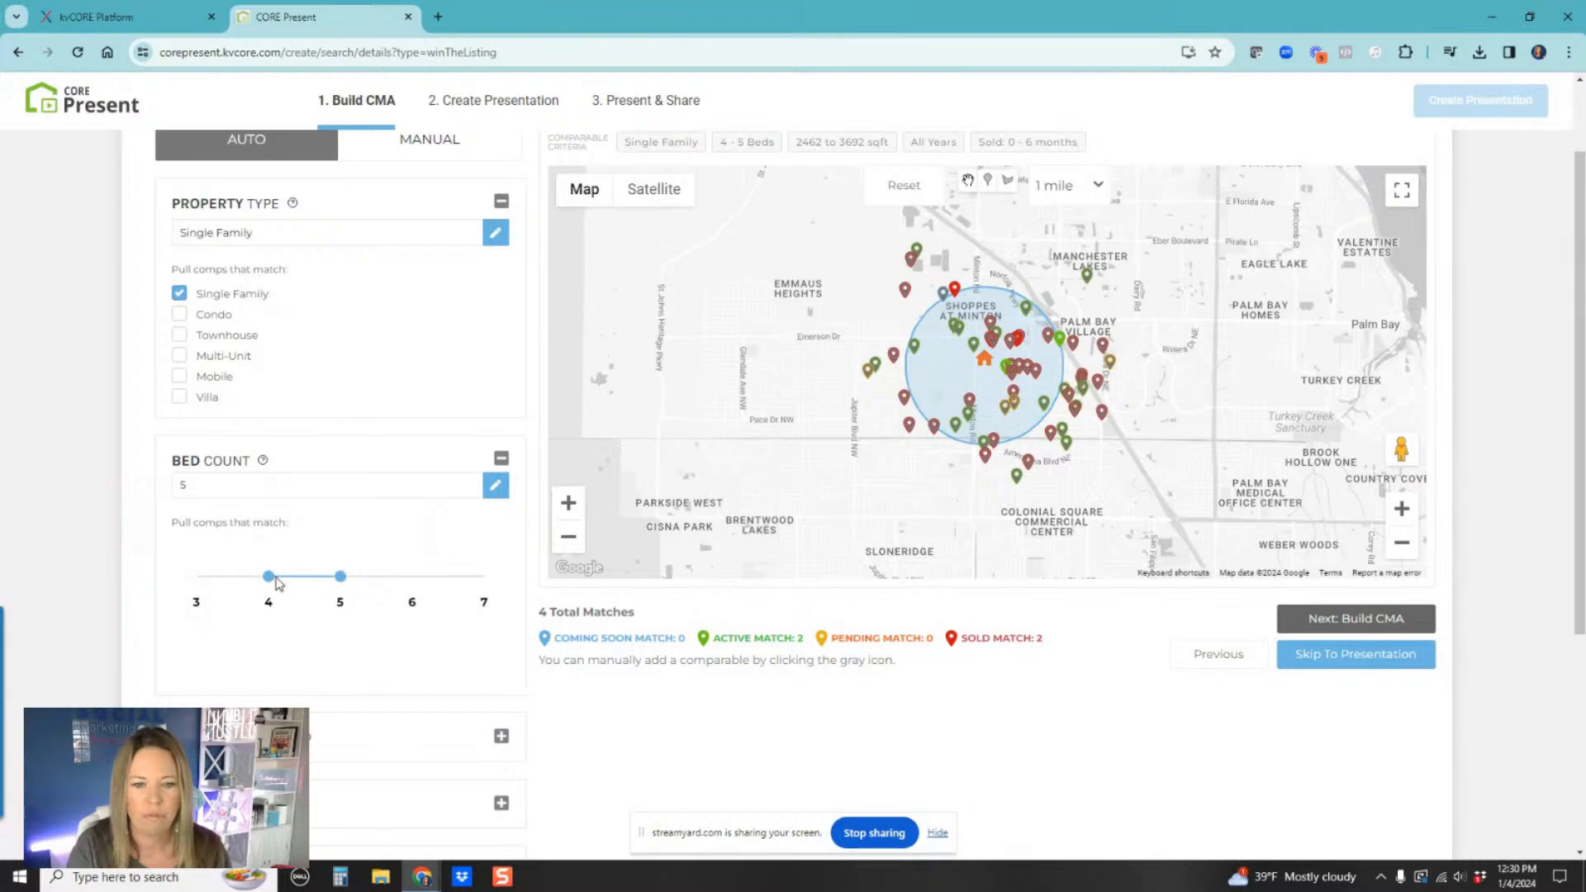
left_click(197, 576)
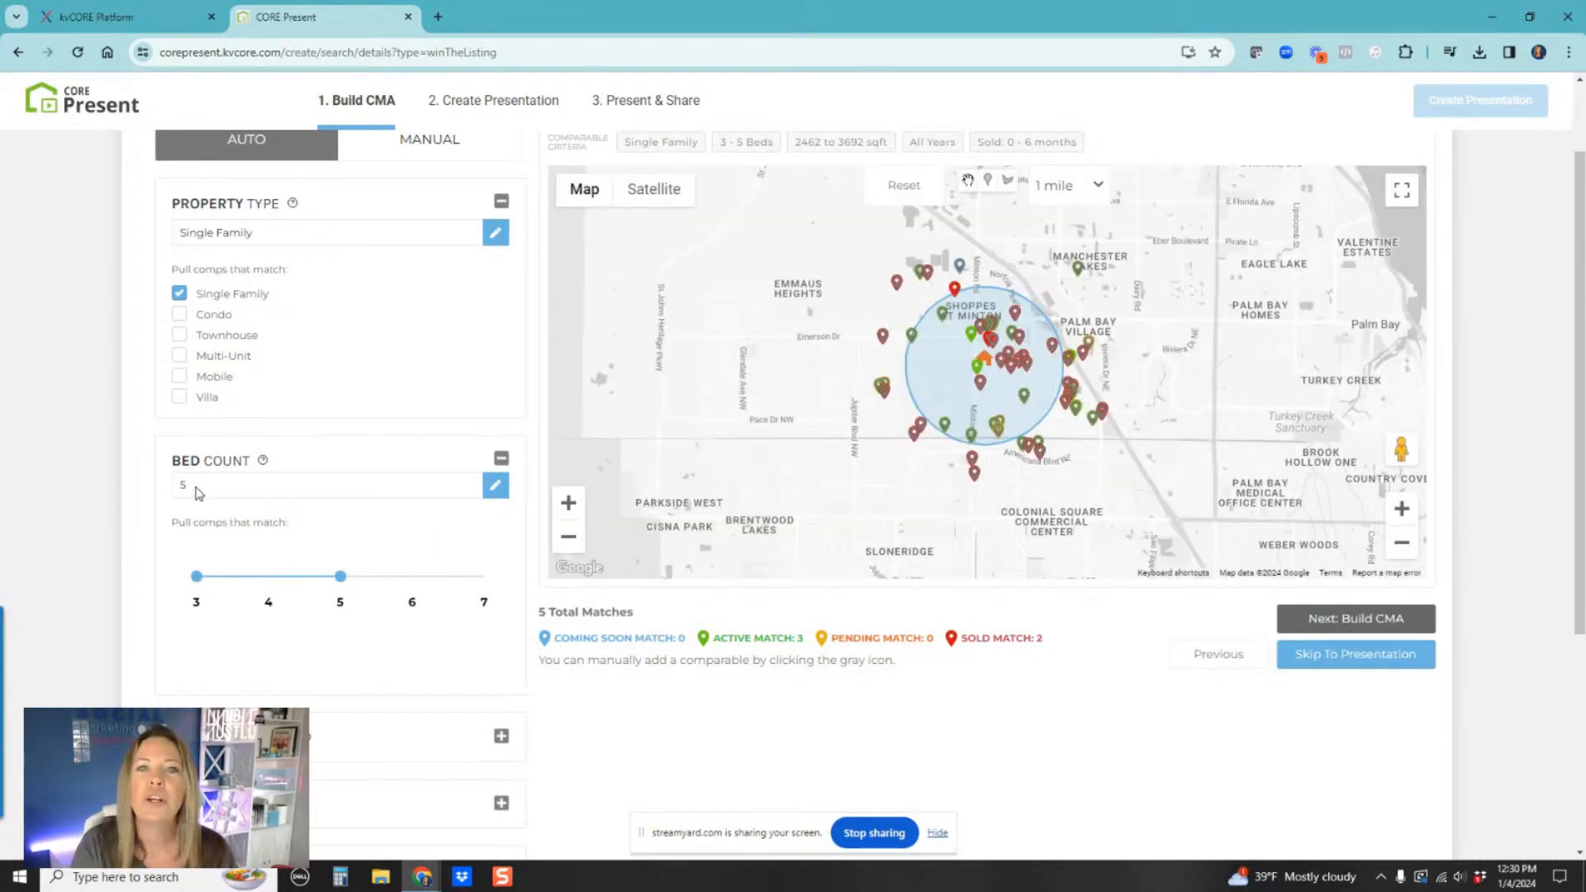
Step: Expand and review the square footage, year built and closed date comparable criteria
scroll(201, 503, "down", 2)
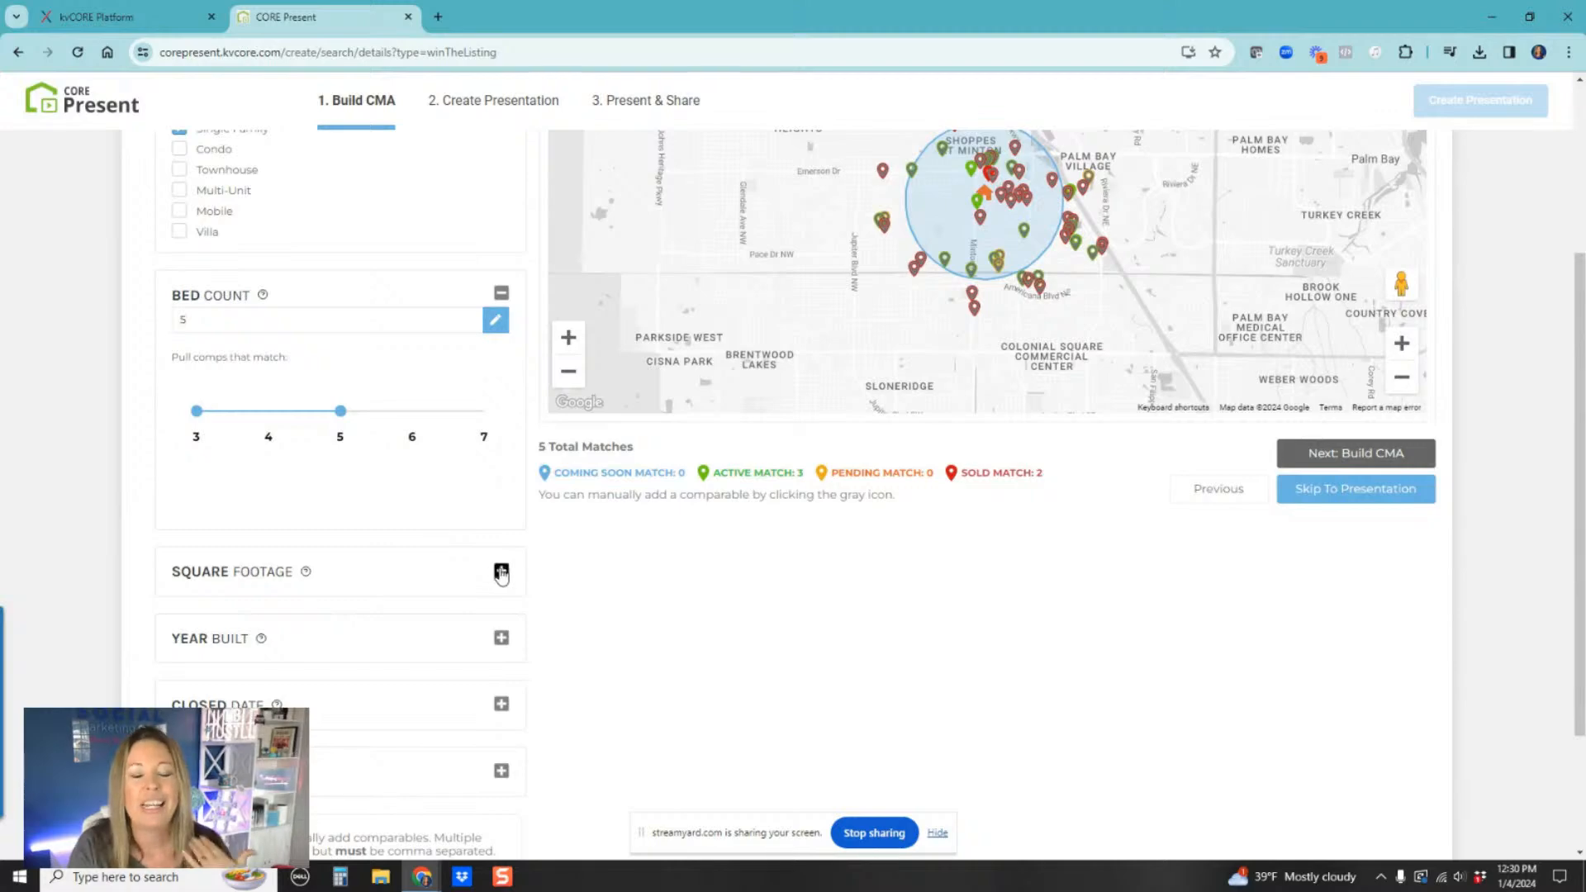
scroll(1012, 376, "up", 2)
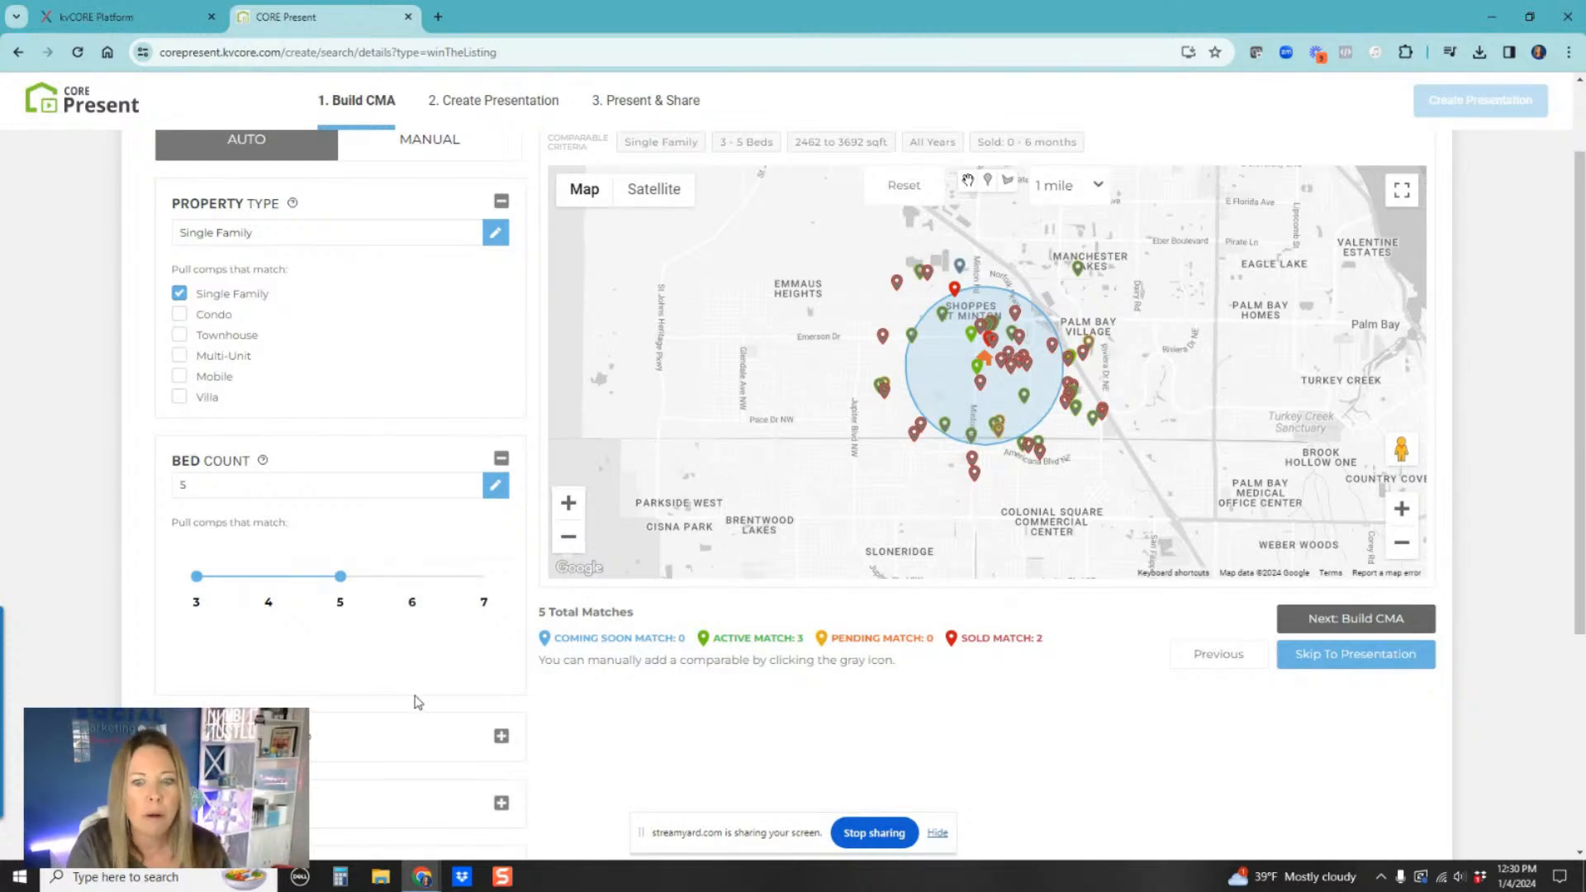
scroll(418, 702, "down", 1)
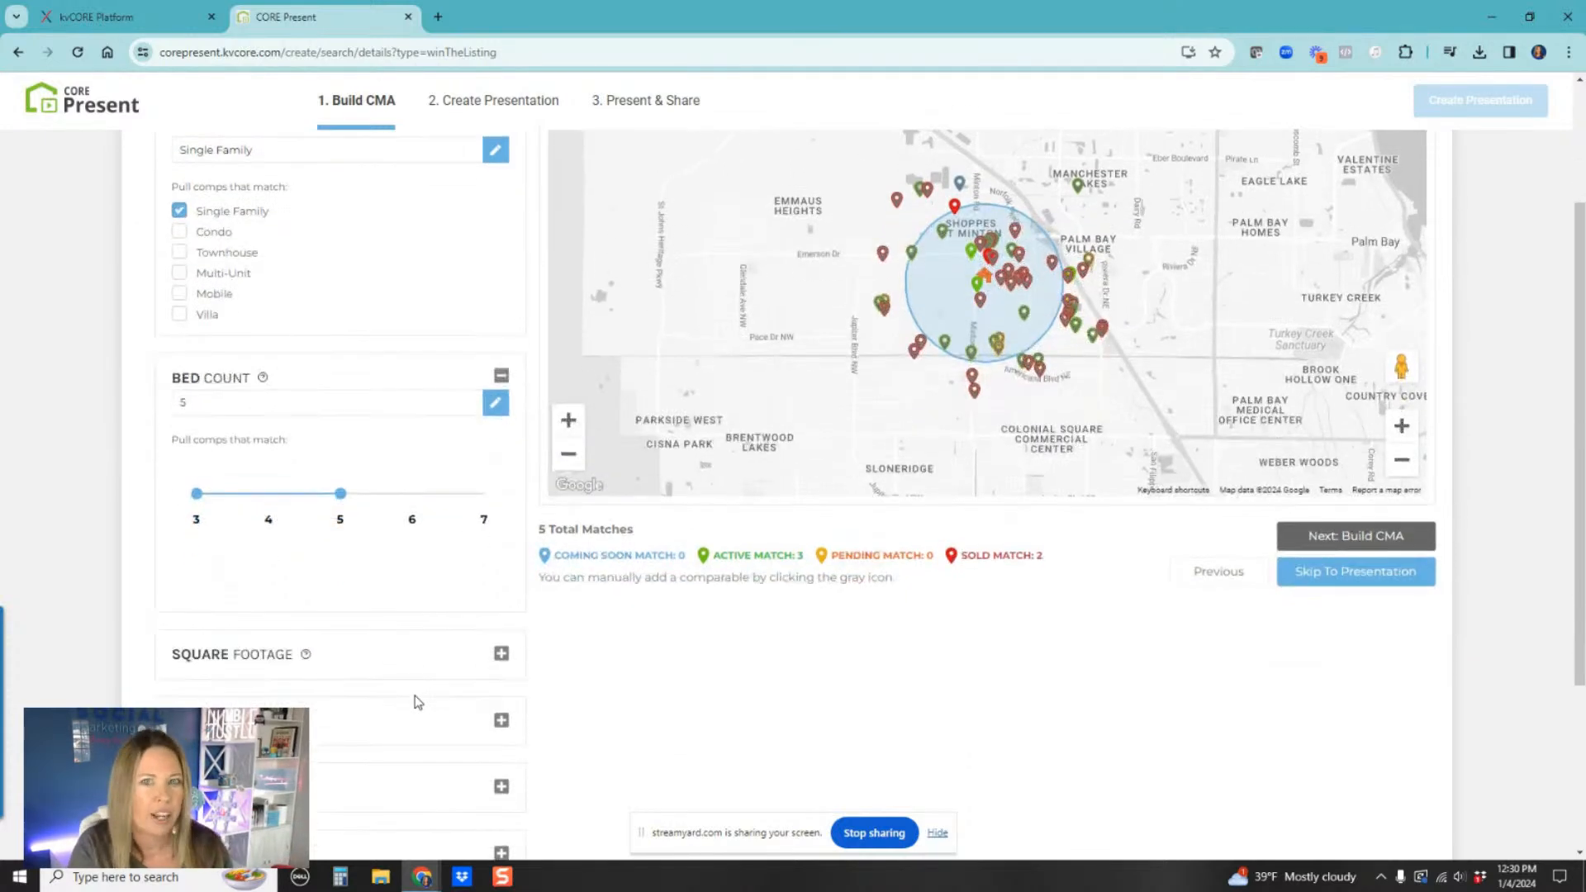
left_click(501, 654)
scroll(394, 685, "down", 2)
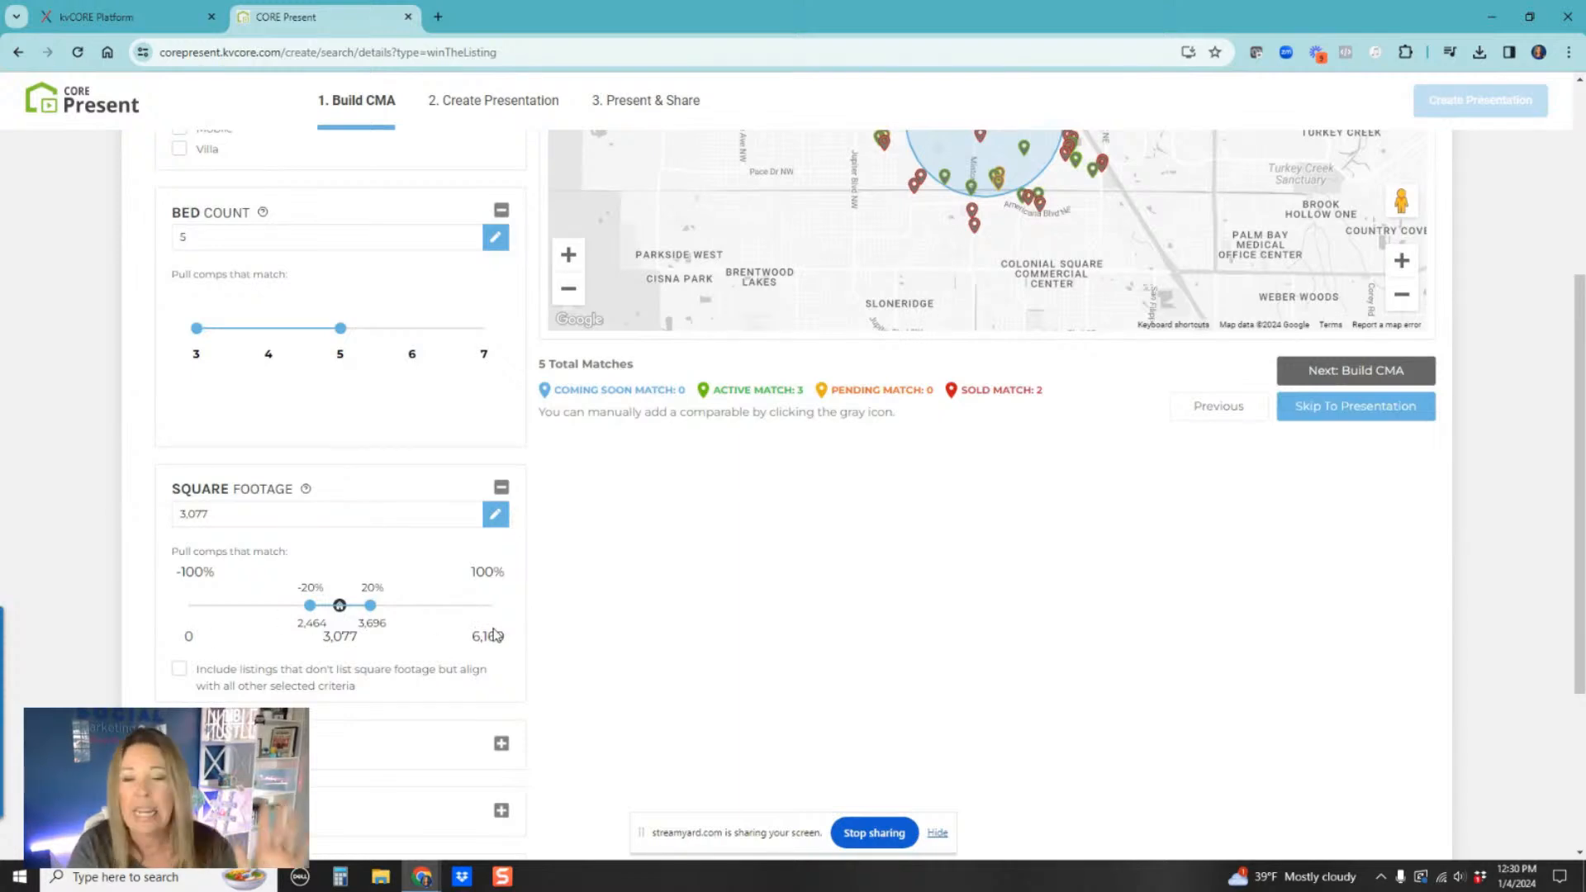
scroll(492, 640, "down", 2)
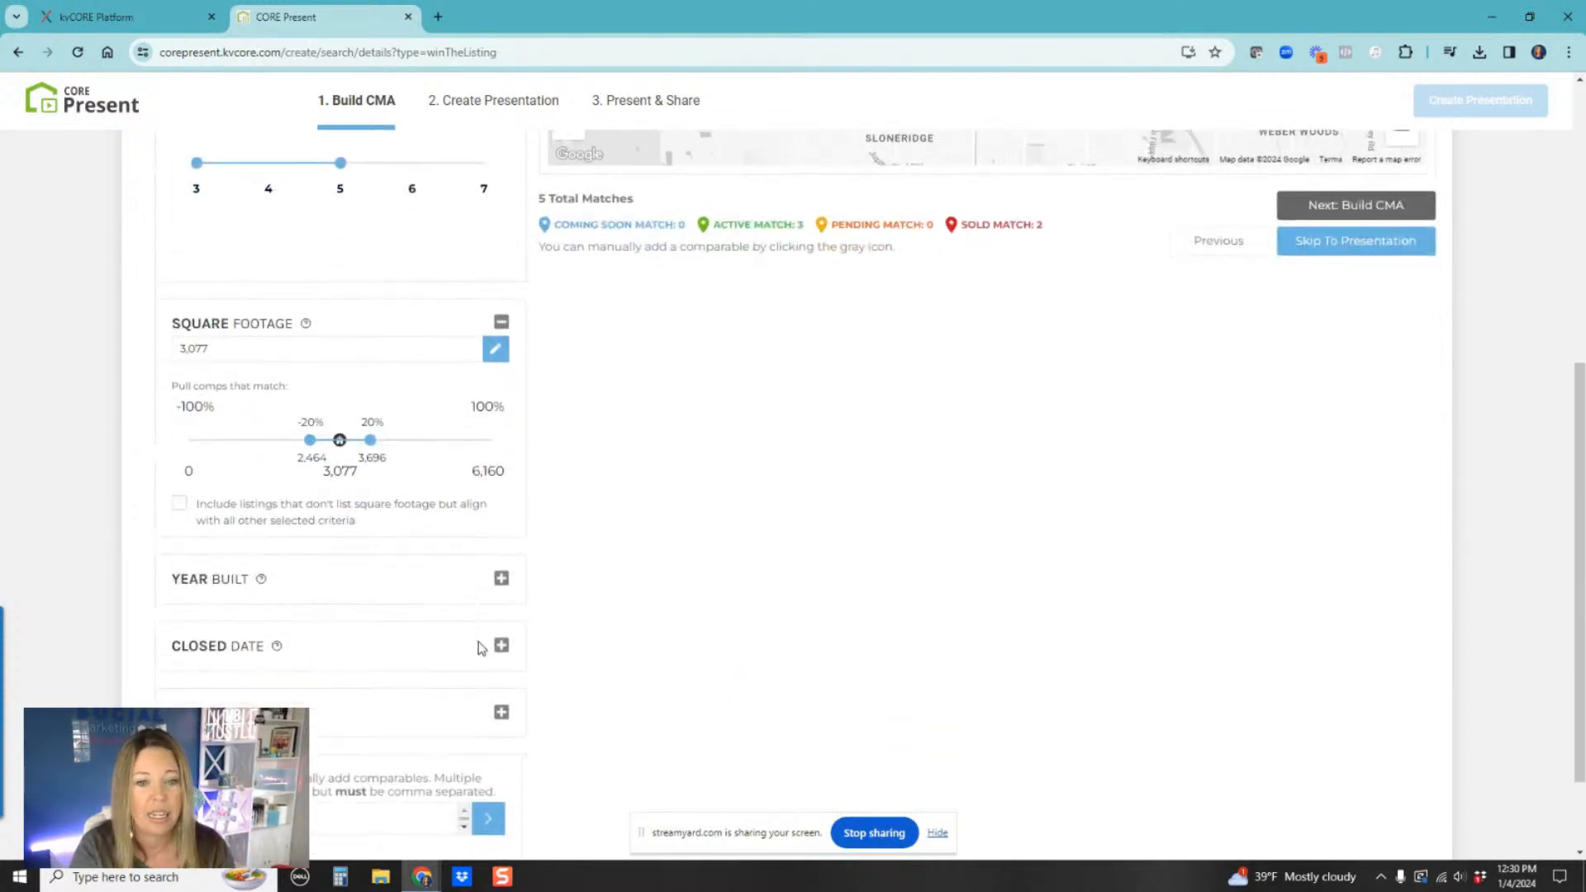
left_click(503, 581)
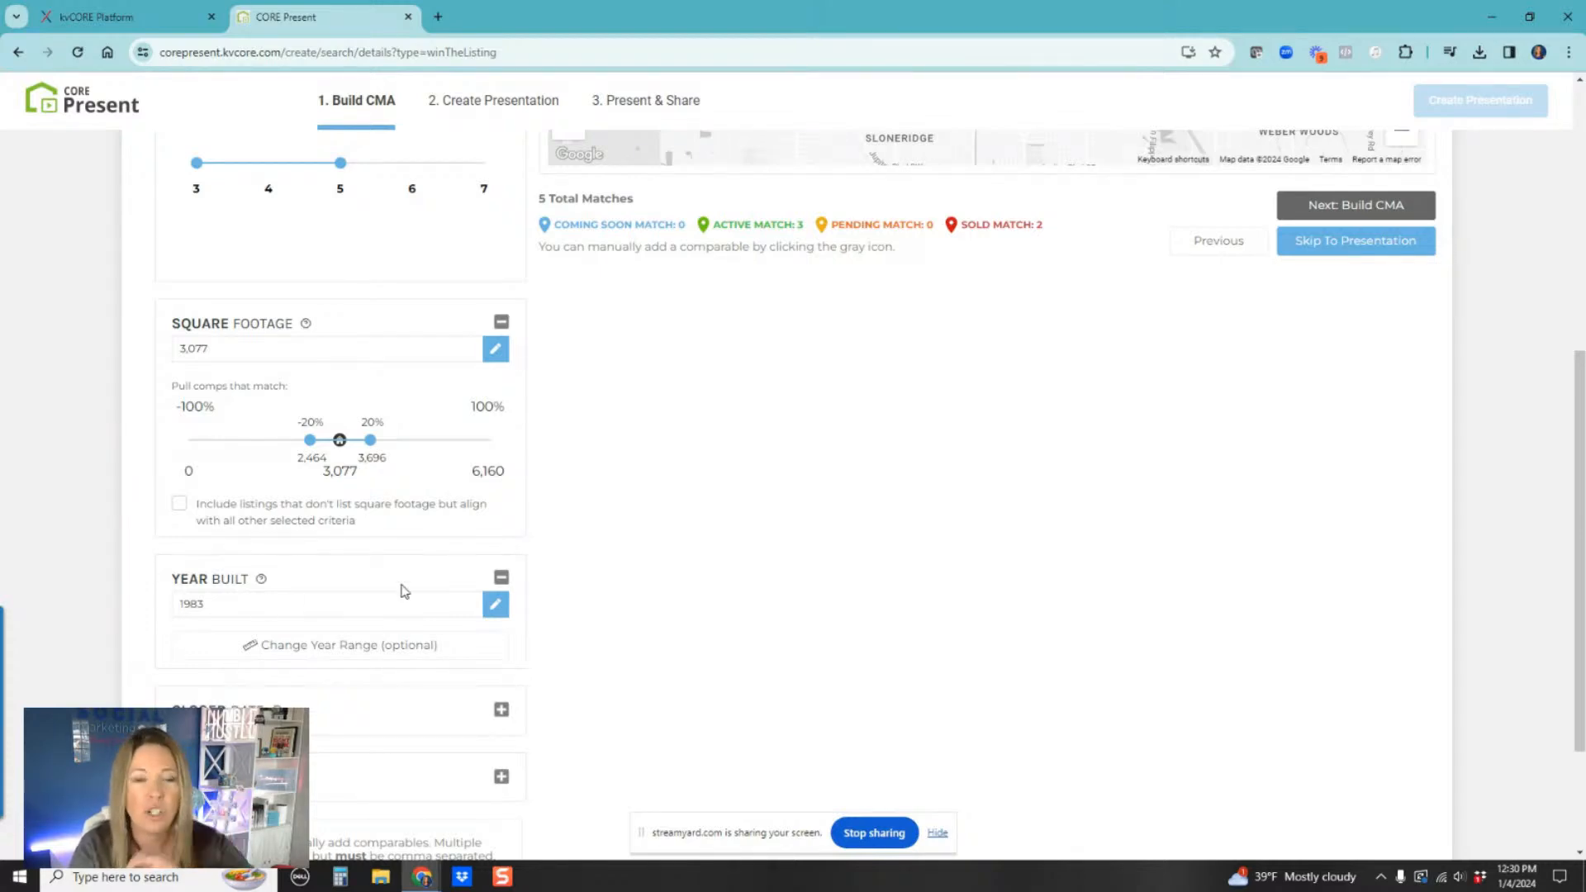
scroll(402, 591, "down", 2)
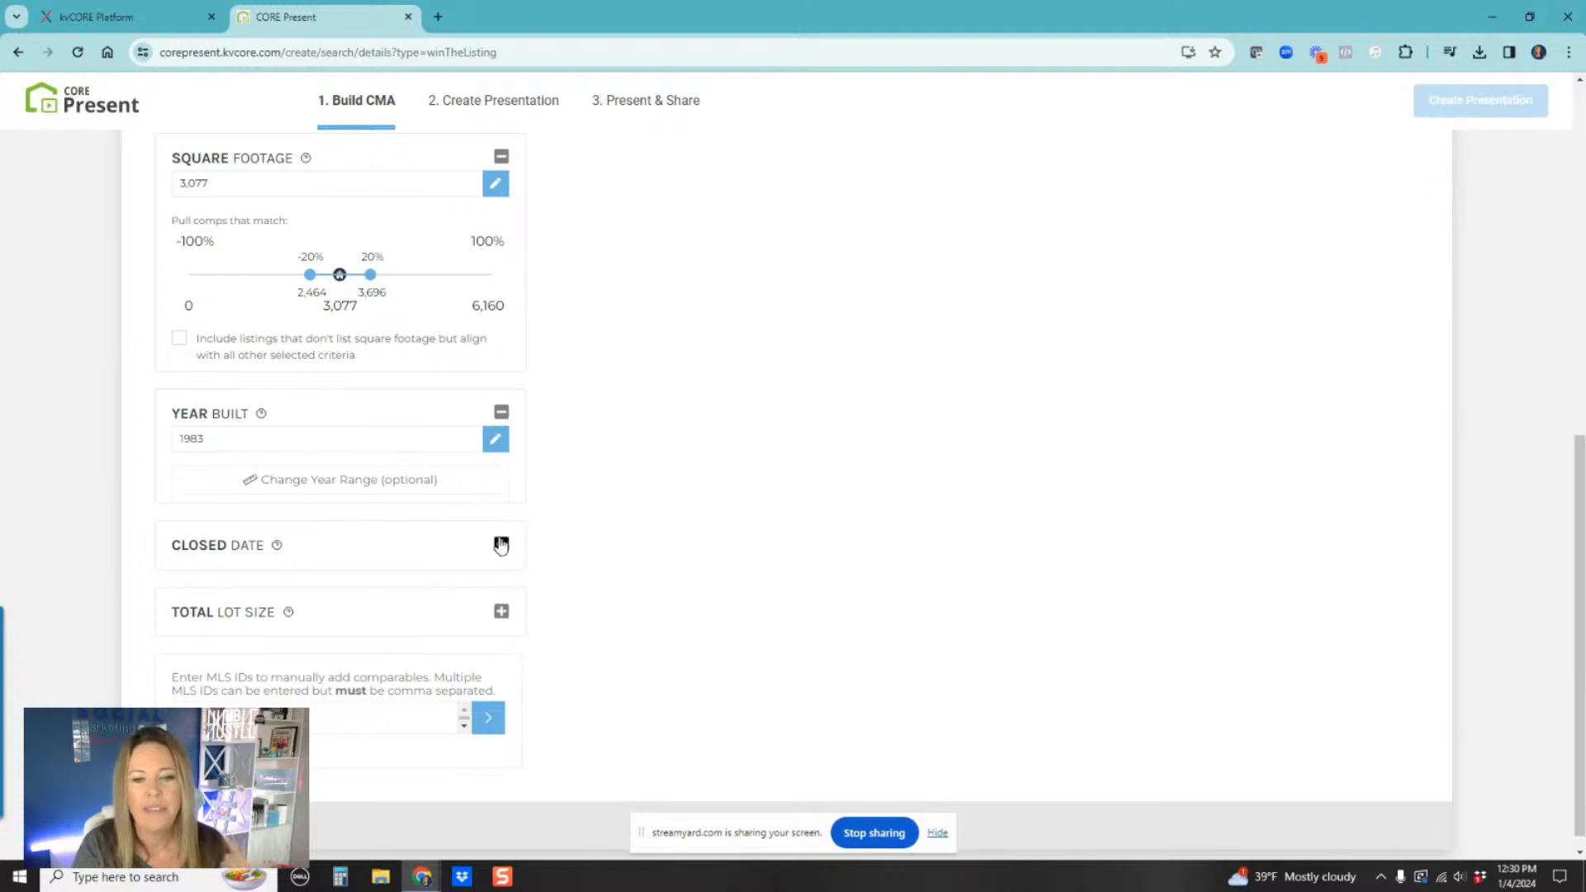
left_click(501, 545)
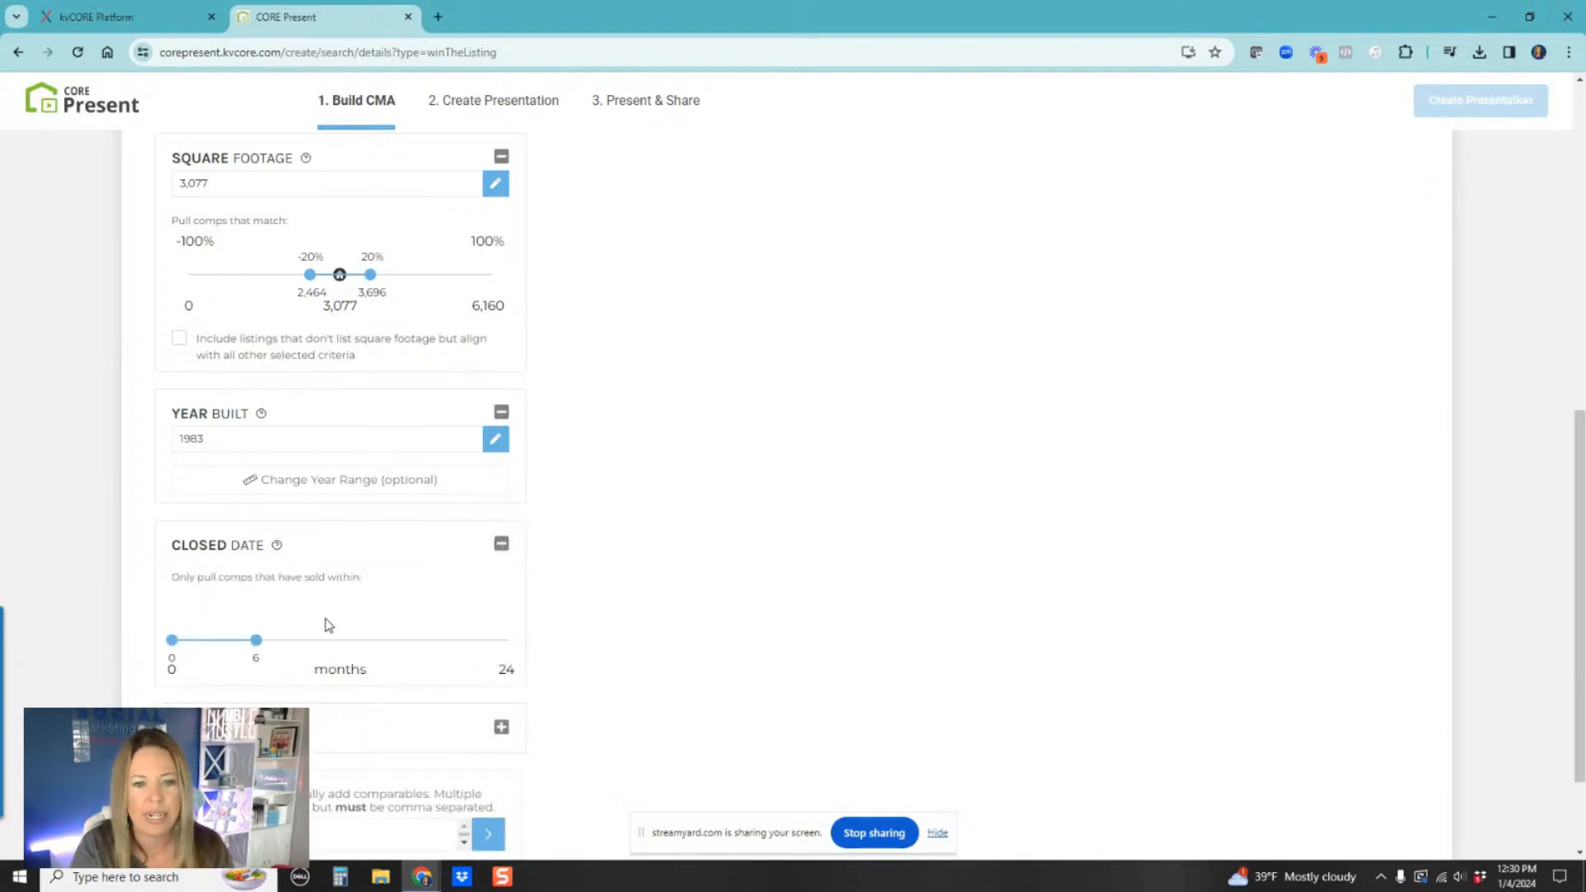
scroll(411, 605, "up", 6)
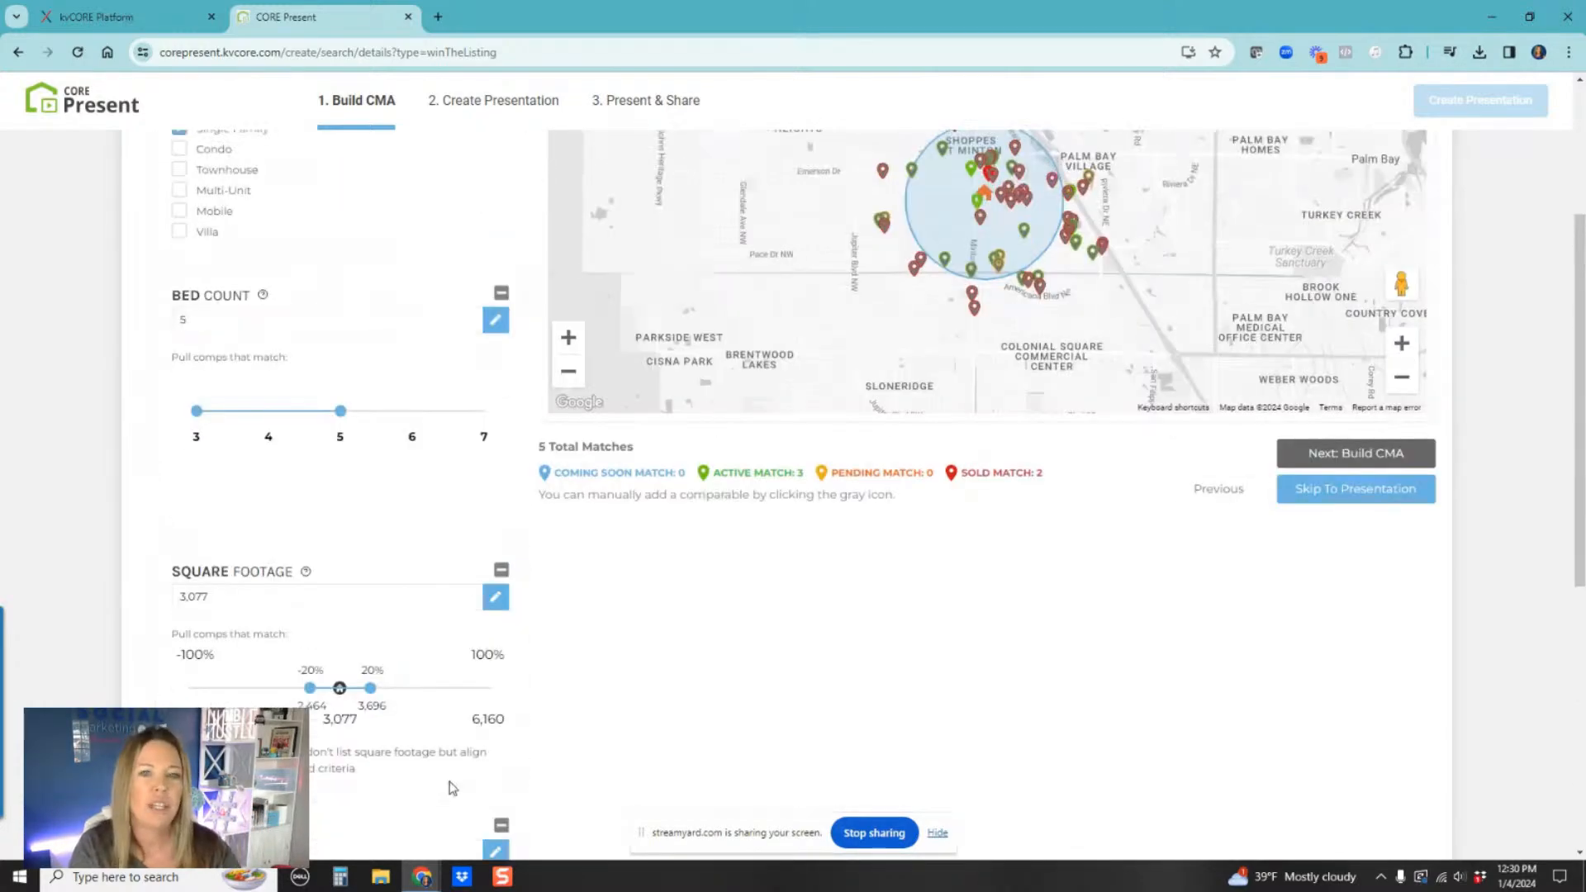
scroll(445, 760, "up", 3)
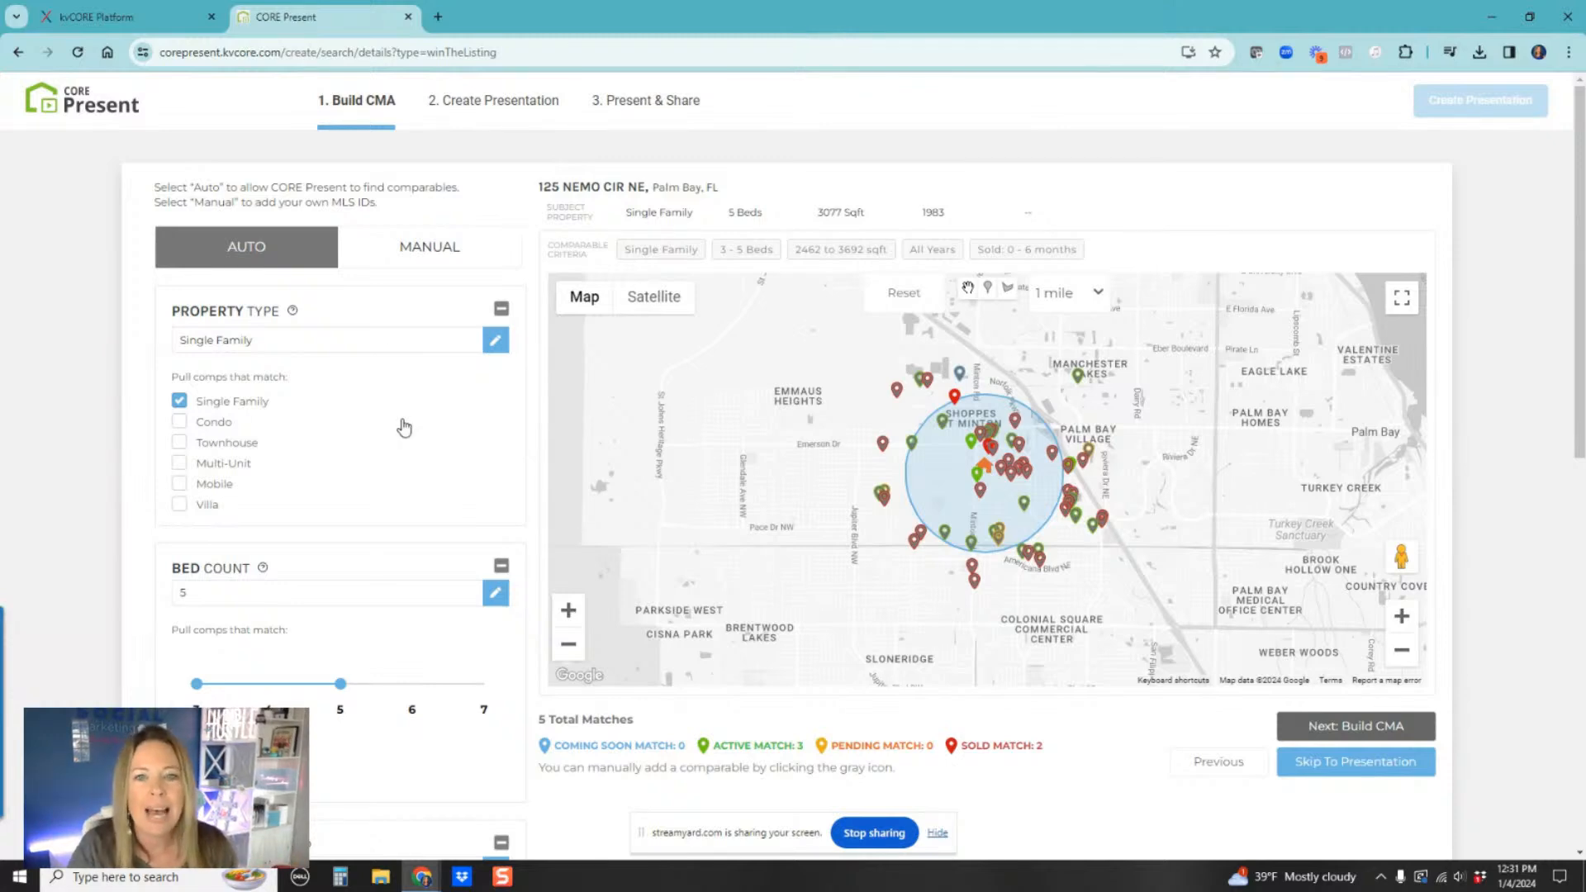
Step: Toggle between manual and auto comp selection, zoom the map around the subject, and inspect a nearby sold comp
left_click(415, 247)
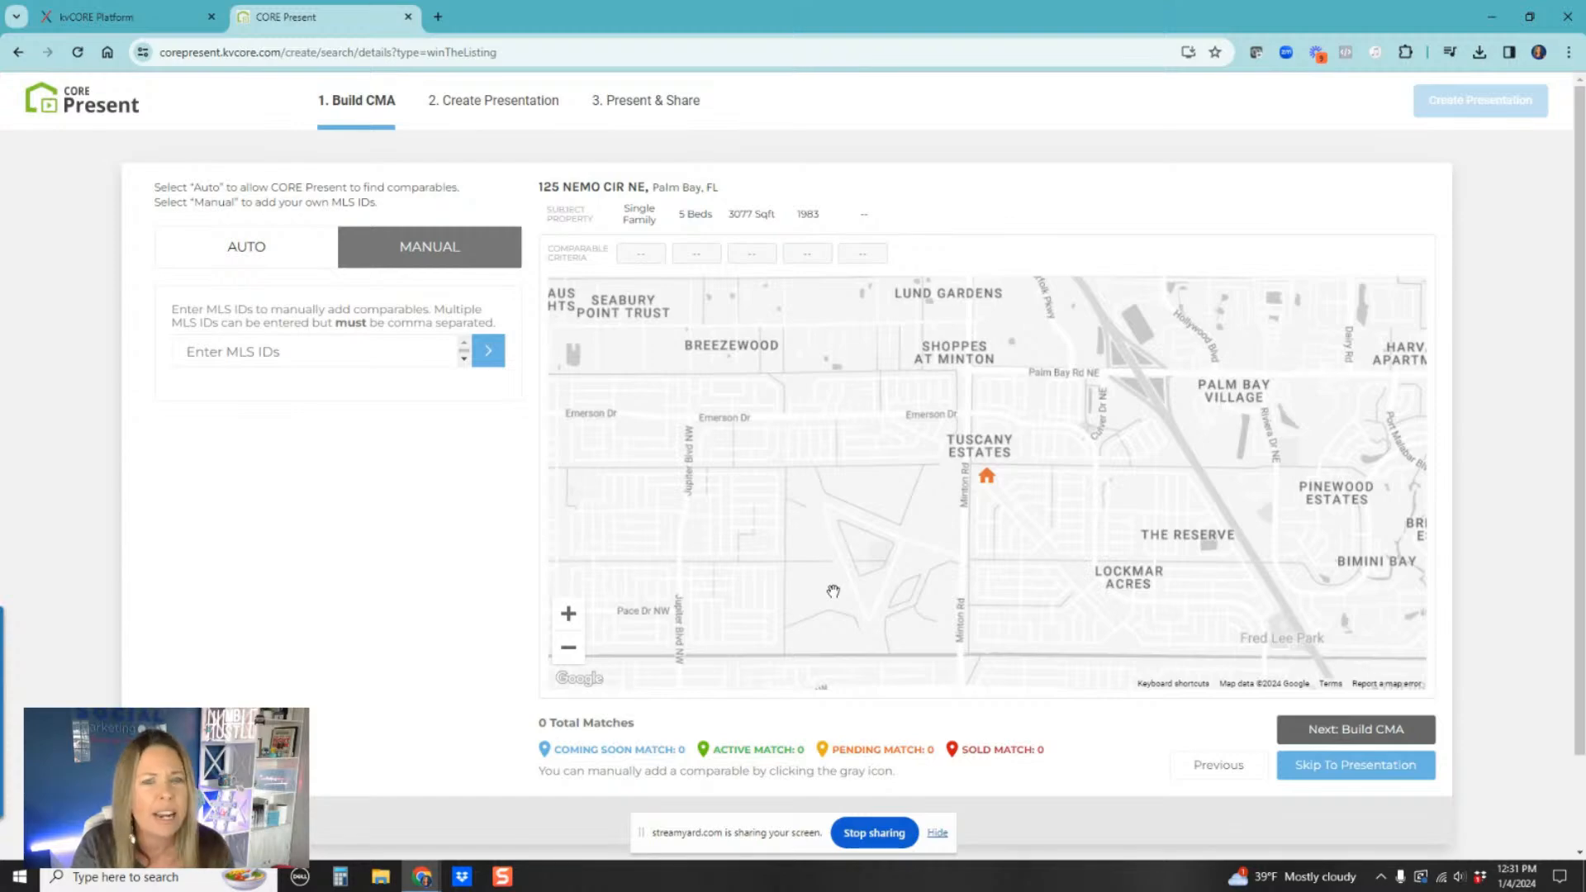
left_click(253, 253)
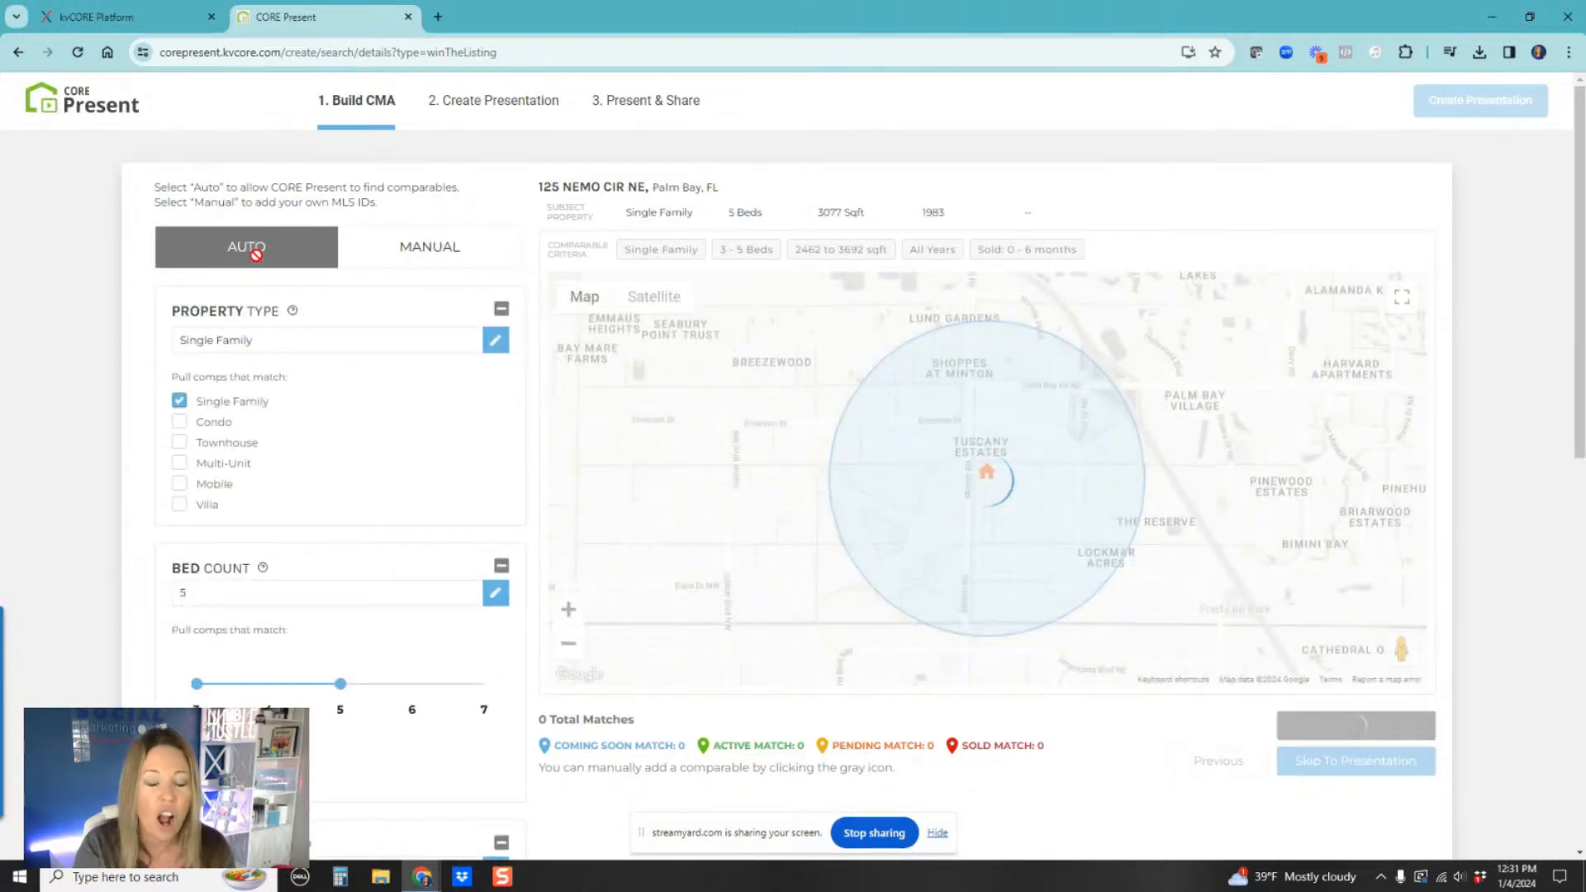
scroll(1006, 471, "up", 2)
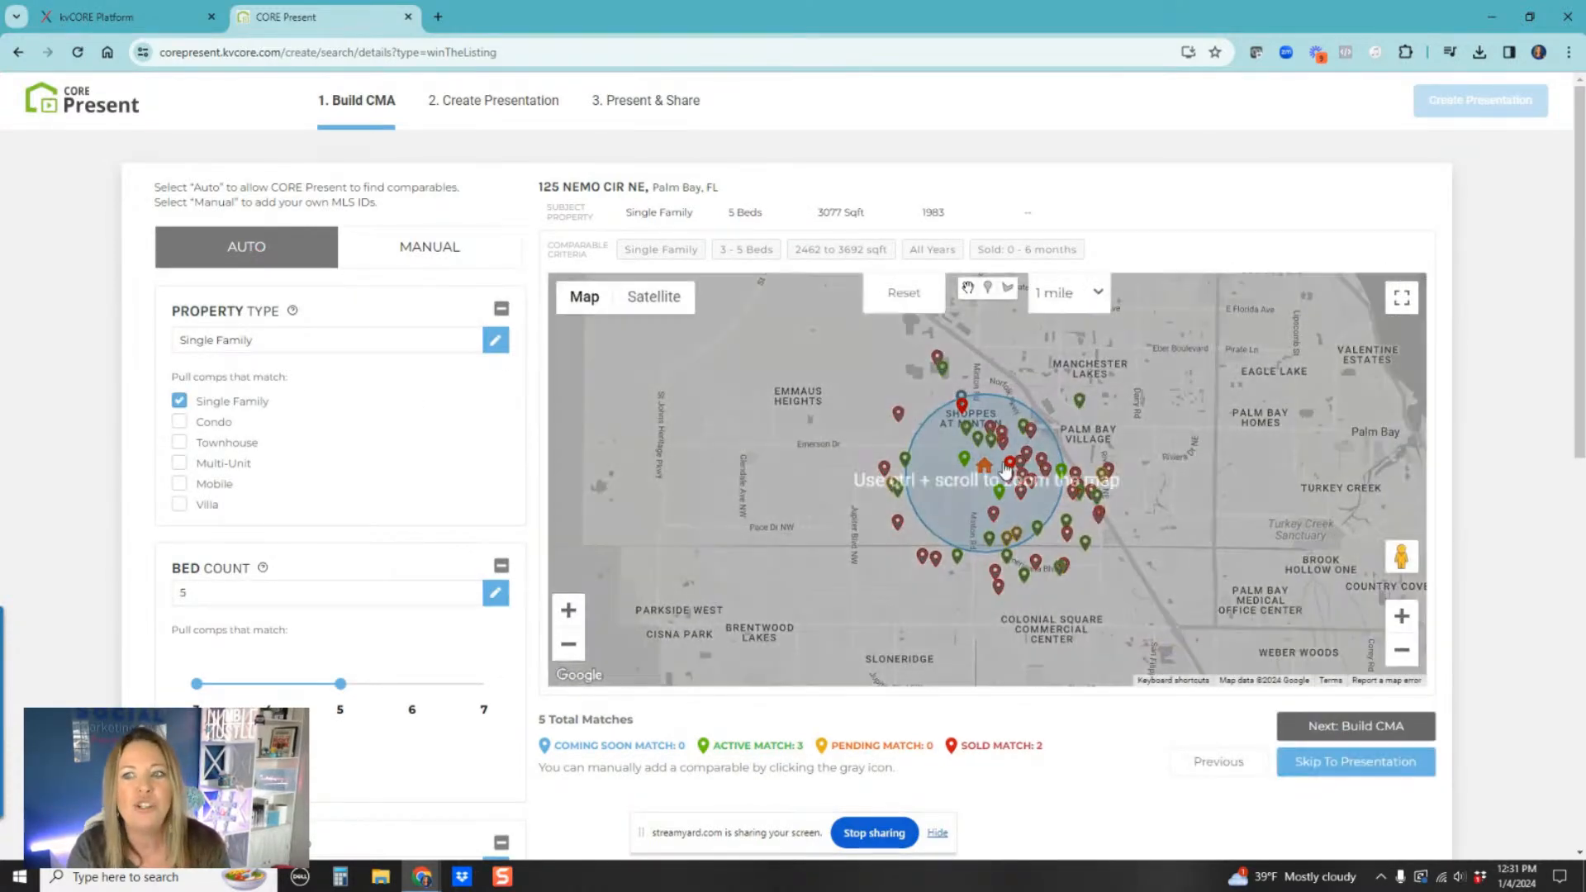
left_click(1402, 621)
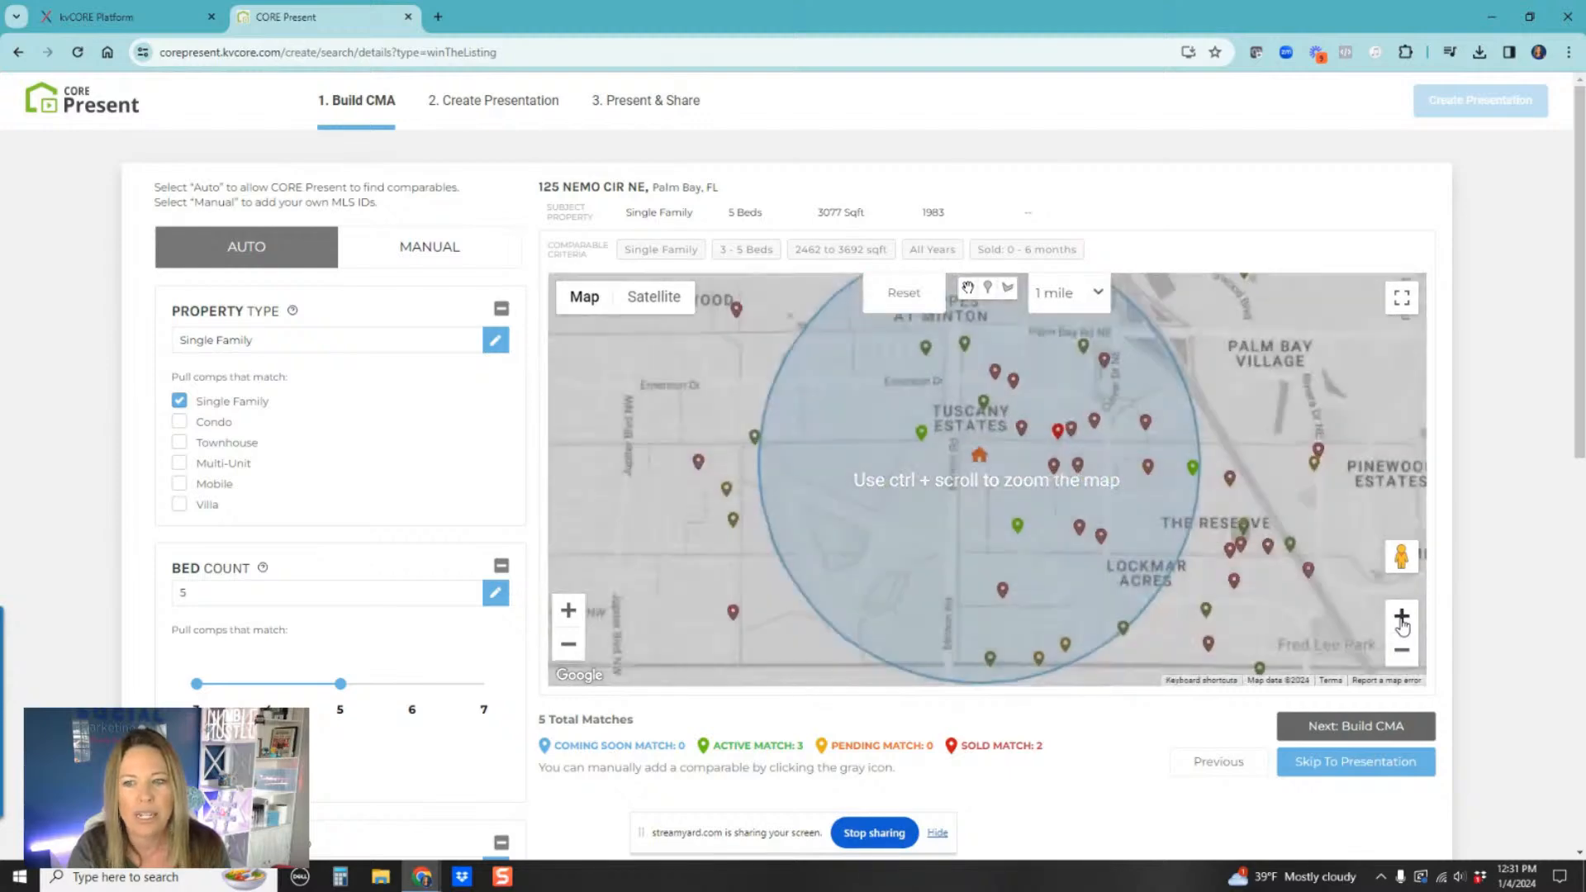
left_click(1402, 652)
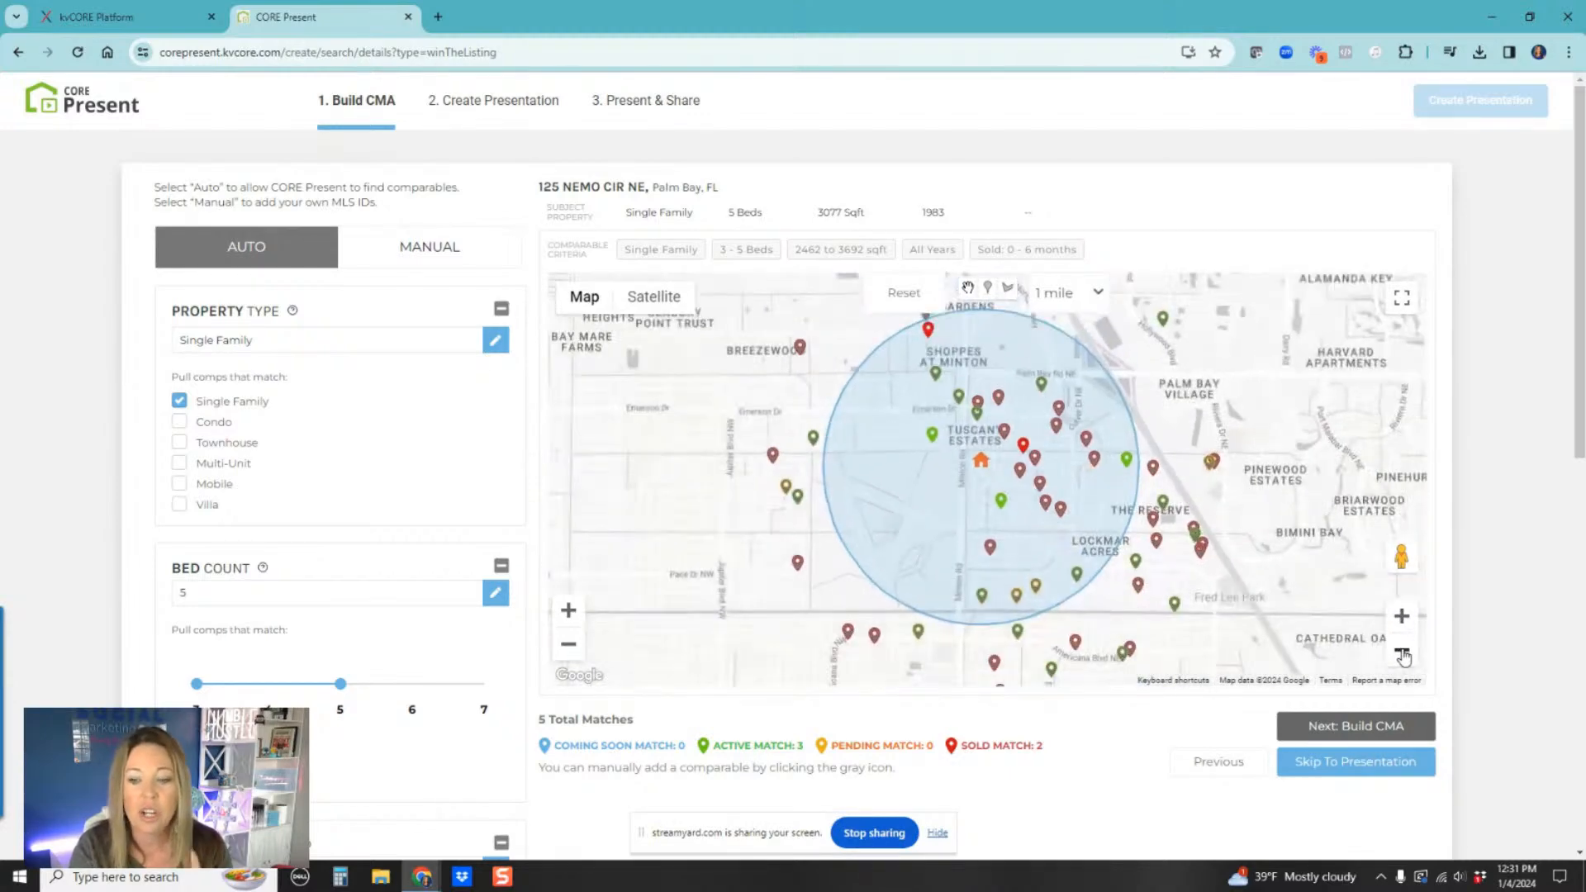
left_click(1402, 652)
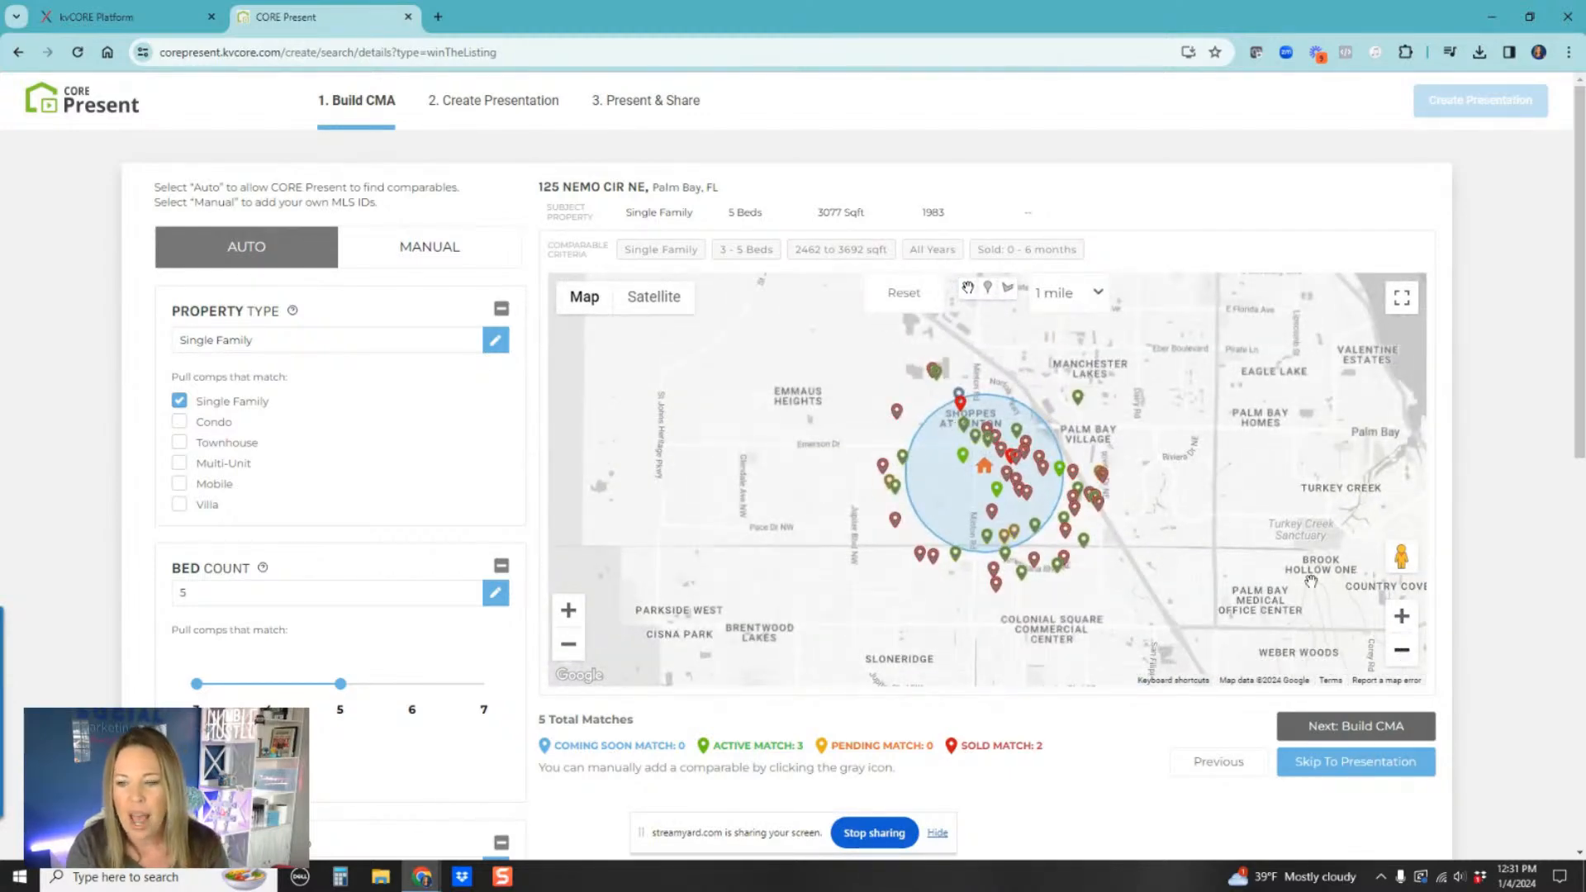
left_click(1402, 616)
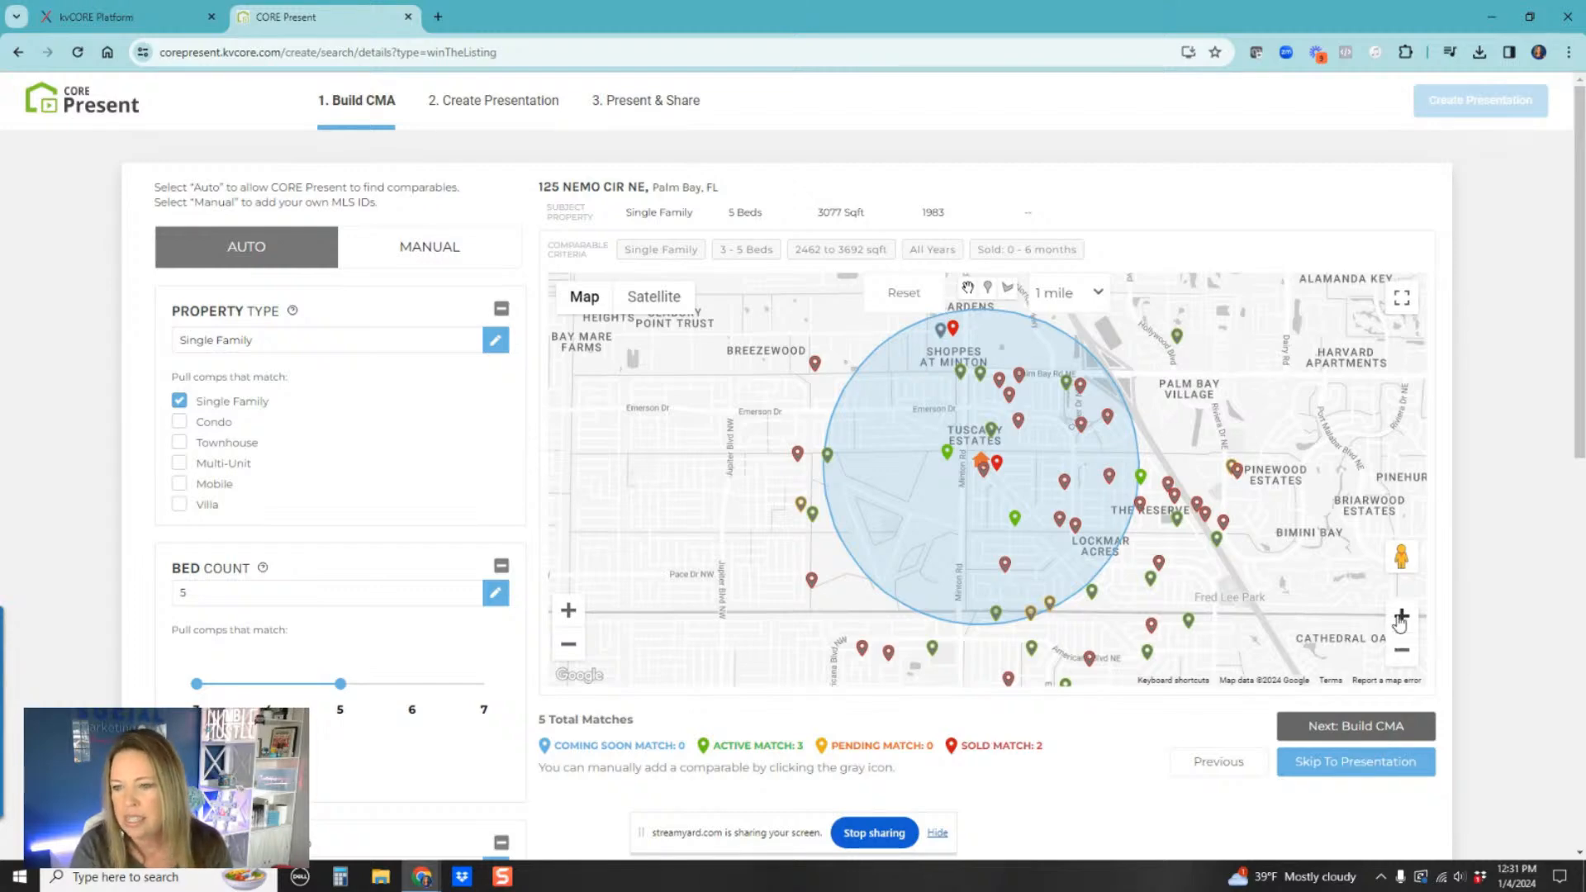
left_click(1400, 617)
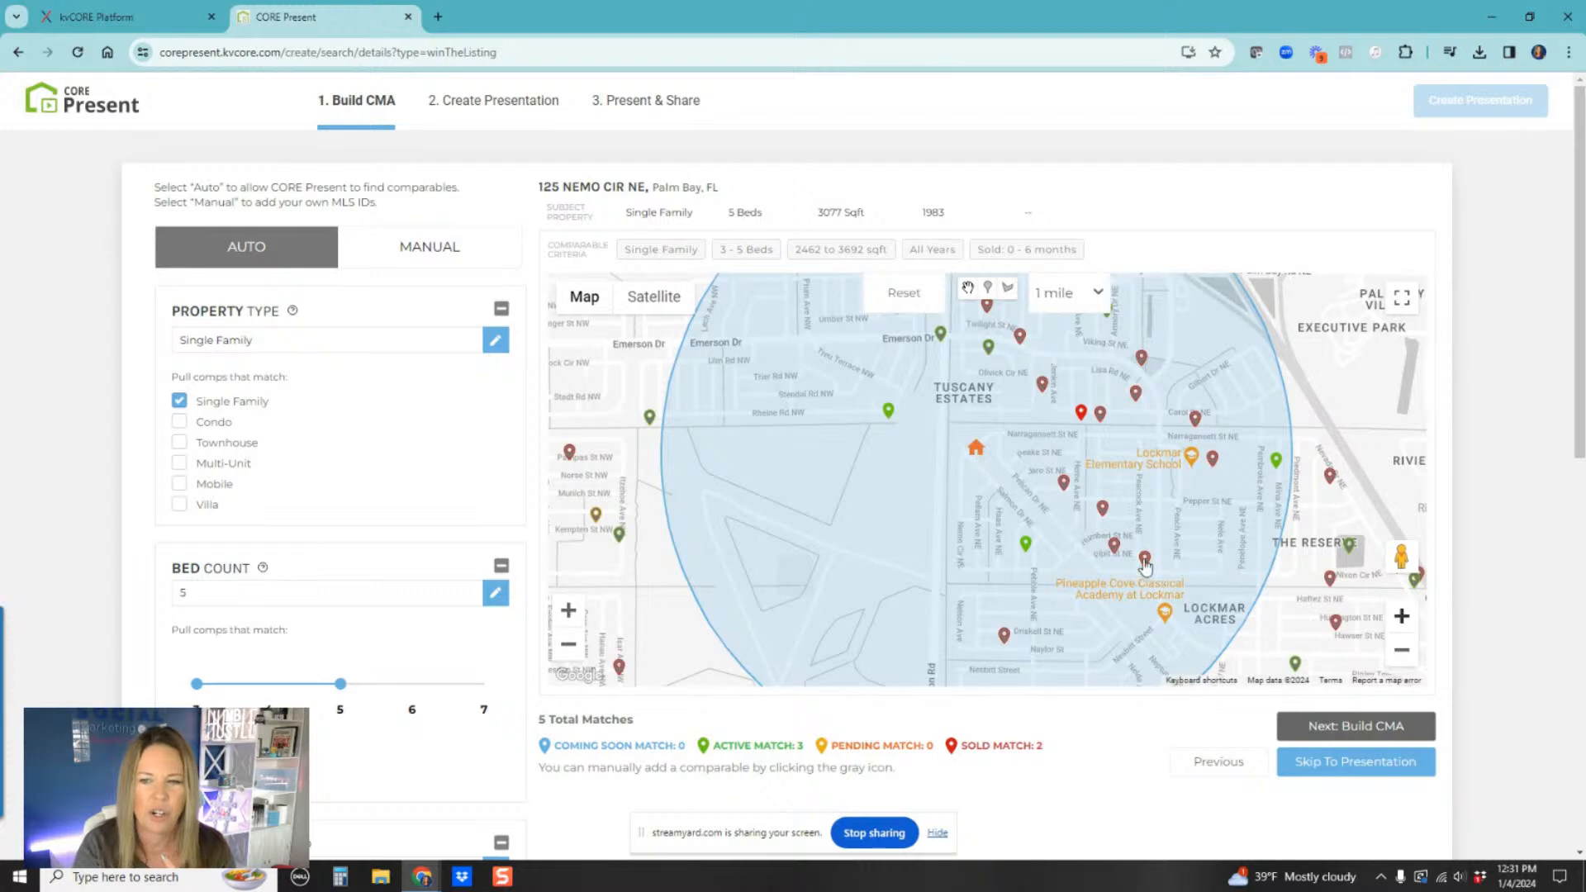
left_click(1113, 552)
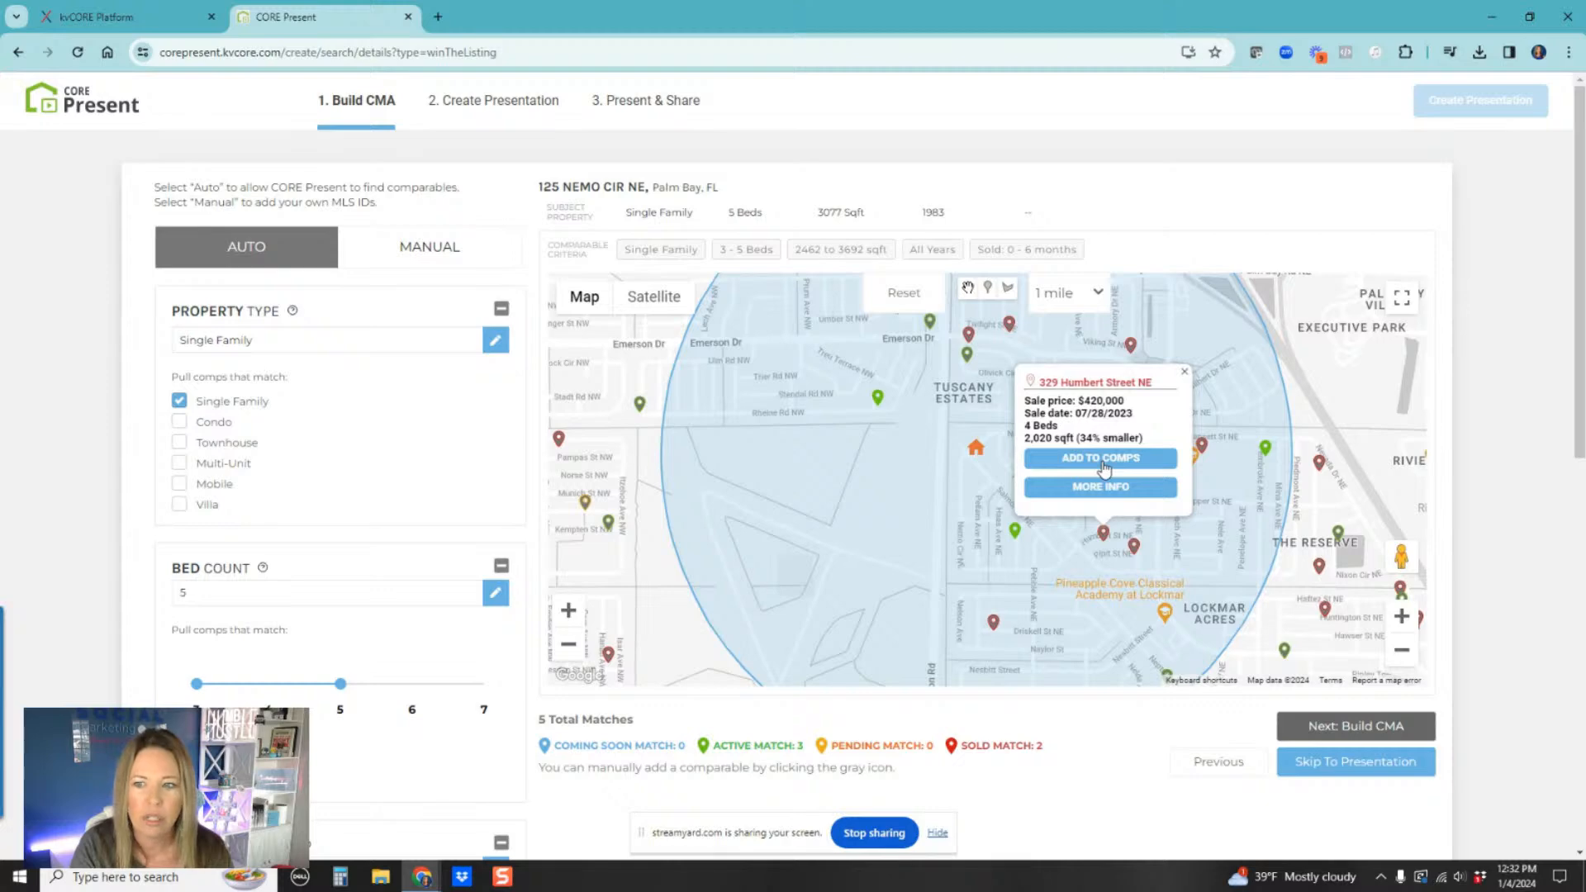
left_click(1185, 374)
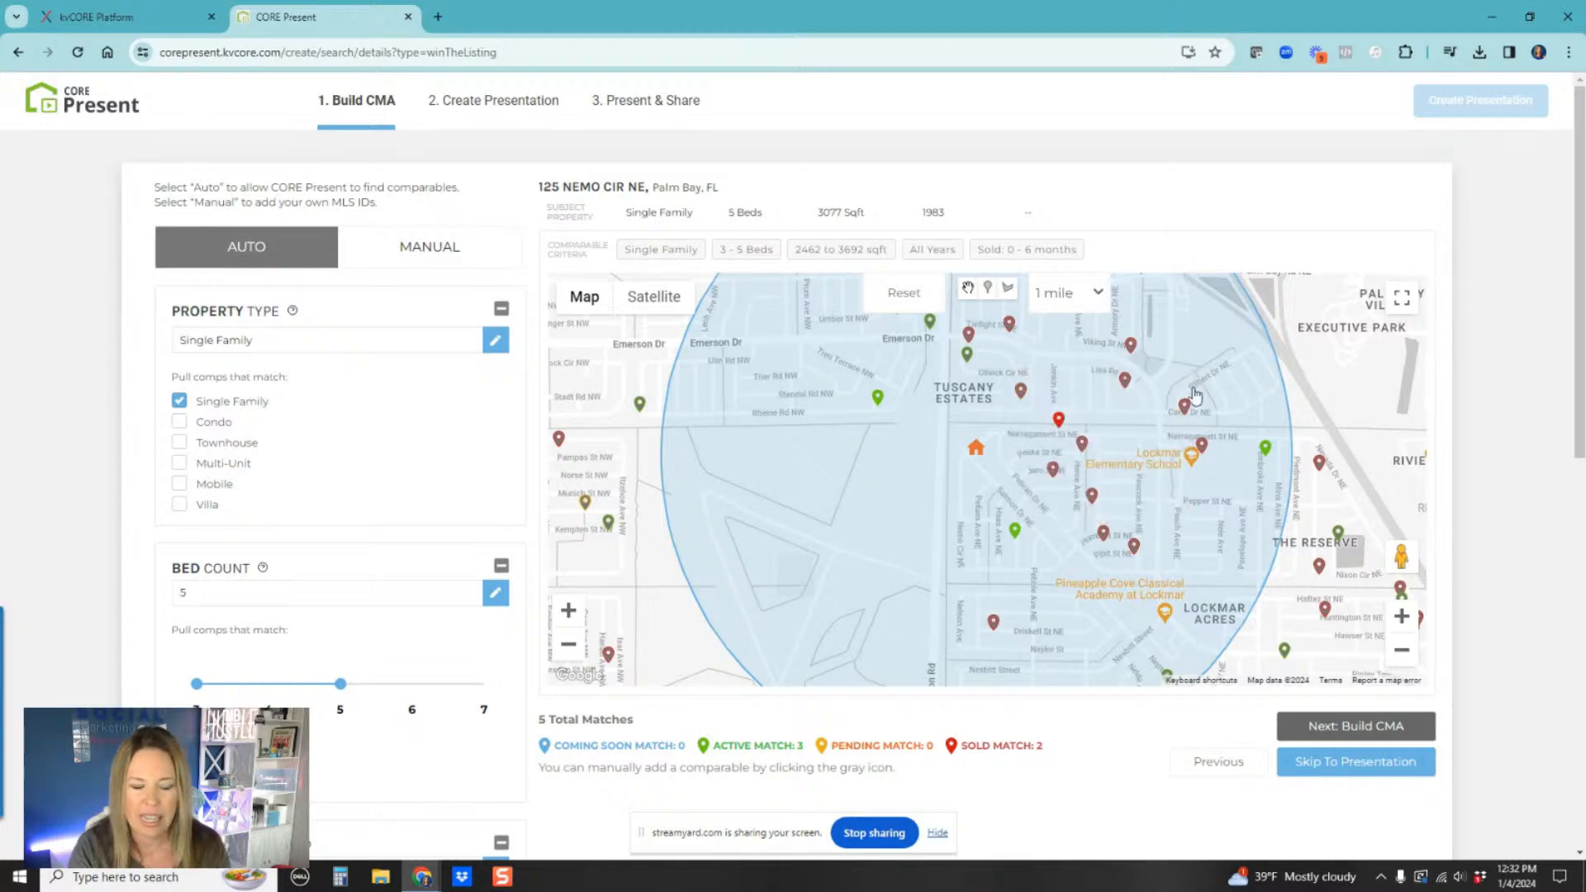
key("ctrl+plus")
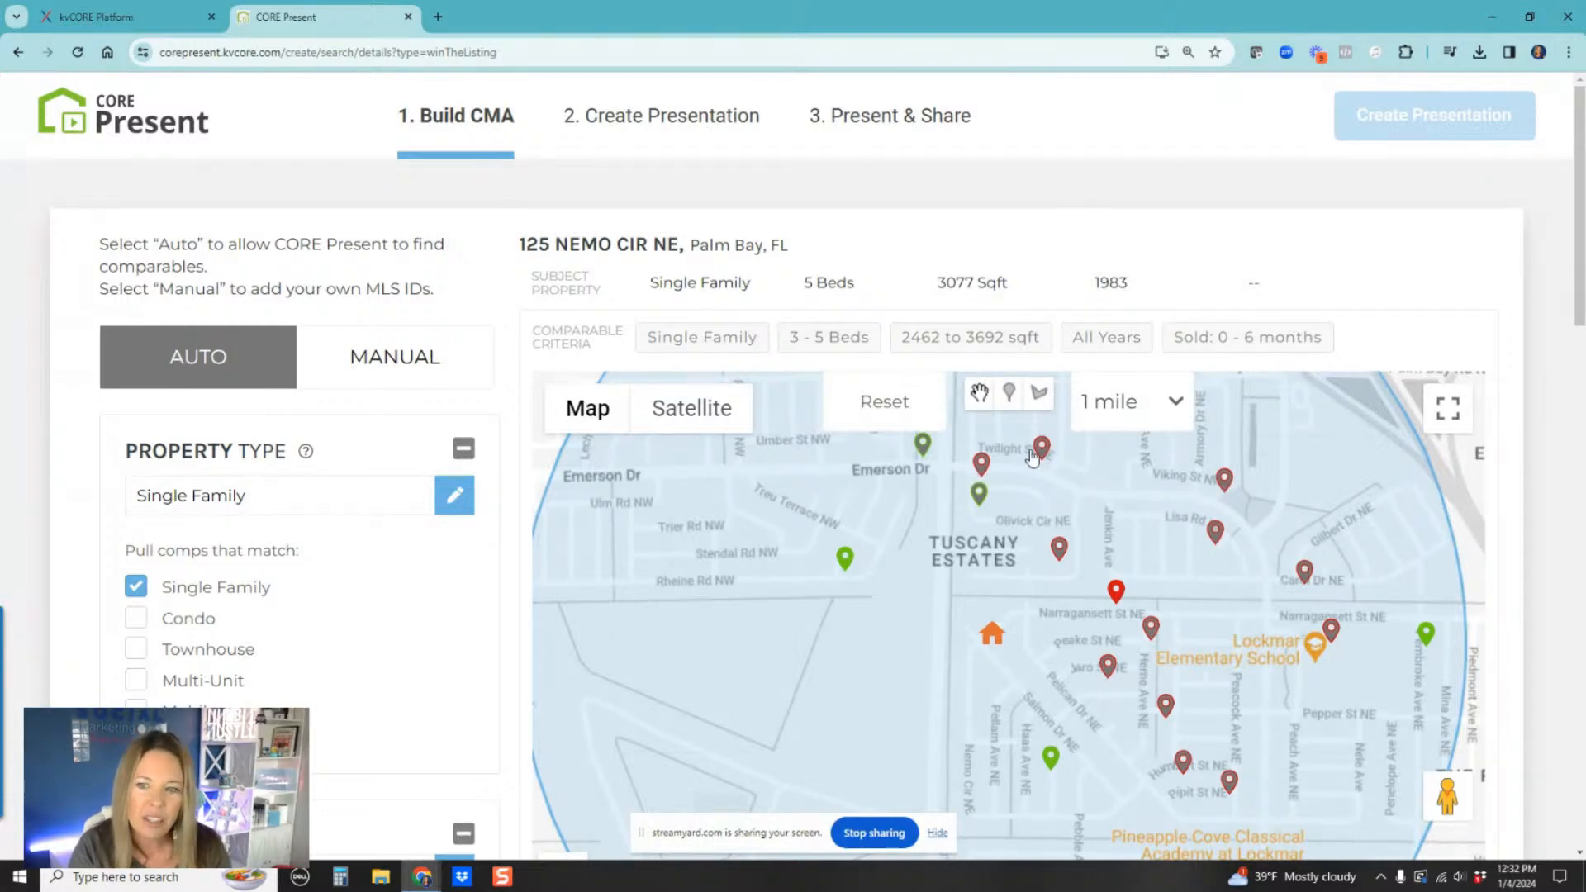
left_click(981, 465)
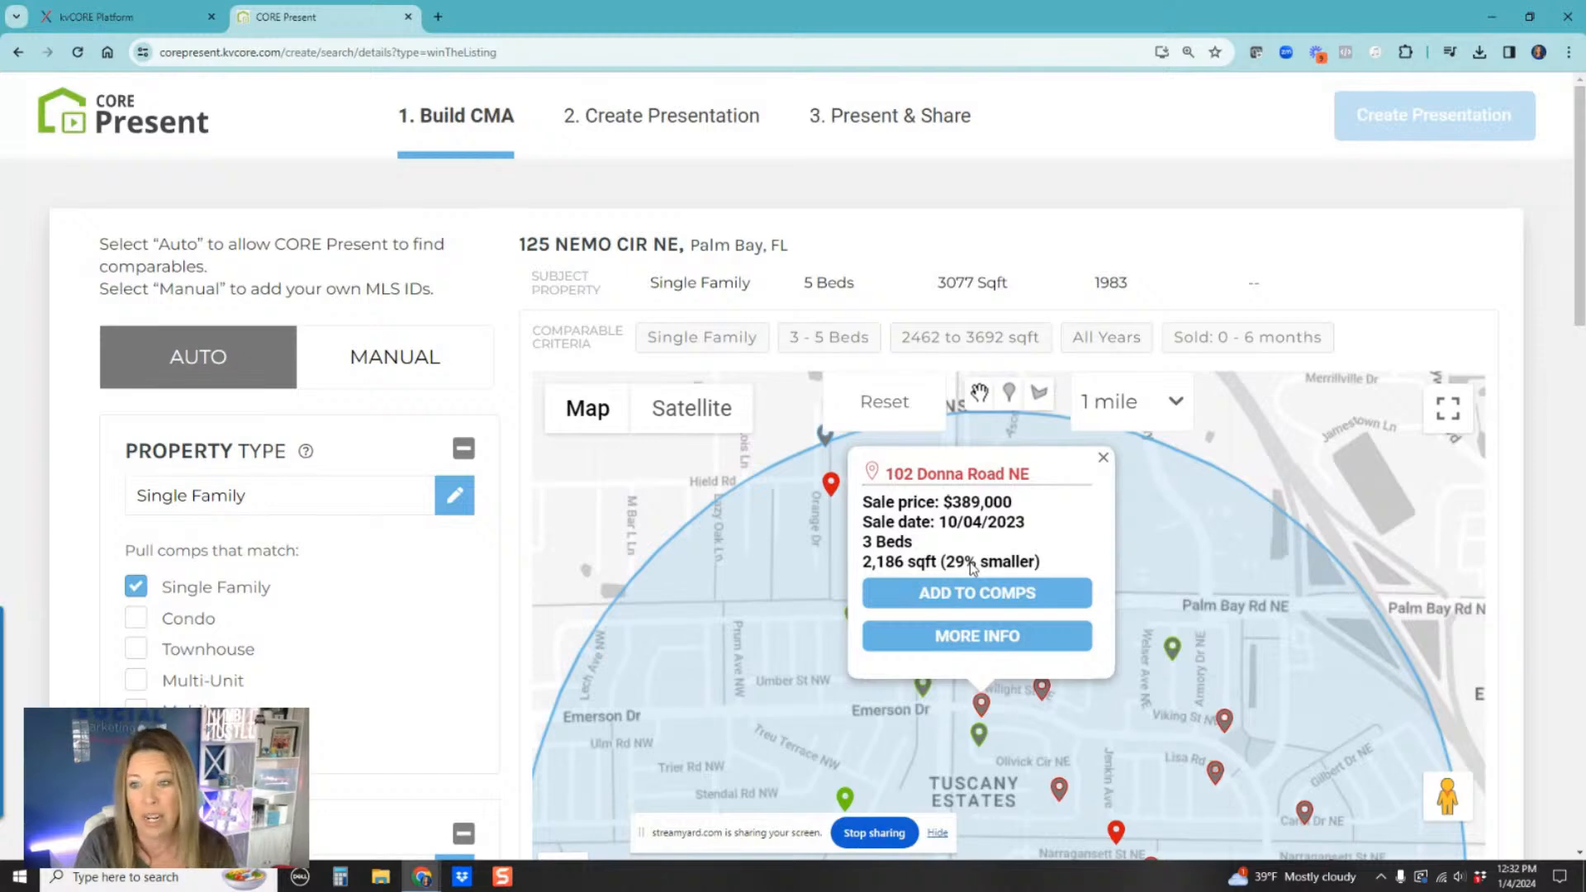
left_click(1103, 457)
scroll(1101, 638, "down", 1)
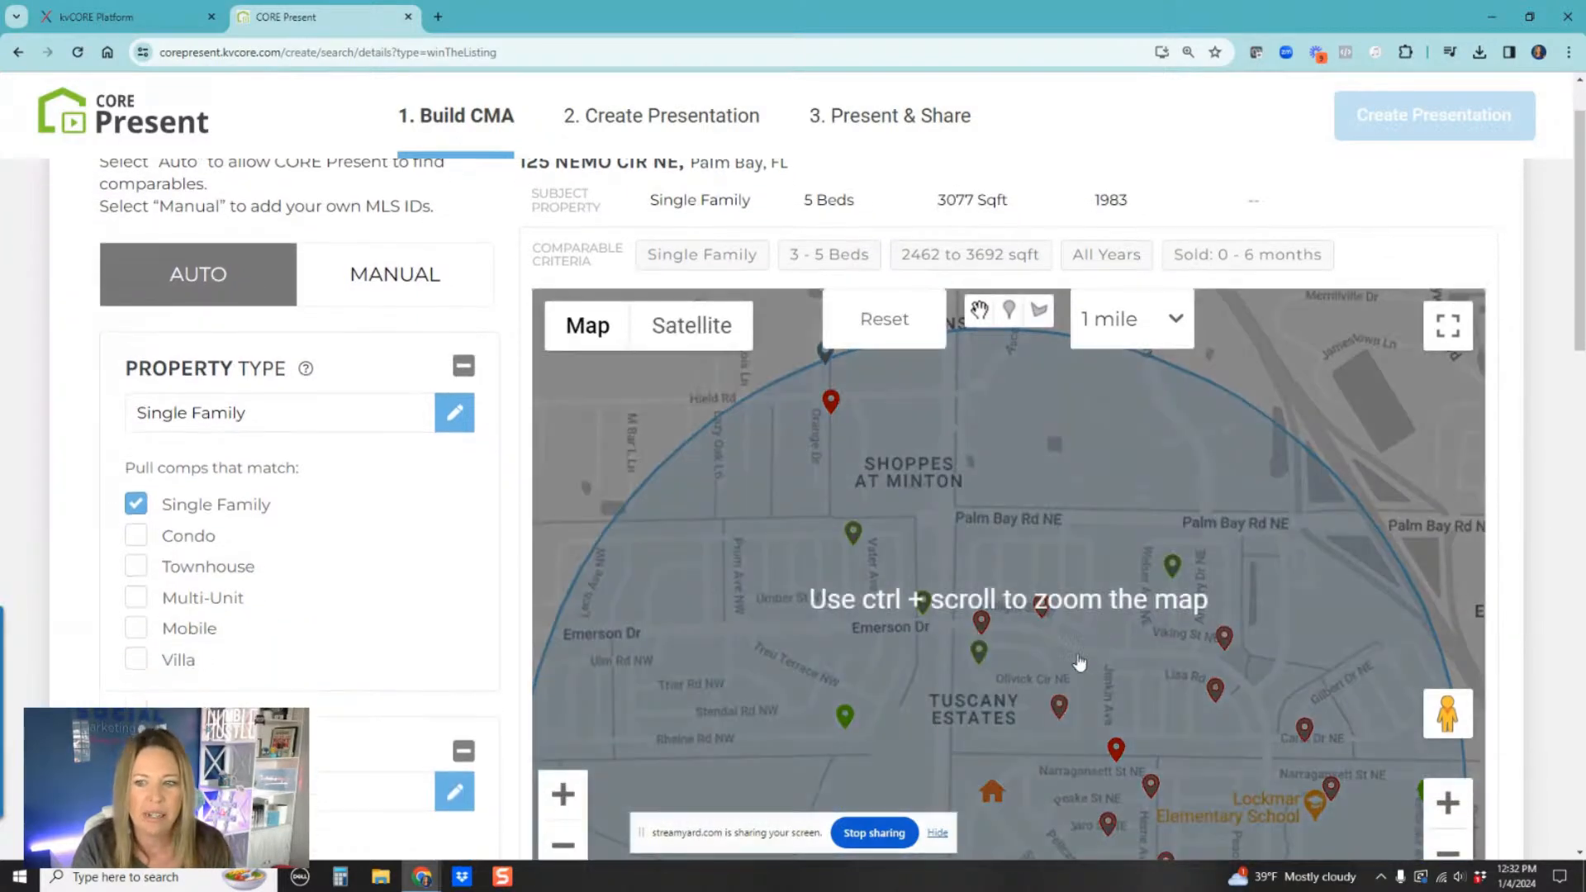
left_click(1061, 717)
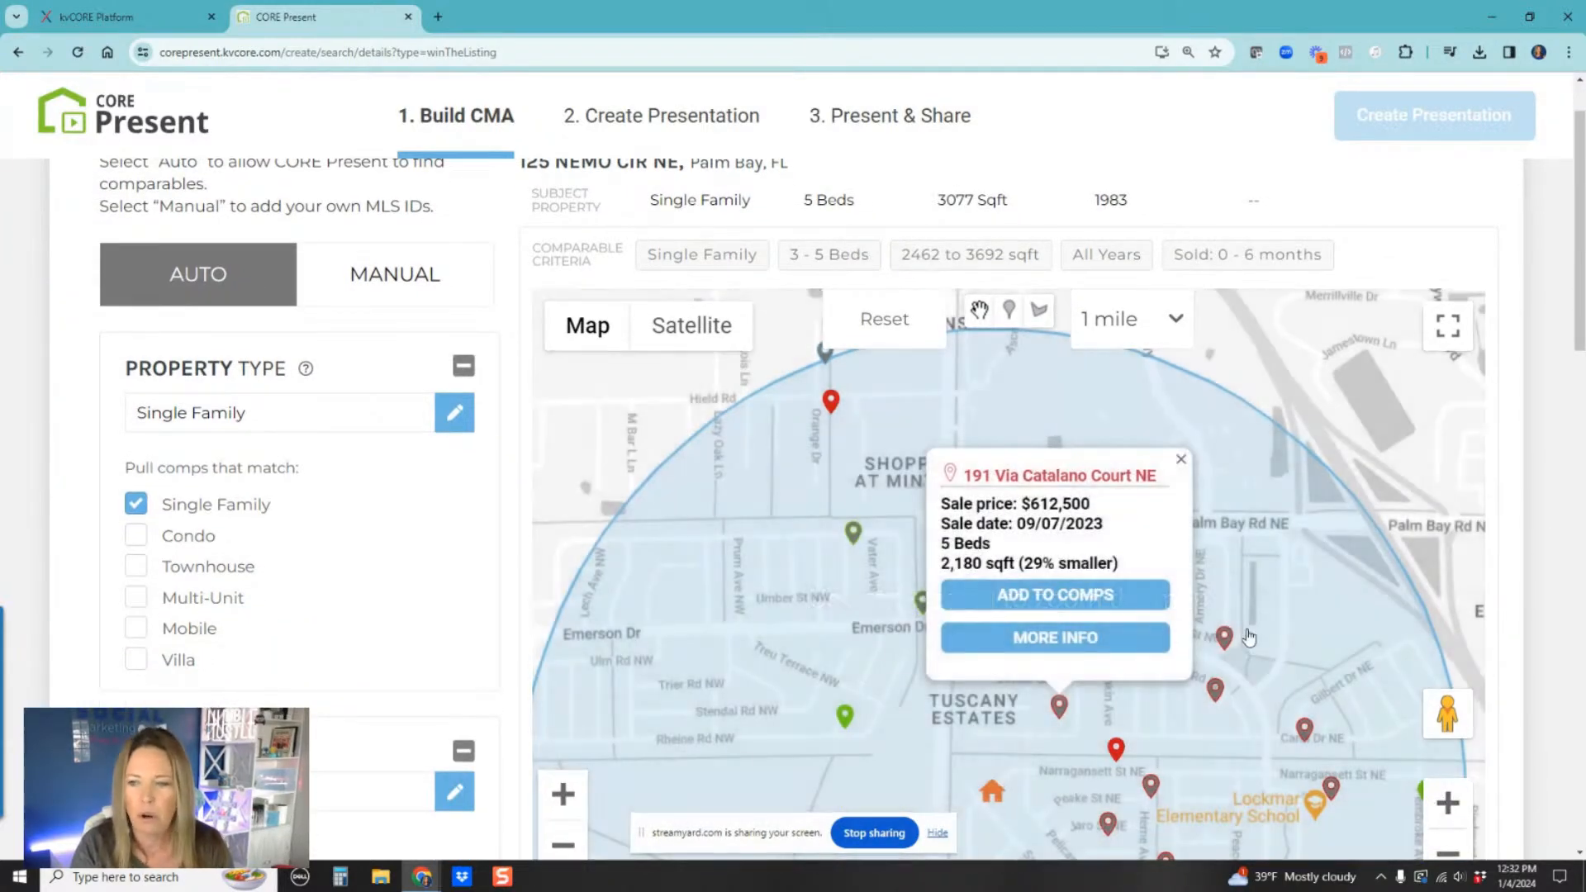
key("ctrl+minus")
key("ctrl+minus")
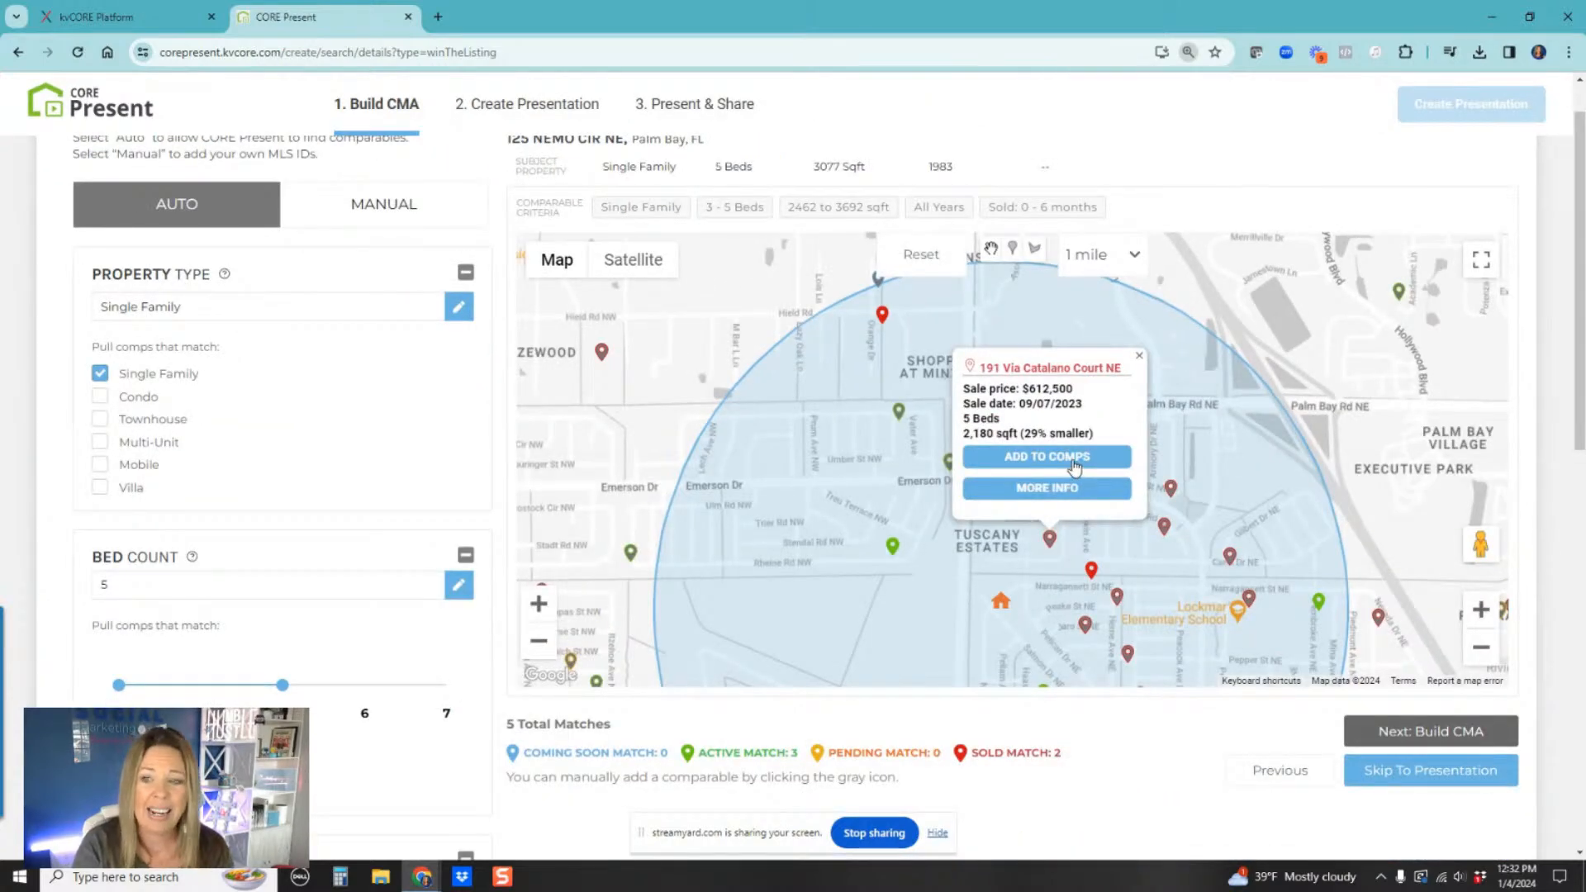
left_click(1140, 356)
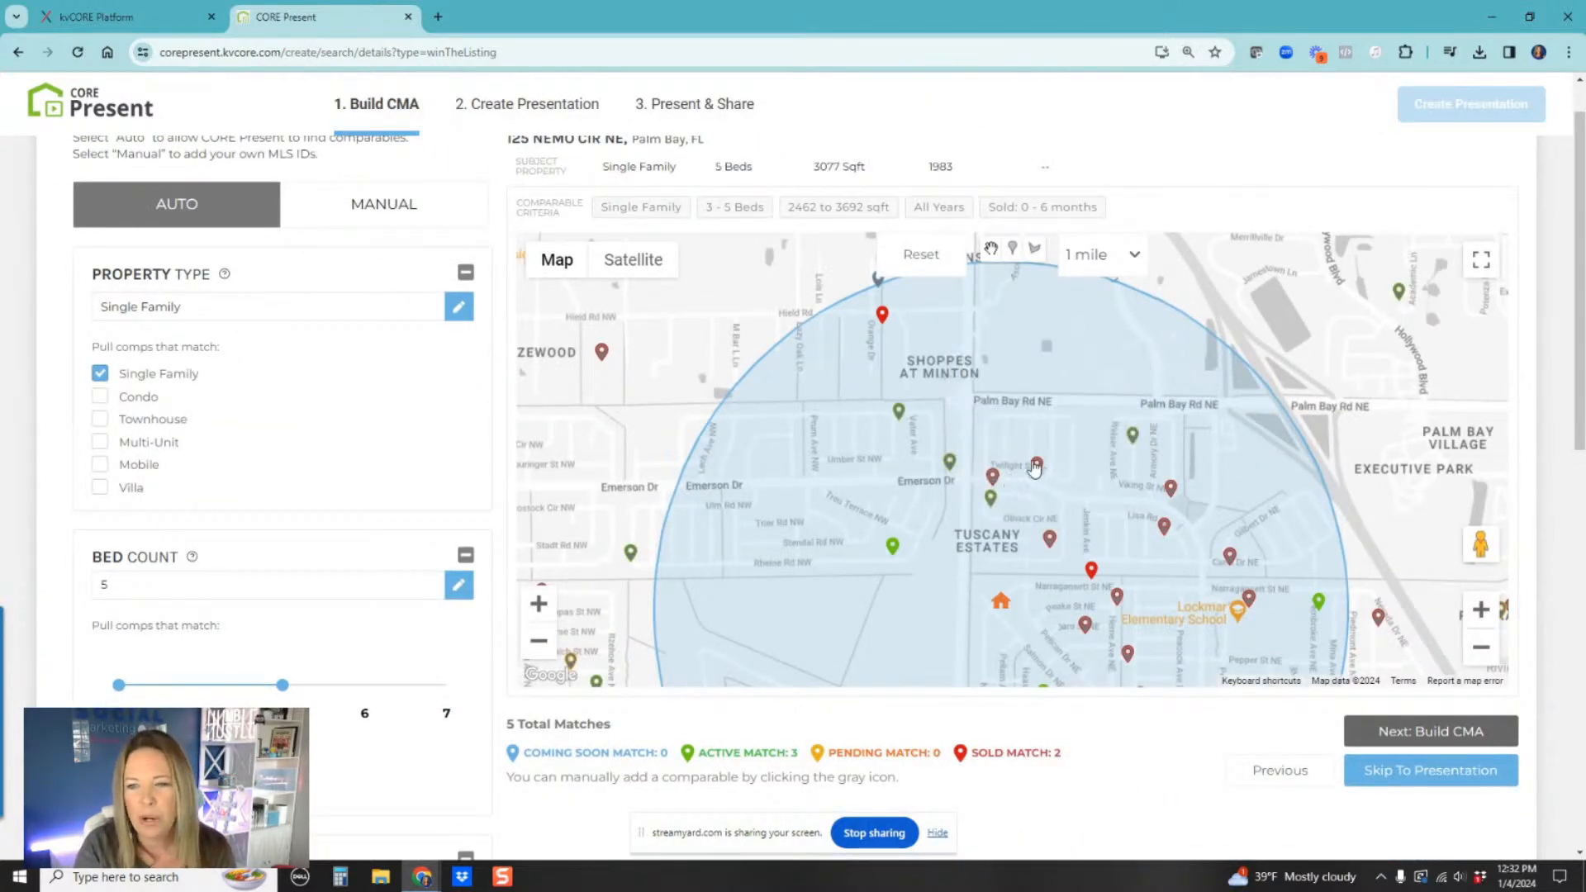
left_click(994, 479)
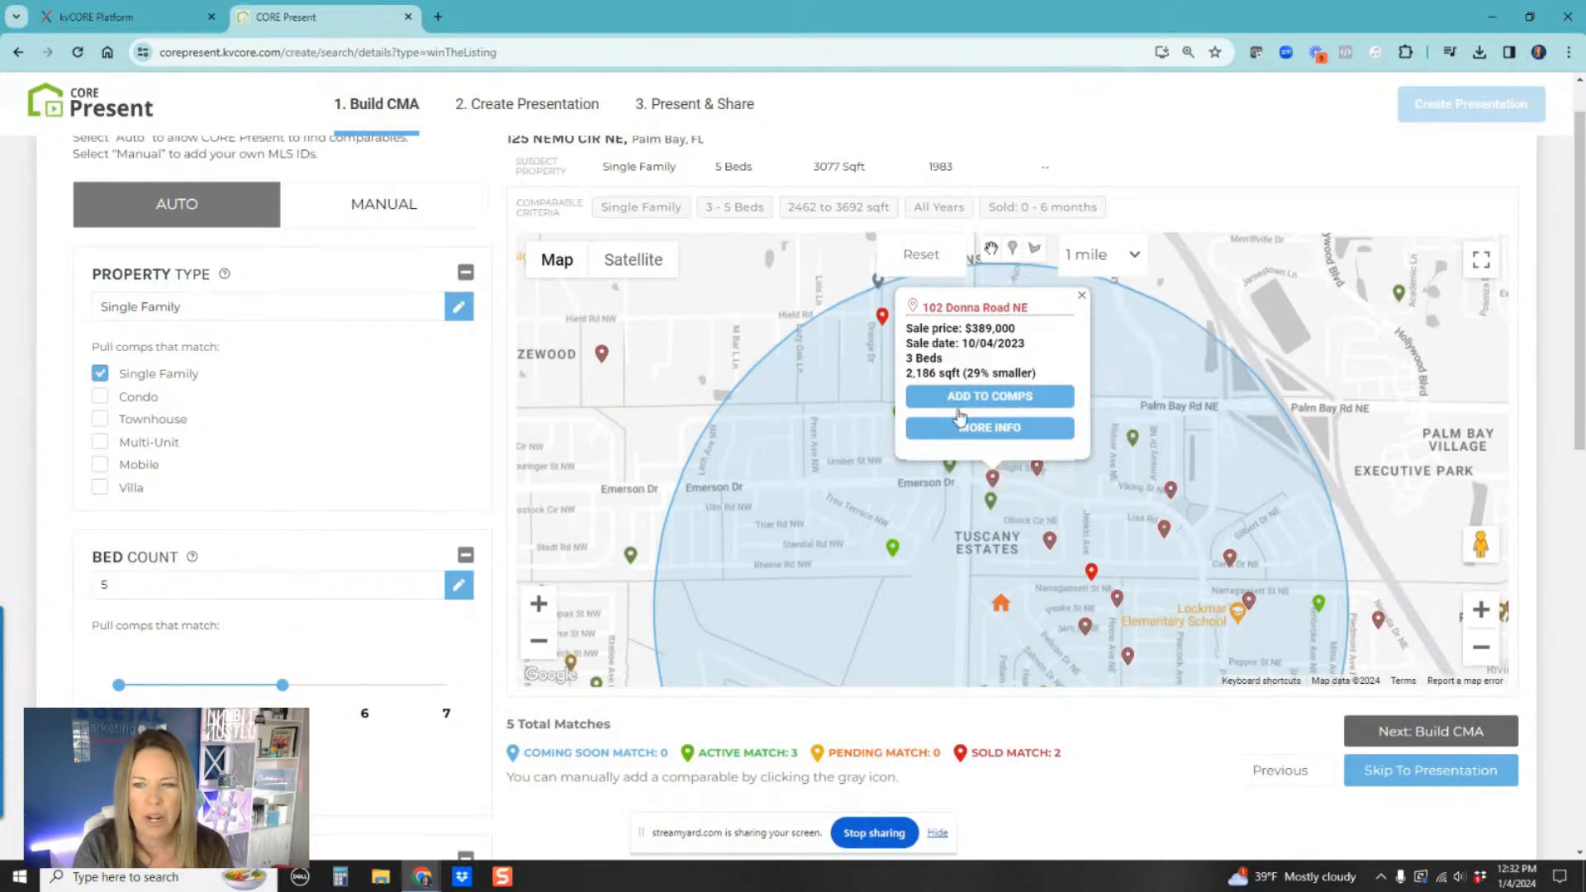
left_click(991, 396)
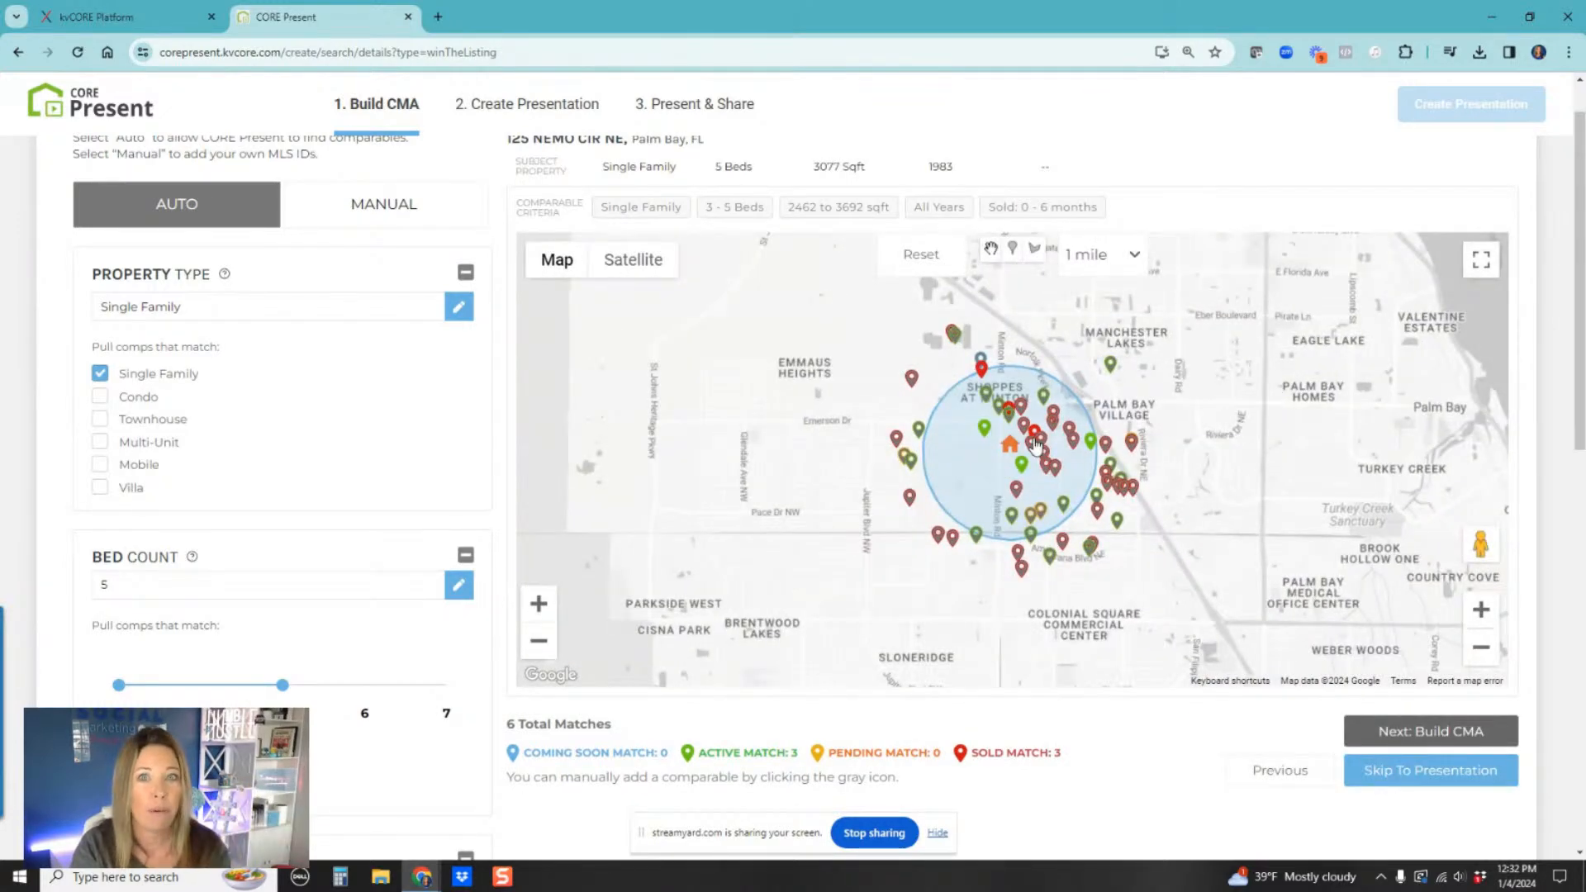
scroll(1036, 442, "up", 1)
scroll(1016, 508, "up", 2)
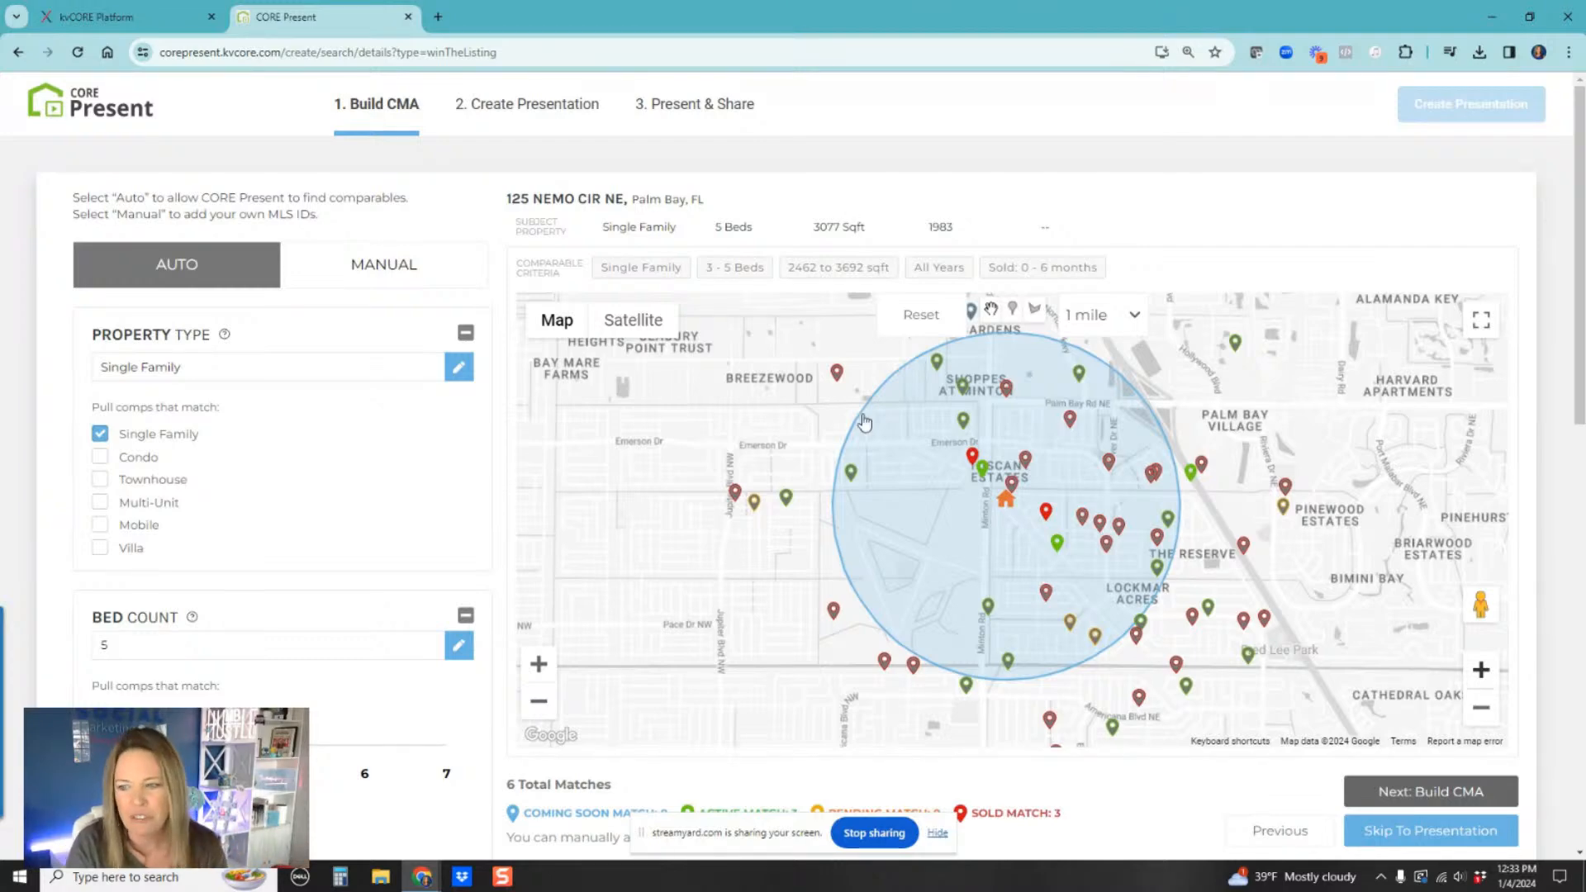
Step: Build the CMA from the selected comparables and review the pricing scale, toggling between total price and price per square foot
left_click(1427, 795)
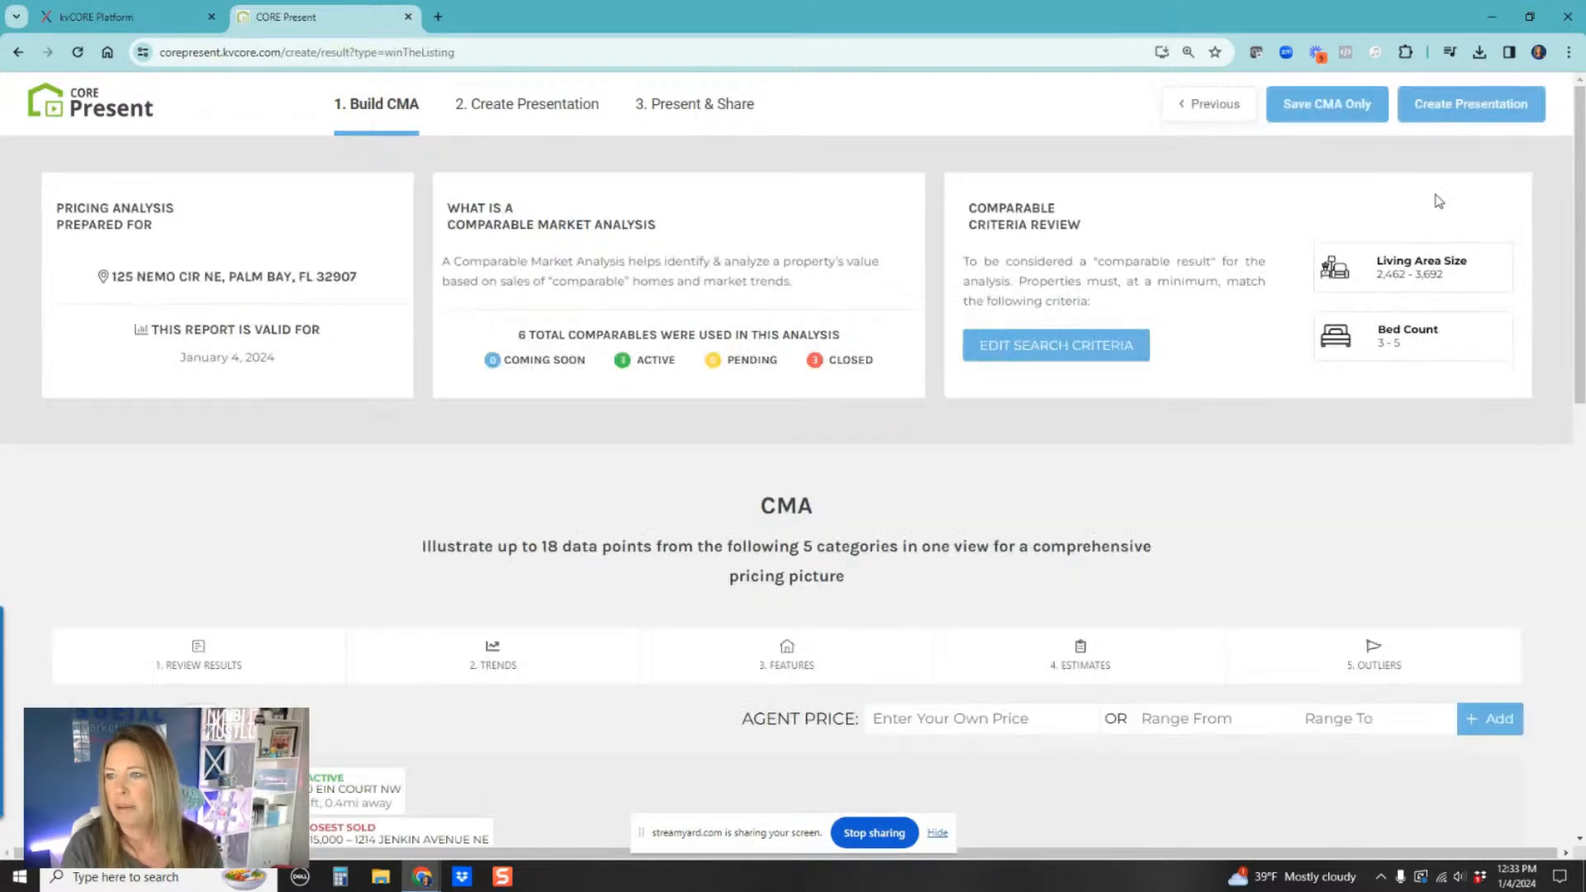
scroll(499, 496, "down", 3)
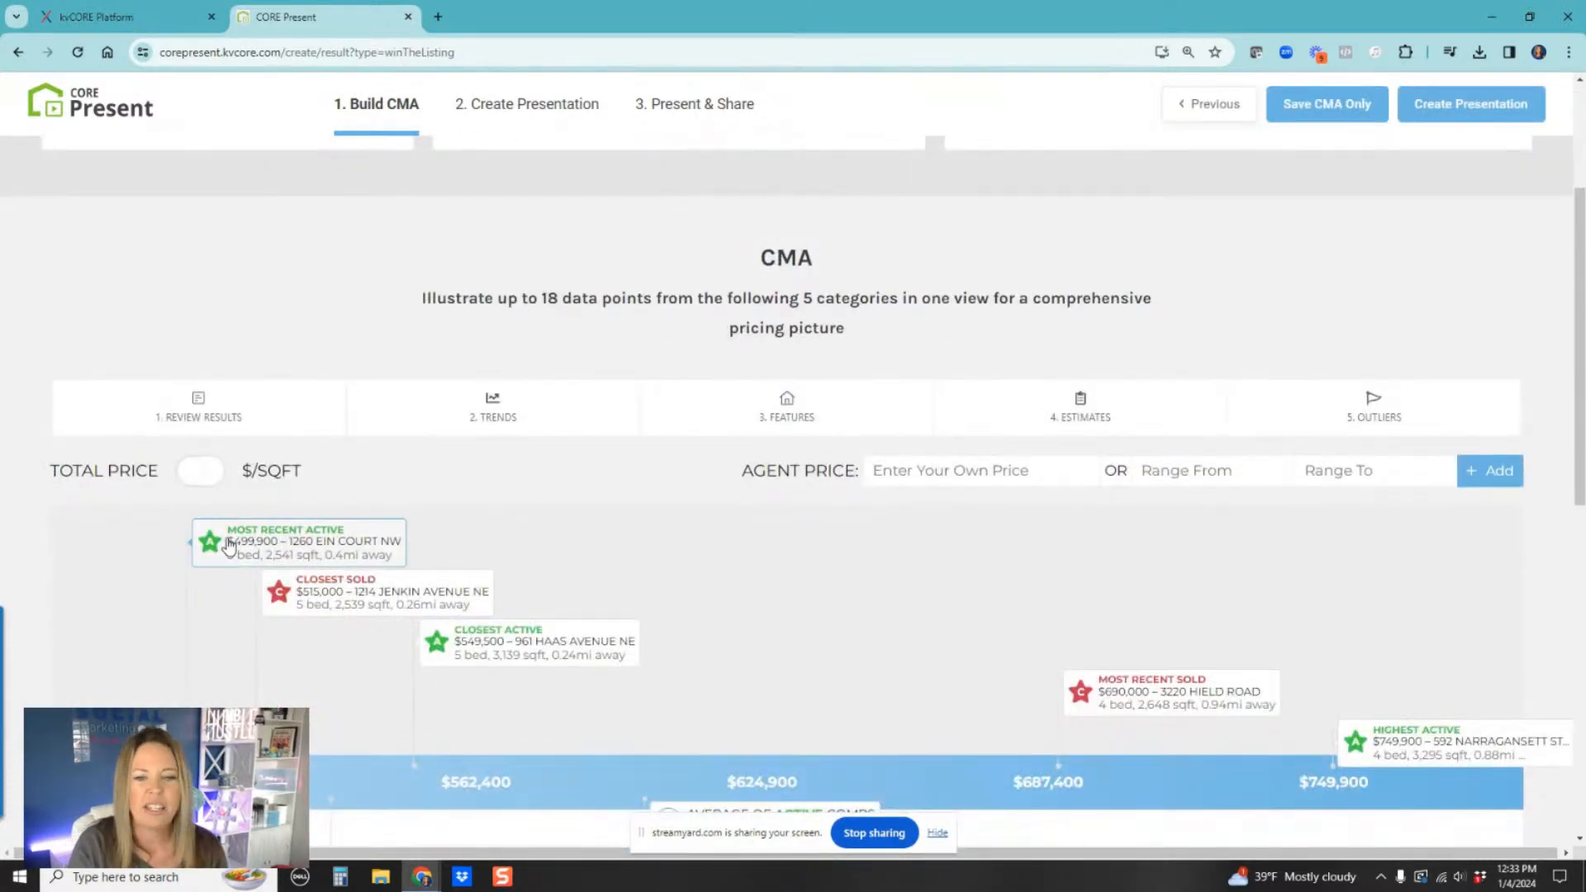
scroll(603, 573, "down", 3)
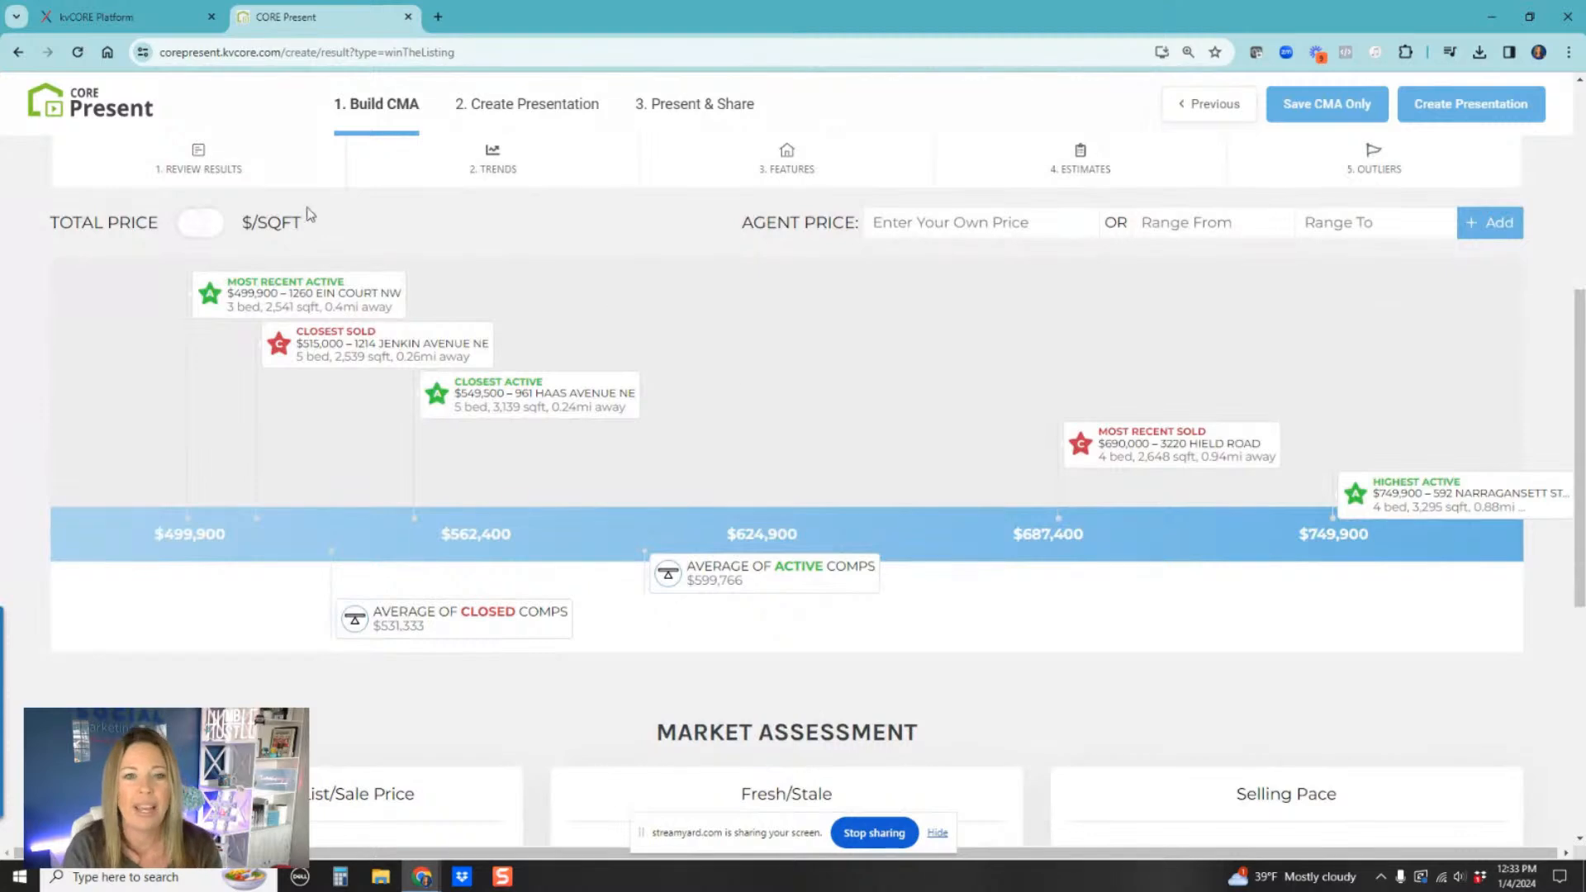
scroll(791, 449, "up", 1)
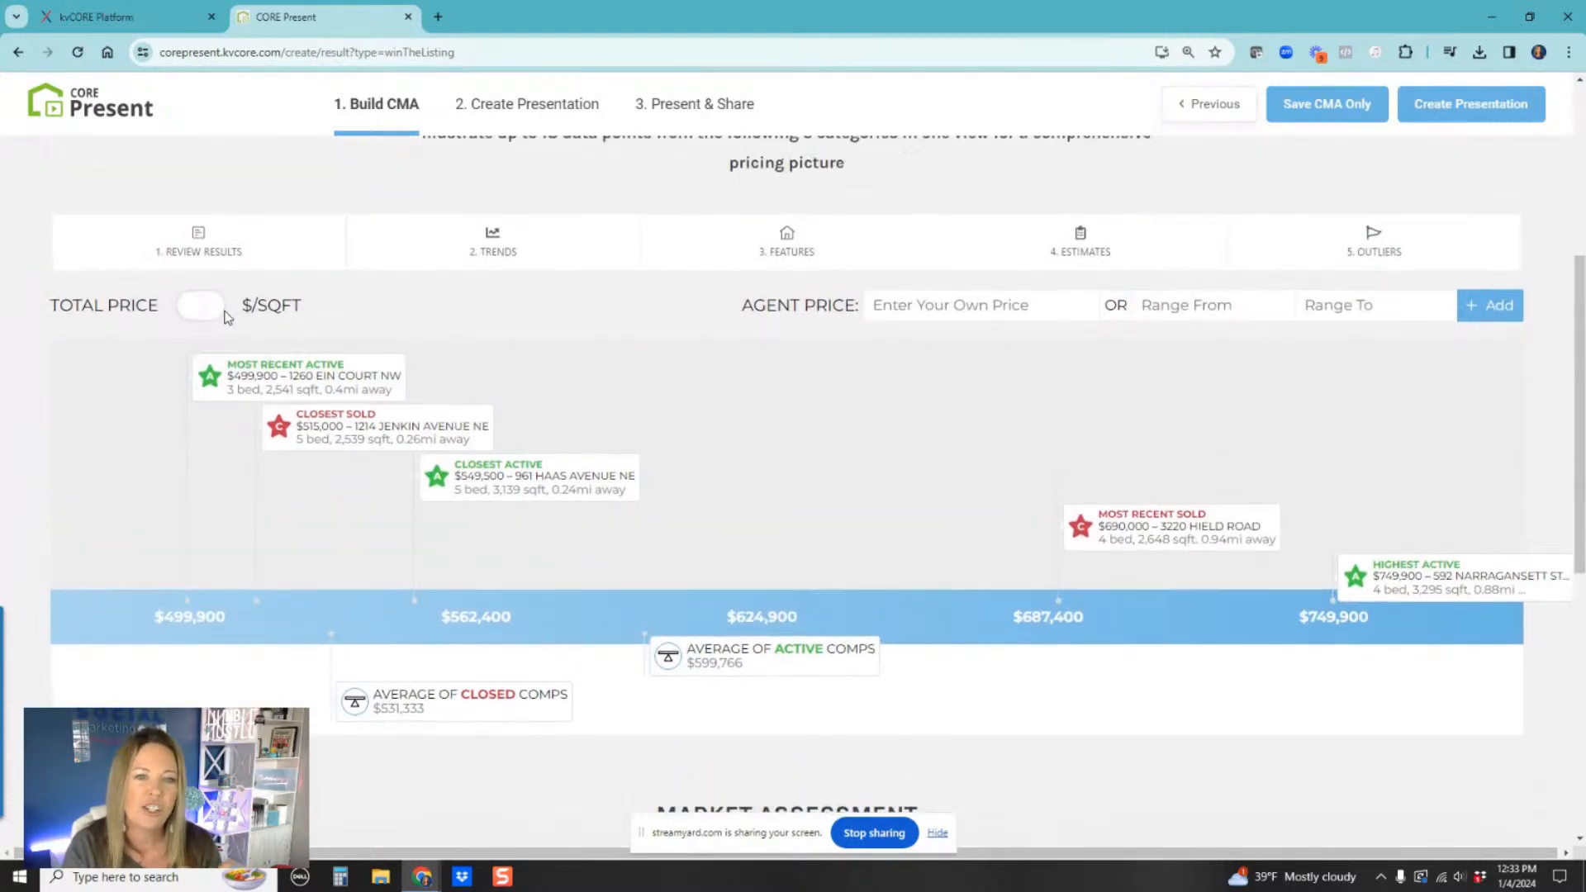
left_click(196, 305)
left_click(197, 305)
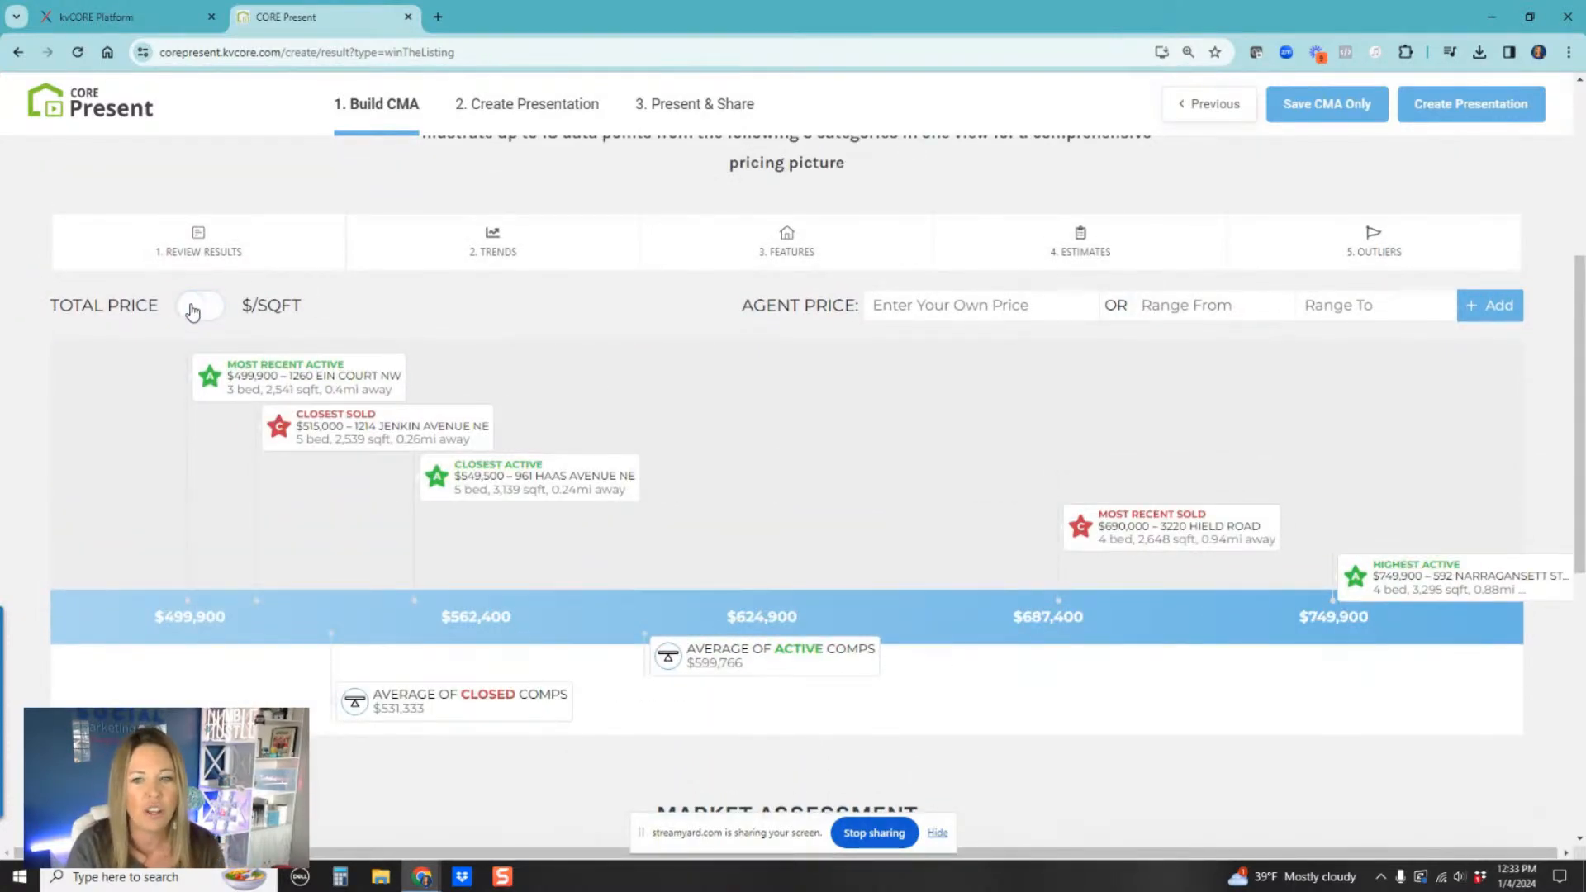
Step: Review the Trends options for active and closed comparables, then the Features options for the pricing scale
left_click(485, 256)
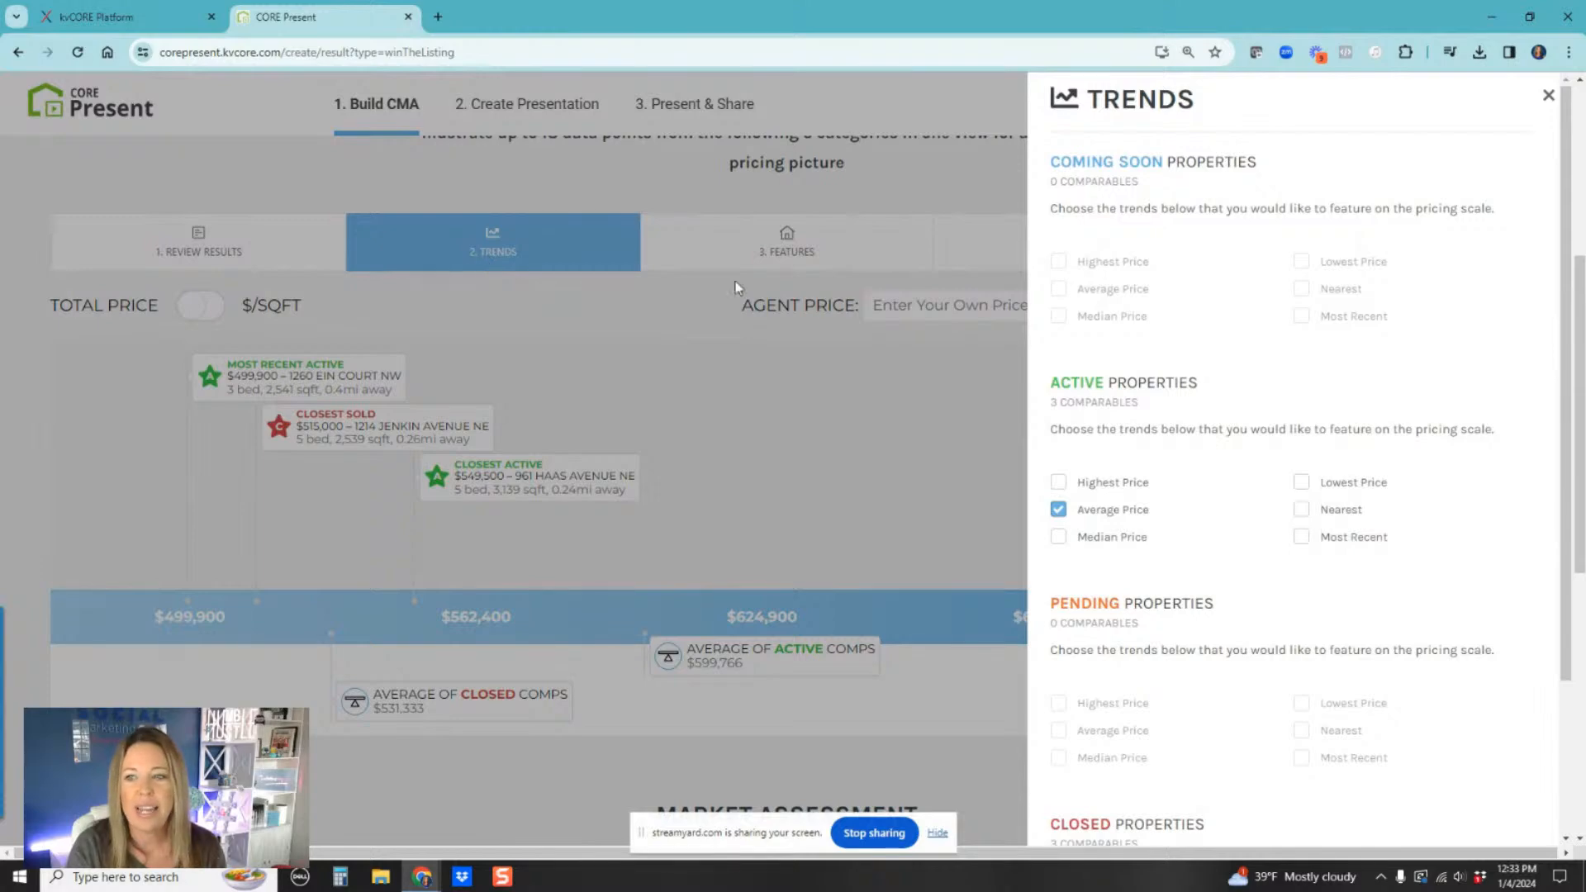
scroll(1172, 545, "down", 2)
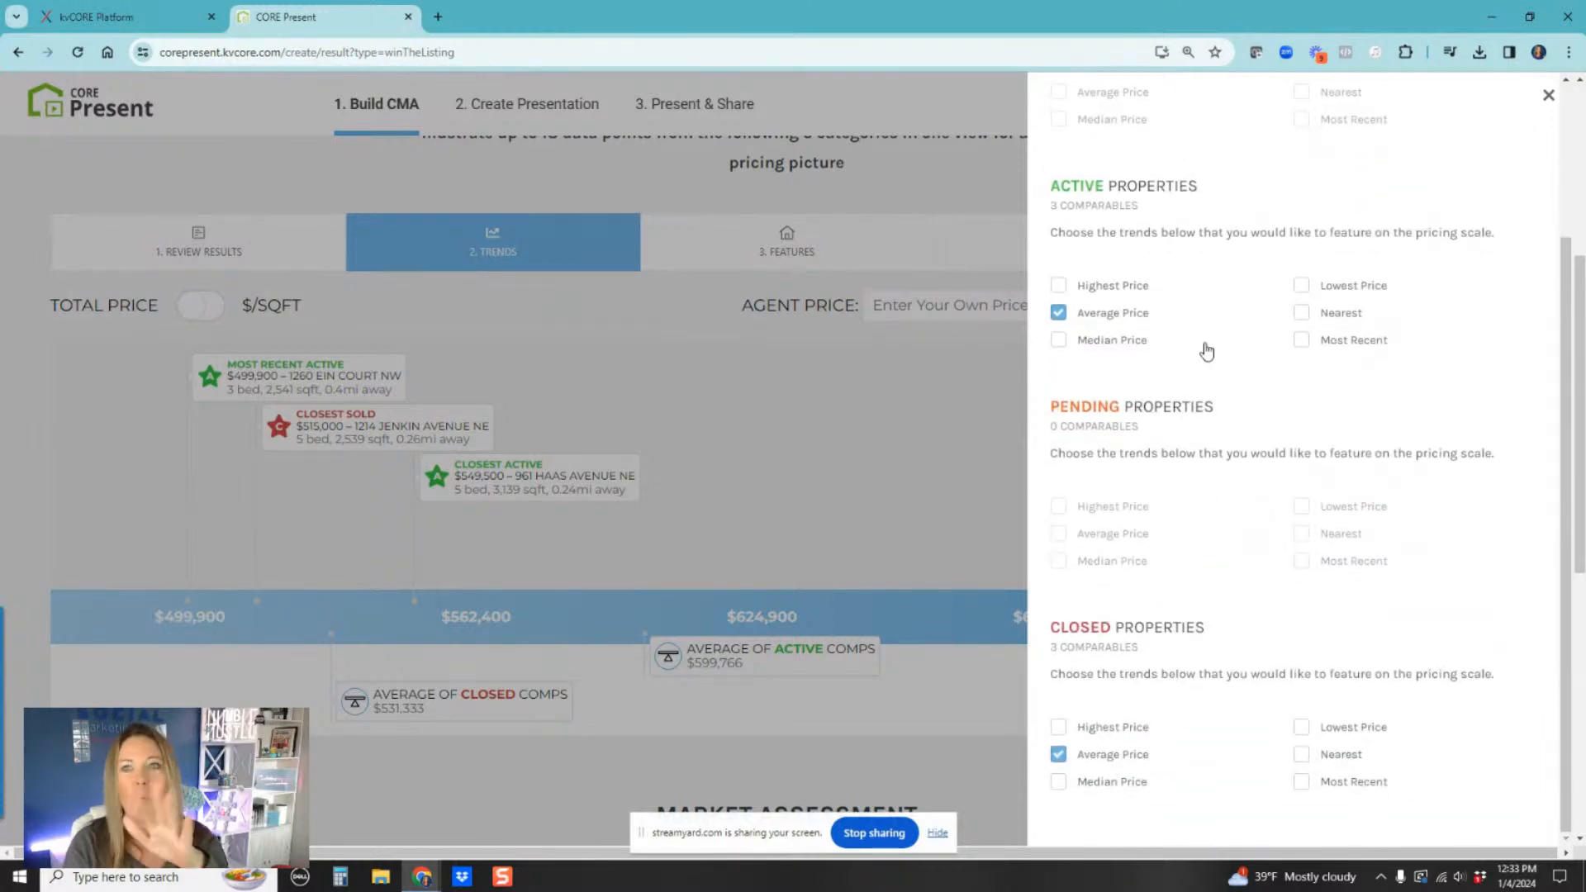
scroll(1239, 529, "down", 4)
scroll(1236, 519, "up", 4)
left_click(801, 408)
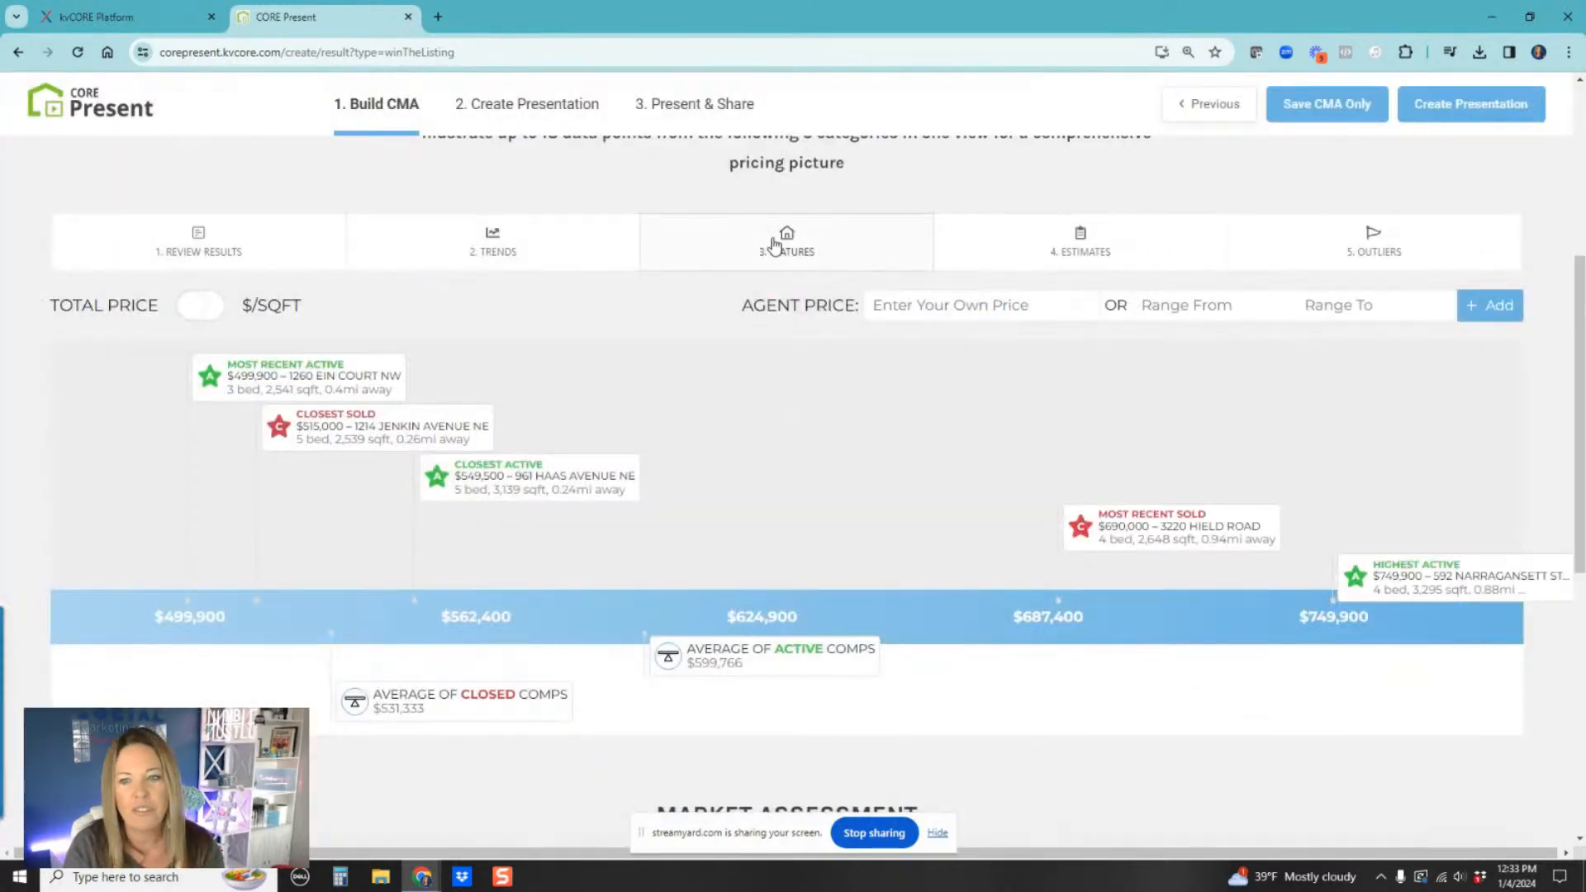
left_click(775, 246)
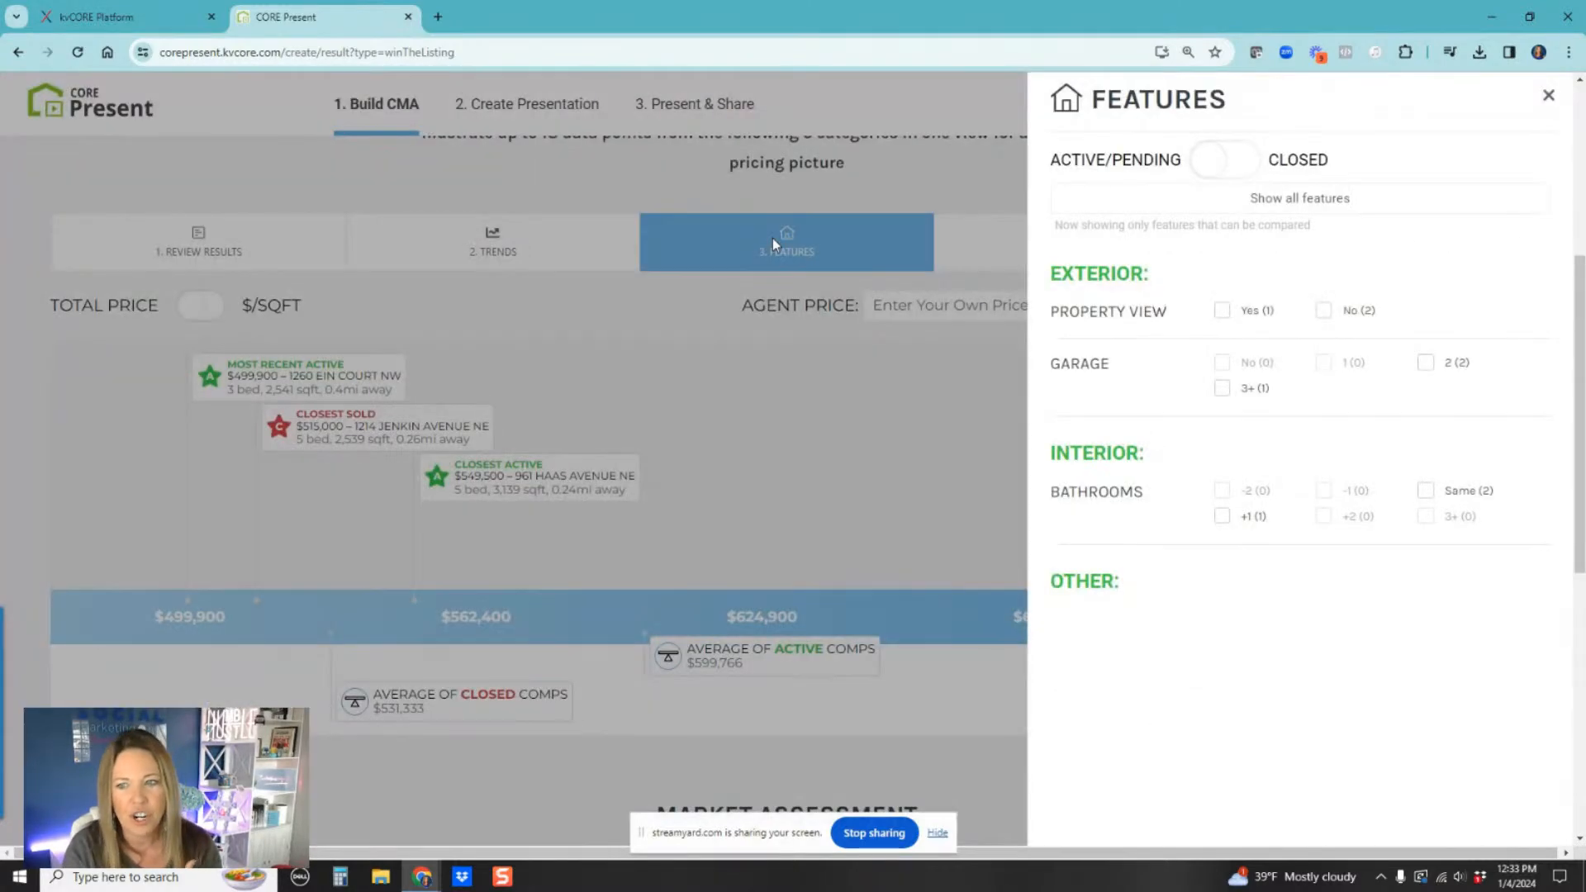
left_click(1548, 97)
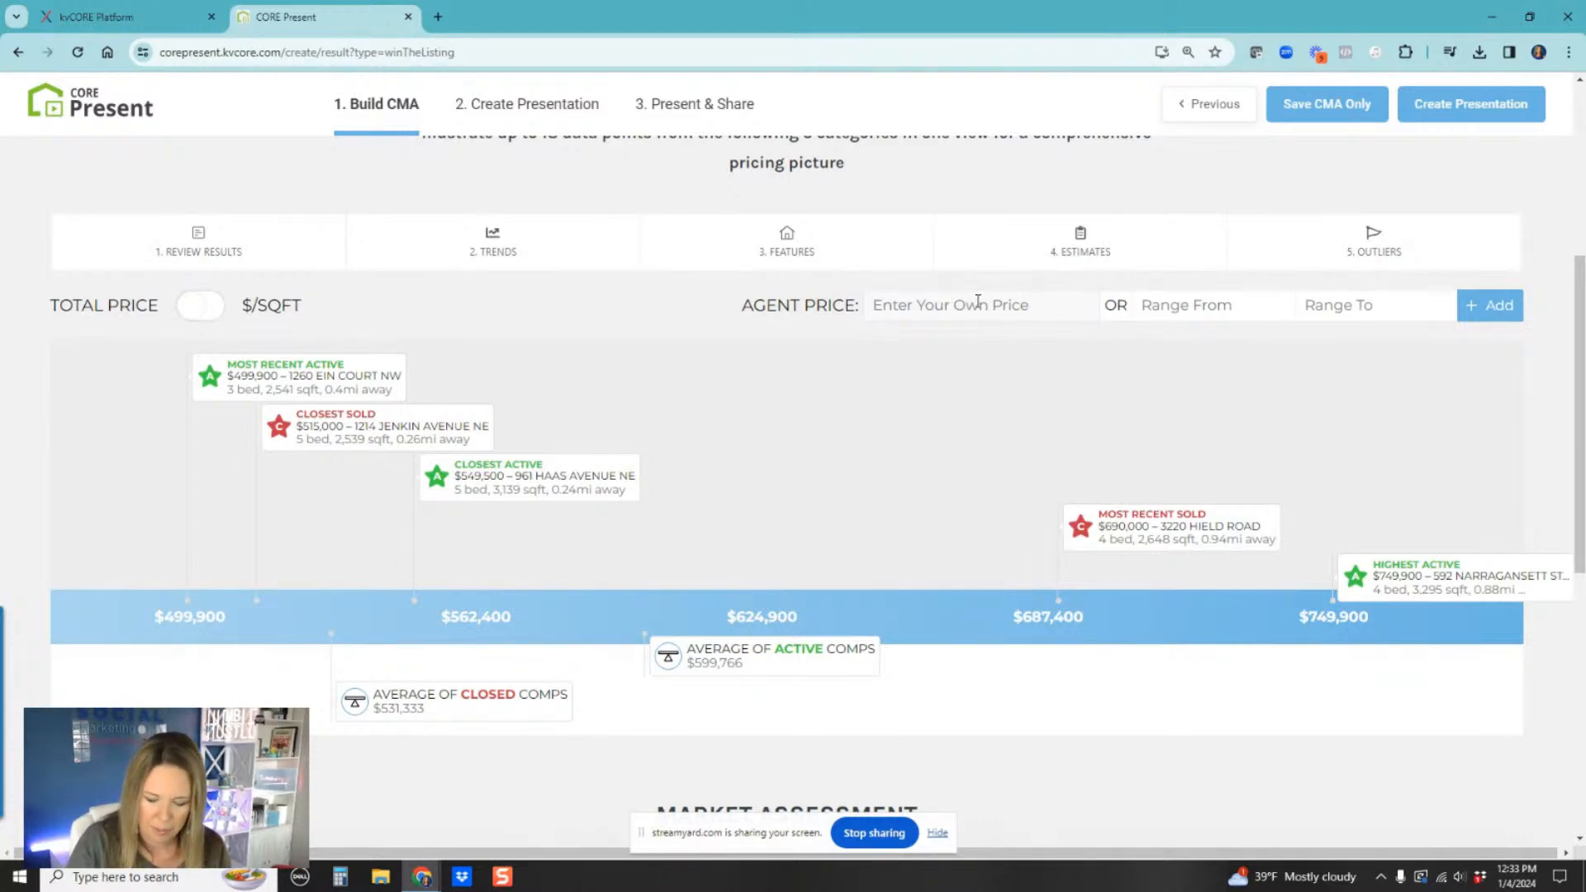
Step: Add an agent price of $550,000 with a range from $500,000 to $550,000 to the pricing scale
type("5500000")
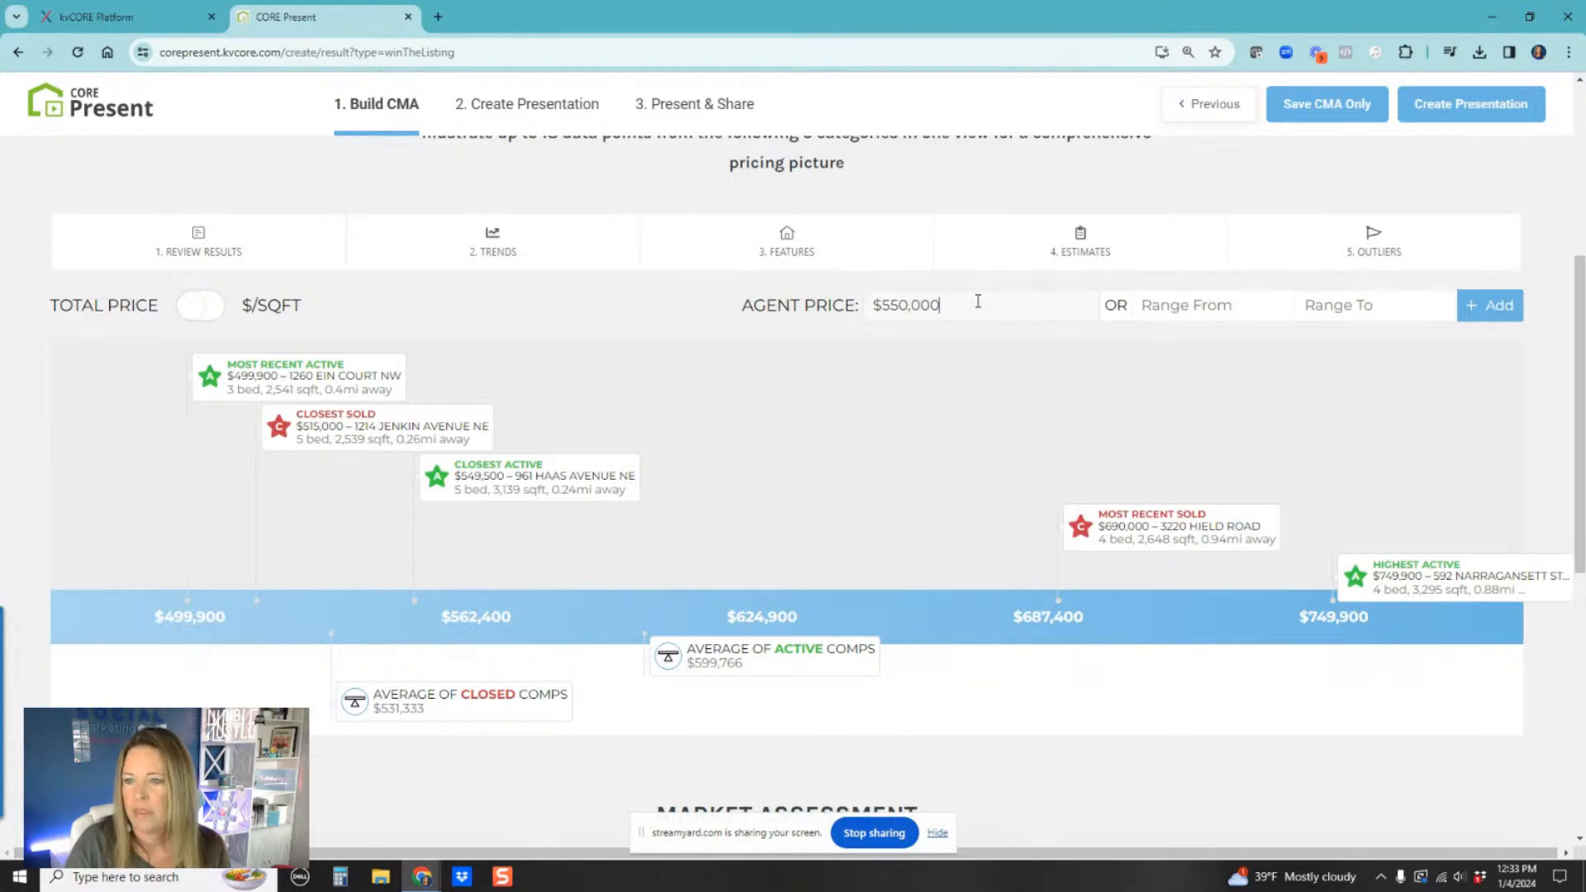
left_click(1197, 312)
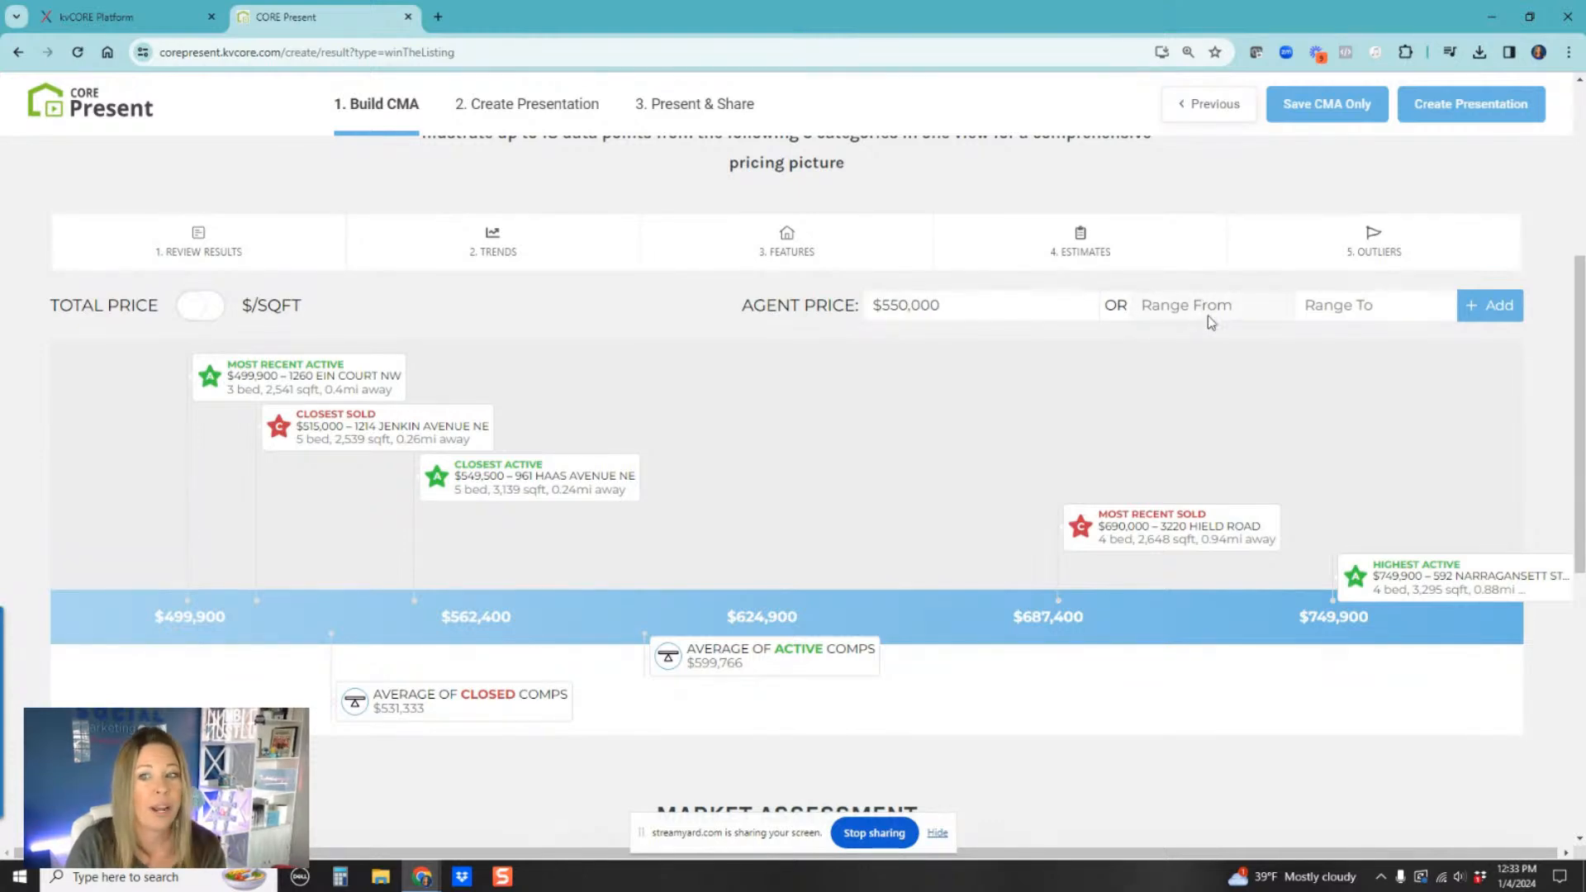
type("500,0")
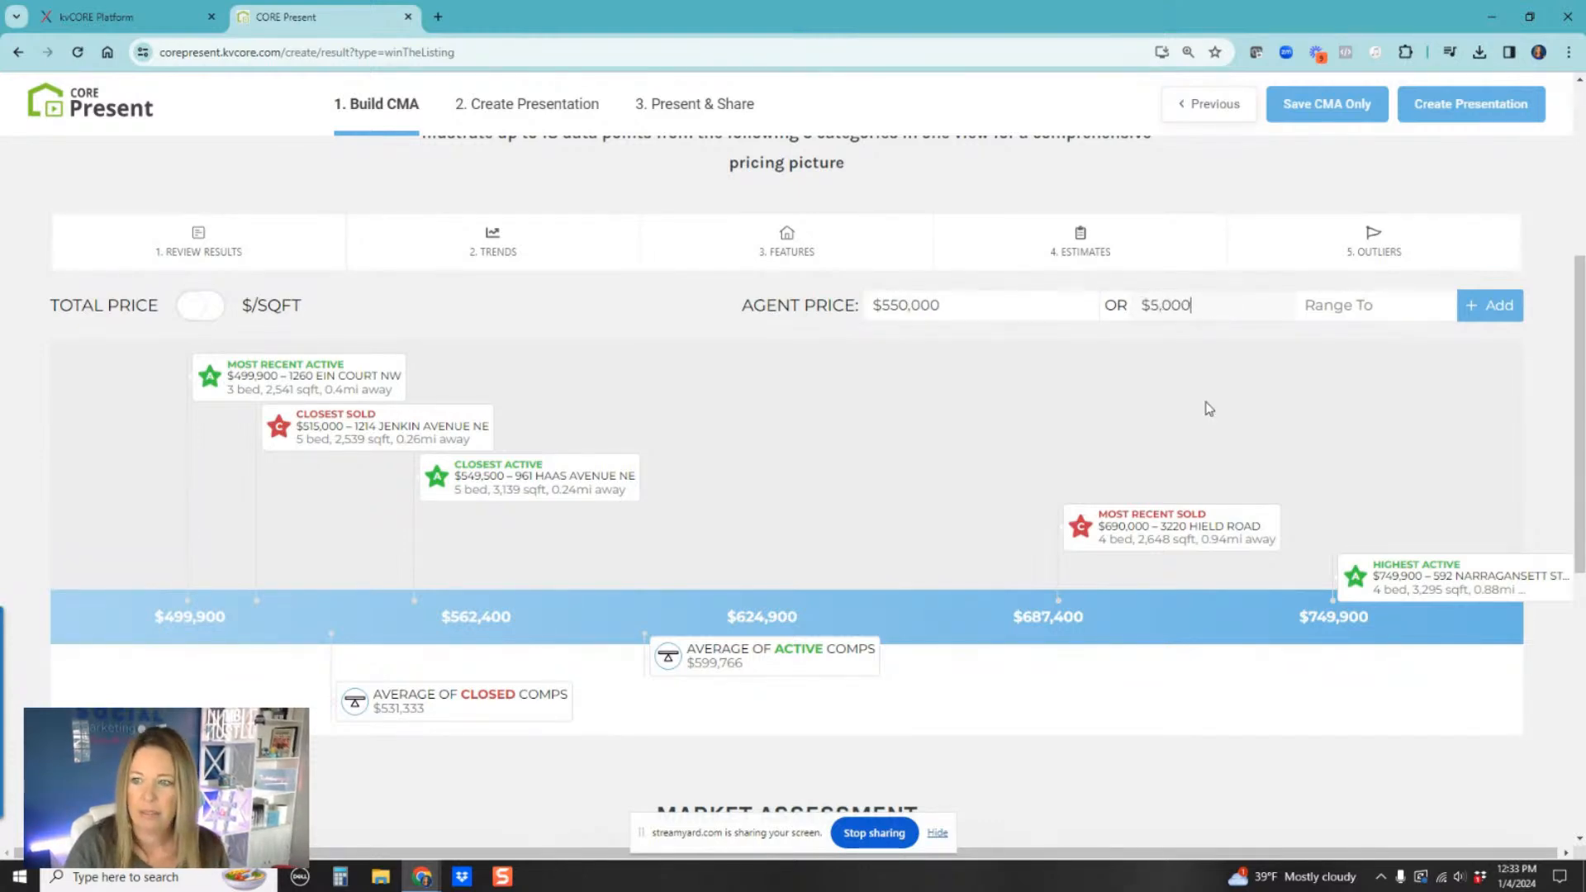
type("00")
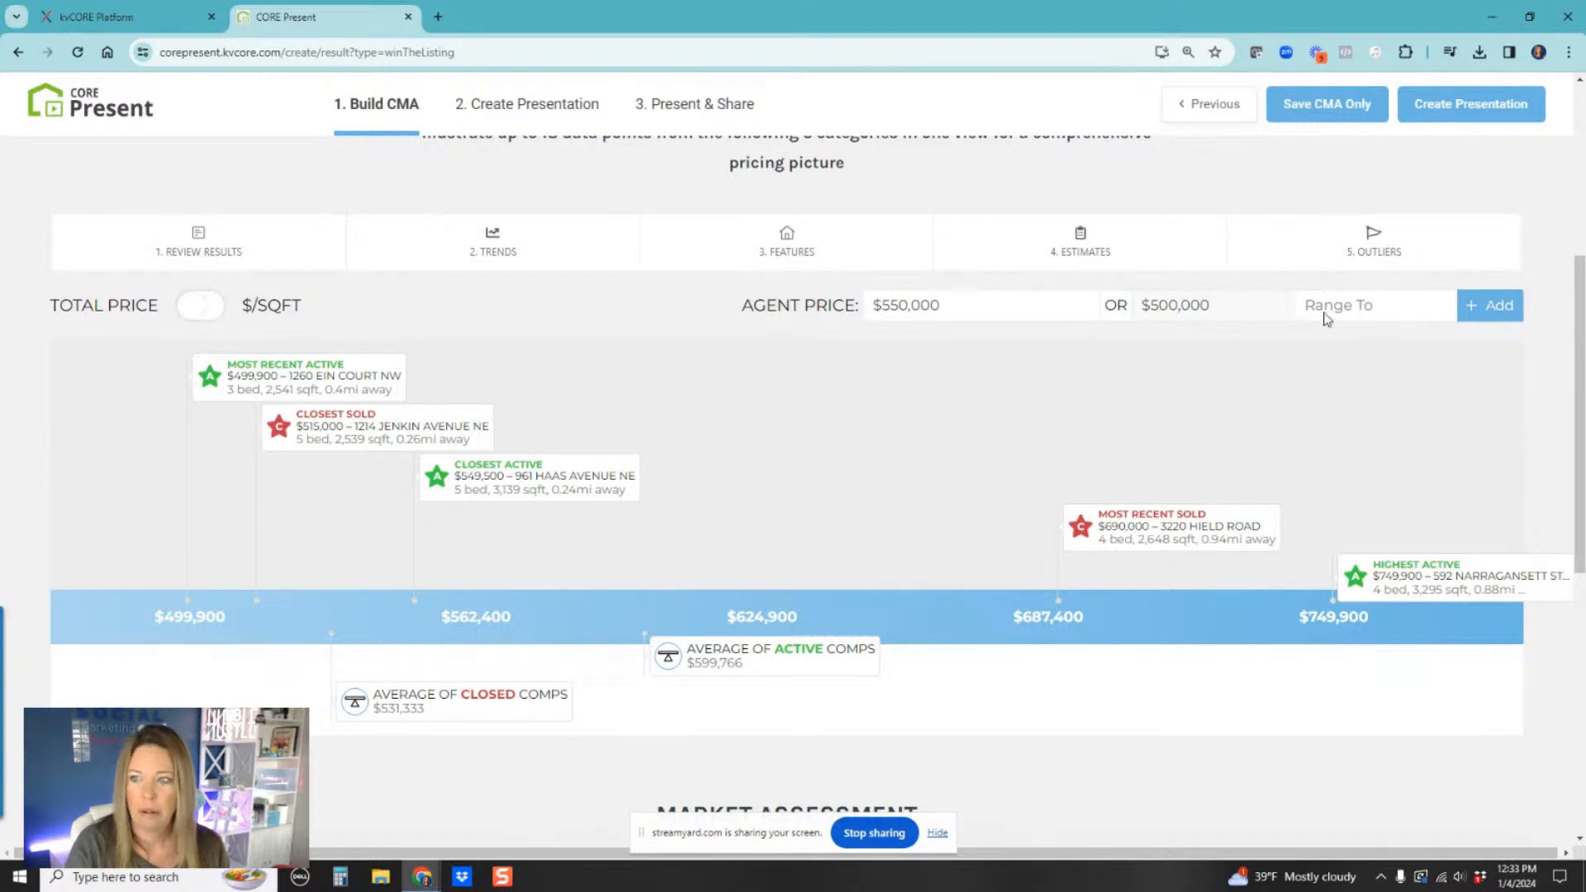
left_click(1325, 305)
type("550,000")
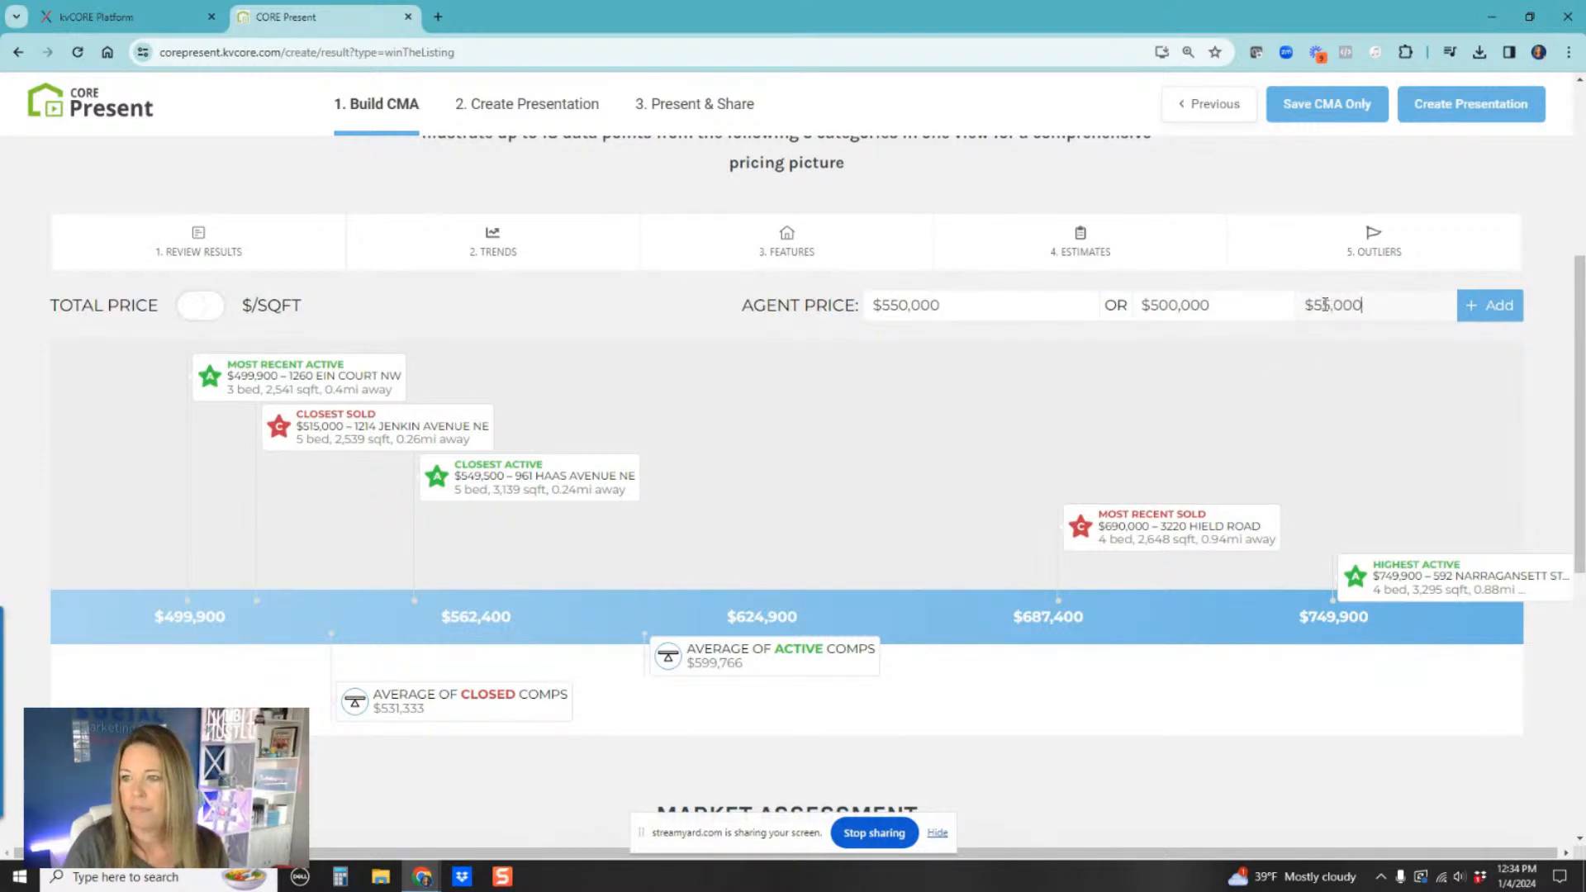
left_click(1479, 305)
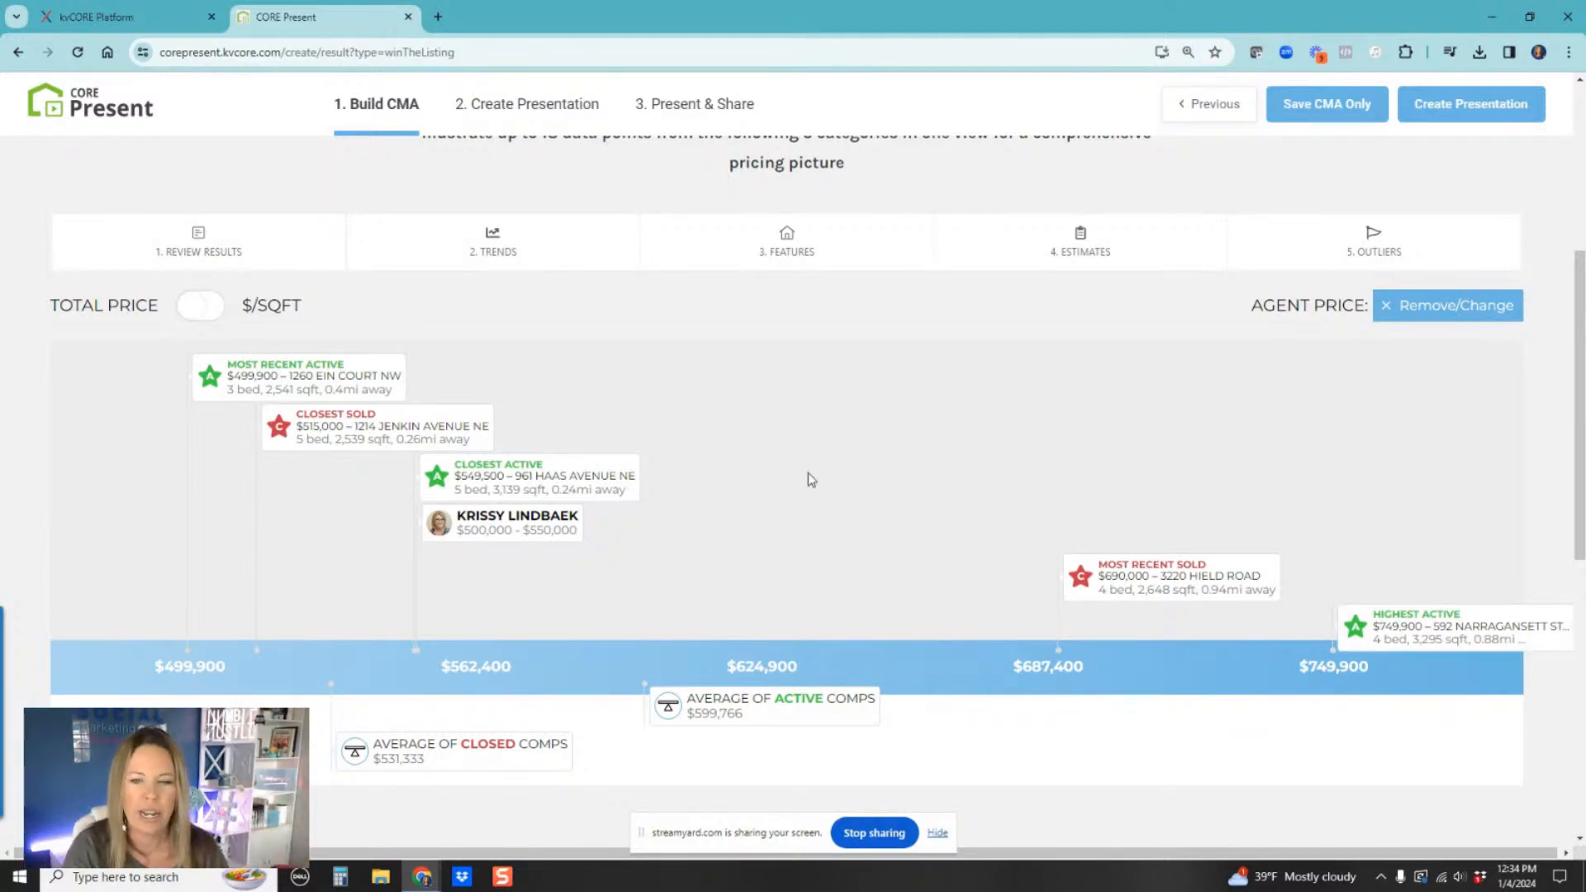
Step: Open the Average Monthly List/Sale Price chart in the market assessment and close it
scroll(808, 477, "down", 5)
scroll(956, 438, "down", 3)
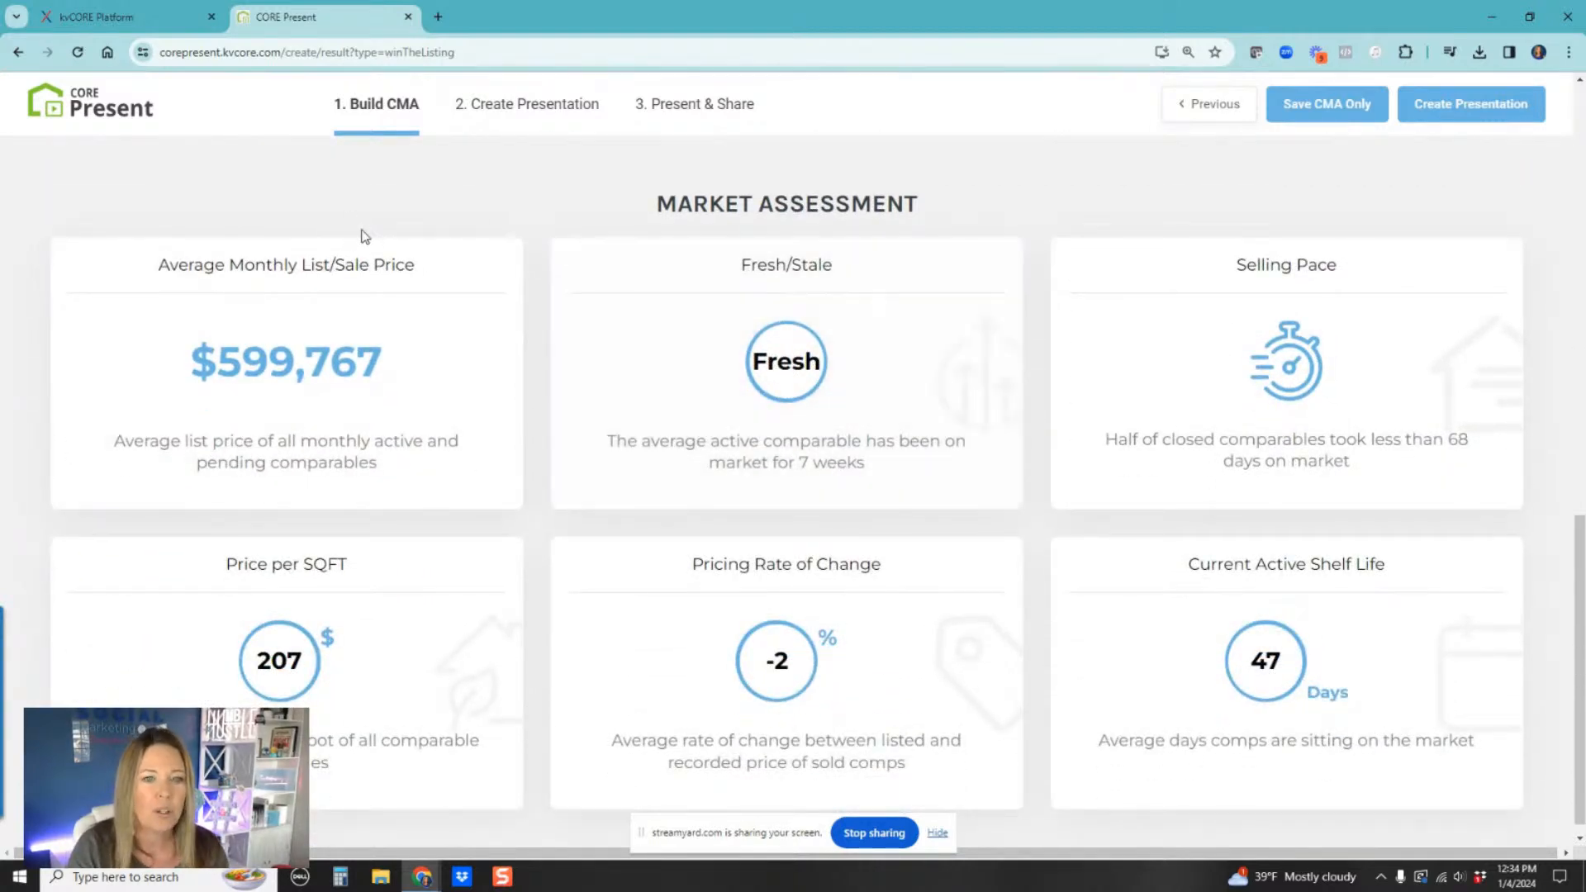
left_click(328, 368)
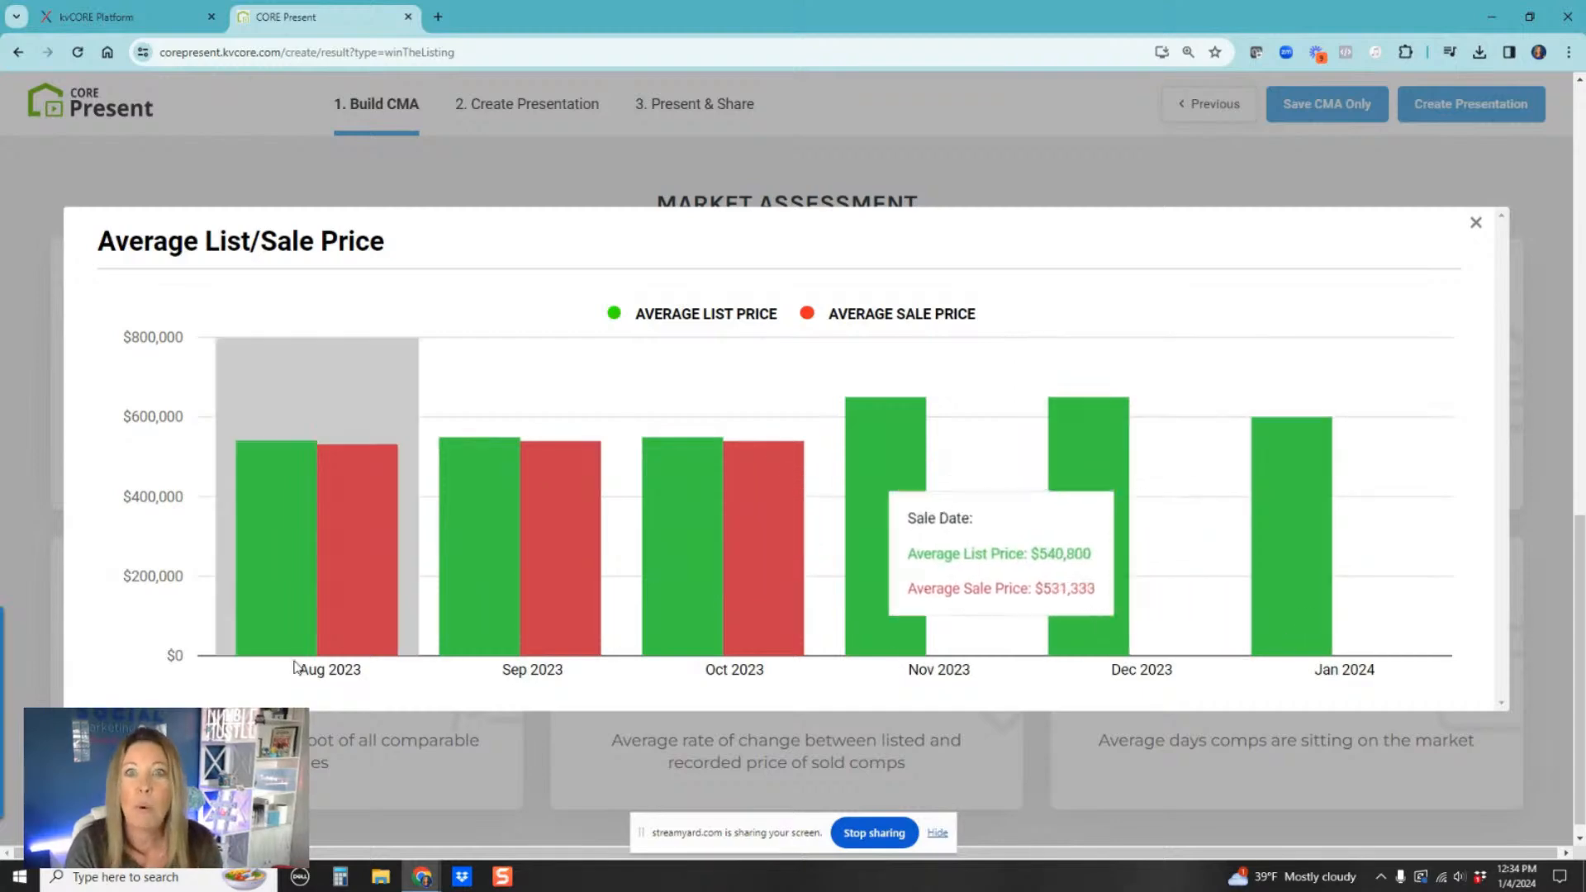
left_click(1476, 224)
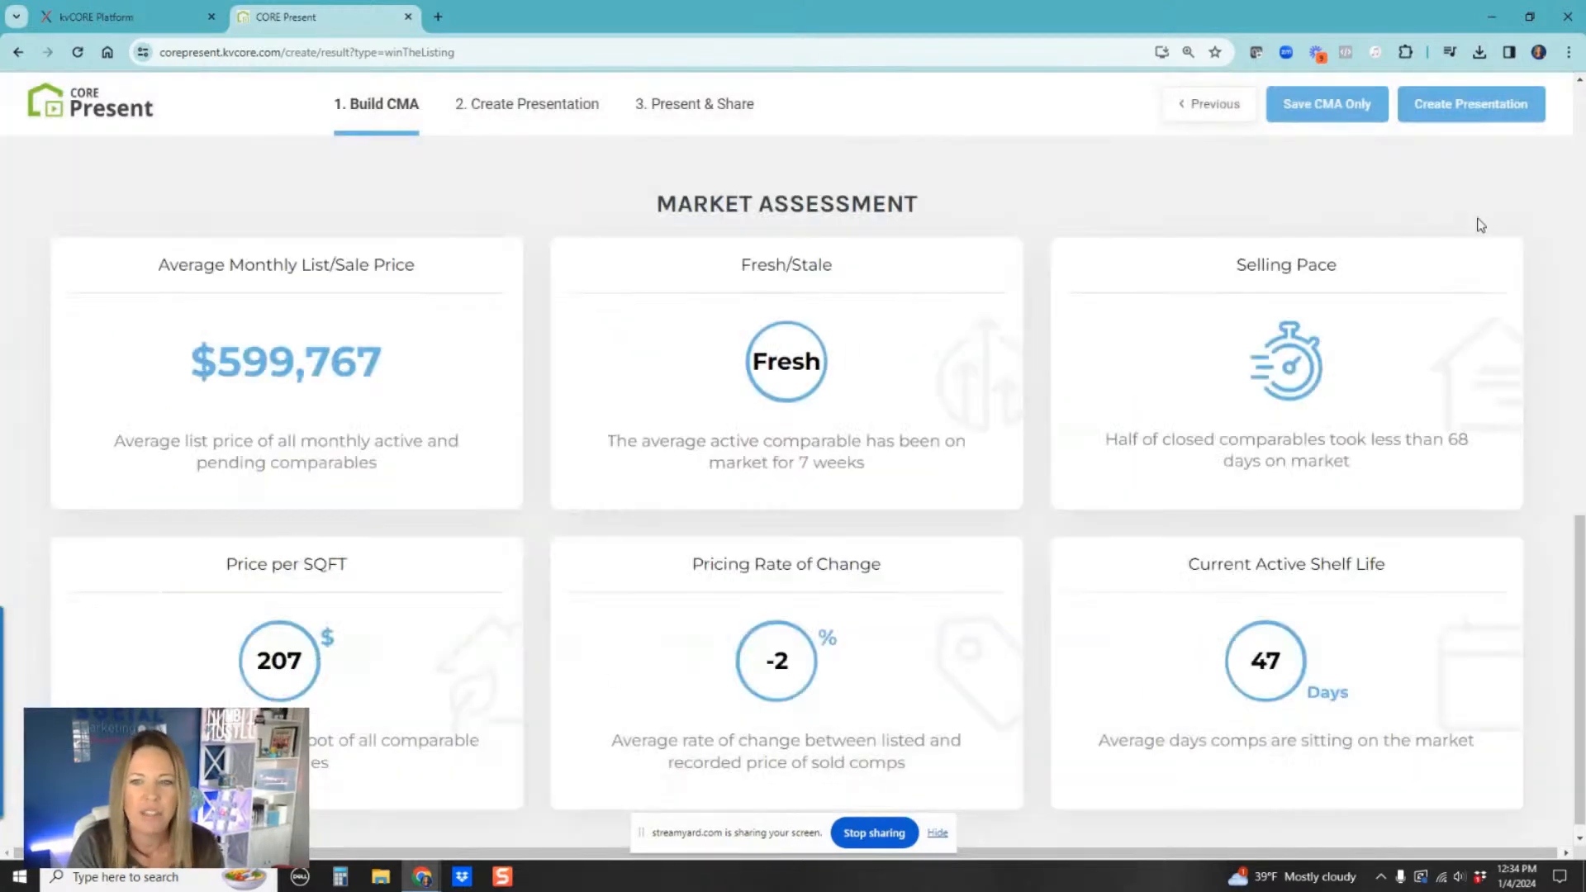
Step: Open the Fresh/Stale map, zoom out, and inspect the listing details of each comparable pin
left_click(768, 369)
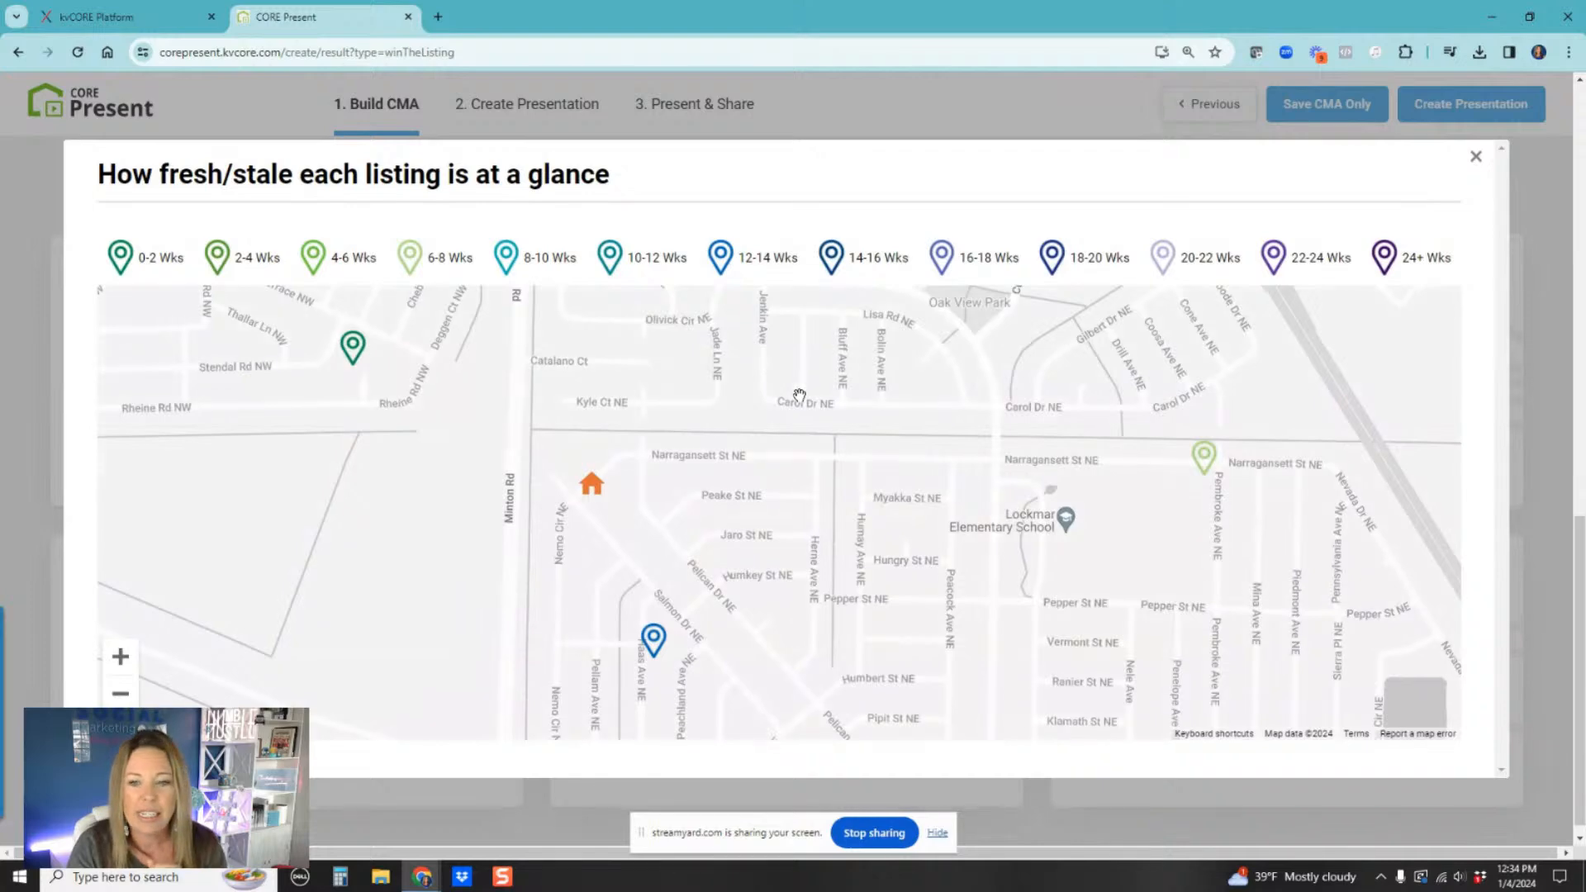
scroll(814, 438, "down", 3)
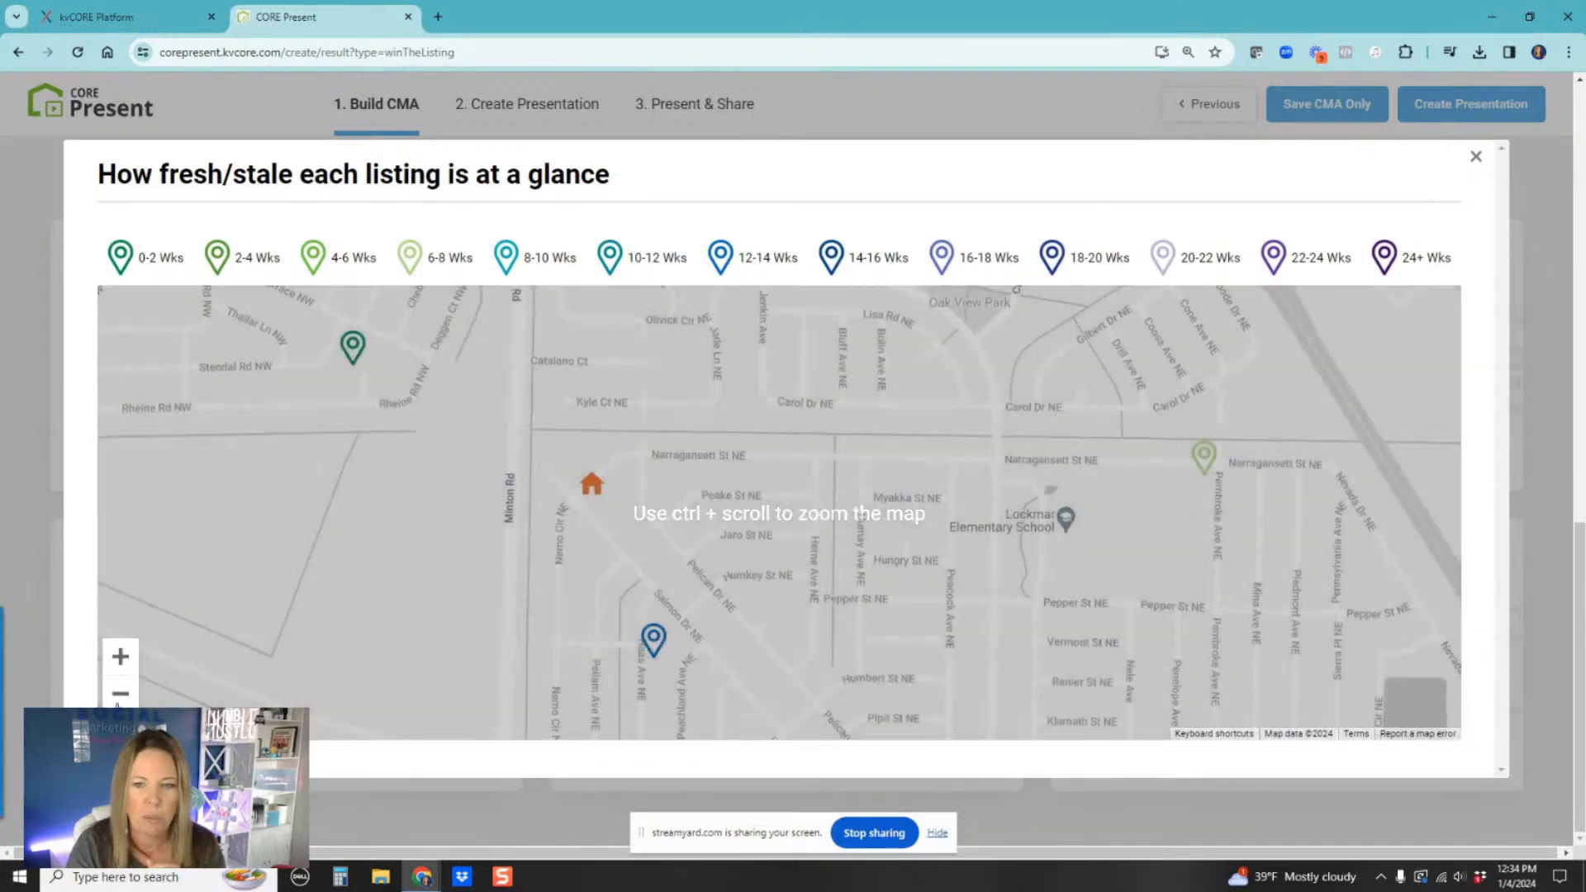
scroll(769, 487, "down", 2, "ctrl")
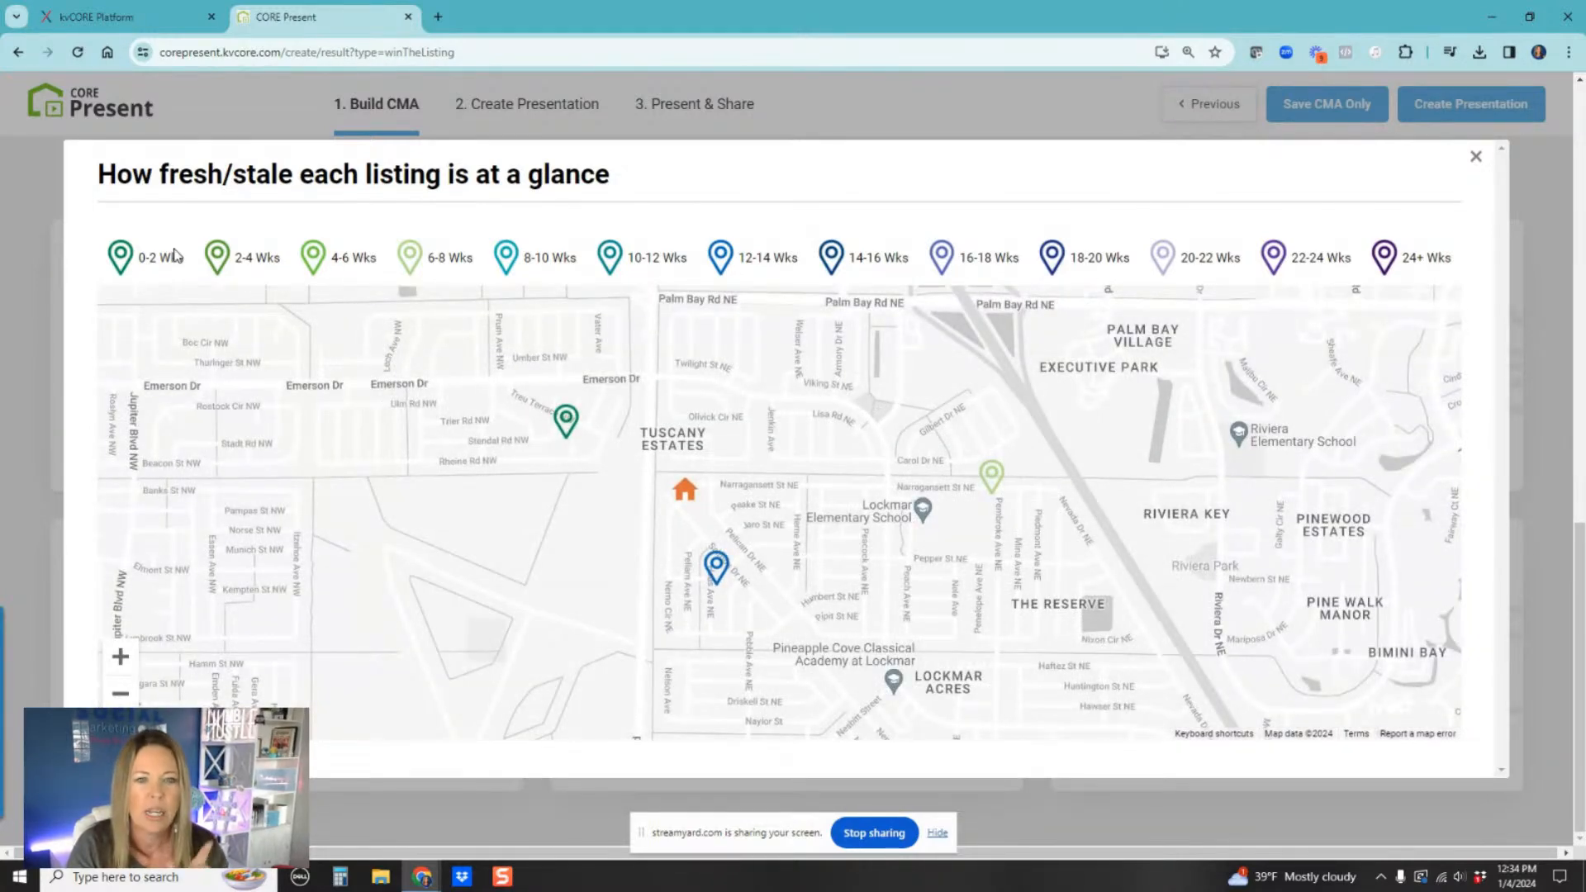
left_click(122, 695)
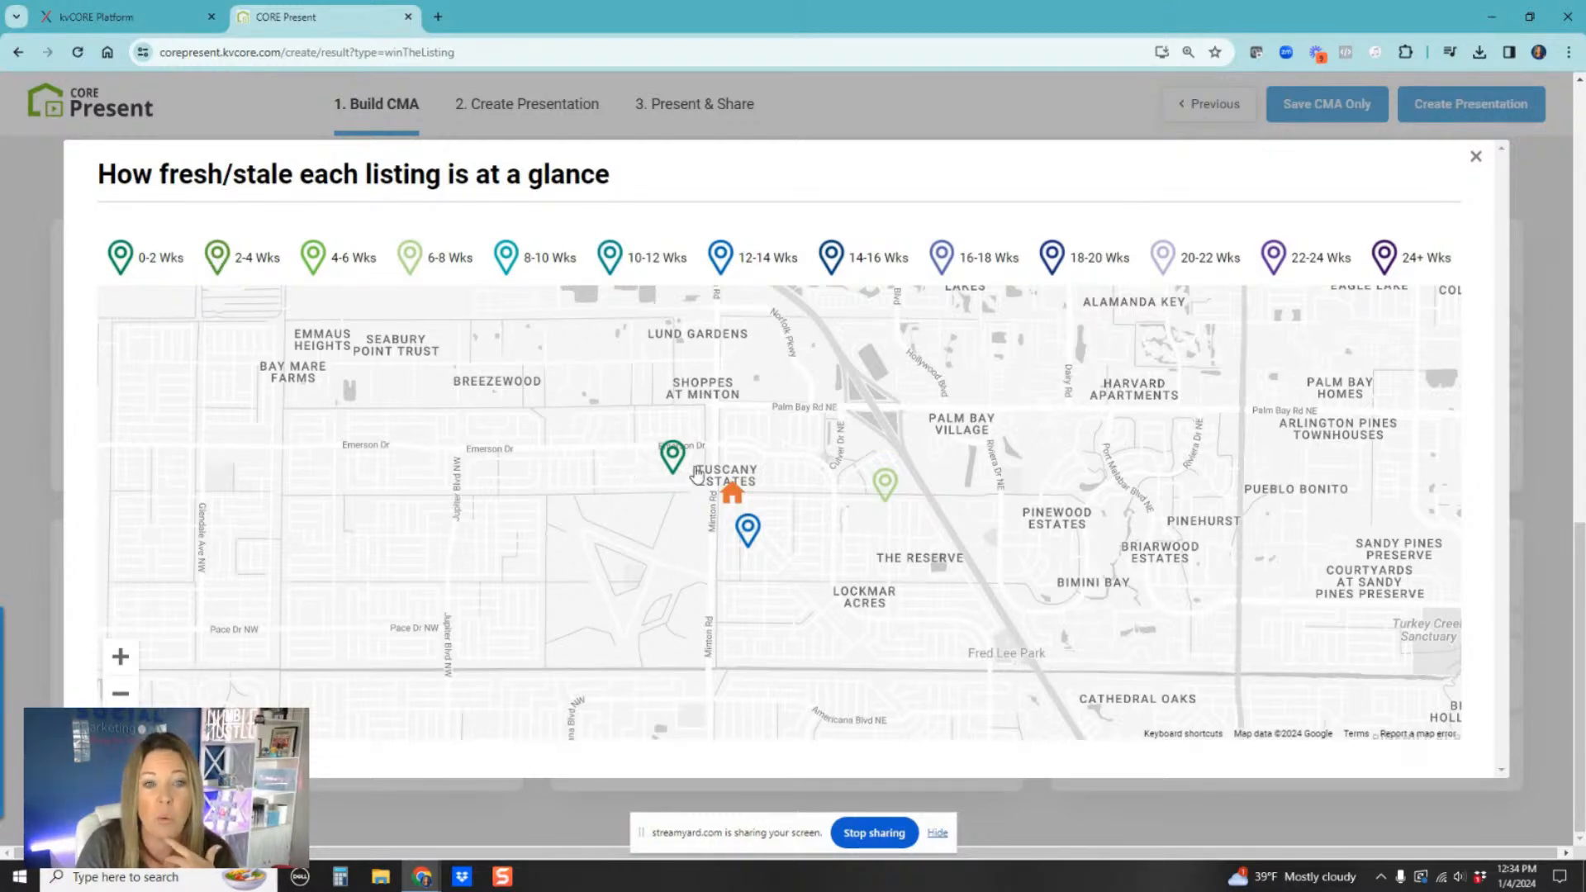
left_click(673, 460)
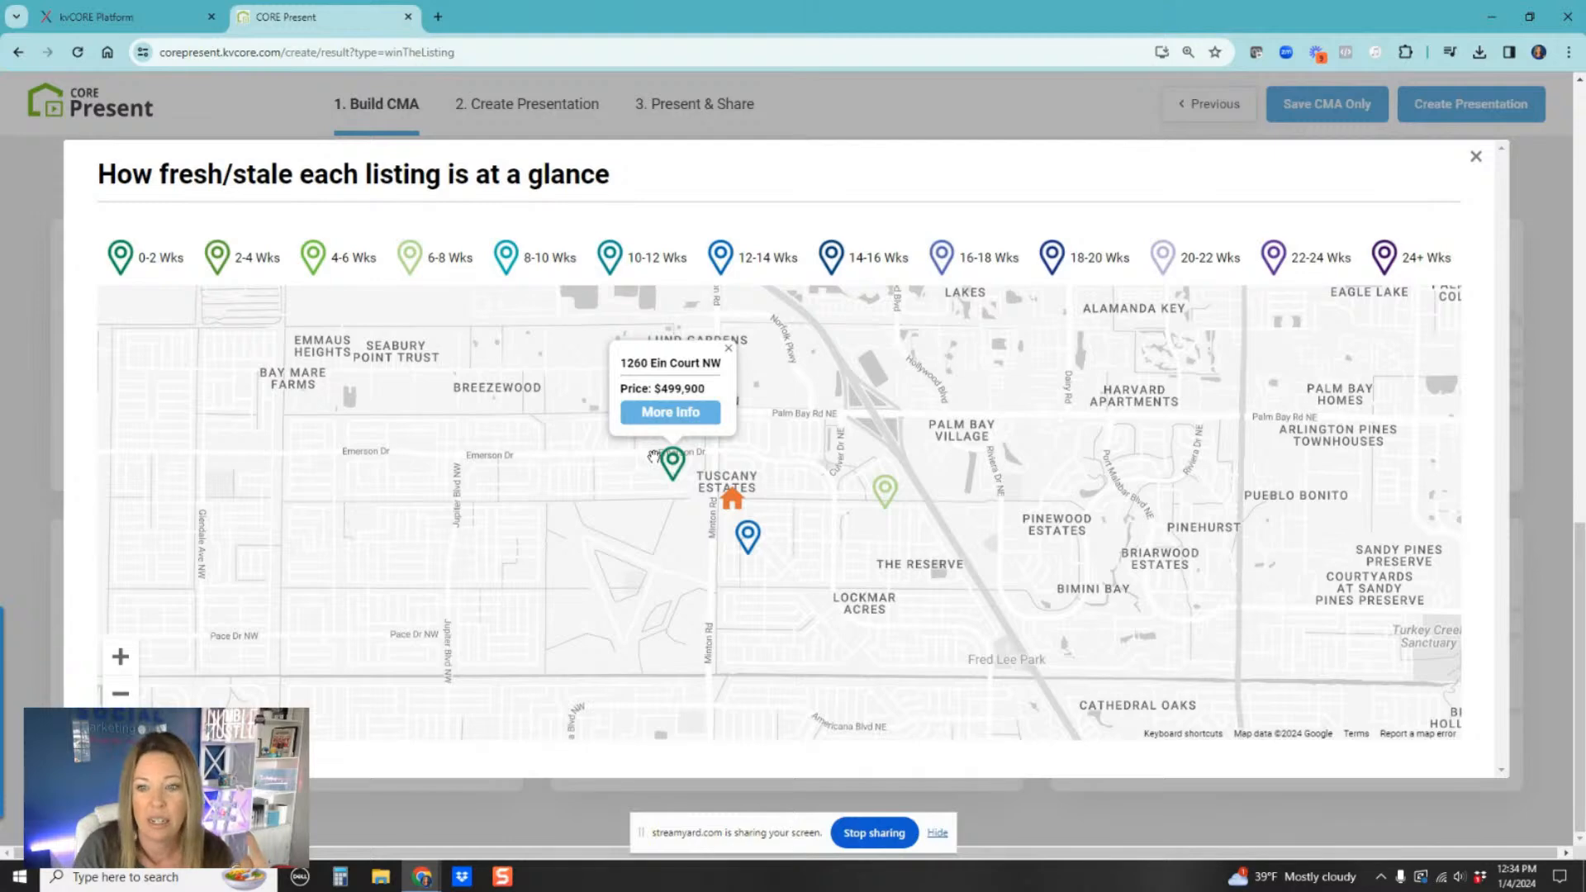
left_click(890, 499)
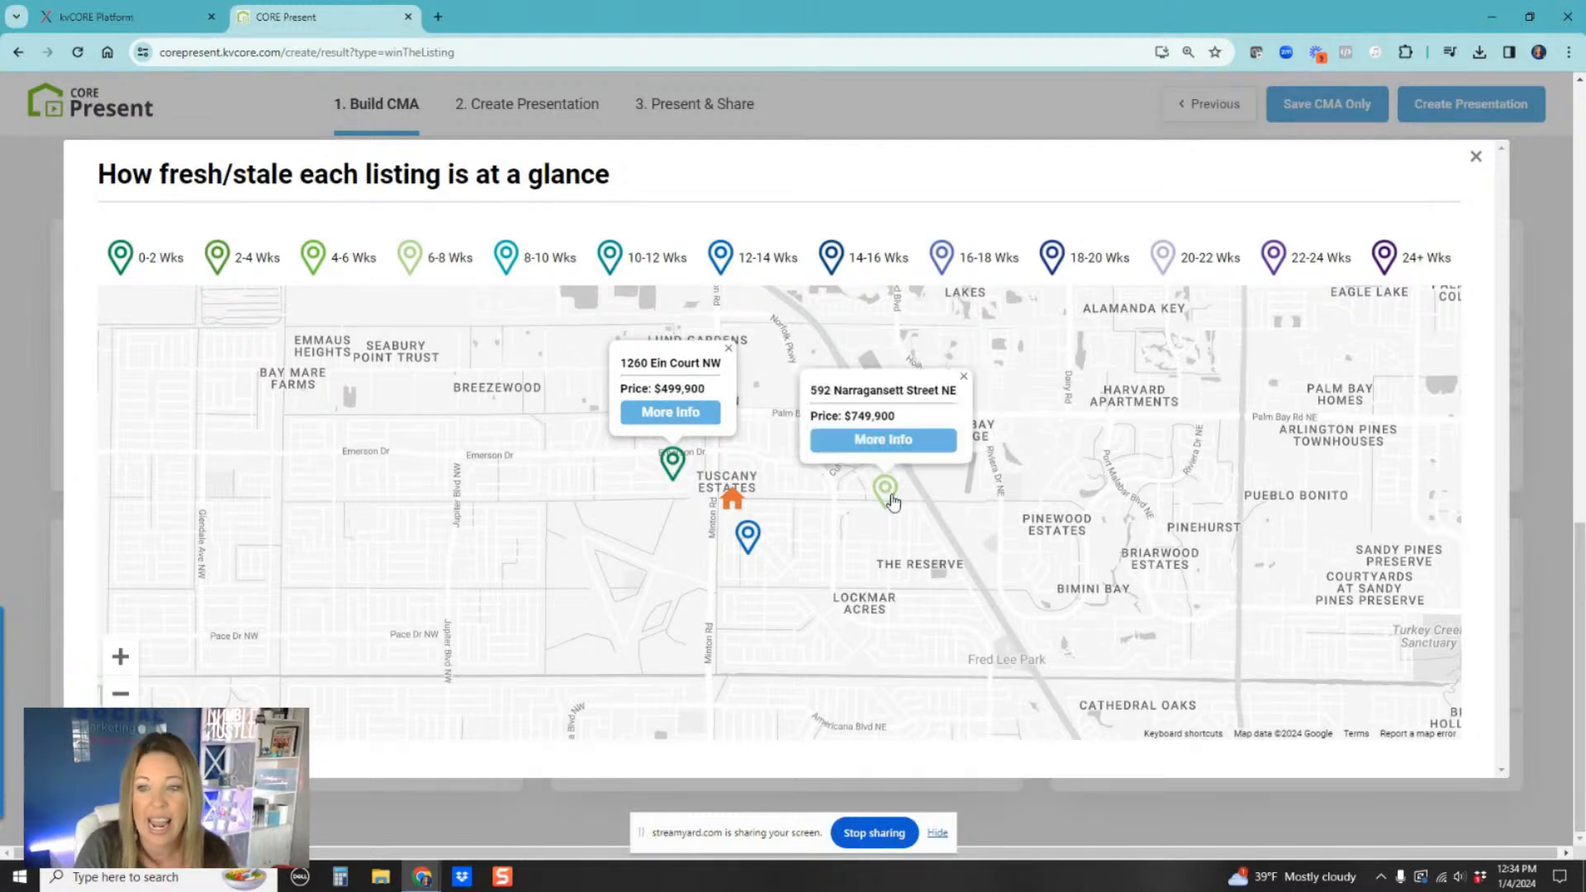
left_click(748, 537)
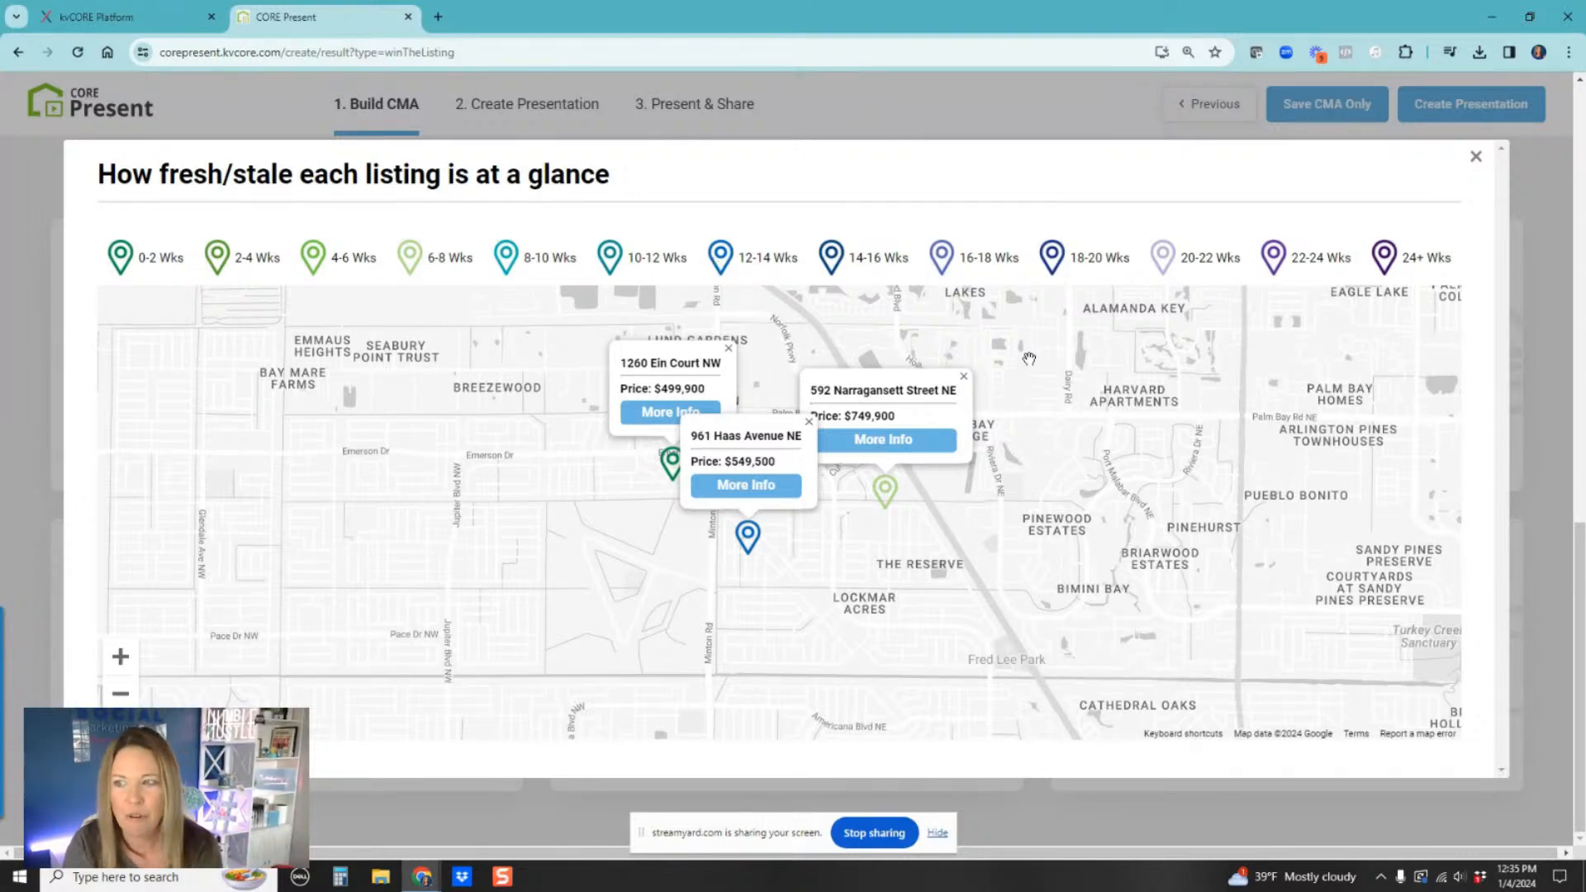
left_click(1476, 157)
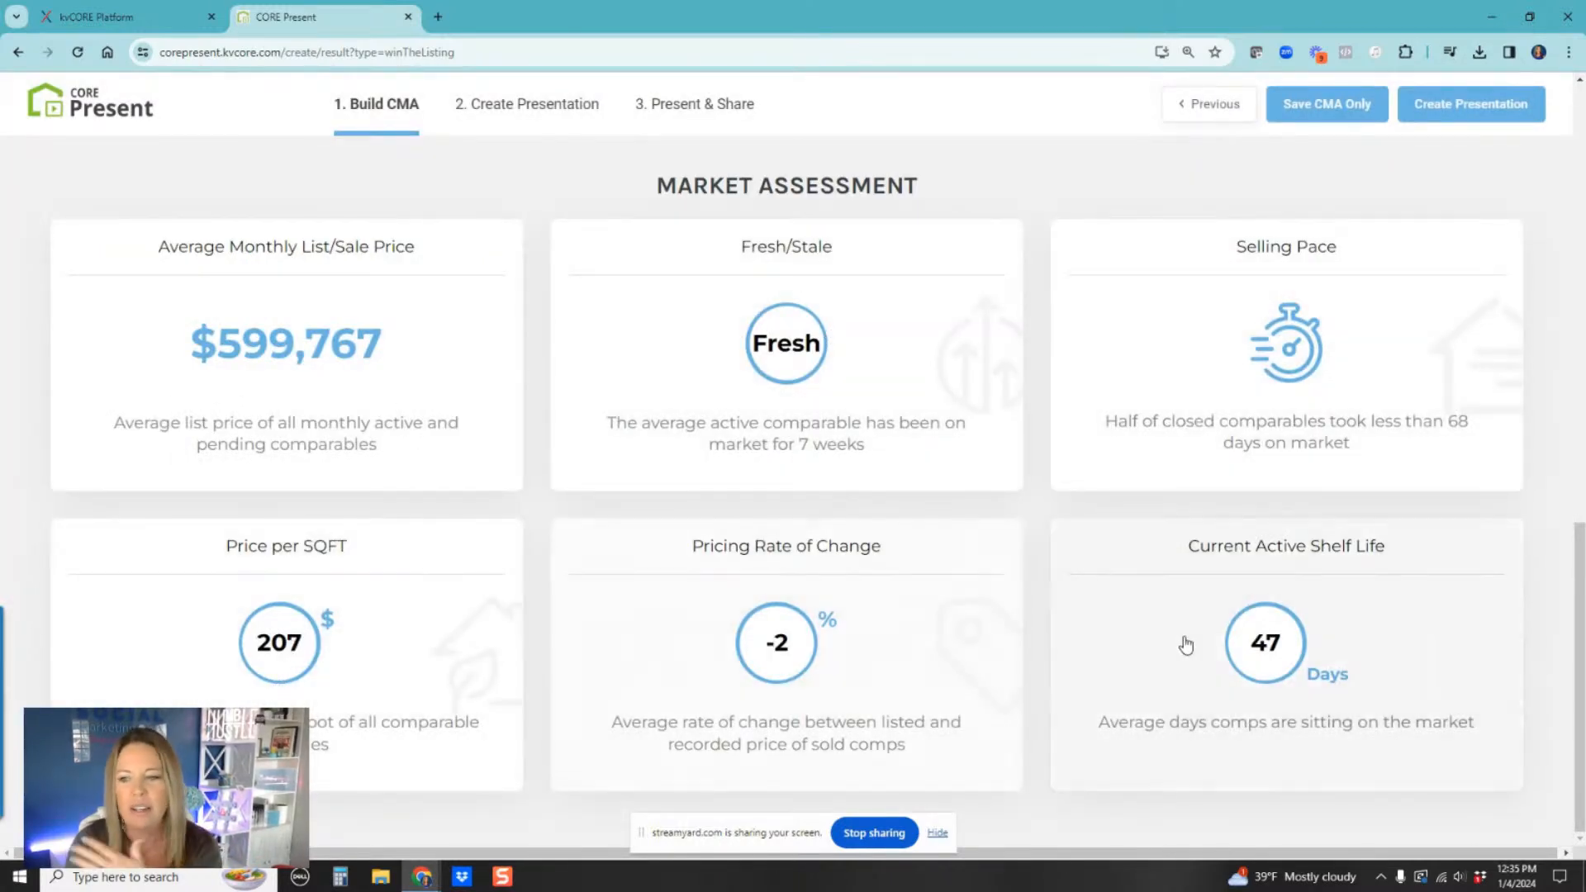
Step: Open the Current Active Shelf Life chart, close it, and return to the top of the report
left_click(1269, 672)
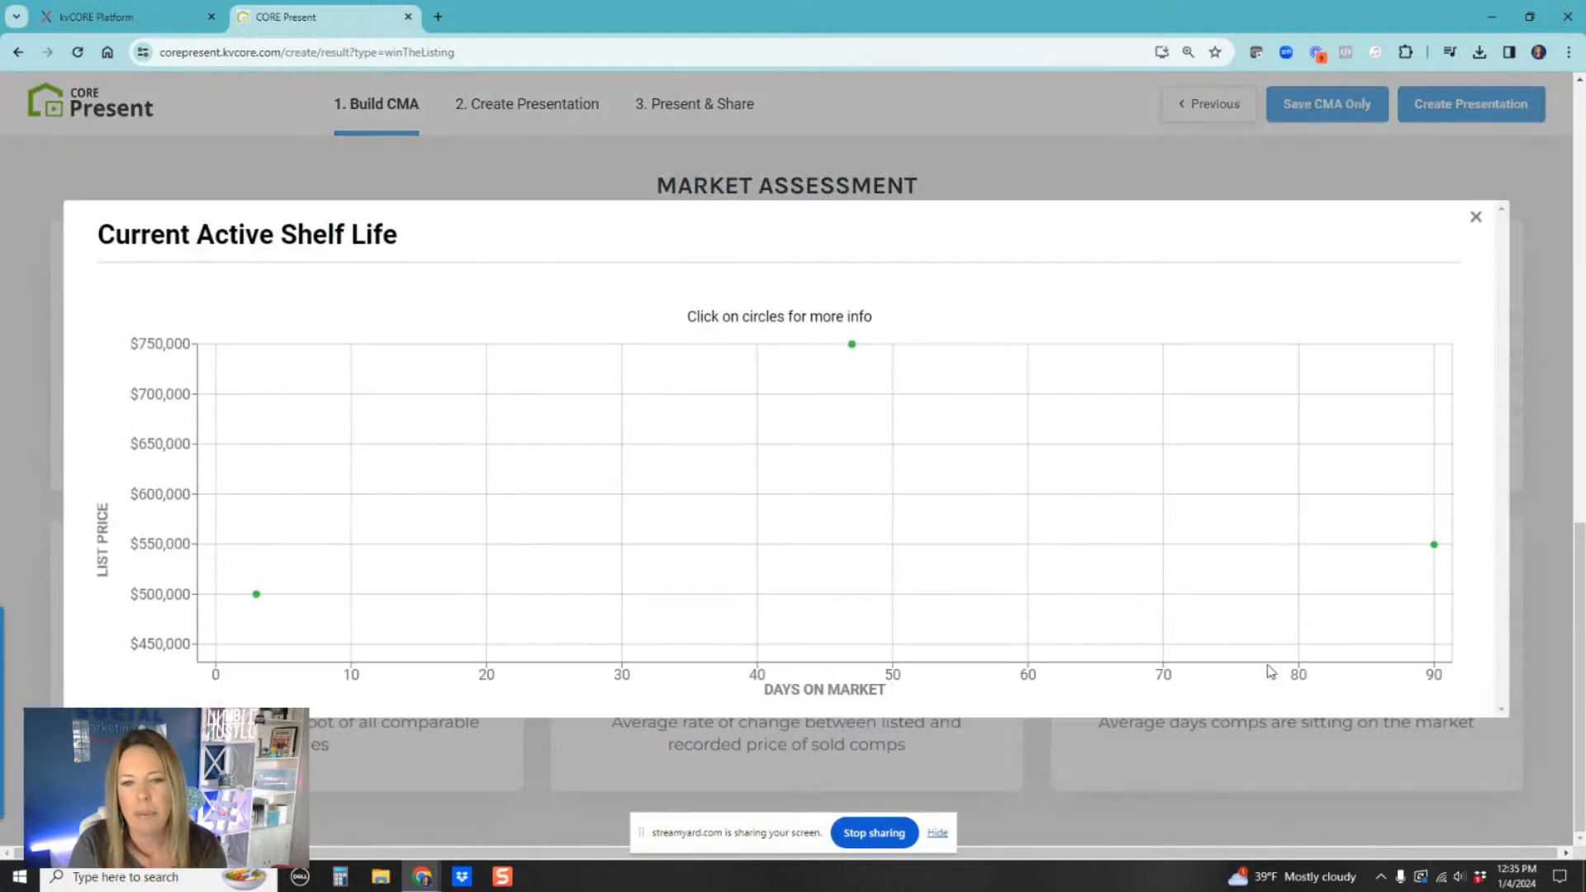
left_click(1477, 218)
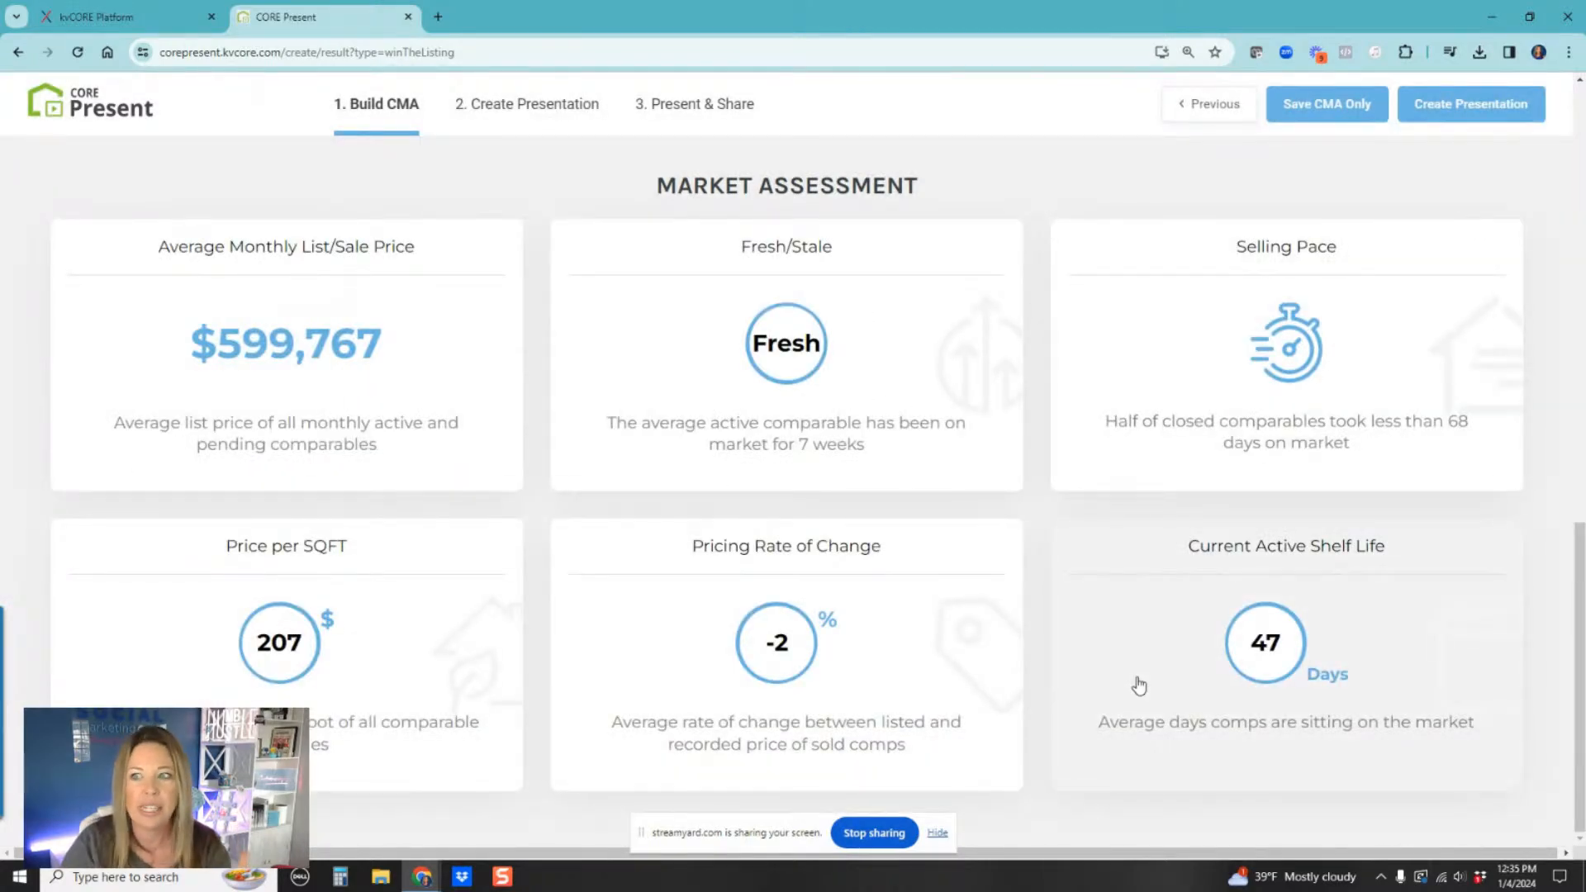
scroll(849, 389, "up", 3)
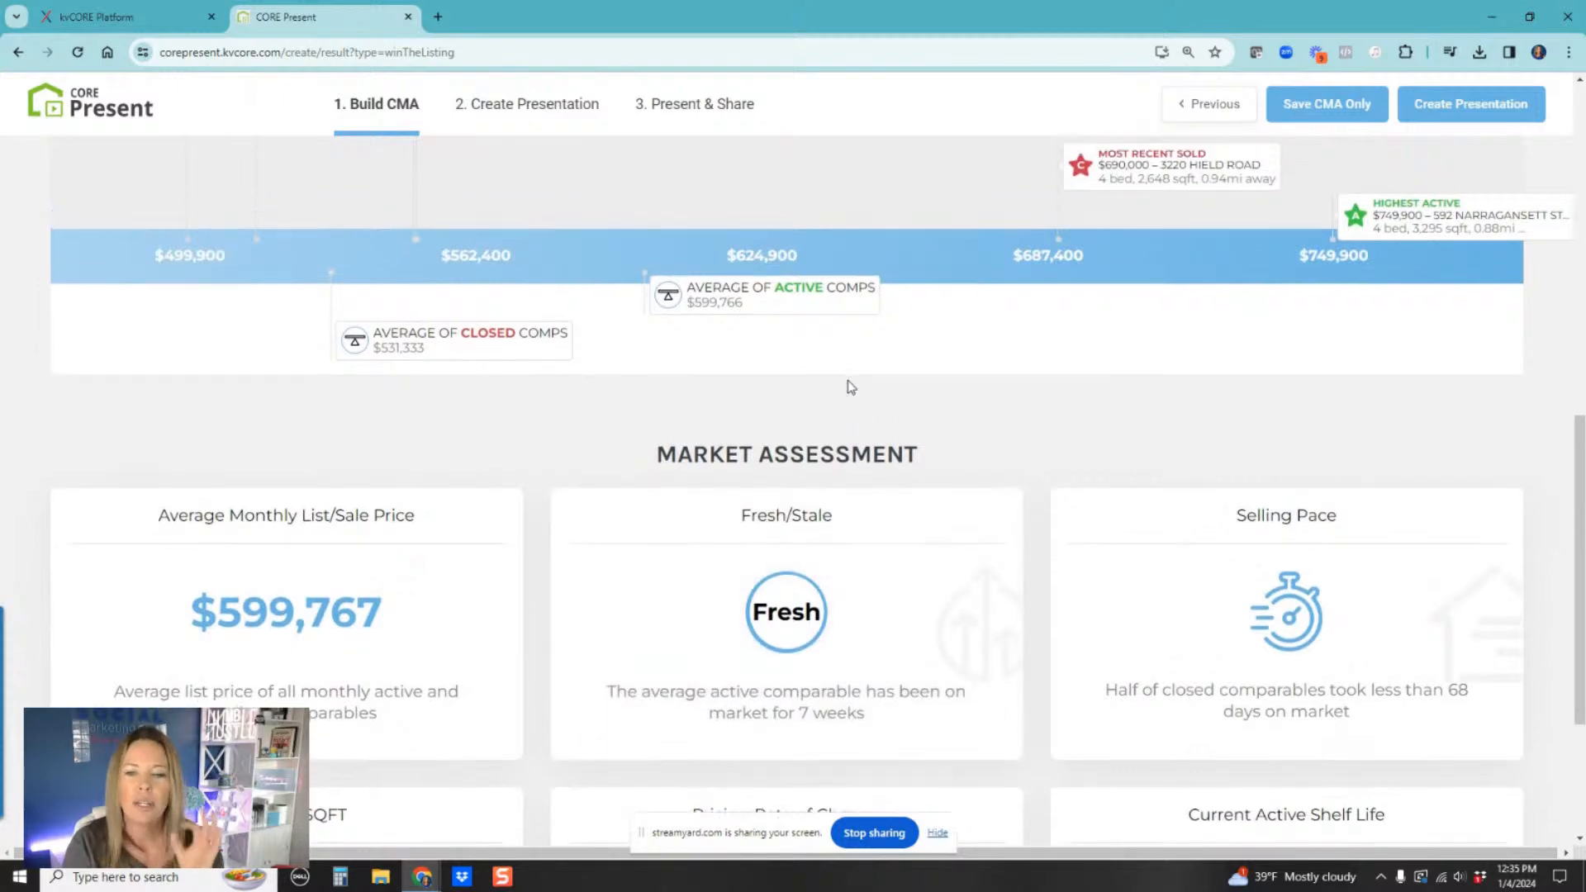
scroll(848, 382, "up", 7)
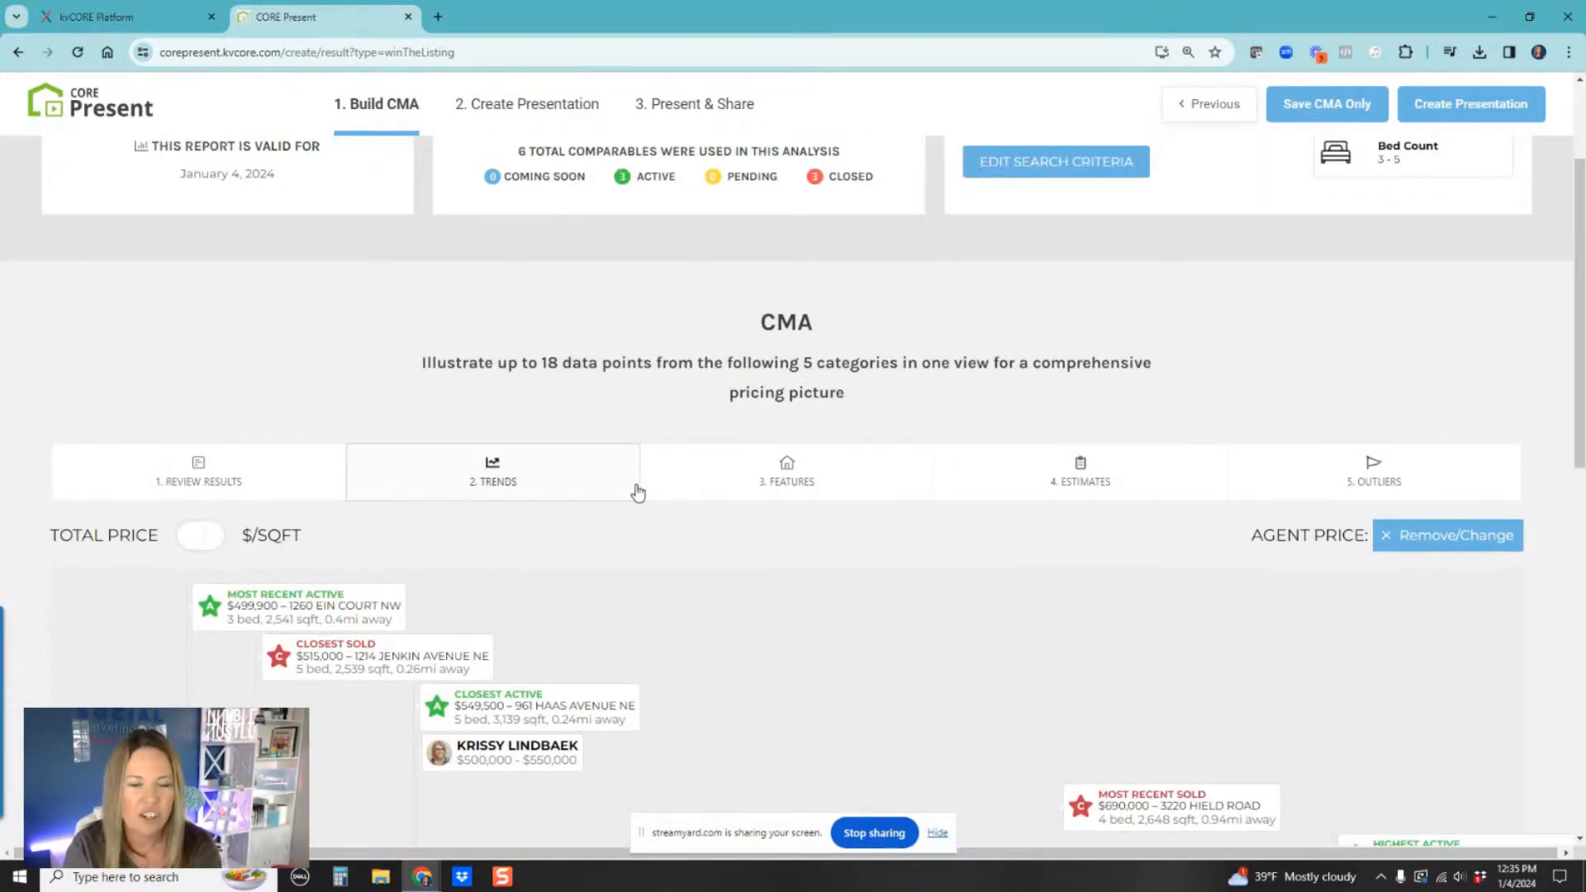
scroll(638, 493, "up", 2)
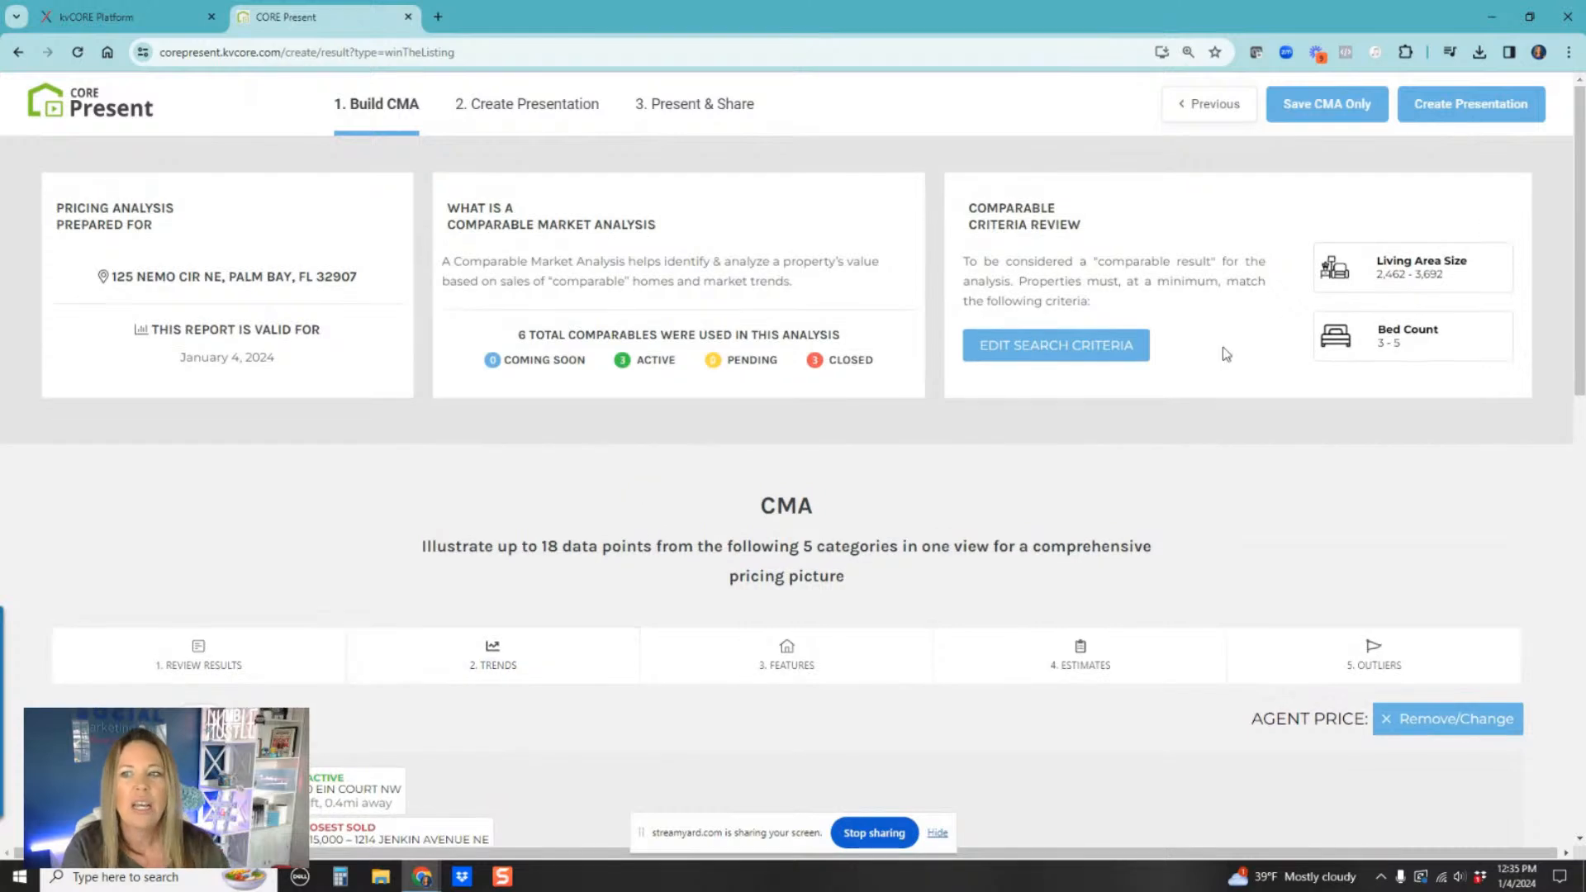
Step: Save the CMA only, adding the client found by searching 'social' before saving, then dismiss the confirmation
left_click(1308, 109)
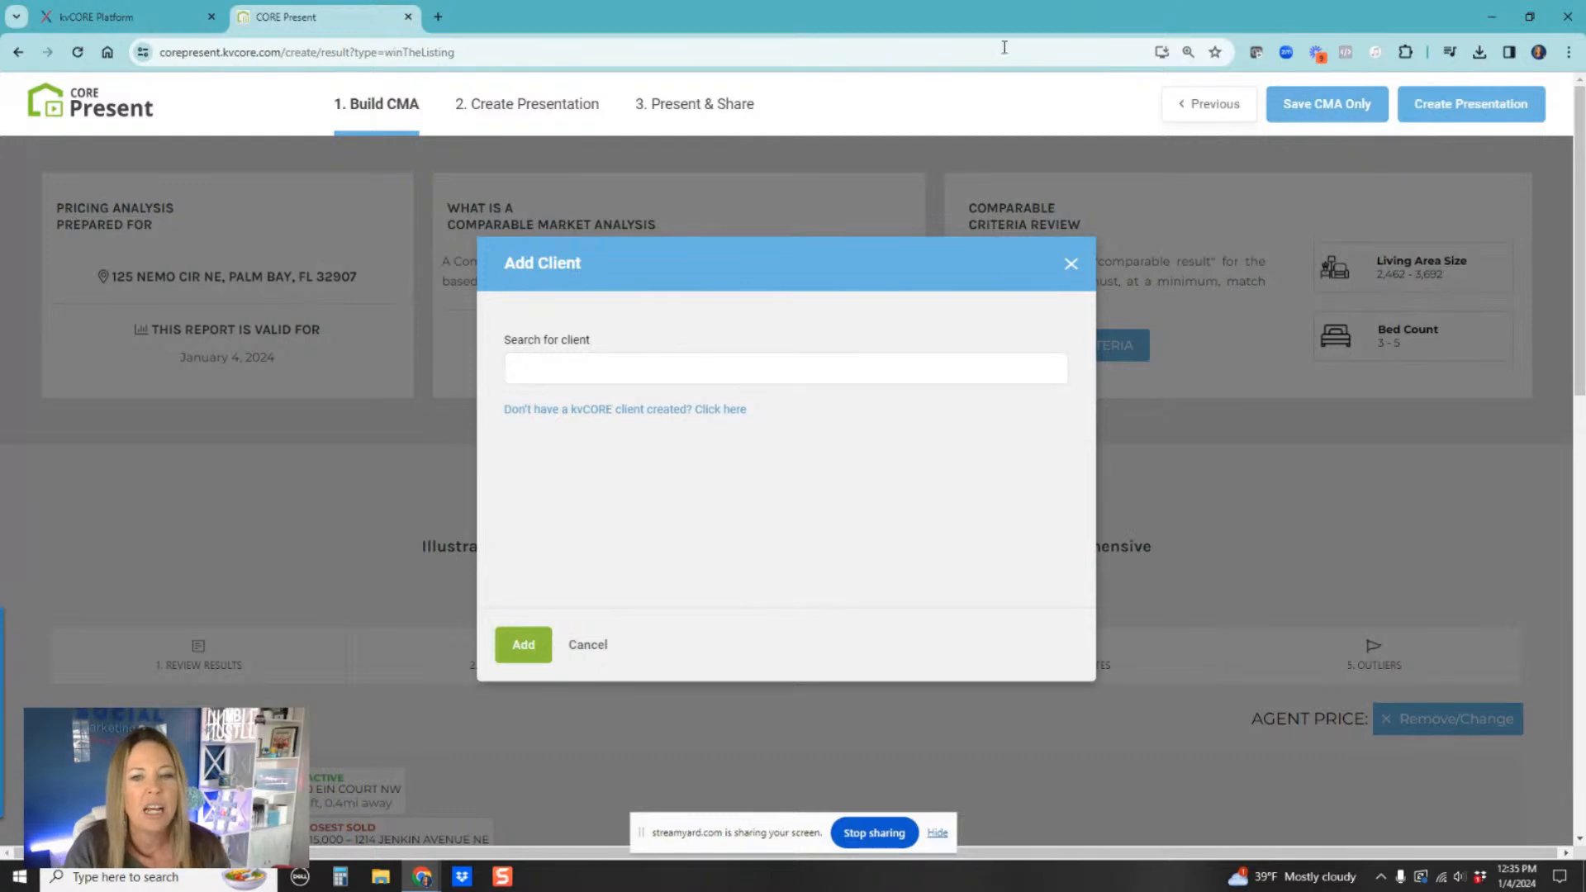
type("soci")
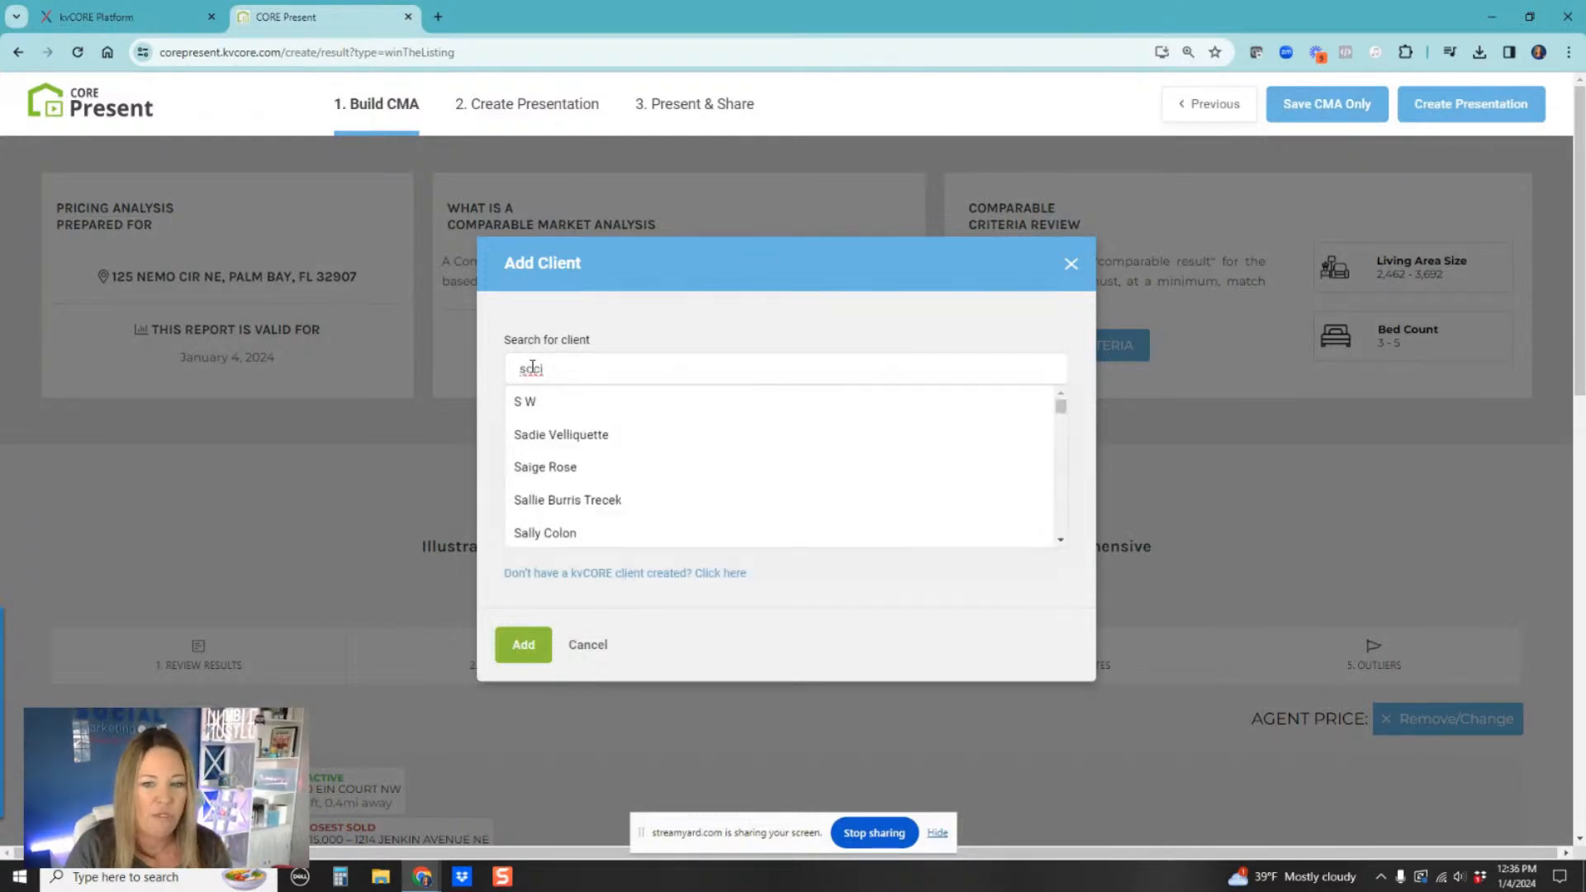
type("al")
left_click(543, 402)
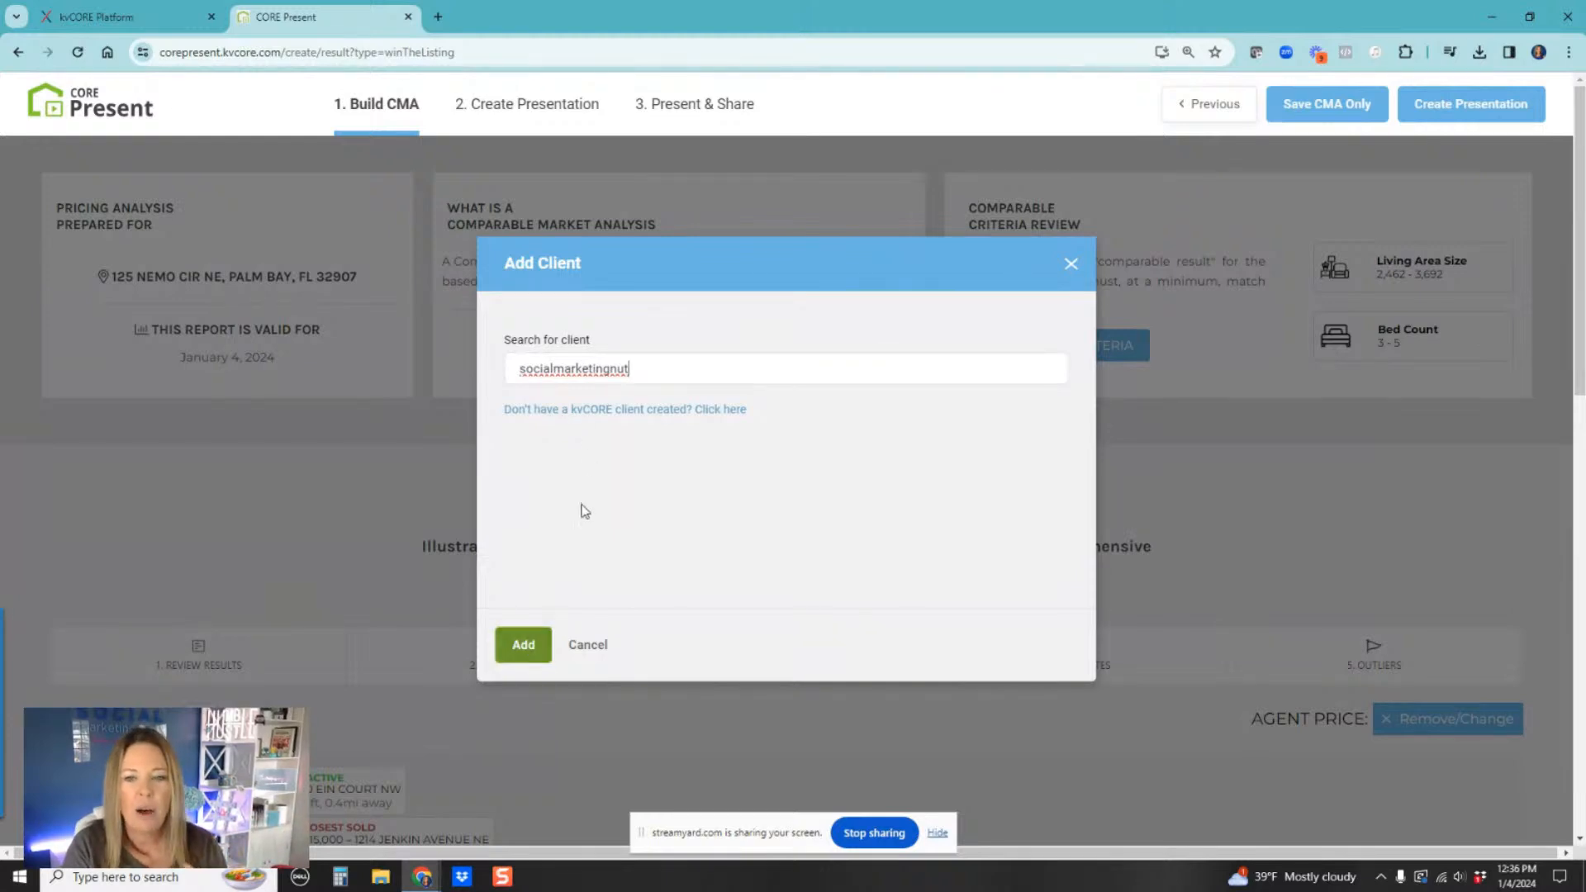
left_click(521, 654)
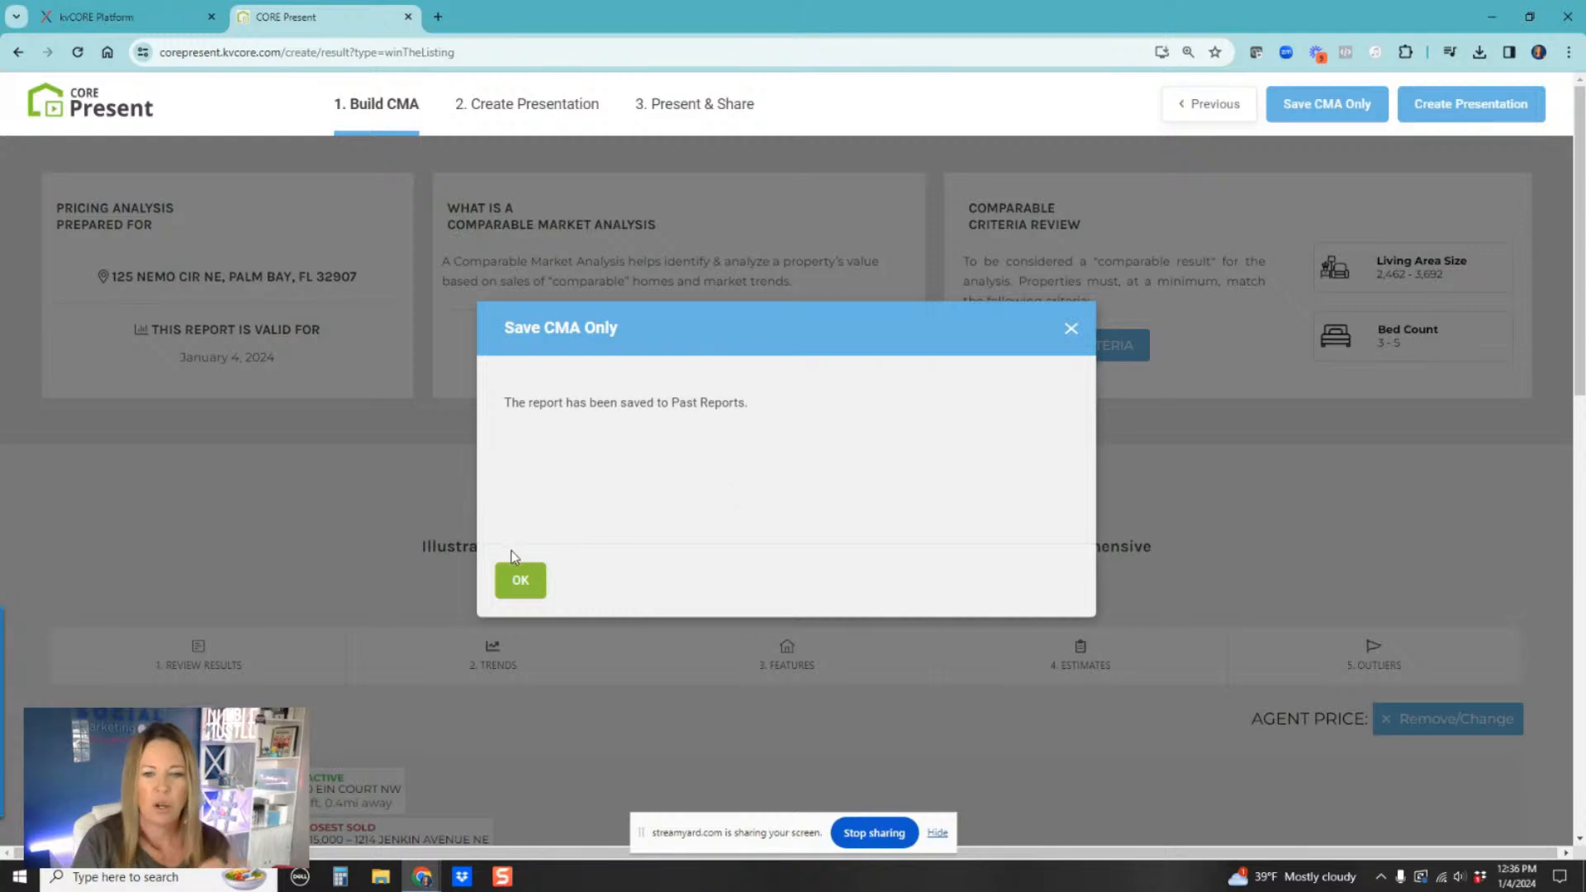
left_click(1073, 329)
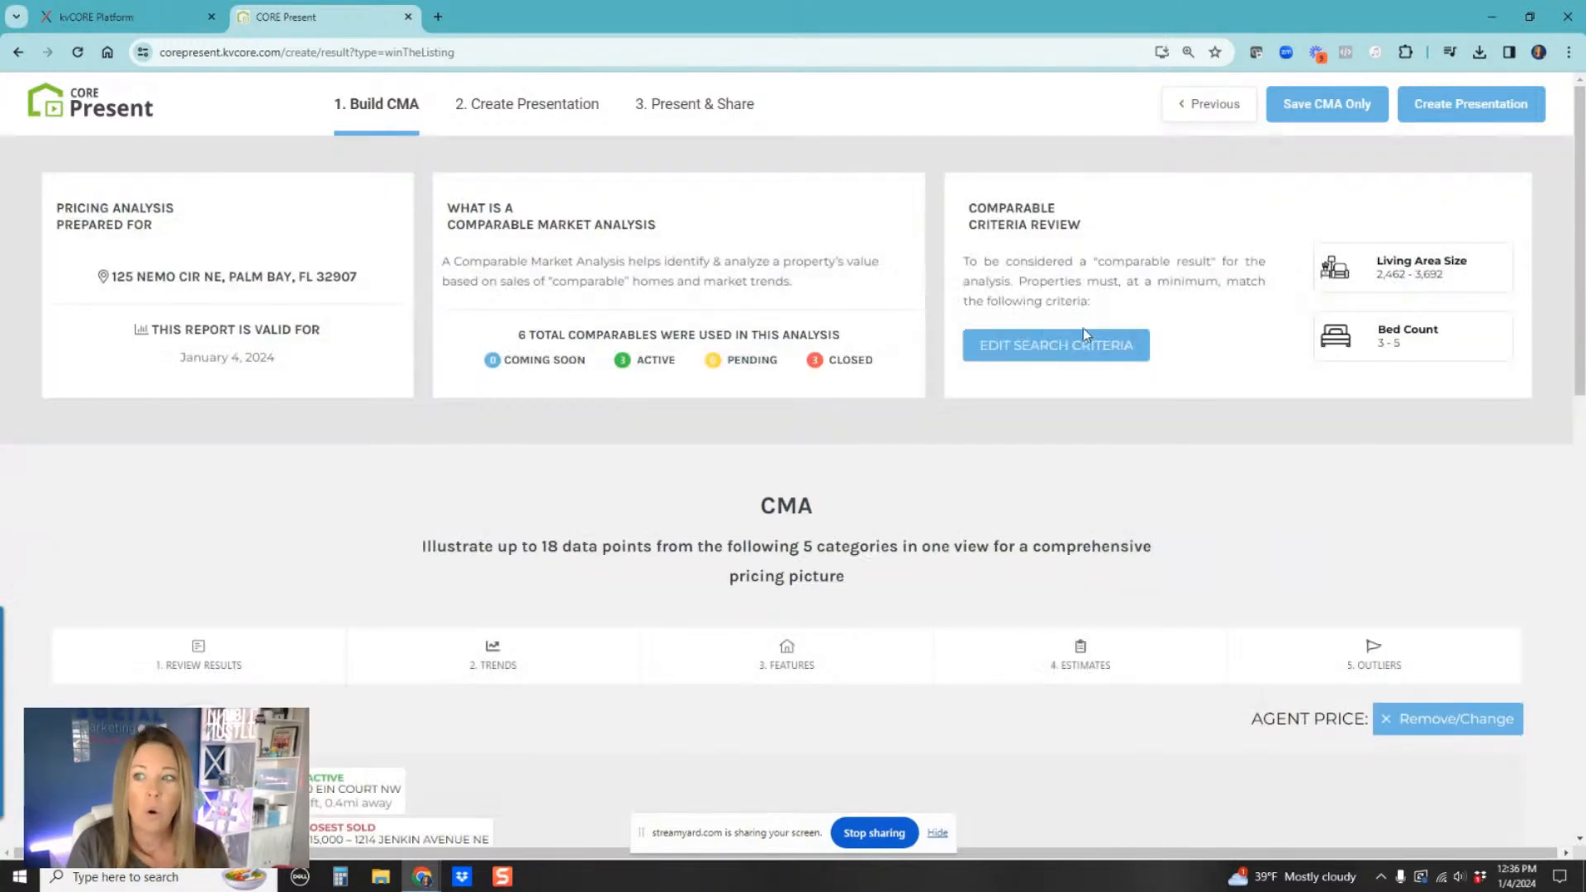
Step: Create the presentation and preview the CMA - Overview and CMA - Big Picture Scale slides under What's My Home Worth
left_click(1511, 120)
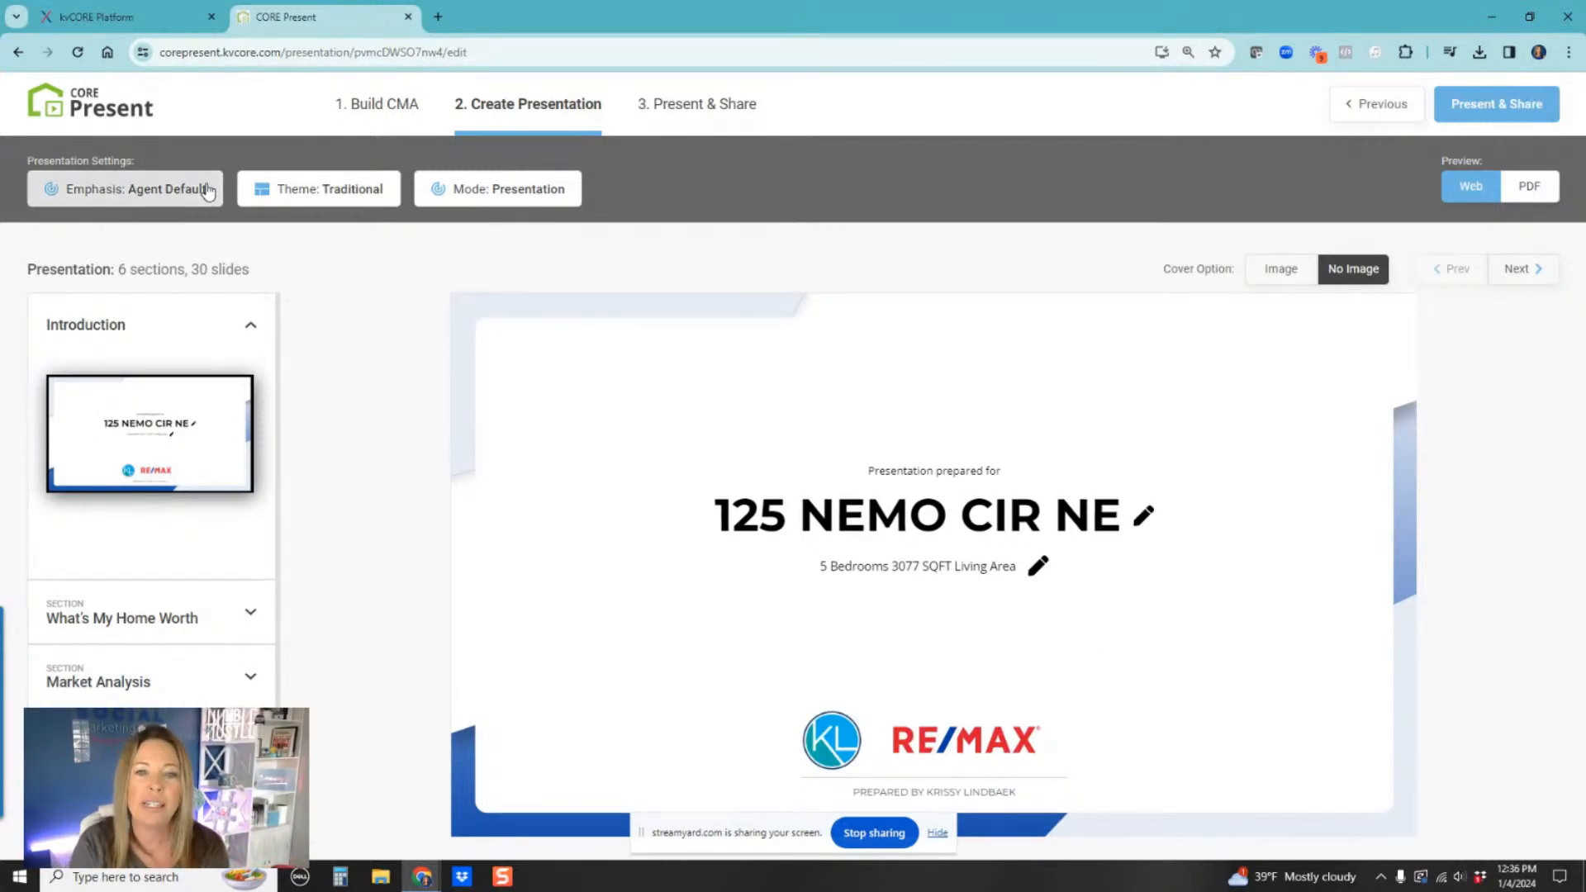
scroll(246, 613, "down", 1)
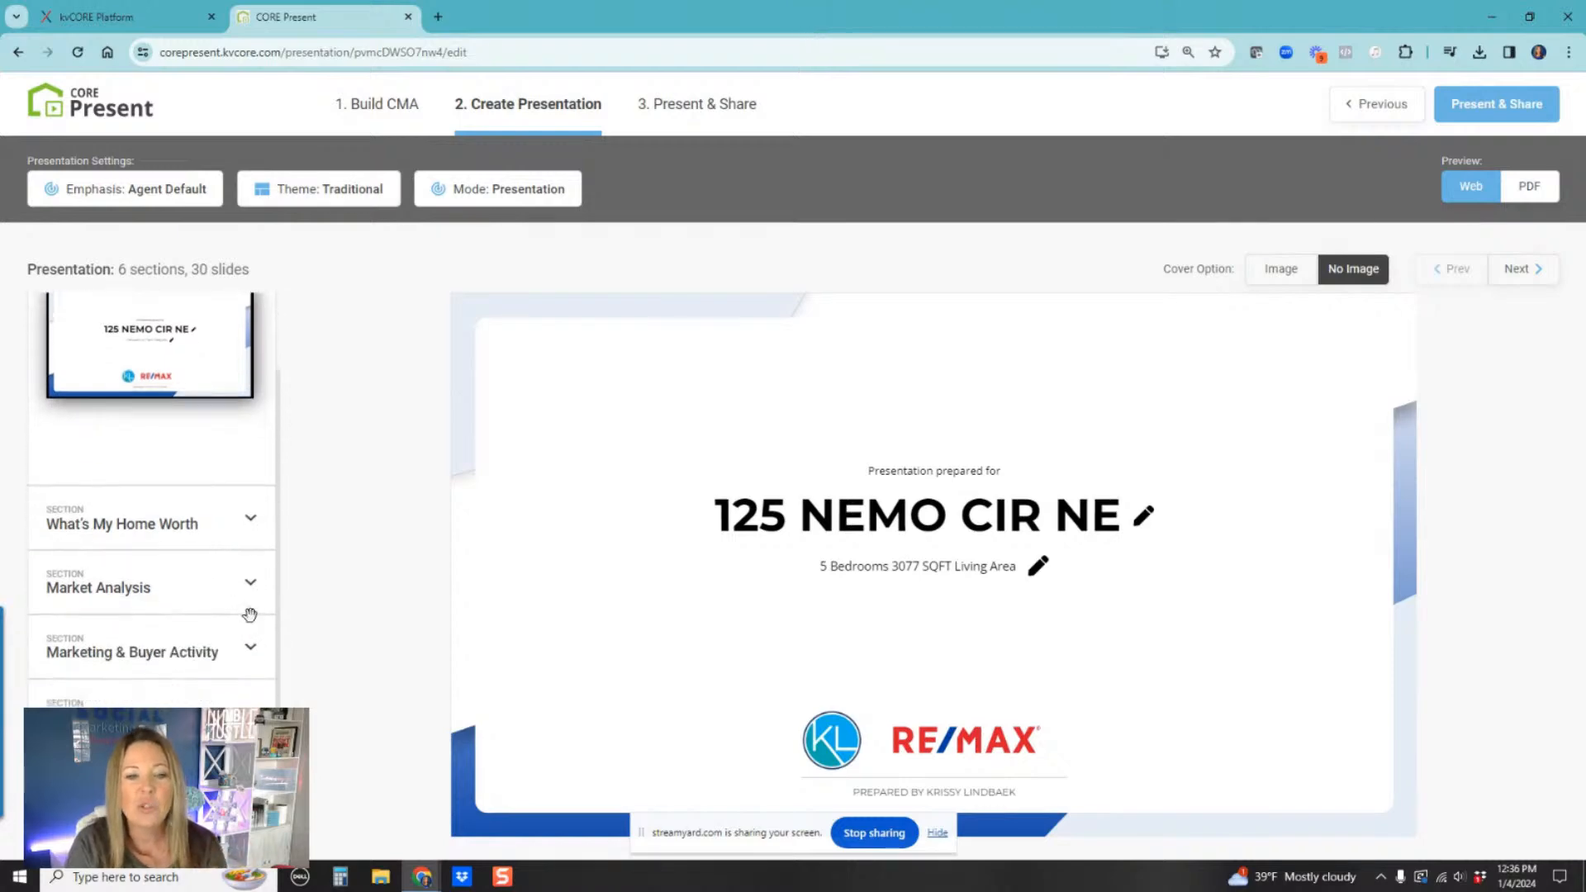
left_click(251, 521)
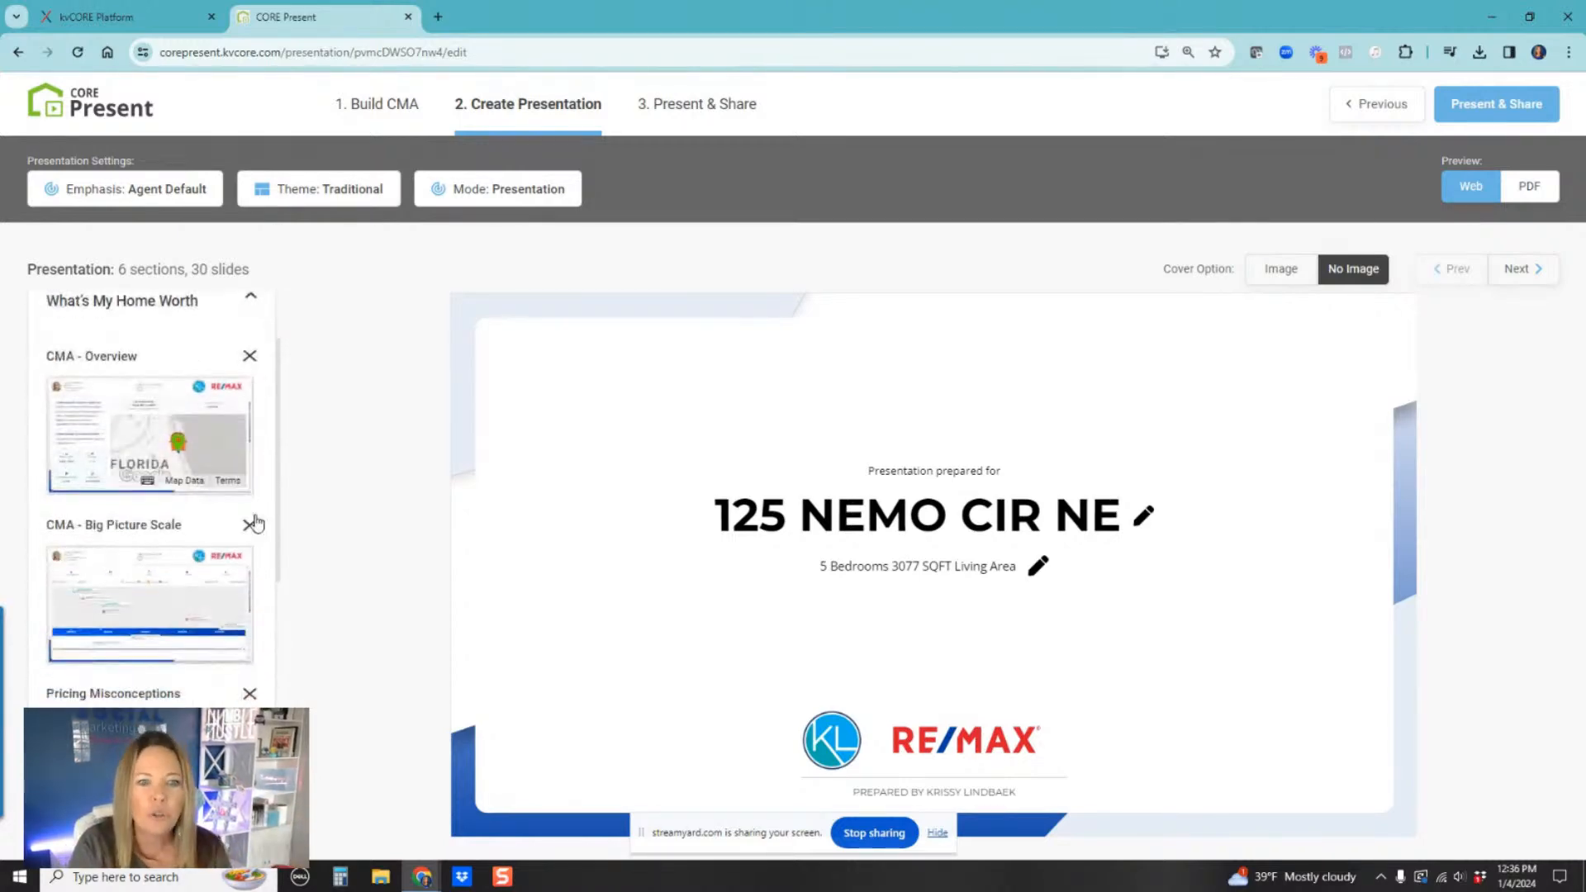
left_click(171, 435)
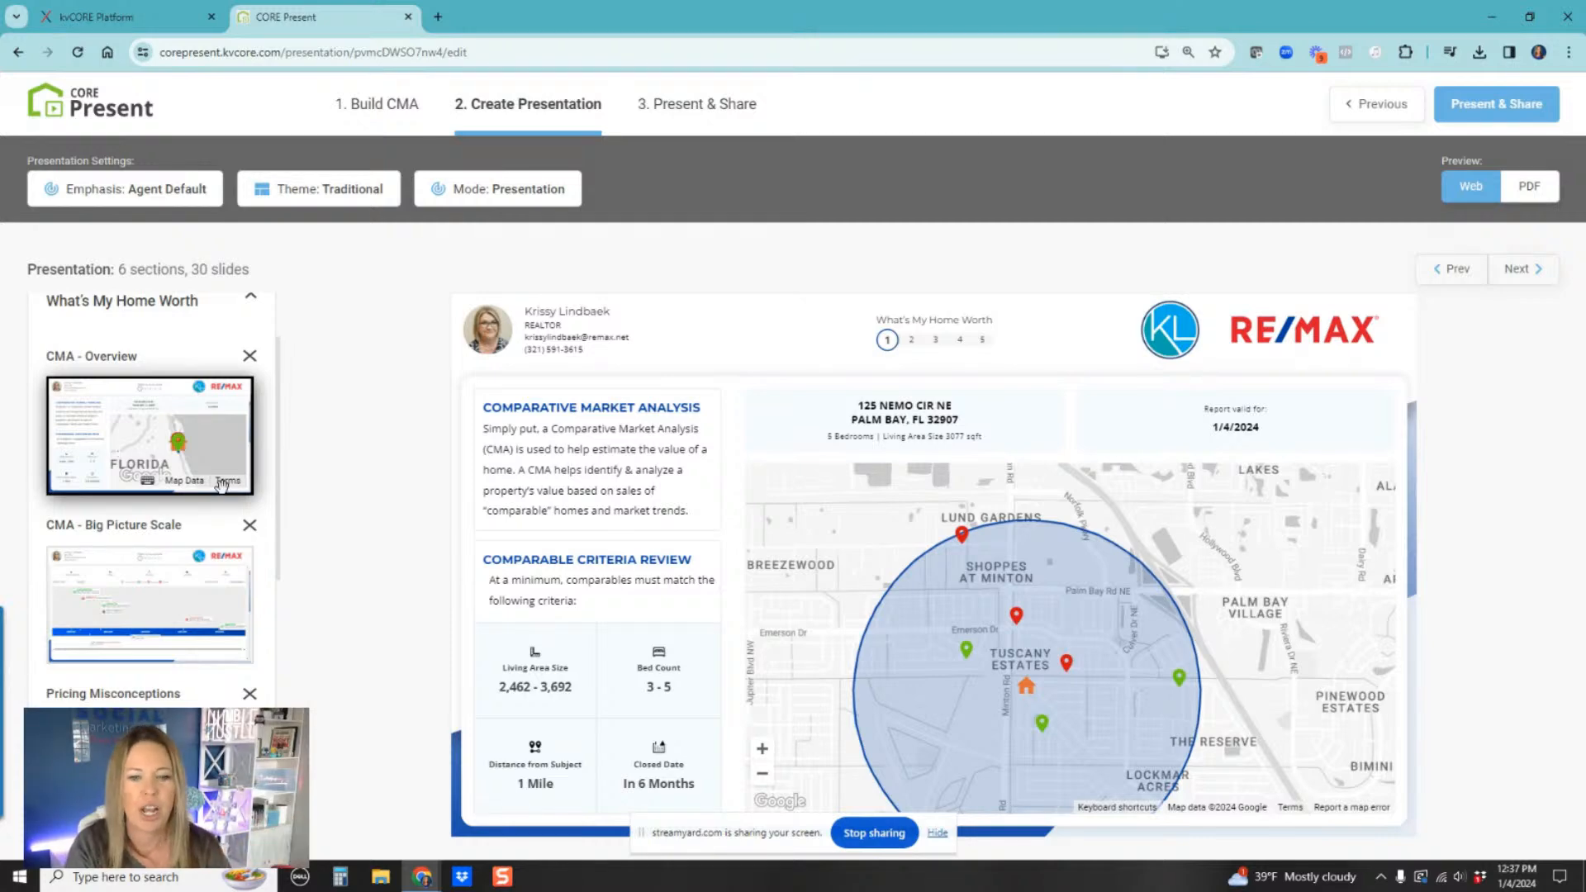
left_click(190, 623)
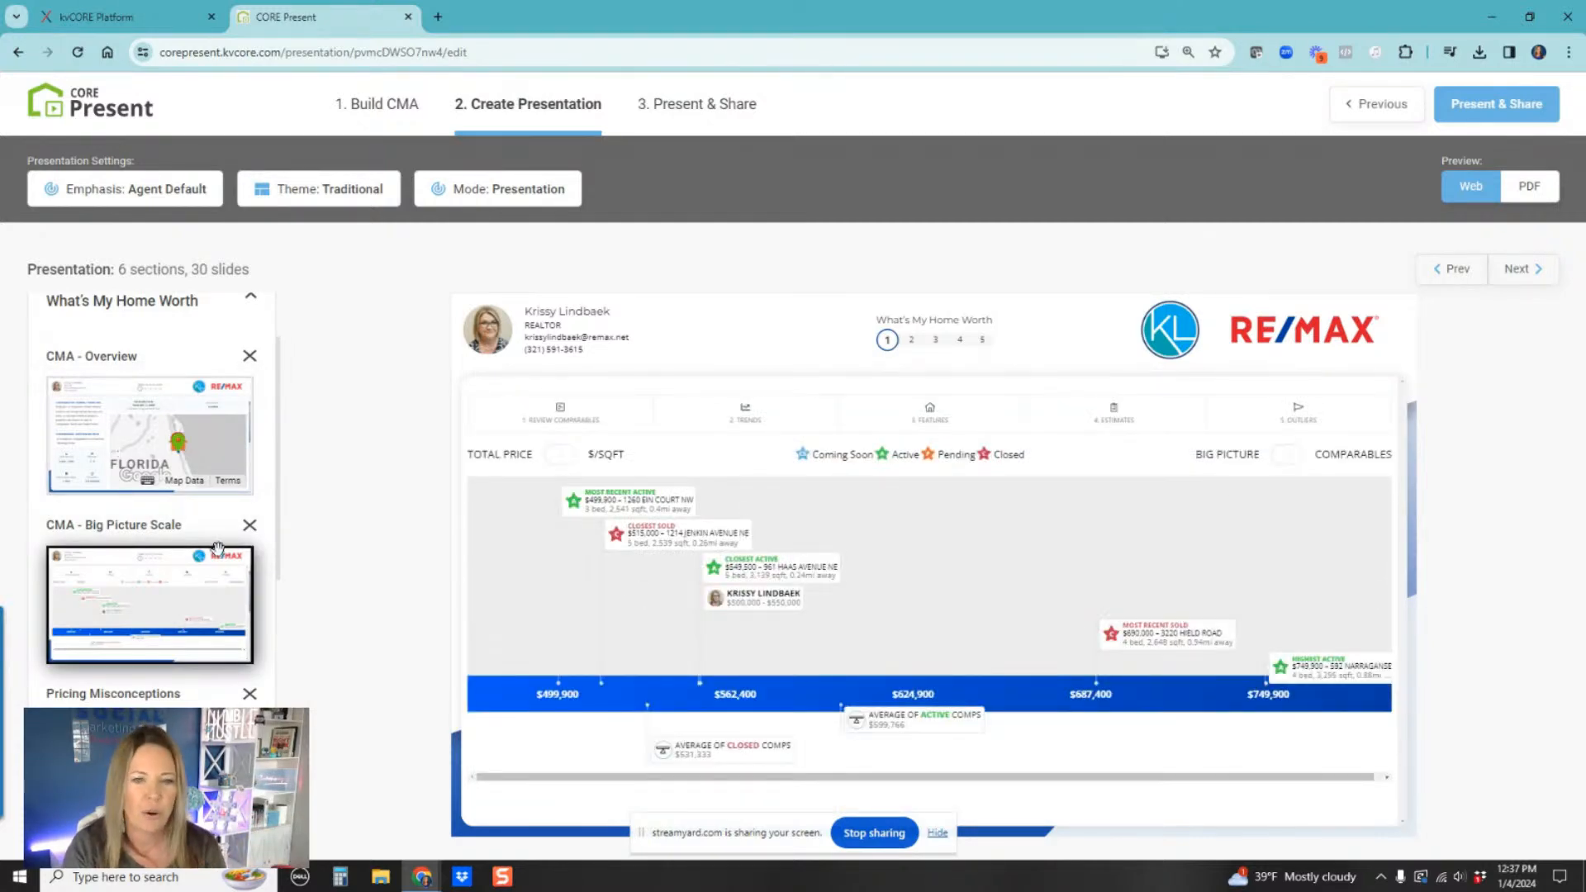
Step: Open the Next Steps thank-you slide, try its Get Started option, and close the resulting popup
scroll(189, 628, "down", 8)
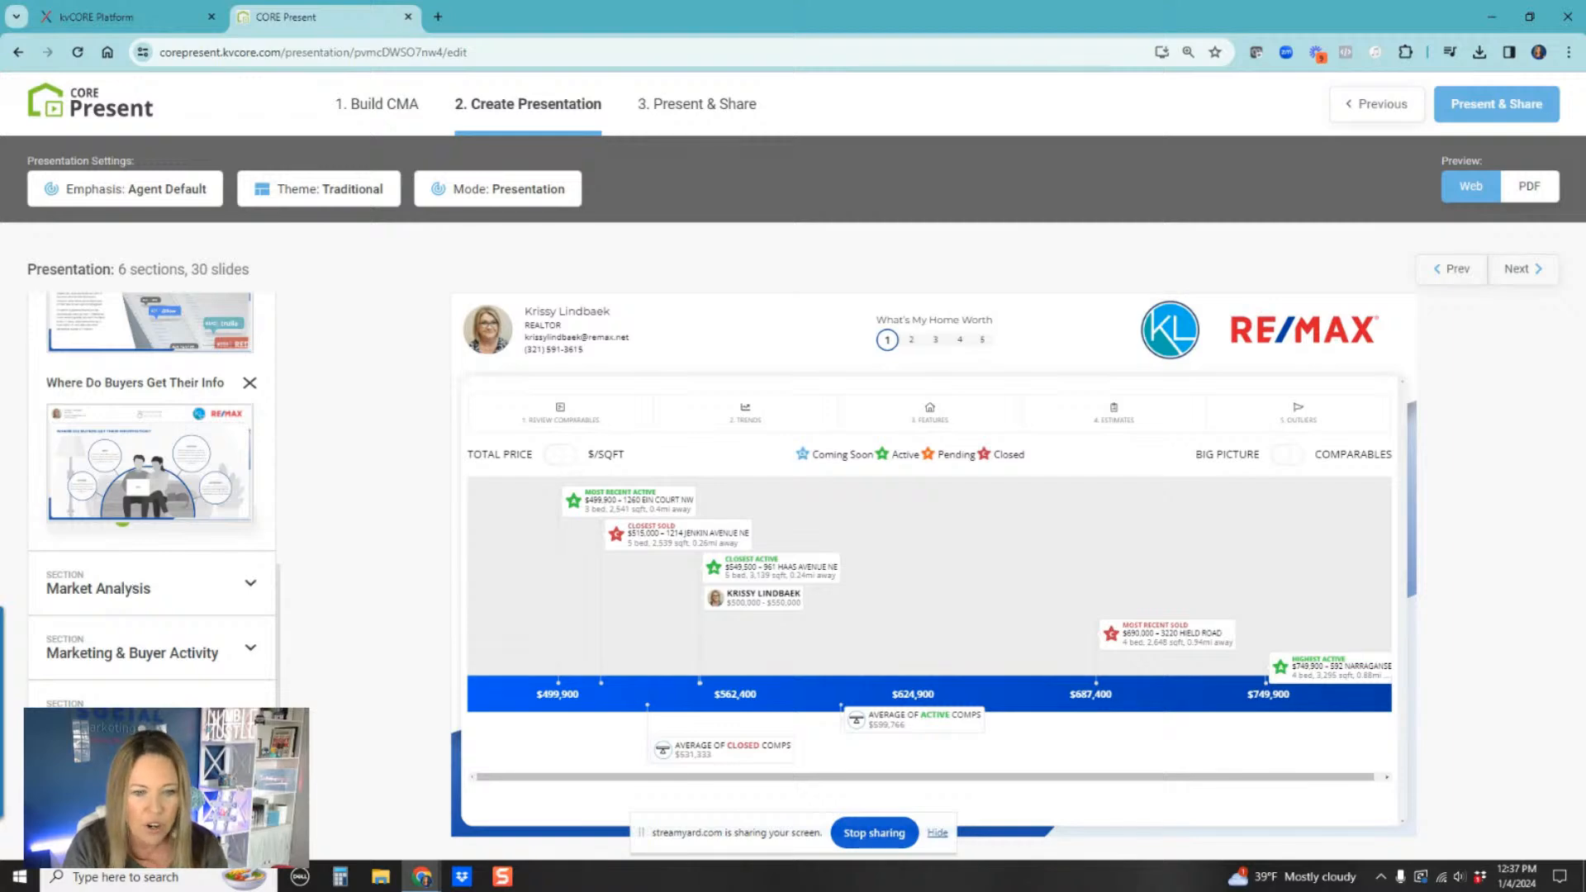
left_click(246, 776)
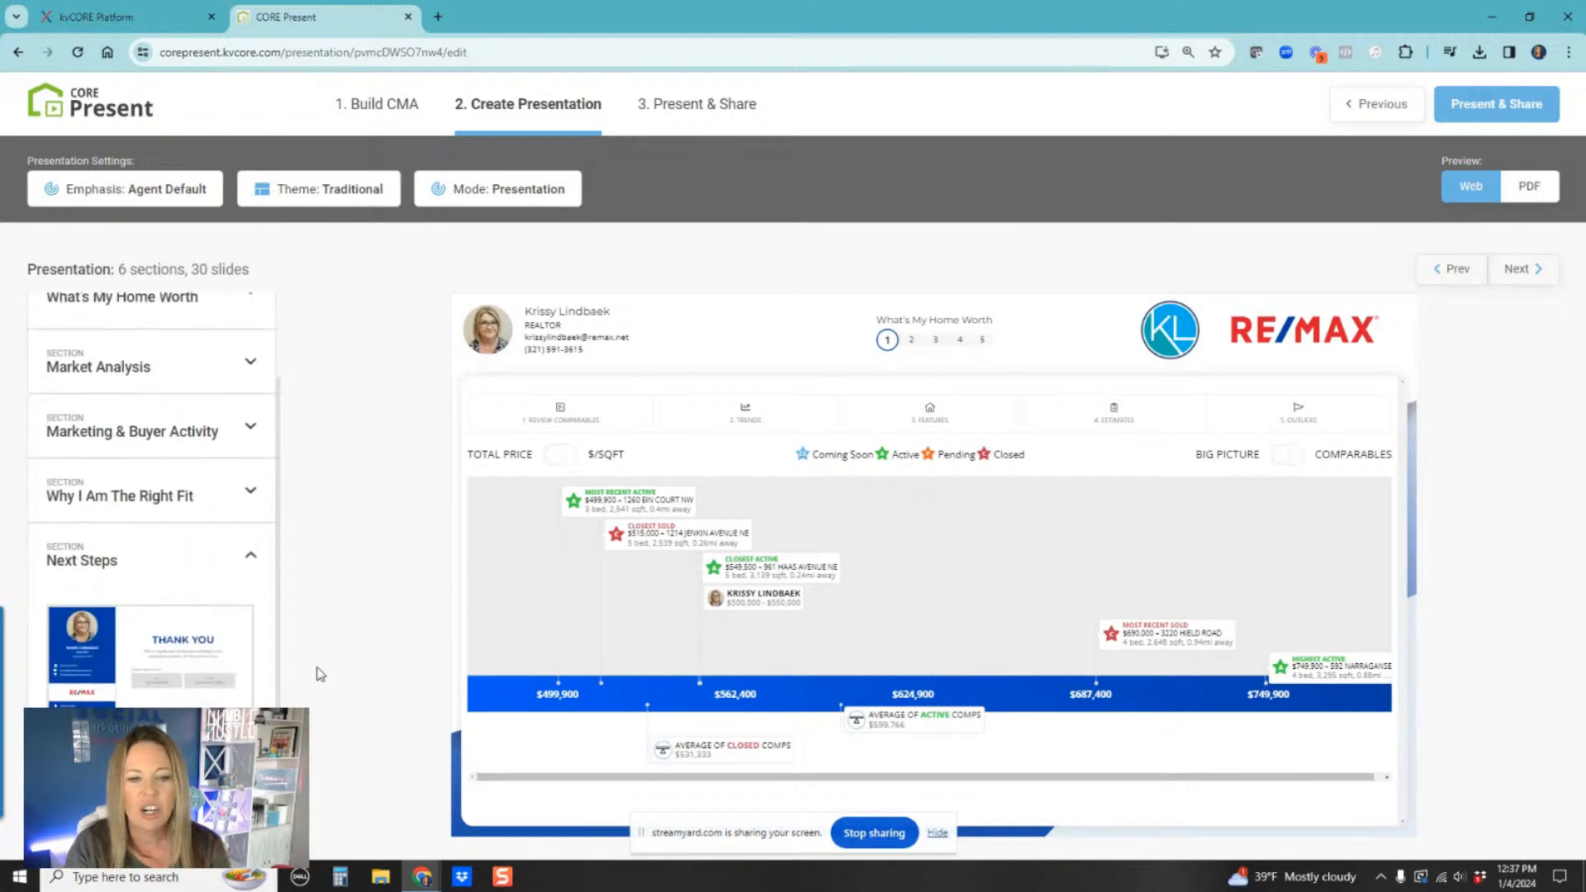
left_click(173, 685)
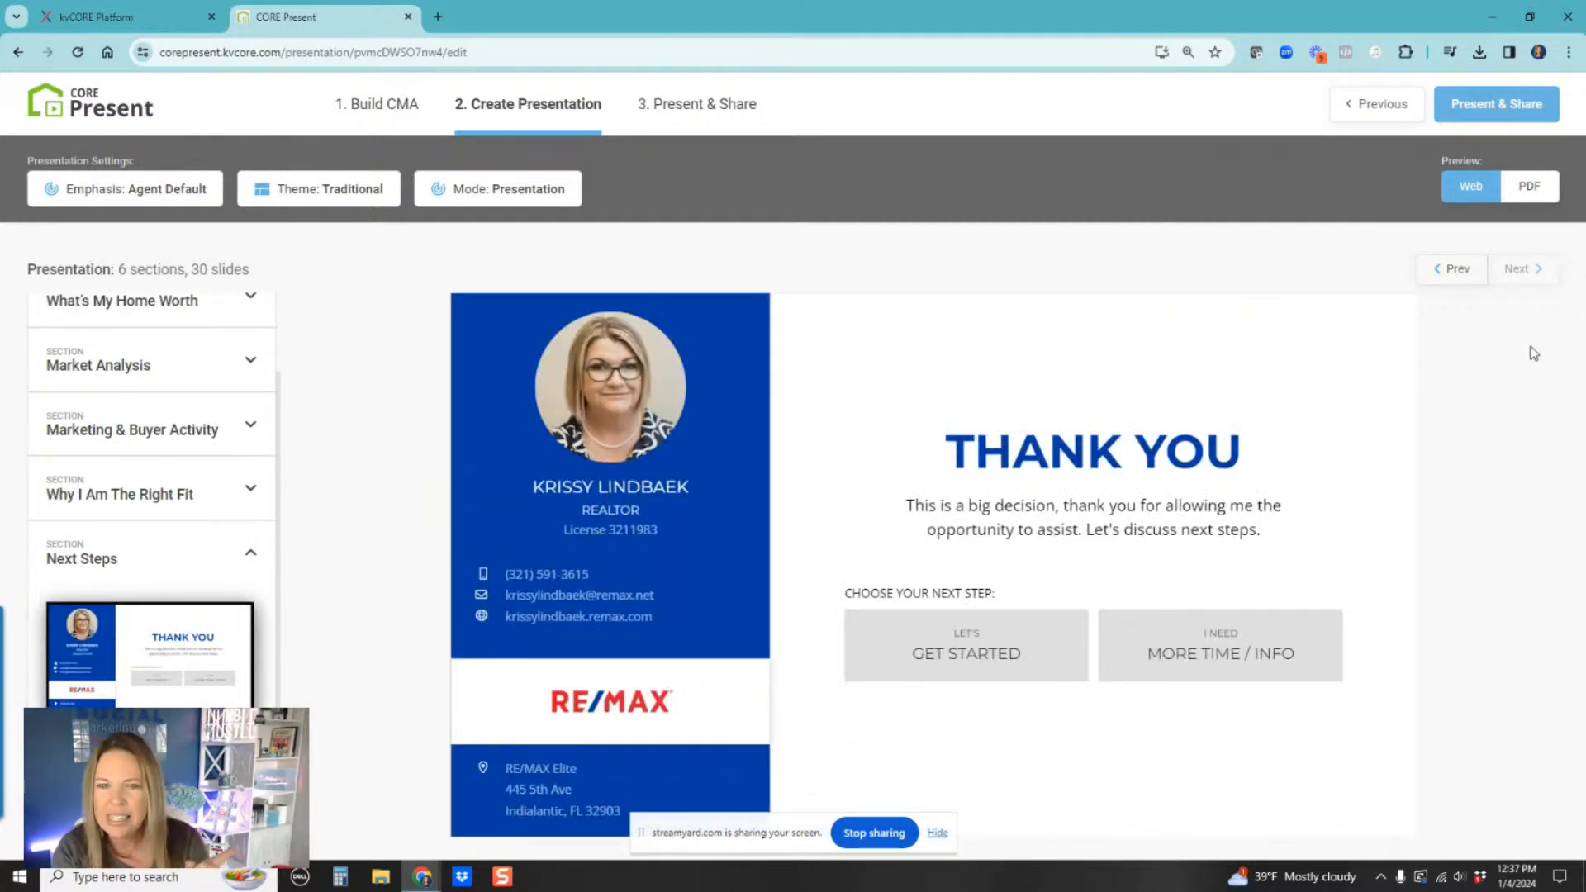
left_click(964, 659)
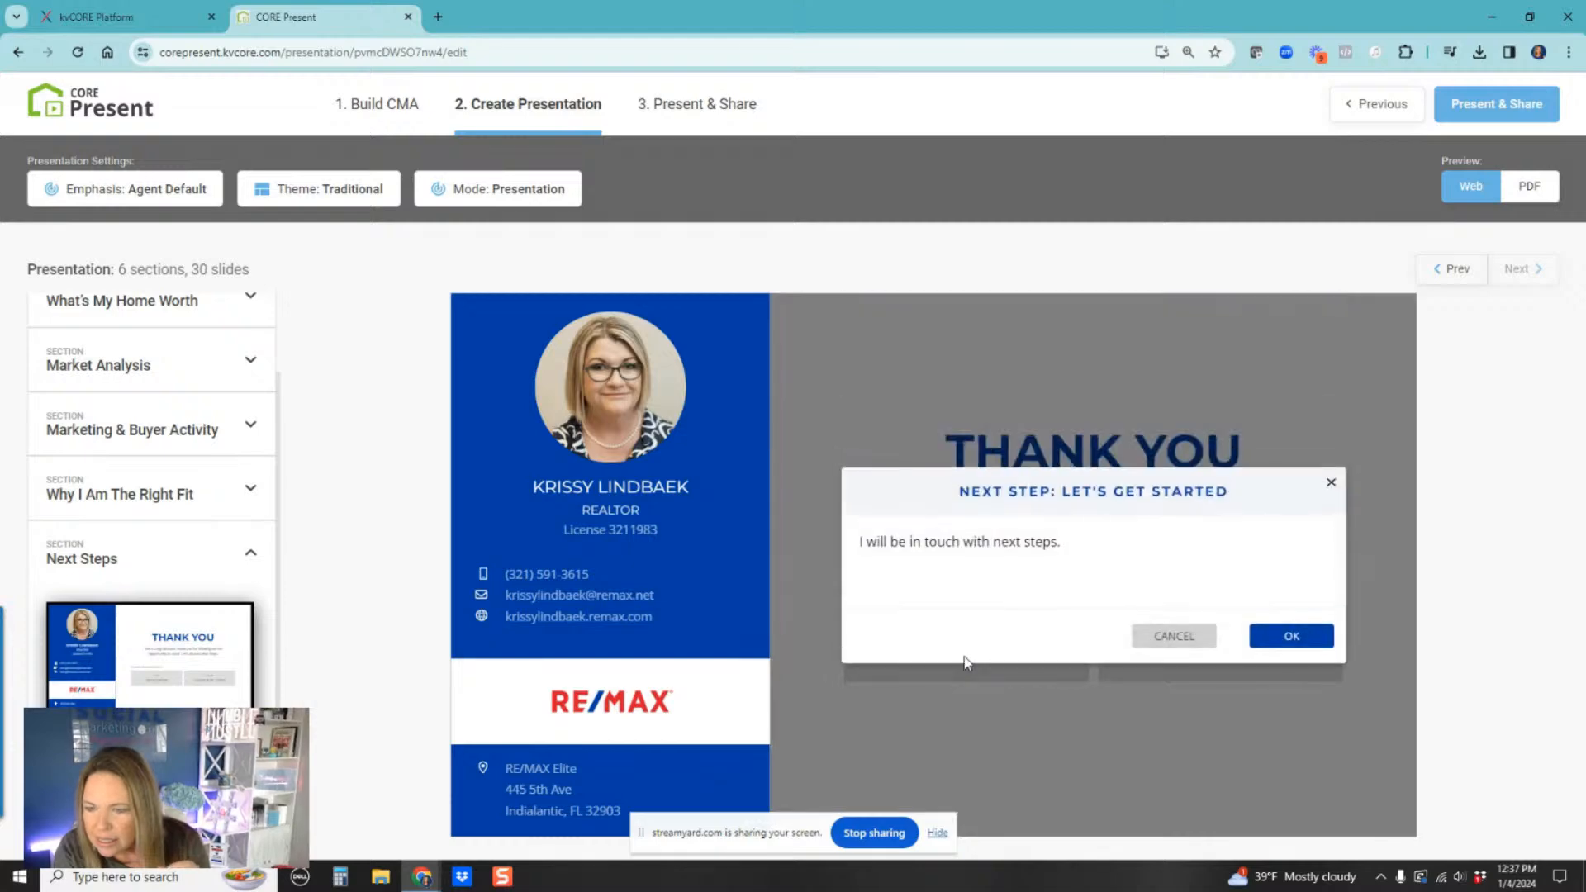
left_click(1331, 485)
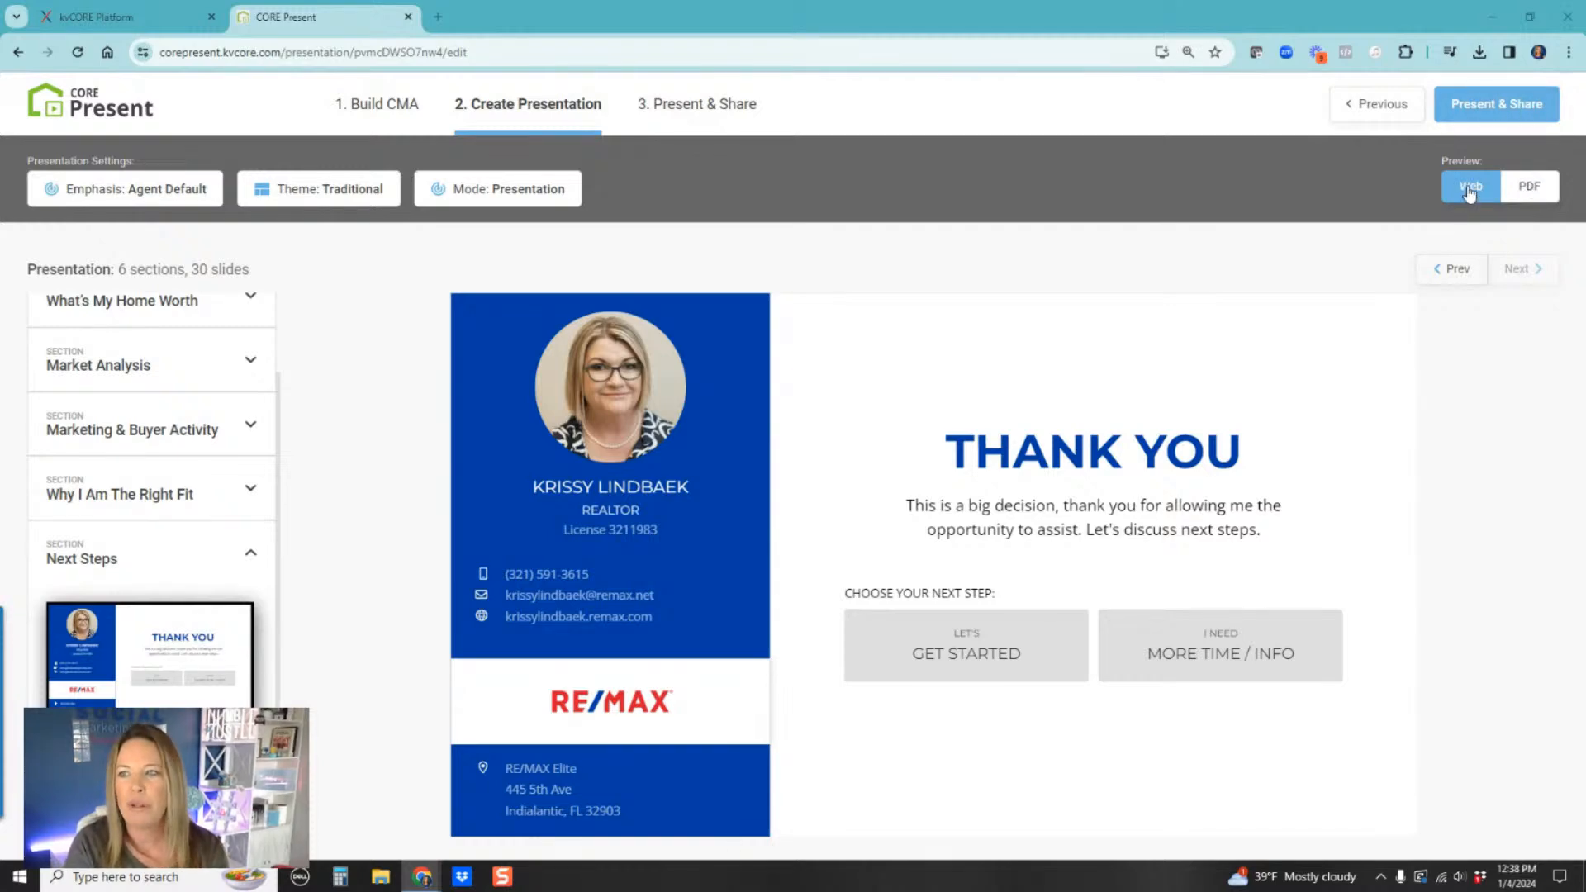
Step: Proceed to Present & Share and open, then close, the Add Listing Agreement Link dialog on the dashboard
left_click(1537, 114)
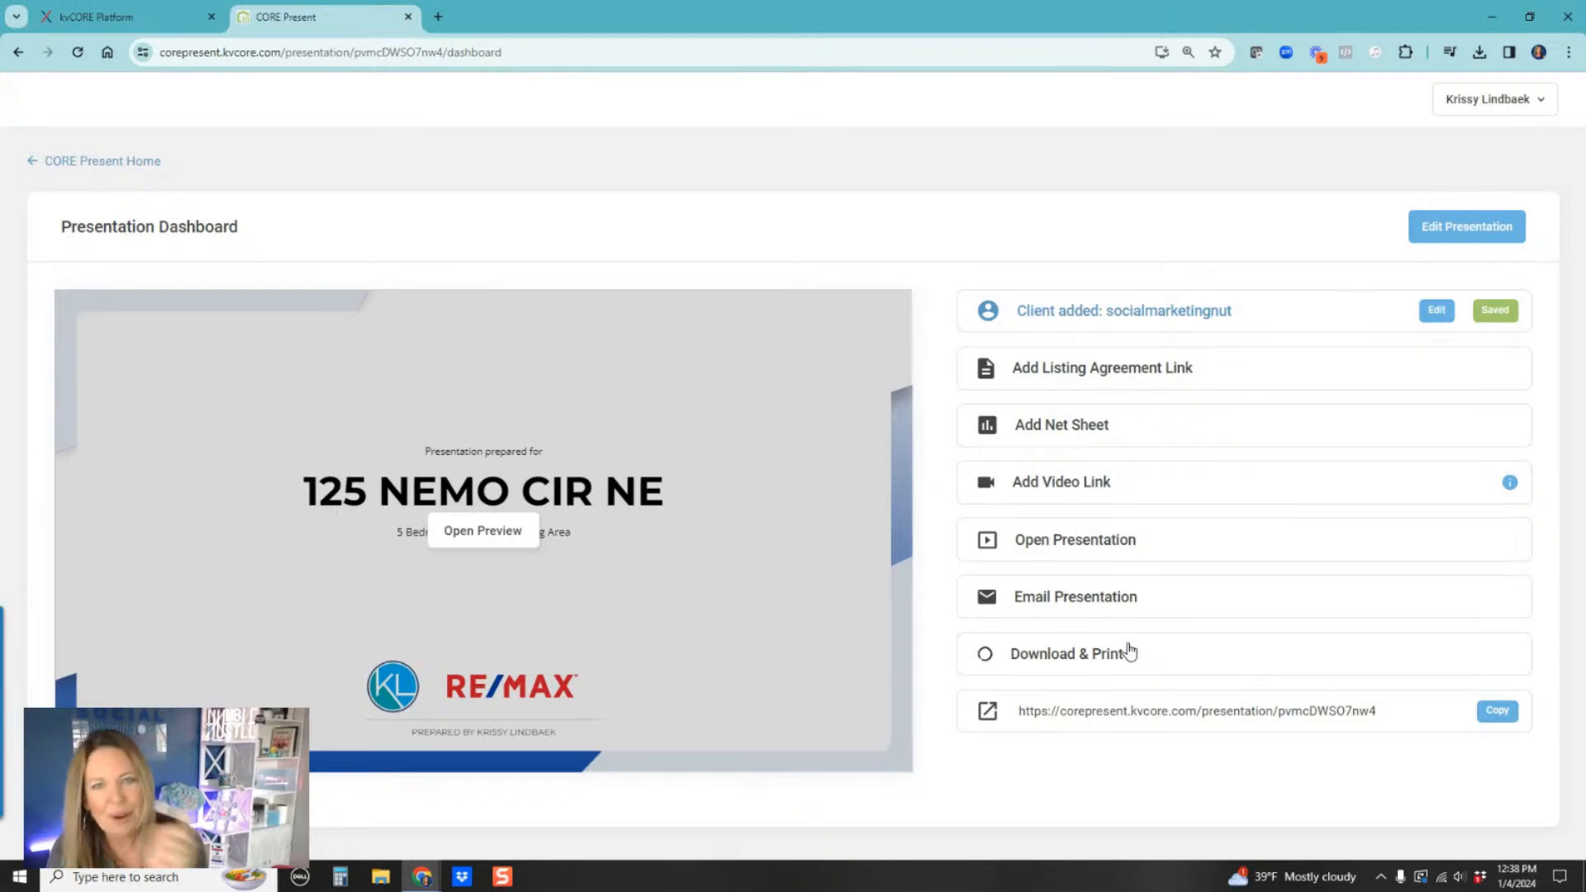
left_click(1112, 372)
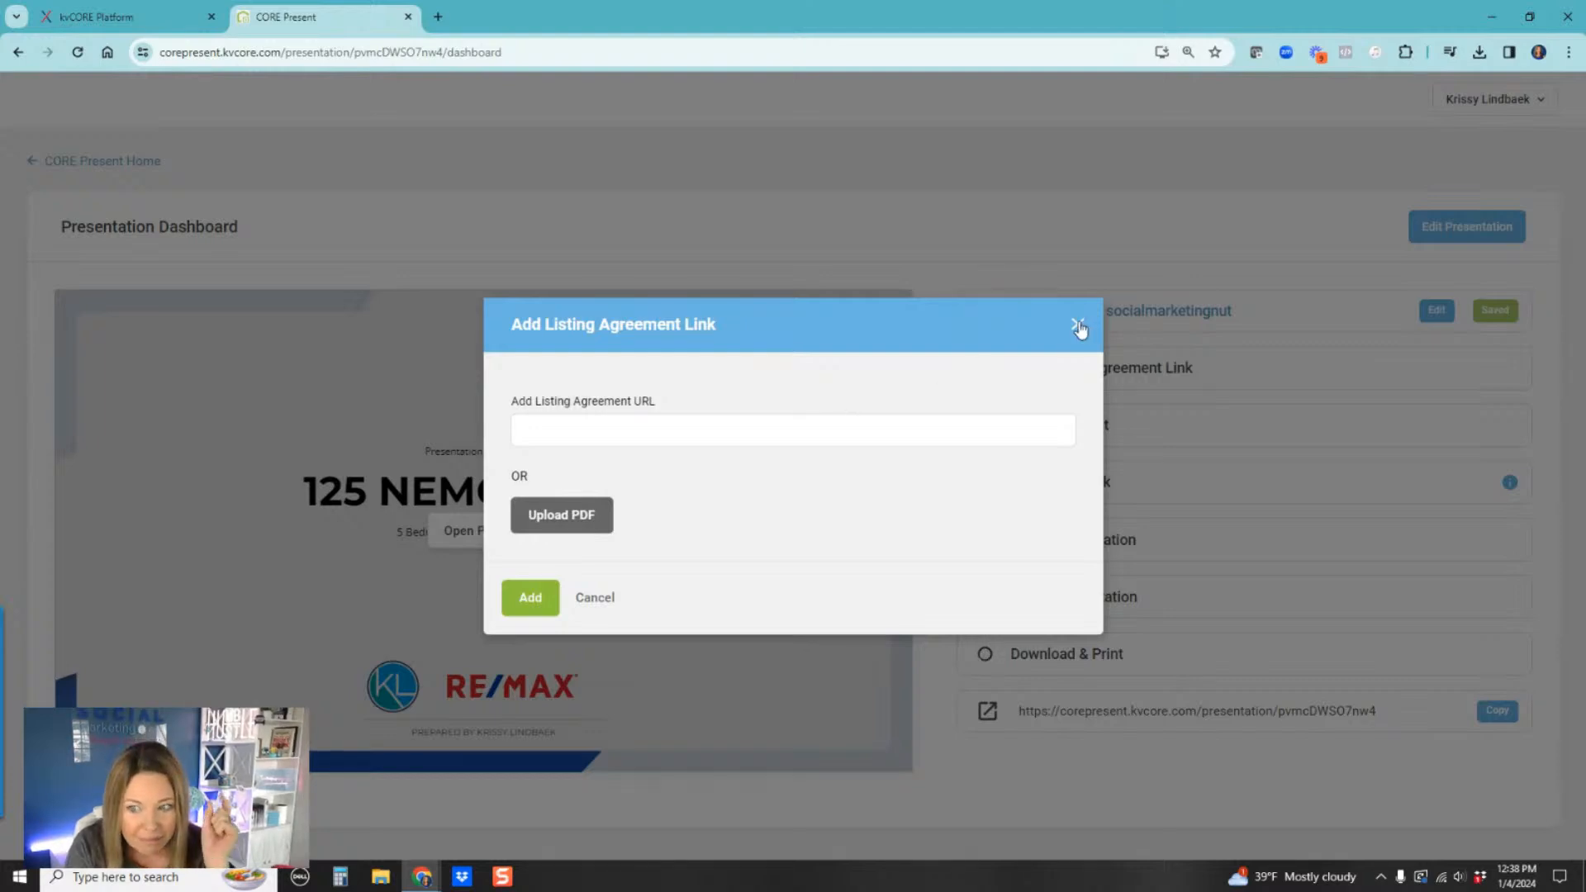
left_click_drag(1079, 328, 544, 514)
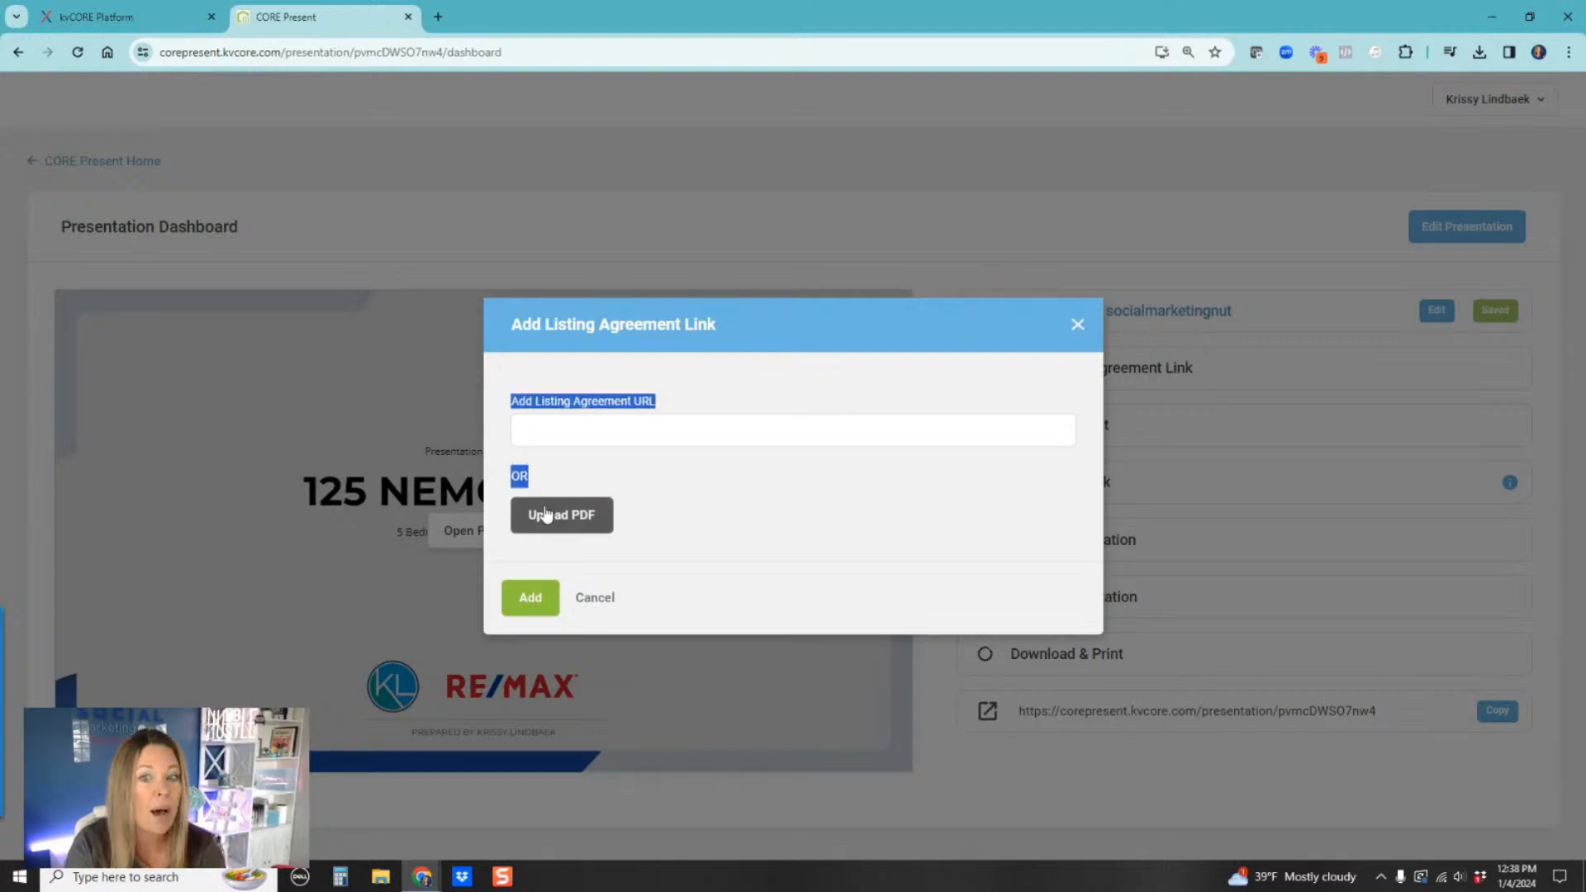
left_click(1093, 319)
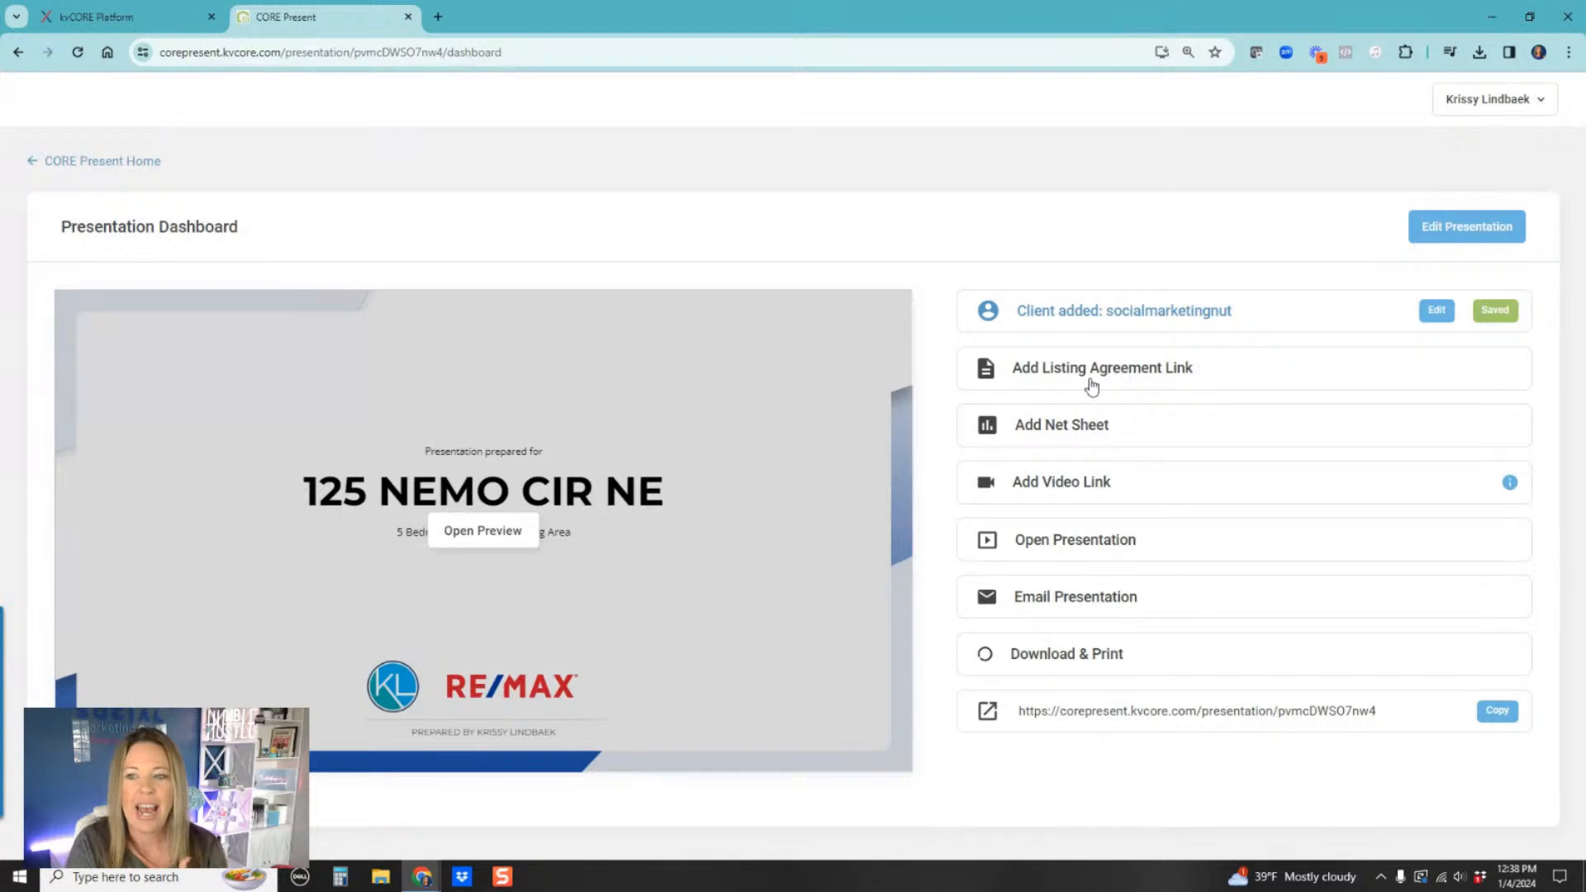
Step: Review the Create Net Sheet form and the Add Video Link dialog, closing each without adding anything
left_click(1078, 424)
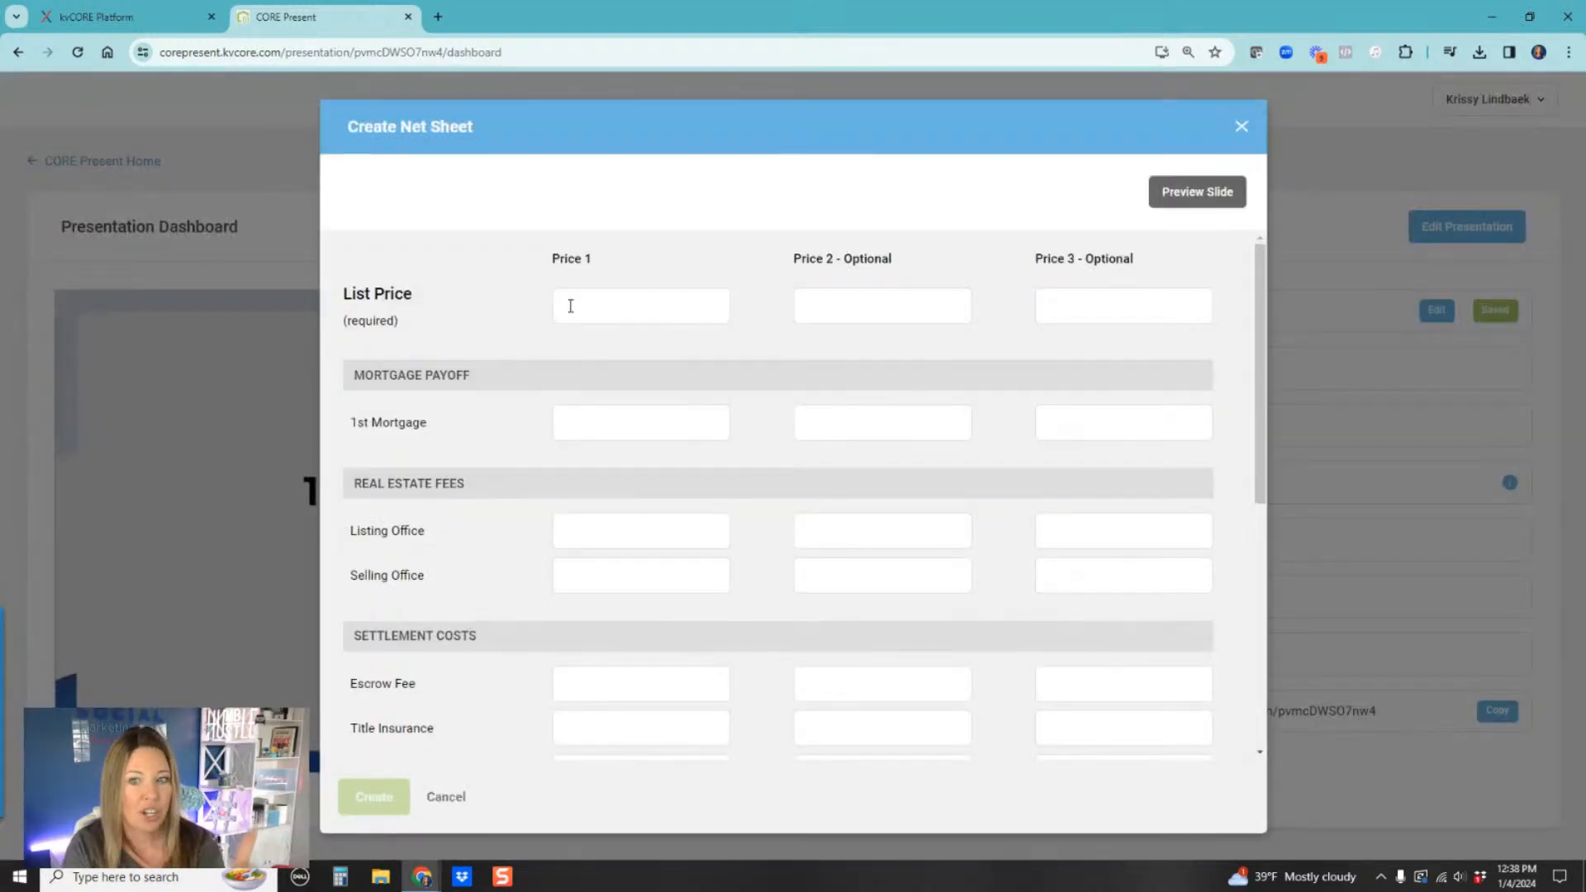
scroll(743, 454, "down", 6)
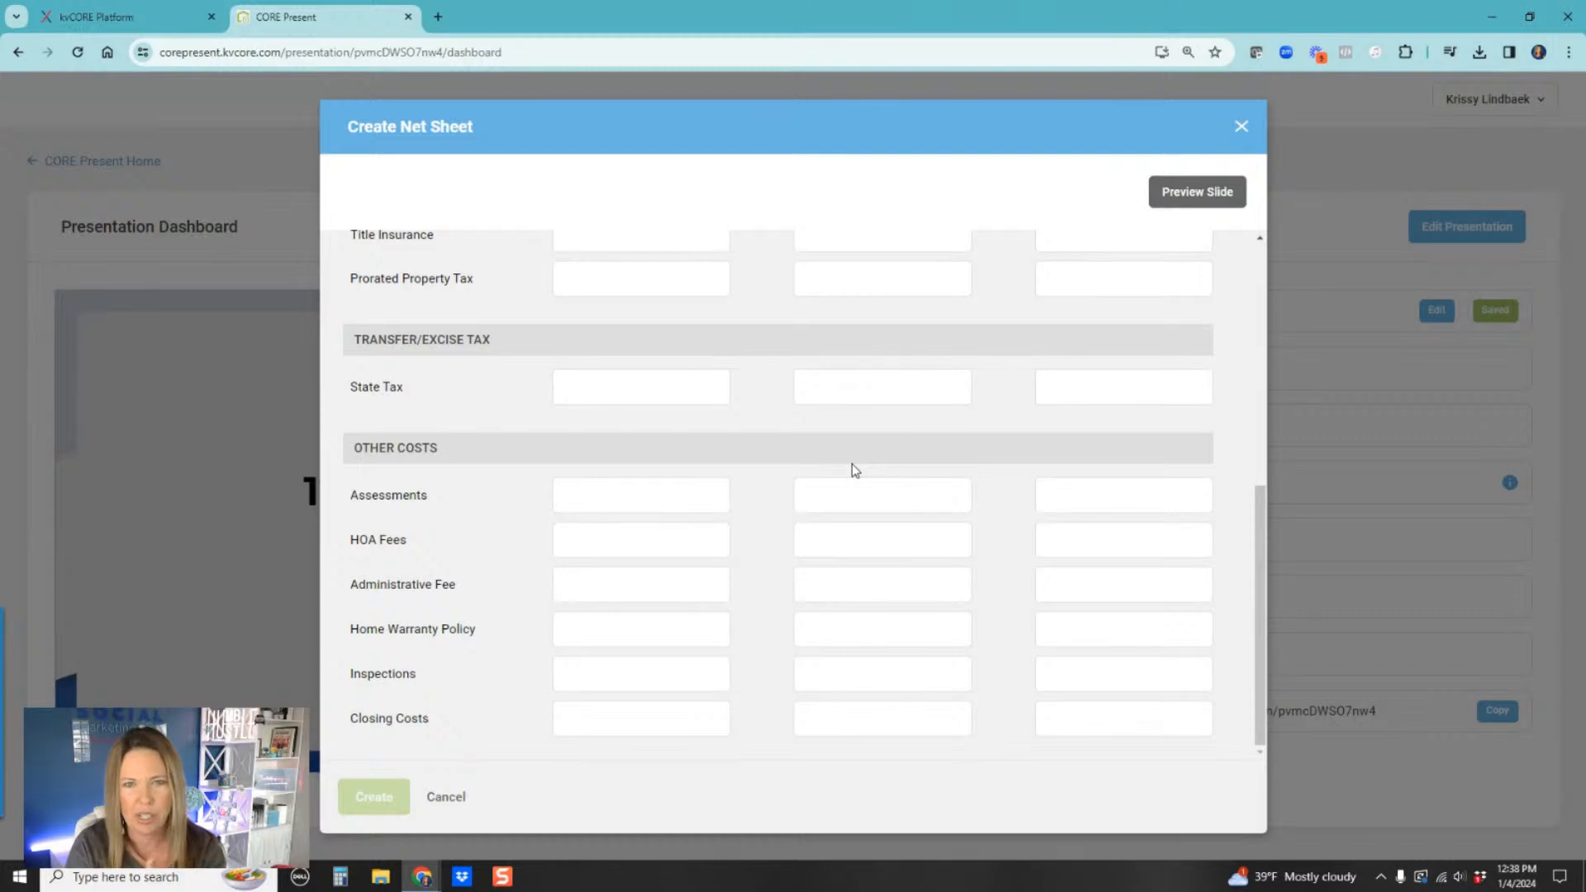
left_click(1242, 127)
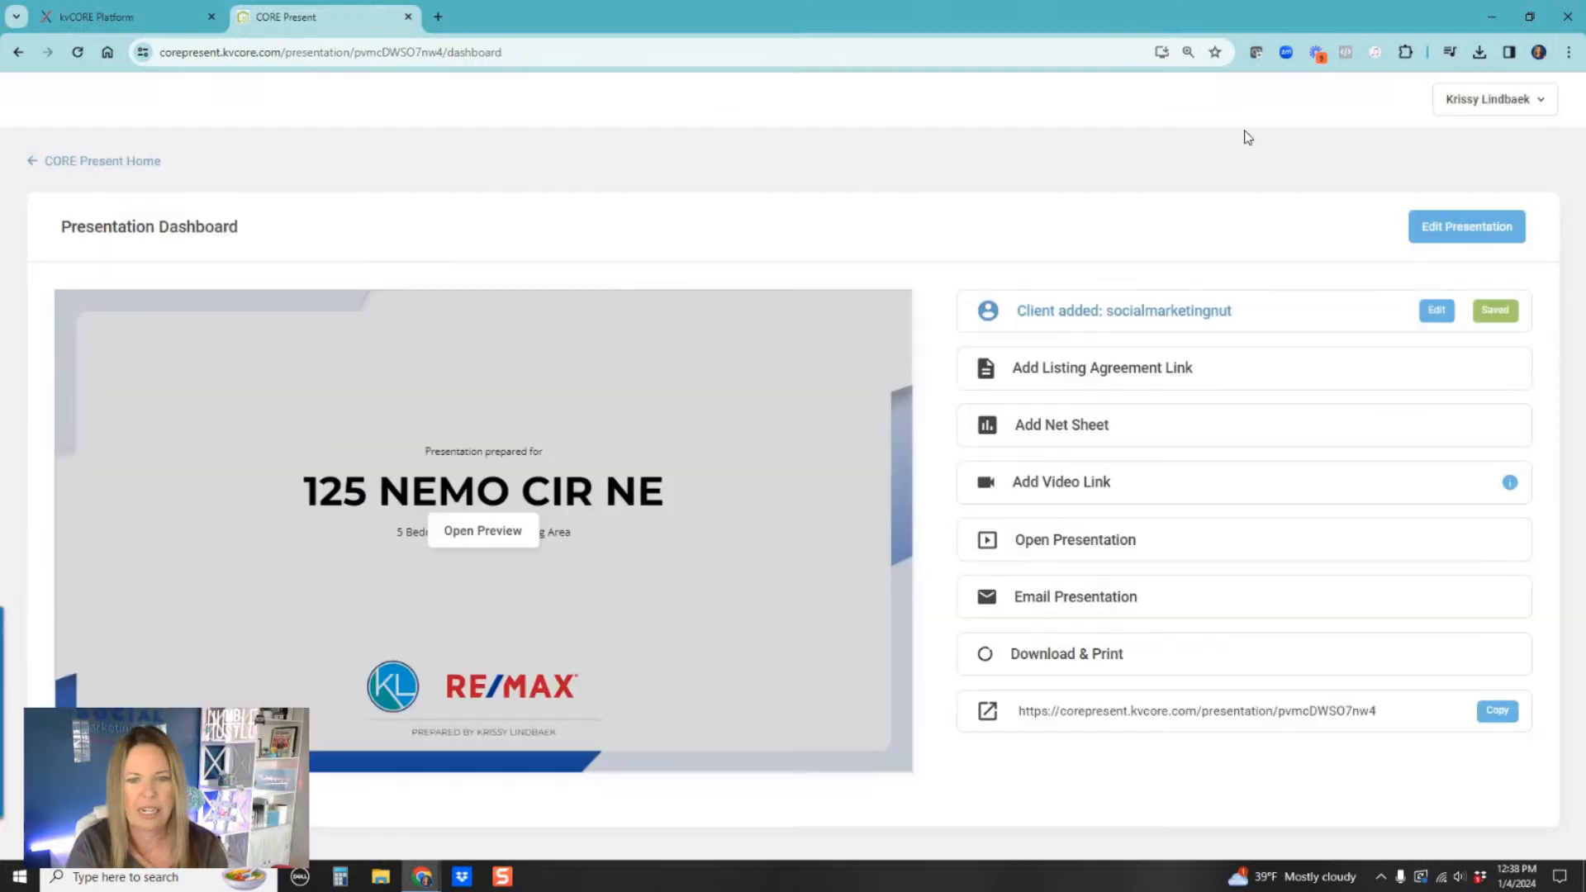
left_click(1040, 484)
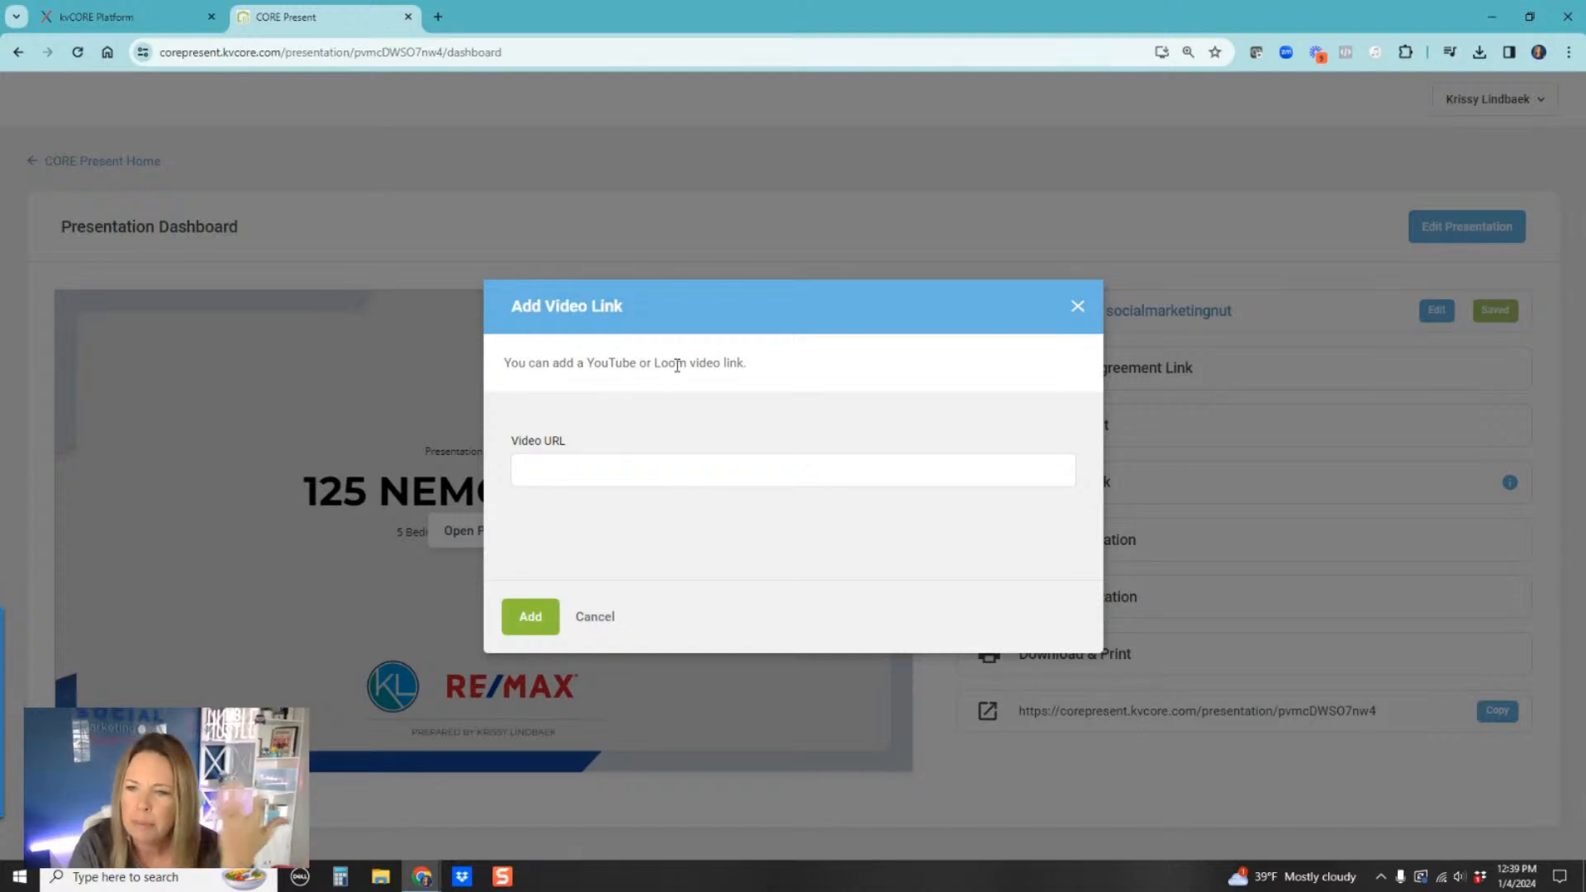
left_click(1078, 309)
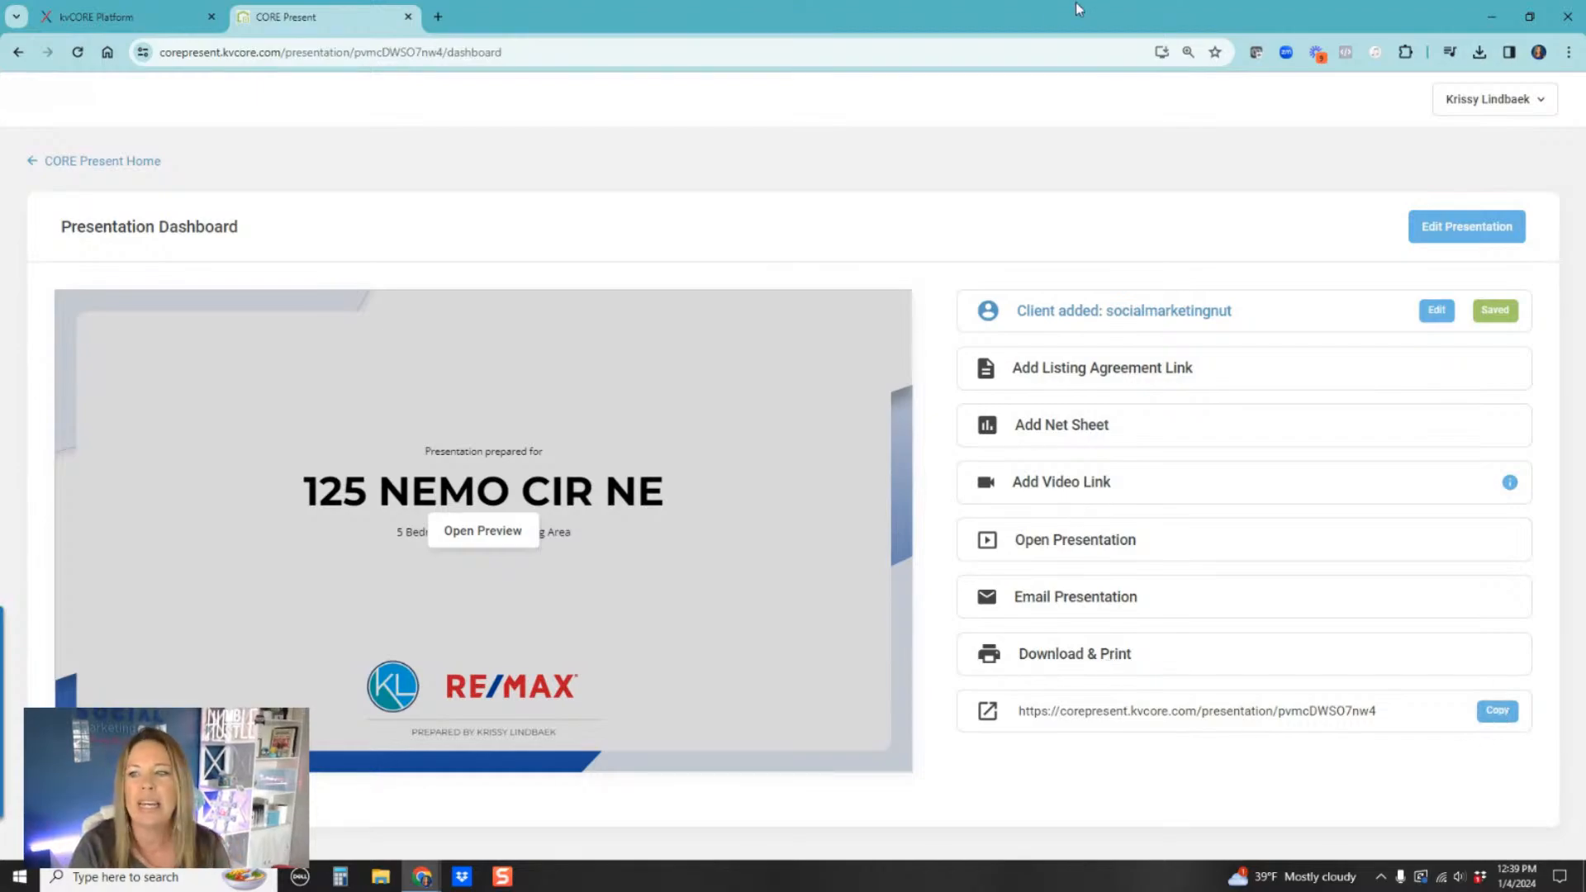
Step: Open the copied presentation link in a new browser tab
left_click(438, 17)
key("Return")
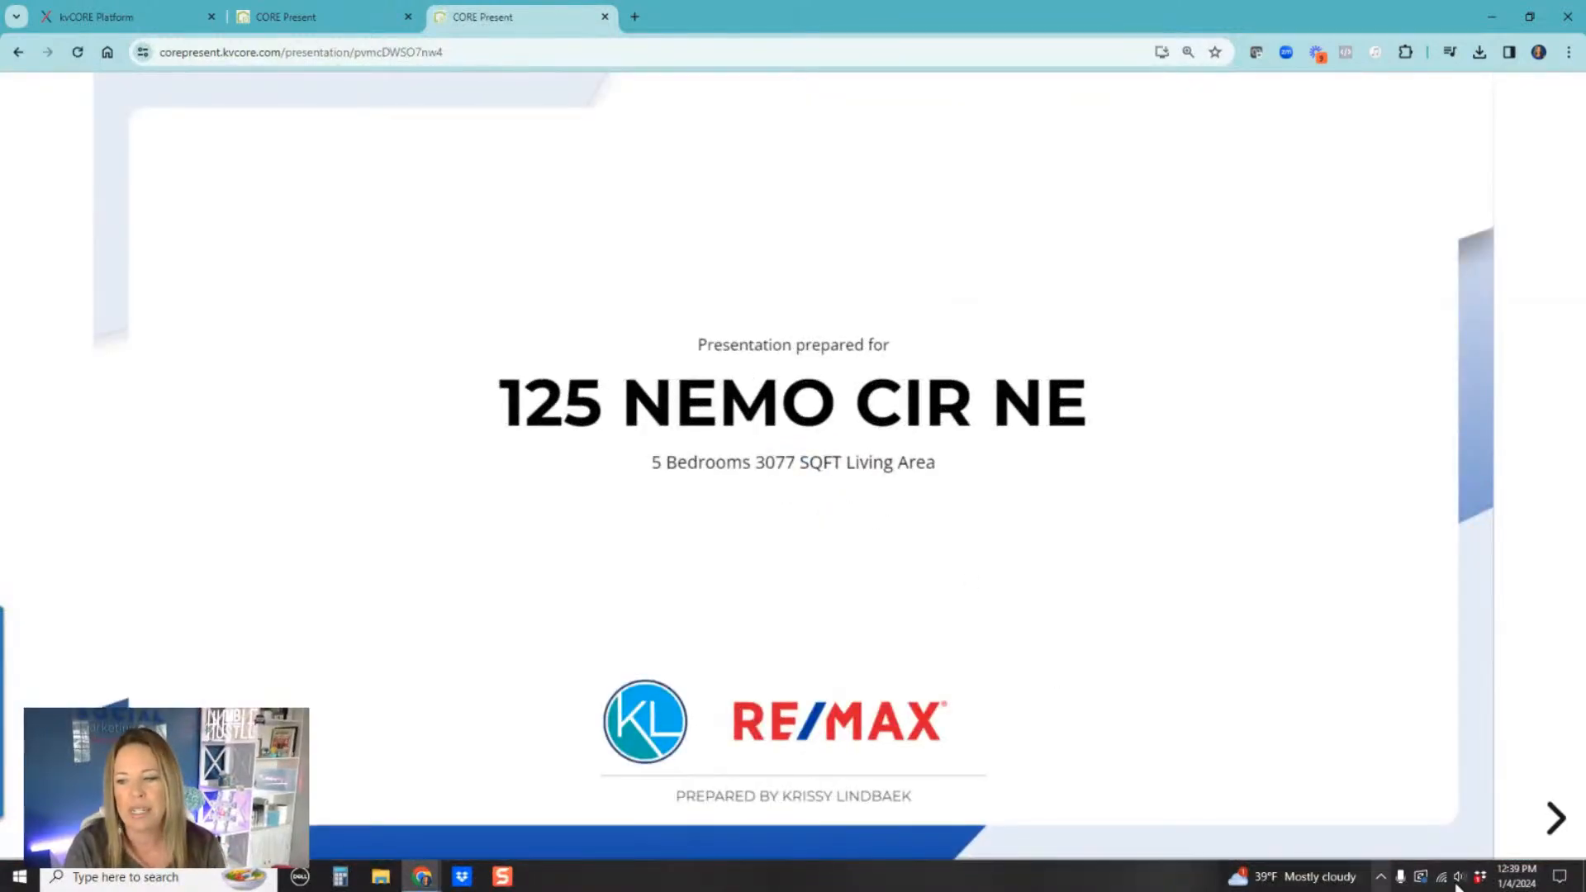
Step: Page through the live presentation slides to the buyer activity funnel and examine its buyer examples
left_click(1558, 818)
left_click(1554, 818)
left_click(1553, 818)
left_click(1553, 818)
left_click(1554, 818)
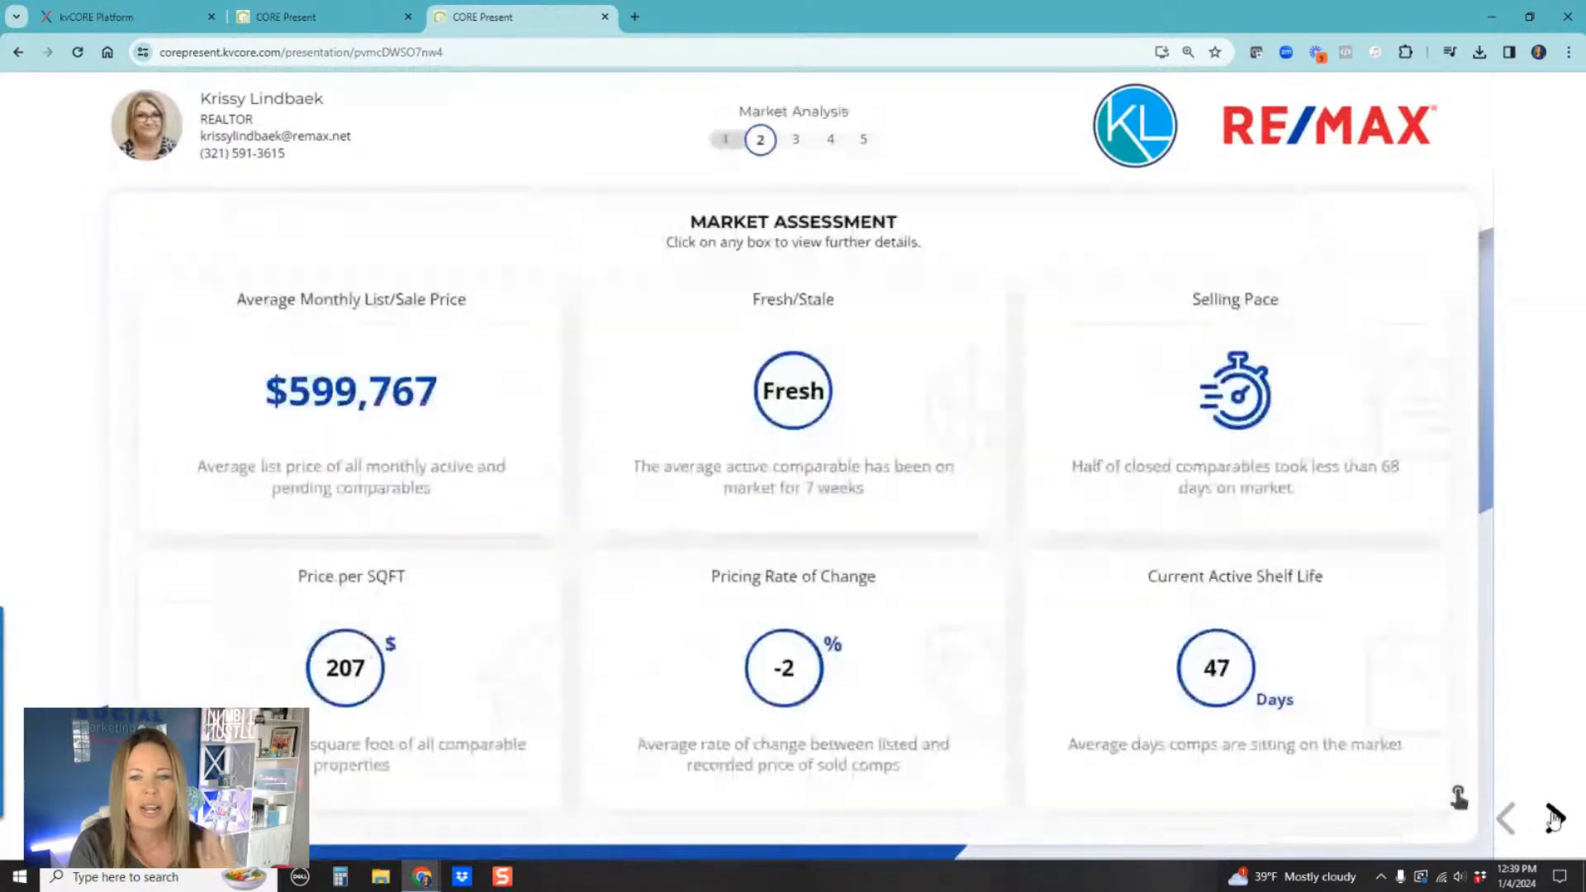
left_click(1553, 818)
left_click(1553, 818)
left_click(1554, 818)
left_click(1553, 818)
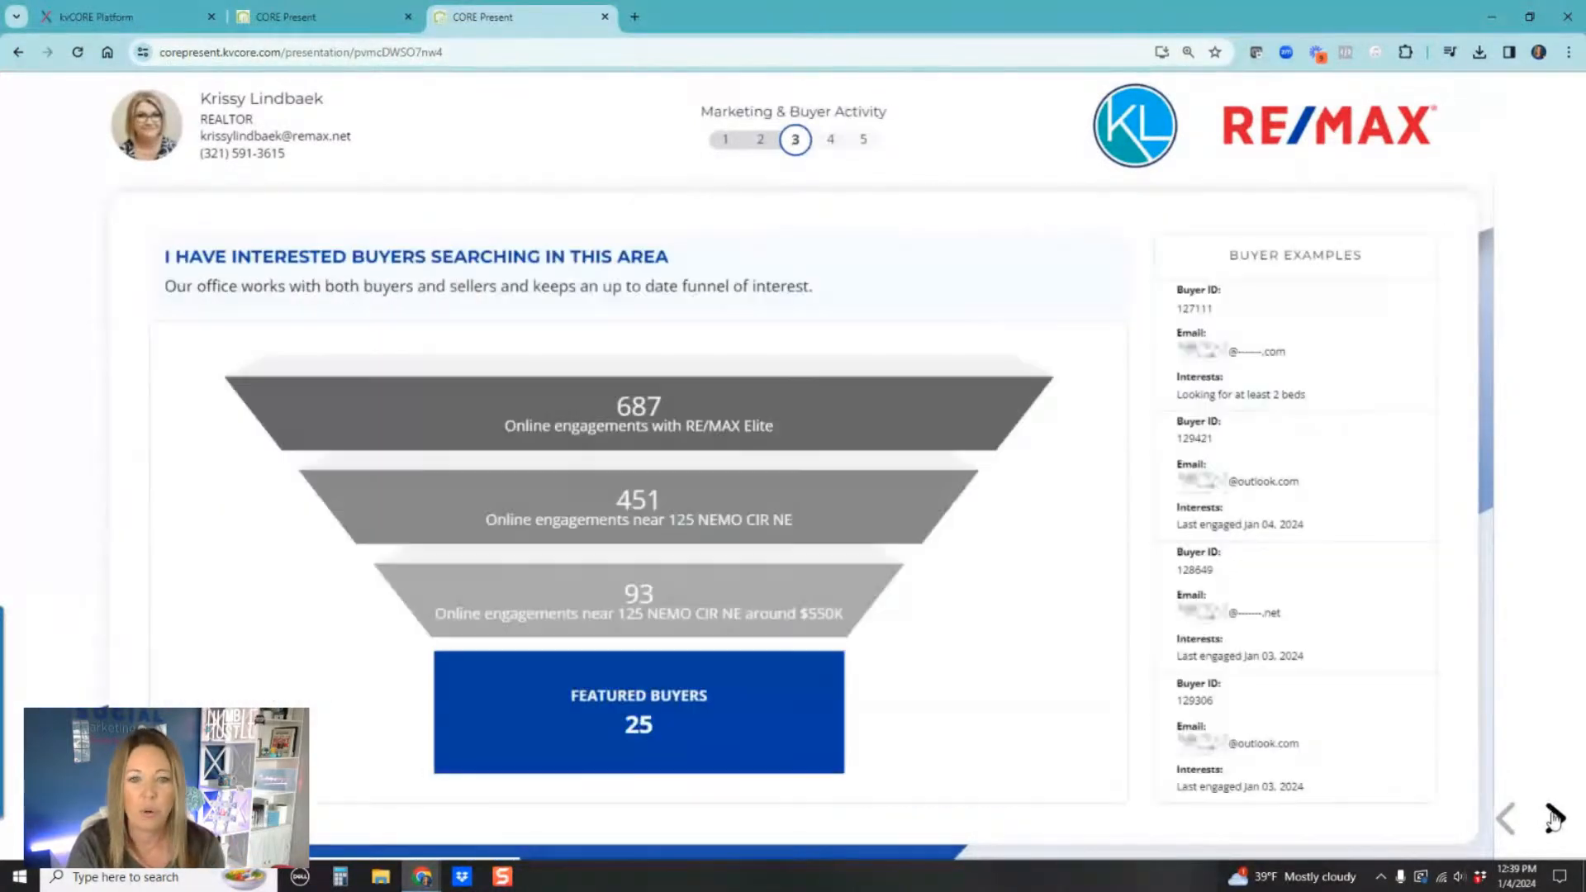
left_click(1554, 818)
left_click(1510, 822)
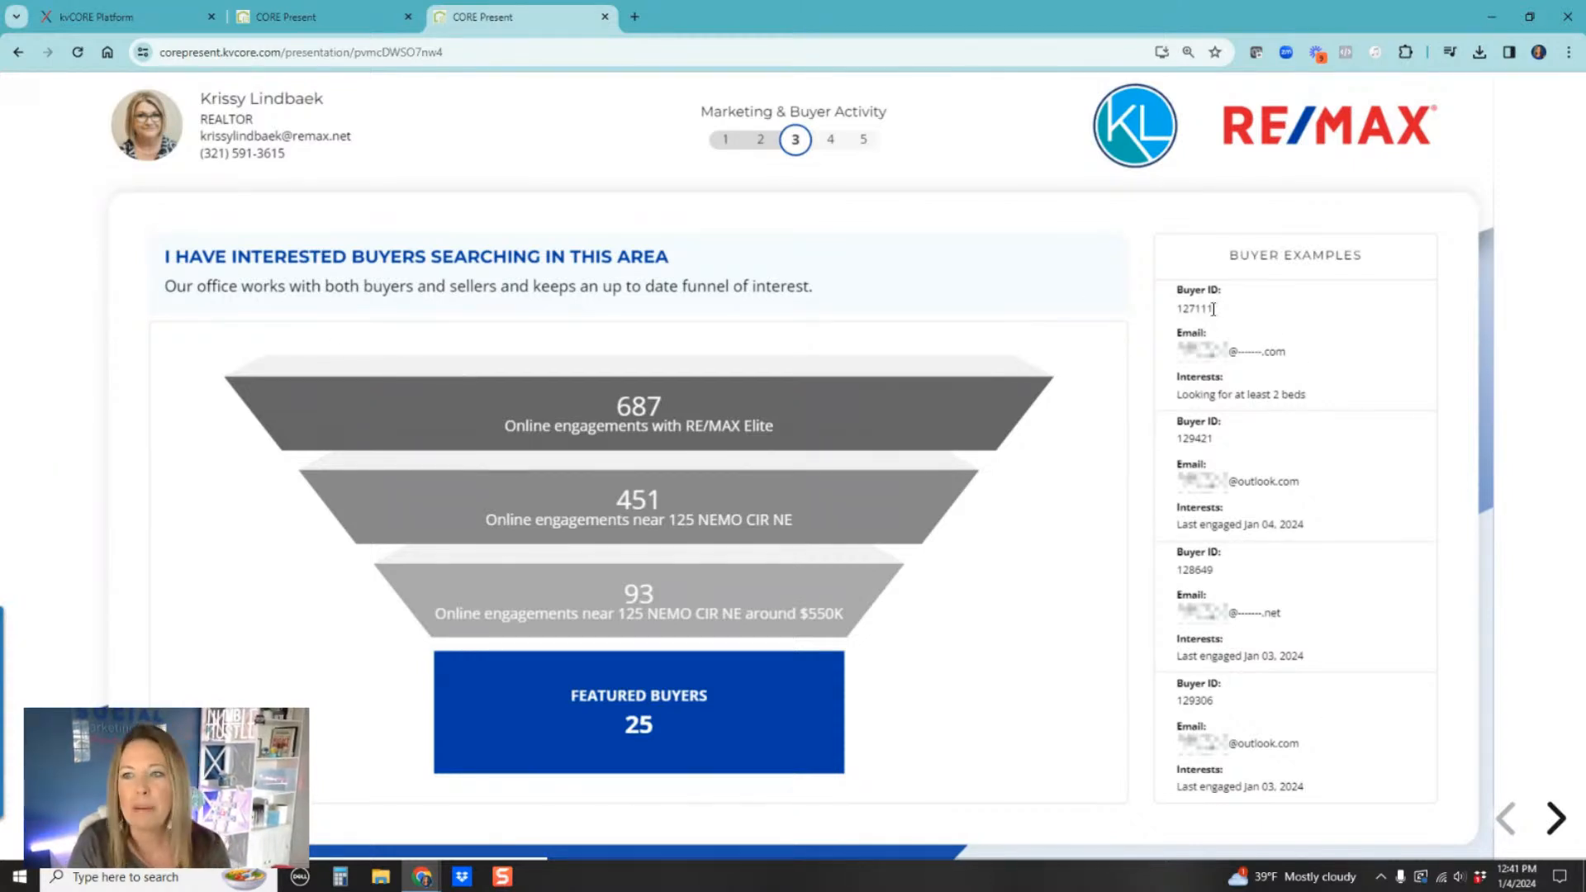
left_click_drag(1214, 309, 1179, 309)
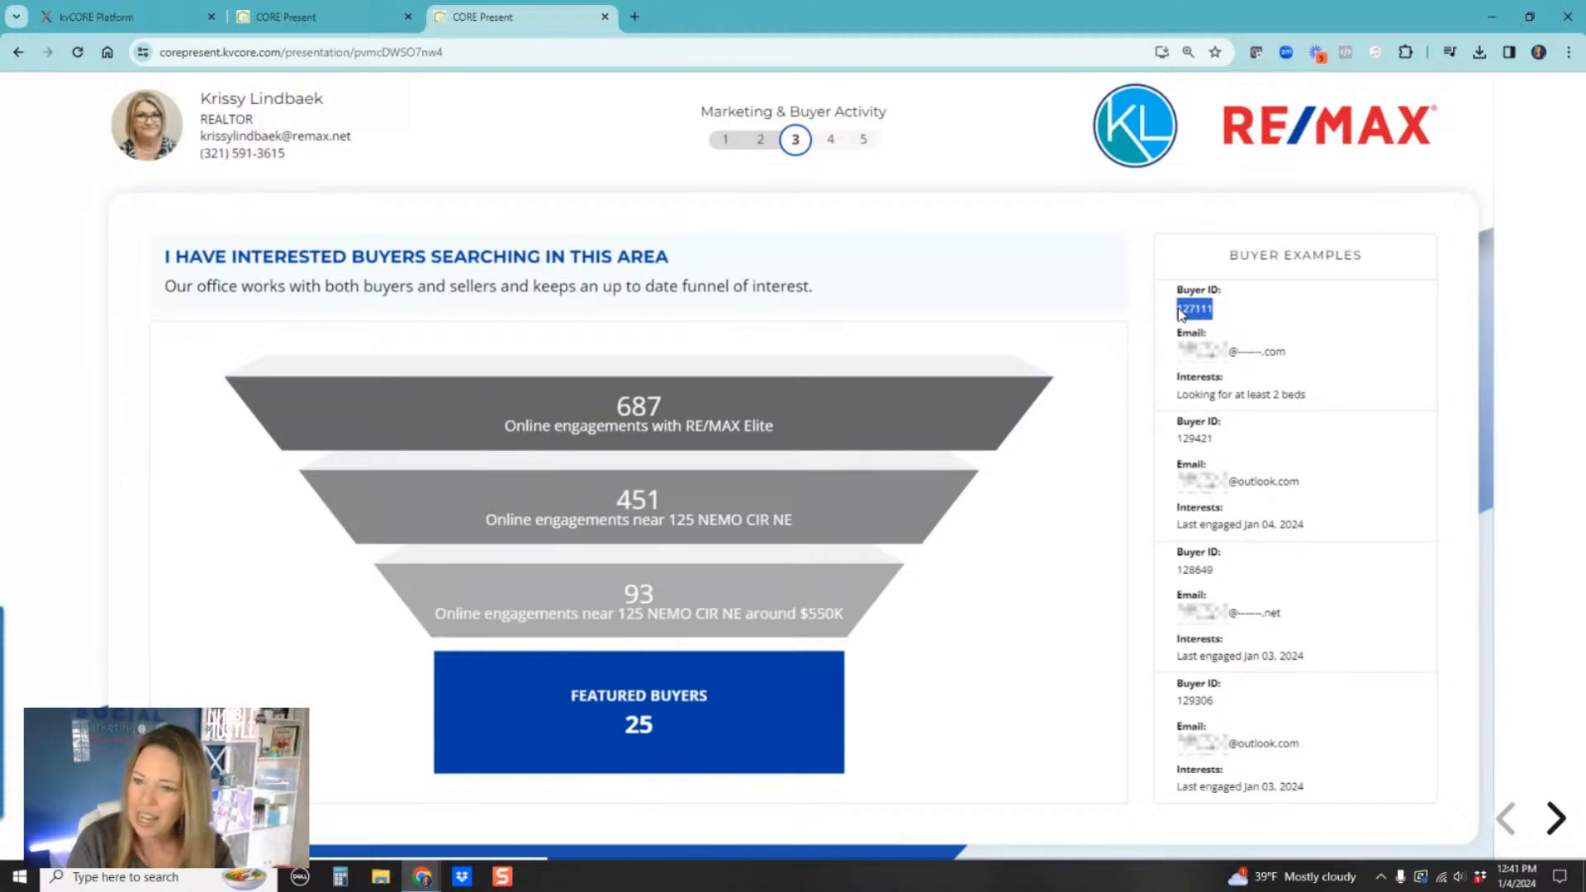
Step: Continue paging through the marketing and Why I Am The Right Fit slides to the slide navigation menu
left_click(1556, 822)
left_click(1556, 822)
left_click(1556, 822)
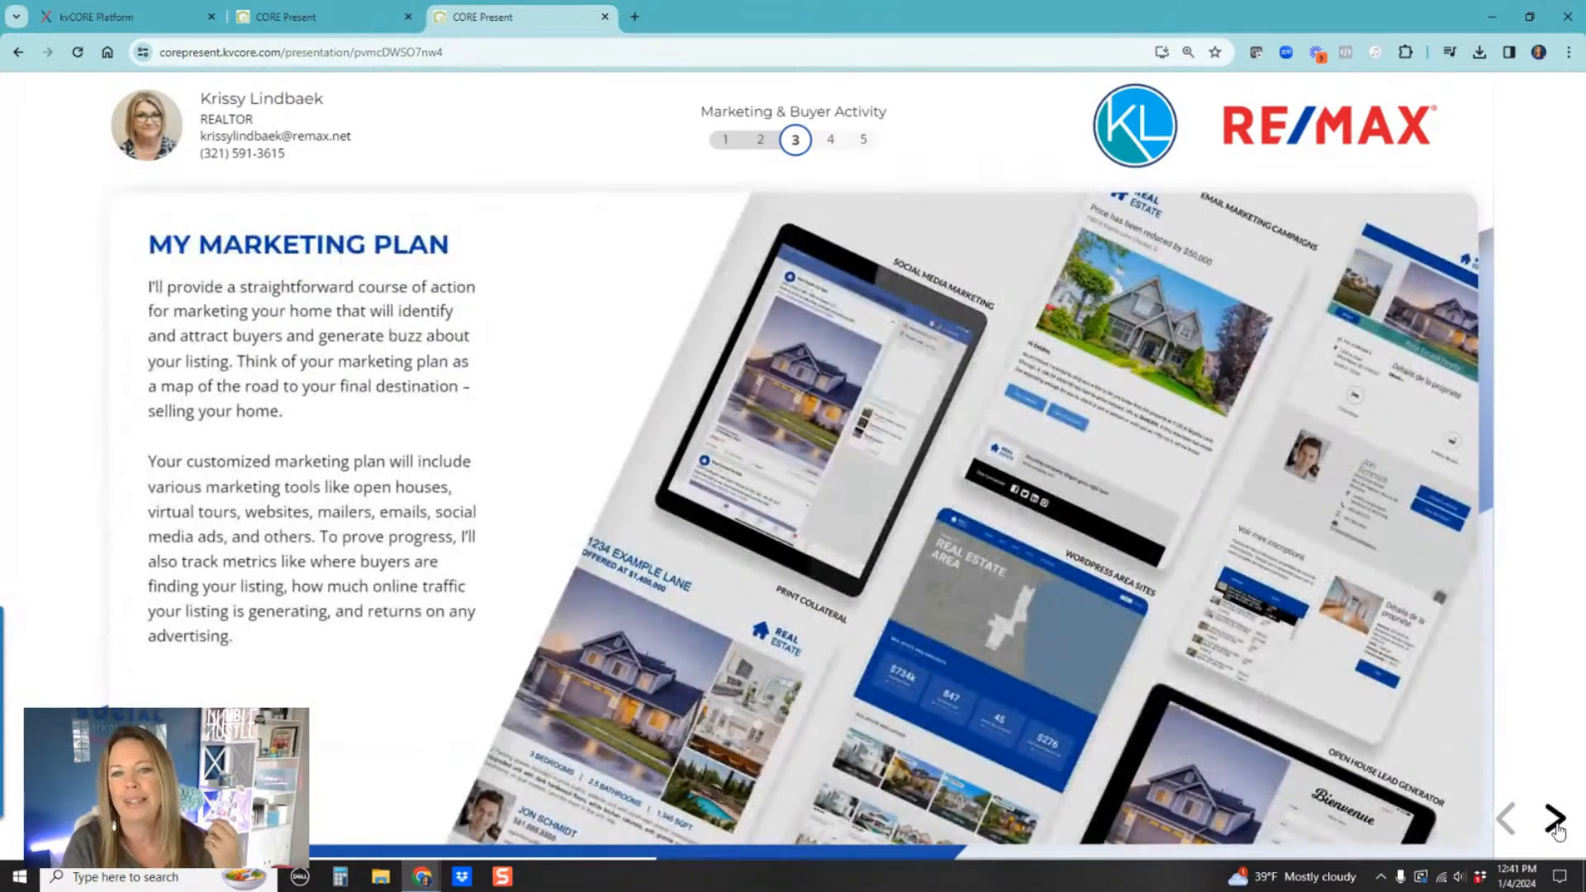
left_click(1556, 823)
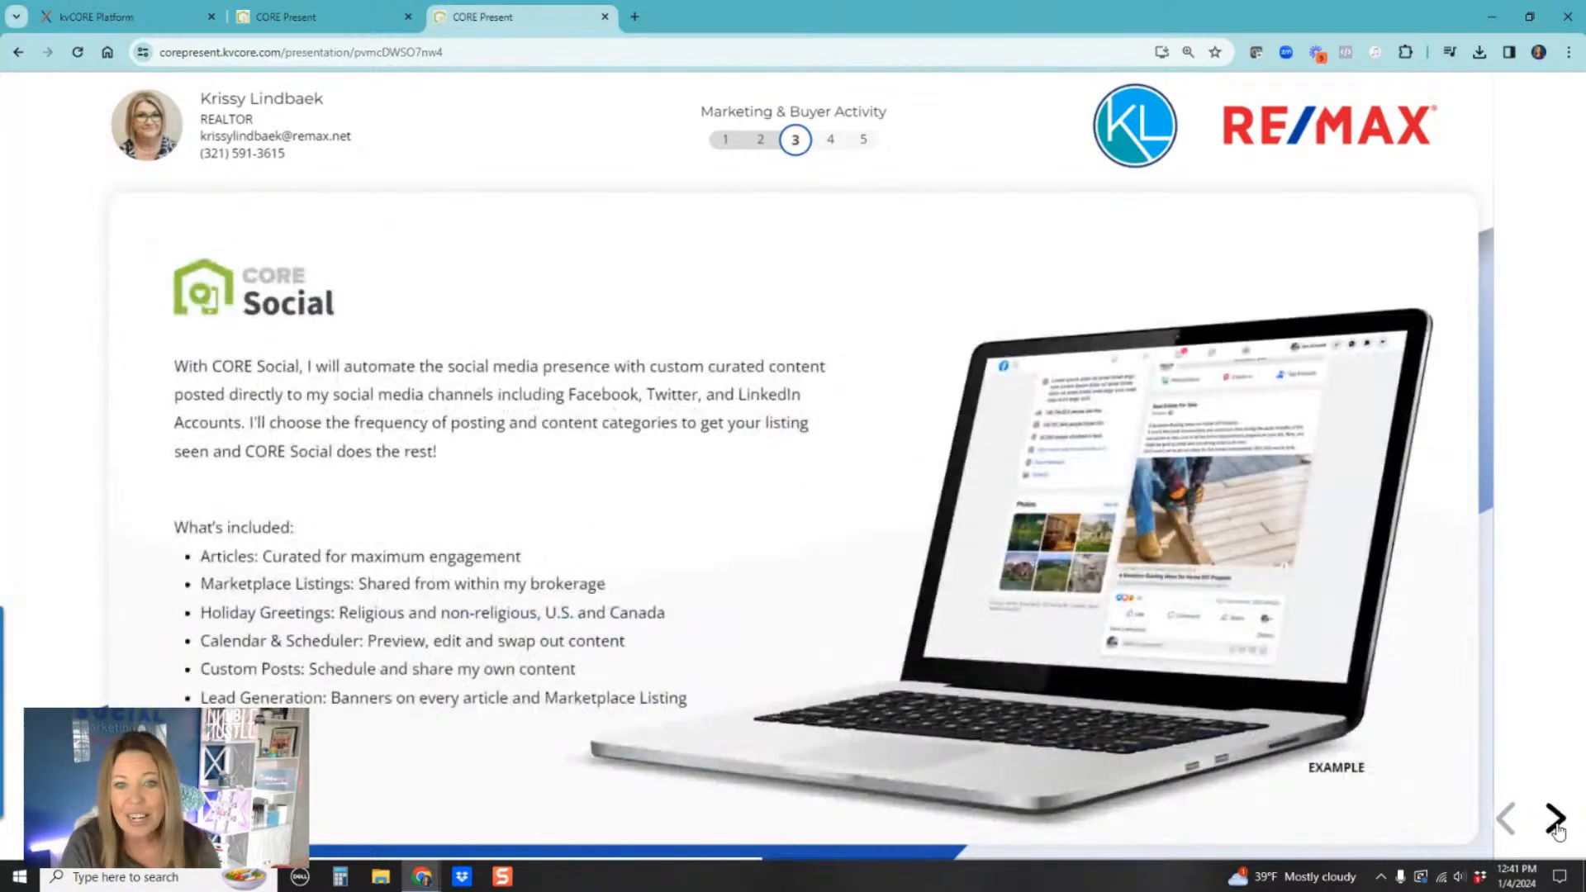
left_click(1556, 822)
left_click(1556, 822)
left_click(1556, 822)
left_click(1556, 822)
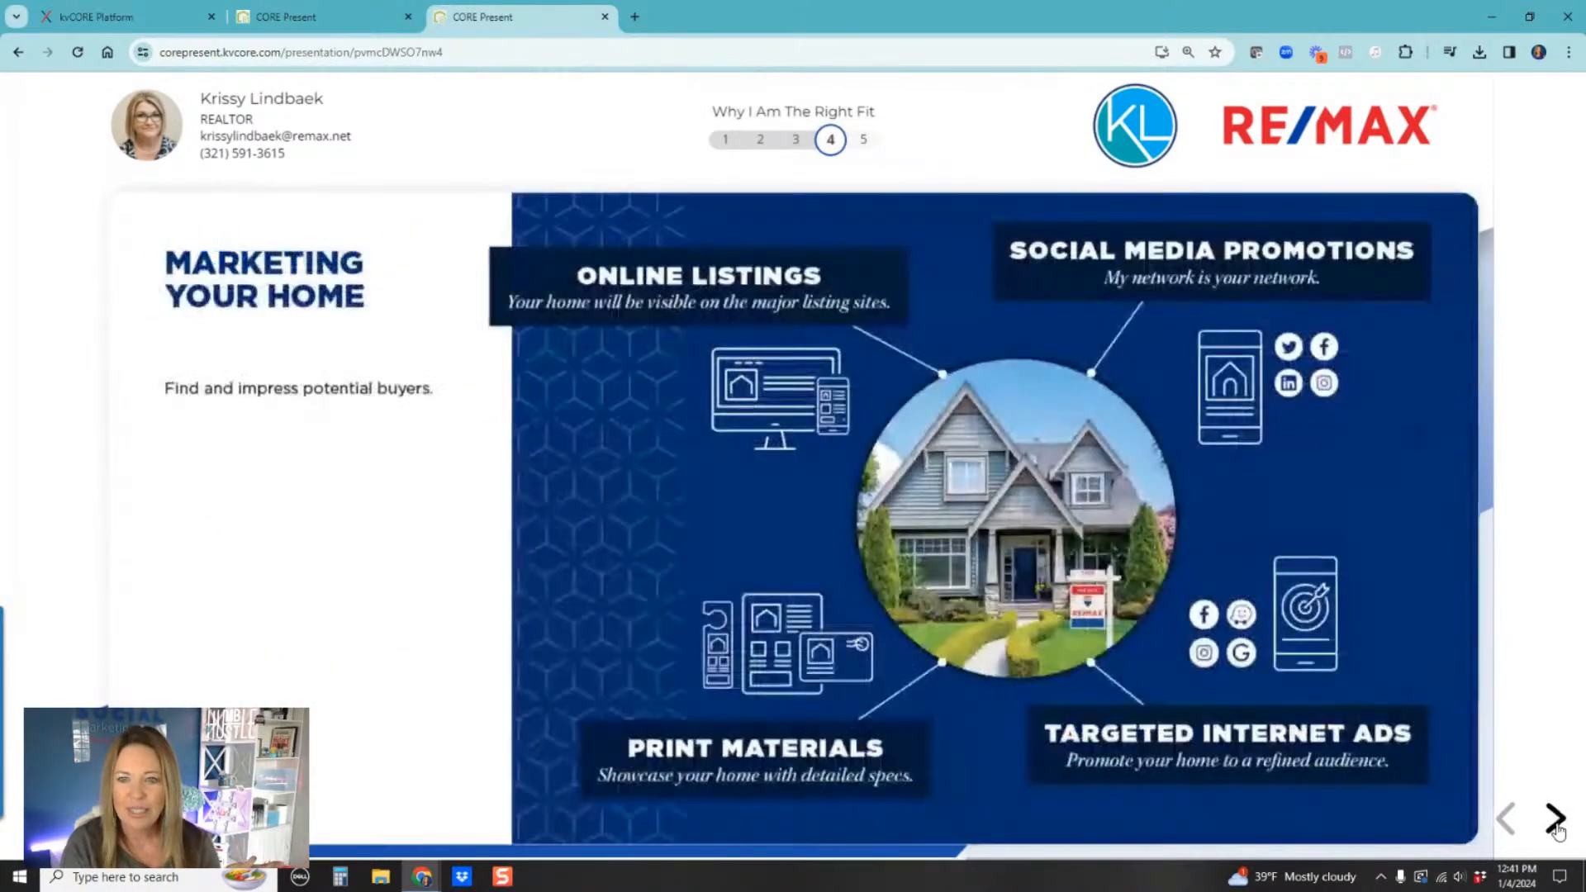
left_click(1556, 822)
left_click(1555, 822)
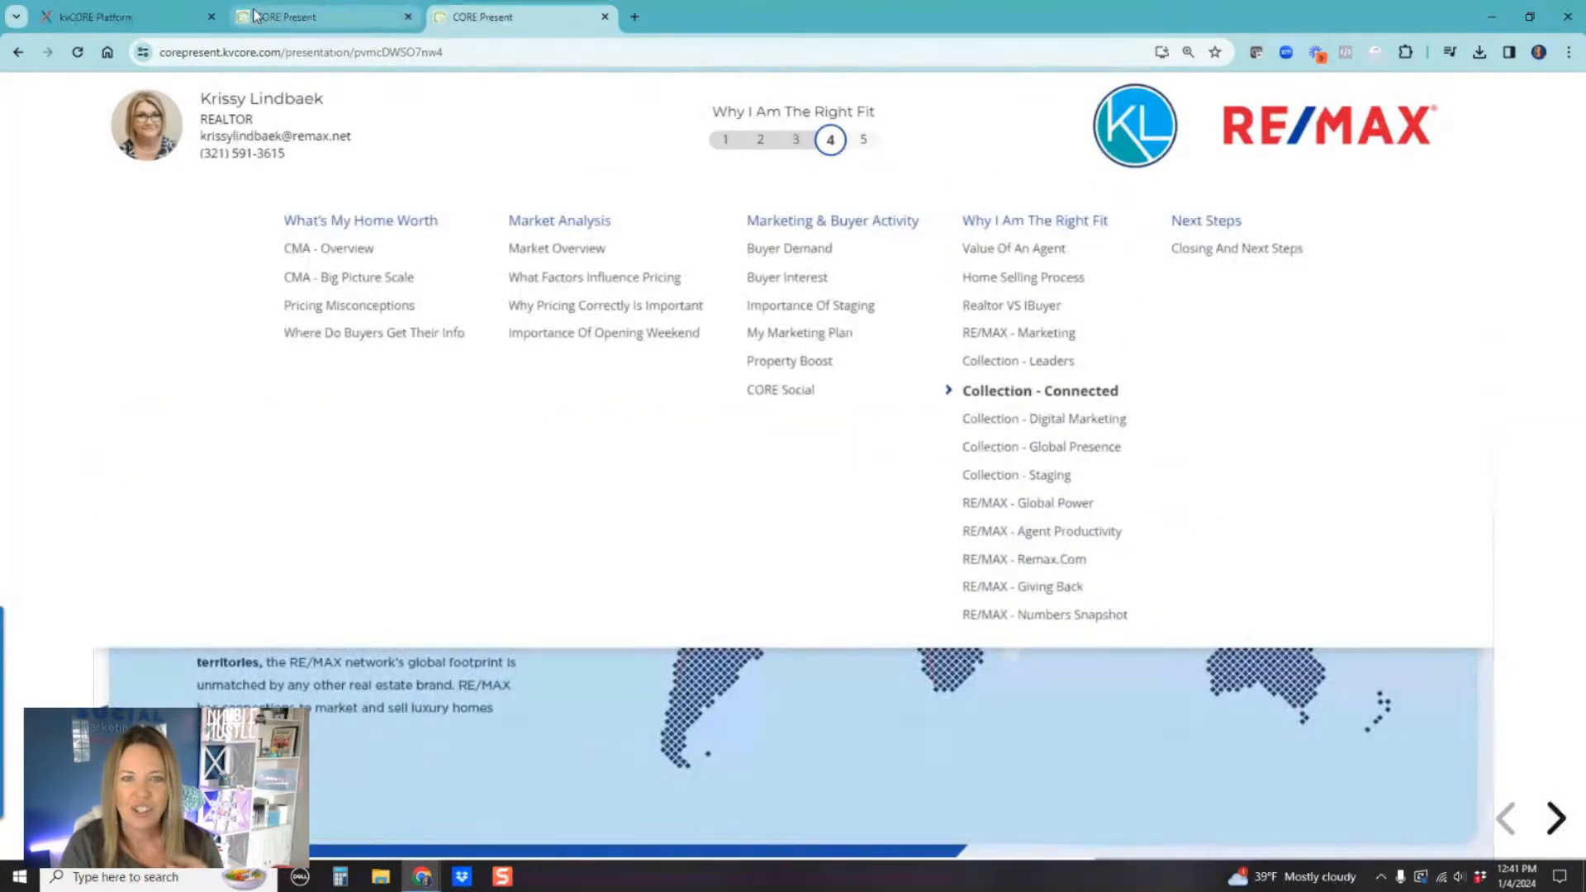
Step: Return to the presentation dashboard tab and go back to CORE Present Home
left_click(252, 25)
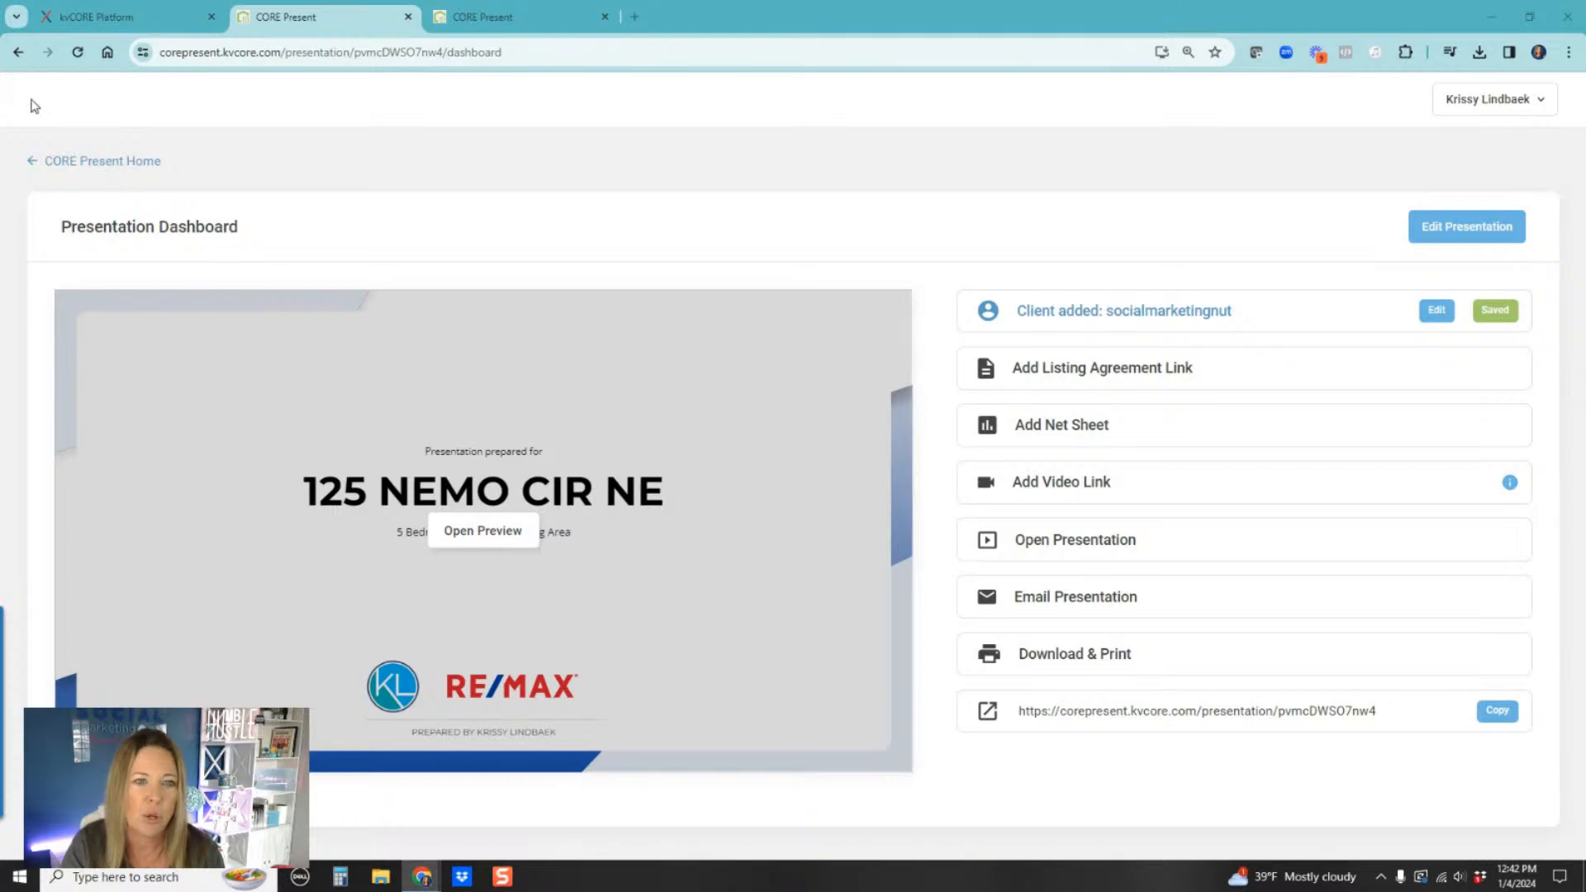
left_click(118, 163)
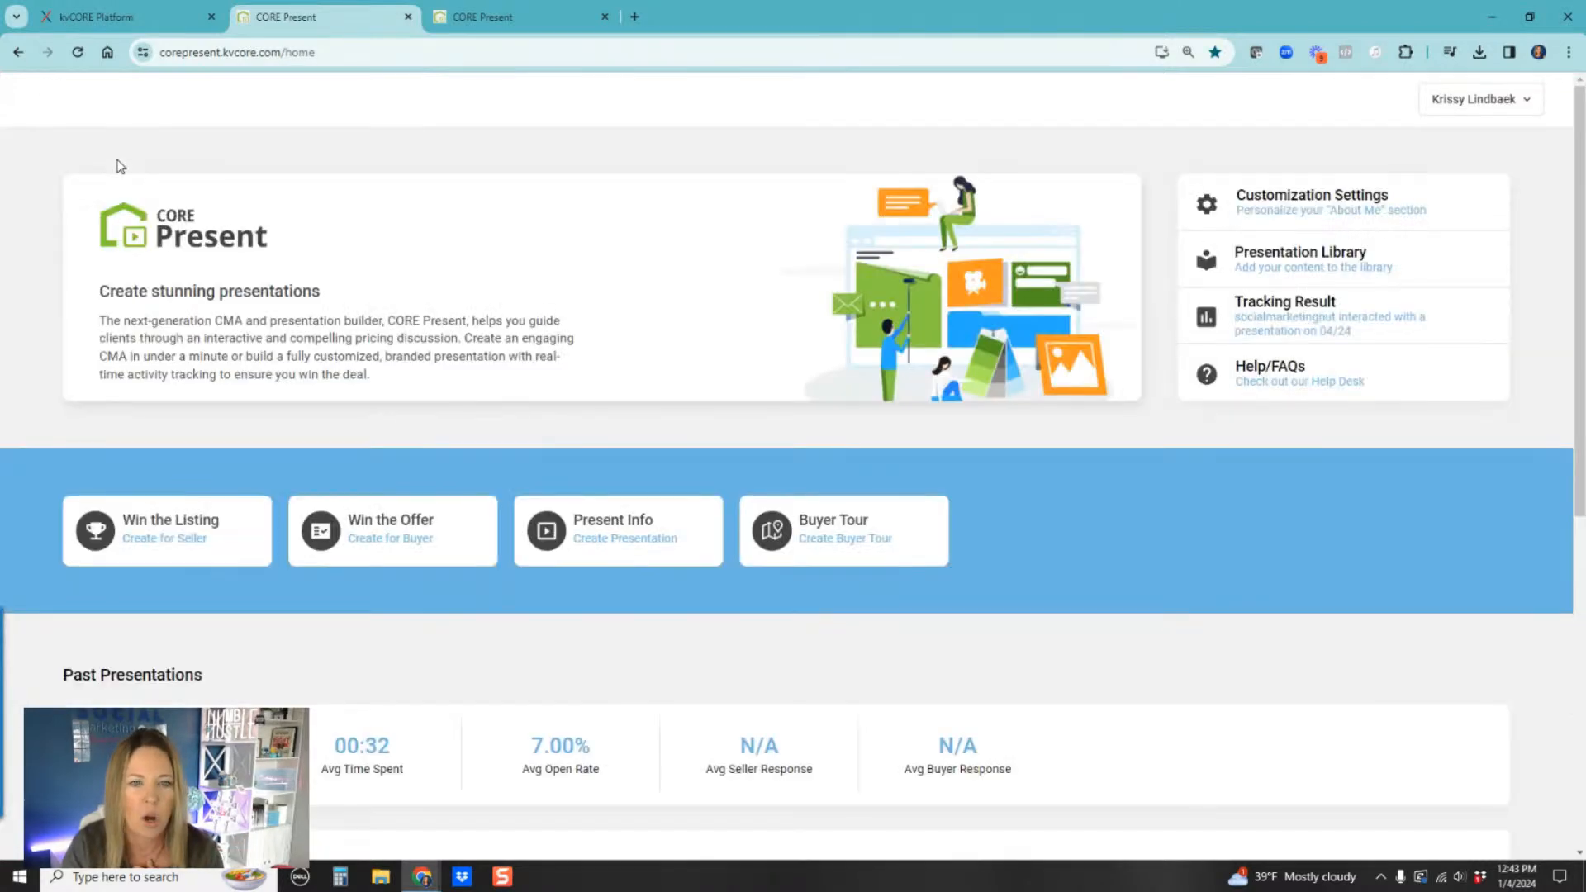
Step: Start a new Win the Listing CMA and pick a suggested Tamarac, FL address as the property to price
scroll(803, 422, "down", 2)
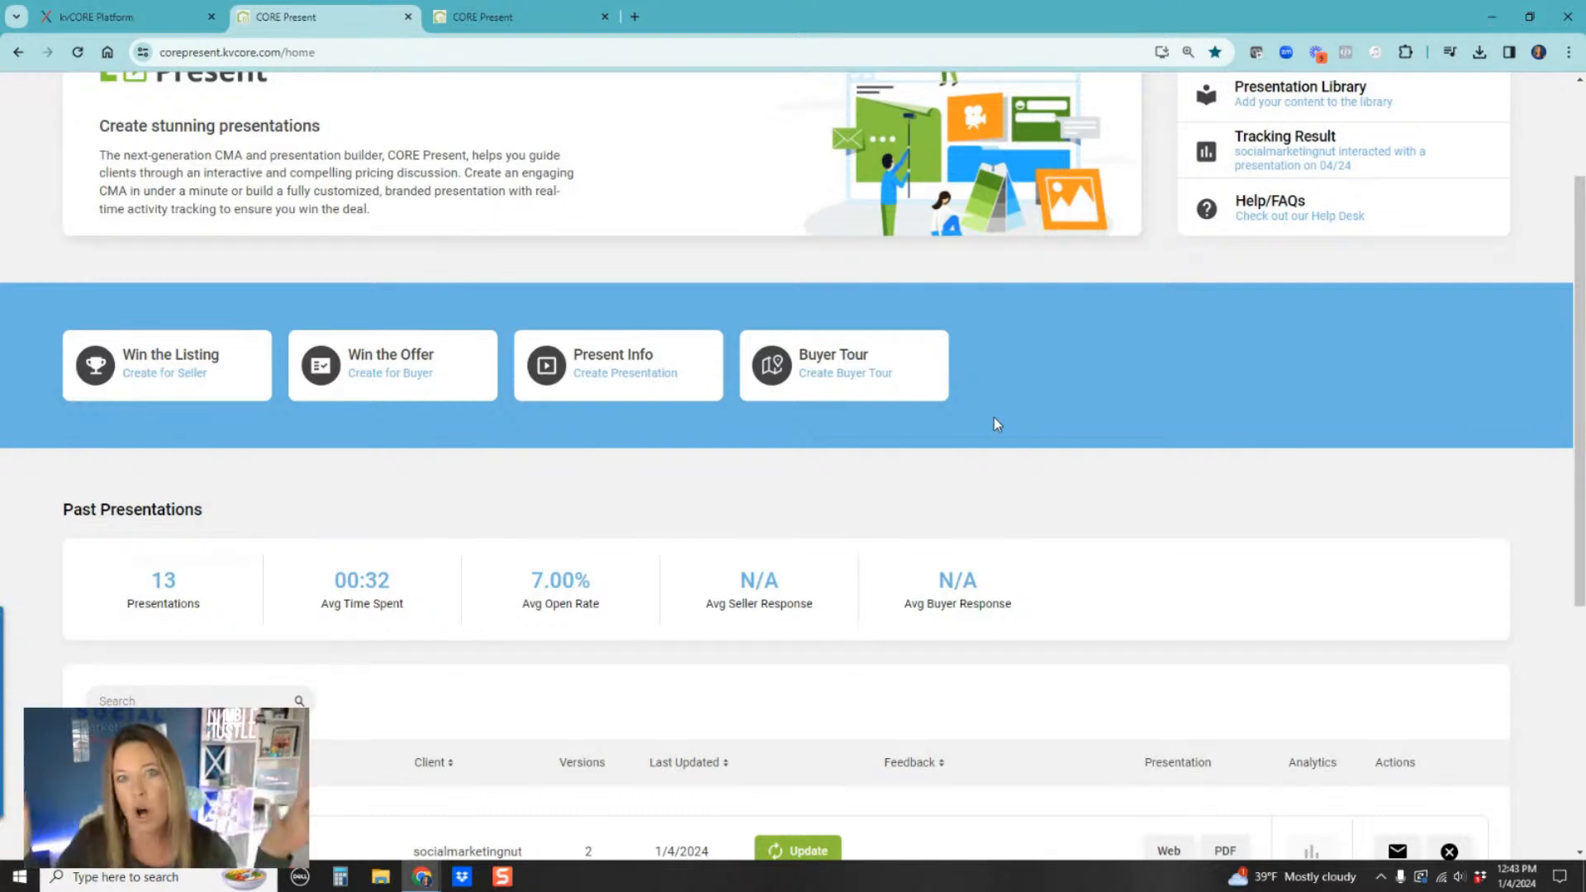
left_click(154, 368)
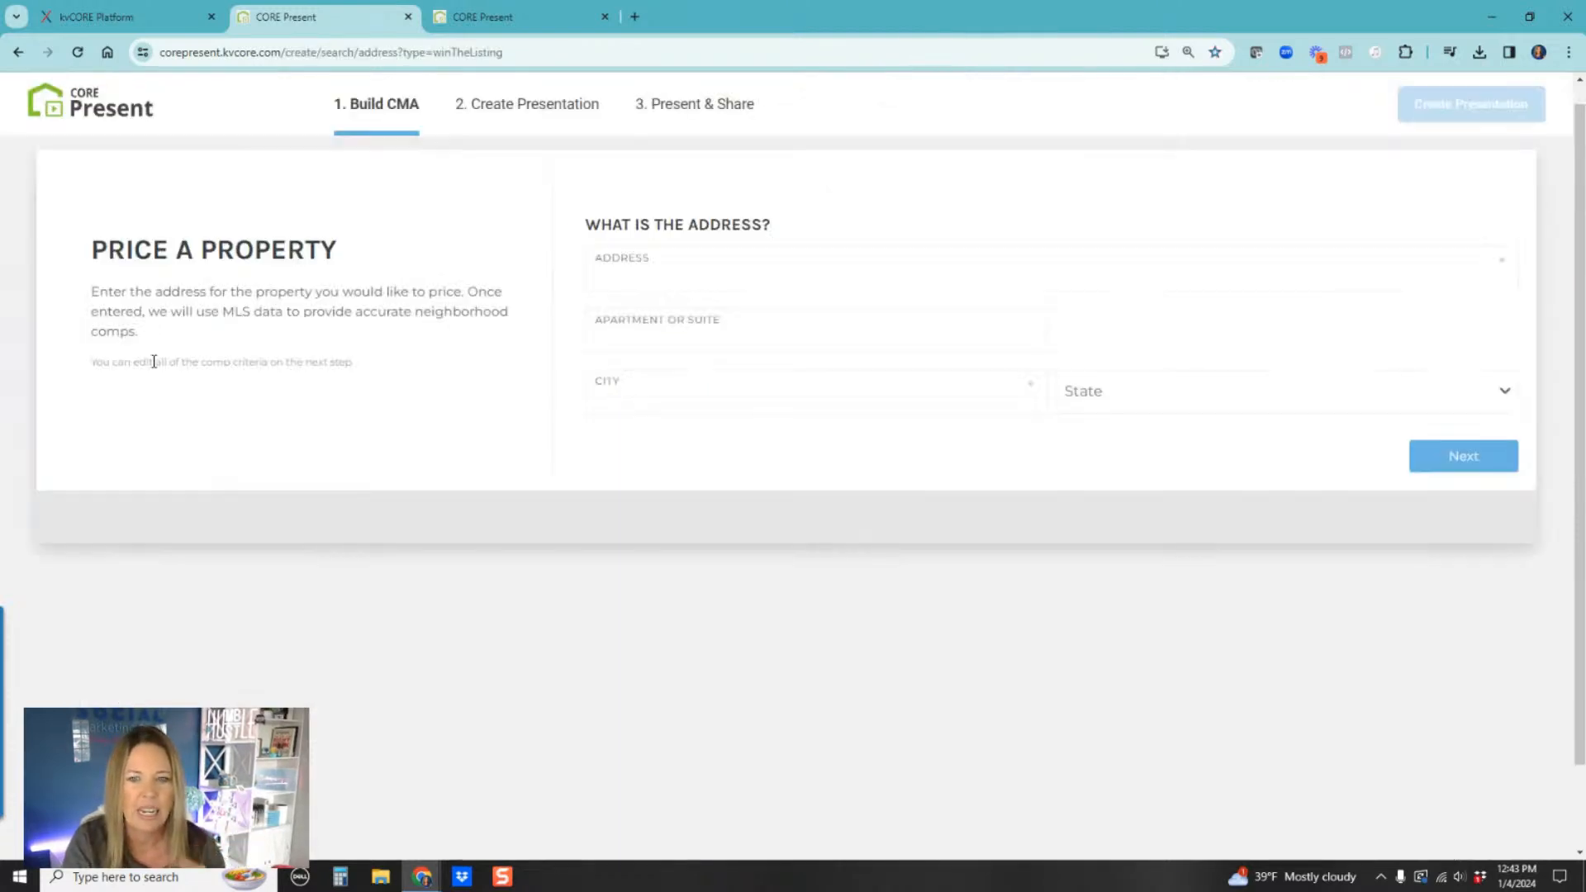
left_click(730, 269)
type("742")
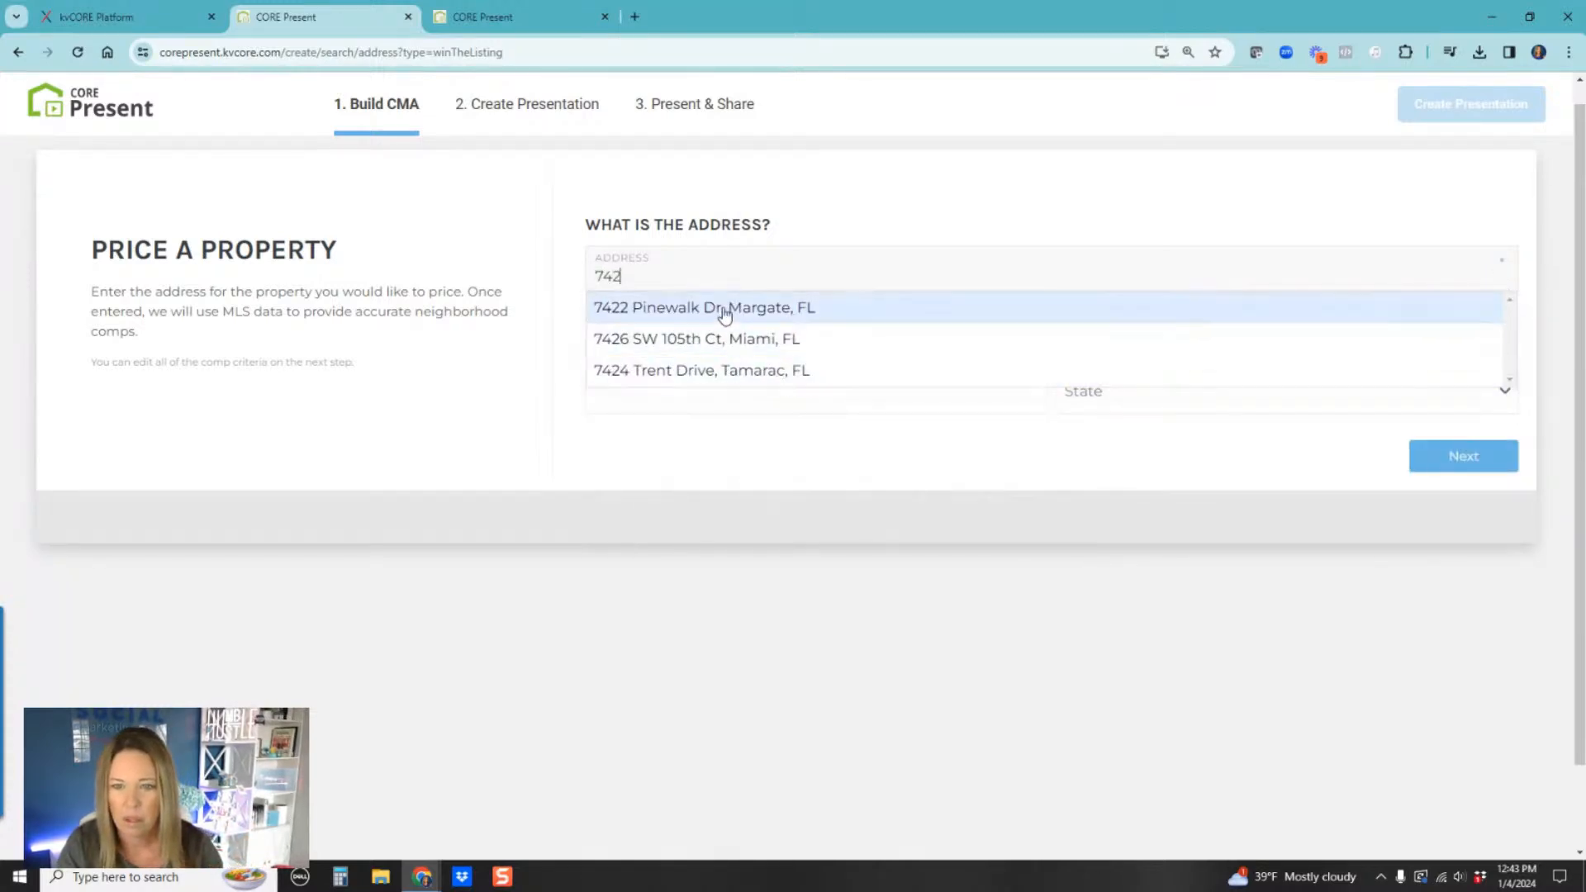
left_click(727, 381)
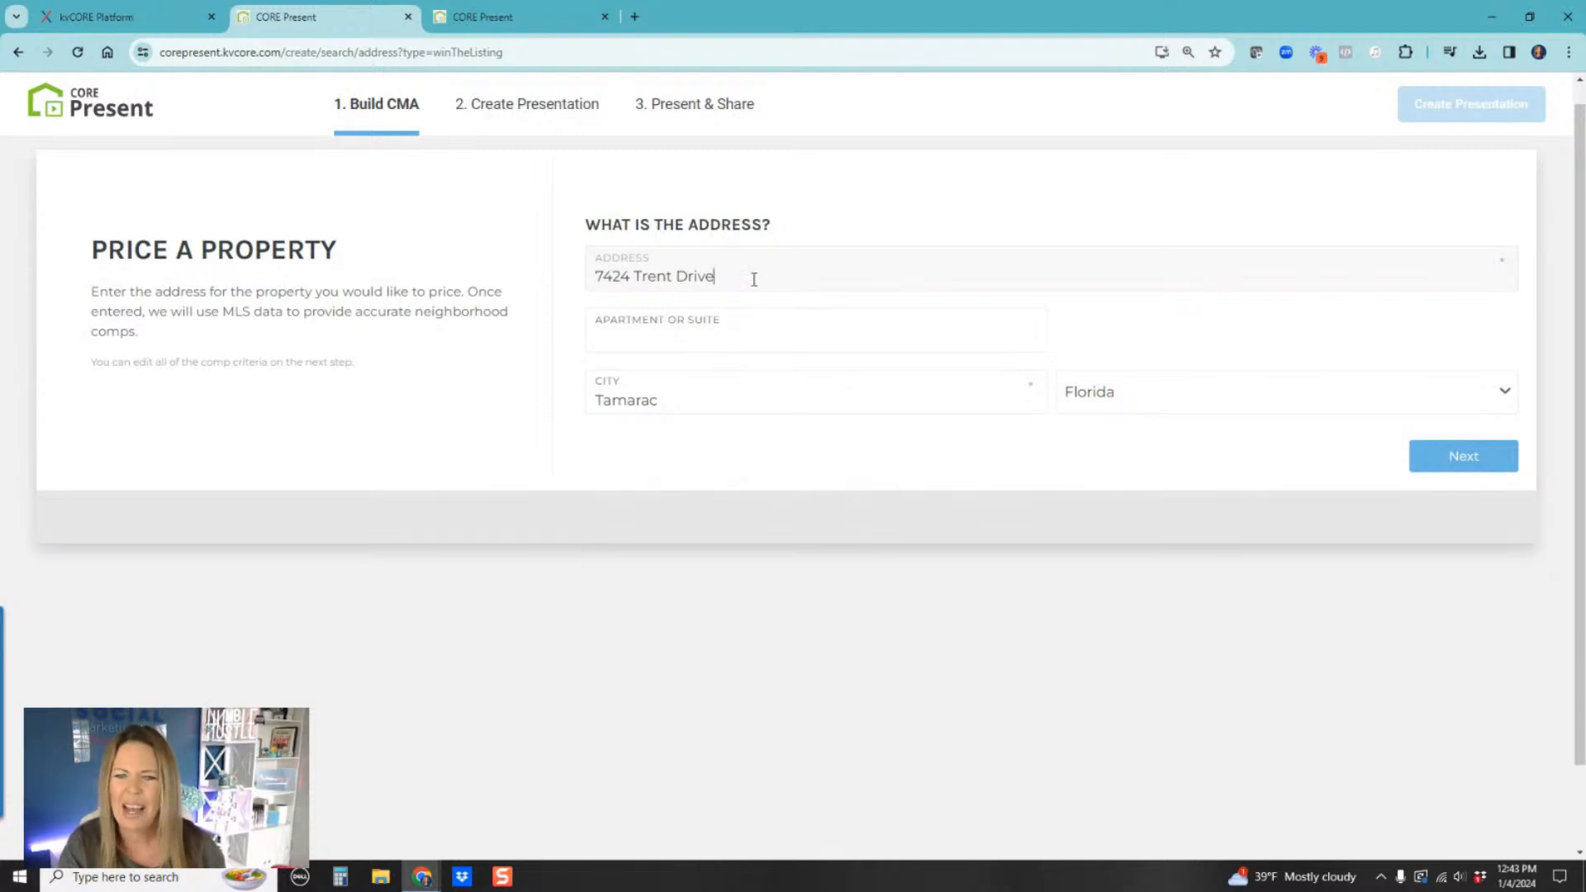
left_click_drag(715, 276, 392, 304)
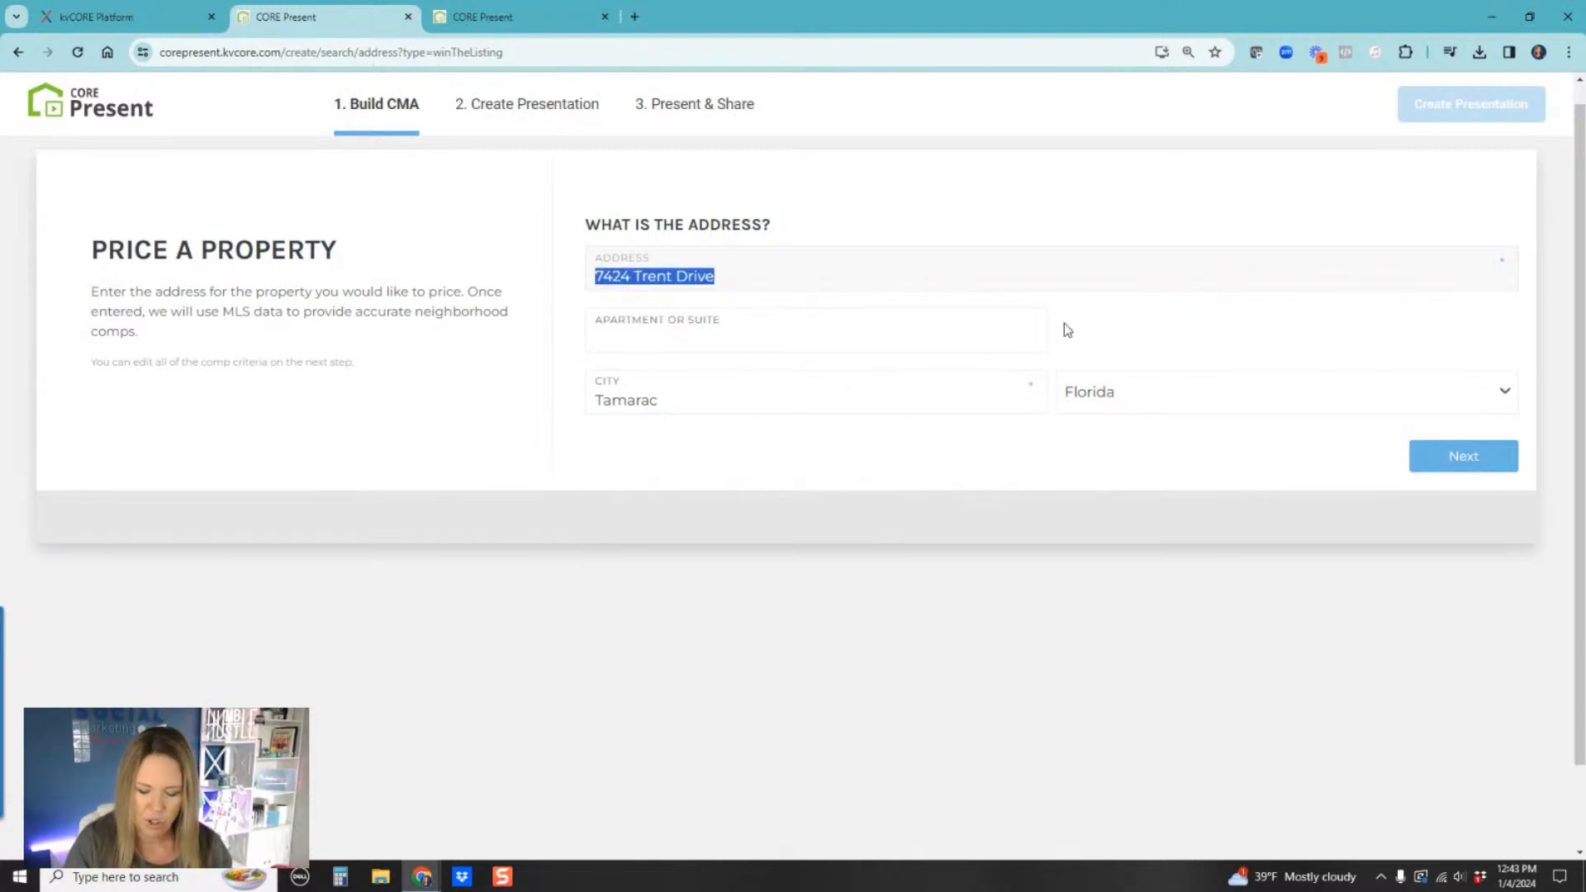
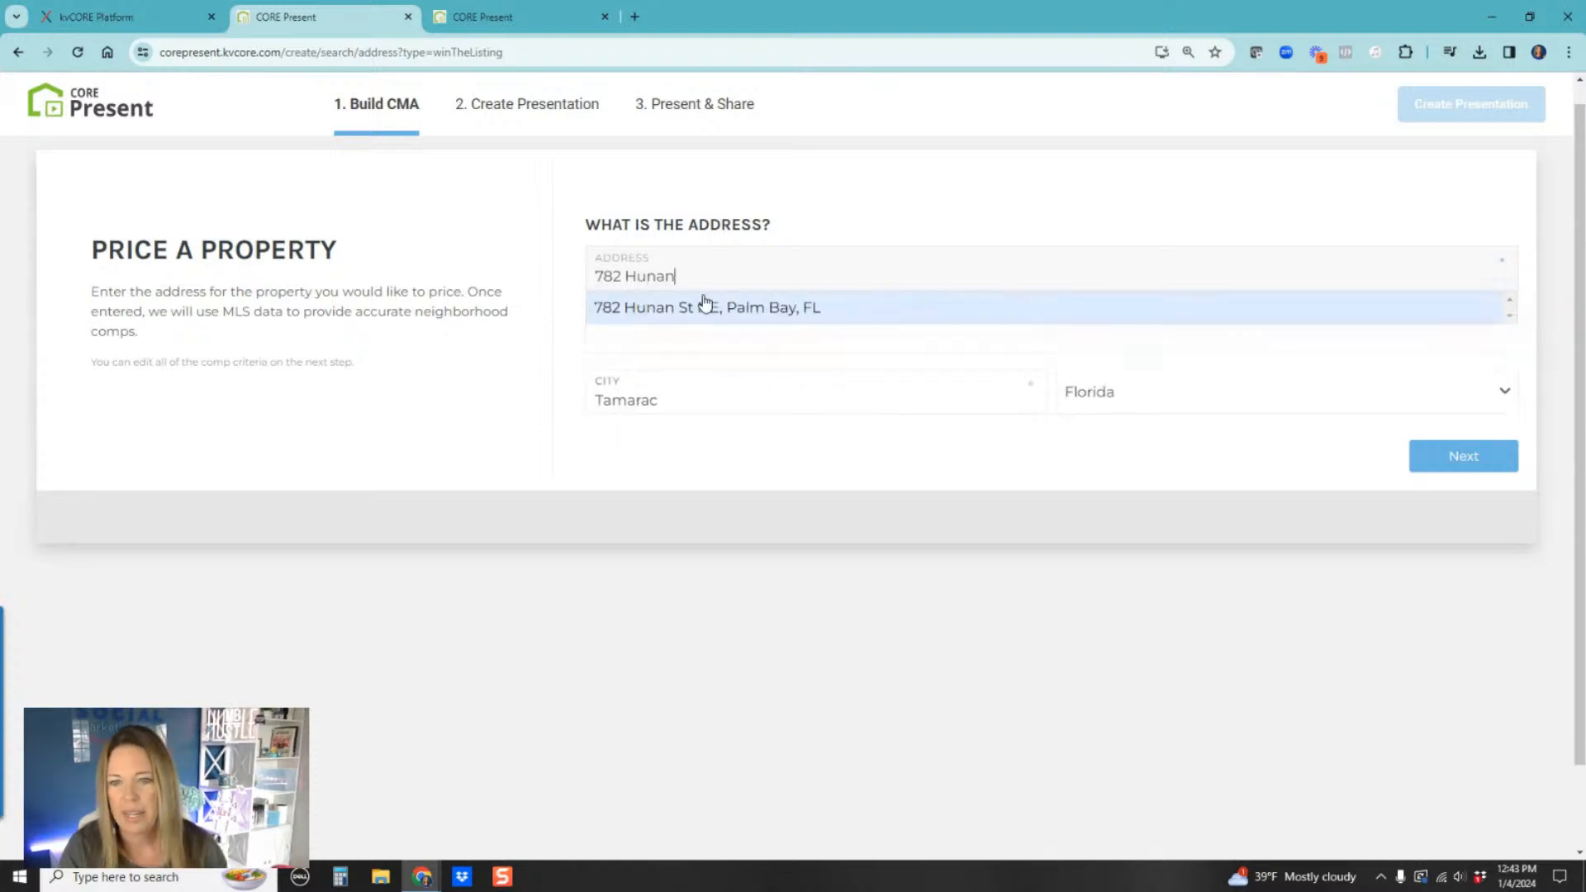
left_click(697, 306)
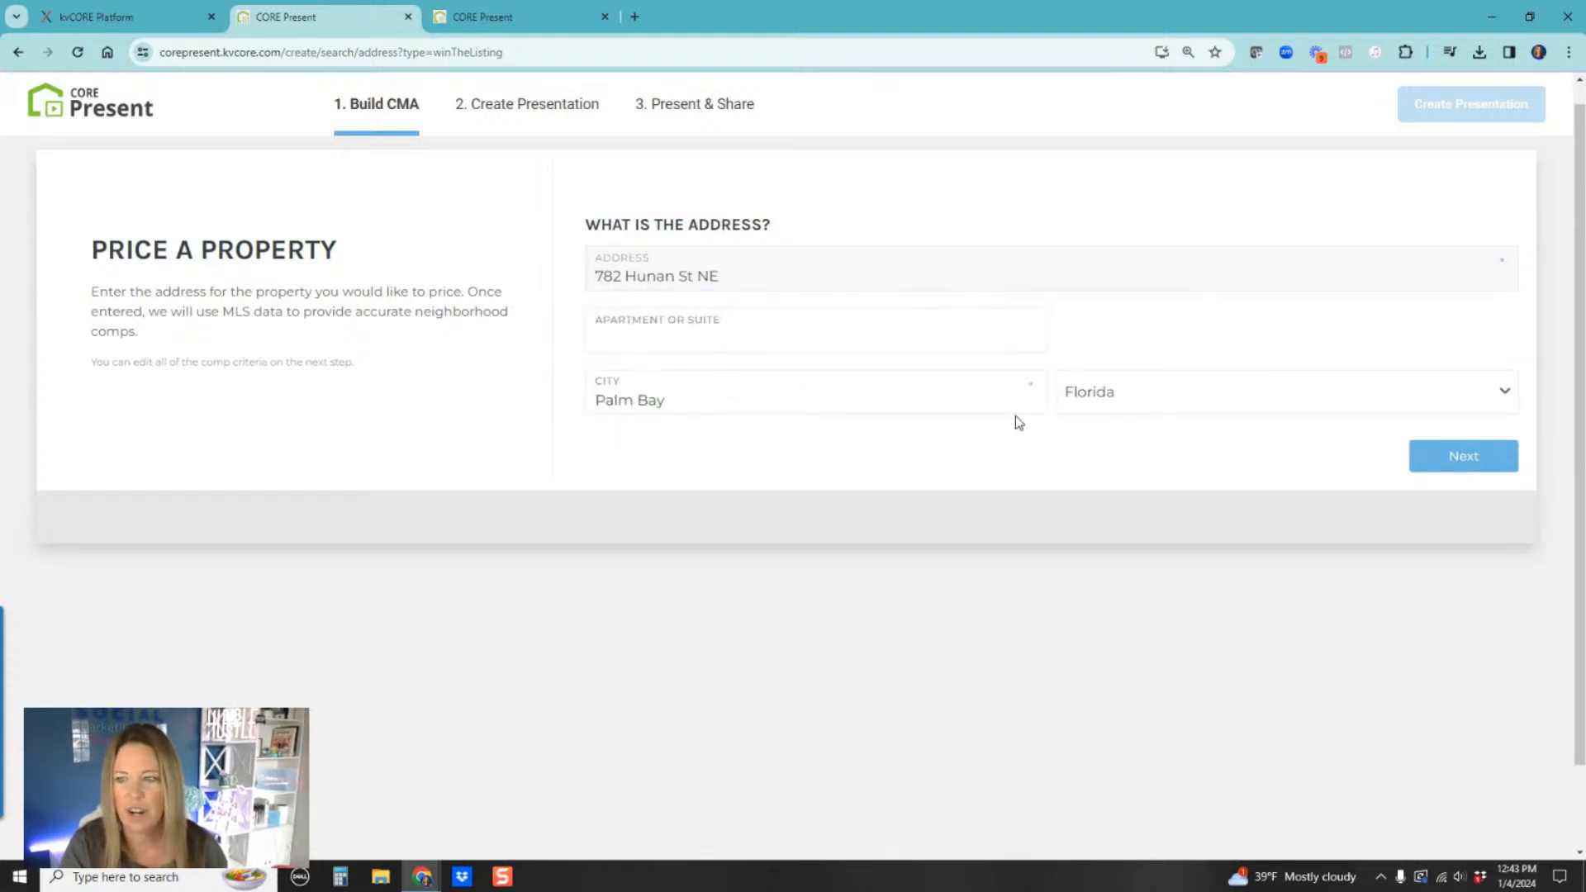
Step: Continue to the subject property info and skip straight to building the presentation
left_click(1452, 468)
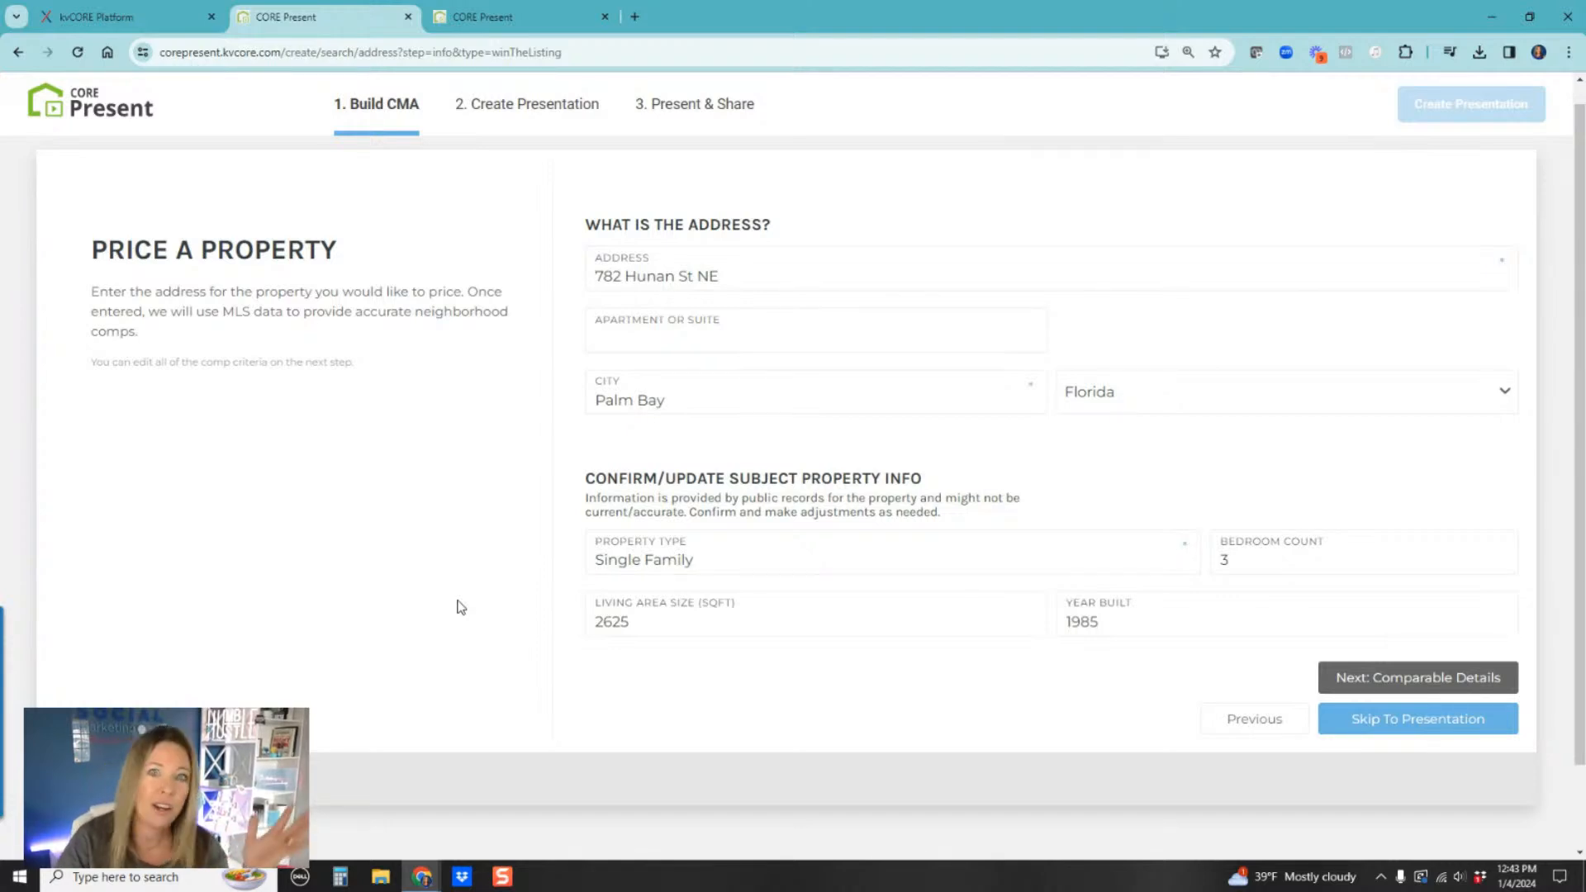
left_click(1429, 718)
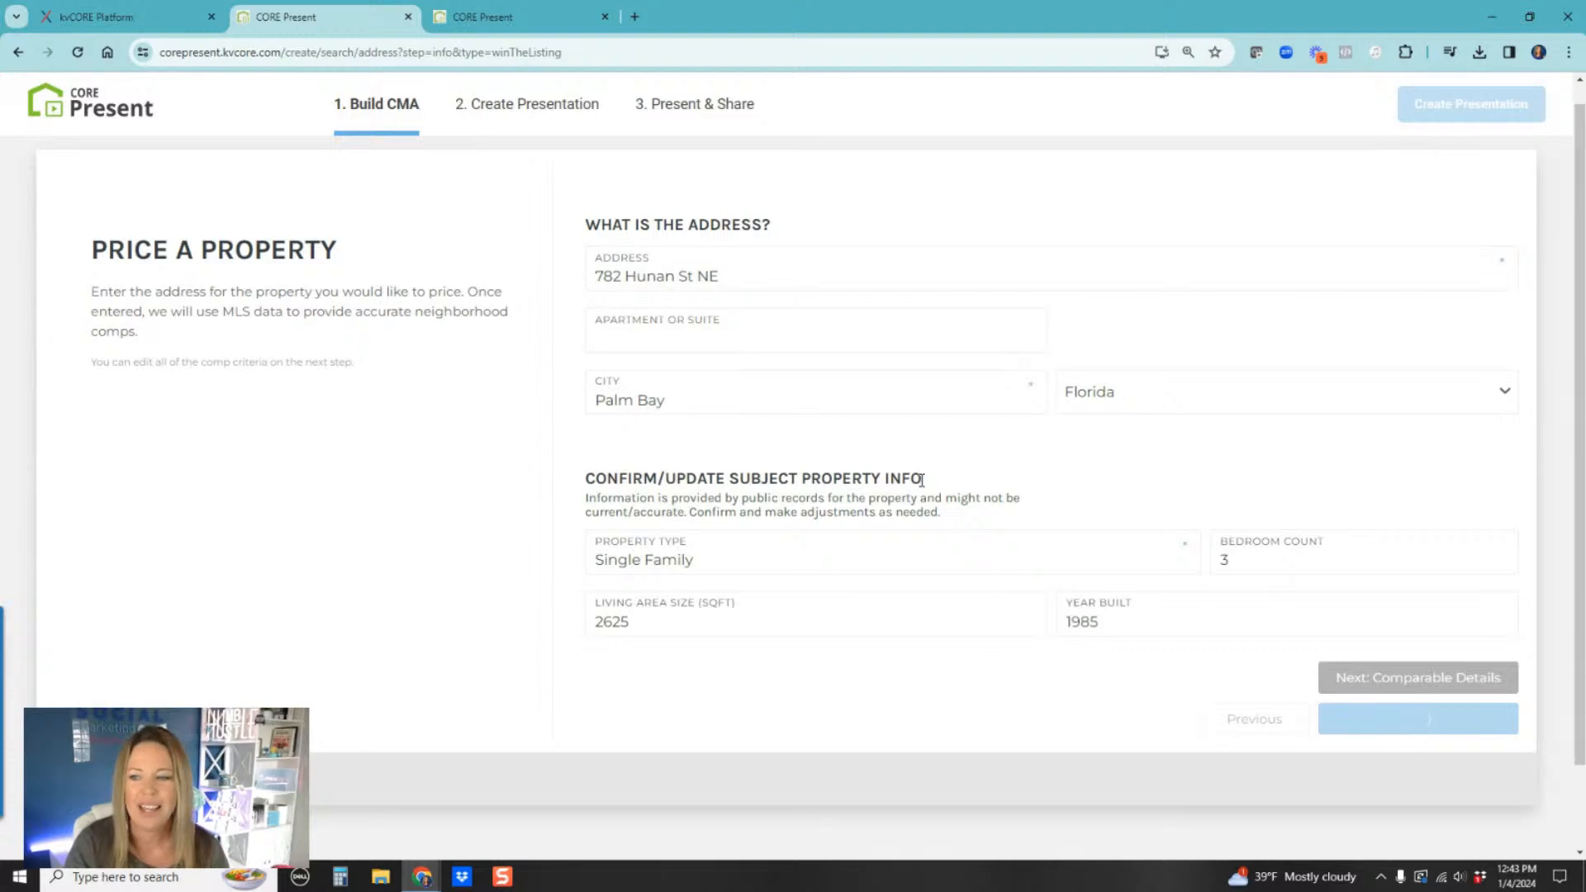